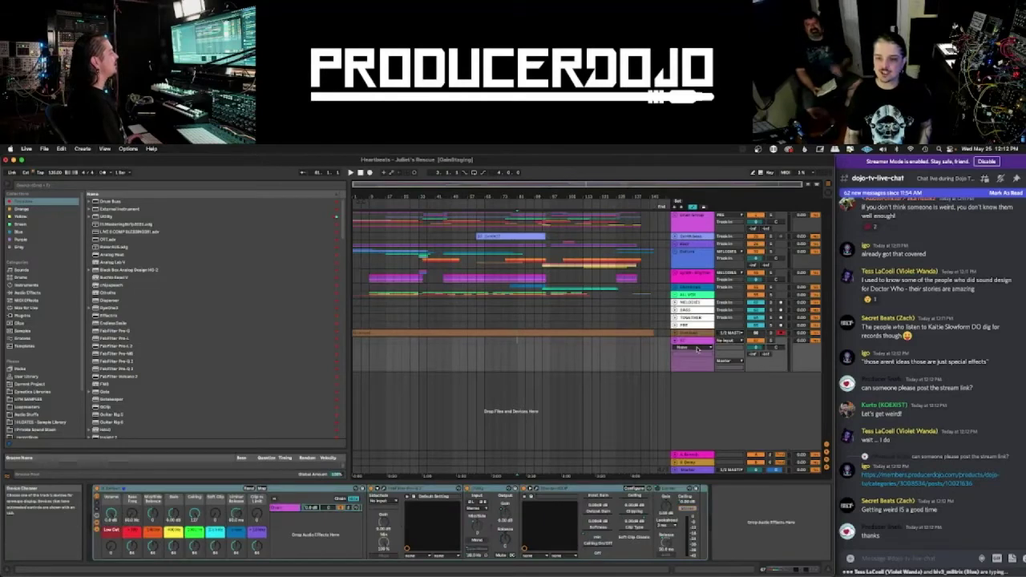
- Delete the selected pink track below the brown one and insert a new MIDI track in its place
key(Delete)
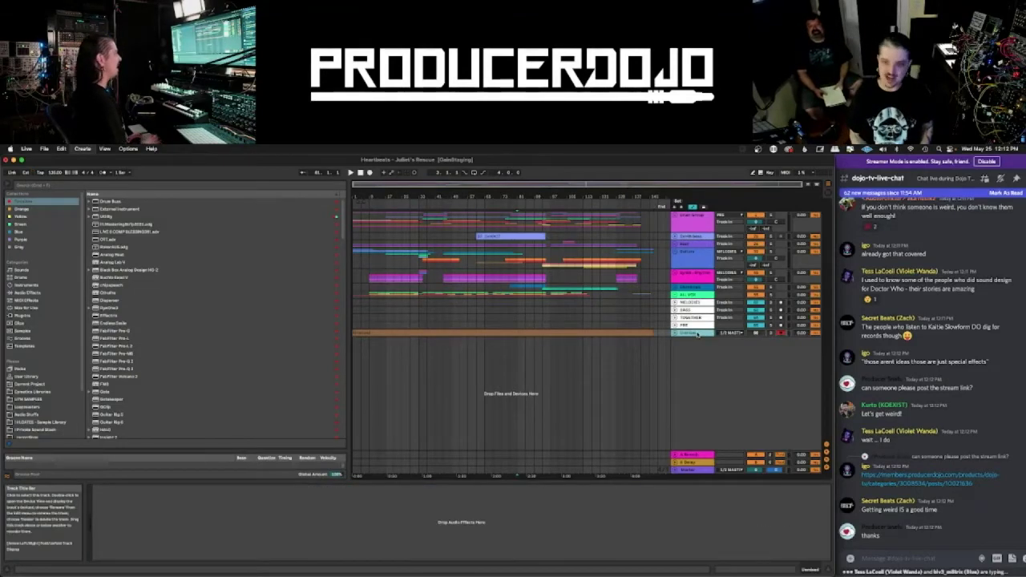
key(super+shift+t)
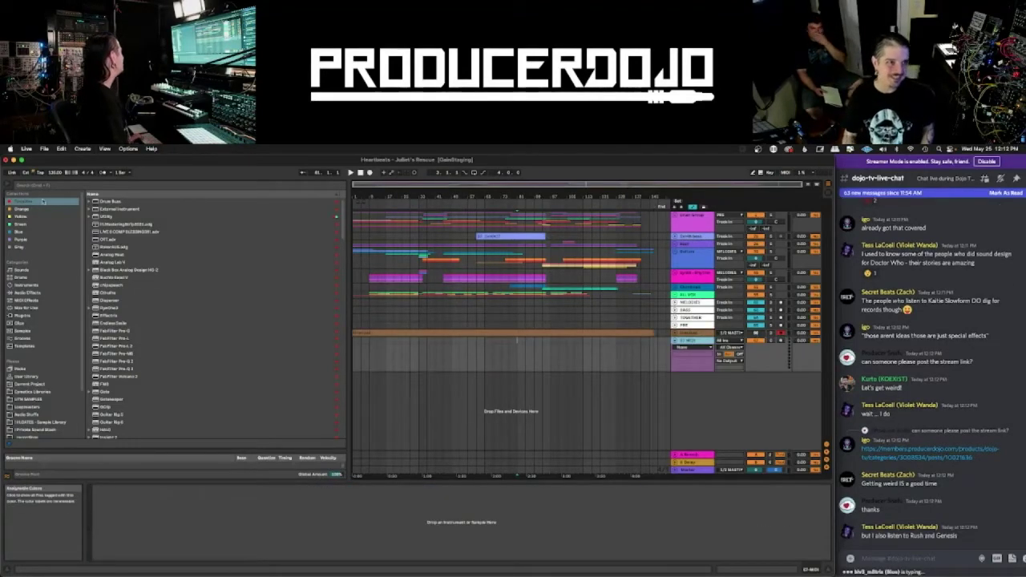
- Find Operator among the instruments in the browser and load it onto the new MIDI track
click(54, 184)
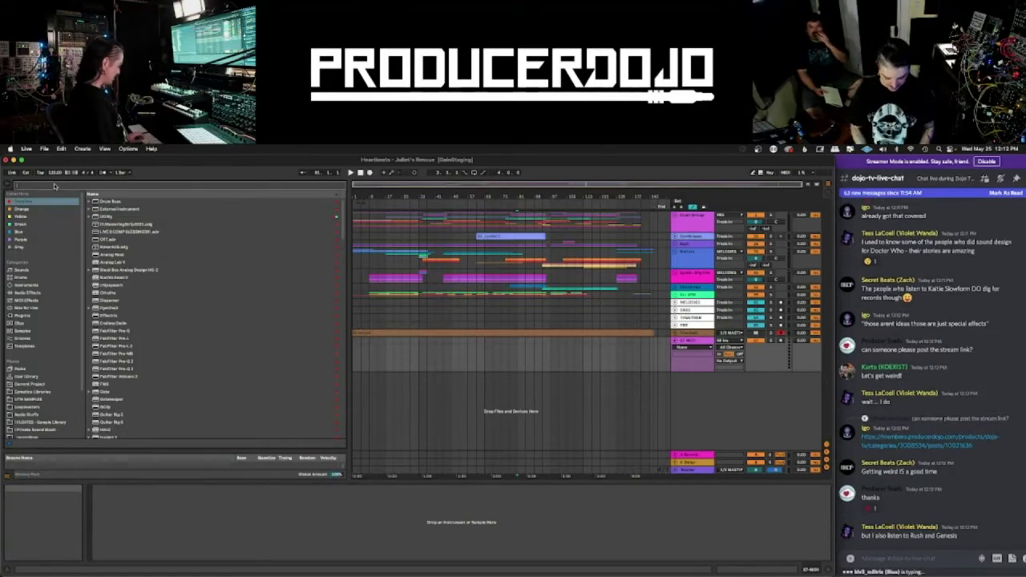
text(volter)
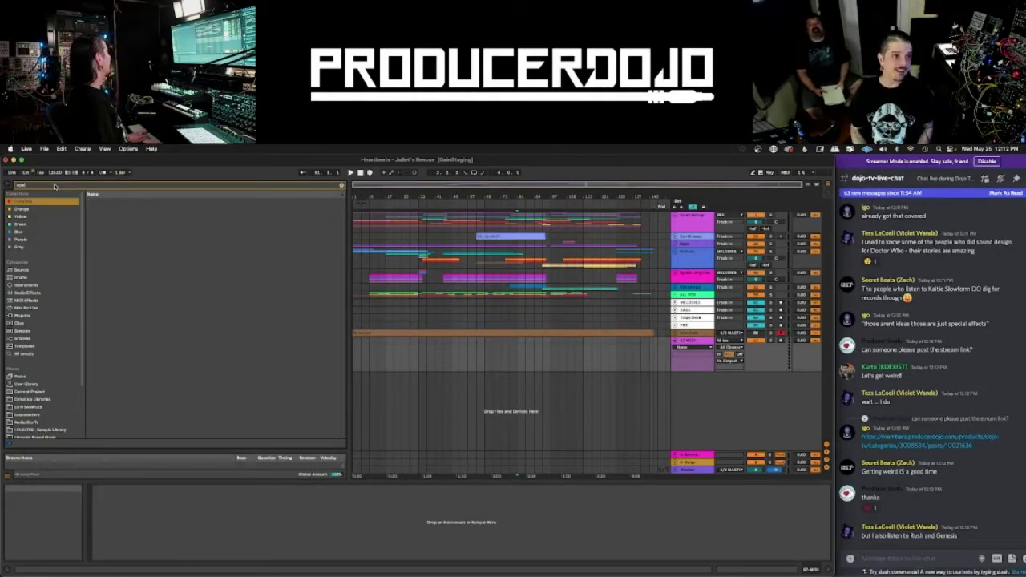
click(26, 286)
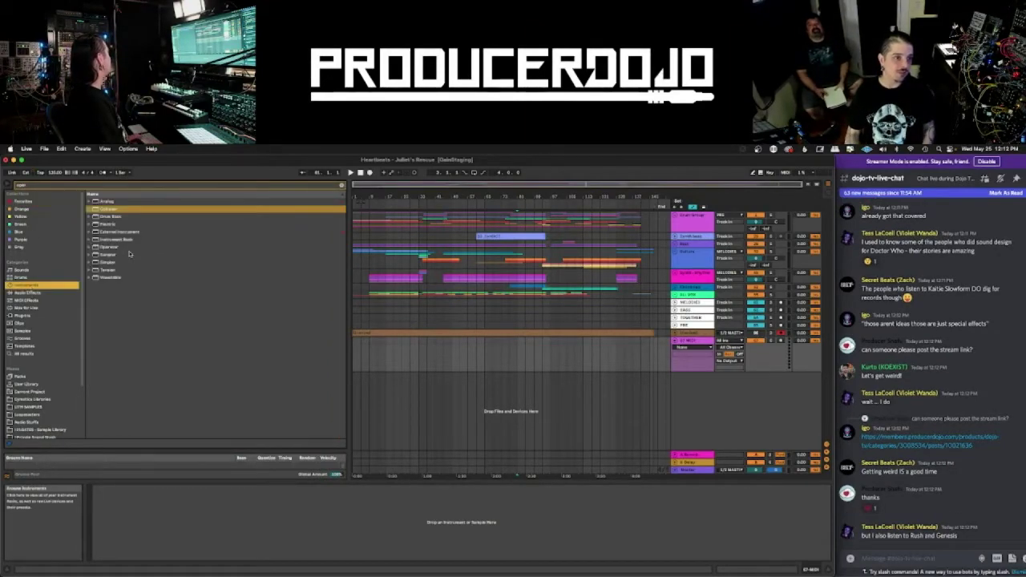
click(106, 248)
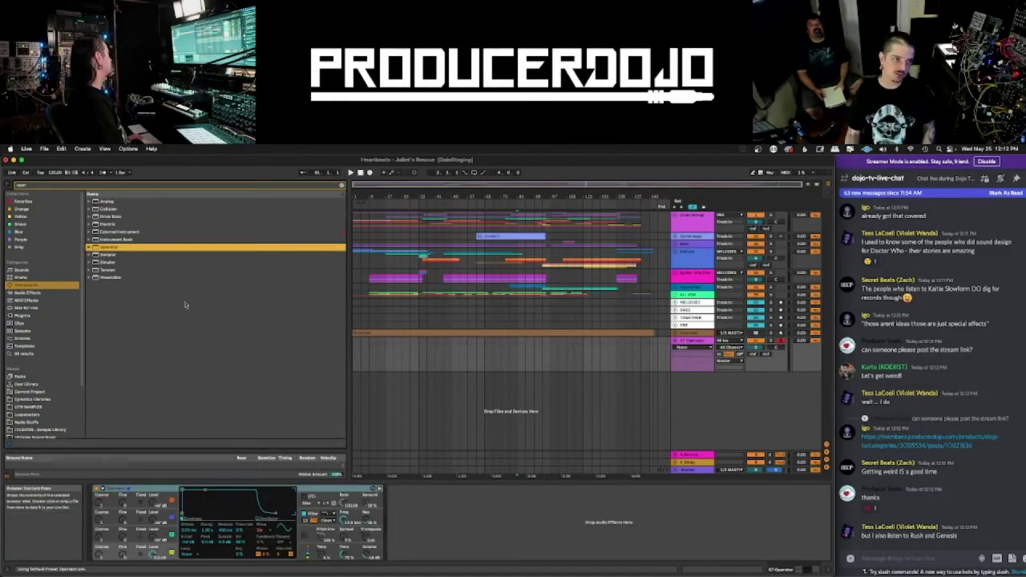
- Search all browser results for MOscilloscope and add it after Operator in the track's device chain
click(81, 186)
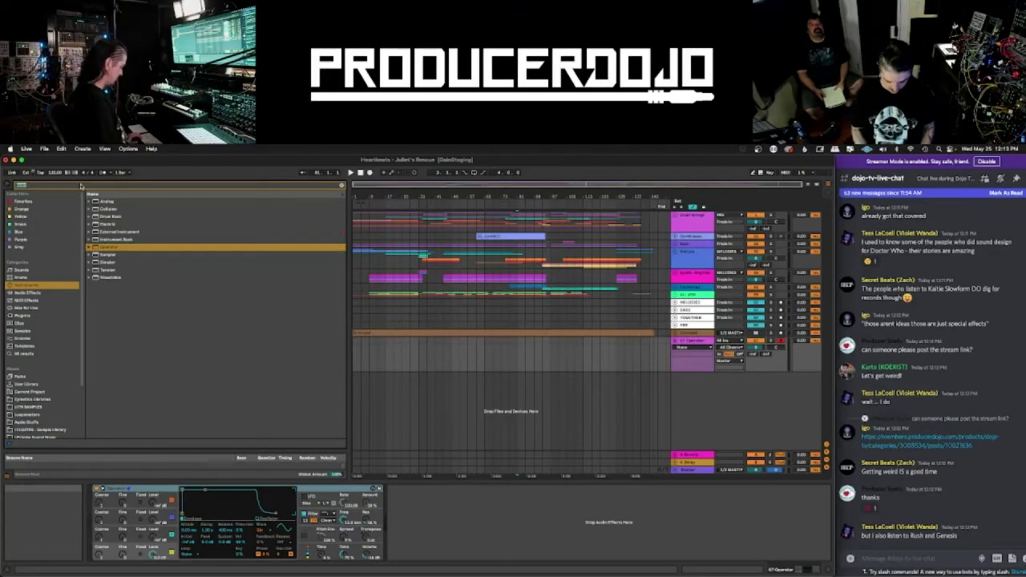
text(resonat)
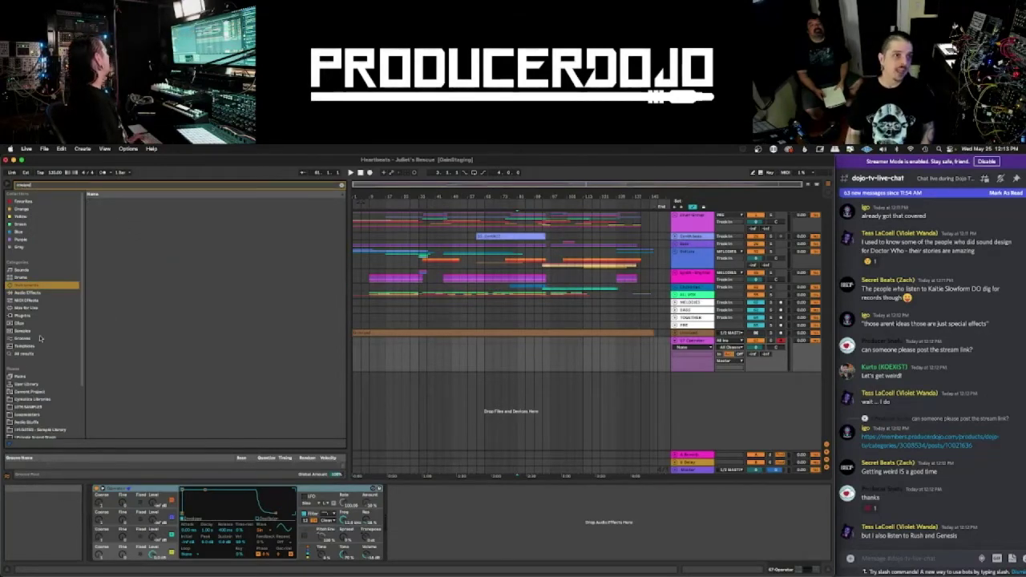
click(24, 353)
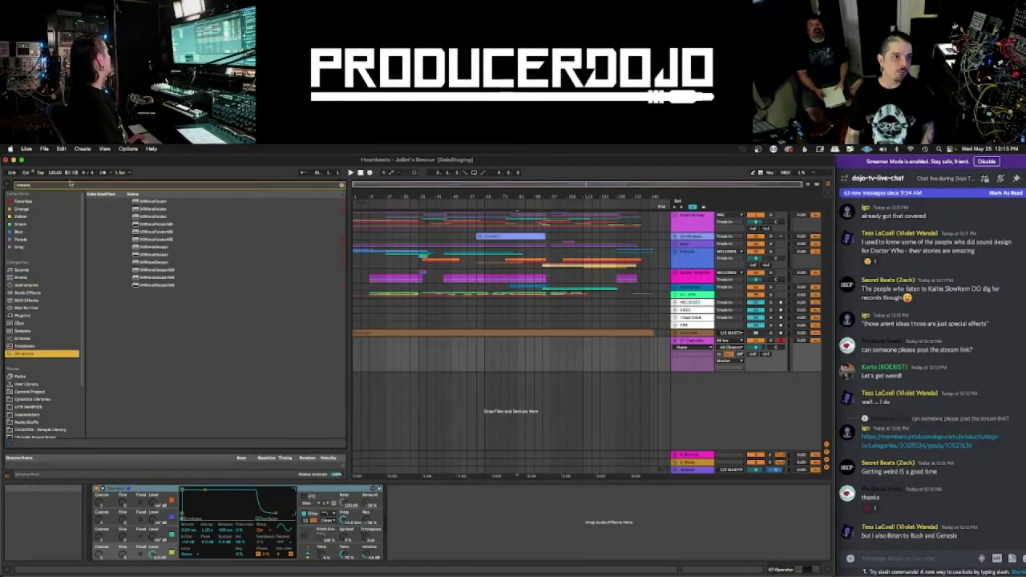
click(67, 186)
text(mel)
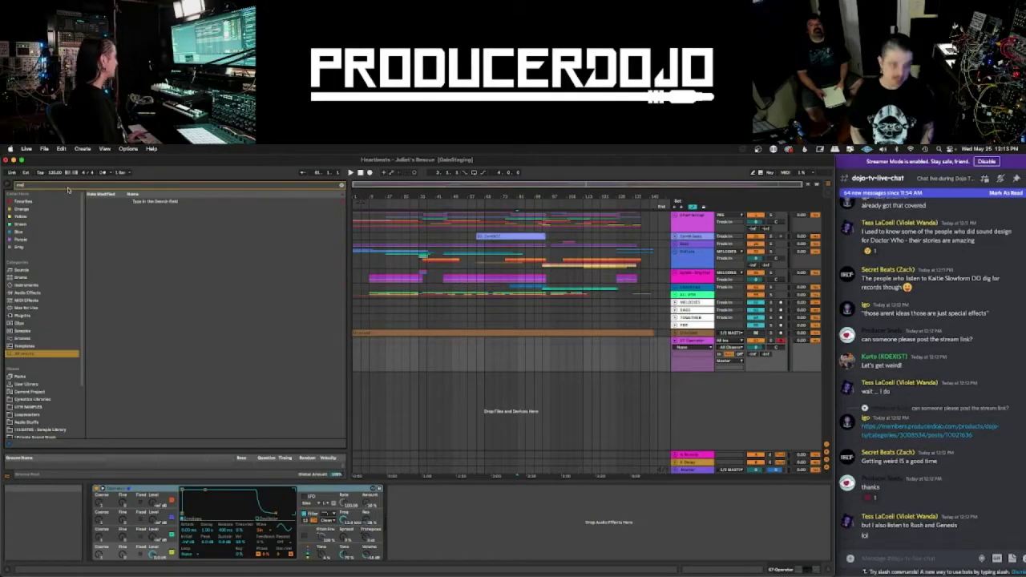
text(c)
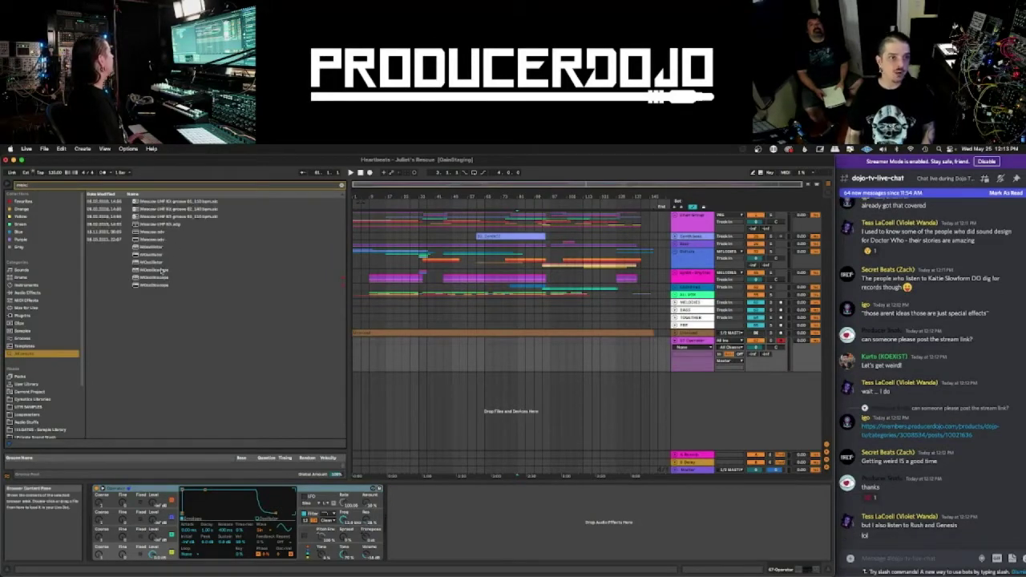
click(158, 271)
click(156, 279)
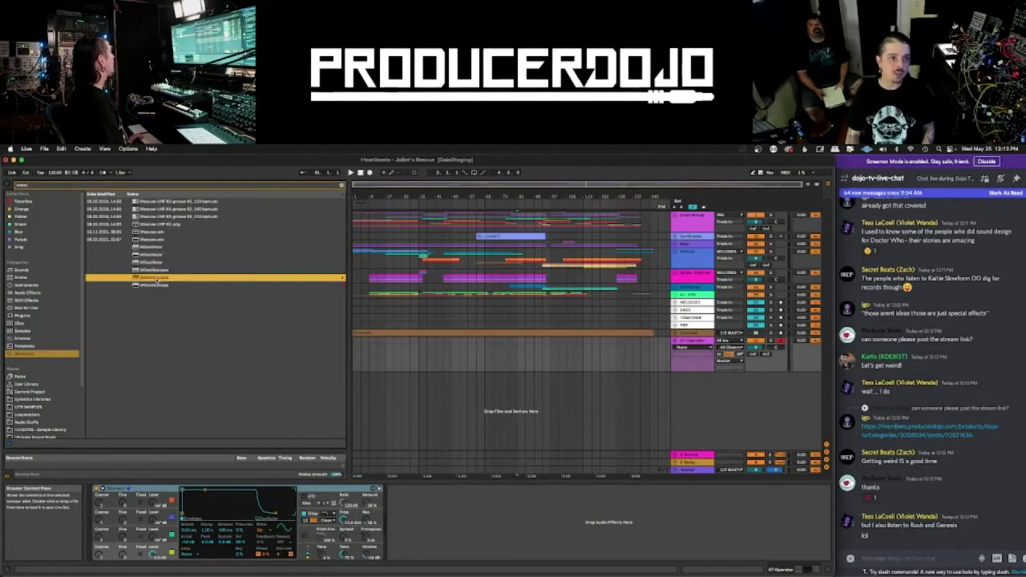
drag(169, 298, 481, 531)
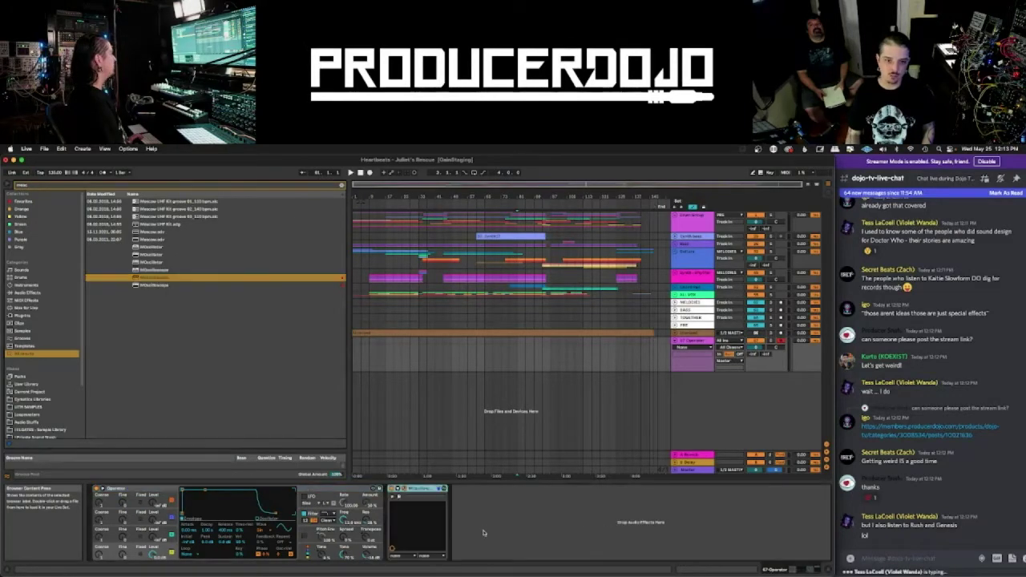
- Switch to Safari and open the meldaproduction.com website
mouse_move(449, 574)
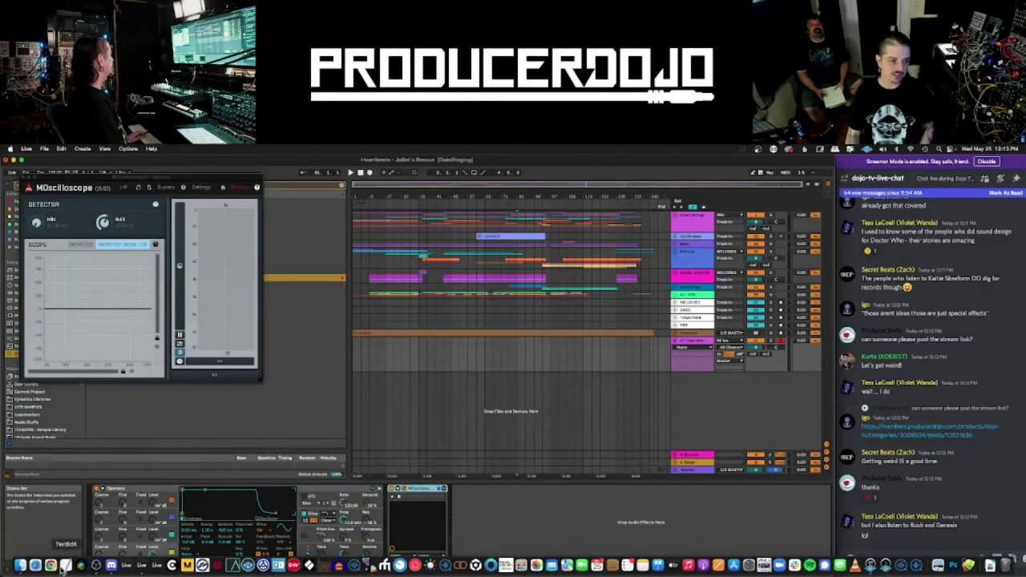
click(35, 565)
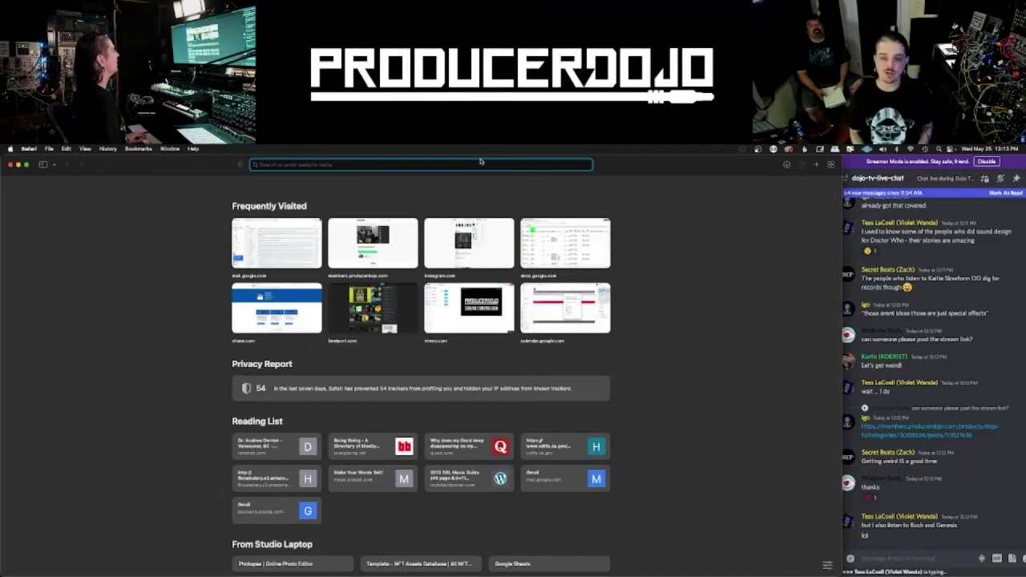
text(maldaproduction.com)
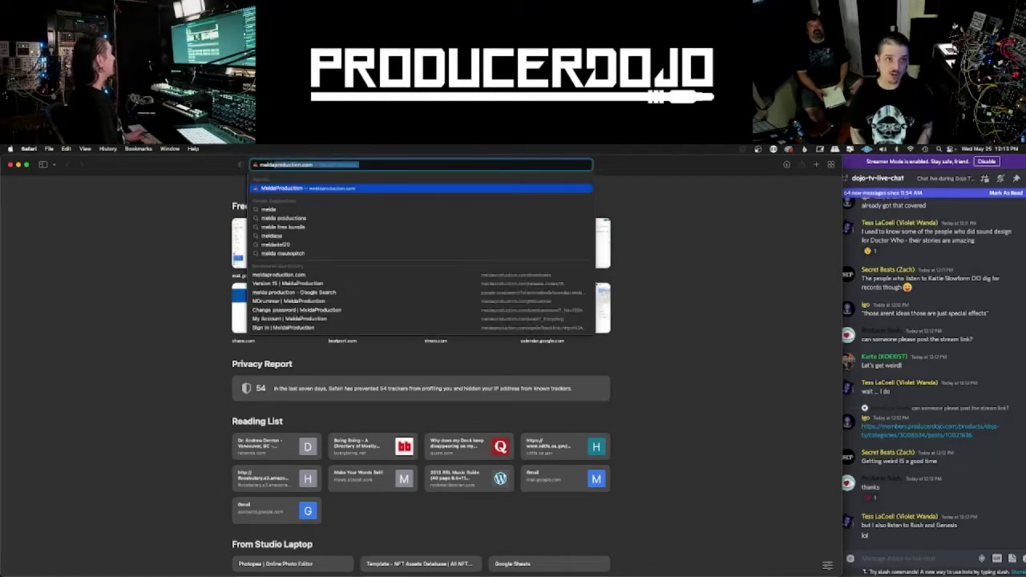
key(Return)
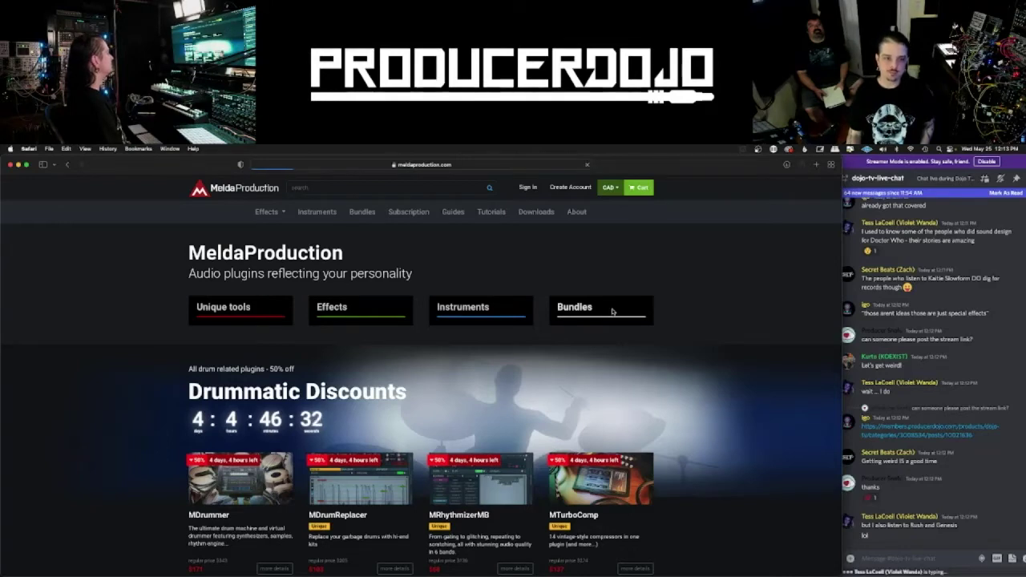
- Browse the plugin bundles on the MeldaProduction site and open the MFreeFXBundle page
click(612, 311)
scroll(667, 317, down, 2)
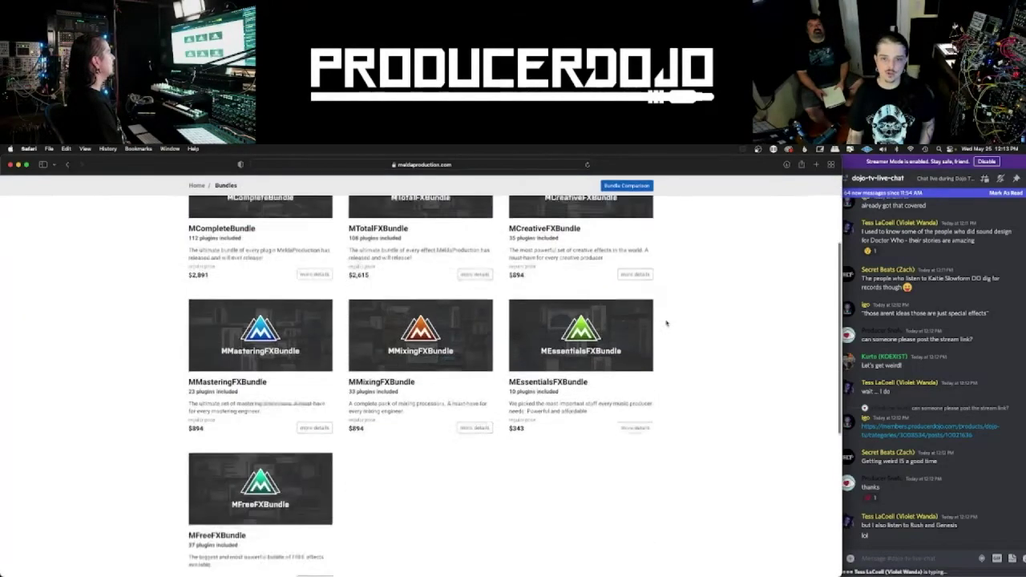
scroll(667, 323, down, 3)
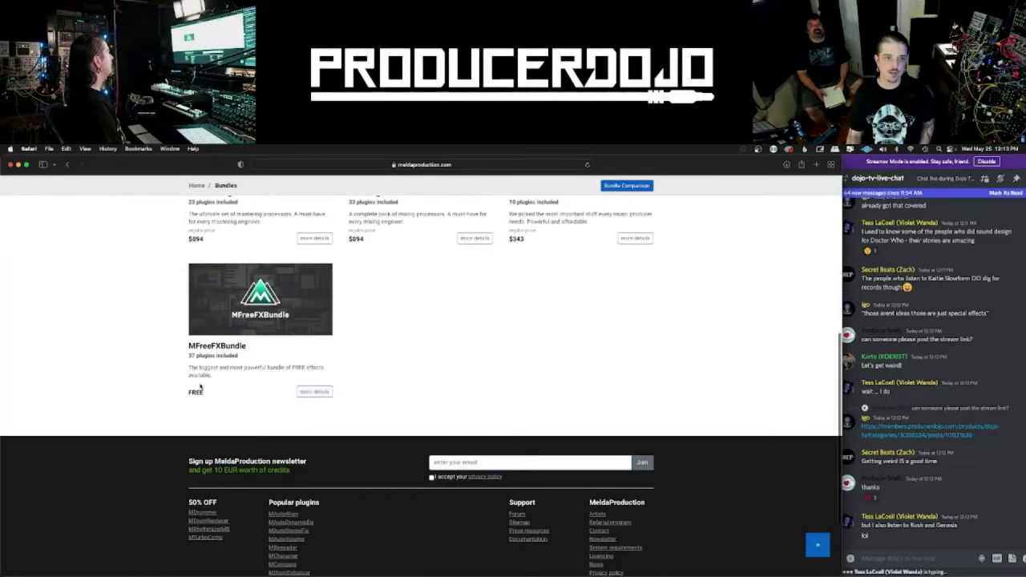
click(260, 299)
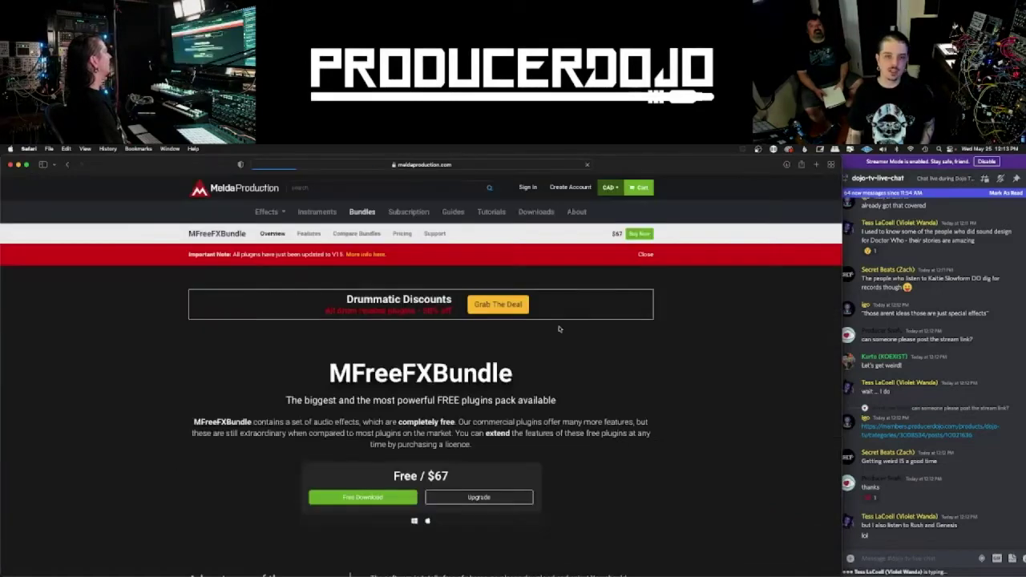
- Examine the MFreeFXBundle page, including its download options, upgrade advantages, artist testimonials and list of included effects
scroll(636, 354, down, 3)
scroll(636, 354, down, 2)
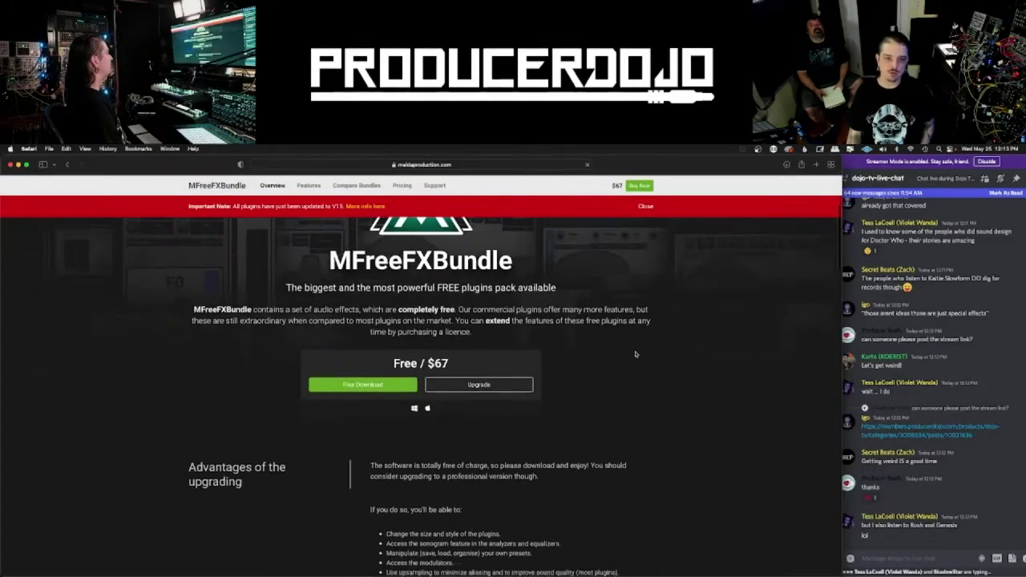
scroll(636, 353, up, 3)
scroll(636, 353, up, 3)
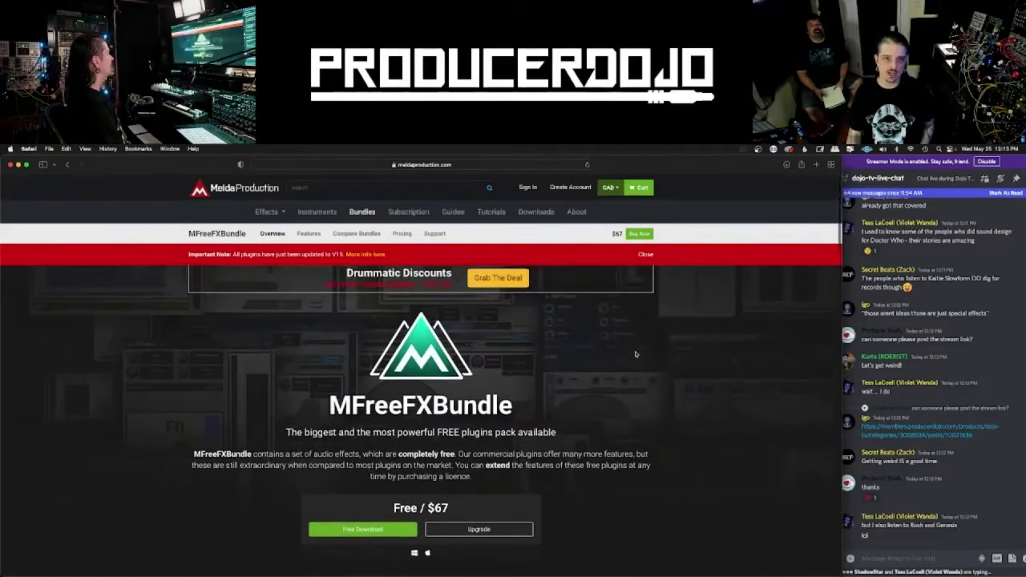
scroll(635, 354, down, 1)
scroll(636, 353, down, 5)
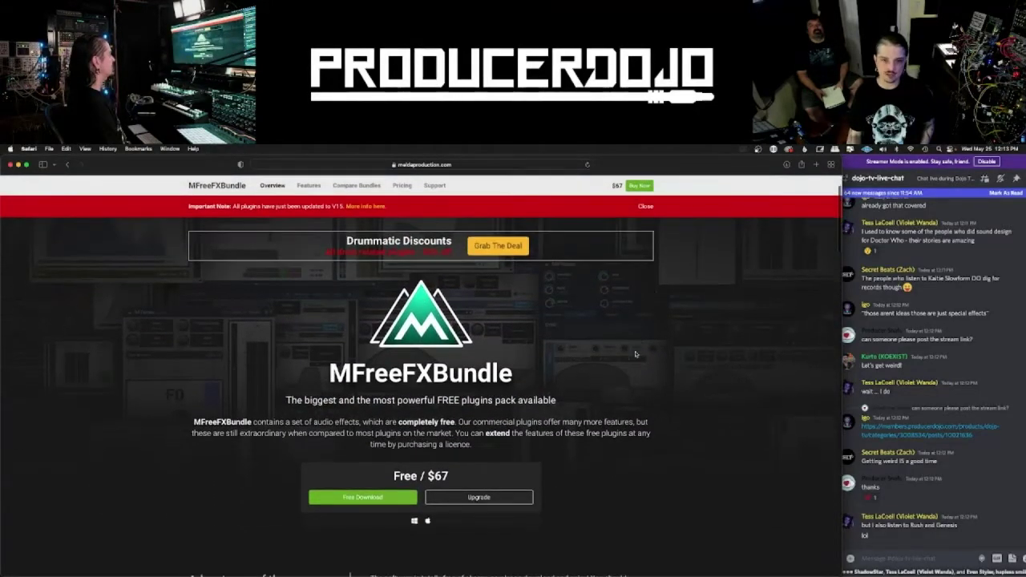
scroll(636, 353, down, 5)
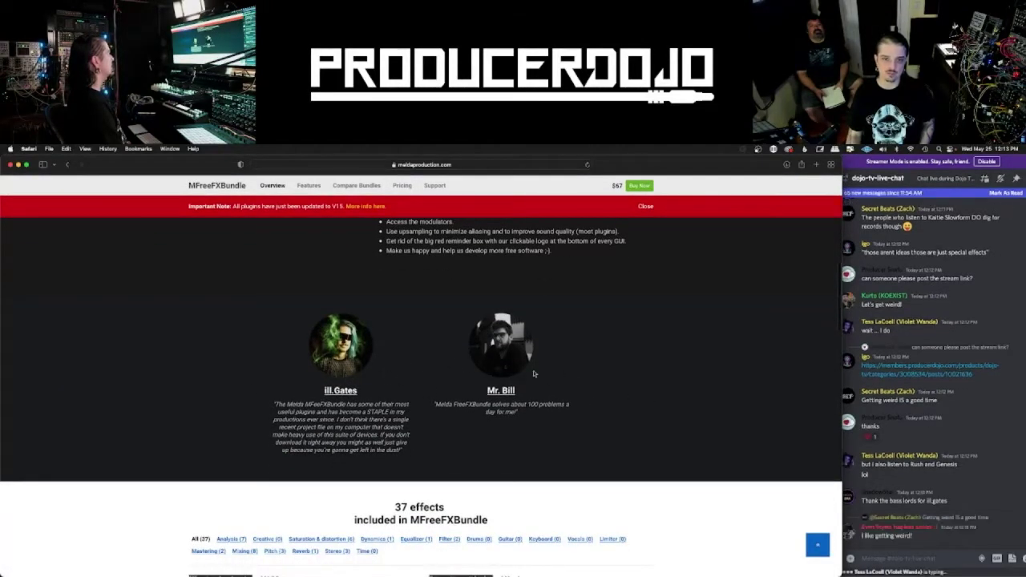
scroll(682, 355, up, 10)
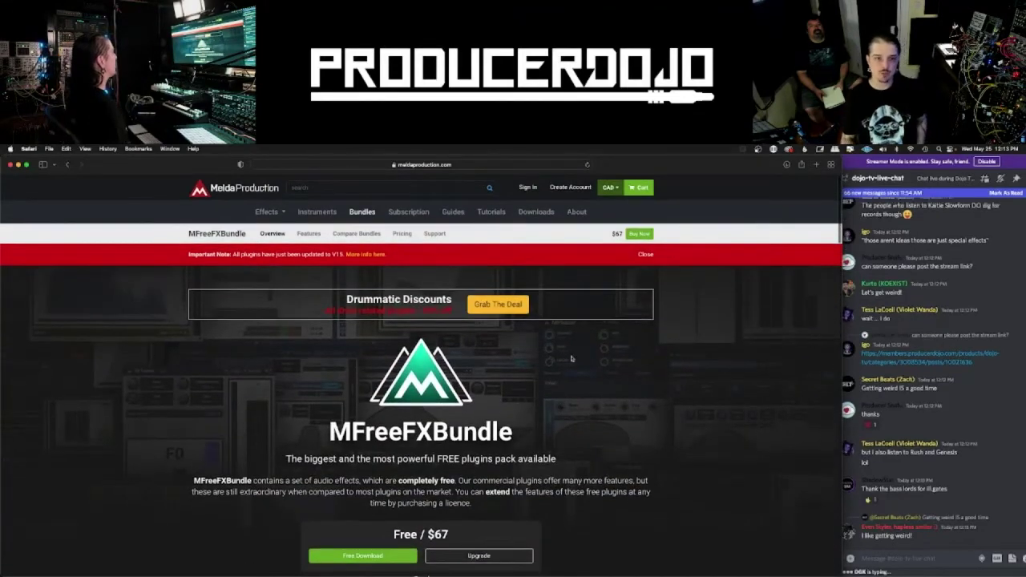
scroll(627, 357, down, 1)
scroll(626, 358, down, 1)
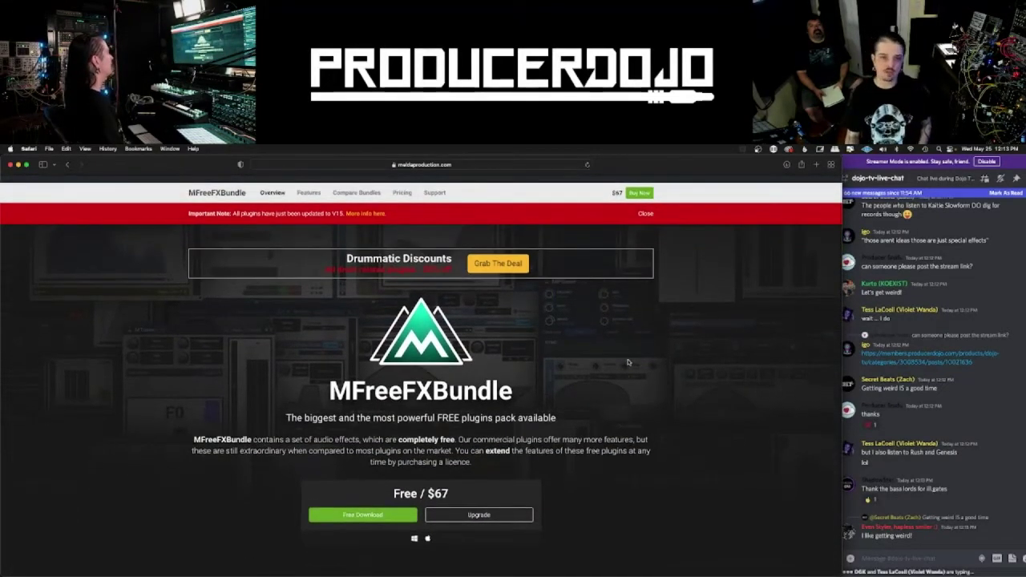
scroll(629, 363, up, 2)
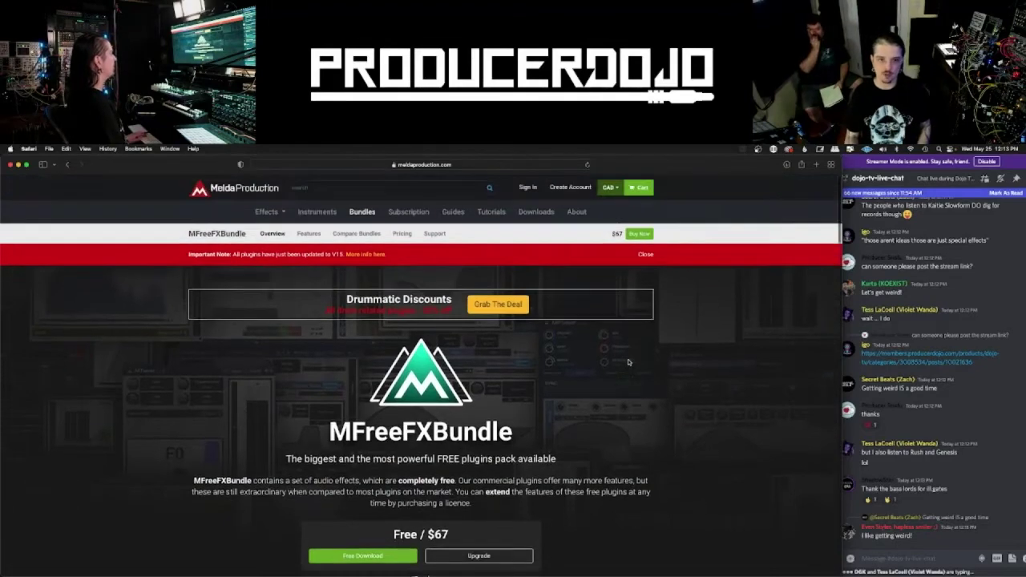
scroll(629, 362, down, 1)
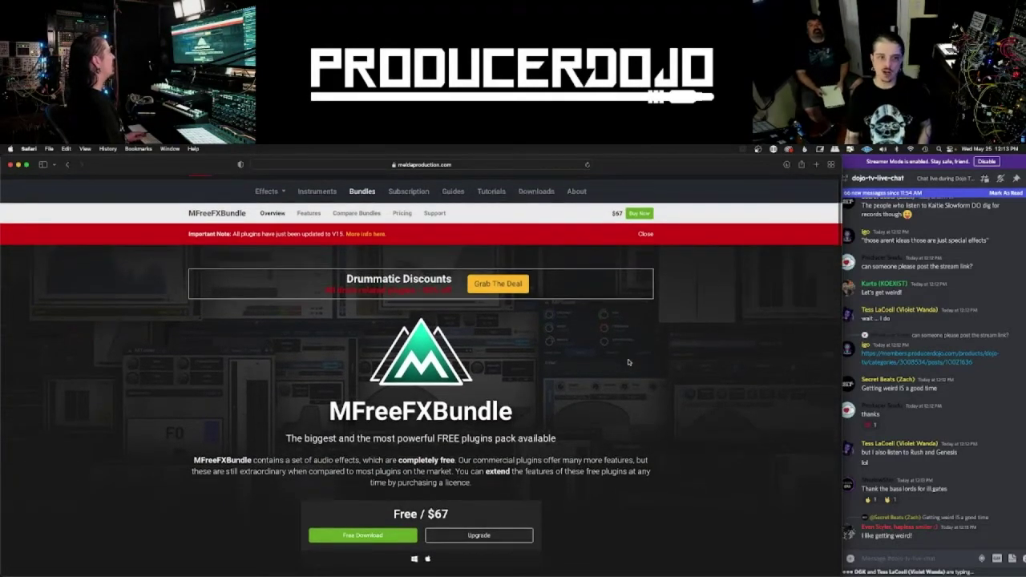
- Switch back to Ableton Live, move and enlarge the MOscilloscope window over the arrangement, and enable Normalize for its scope
key(super+Tab)
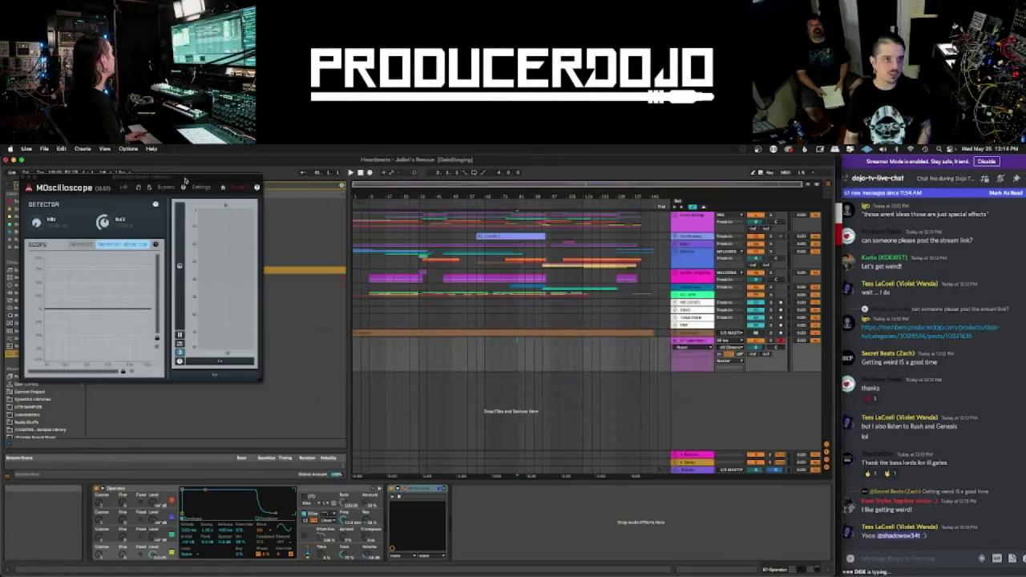
drag(194, 168, 527, 199)
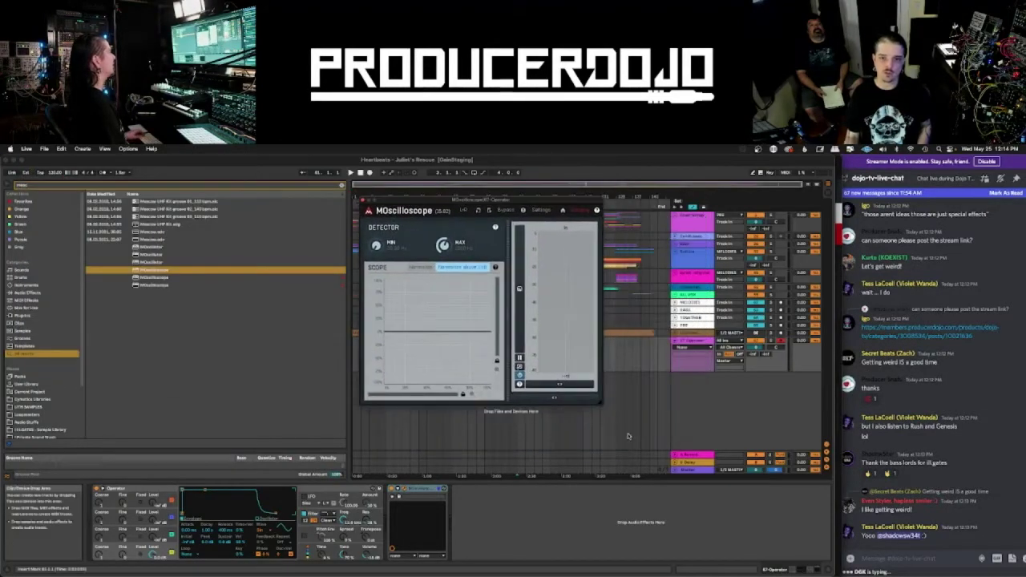
drag(599, 404, 670, 476)
click(469, 268)
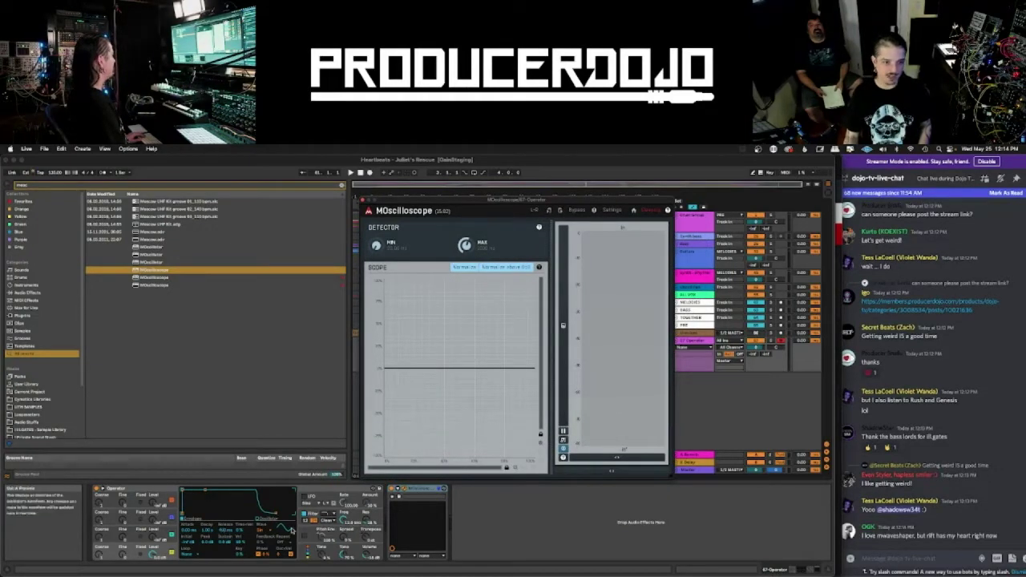
- Set Operator's oscillator waveform to Saw D and play low notes with the computer keyboard to view the wave in MOscilloscope
click(260, 532)
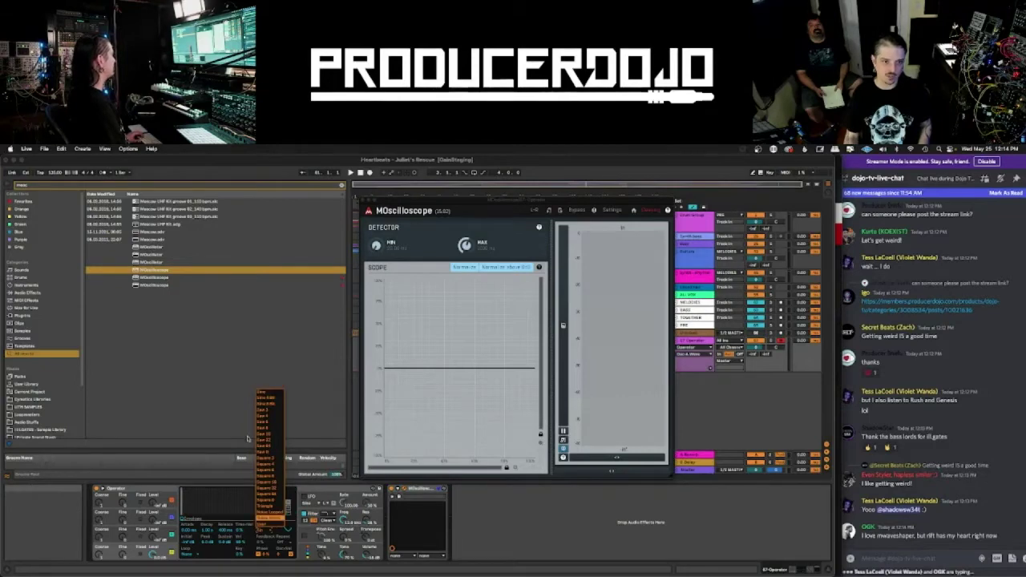
click(270, 452)
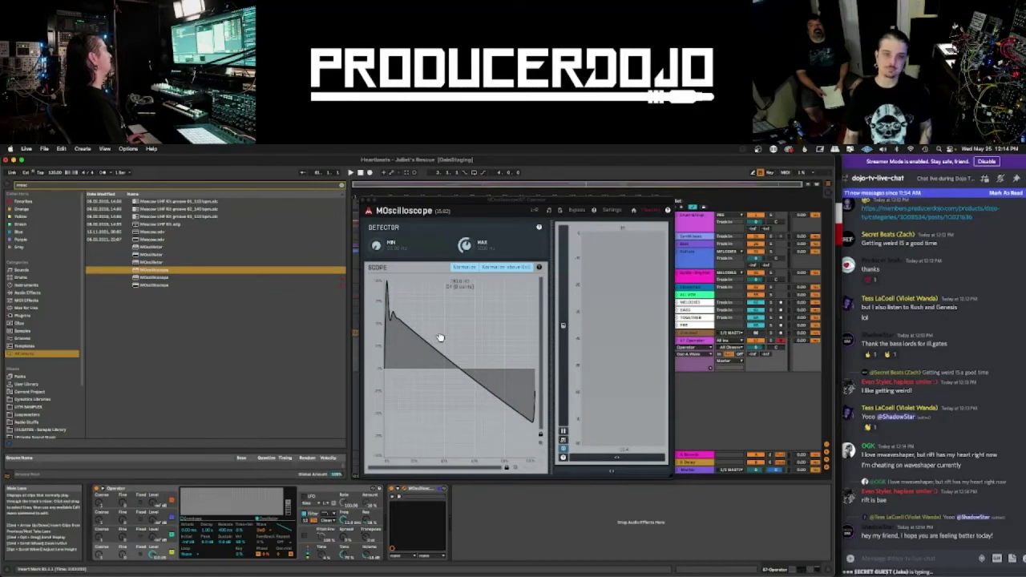
key(z)
key(z)
key(a)
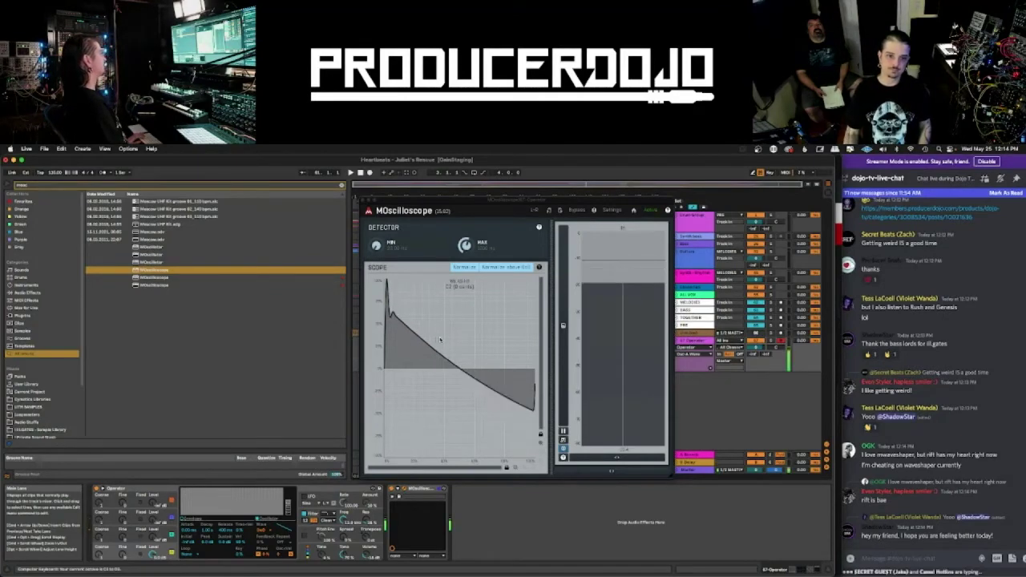
key(k)
- Clear the browser search and add an EQ Eight audio effect between Operator and MOscilloscope
click(25, 293)
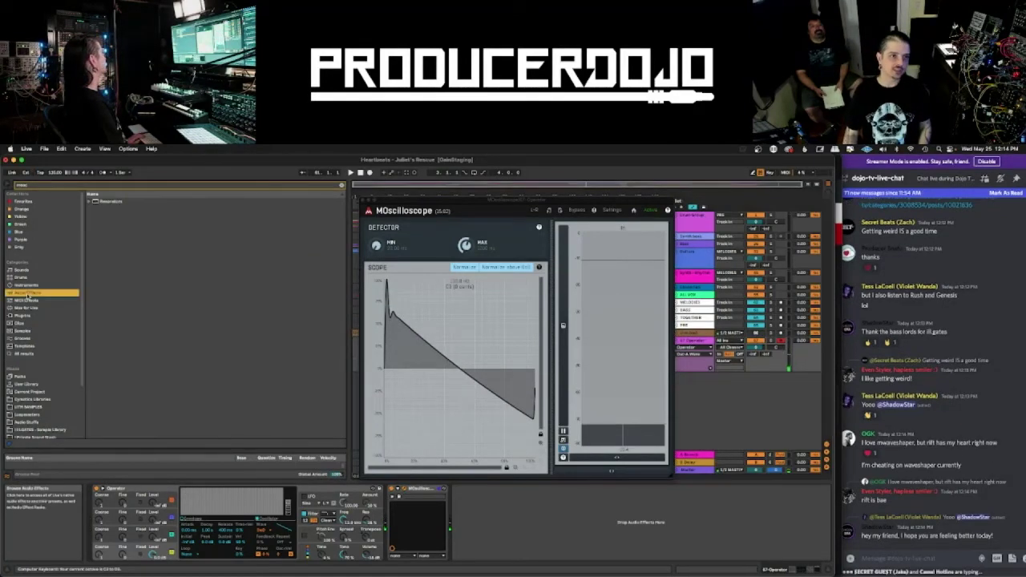
key(super+f)
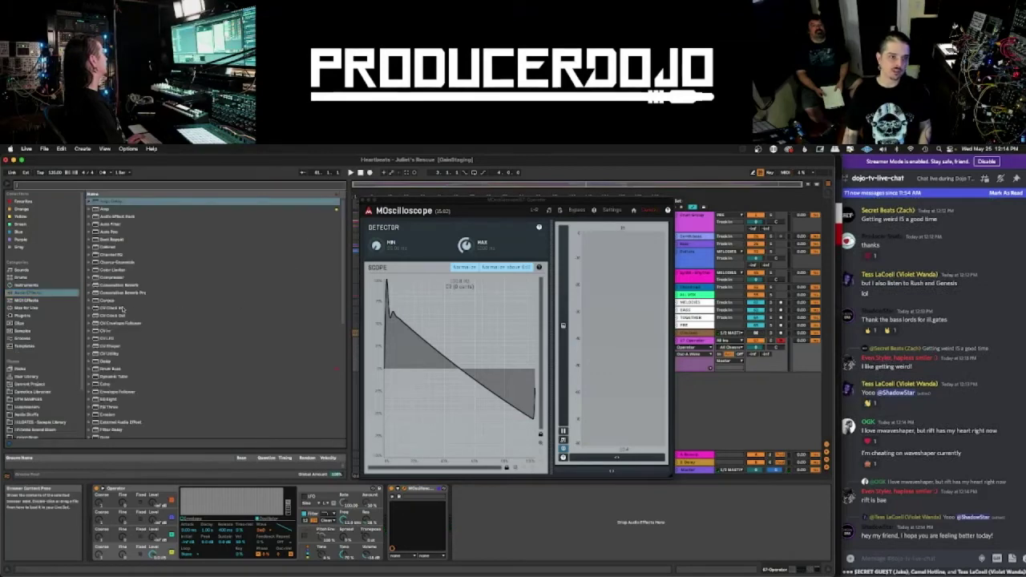
scroll(120, 365, down, 2)
drag(102, 377, 396, 522)
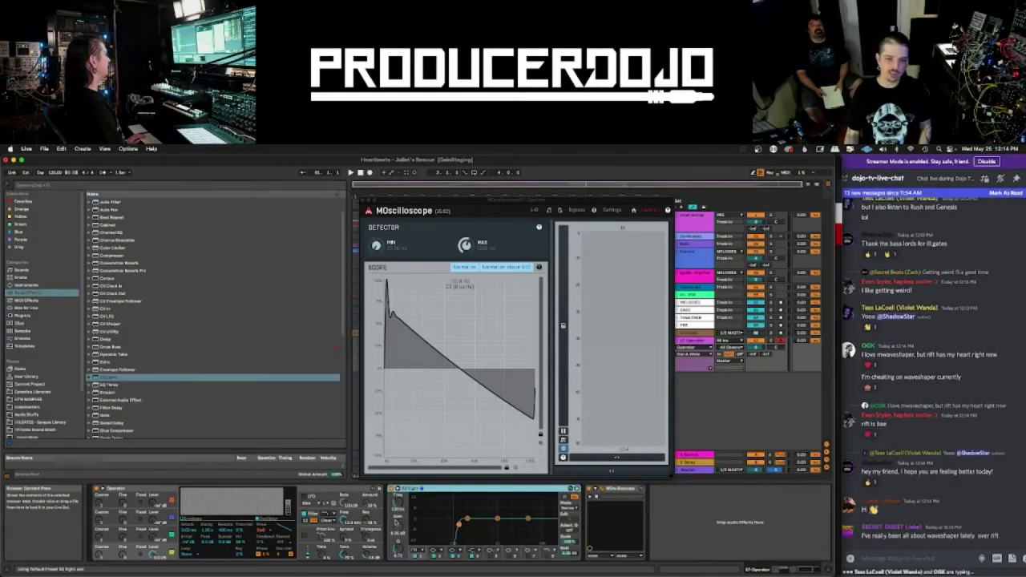
- Turn off all of EQ Eight's active filter bands, leaving the signal unfiltered
click(452, 557)
click(453, 557)
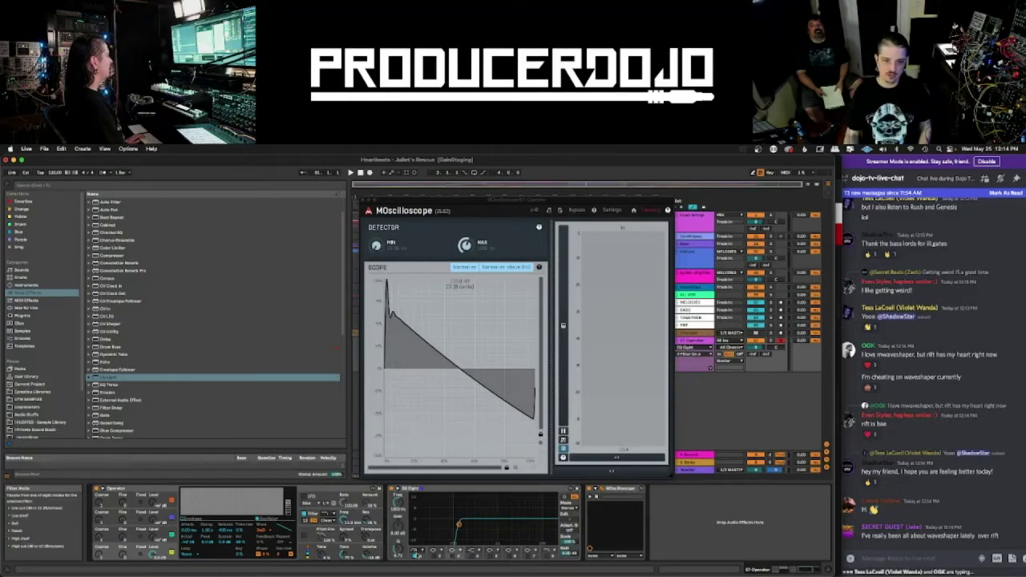
click(416, 556)
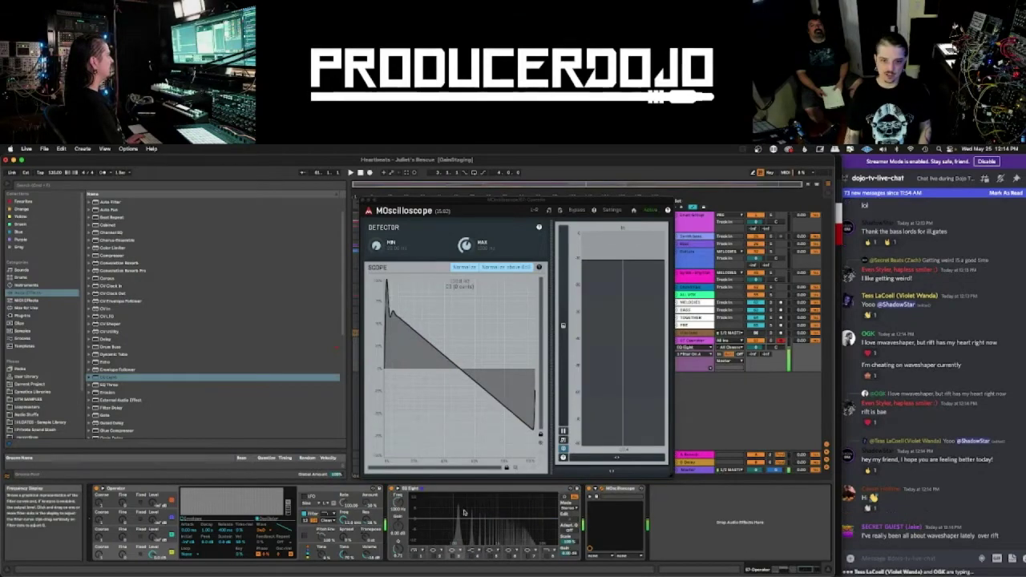
- Show EQ Eight's expanded display, move the MOscilloscope window over the browser, and enlarge the EQ display's height
click(397, 488)
drag(492, 202, 164, 178)
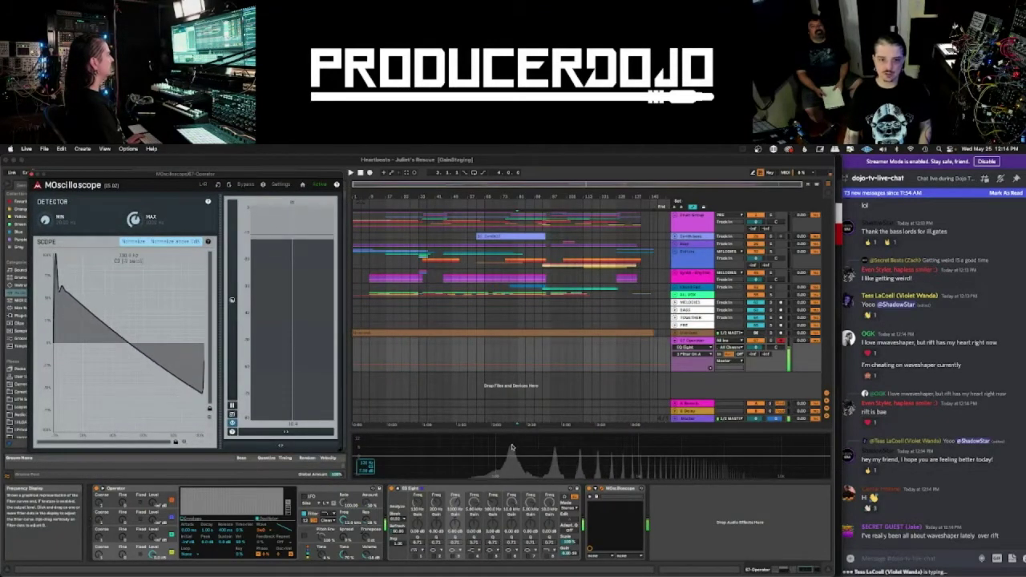
drag(519, 429, 519, 295)
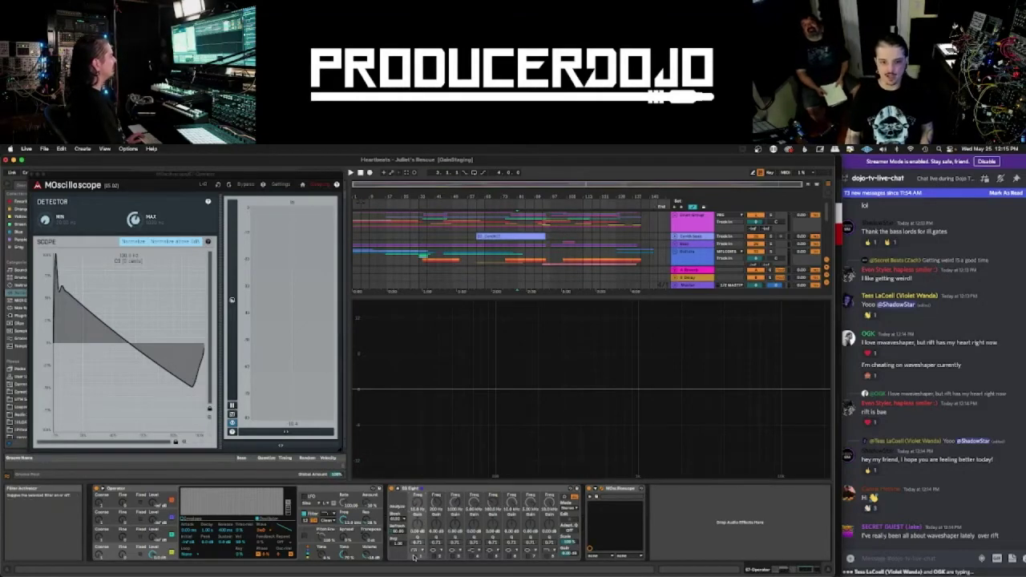
- Enable EQ Eight's band 1 low cut and sweep its frequency up and down to compare the waveform in MOscilloscope
drag(417, 503, 417, 476)
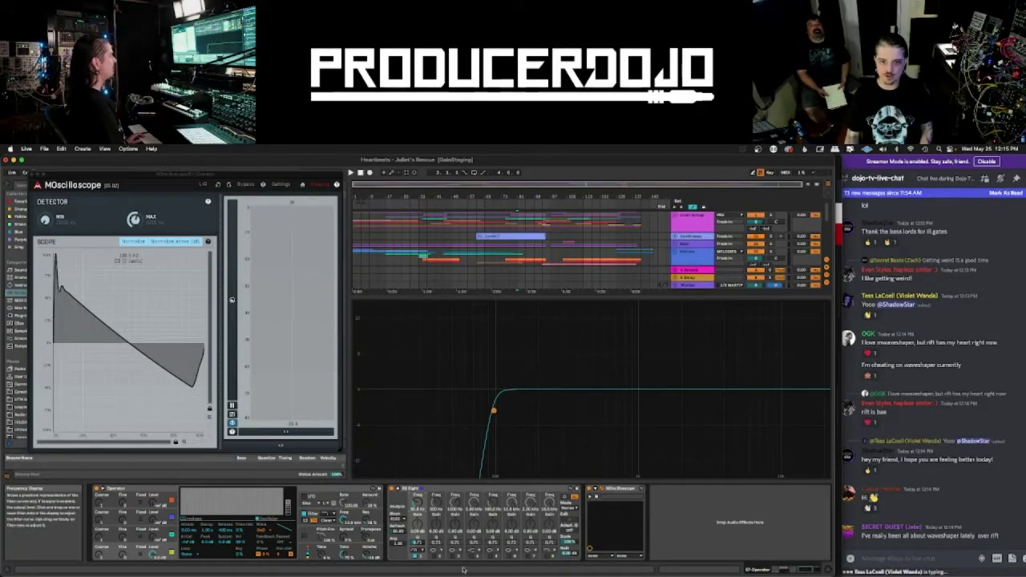
click(414, 557)
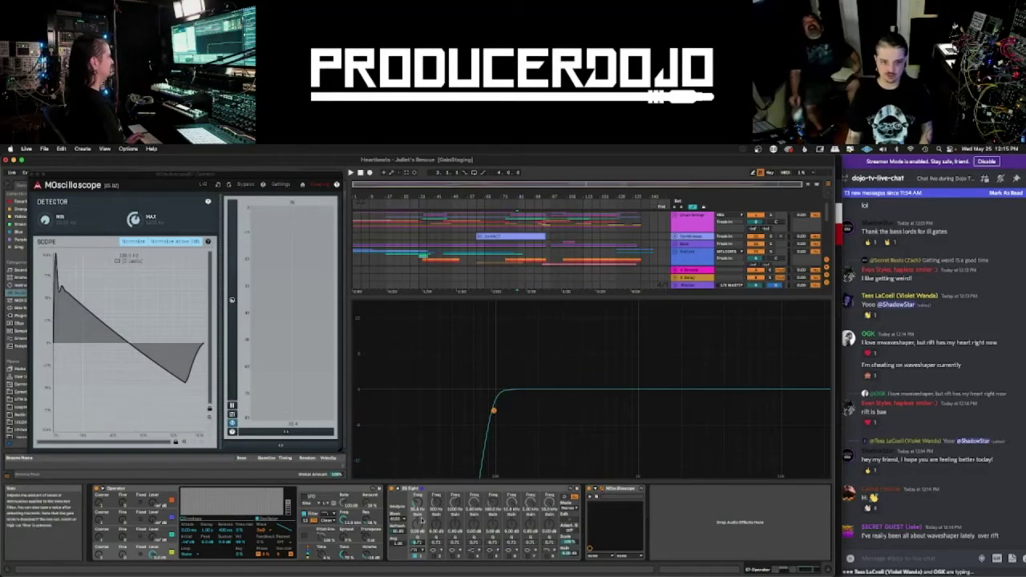
drag(418, 508, 418, 548)
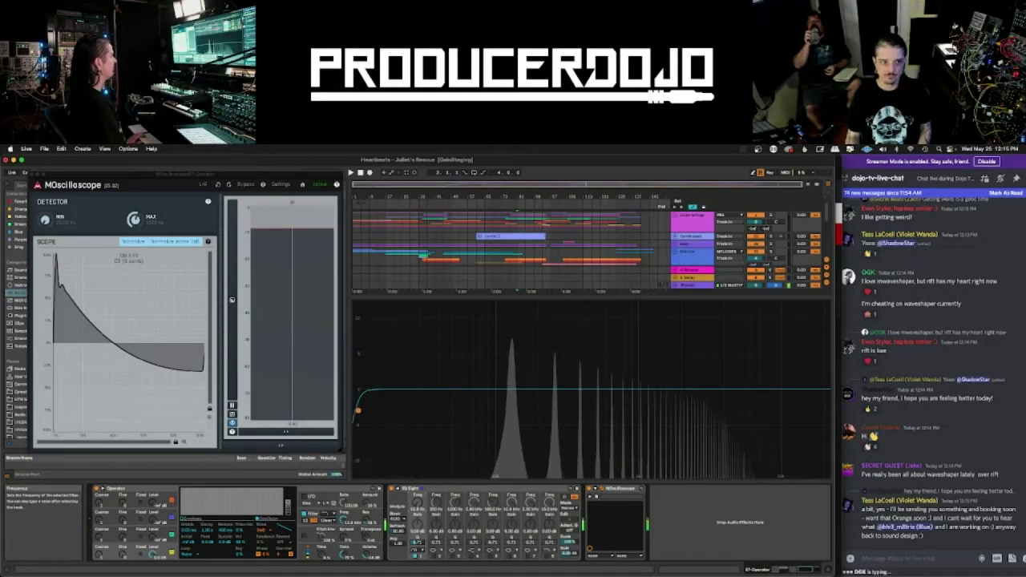
drag(418, 506, 417, 473)
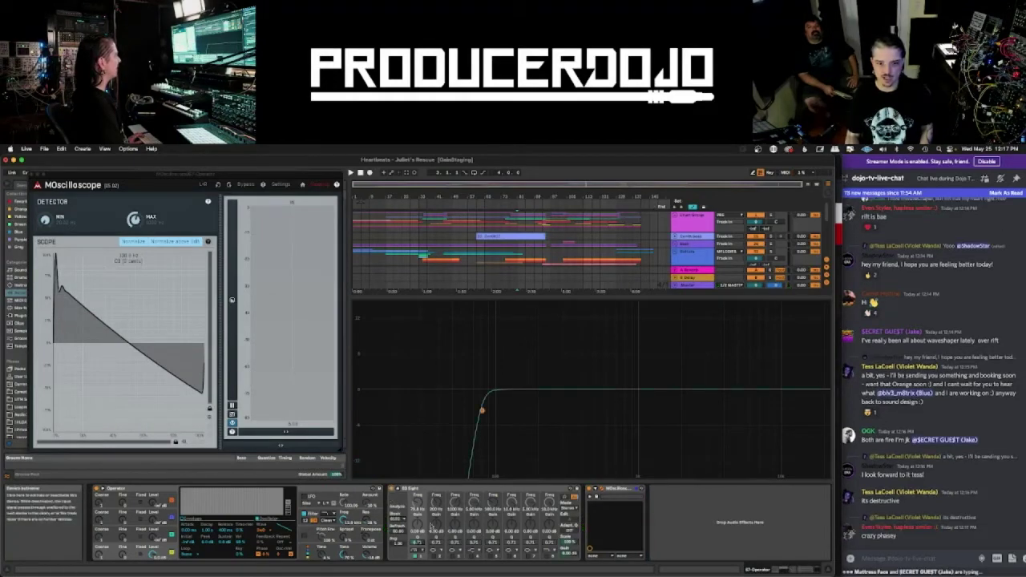
mouse_move(417, 504)
mouse_down()
mouse_move(417, 491)
mouse_move(417, 506)
mouse_up()
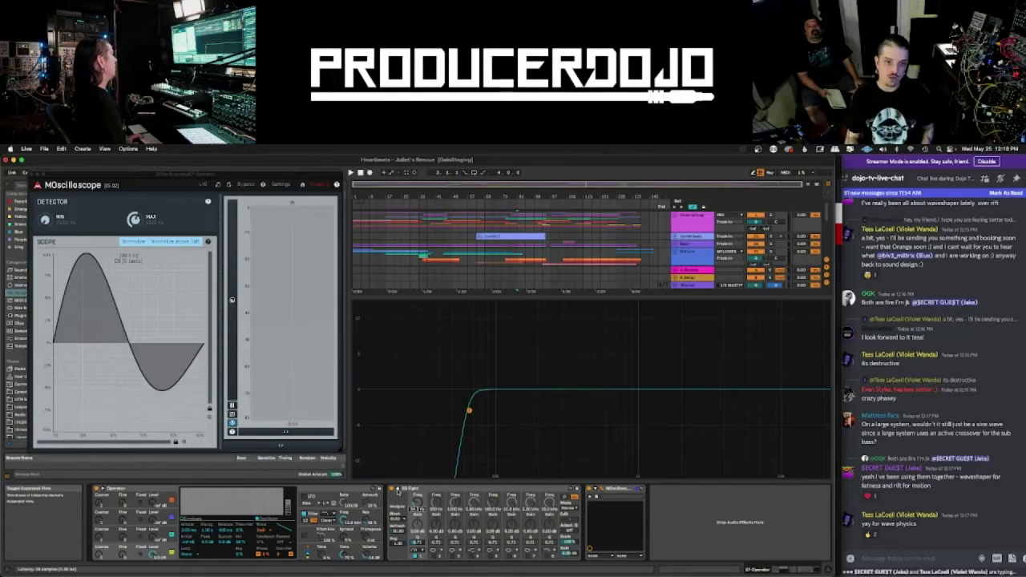
- Collapse EQ Eight's expanded display and close the MOscilloscope window
click(397, 490)
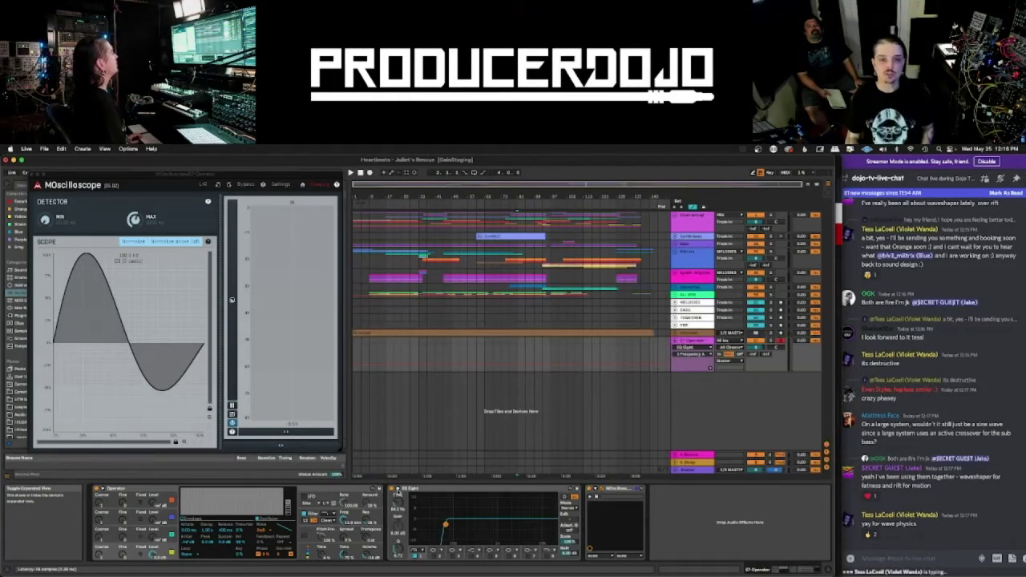
click(398, 491)
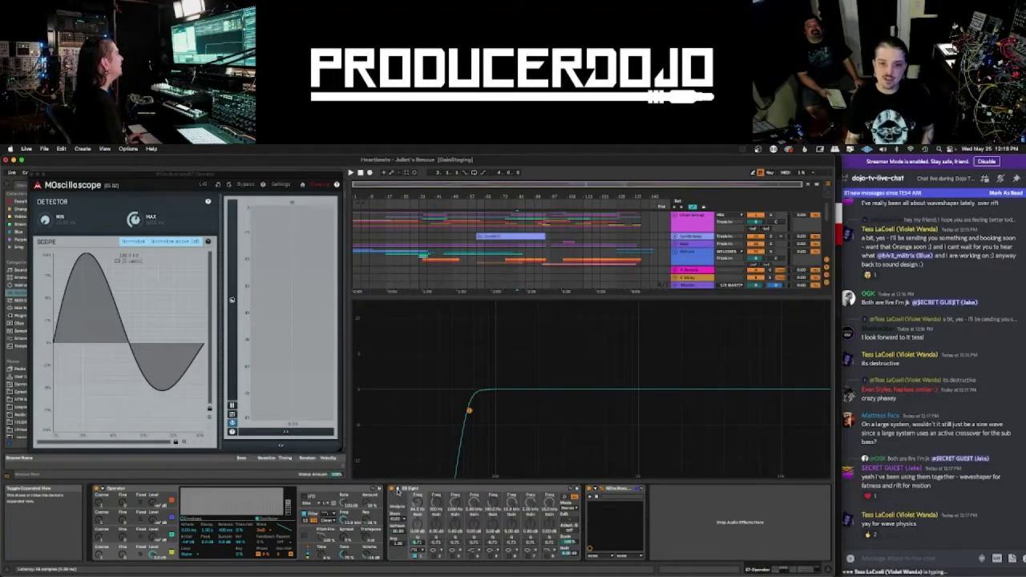
click(398, 491)
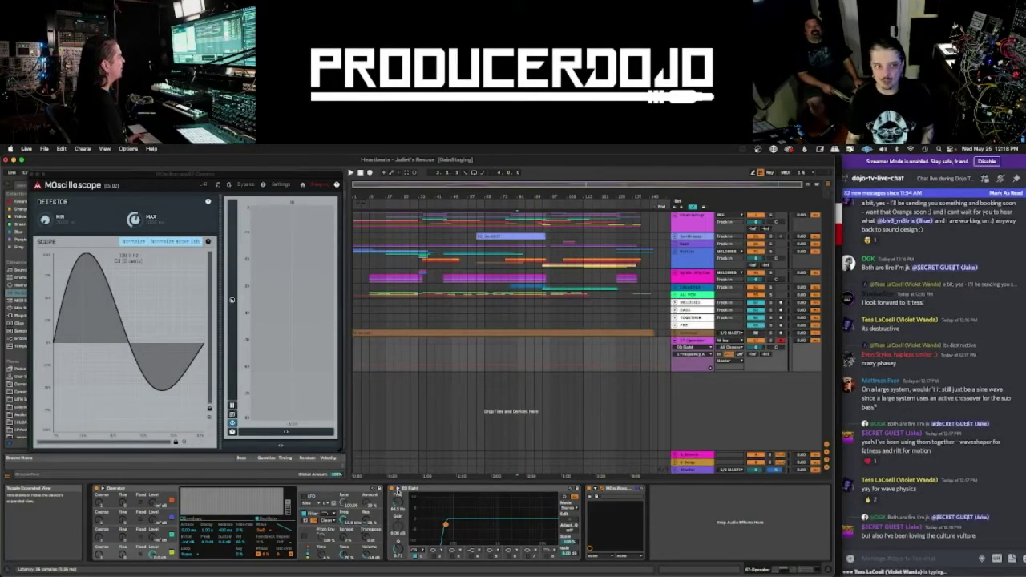
click(30, 174)
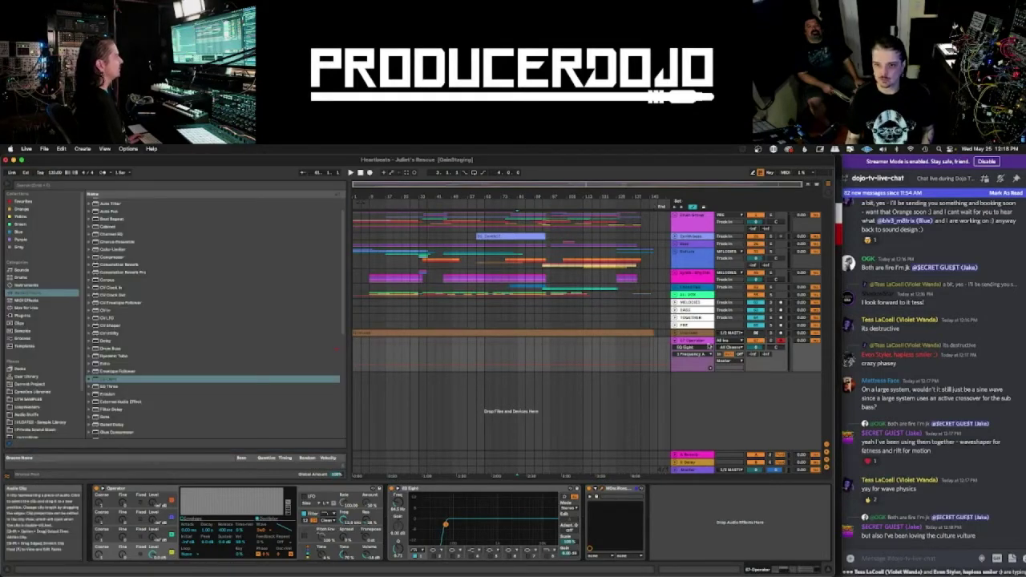
- Delete the Operator track and unfold the brown audio track to show its waveform
key(Delete)
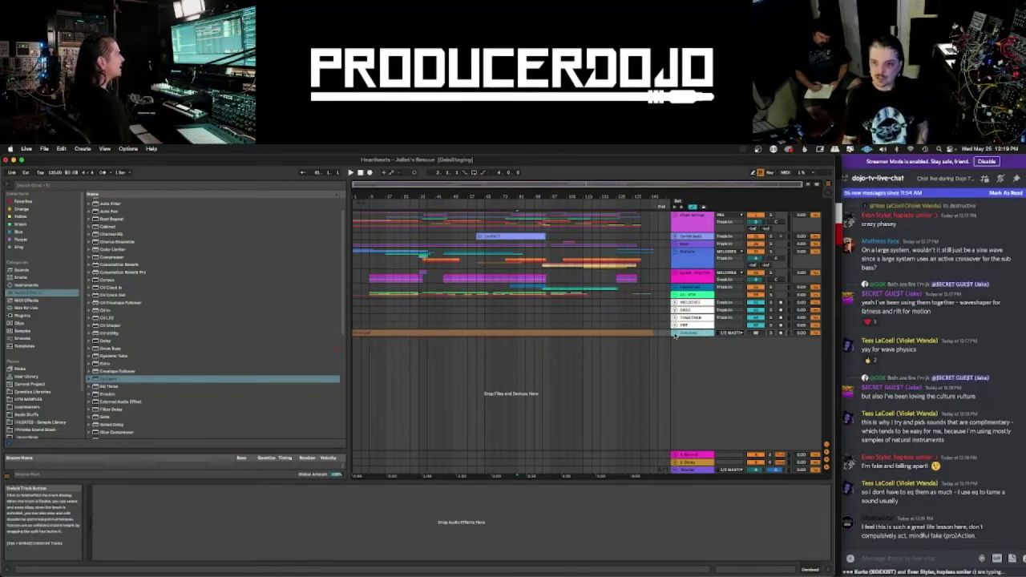
click(675, 334)
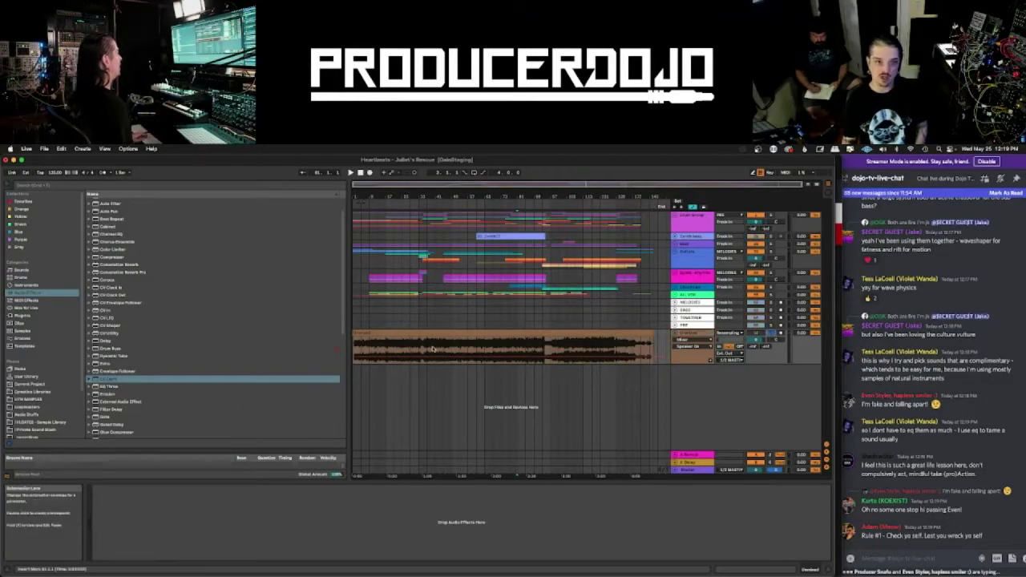
- Switch to Safari and search the web for "stems for mixing practice"
key(super+Tab)
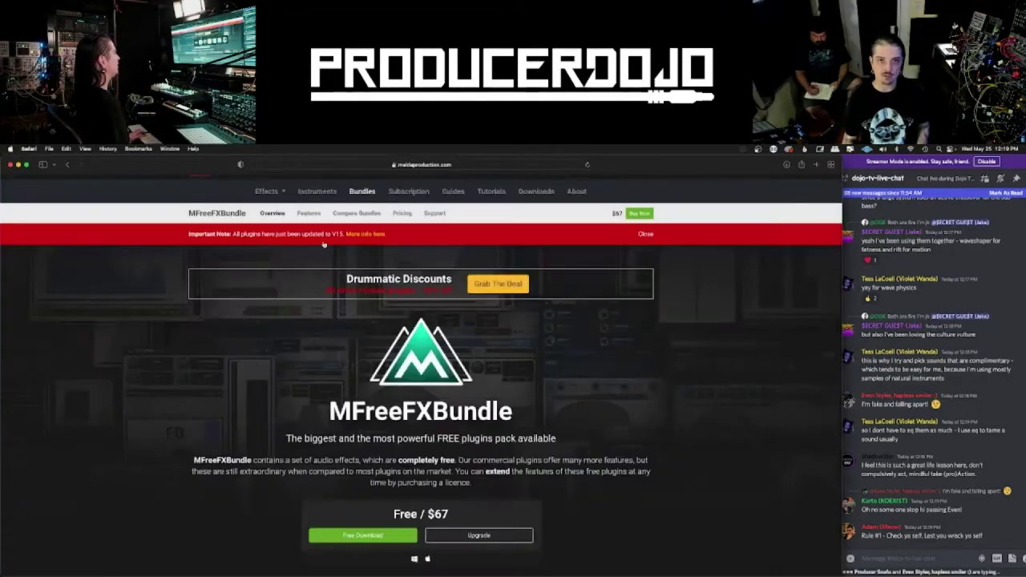
click(439, 164)
text(stems for m)
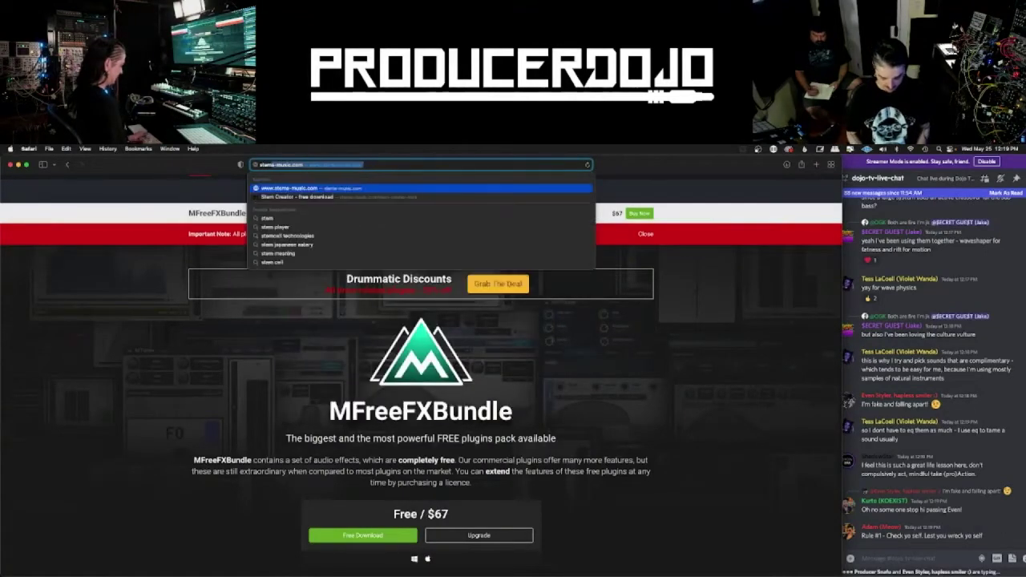
text(ixing practice)
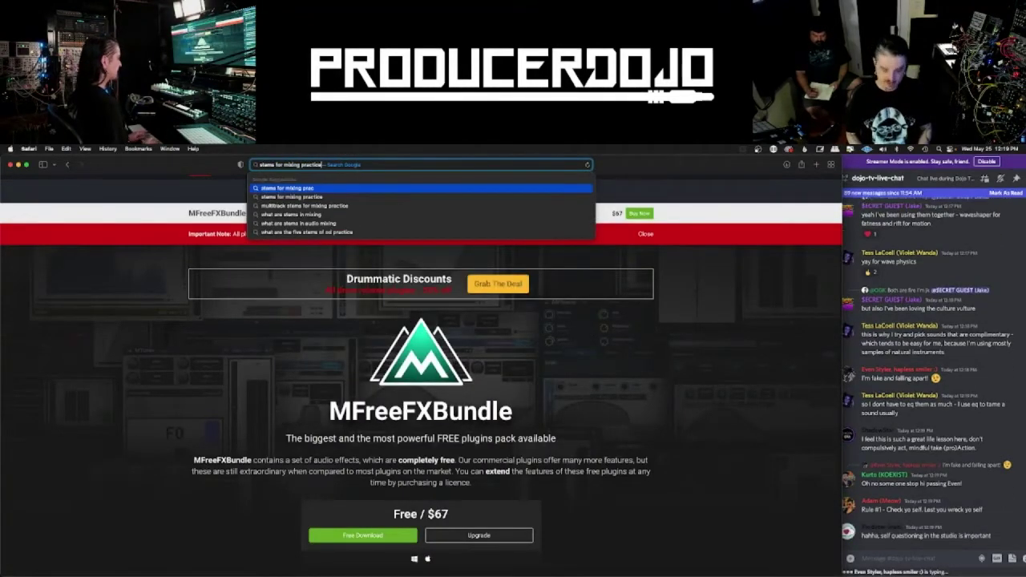
key(Return)
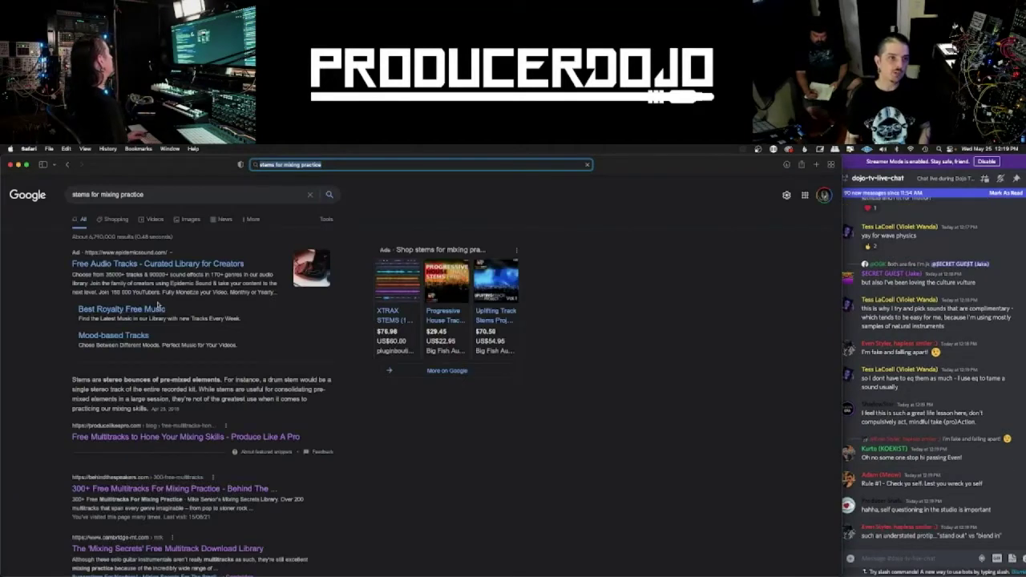
- Open the Produce Like A Pro article on free multitracks and skim through it
click(178, 439)
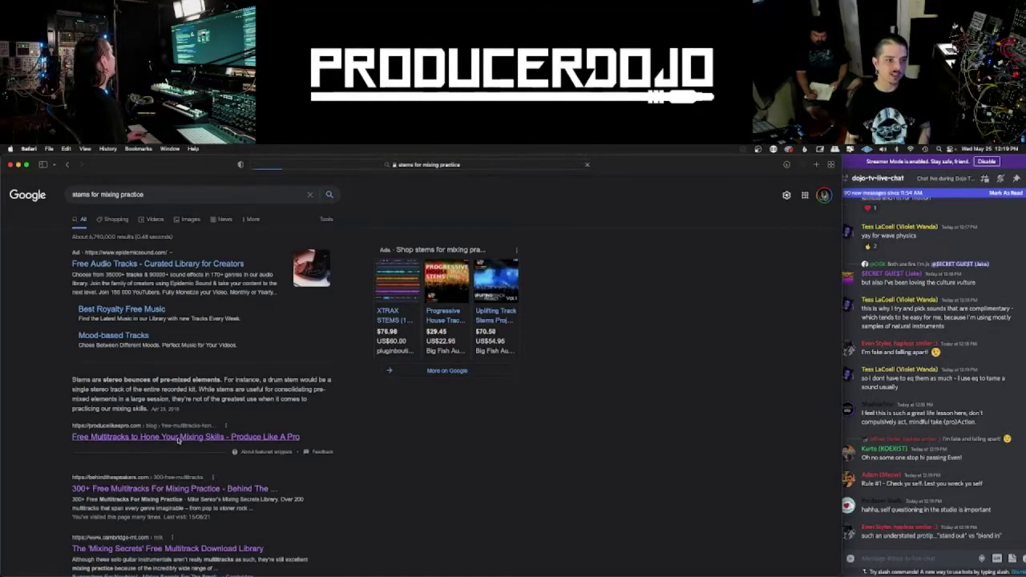
scroll(261, 426, down, 3)
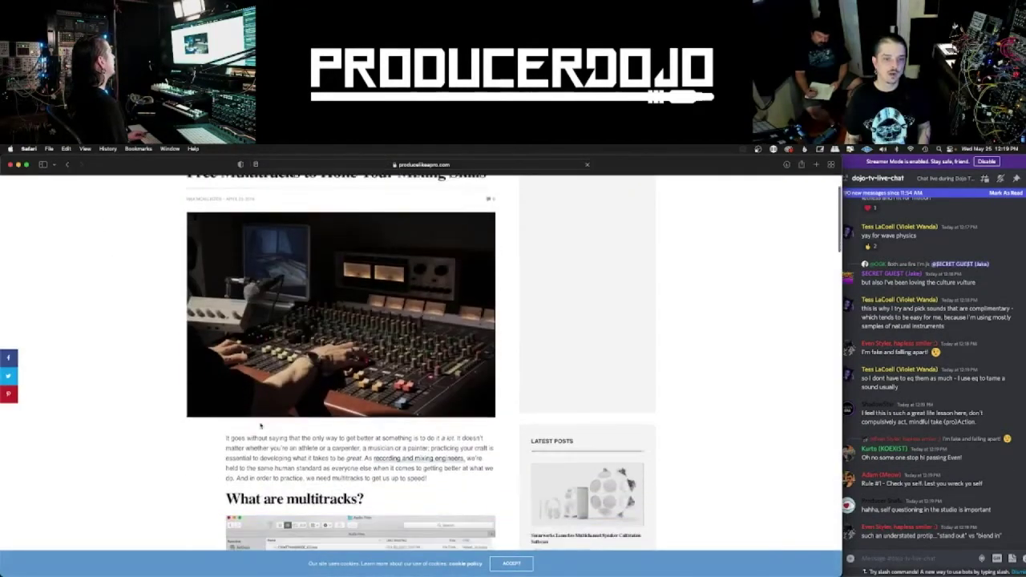
scroll(261, 426, down, 1)
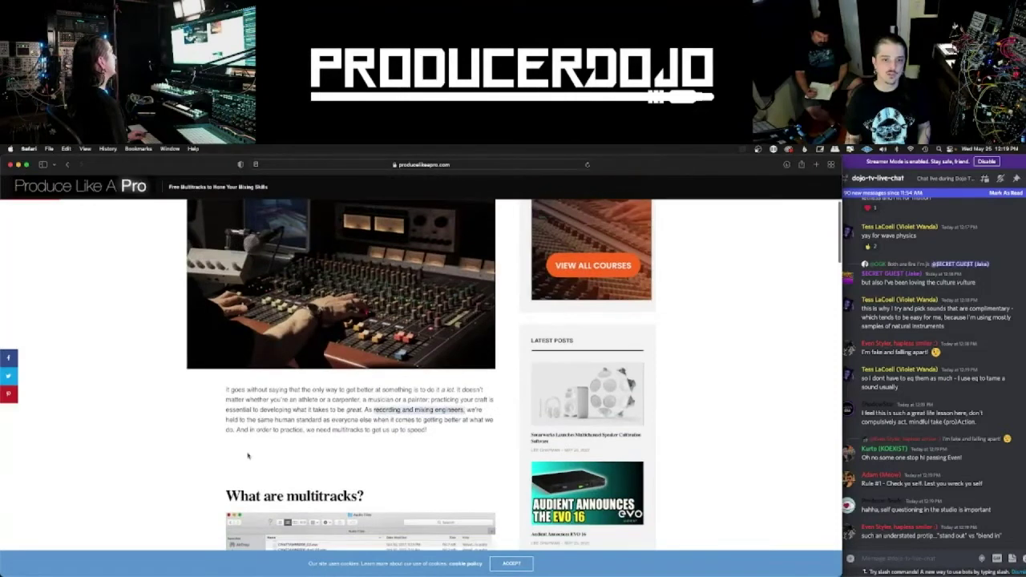
scroll(248, 455, down, 10)
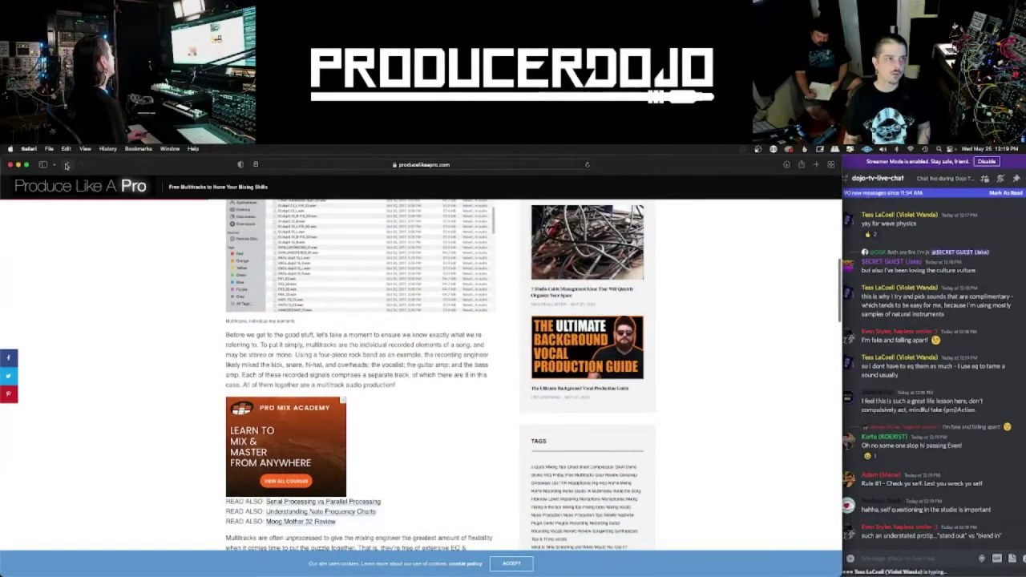
- Return to the search results, open the 'Mixing Secrets' Free Multitrack Download Library and look through its page
click(67, 165)
scroll(270, 374, down, 5)
scroll(242, 464, up, 2)
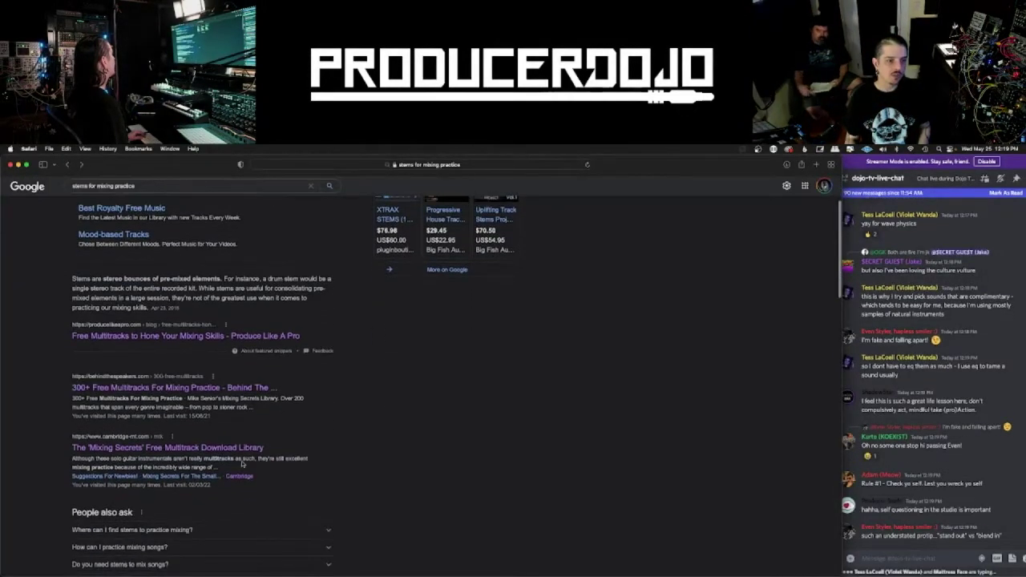
click(128, 447)
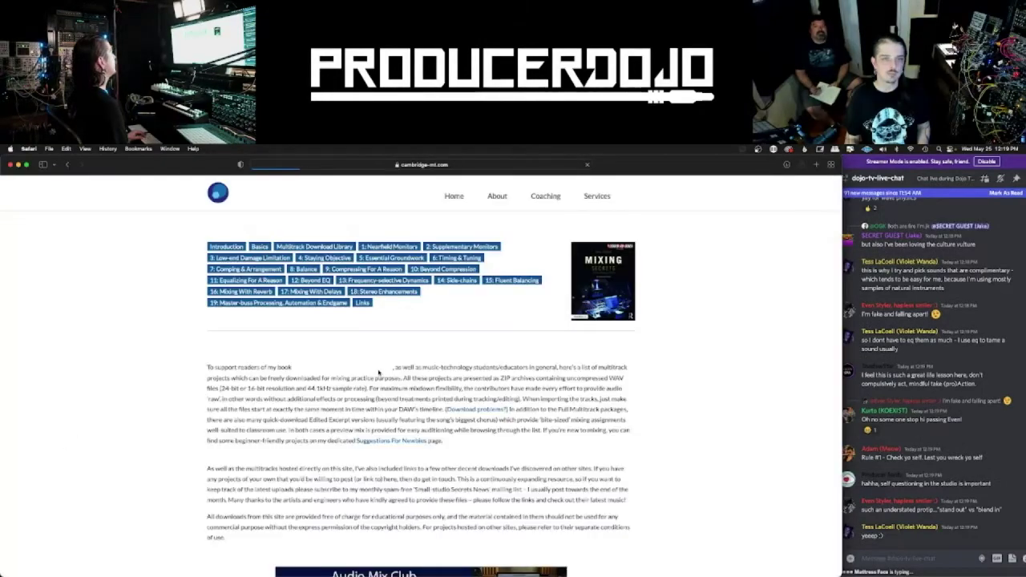
scroll(498, 360, down, 3)
scroll(498, 360, down, 15)
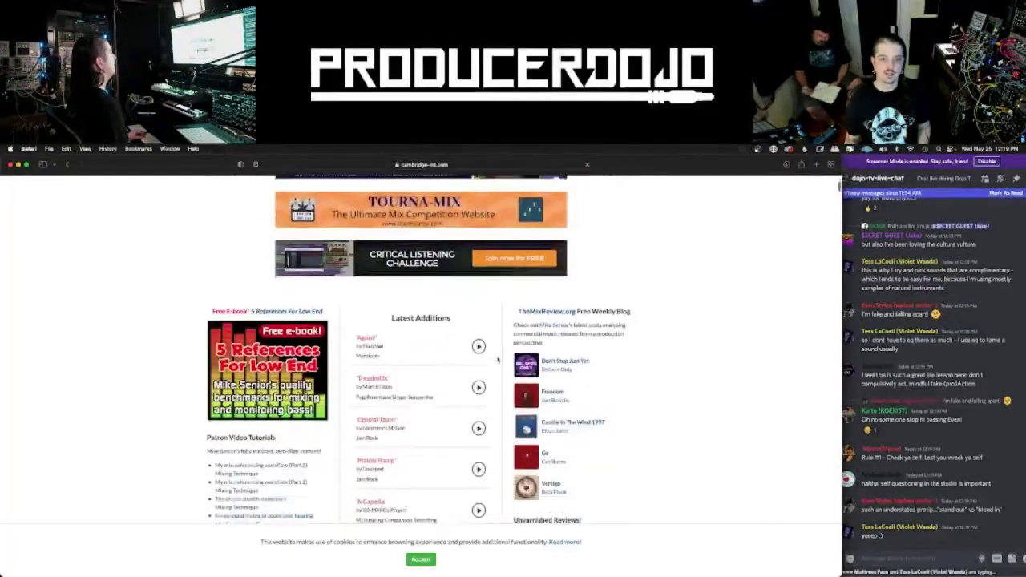
scroll(573, 366, up, 20)
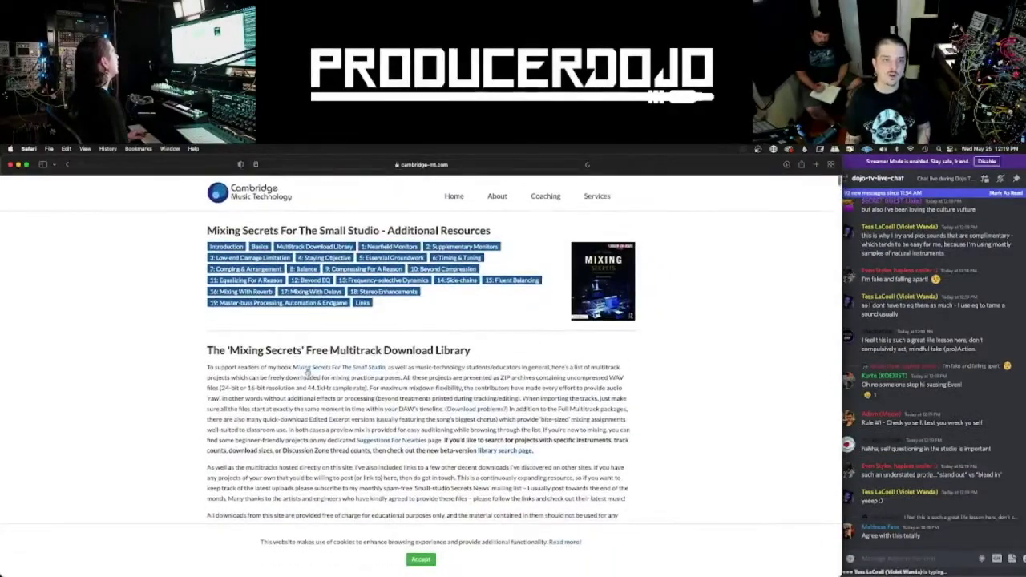
- Open the multitrack library search page and post its address in Discord's dojo-tv-live-chat channel
scroll(548, 413, down, 1)
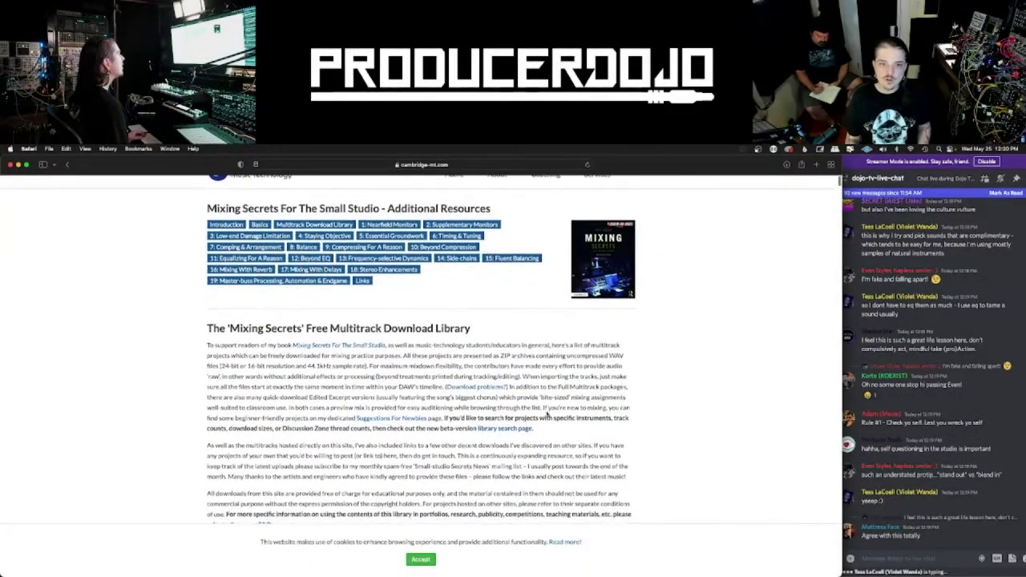
click(437, 166)
key(super+c)
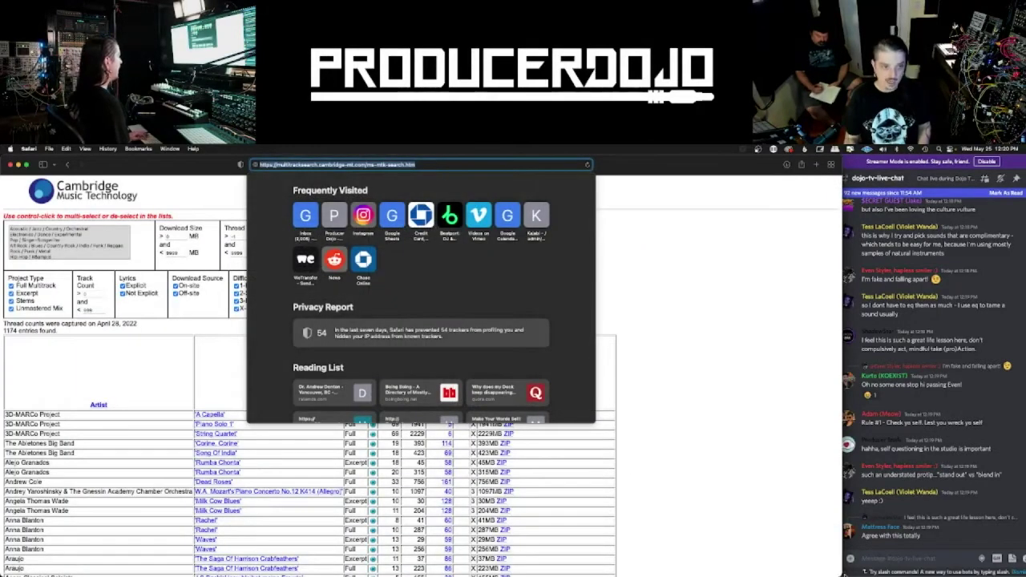
click(916, 557)
key(super+v)
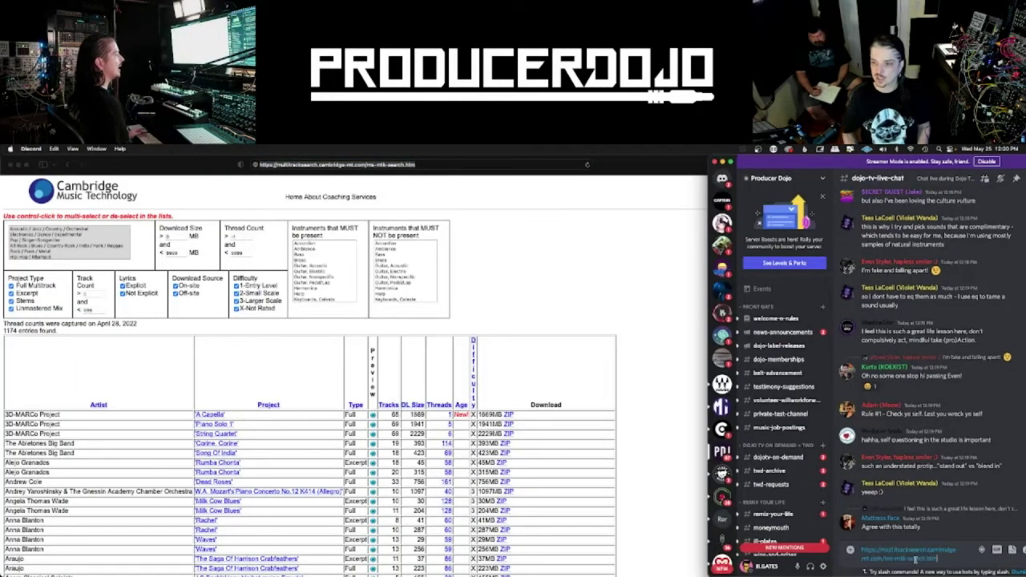
key(Return)
- Look through the library's table of downloadable multitrack projects
scroll(265, 467, down, 10)
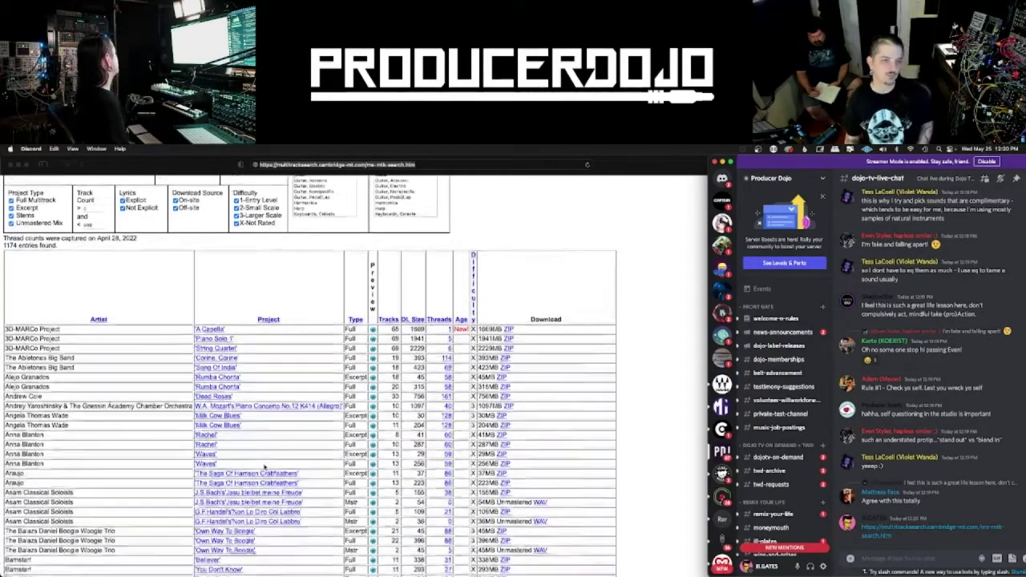
scroll(264, 467, down, 8)
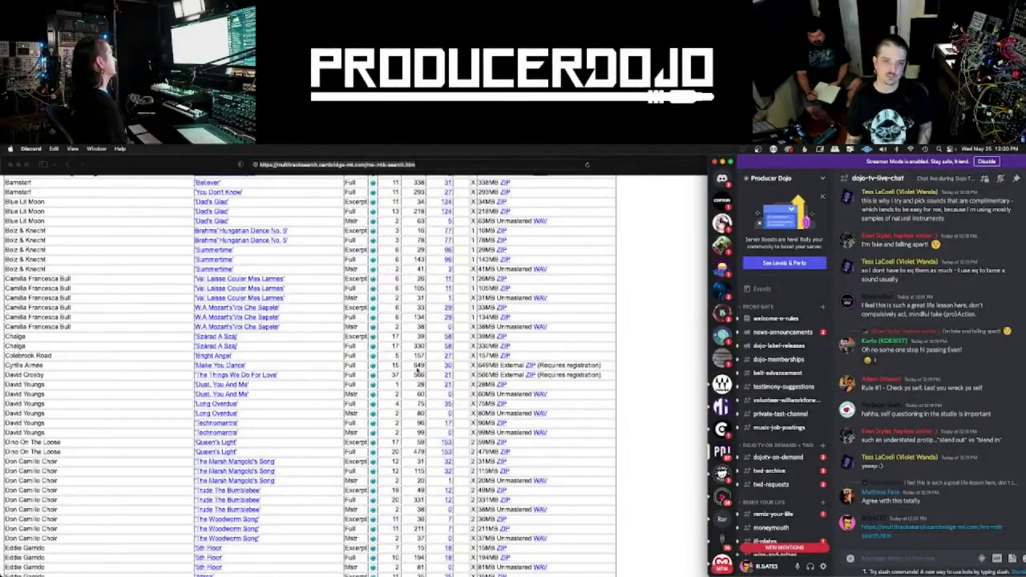
- Skim the multitrack listing from the search filters at its start down through the many artists' downloads
scroll(419, 365, up, 20)
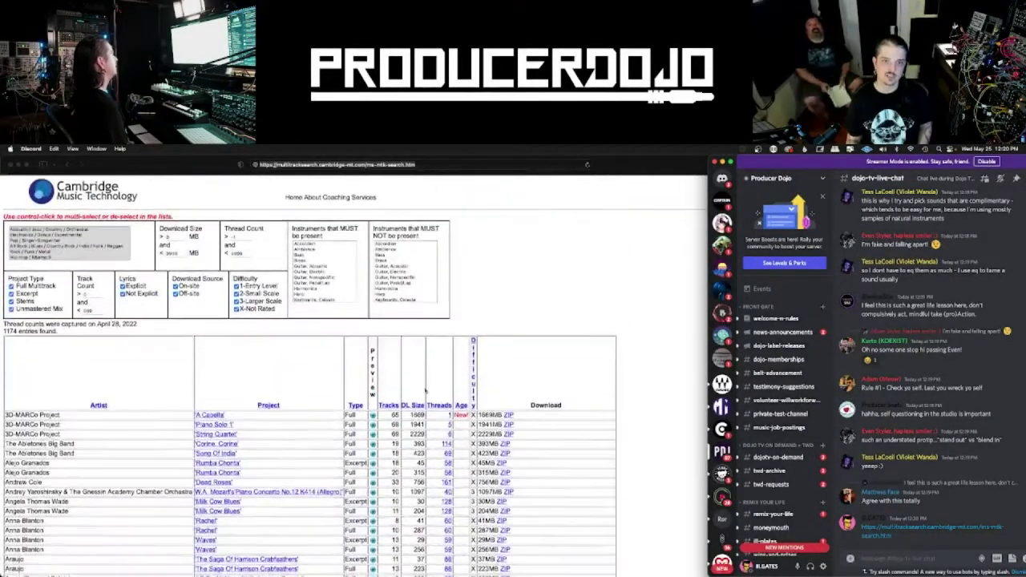
scroll(441, 416, down, 15)
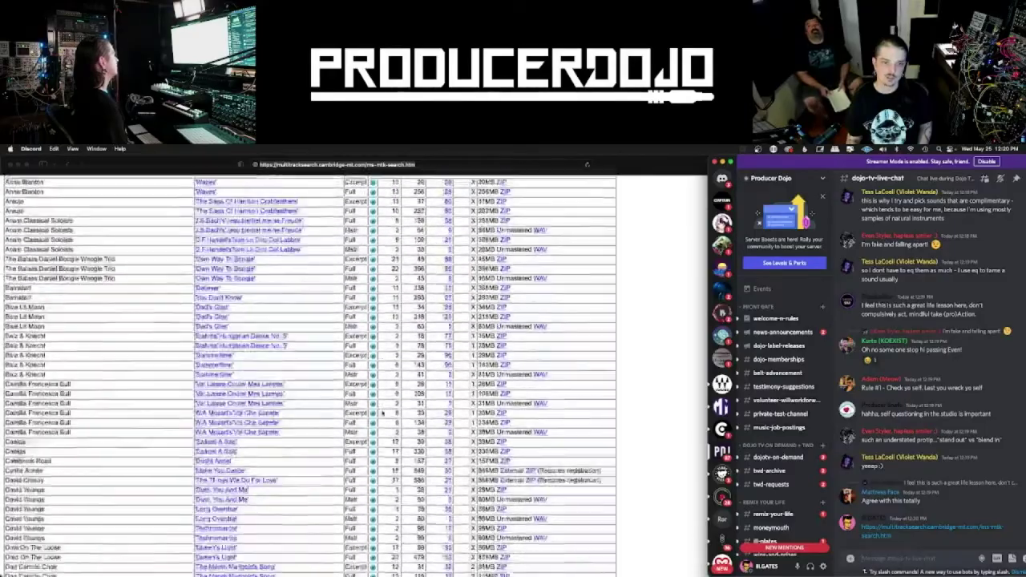
scroll(382, 412, down, 15)
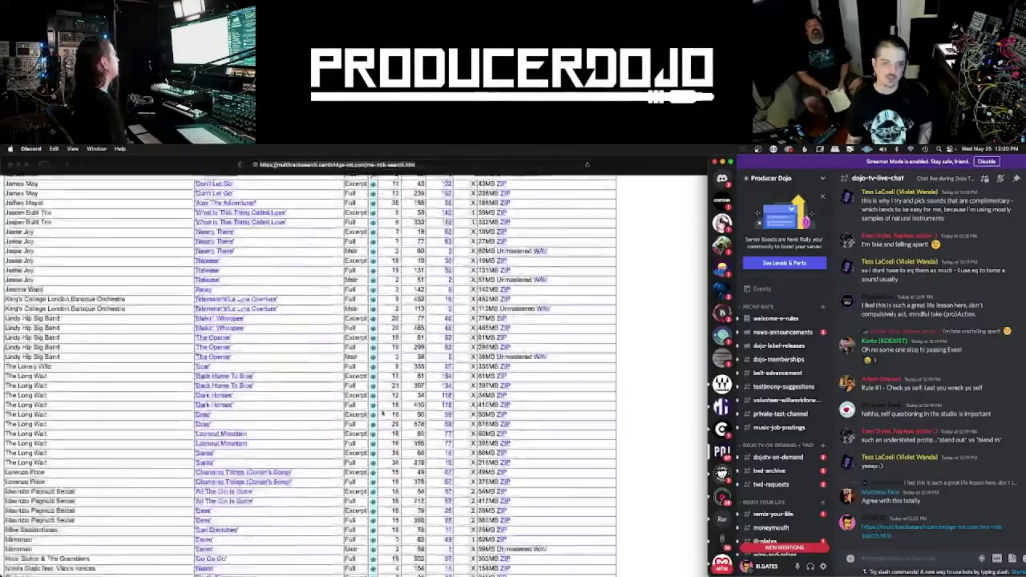
scroll(382, 413, down, 15)
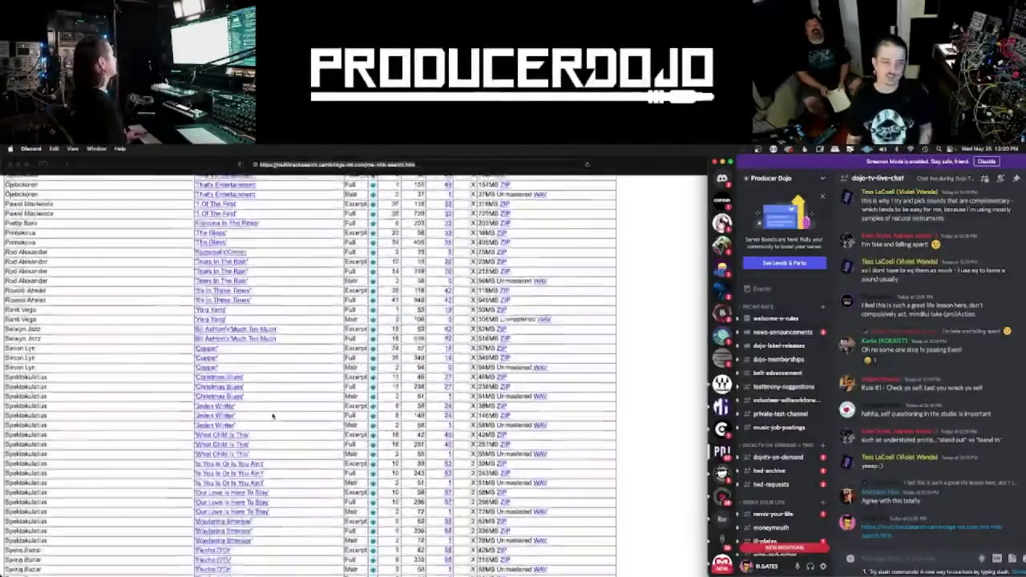
scroll(273, 415, down, 15)
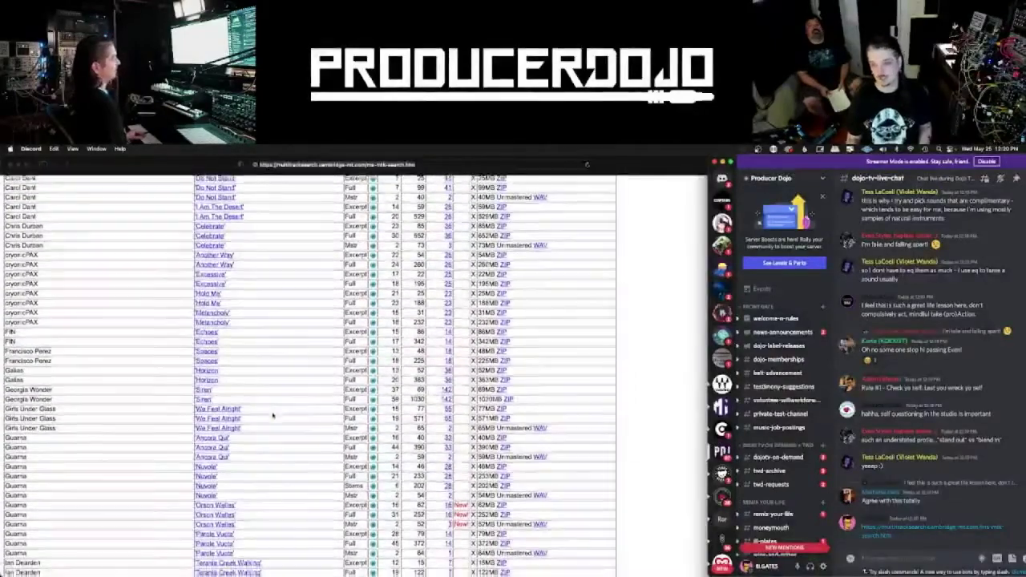
scroll(272, 414, down, 2)
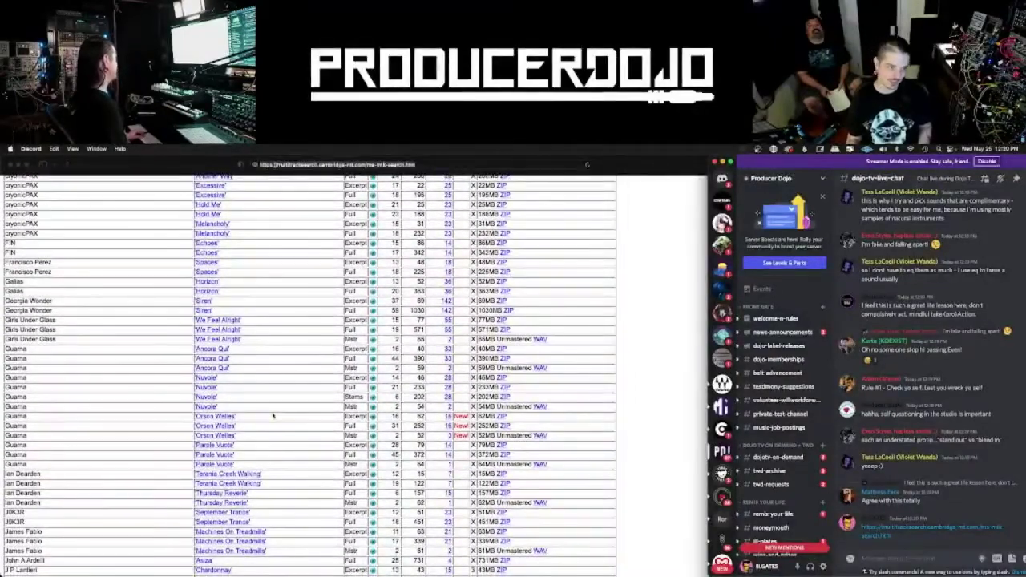
scroll(273, 414, down, 20)
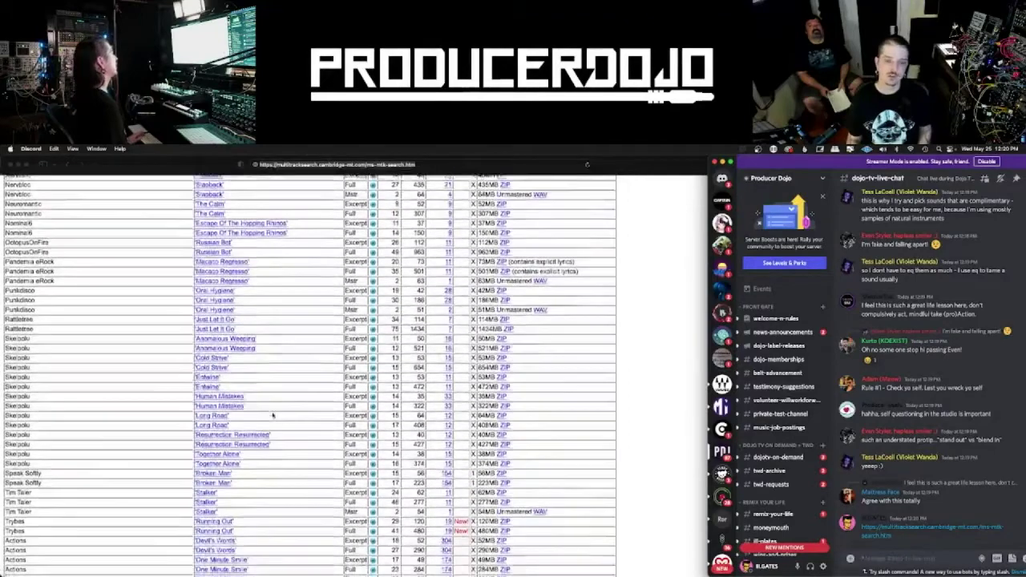
- Switch to the "Heartbeats - Juliet's Rescue" project in Ableton Live, play the arrangement, and enlarge its timeline by narrowing the browser
key(super+Tab)
key(super+Tab)
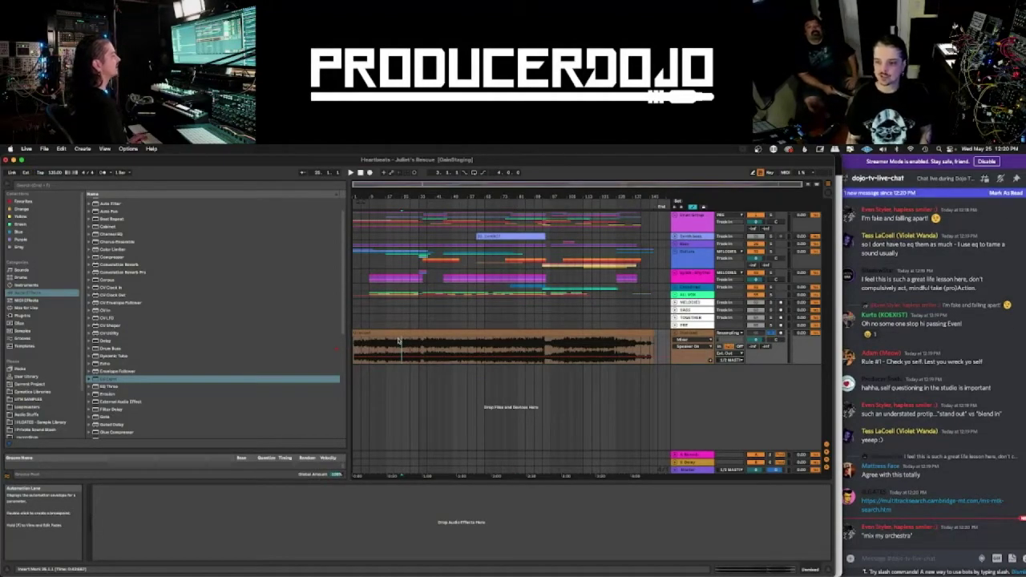
key(space)
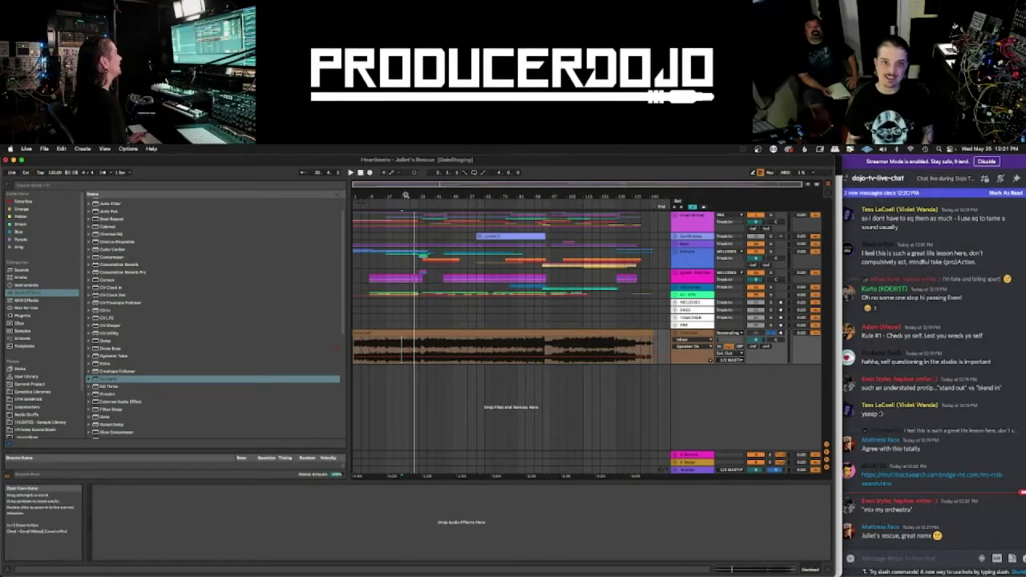
drag(405, 195, 405, 221)
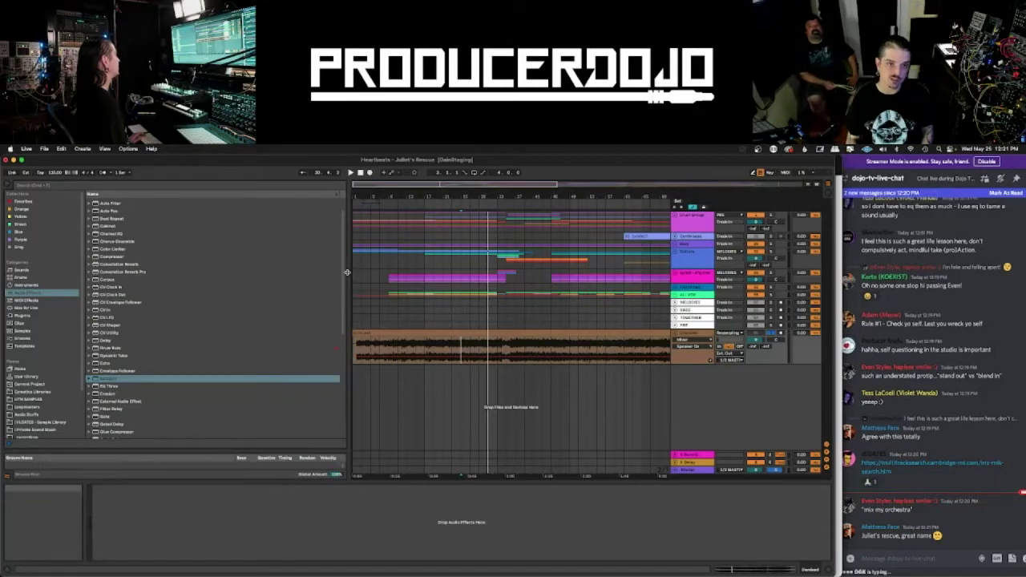
drag(350, 274, 212, 280)
- Unfold the Bass group and inspect the devices on its tracks, including the full effect chain of the Sub Group
click(675, 245)
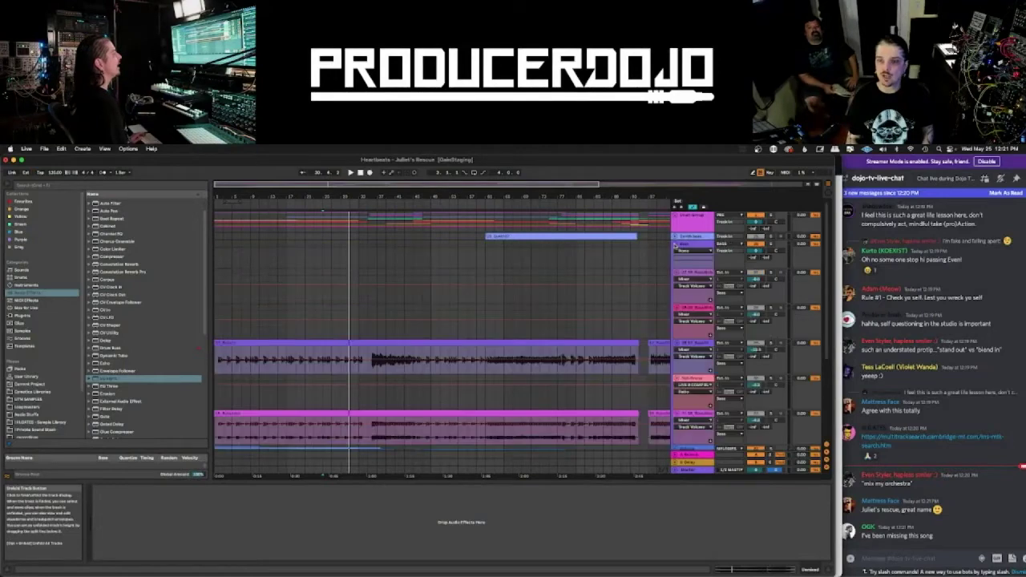
click(701, 273)
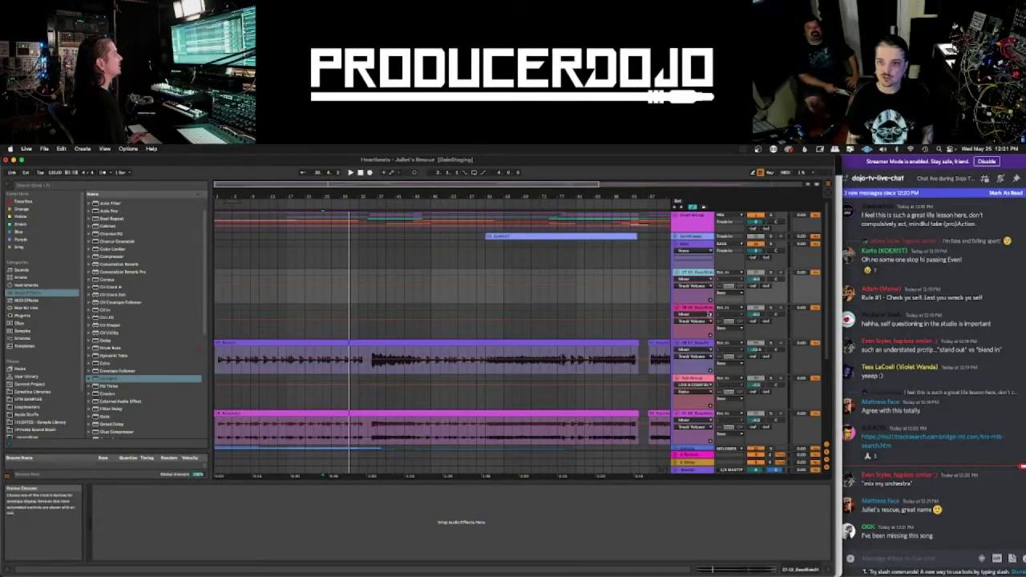
click(706, 308)
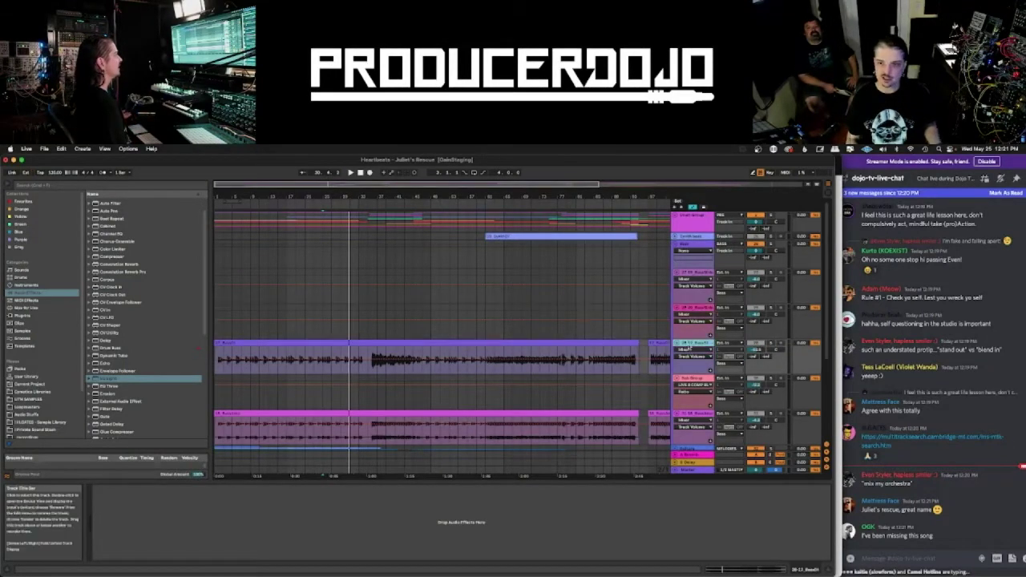
click(682, 350)
click(688, 376)
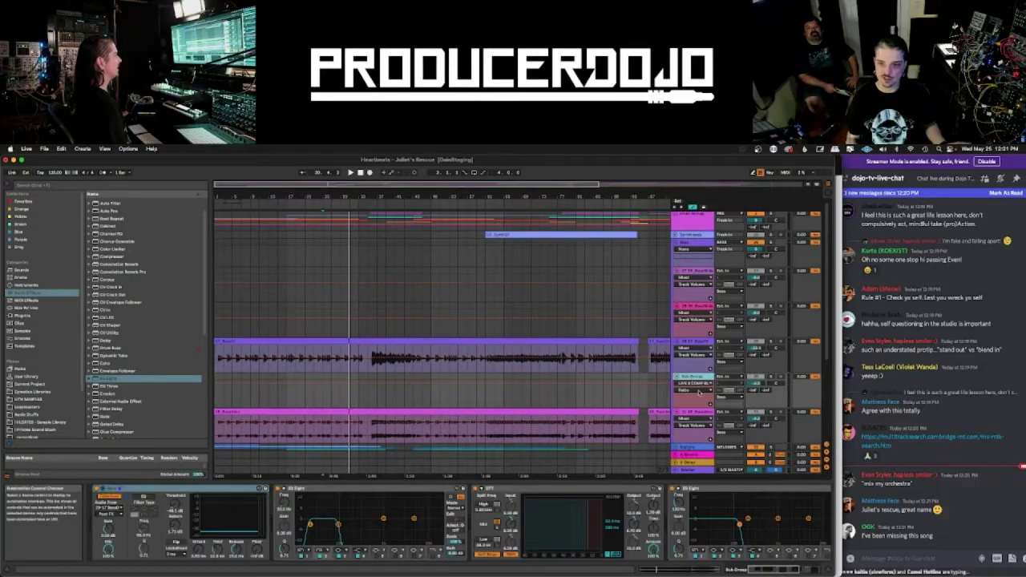
scroll(659, 433, up, 1)
scroll(286, 504, right, 1)
click(200, 489)
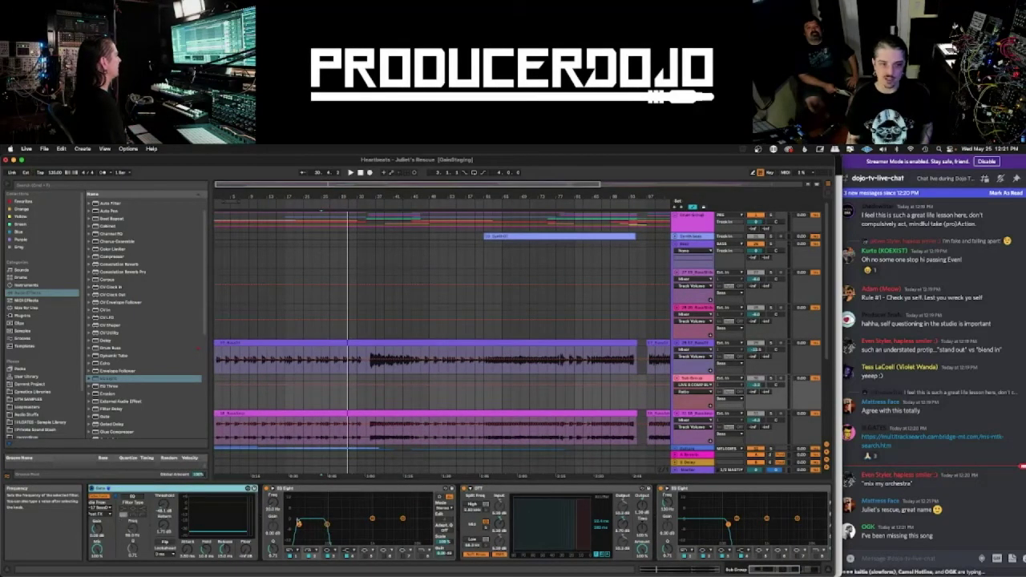
scroll(552, 525, right, 5)
scroll(552, 525, left, 5)
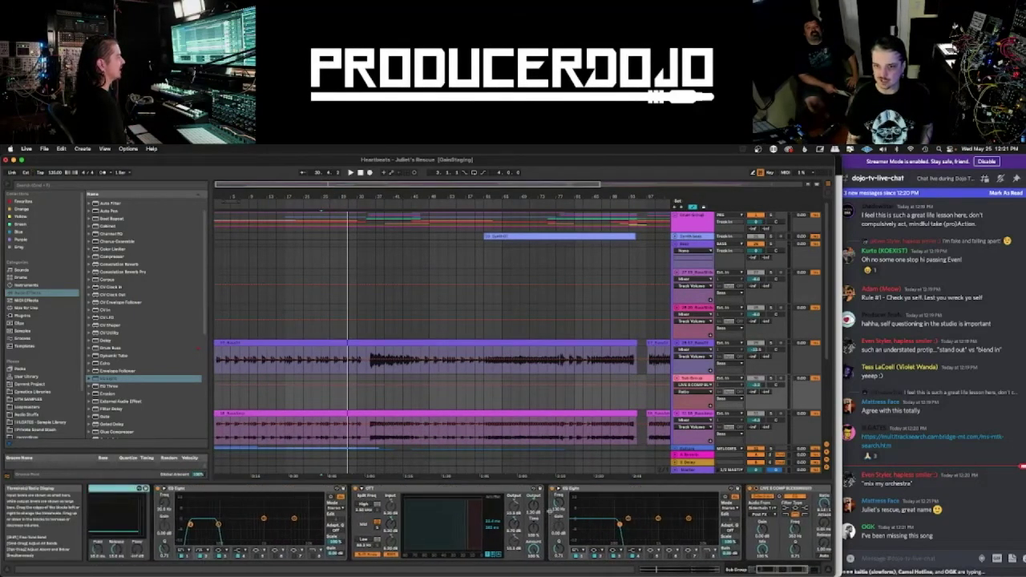
- Check the remaining bass tracks for devices, and unfold the synth bass track to view its EQ Eight
click(704, 414)
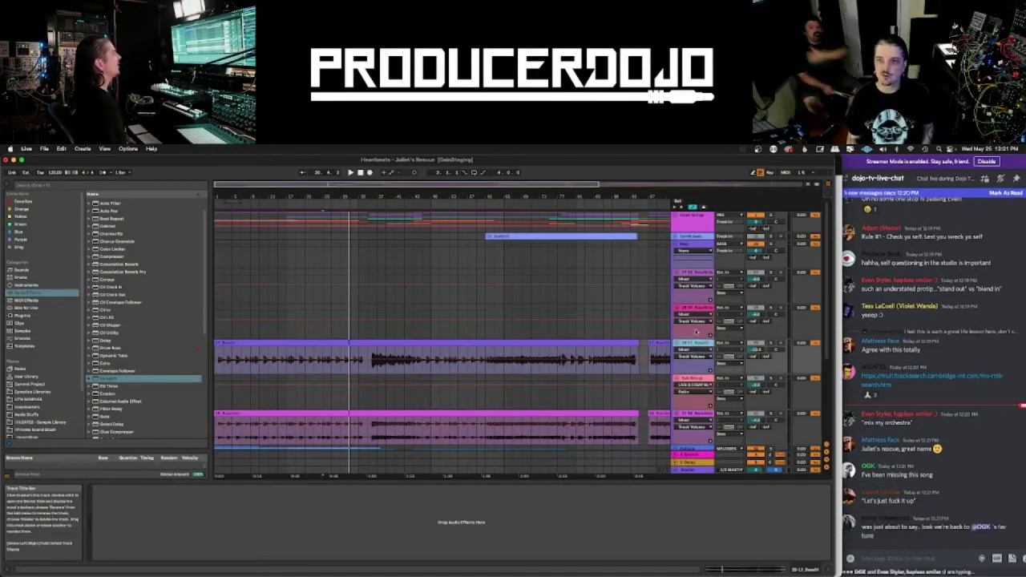
click(704, 308)
click(700, 274)
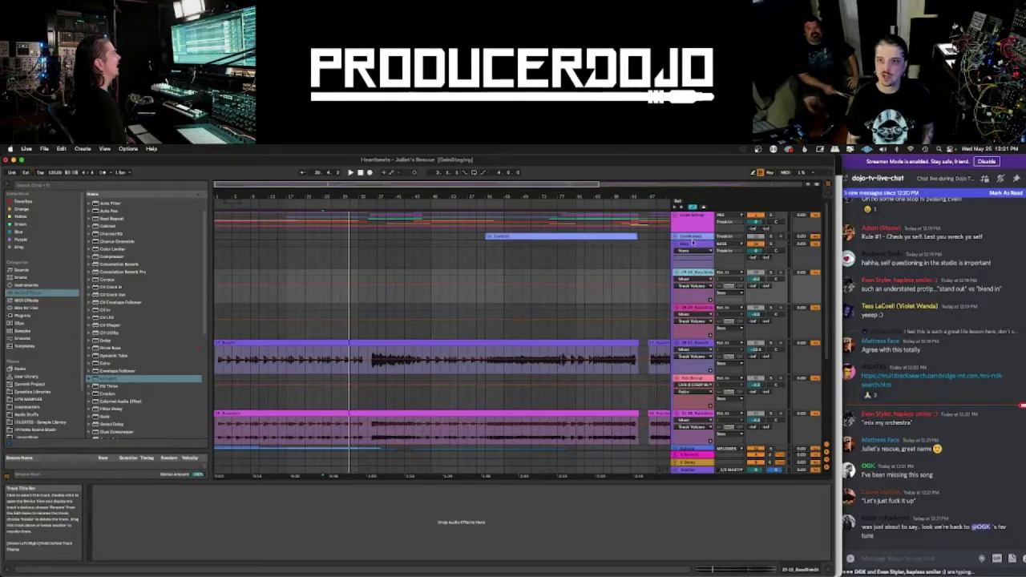
click(676, 236)
click(694, 239)
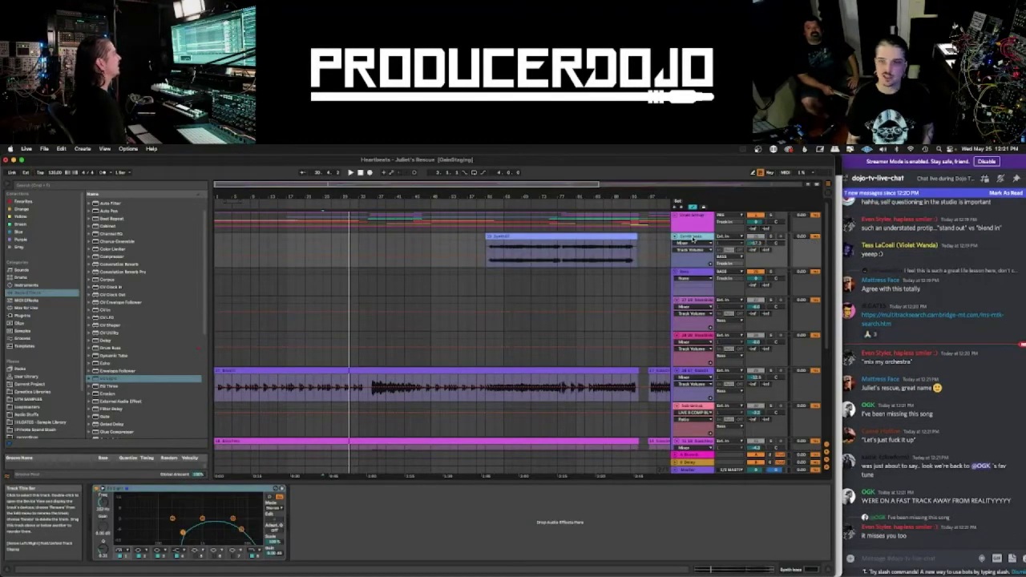
- Unfold the Drum Group and inspect the devices on its kick tracks, including the sub kick's EQ Eight and Glue Compressor
click(674, 216)
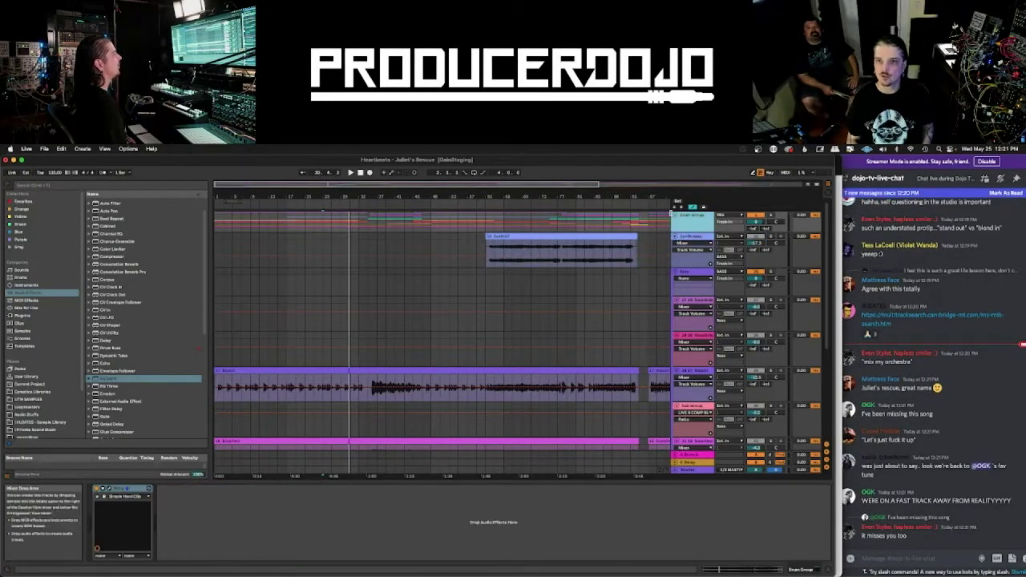
click(675, 216)
click(700, 285)
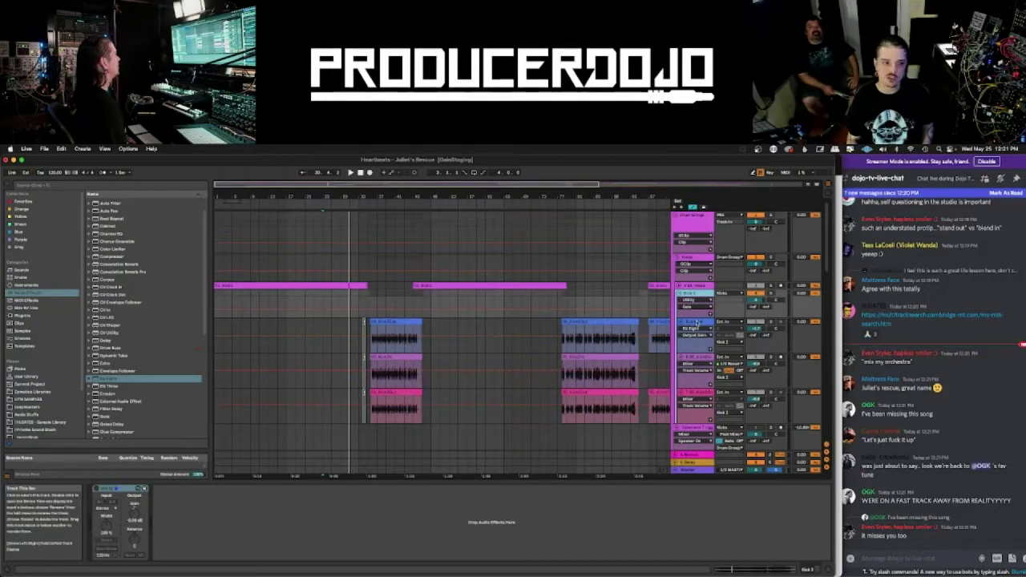
click(694, 321)
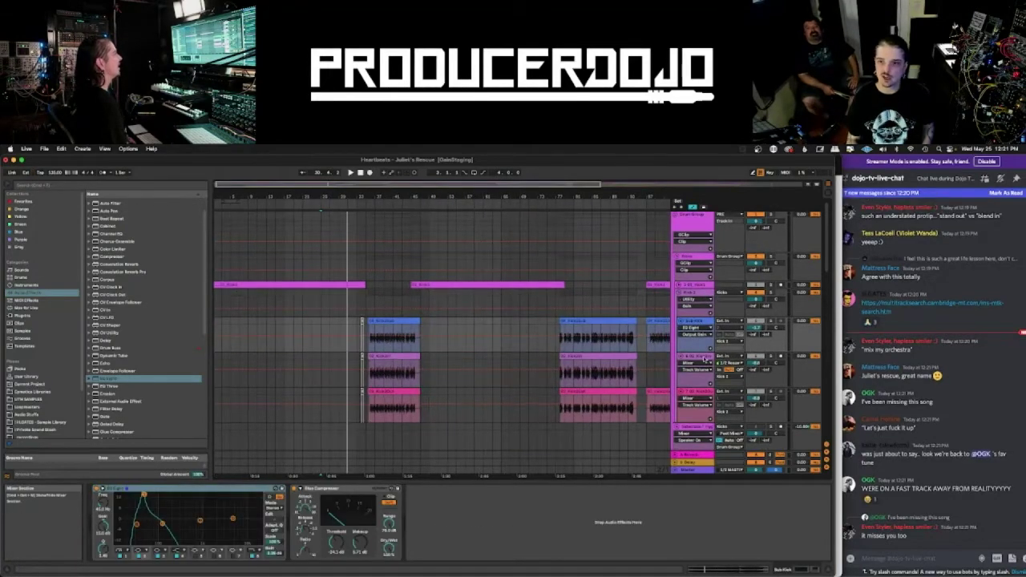
click(703, 358)
scroll(679, 372, down, 2)
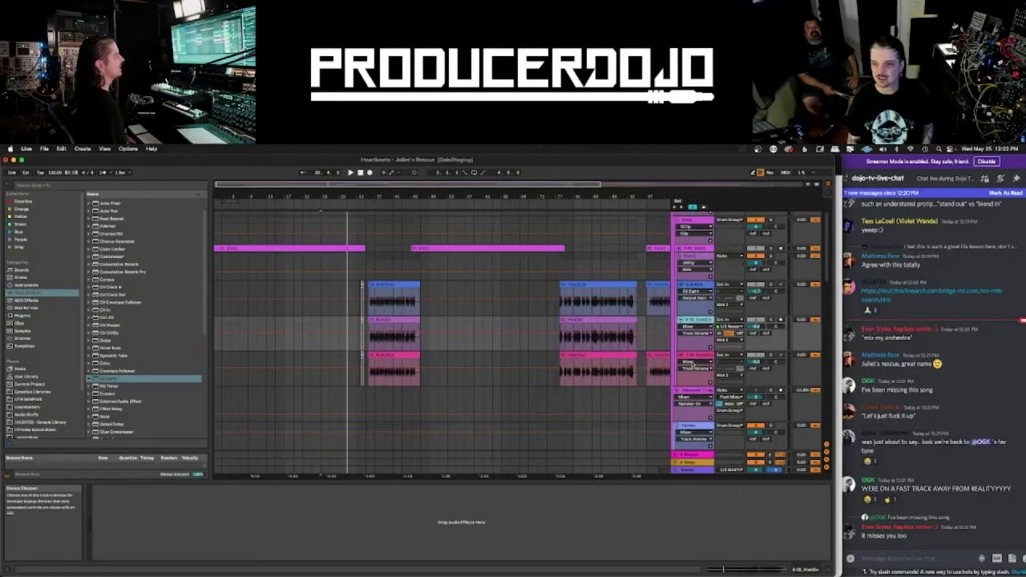
click(696, 355)
click(695, 285)
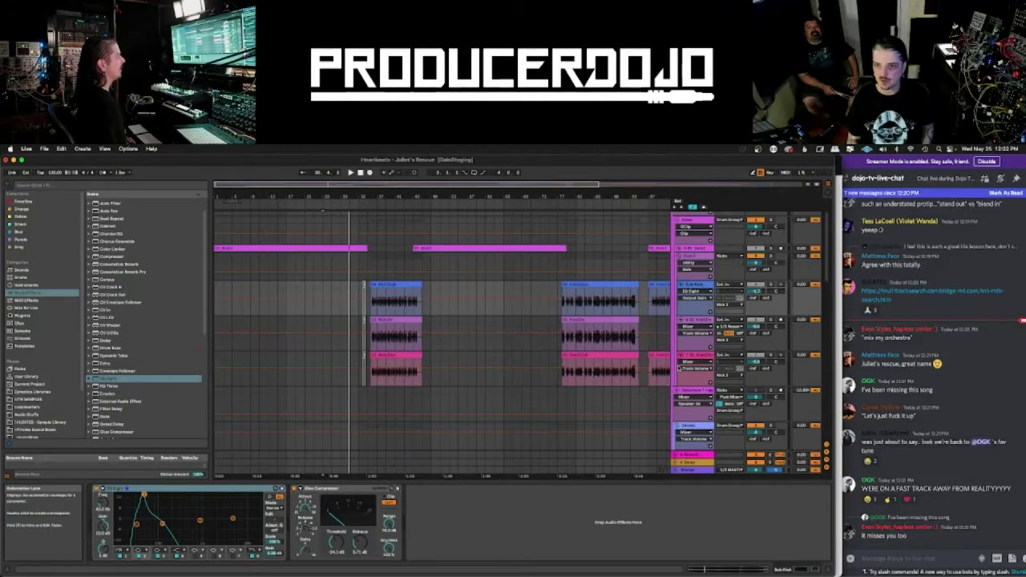
- Look over the snare and hat tracks, and review the devices on the Bass group, its bass tracks and the Sub Group
scroll(689, 366, down, 4)
scroll(691, 331, down, 4)
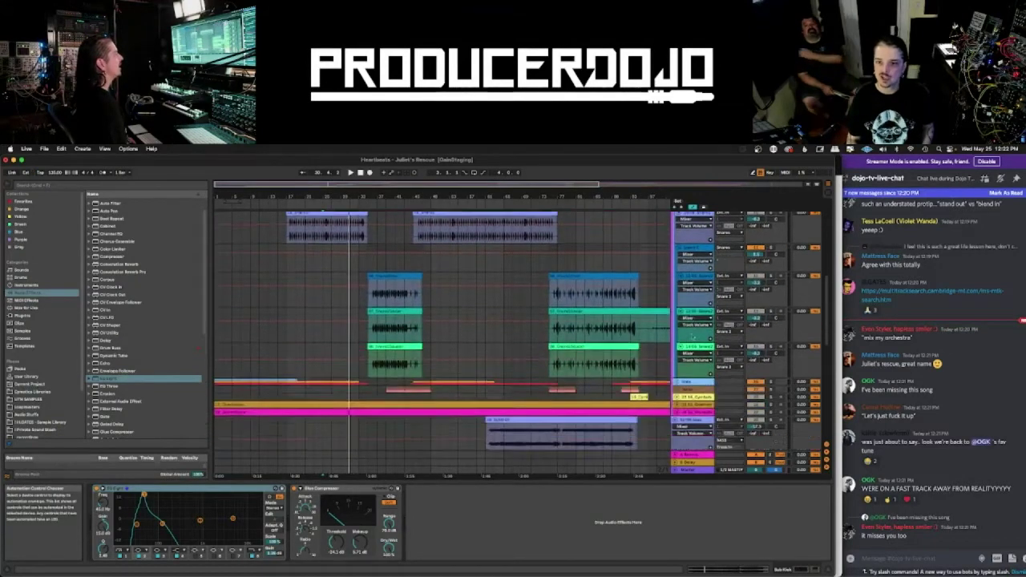
scroll(691, 356, up, 4)
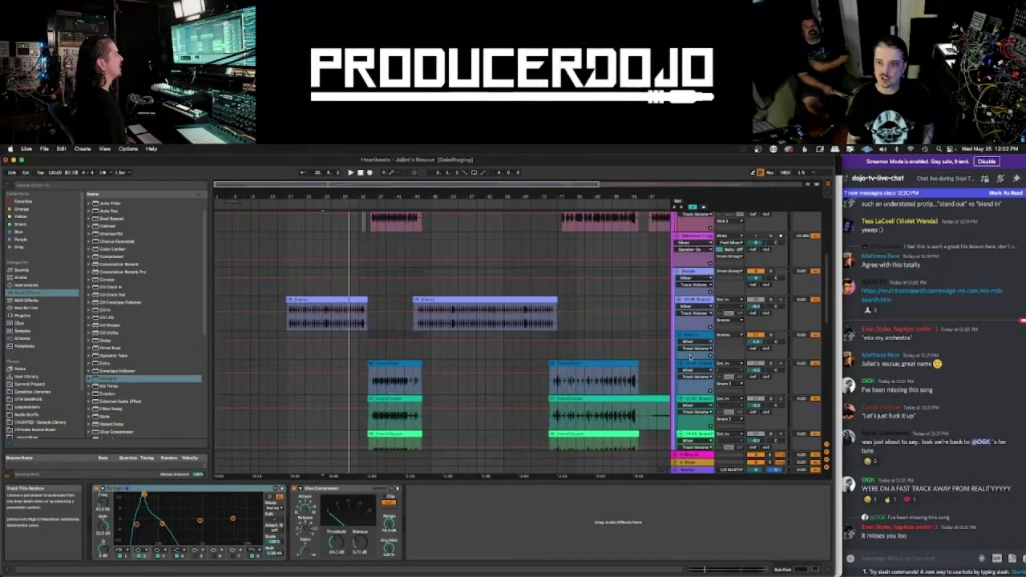
scroll(692, 353, down, 4)
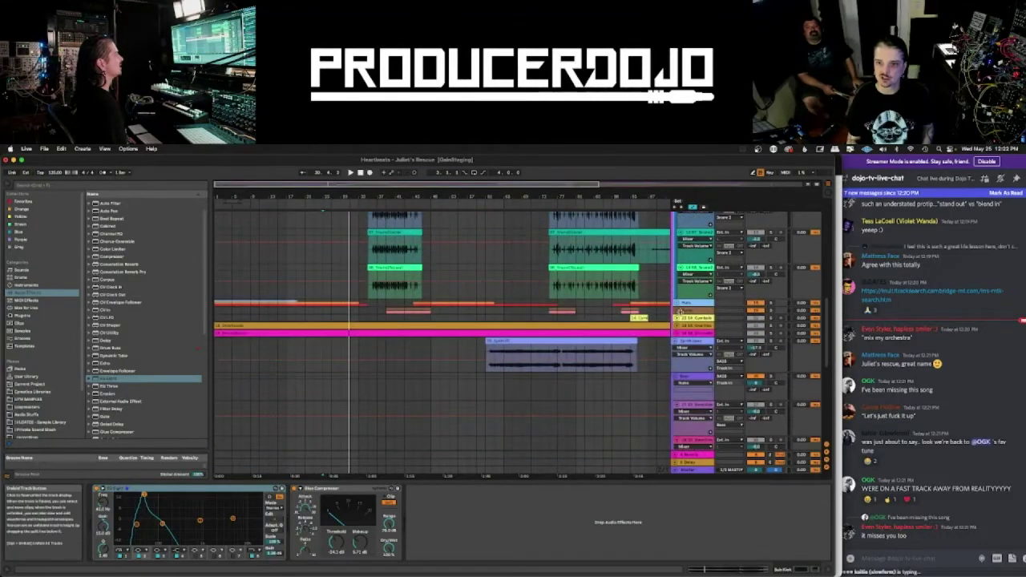
click(693, 380)
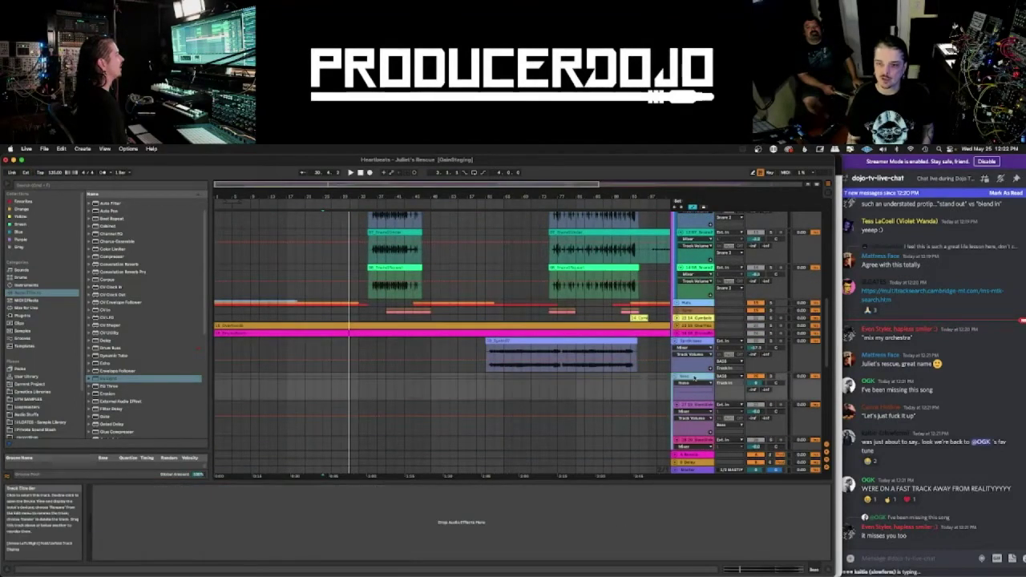
scroll(701, 388, down, 3)
scroll(700, 388, down, 1)
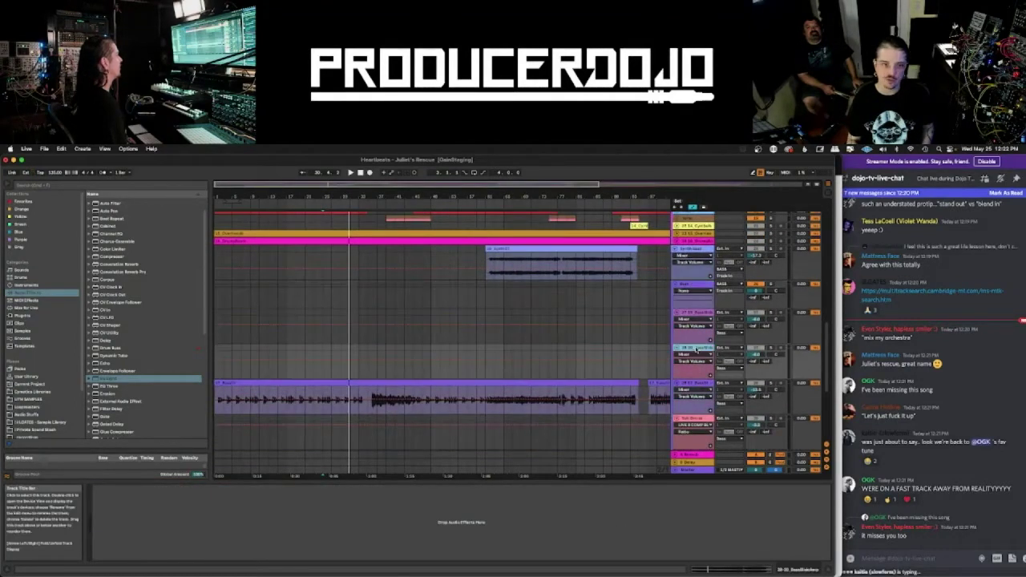
scroll(704, 404, down, 2)
click(699, 372)
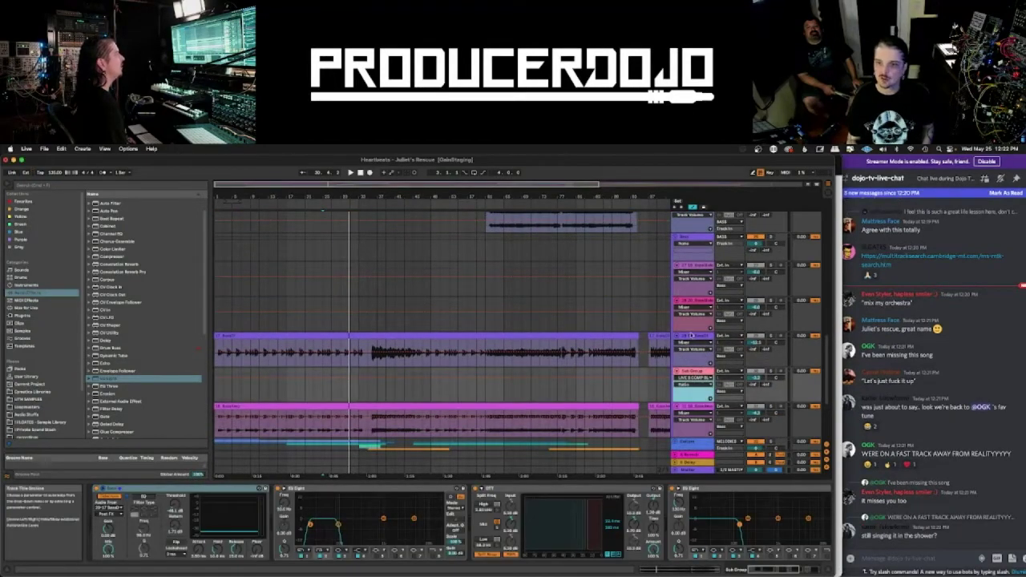
click(692, 335)
scroll(702, 364, down, 4)
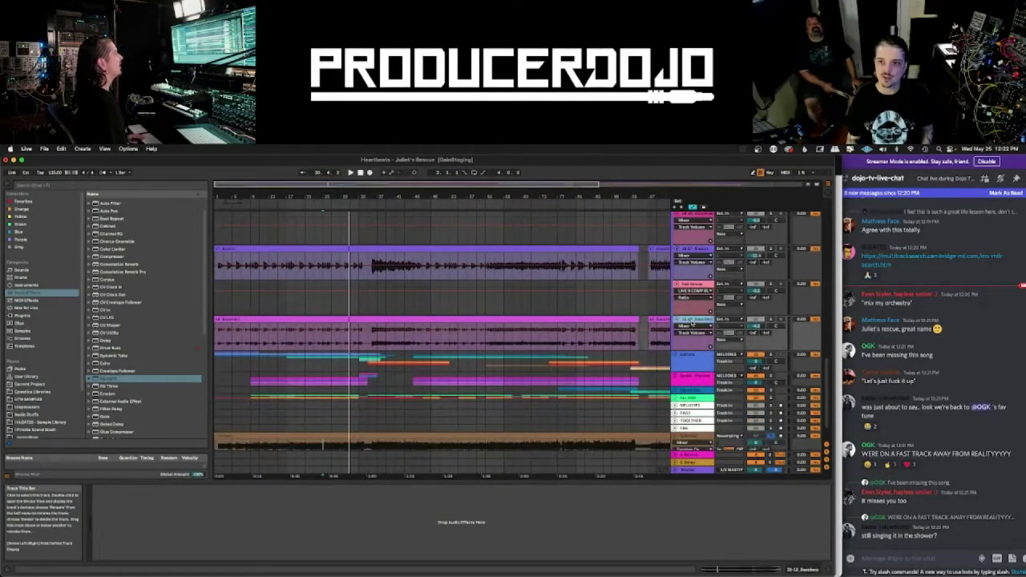
- Fold the Bass group and display the clipper device on the Drum Group
scroll(766, 293, up, 4)
scroll(777, 299, up, 5)
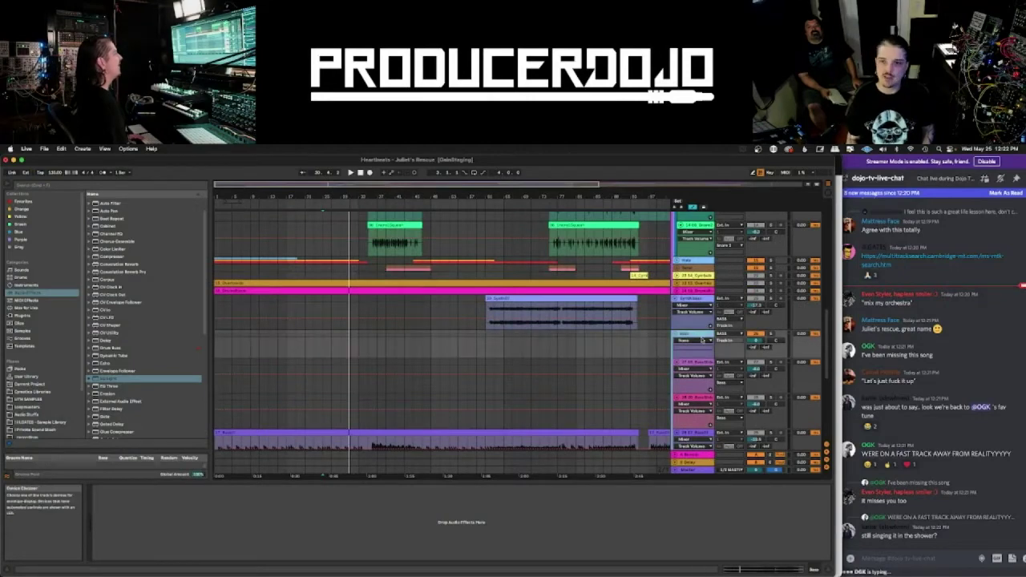
scroll(711, 321, up, 1)
click(675, 352)
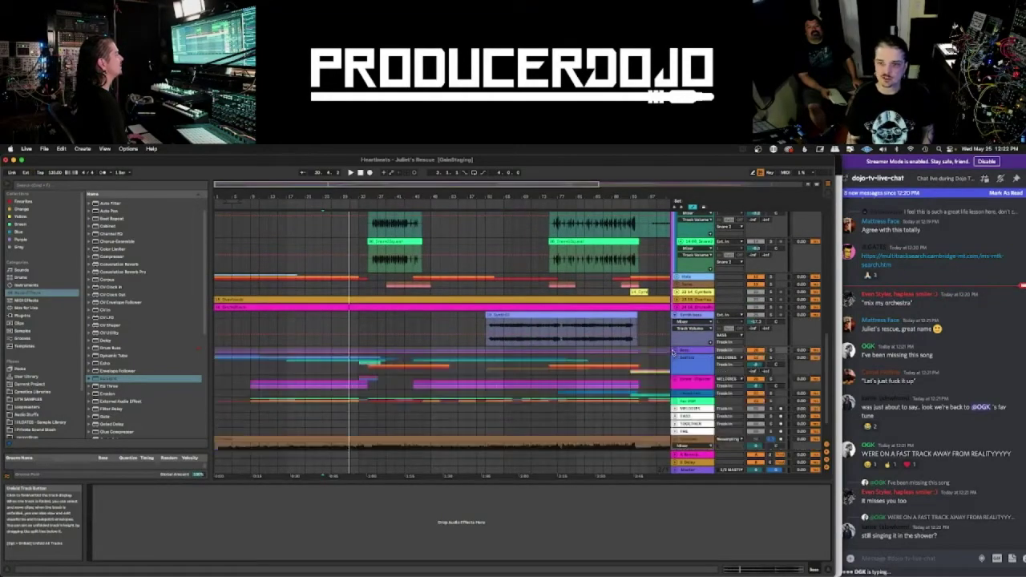
scroll(697, 321, up, 15)
scroll(706, 298, down, 1)
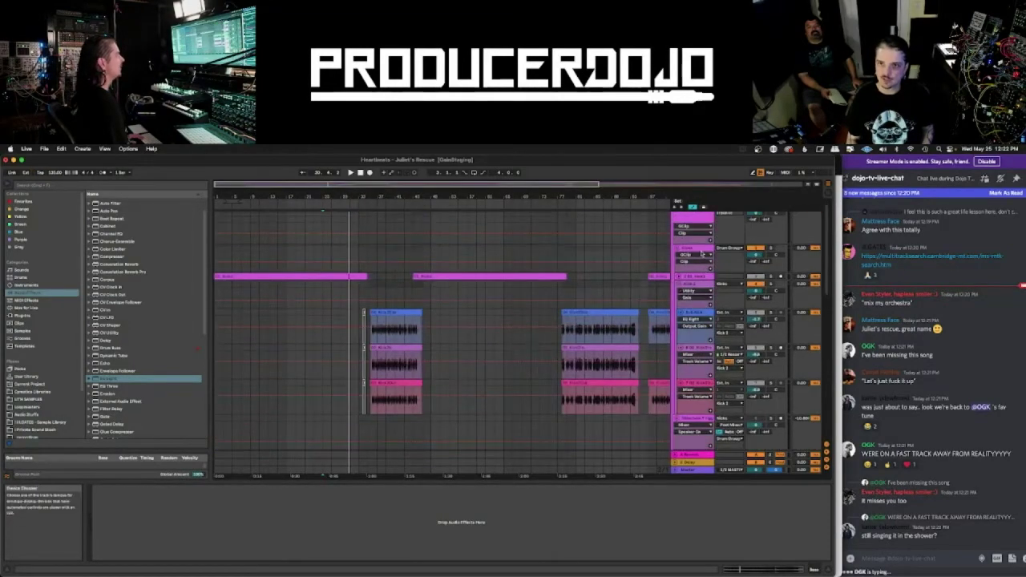
click(686, 225)
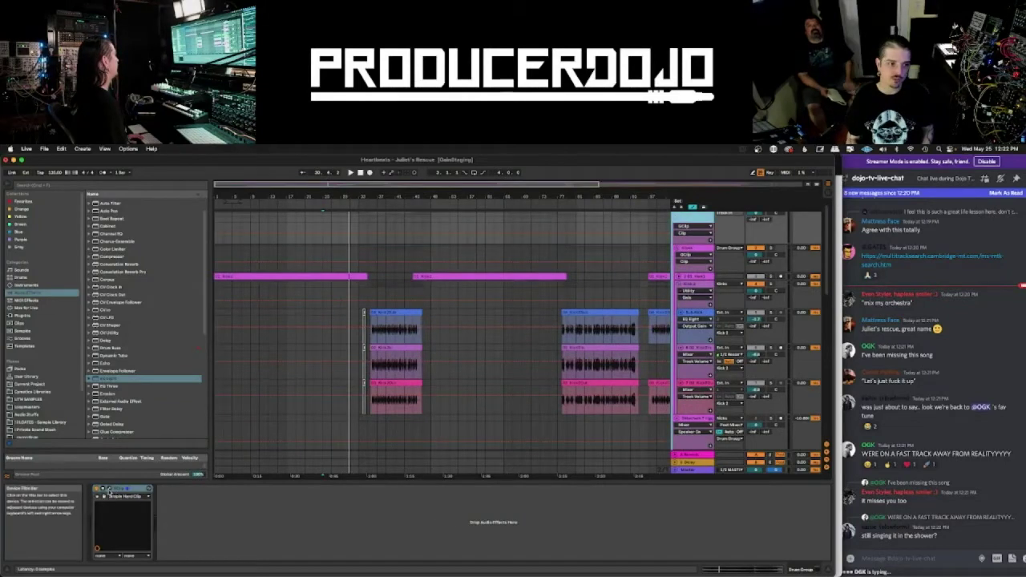
- Open the GClip plug-in window from the Drum Group and move it over the middle of the arrangement
click(97, 490)
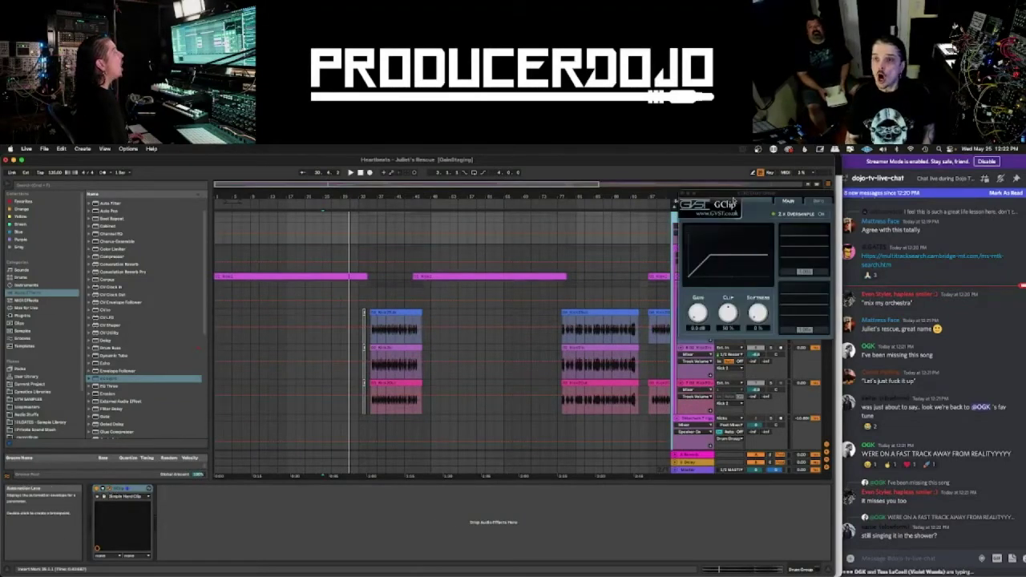
drag(729, 192, 493, 215)
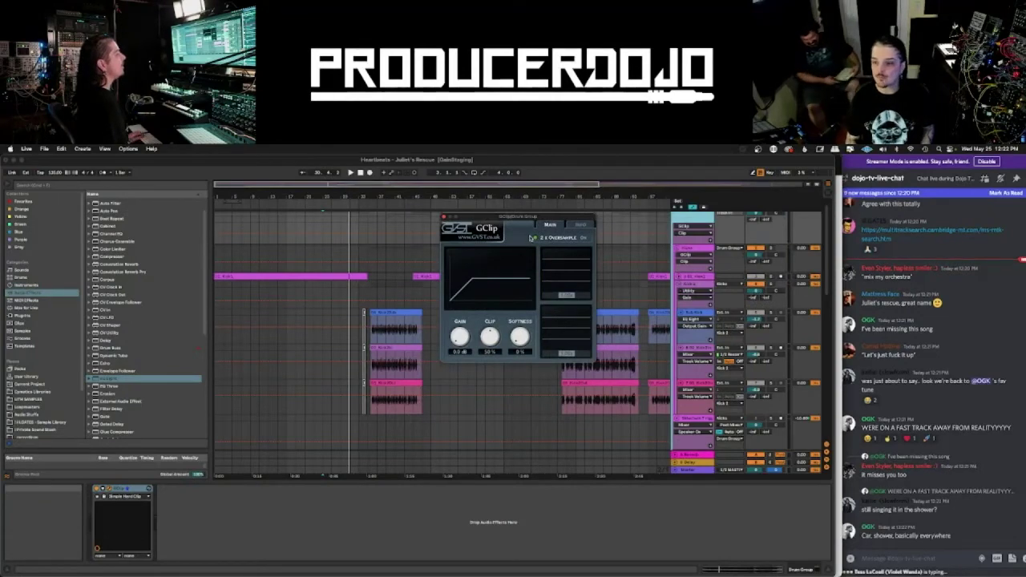
- Switch to Safari, search for gclip in a new tab, and open the GVST GClip page
key(super+Tab)
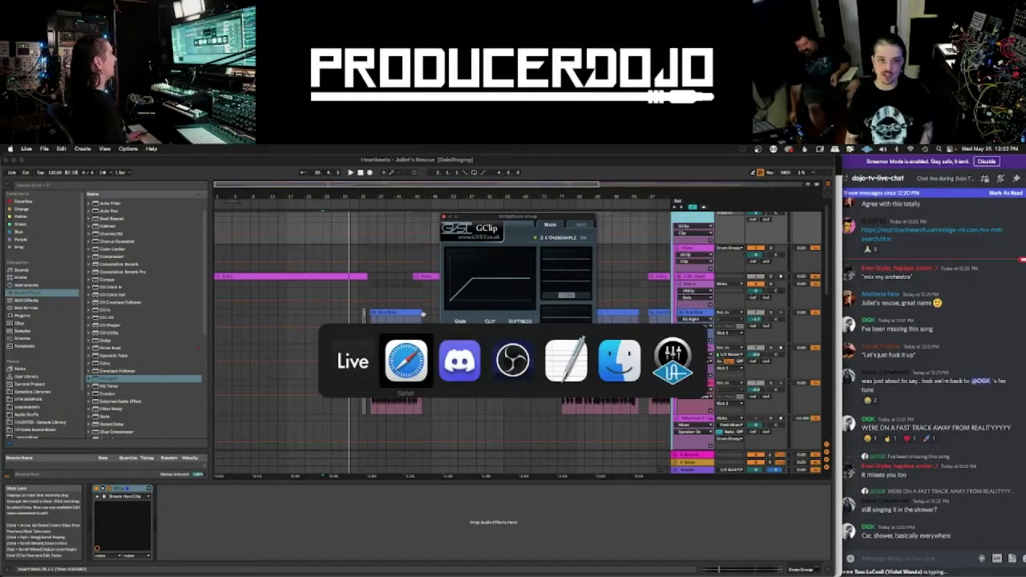
key(super+t)
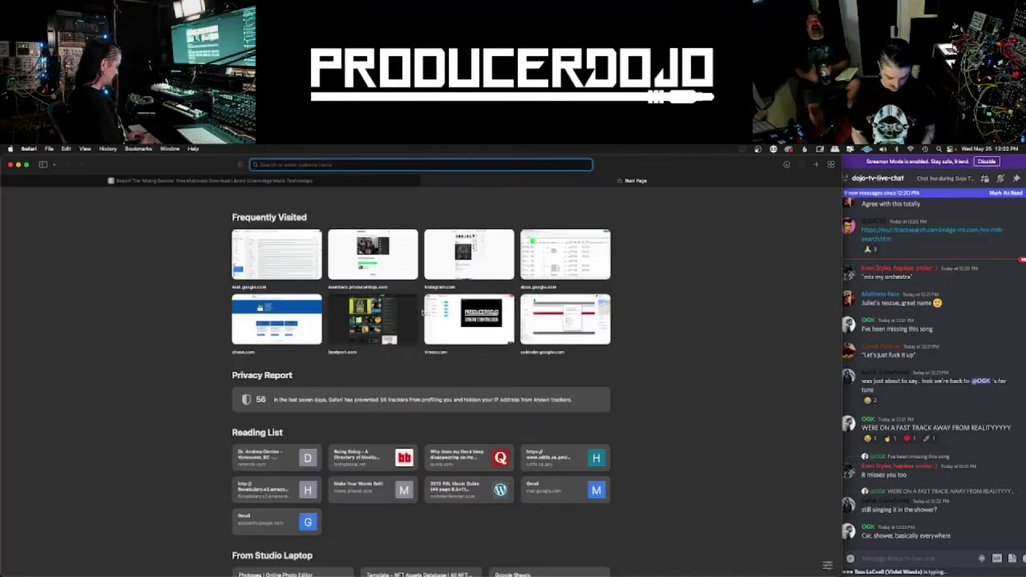
text(gclip)
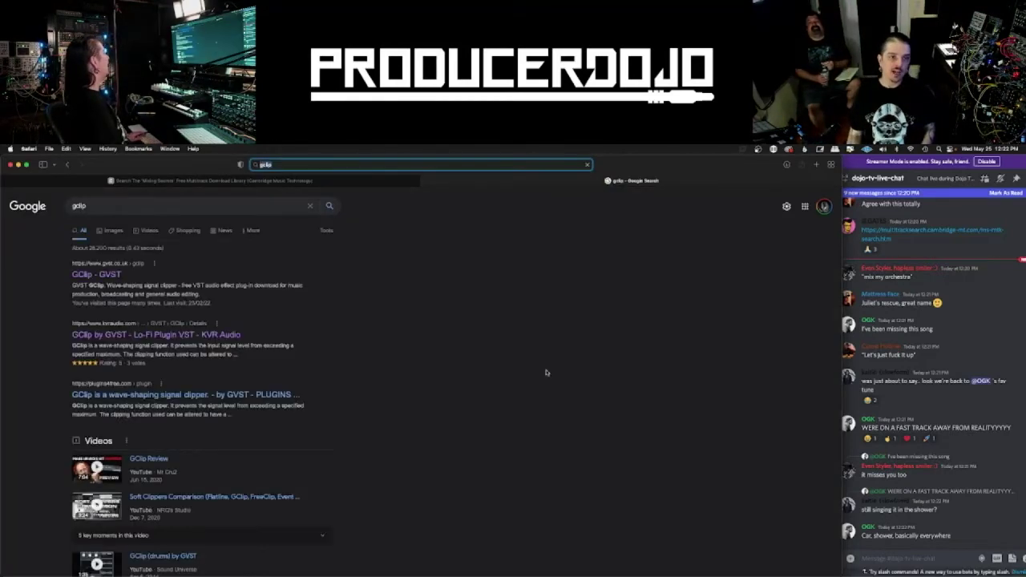
click(100, 274)
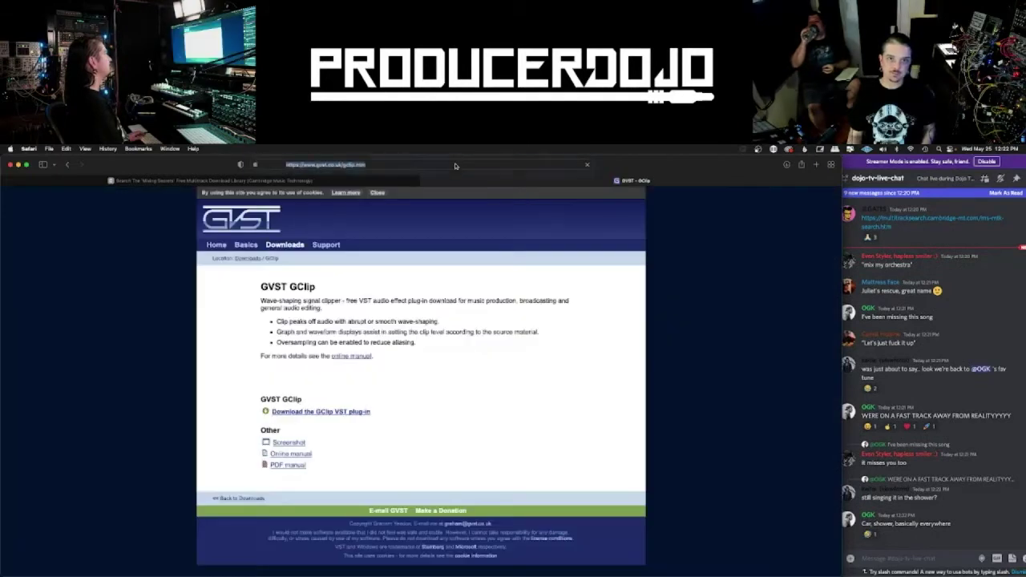
- Copy the GVST GClip page address and post it in the dojo-tv-live-chat channel on Discord
click(455, 163)
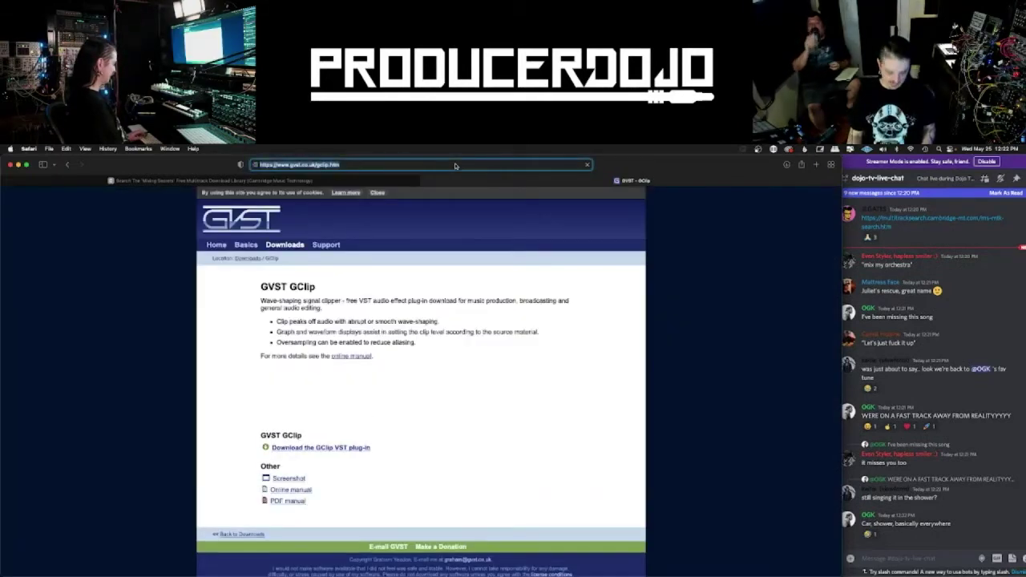
key(super+c)
click(950, 560)
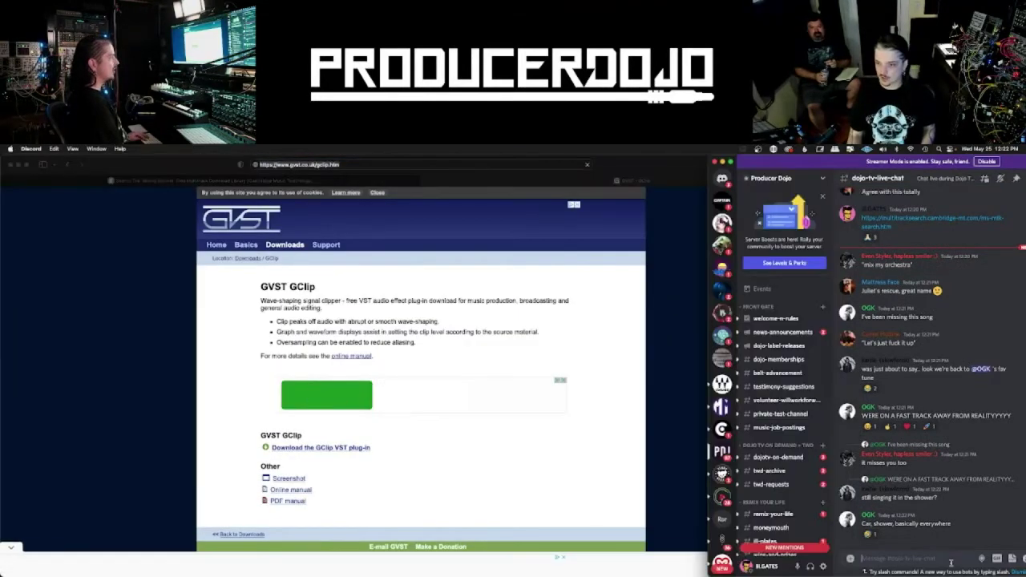
key(super+v)
key(Return)
key(super+Tab)
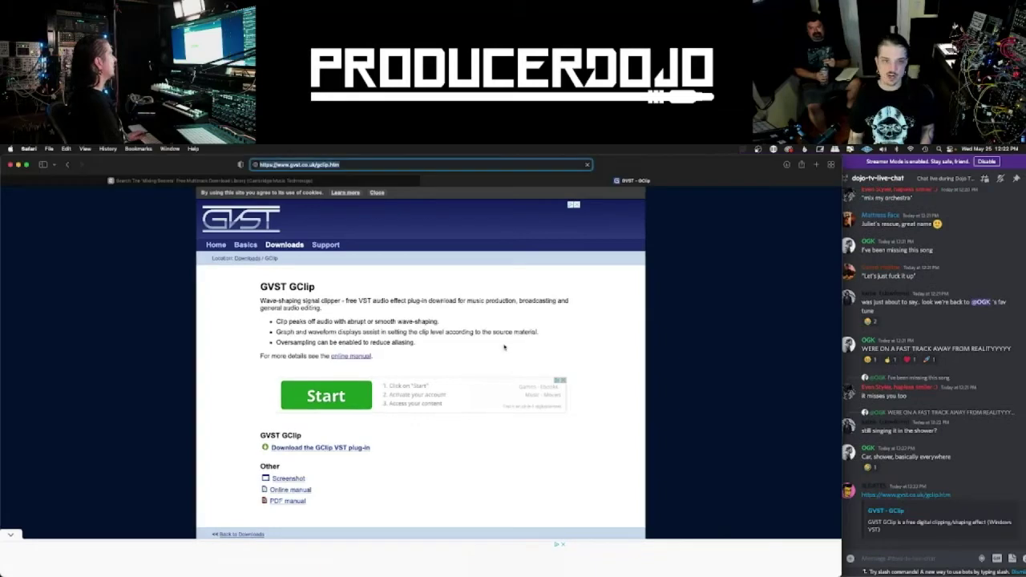
- Return to Ableton Live, close the Drum Group's GClip window, and open the GClip window of the Kicks group
key(super+Tab)
key(super+Tab)
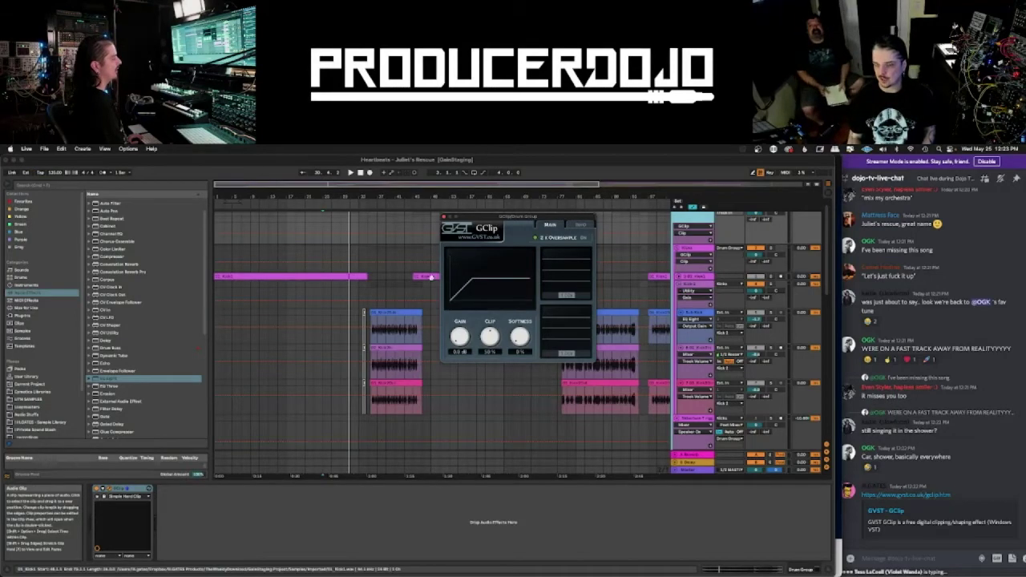
click(444, 216)
click(699, 250)
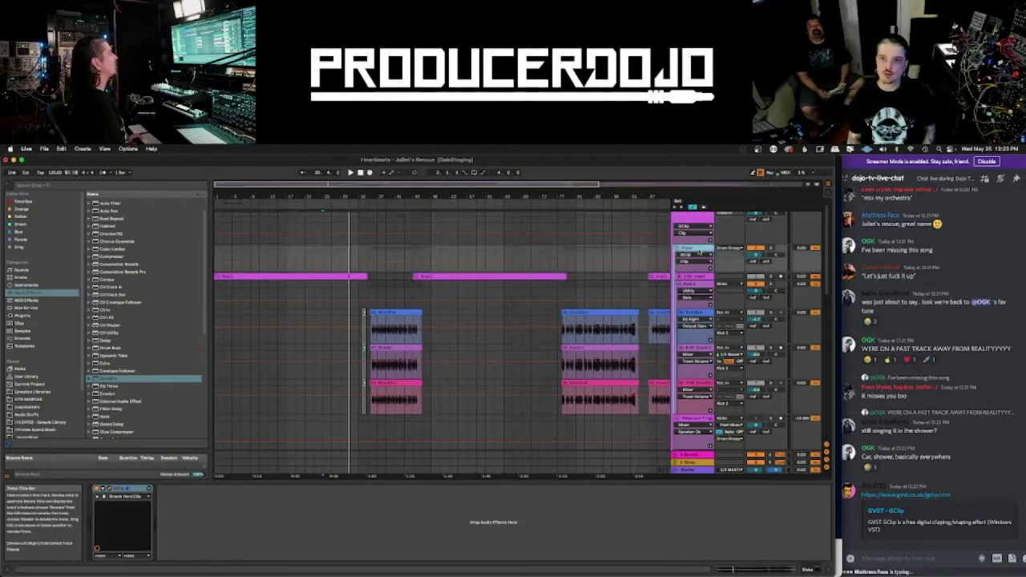
click(110, 488)
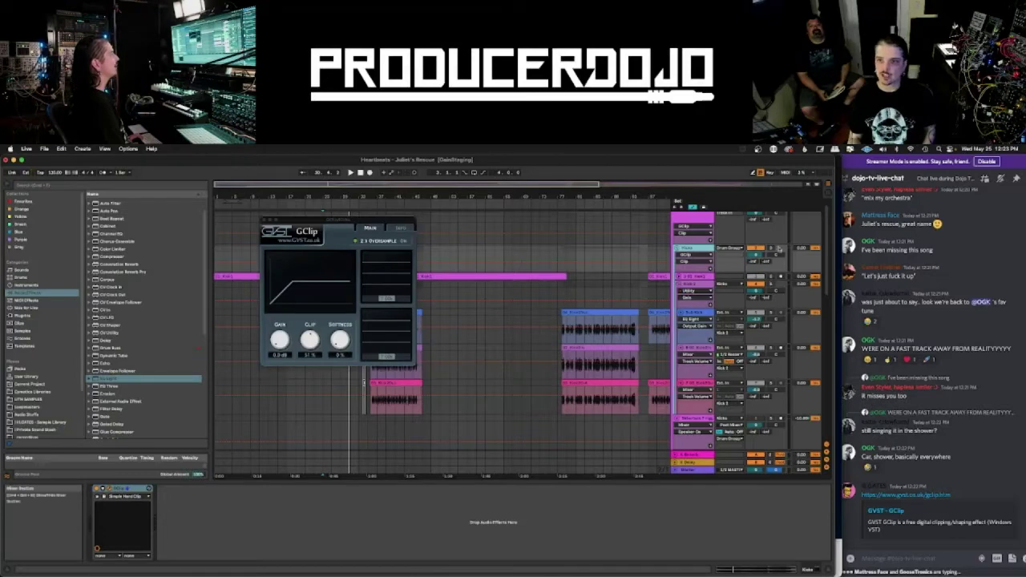
- Play the soloed Kicks group from bar 79 to examine the clipping in GClip's waveform displays, and close the plug-in window
click(567, 255)
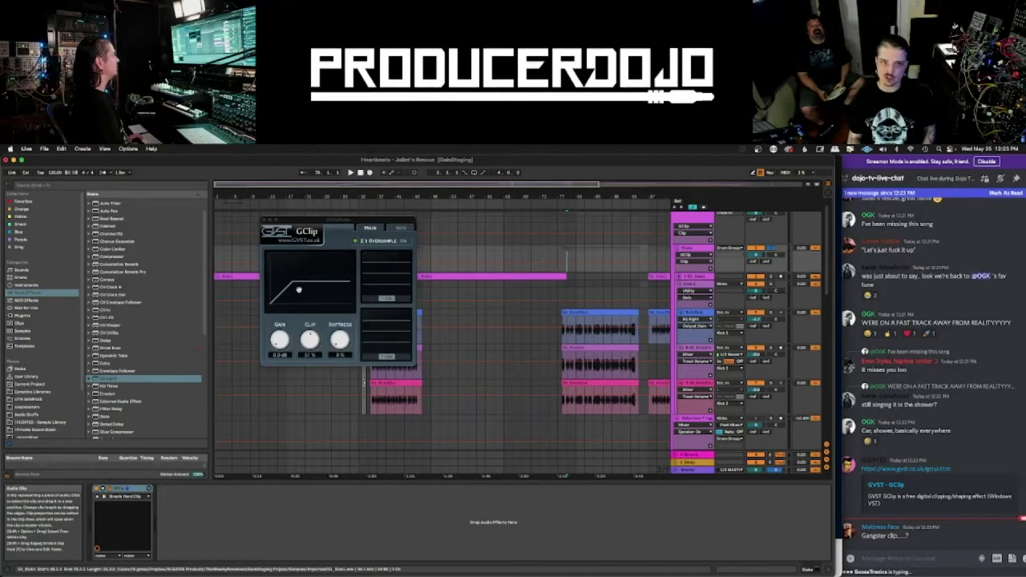
key(space)
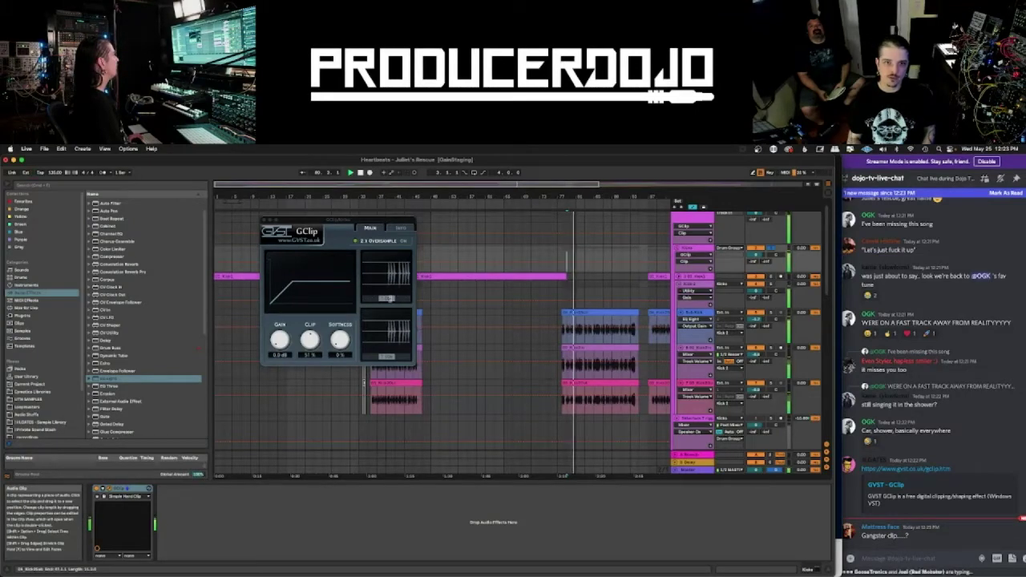
drag(388, 299, 395, 302)
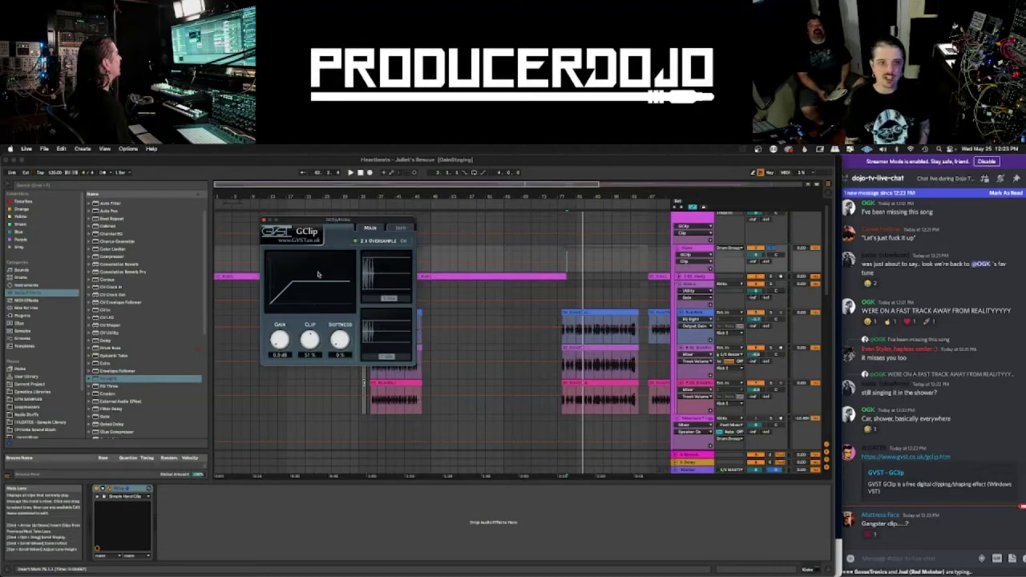
click(265, 221)
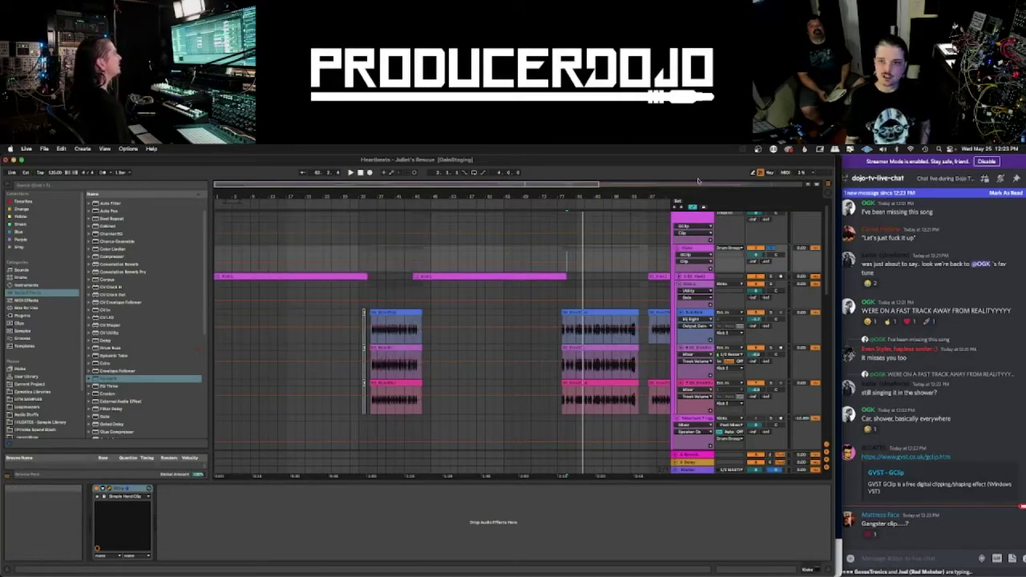
- Show more of the song in the arrangement, and fold the Kicks group, the sidechain trigger and the Snares group
drag(628, 193, 550, 165)
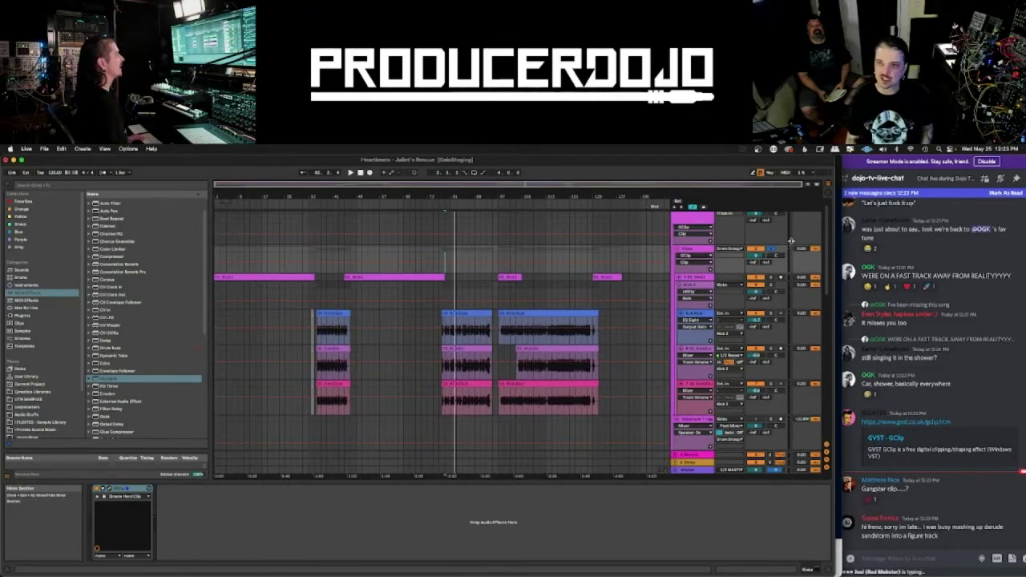
click(678, 249)
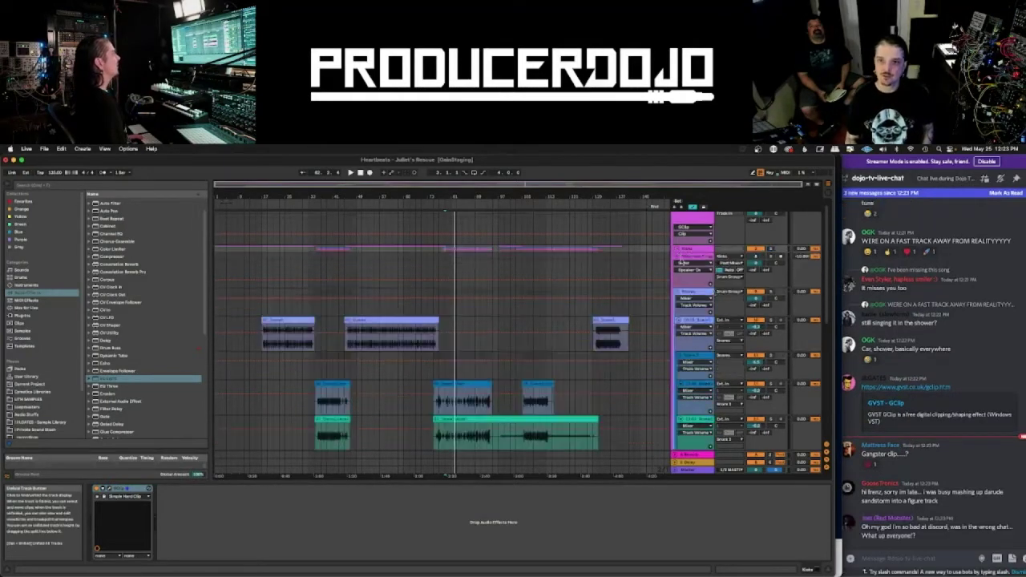
scroll(678, 257, up, 1)
click(677, 266)
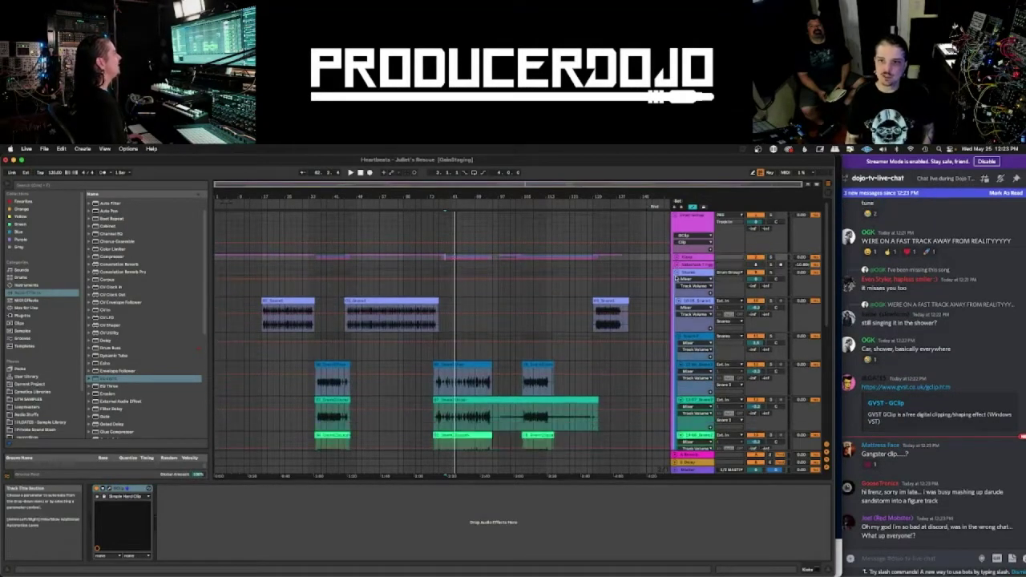
click(676, 273)
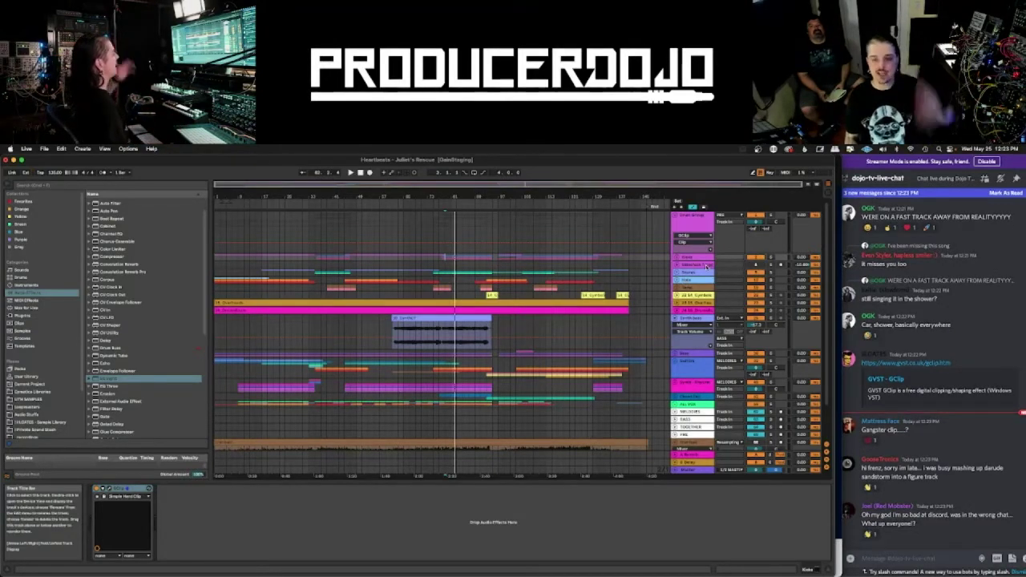
- Play briefly from bar 79, and review the devices on the Drum Group and the Guitars group
key(space)
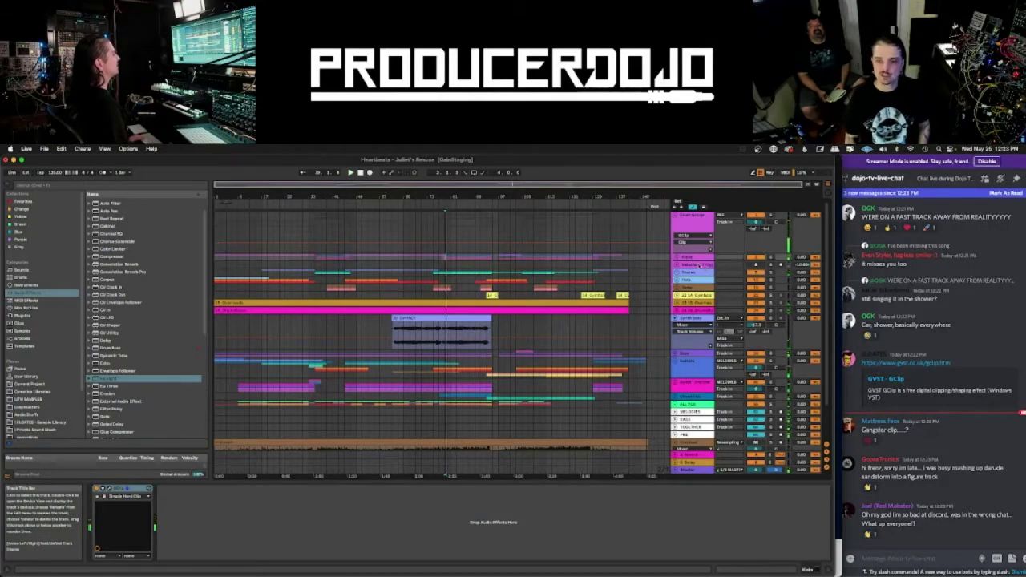
click(694, 224)
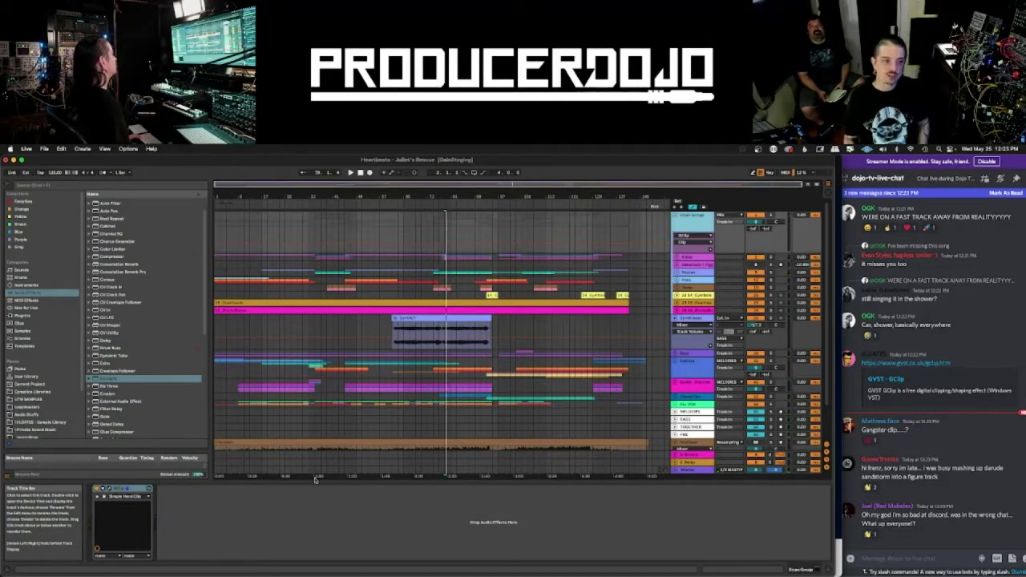
click(697, 371)
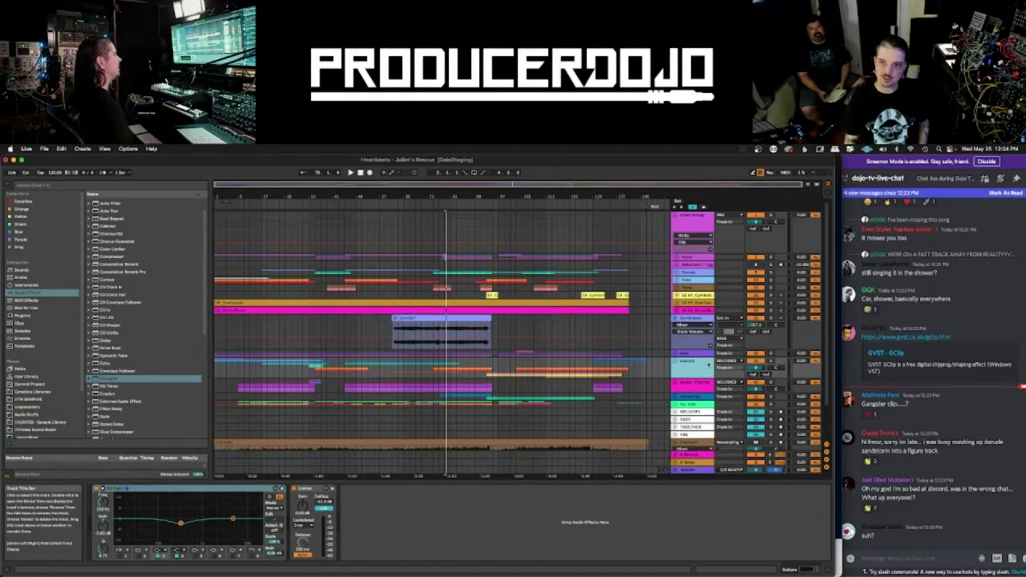
scroll(709, 365, down, 1)
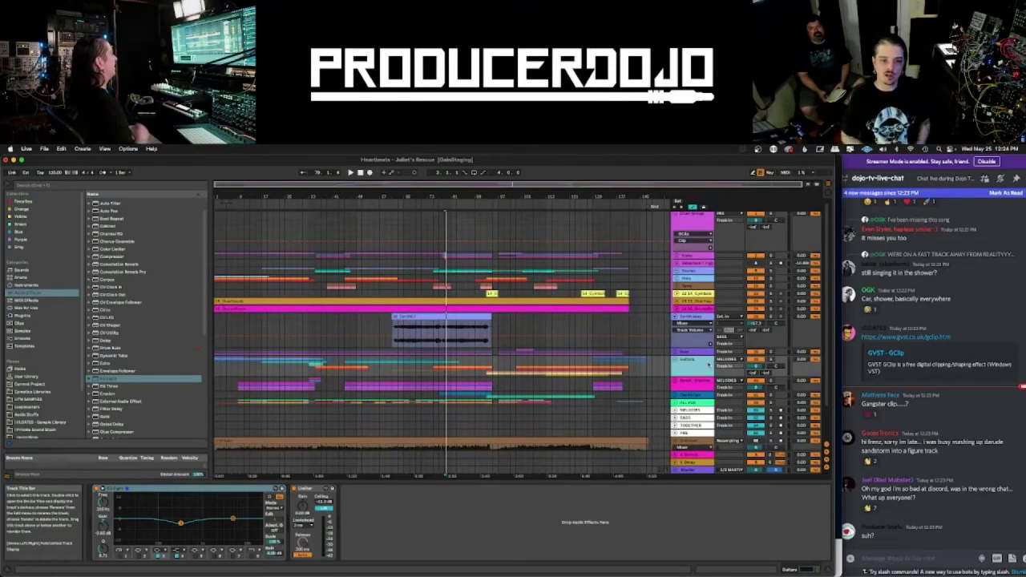
scroll(605, 353, down, 3)
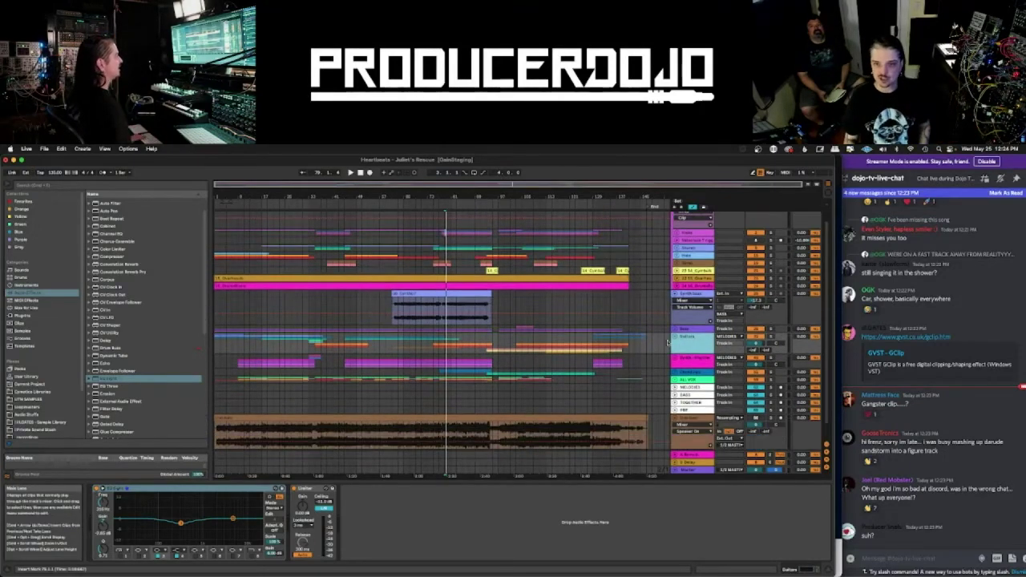
- Unfold the Bass group to look over its tracks, and review the devices on the Guitars, synth rhythm and neighbouring groups
click(676, 331)
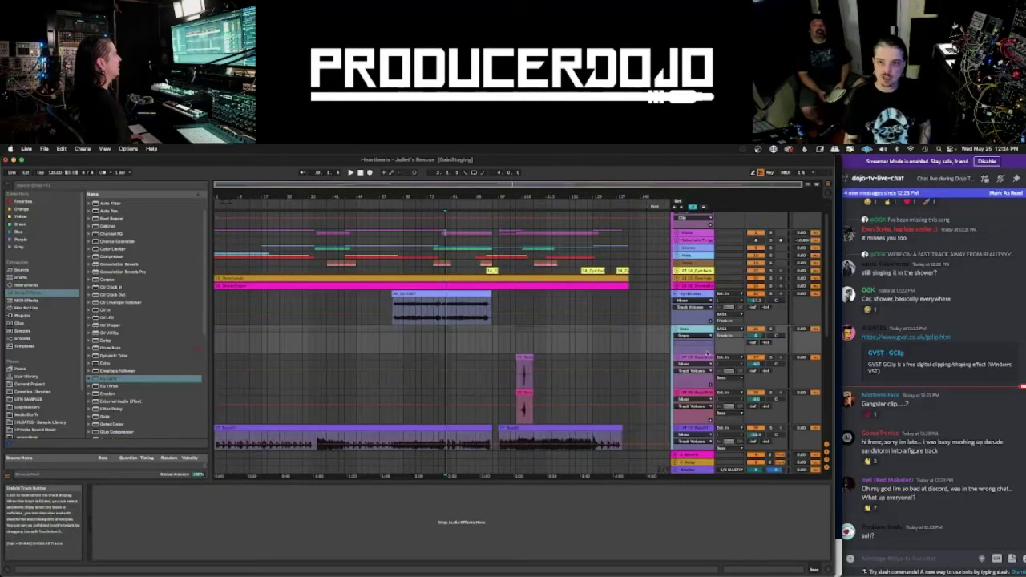
scroll(695, 296, down, 10)
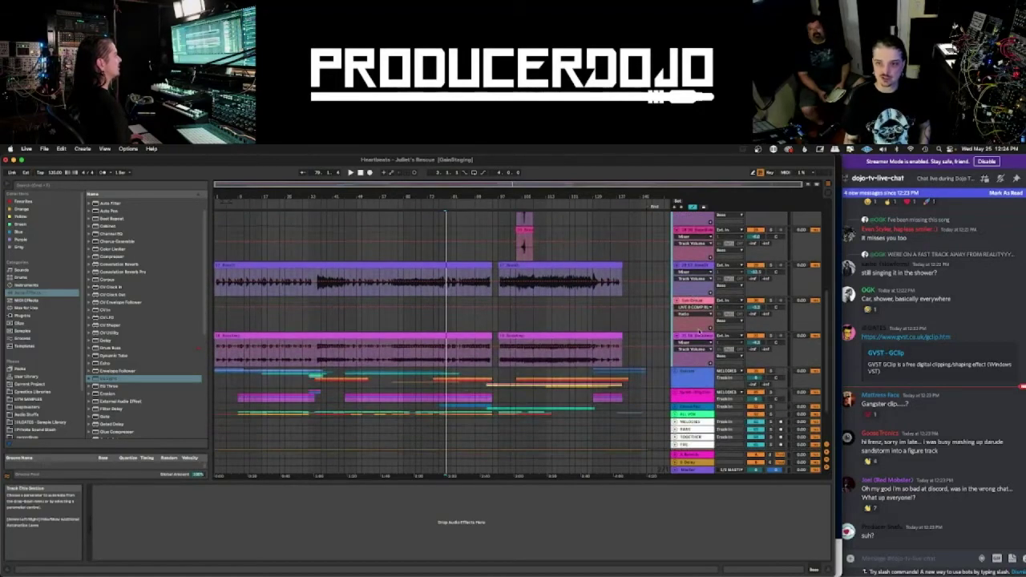
scroll(694, 296, down, 3)
click(688, 332)
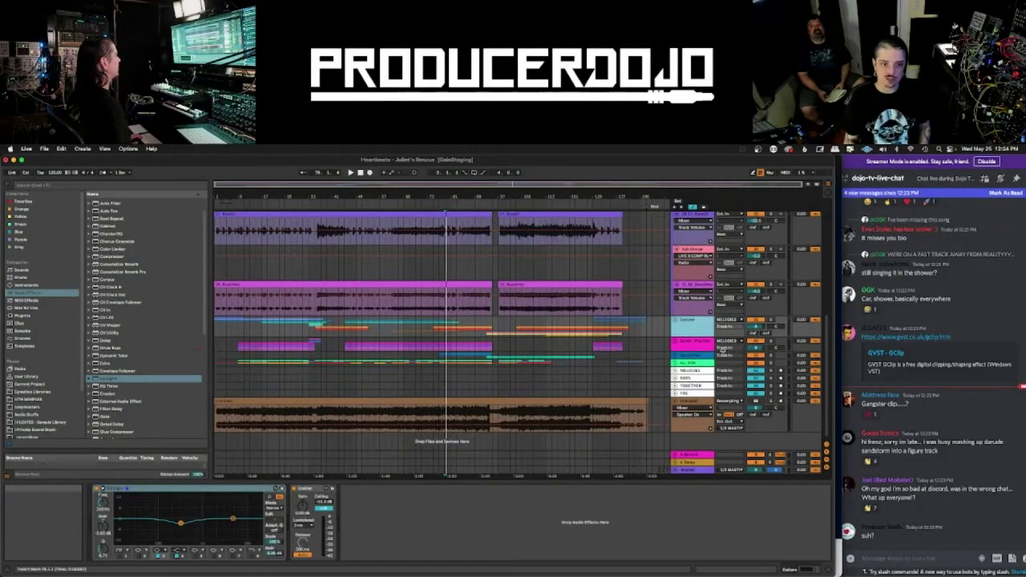
click(724, 353)
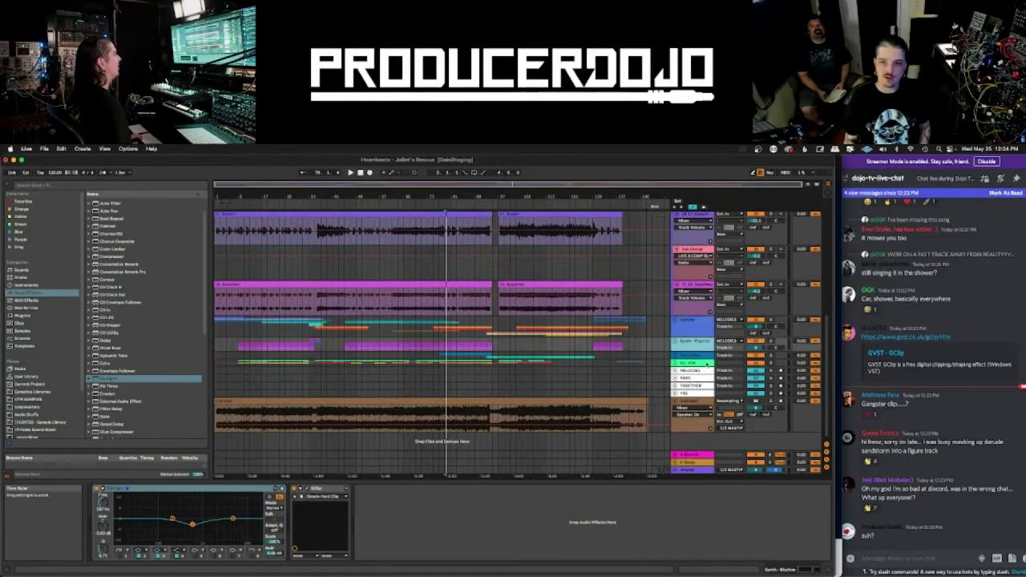
click(686, 357)
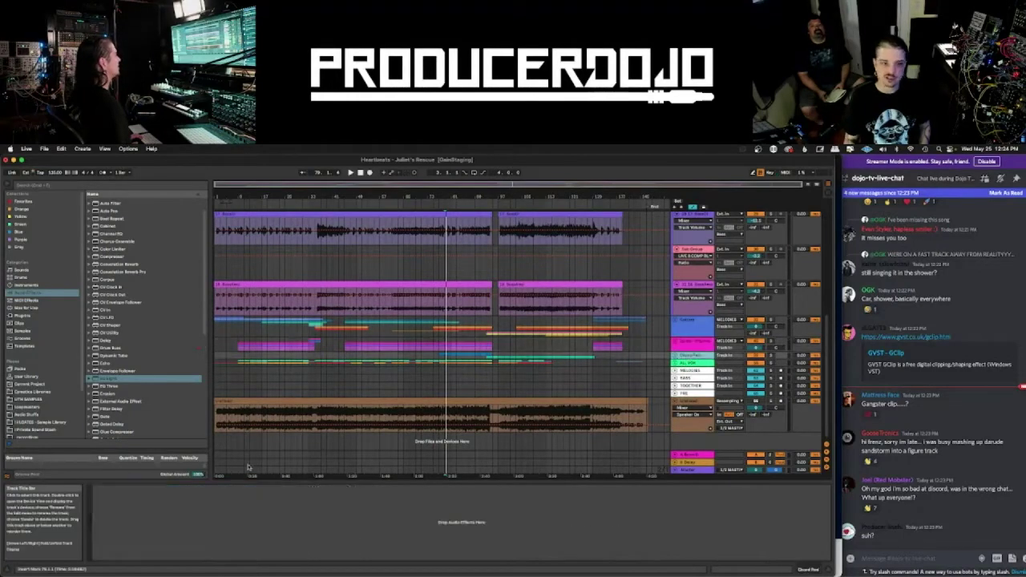
- Inspect the devices on the ALL VOX, MELODIES, BASS, TOGETHER and PRE tracks, and set the start position to bar 39 on the resampled track
click(688, 371)
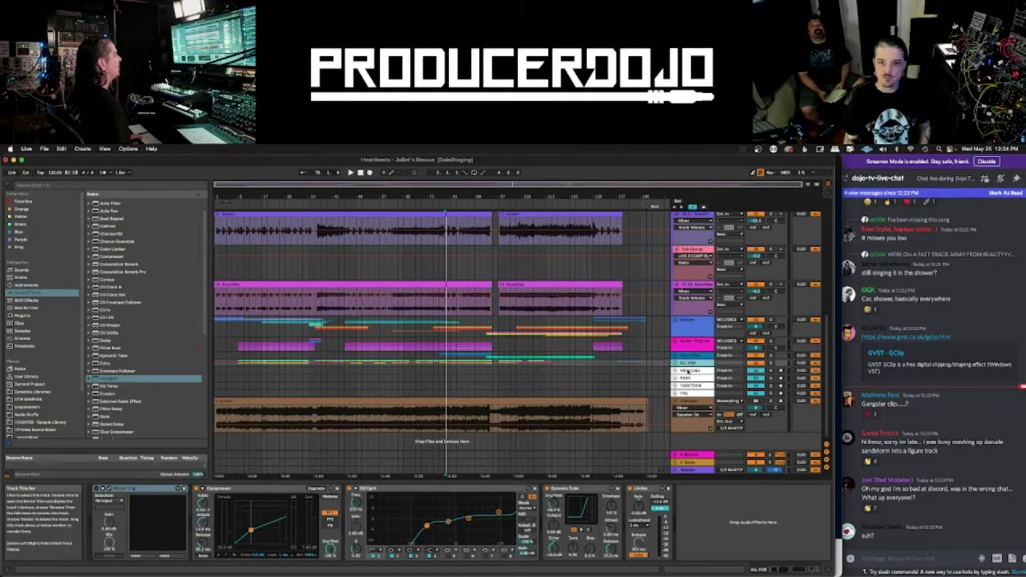
click(688, 371)
click(687, 379)
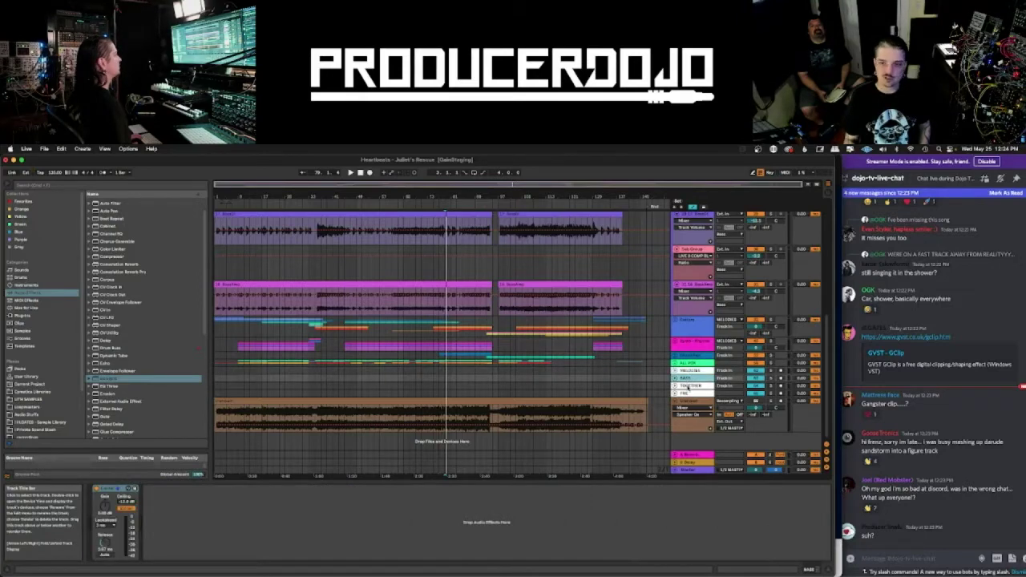
click(687, 393)
click(688, 386)
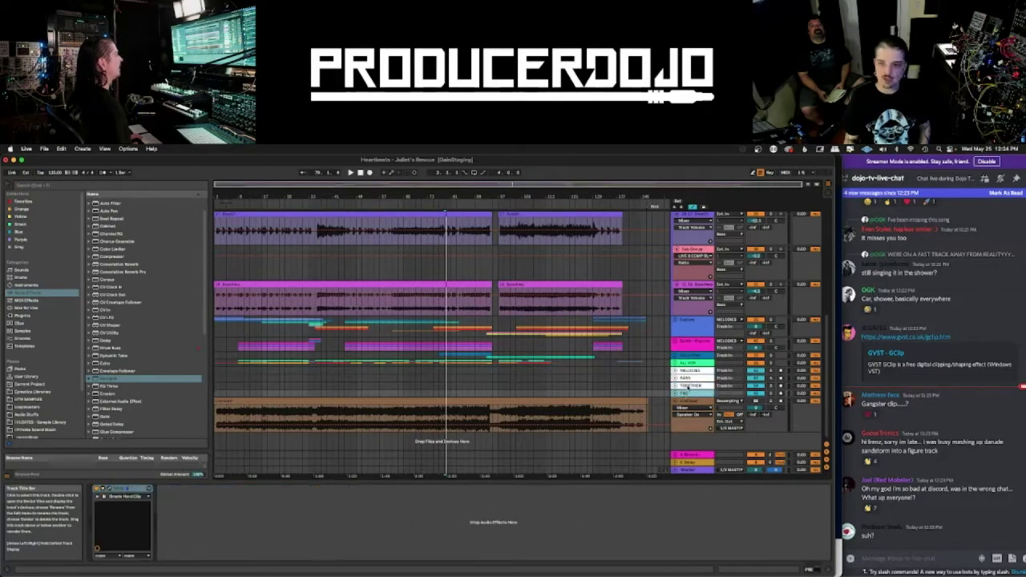
click(687, 393)
click(688, 378)
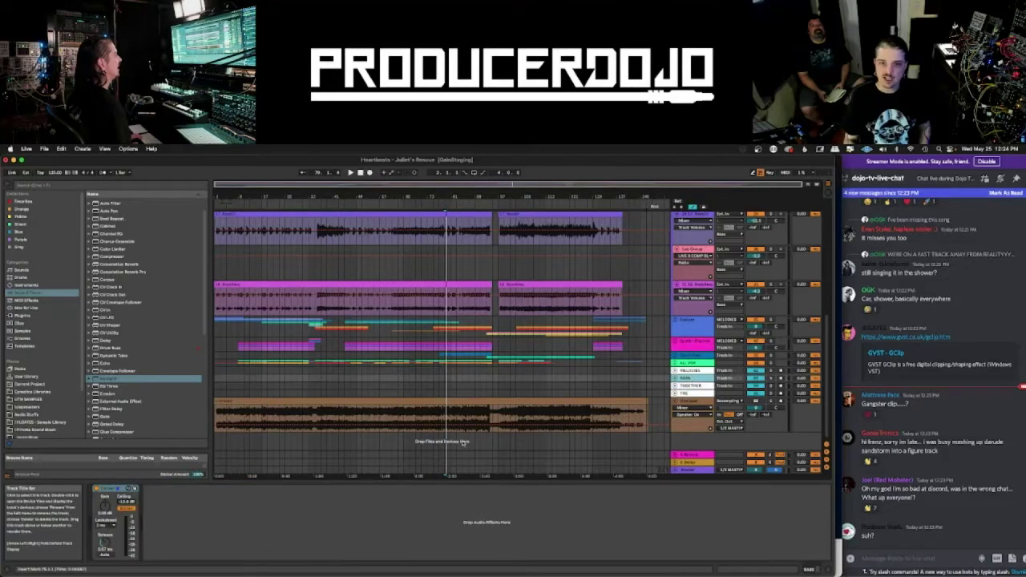
click(291, 413)
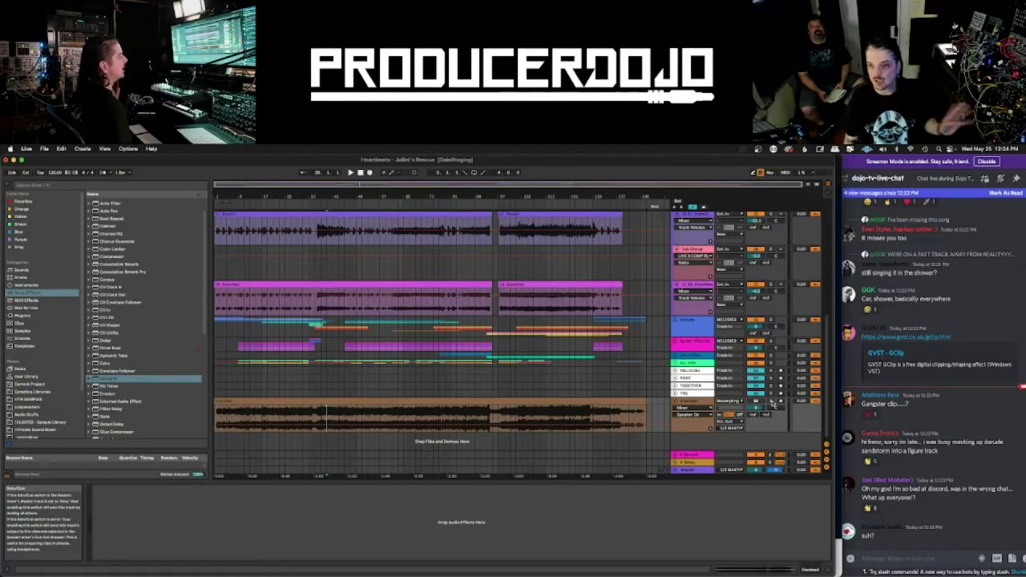
- Review the device chains on the ALL VOX, synth rhythm and neighbouring groups, and select the resampled track
click(693, 363)
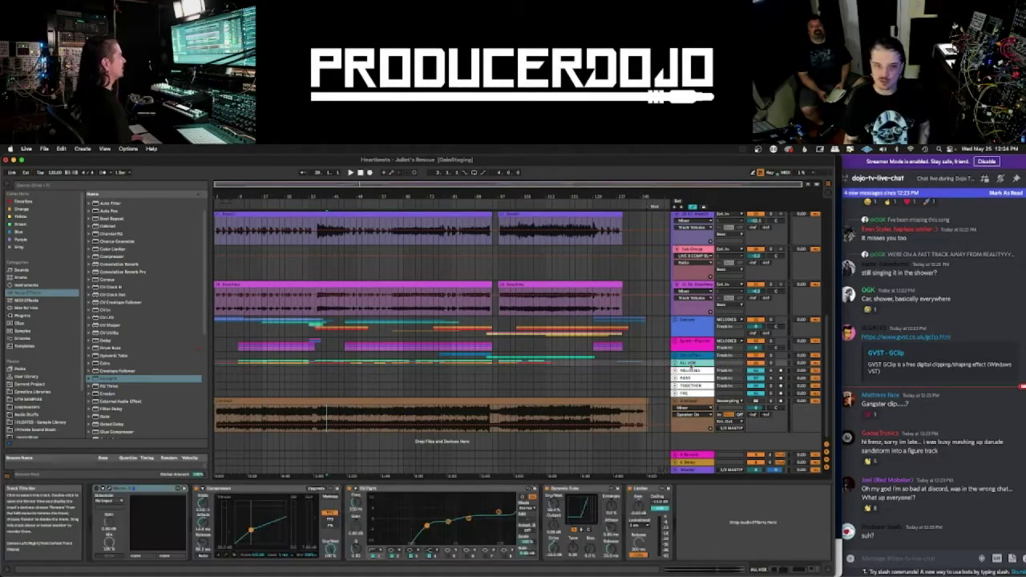
click(694, 356)
click(695, 343)
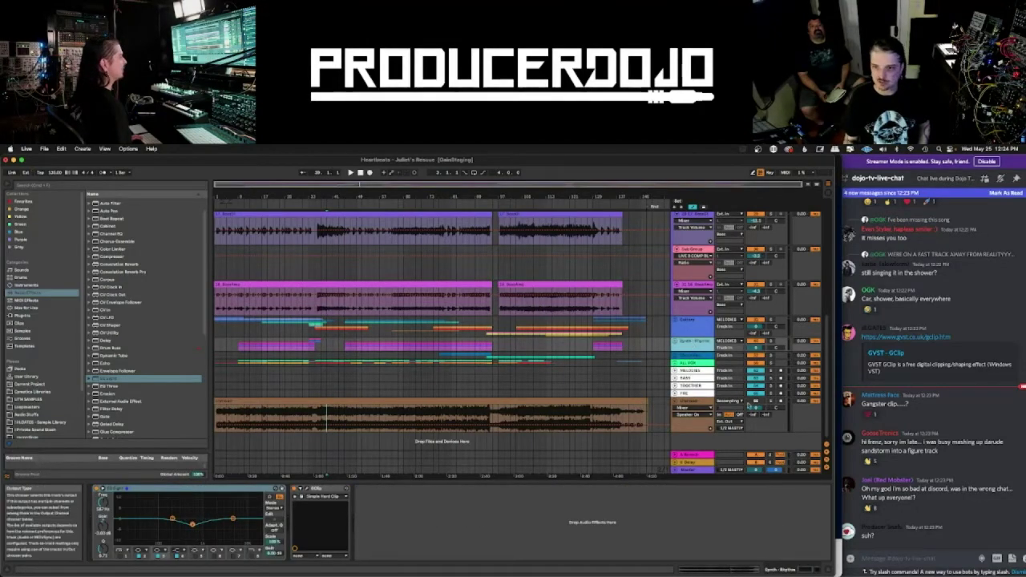
click(703, 363)
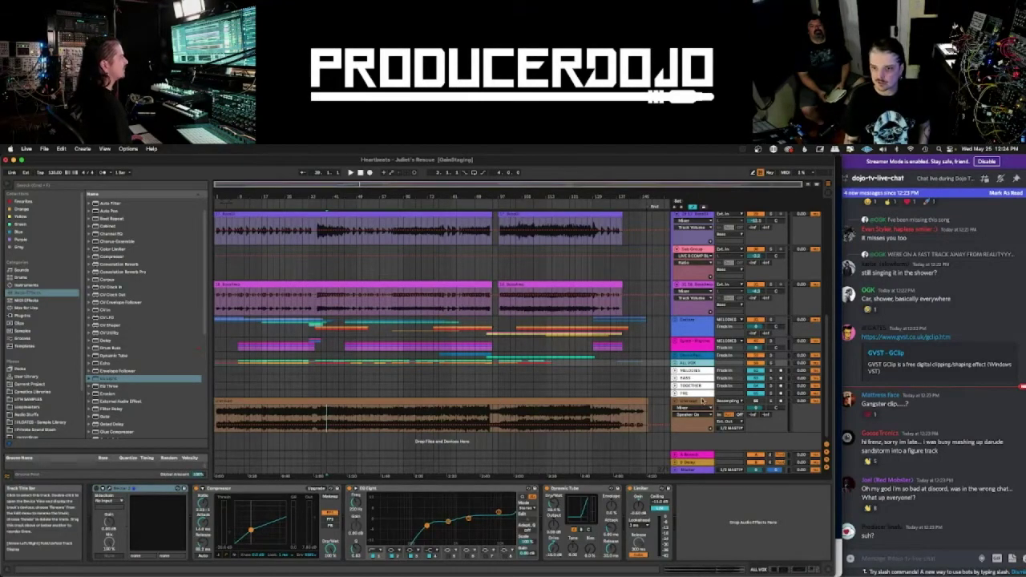
click(703, 401)
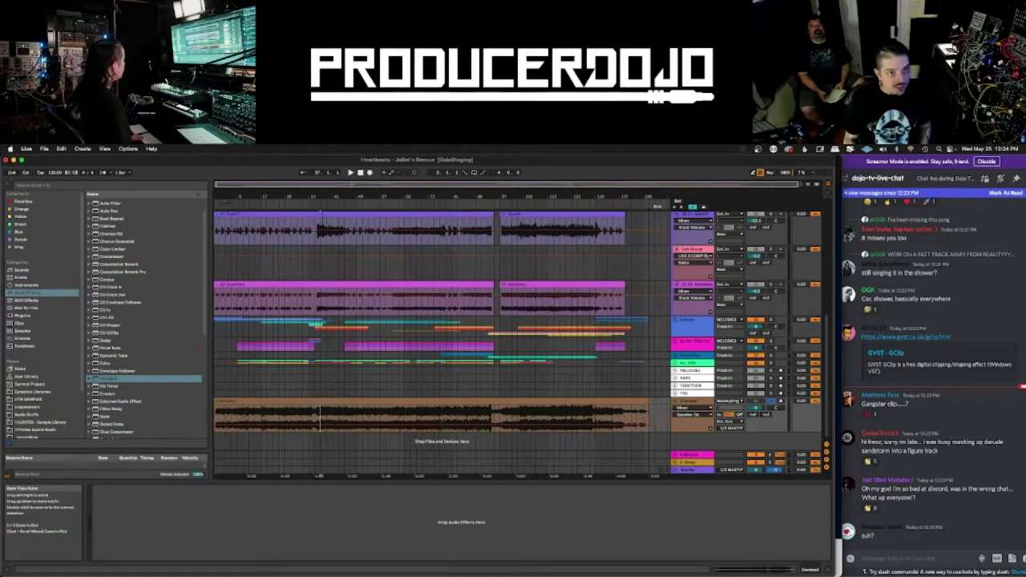
- Play the song from bar 37 to compare the soloed resampled track with the live mix
mouse_move(415, 197)
mouse_down()
mouse_move(415, 211)
mouse_move(415, 202)
mouse_up()
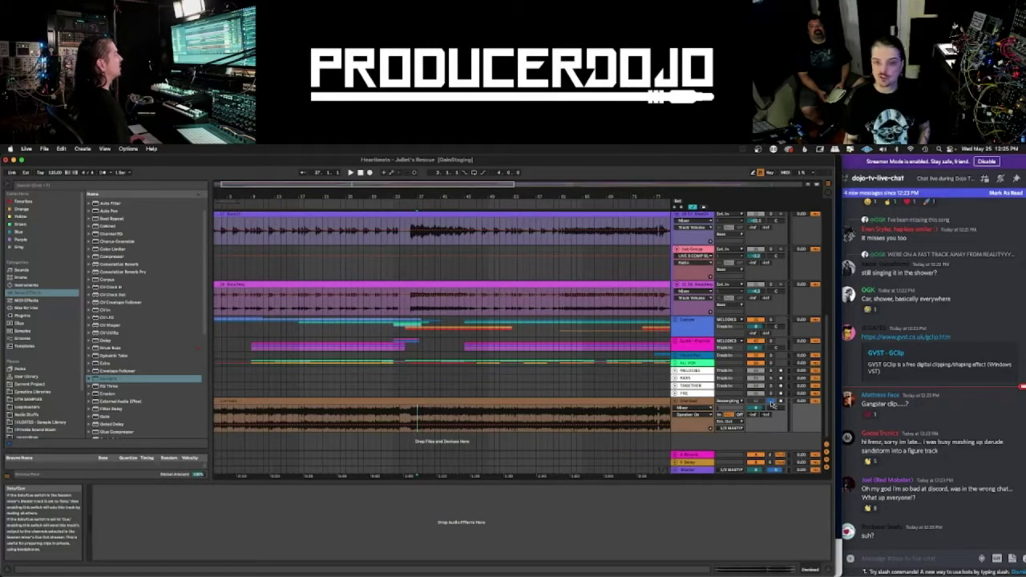
key(space)
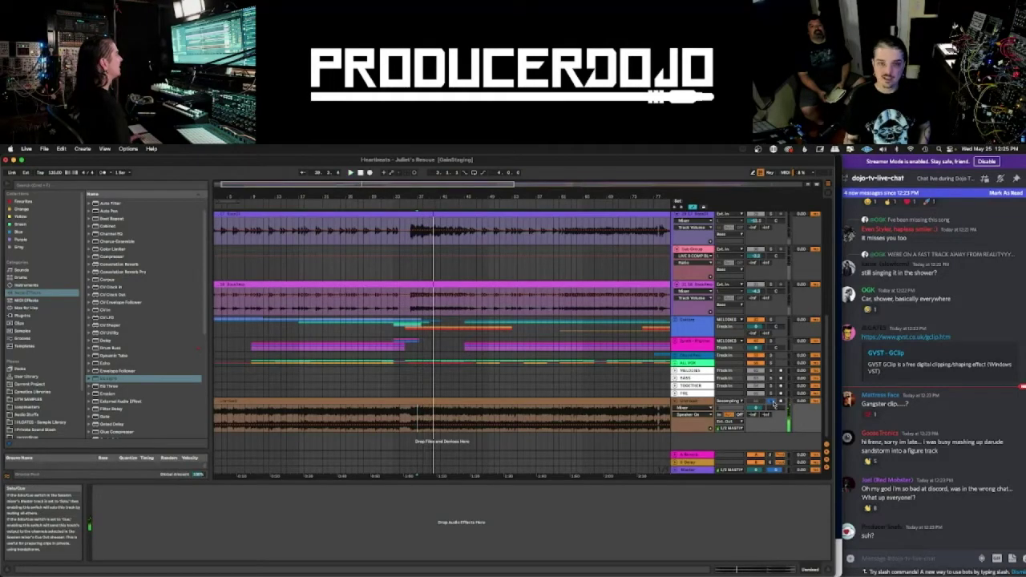
key(space)
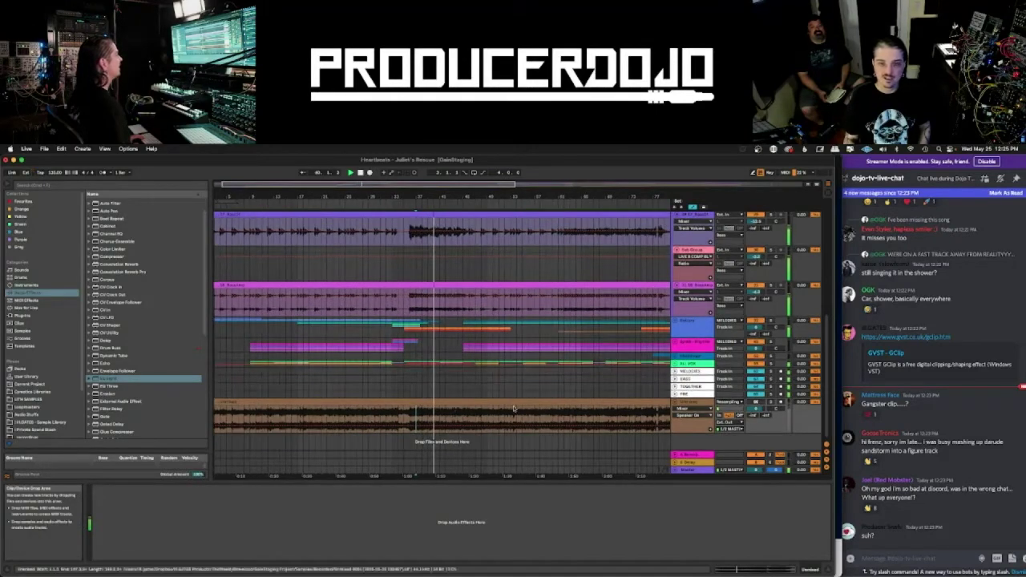
- Play an earlier passage of the resampled track, toggling its solo on and off to compare it with the live mix
click(313, 415)
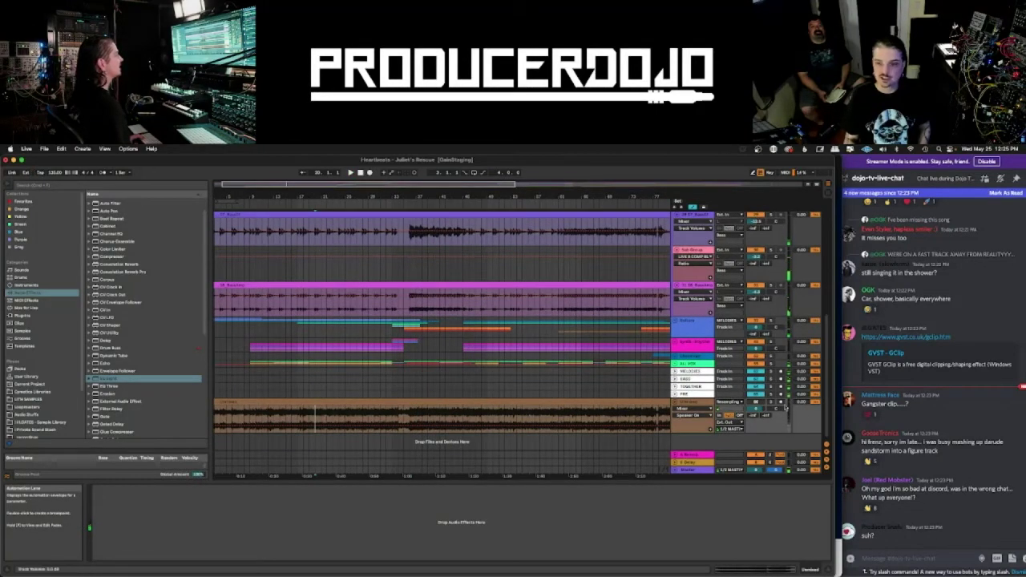
key(space)
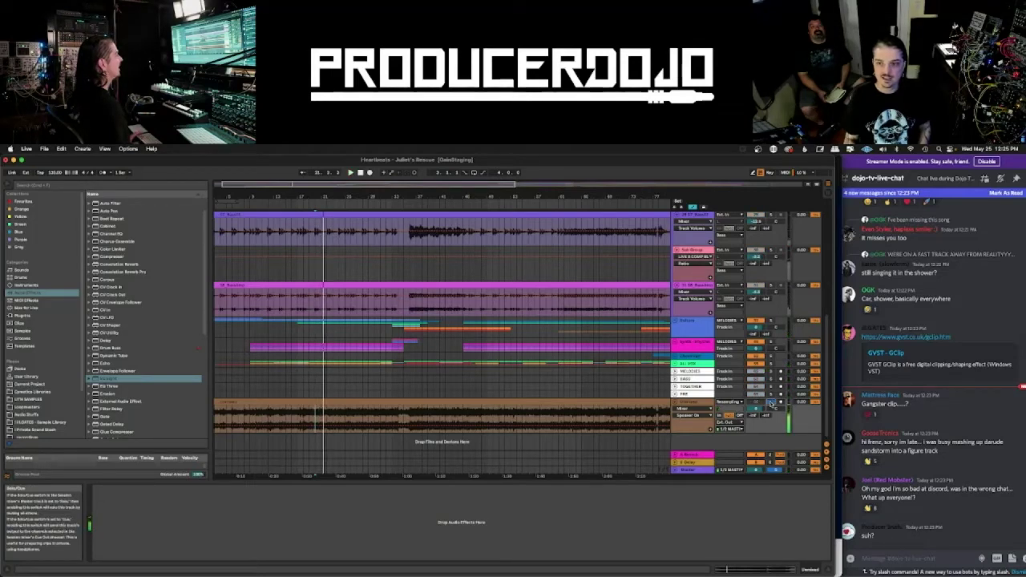
click(771, 403)
key(space)
key(space)
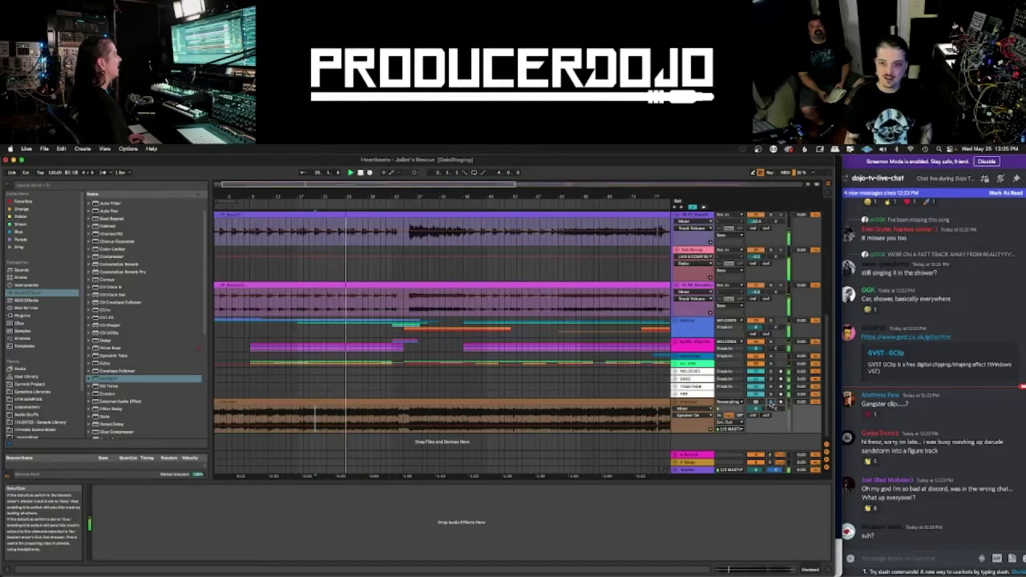
click(770, 403)
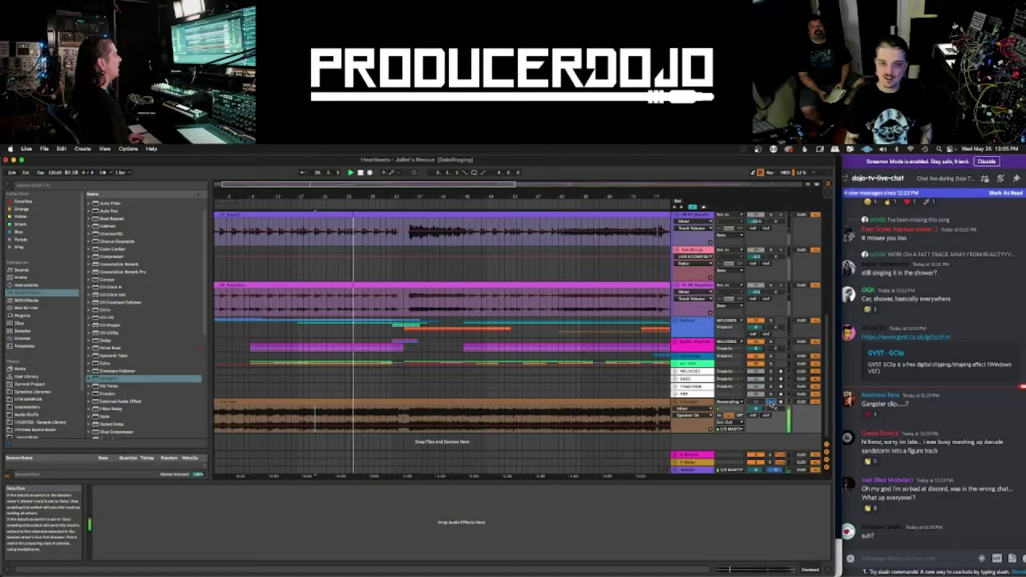
click(771, 404)
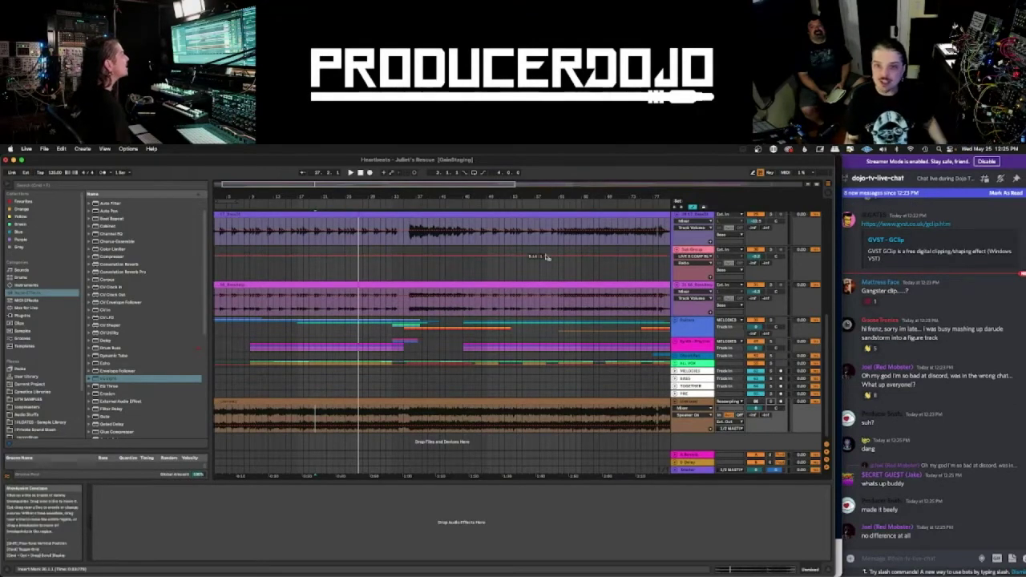
- Show the whole song in the arrangement and fold all its tracks and groups
key(minus)
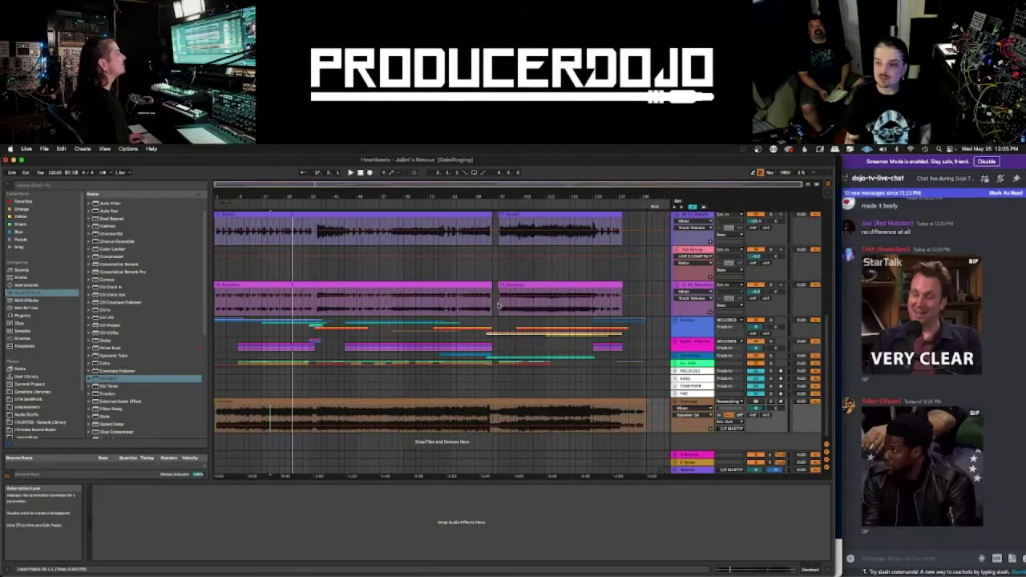
scroll(498, 305, up, 2)
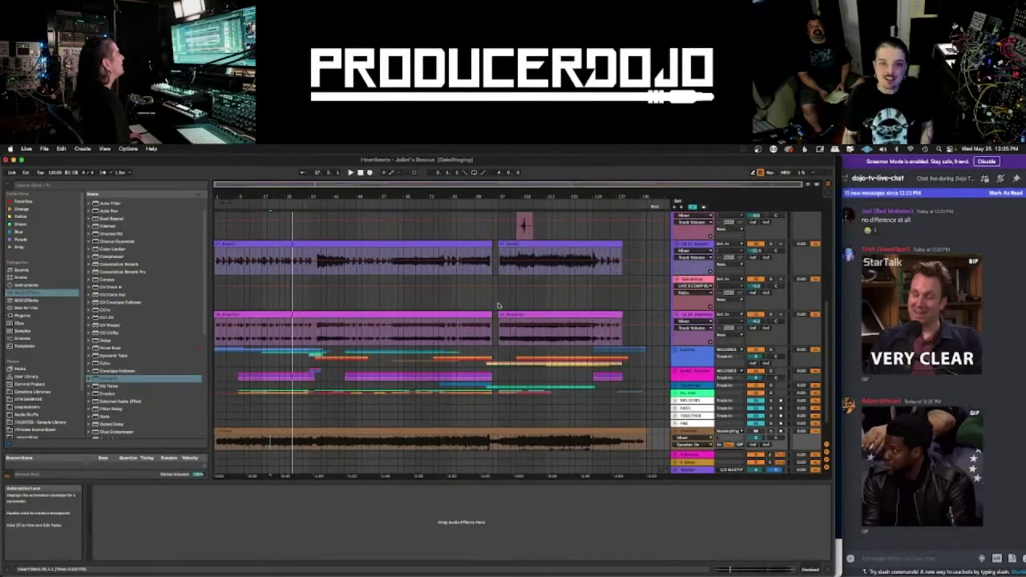
scroll(498, 304, up, 8)
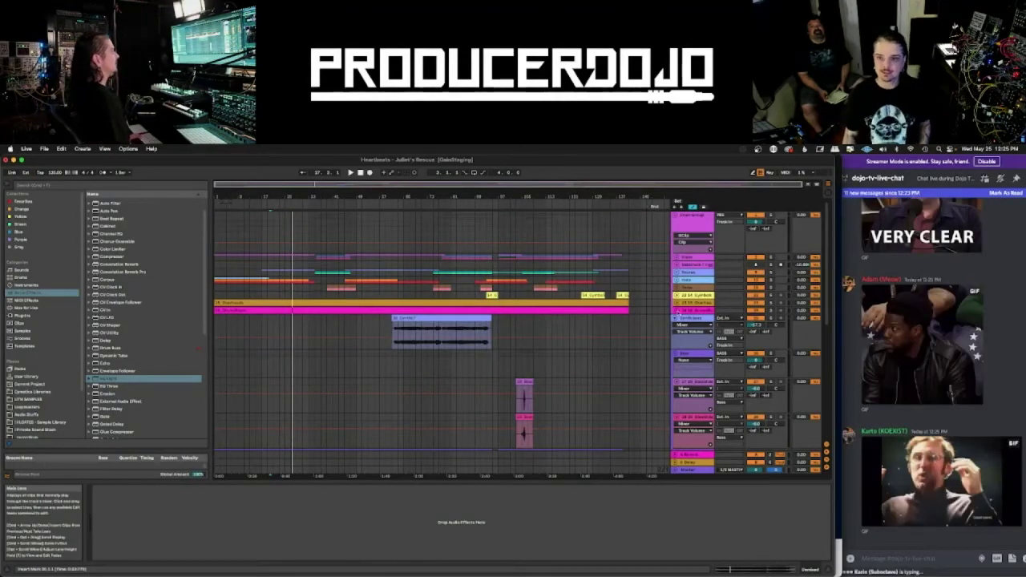
alt+click(676, 320)
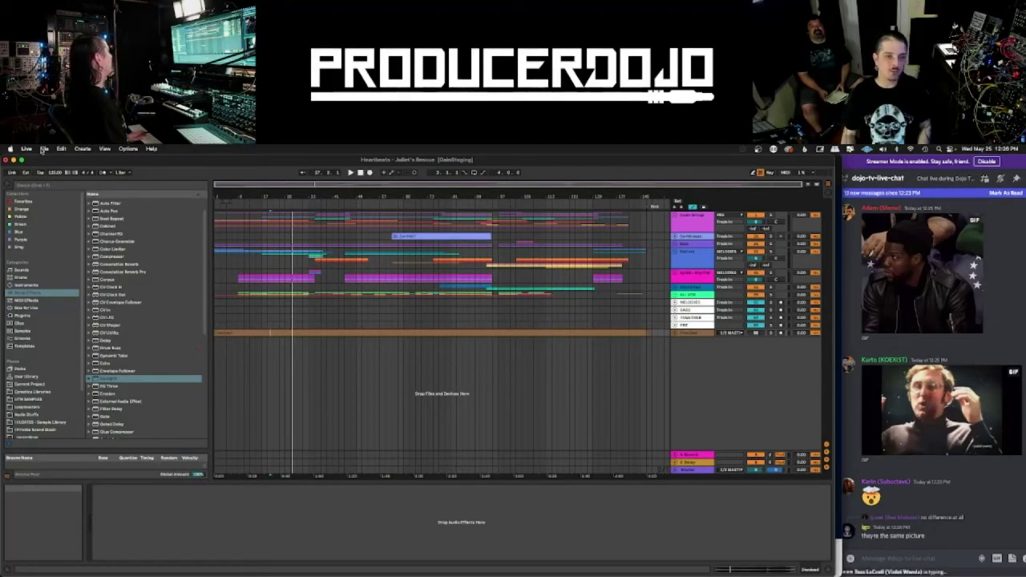
- Switch to the TextEdit notes to check the list of lesson topics, and return to the Live set
key(super+Tab)
key(super+Tab)
key(super+Tab)
key(super+Tab)
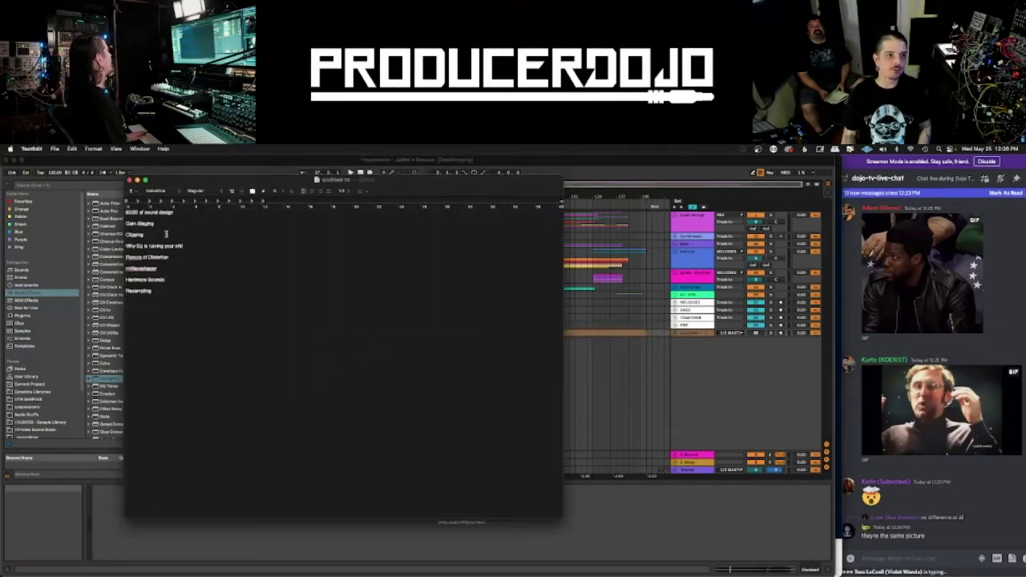
click(649, 426)
mouse_move(20, 564)
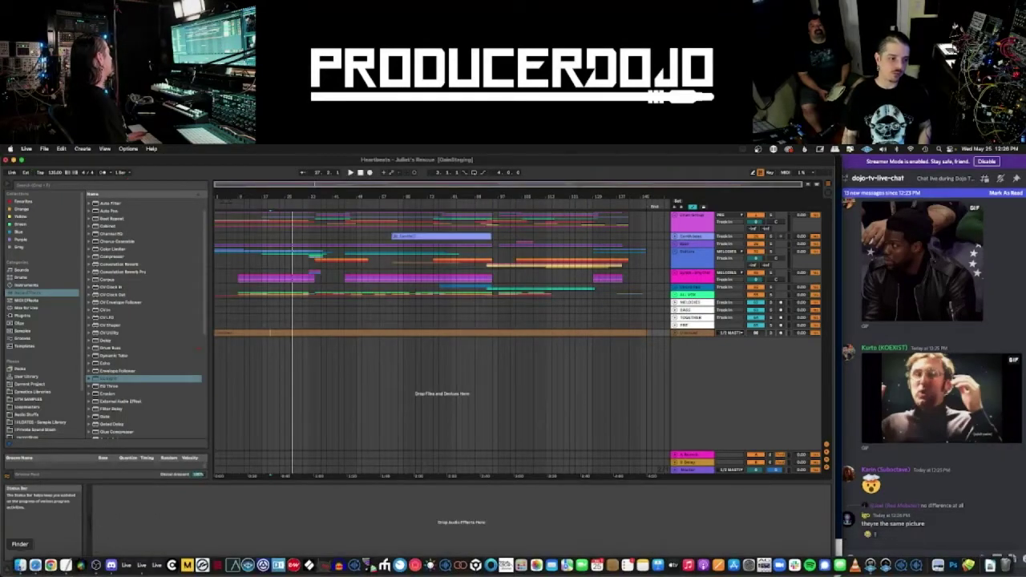
- Create a new Live Set and show its Arrangement View
click(44, 148)
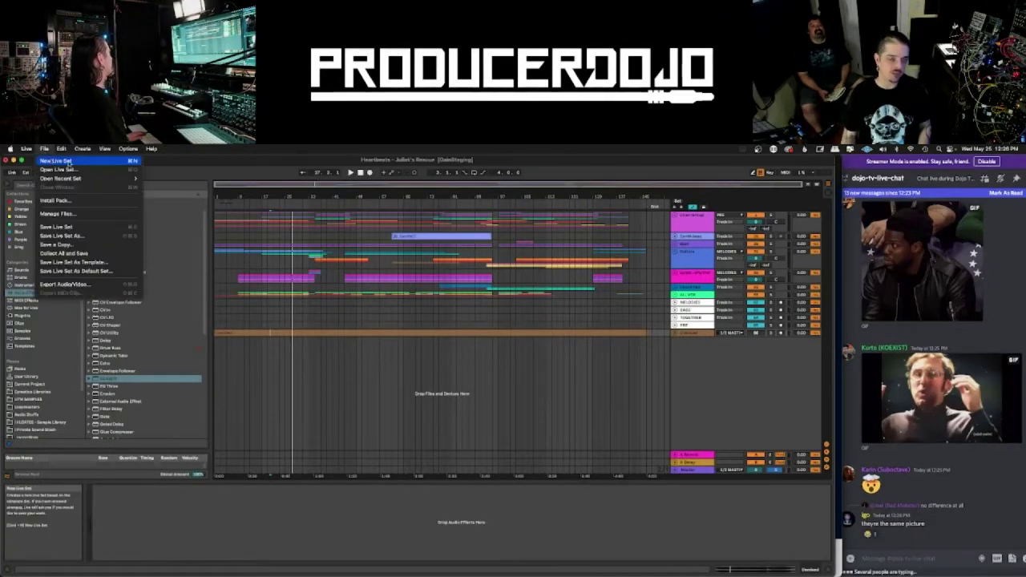
click(56, 161)
click(353, 384)
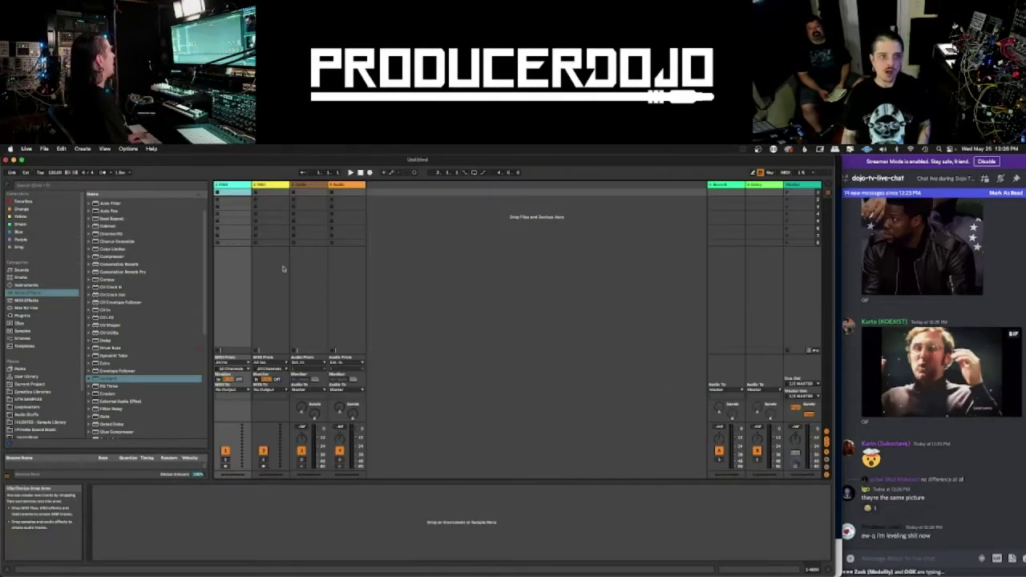
key(Tab)
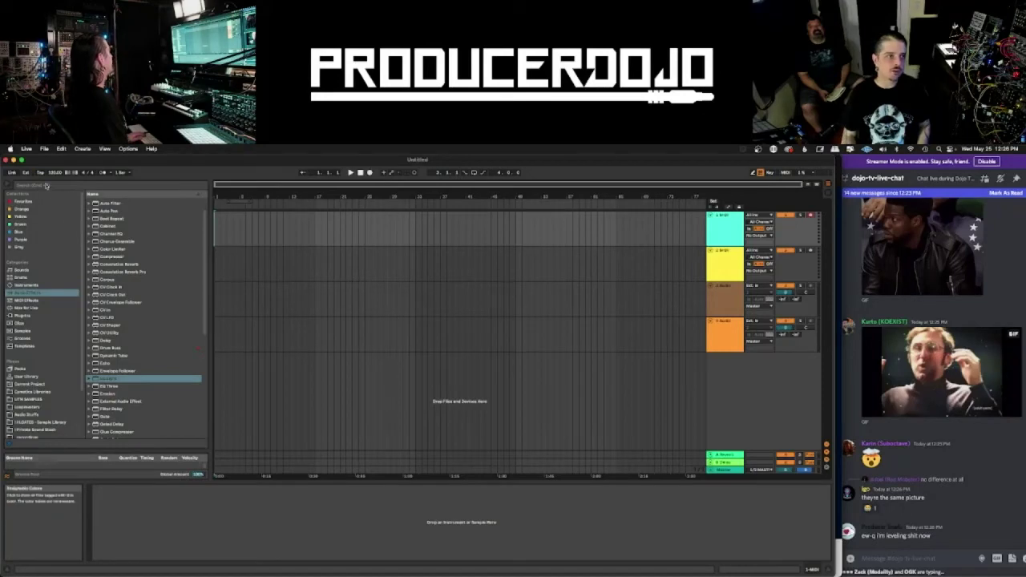
- Search all results for drum break, audition a few loops, and place a Drum and Bass Break 01 loop on the first track at bar 17
click(45, 185)
text(drumbuss)
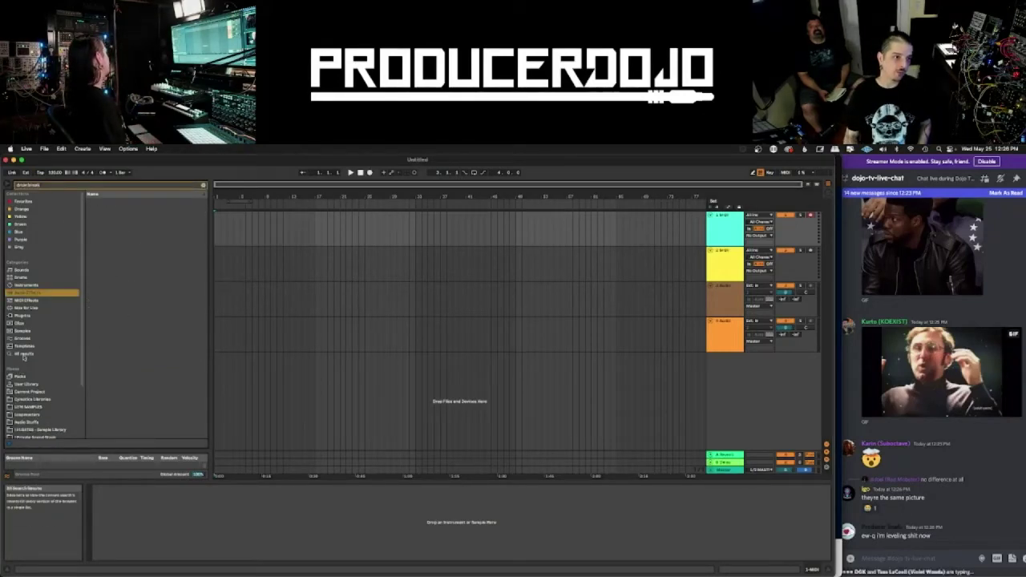
click(153, 263)
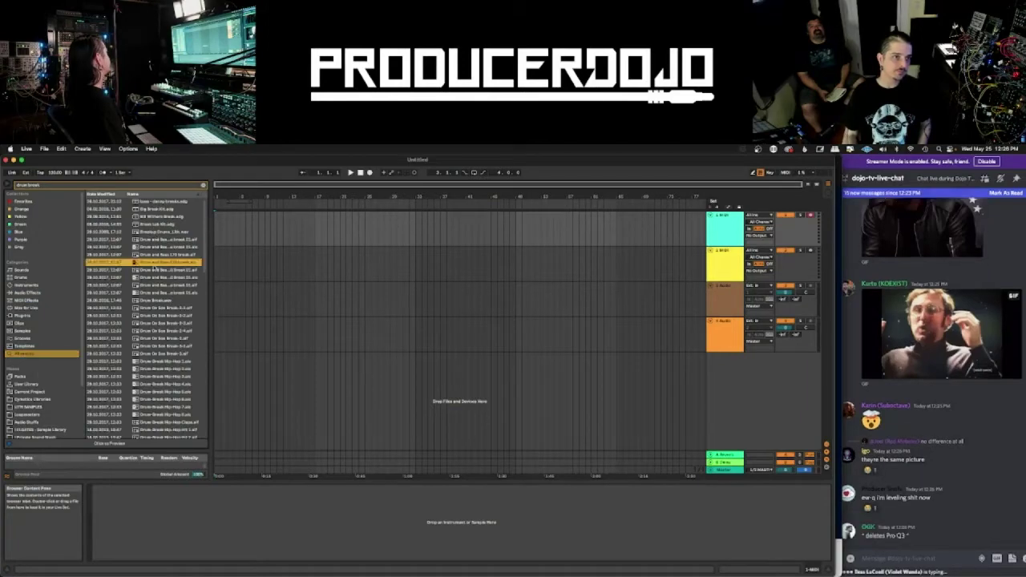
key(Up)
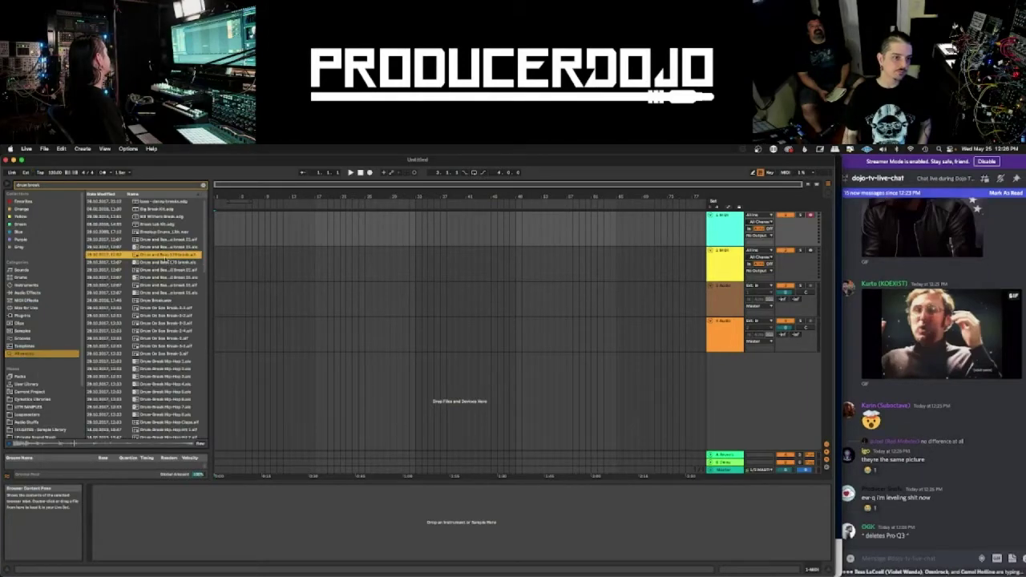
click(163, 277)
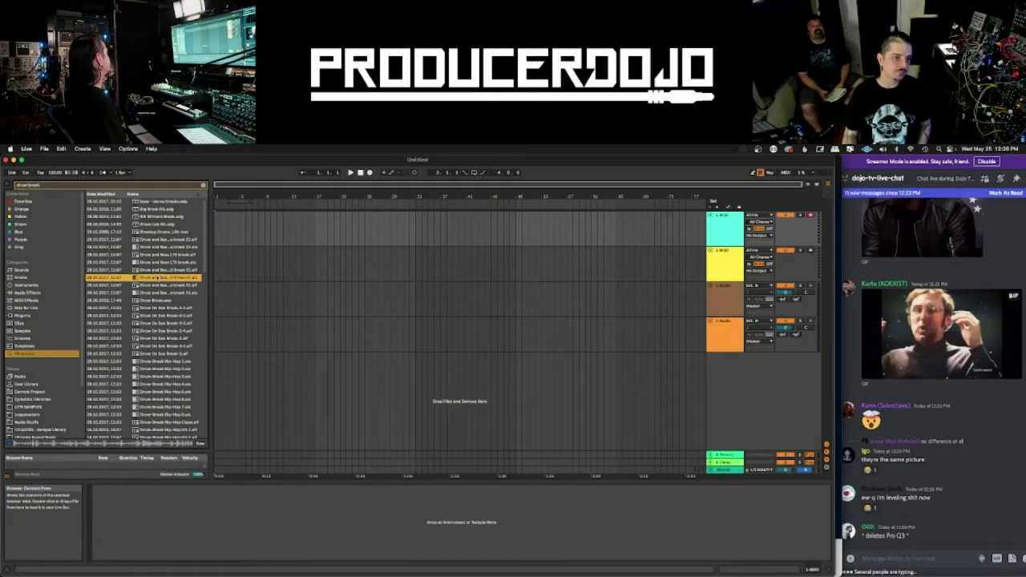
drag(162, 277, 362, 256)
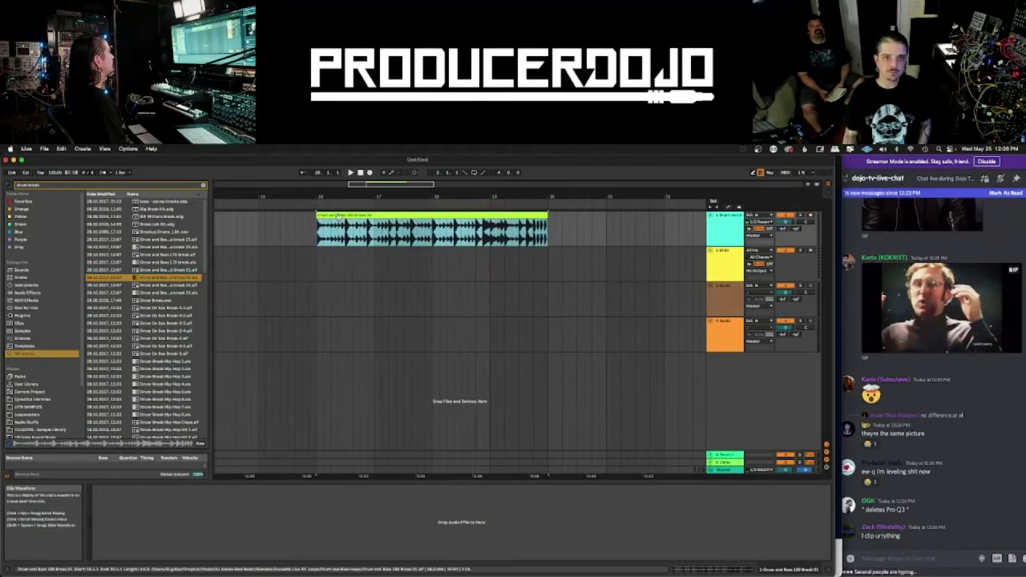
drag(356, 216, 414, 234)
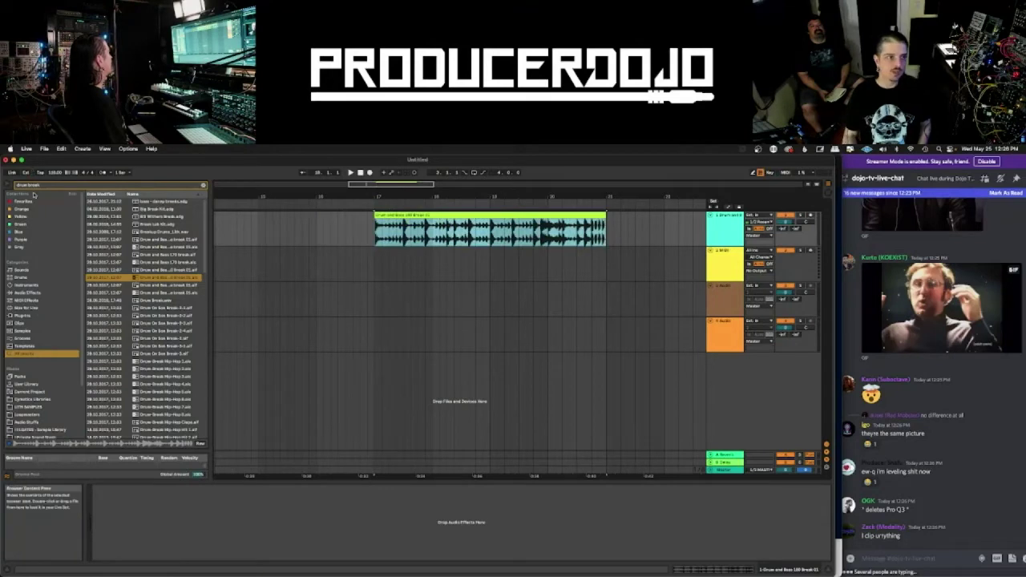
- Search the browser for kick, place a Kick_Prep sample on the second track at bar 17, and play it with the break
double_click(35, 185)
text(kick)
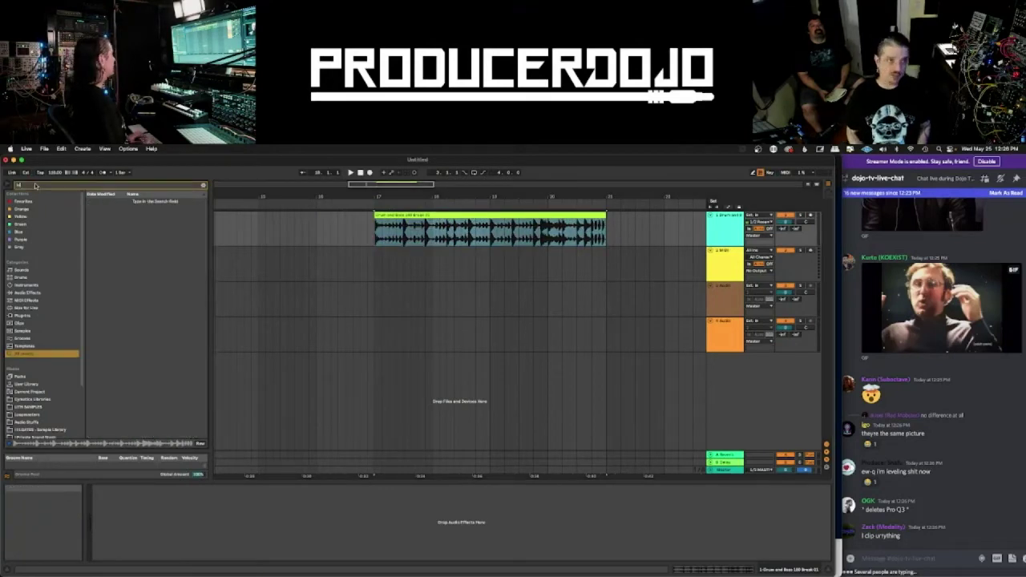
click(163, 271)
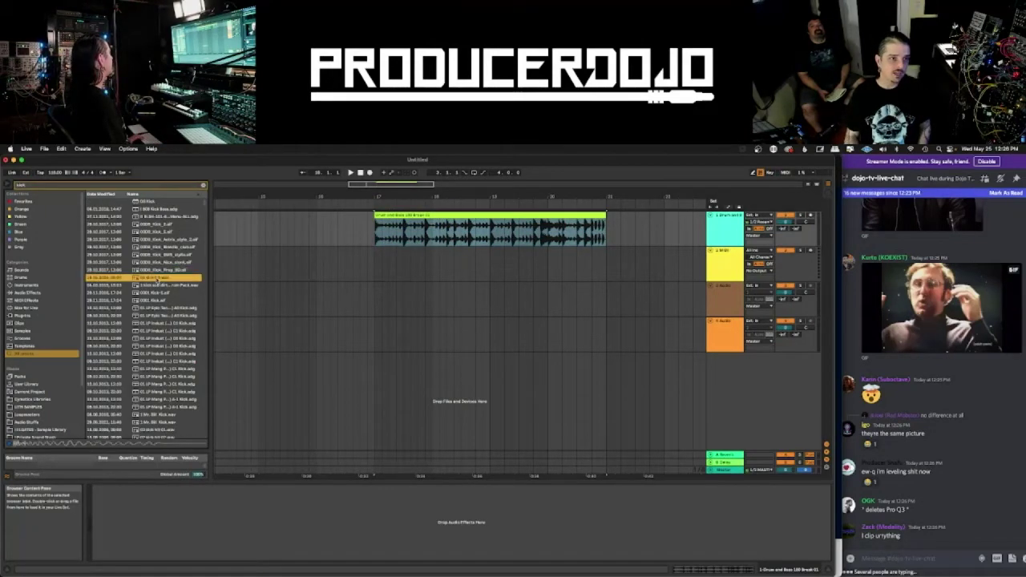
mouse_move(157, 272)
mouse_down()
mouse_move(393, 277)
mouse_move(378, 274)
mouse_up()
key(space)
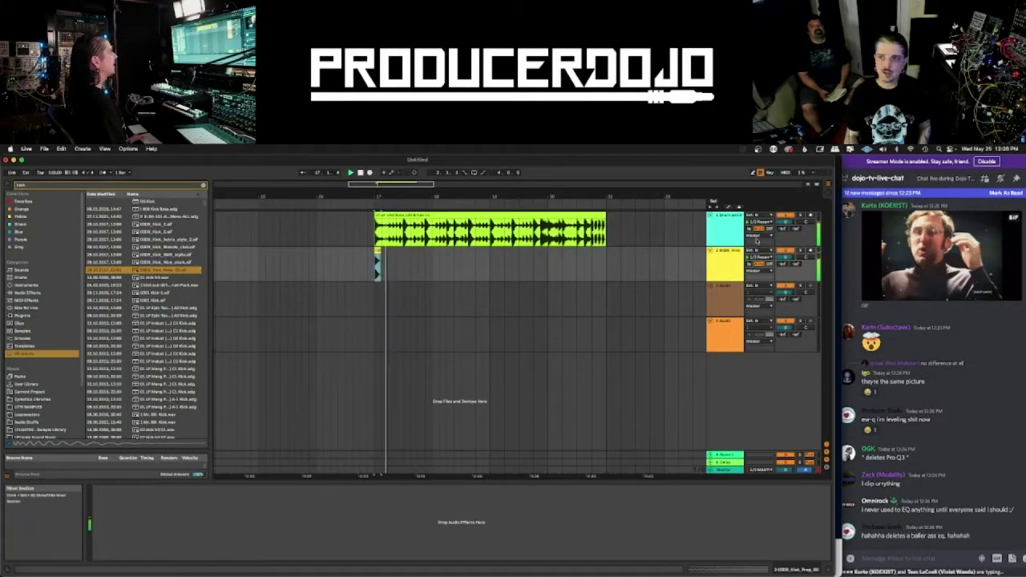
key(space)
- Set the tempo to 174 BPM while playing the break and kick together
click(55, 173)
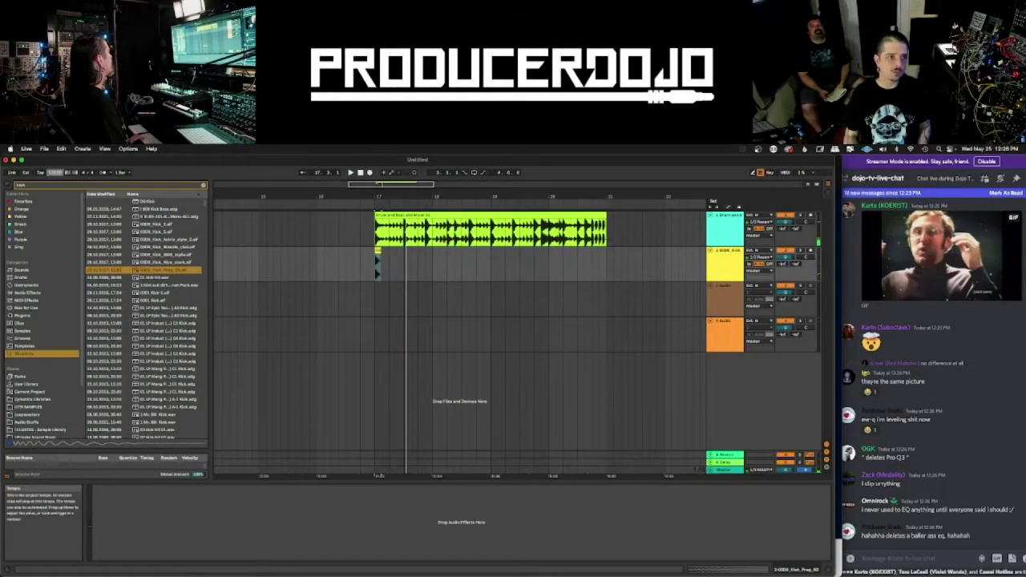
key(space)
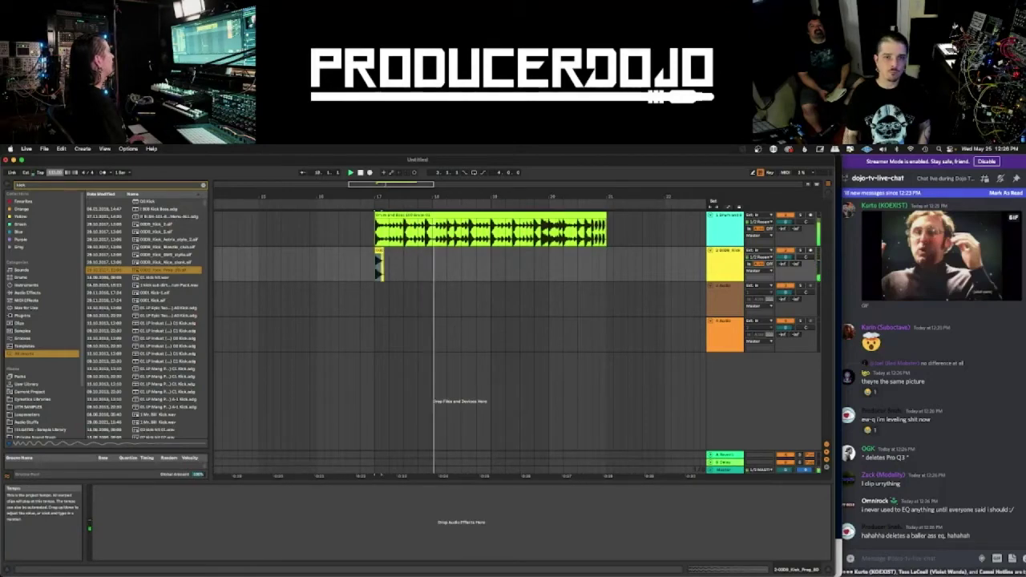
key(space)
key(space)
key(space)
key(space)
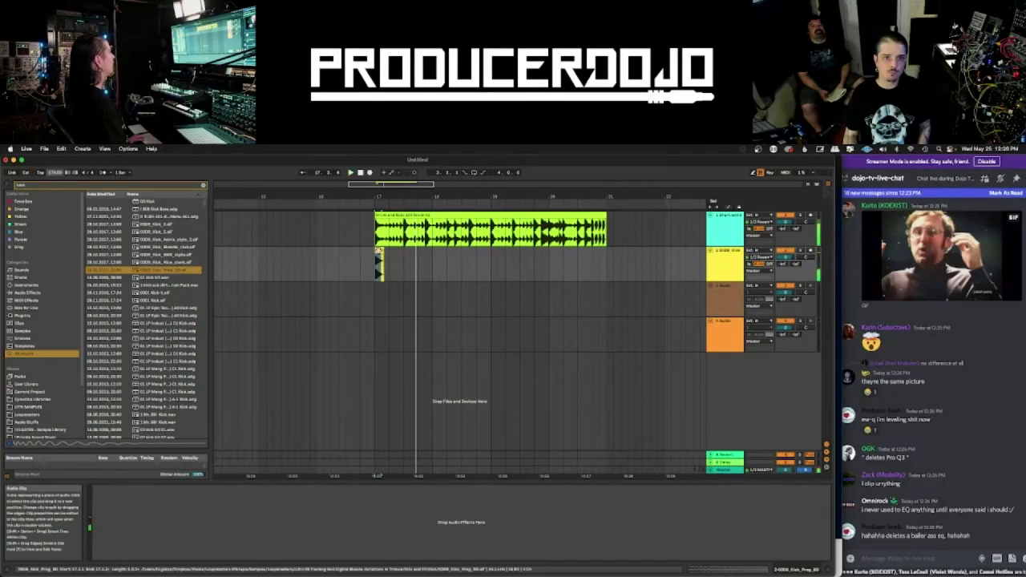
- Copy the kick clip to near the end of bar 17 on the same track, and play the layered drums
click(378, 252)
click(435, 264)
click(429, 264)
key(super+v)
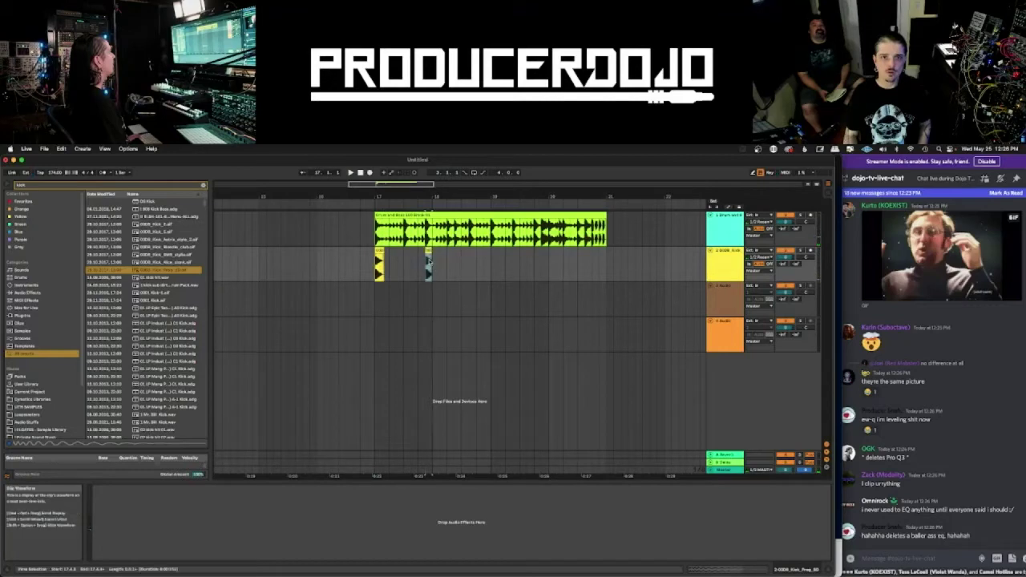
key(space)
key(space)
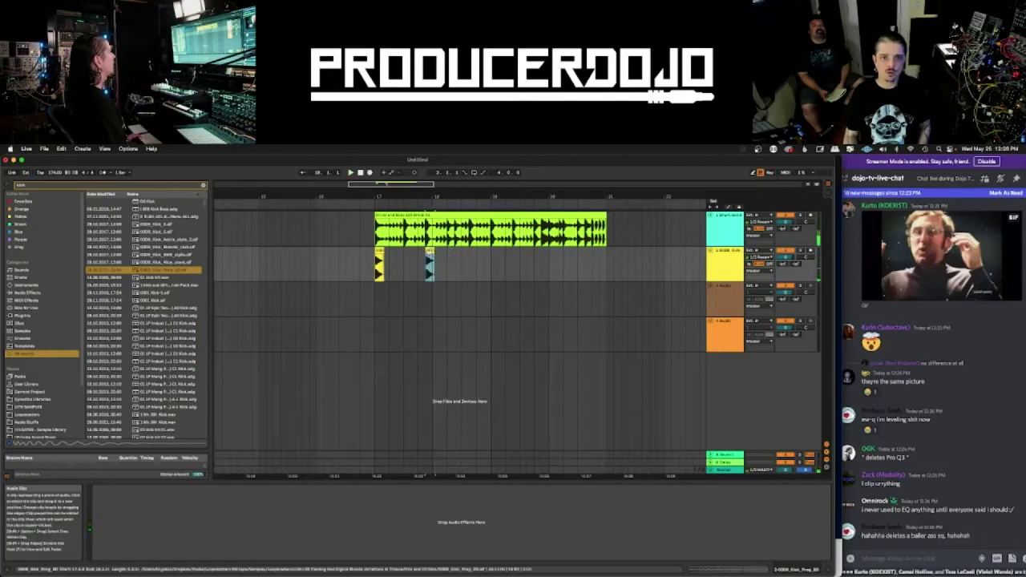
- Replace the kick clip late in bar 17 with two consecutive kicks from beat 2 of bar 18, and play the drums
click(447, 260)
key(super+v)
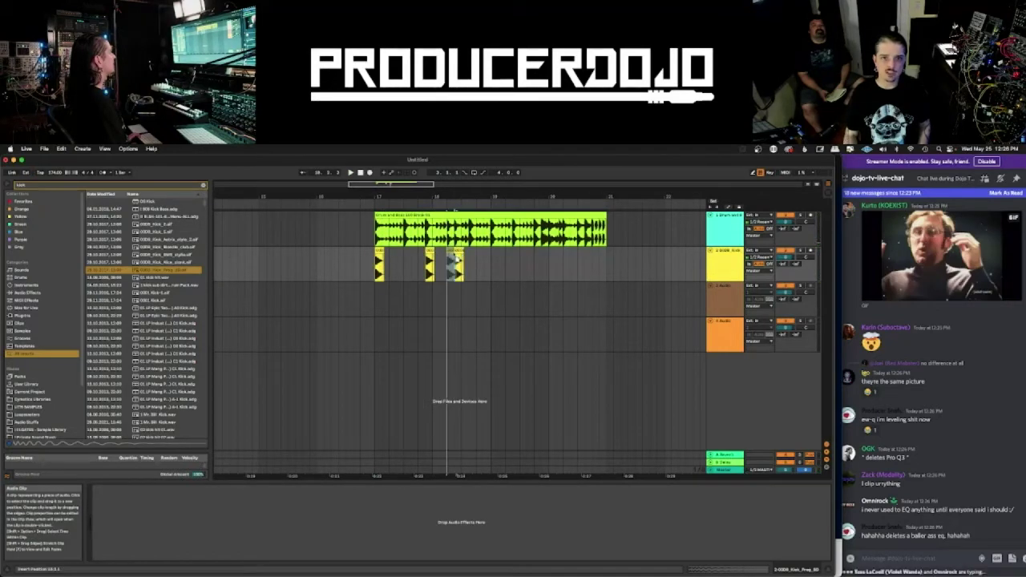
click(460, 255)
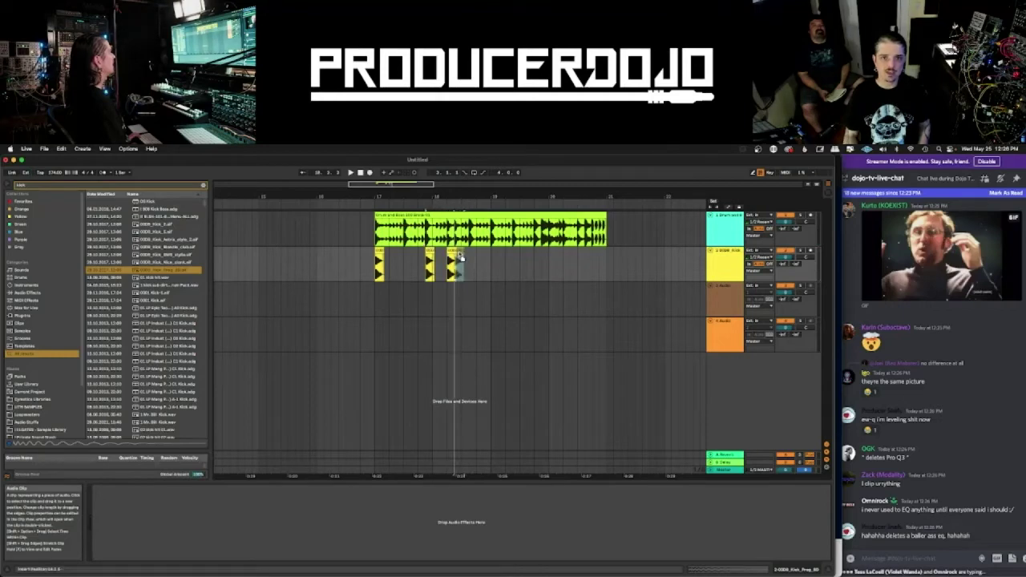
drag(461, 257, 460, 256)
click(375, 265)
key(space)
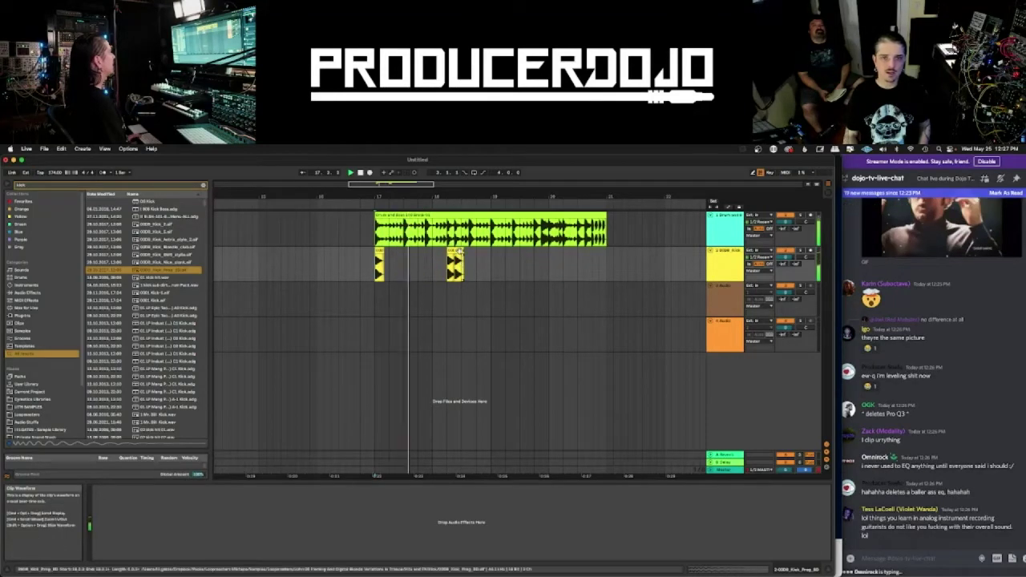
- Try moving the second of the two bar 18 kick clips to bar 20 while playing the drums
click(460, 252)
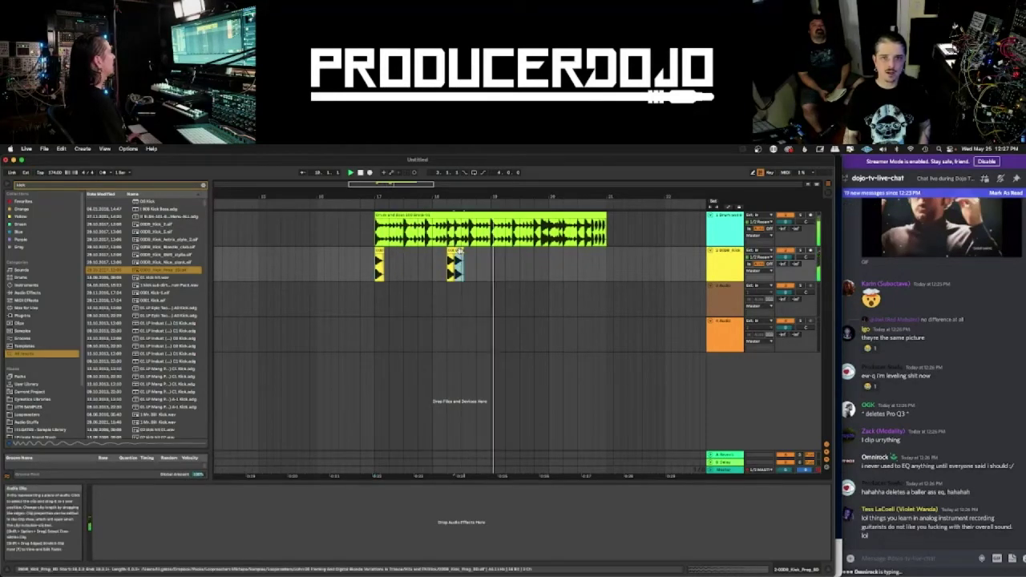
drag(460, 251, 559, 265)
key(space)
key(space)
key(space)
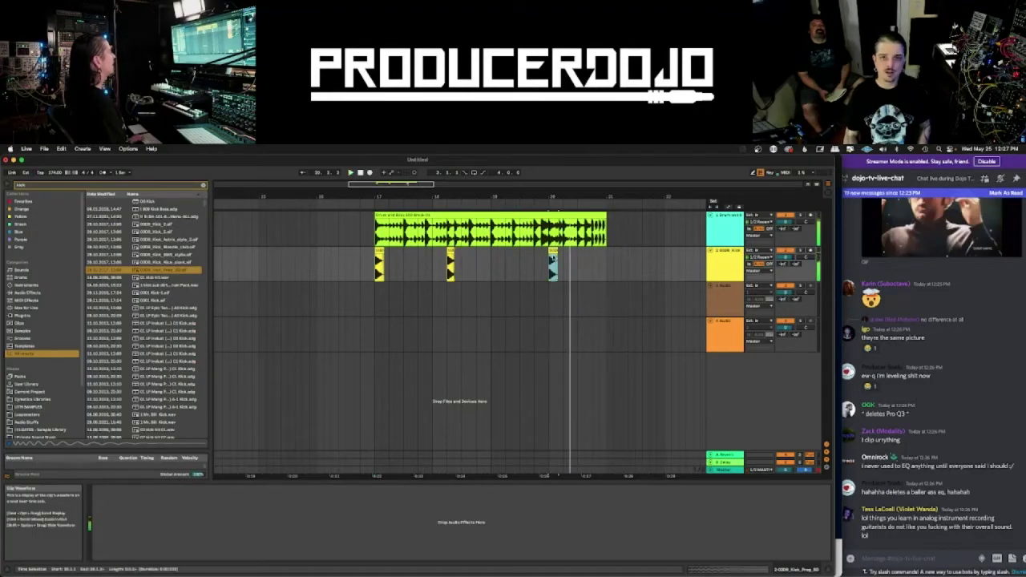
- Loop the two bars from 17 to 19 across the break and kick tracks
mouse_move(485, 238)
mouse_down()
mouse_move(417, 240)
mouse_move(378, 268)
mouse_up()
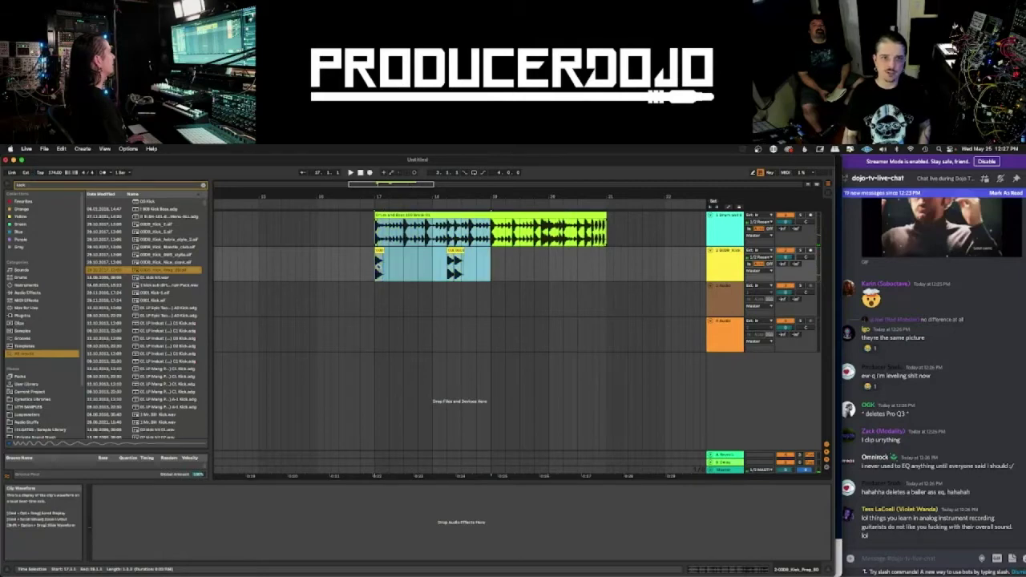
key(super+l)
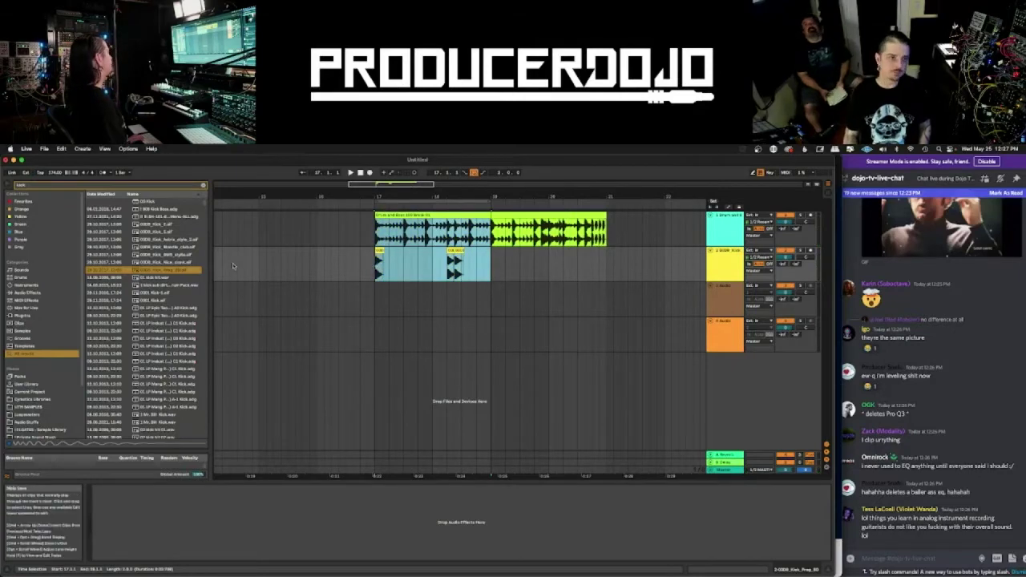
- Search the browser for 808 snare, audition several samples, and place a Cymatics 808 Mob Snare on the third track within the loop
click(30, 186)
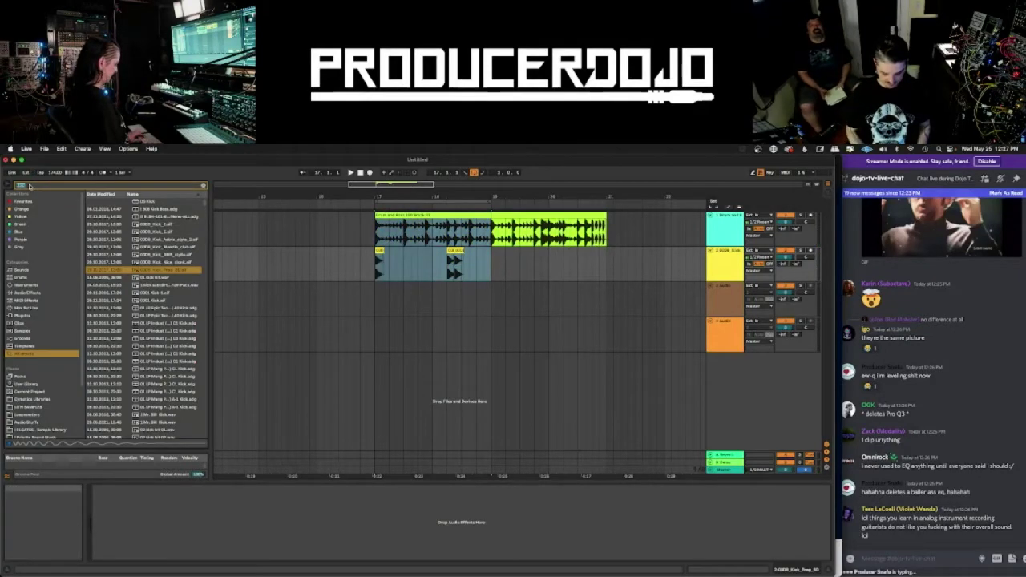
text(808 sound)
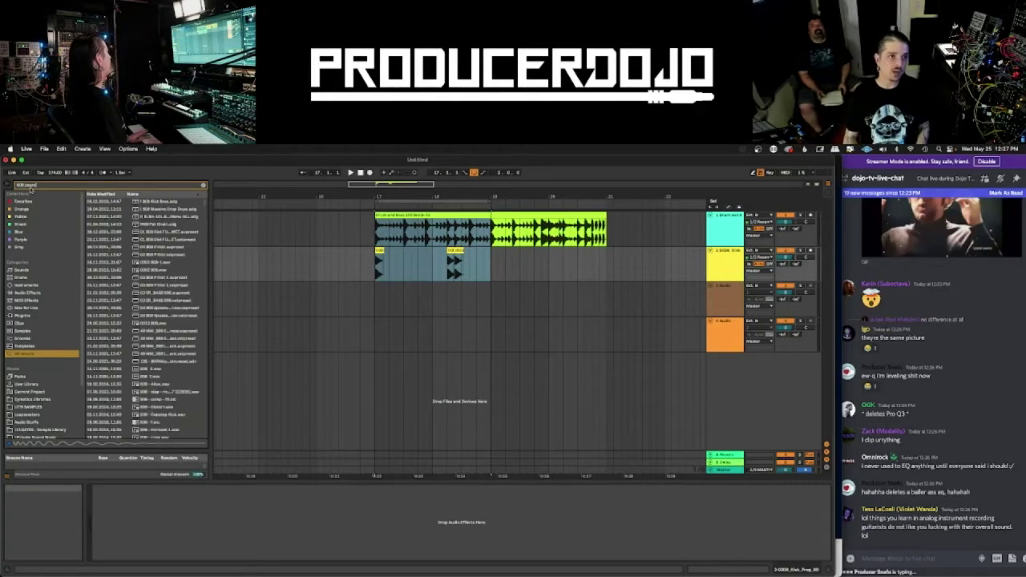
click(167, 210)
click(167, 202)
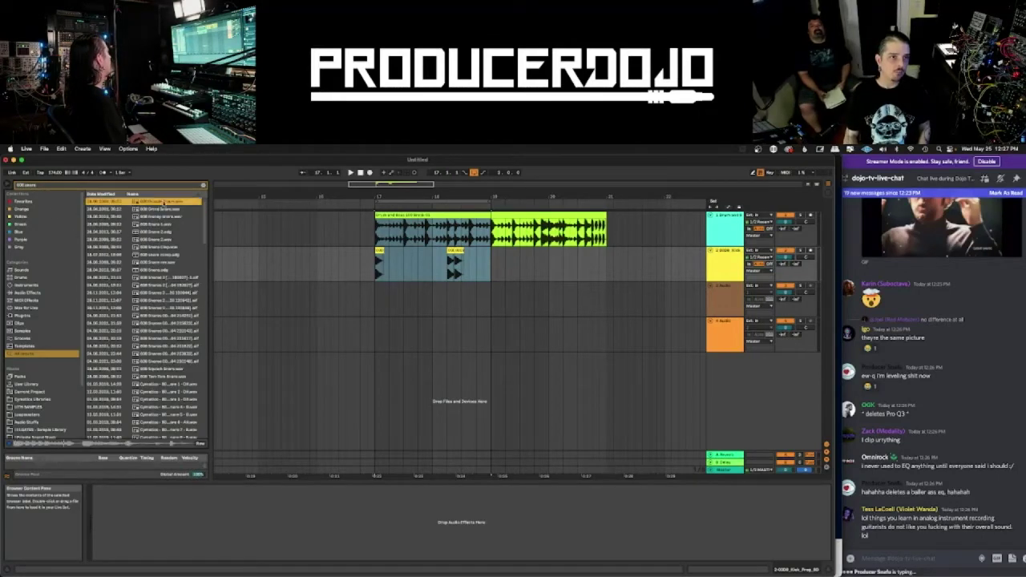
click(163, 224)
click(157, 240)
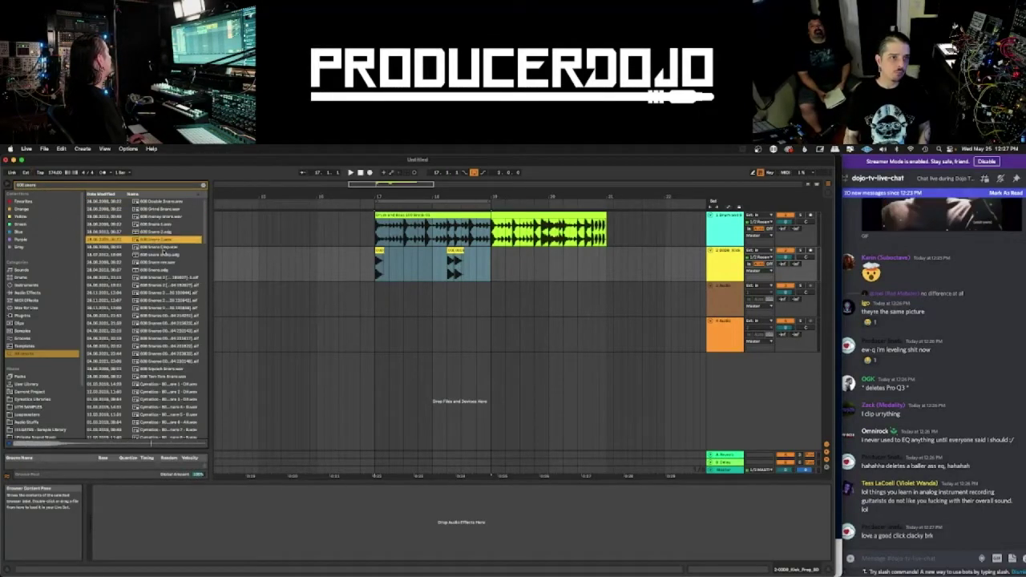
click(164, 249)
click(161, 256)
click(186, 300)
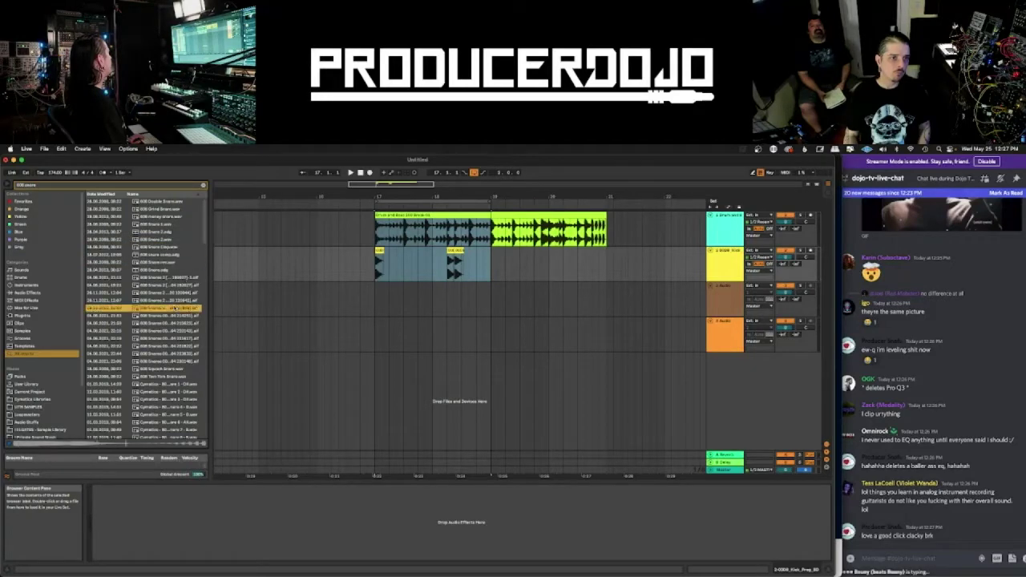
click(159, 399)
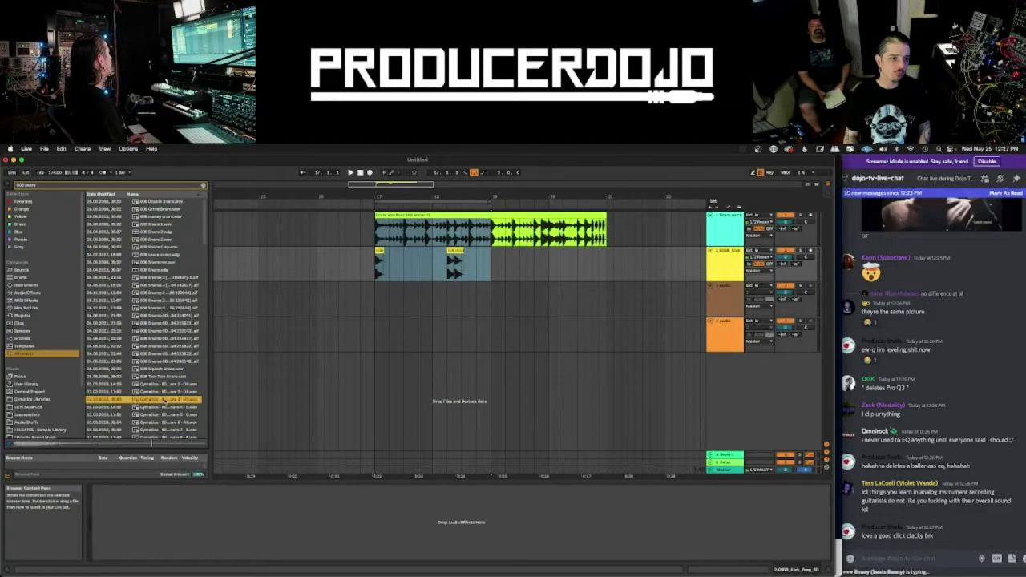
drag(158, 401, 474, 297)
- Search the browser for closed hat and place the ClosedHat 1-2 sample on the fourth track at 17.2
click(38, 185)
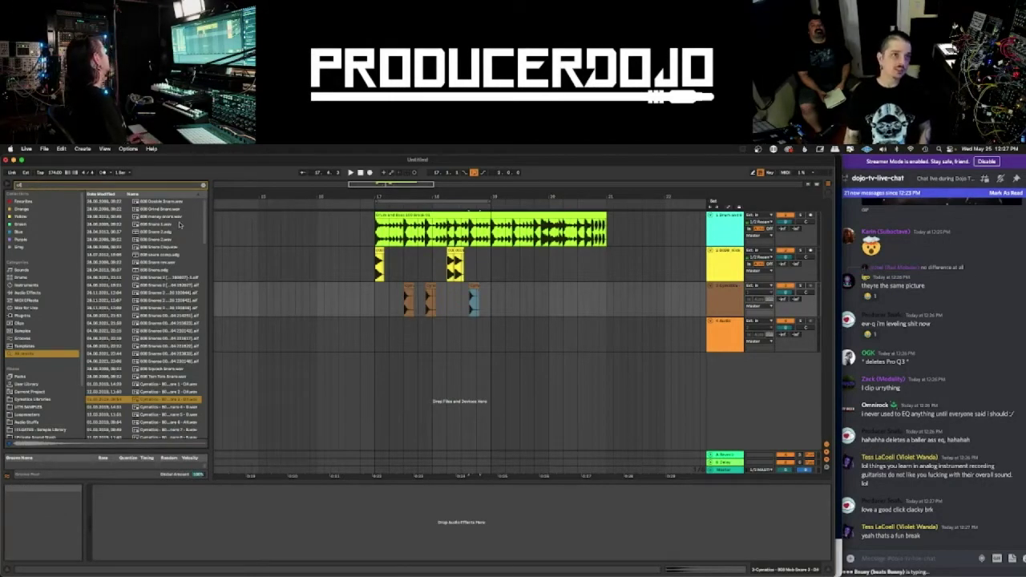
text(closed hat)
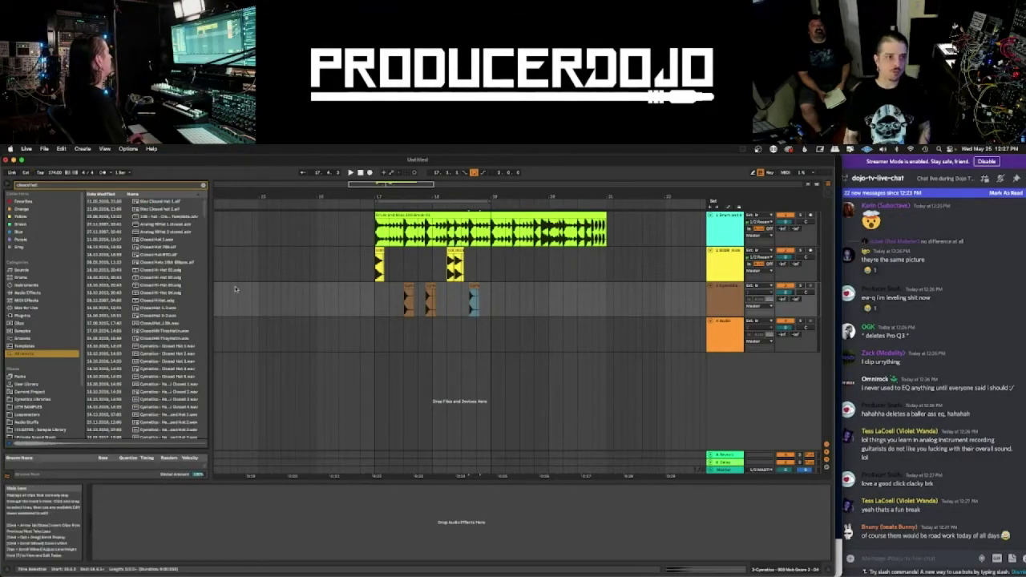
click(164, 308)
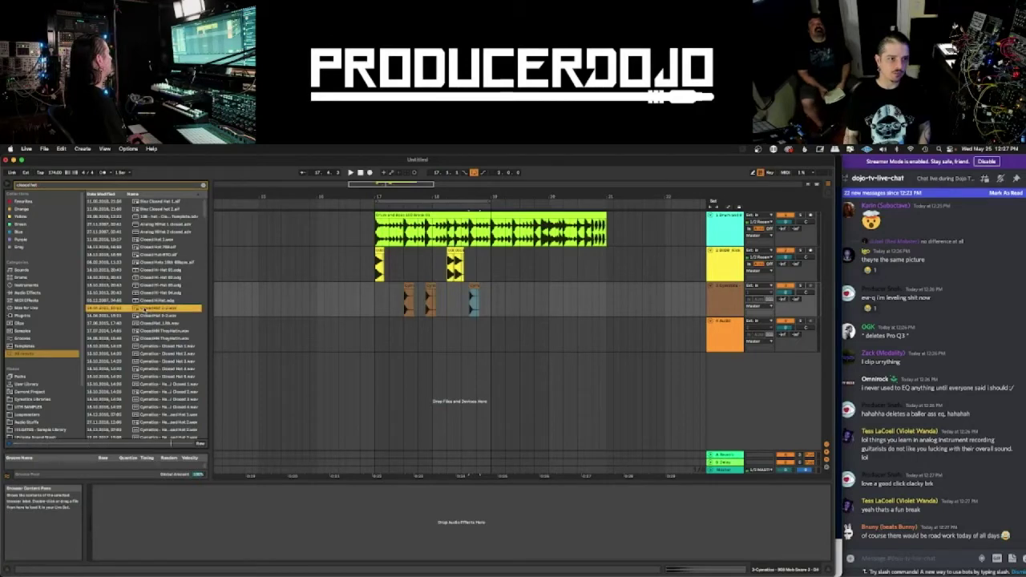
drag(139, 309, 385, 329)
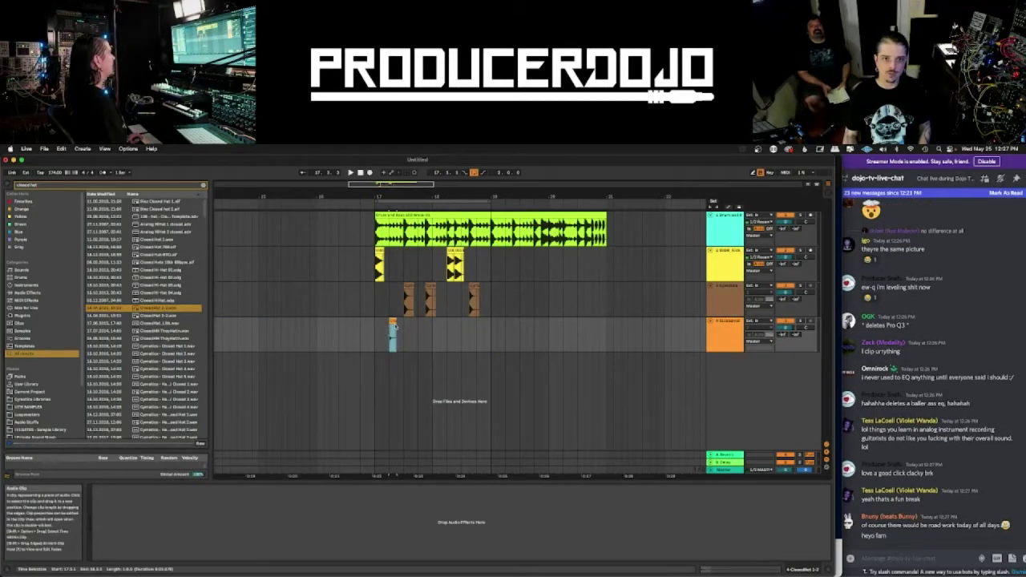
- Duplicate the closed hat into a run leading to the first snare, and add another run between the first and second snares
scroll(395, 325, up, 3)
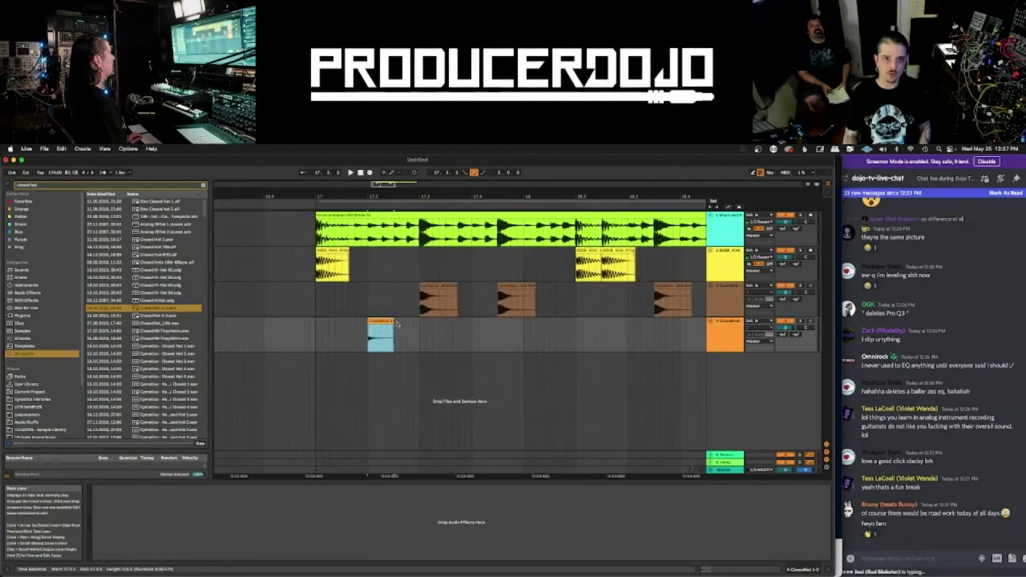
scroll(378, 324, left, 1)
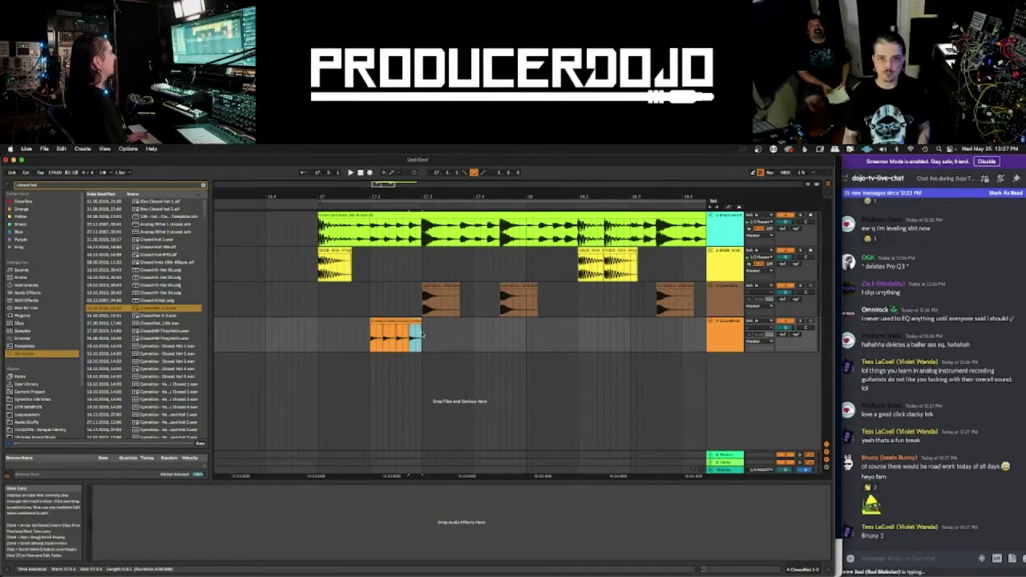
drag(415, 322, 441, 330)
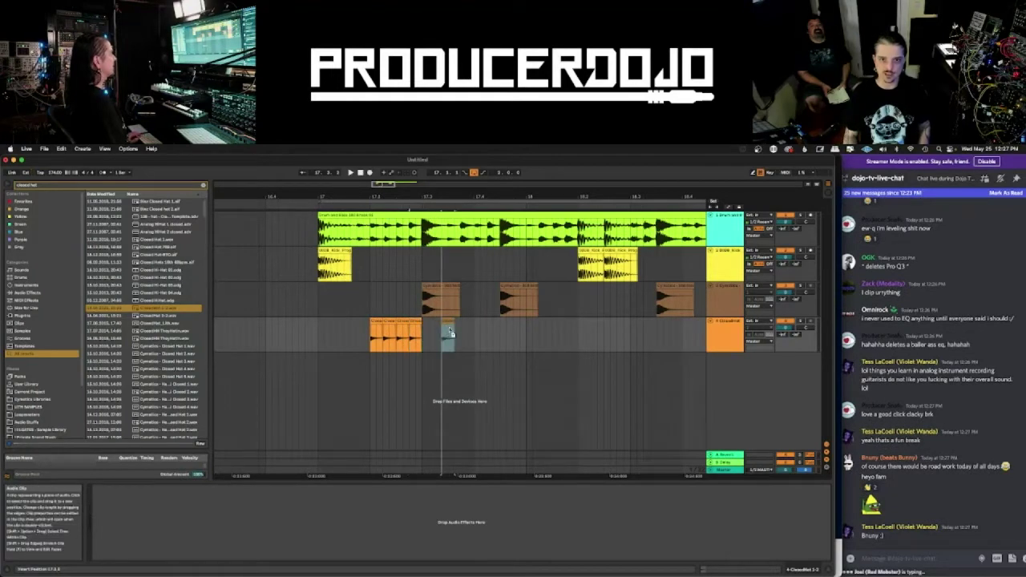
key(super+d)
key(super+d)
key(super+d)
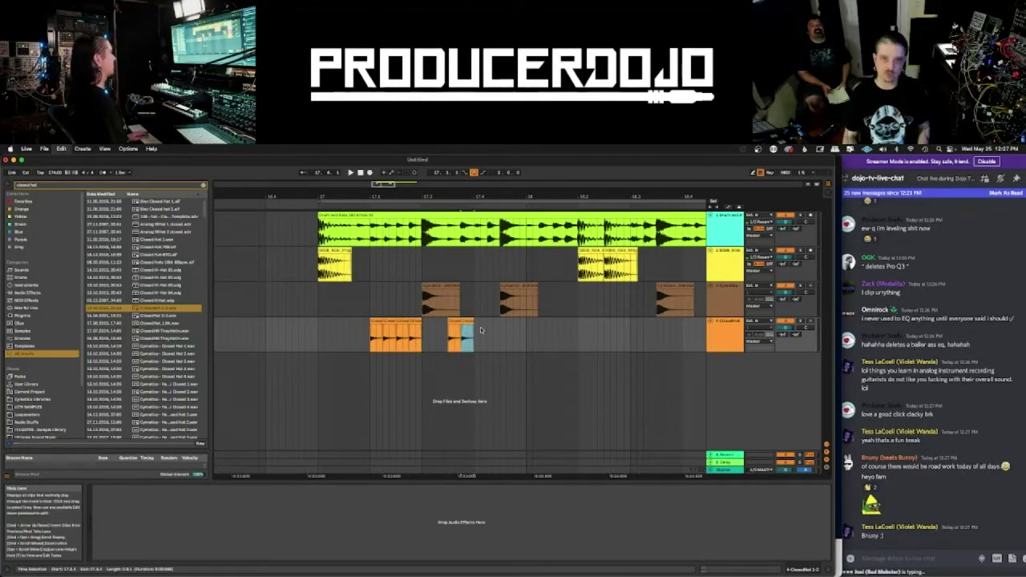
- Copy closed hats before and after the bar 18 kicks, and add one hat just ahead of the first run
drag(491, 331, 639, 322)
key(super+d)
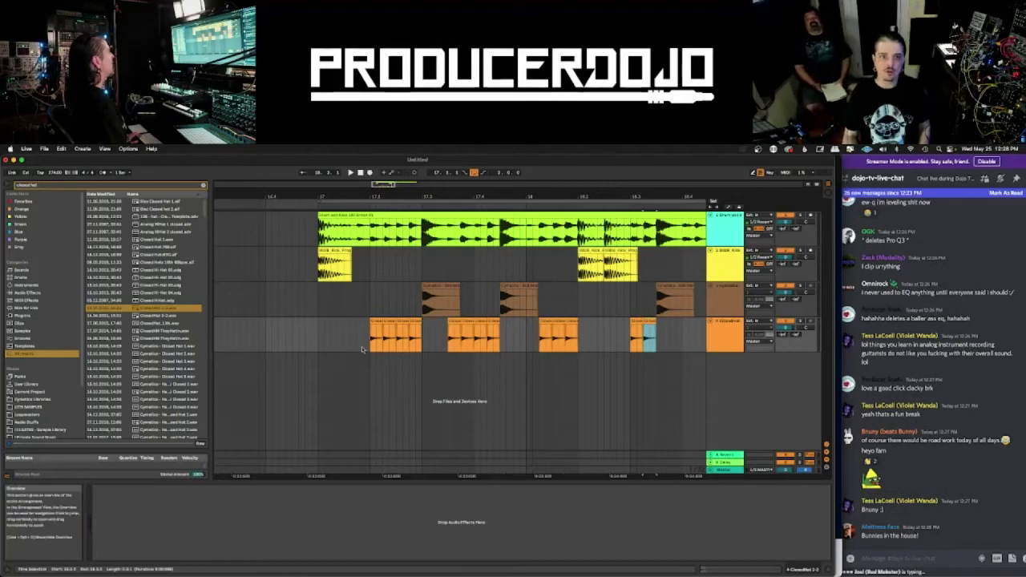
drag(648, 329, 361, 325)
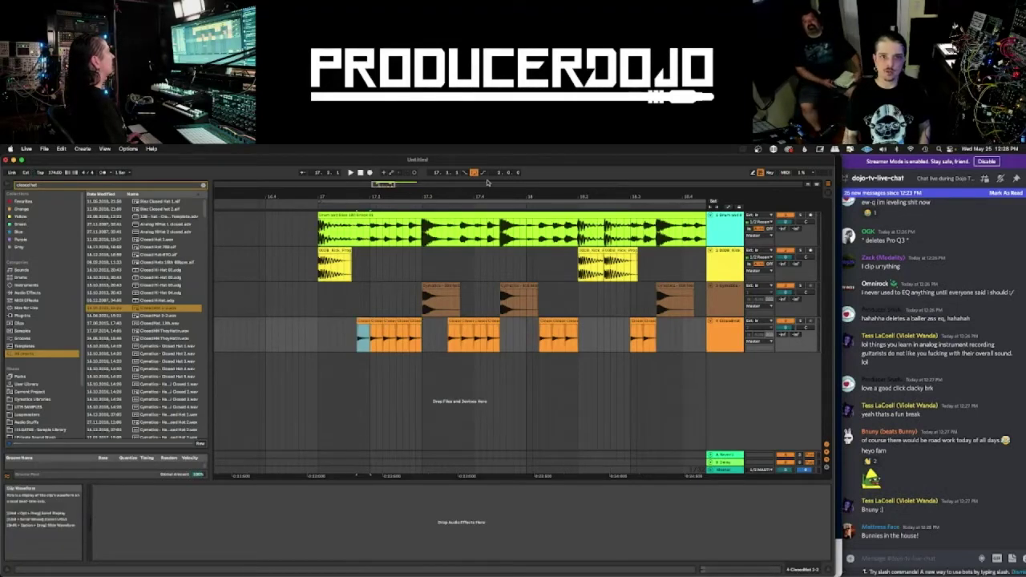
- Copy the closed hat after the bar 18 snare and duplicate it up to the start of bar 19
drag(483, 194, 359, 186)
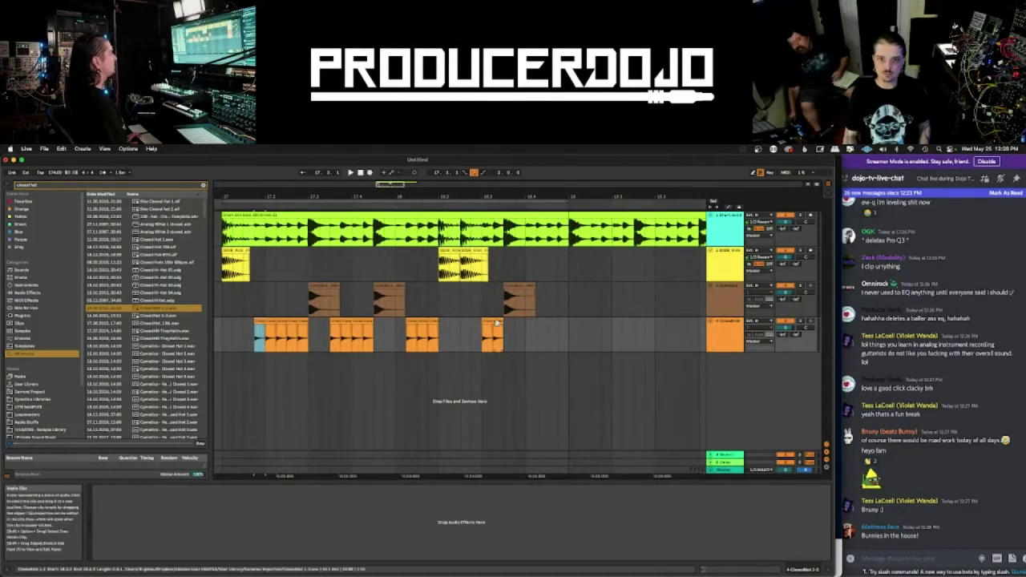
drag(498, 324, 528, 327)
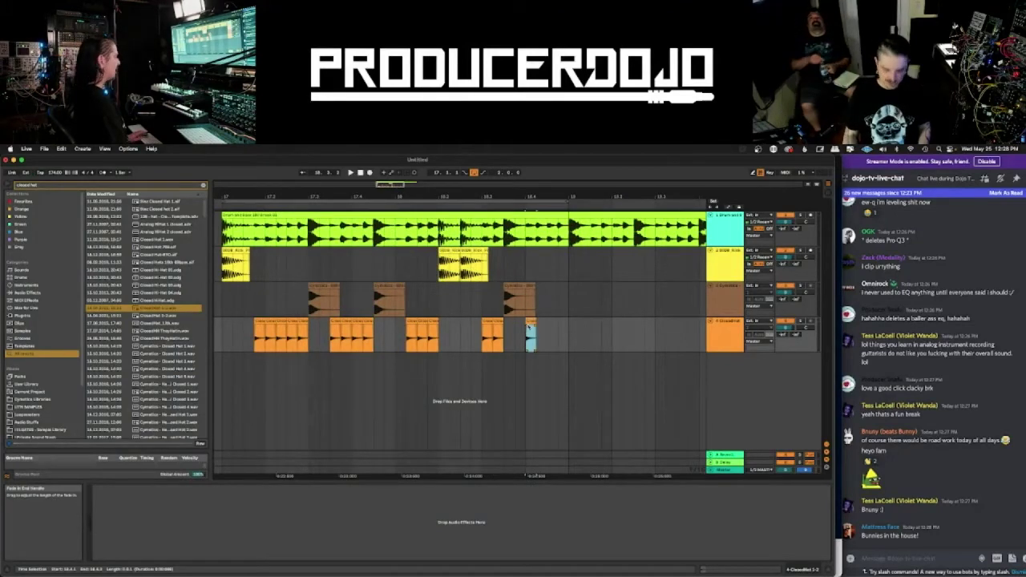
key(super+d)
key(super+d)
key(super+d)
scroll(496, 335, left, 3)
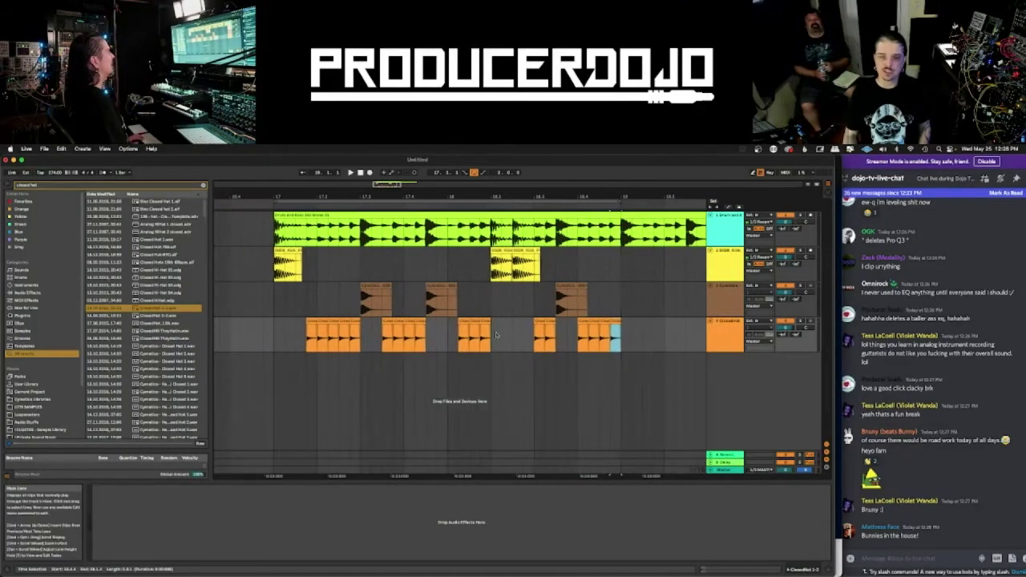
- Play the layered break, kick, snare and hats from bar 17
click(270, 235)
key(space)
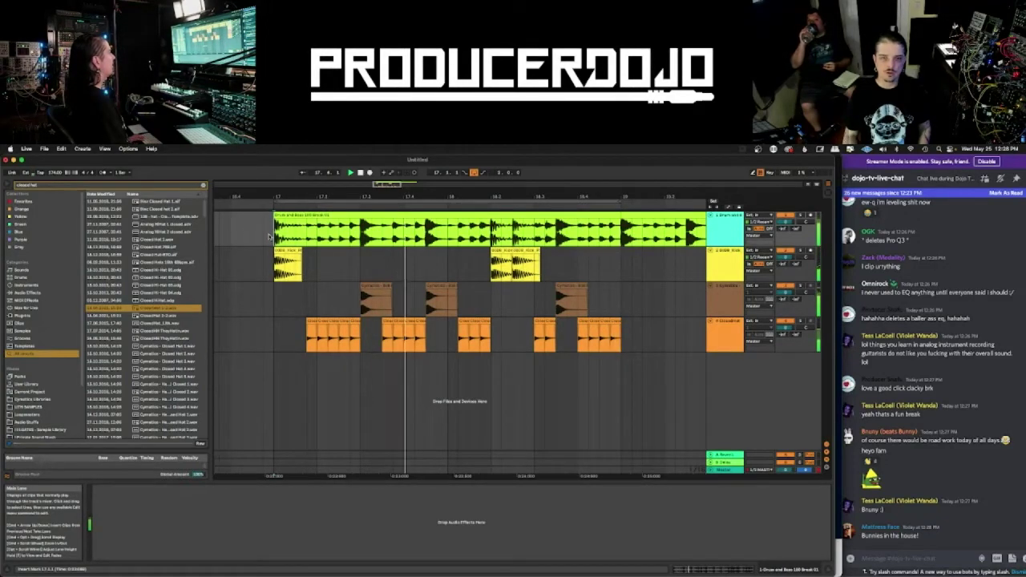
key(space)
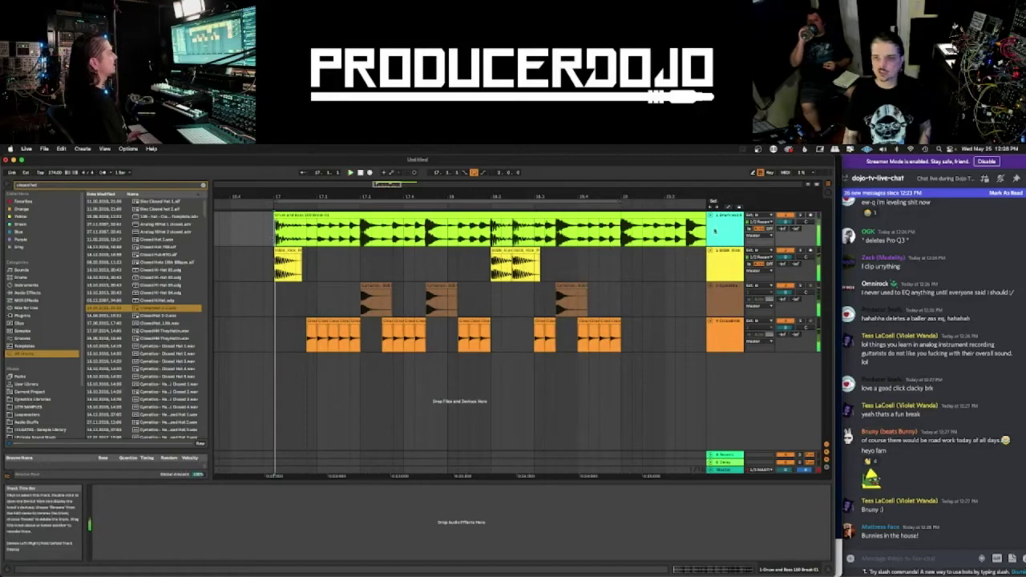
- Group the four drum tracks, name the group All Drums, and fold it
click(725, 335)
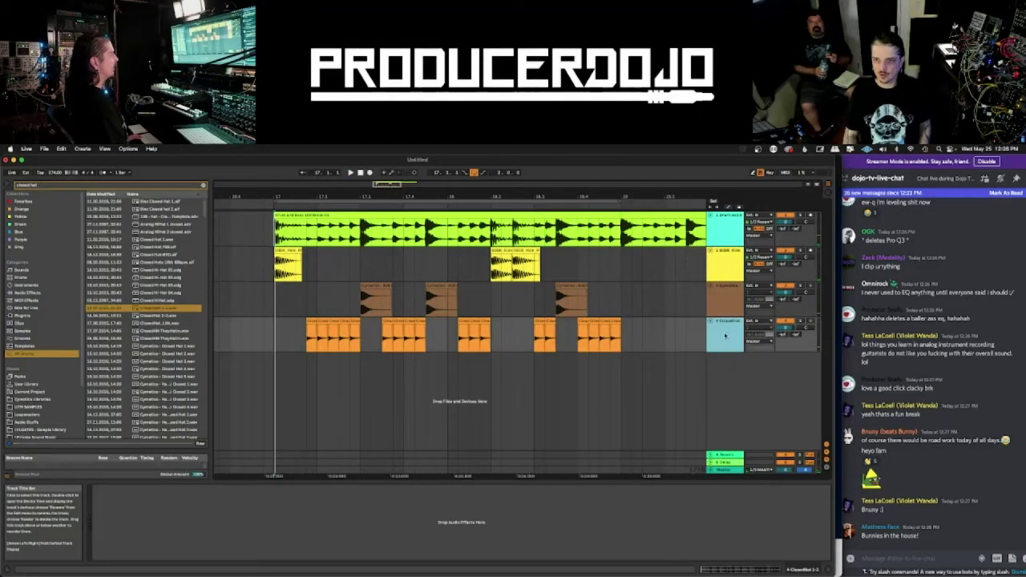
shift+click(735, 216)
key(super+g)
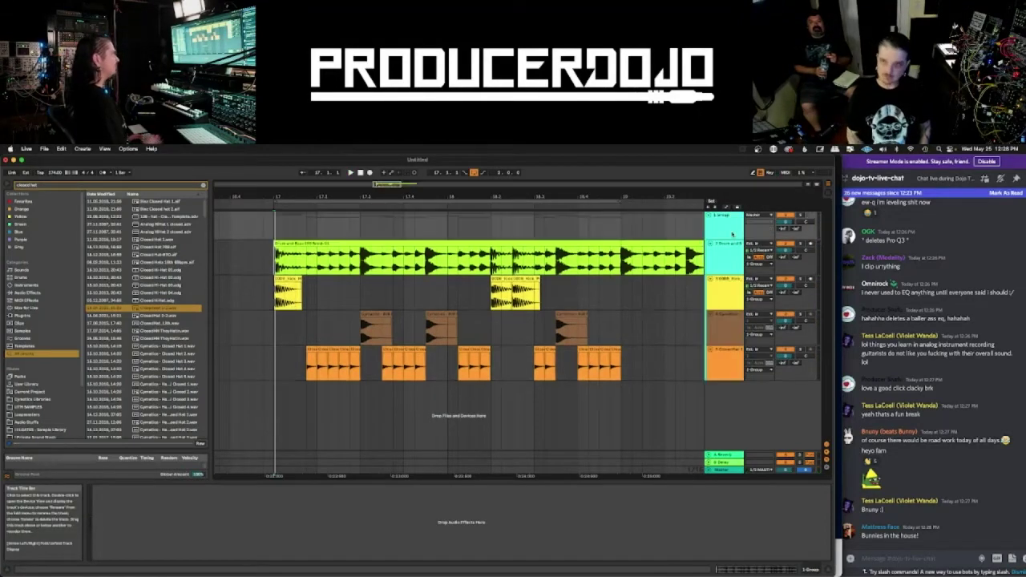
click(732, 227)
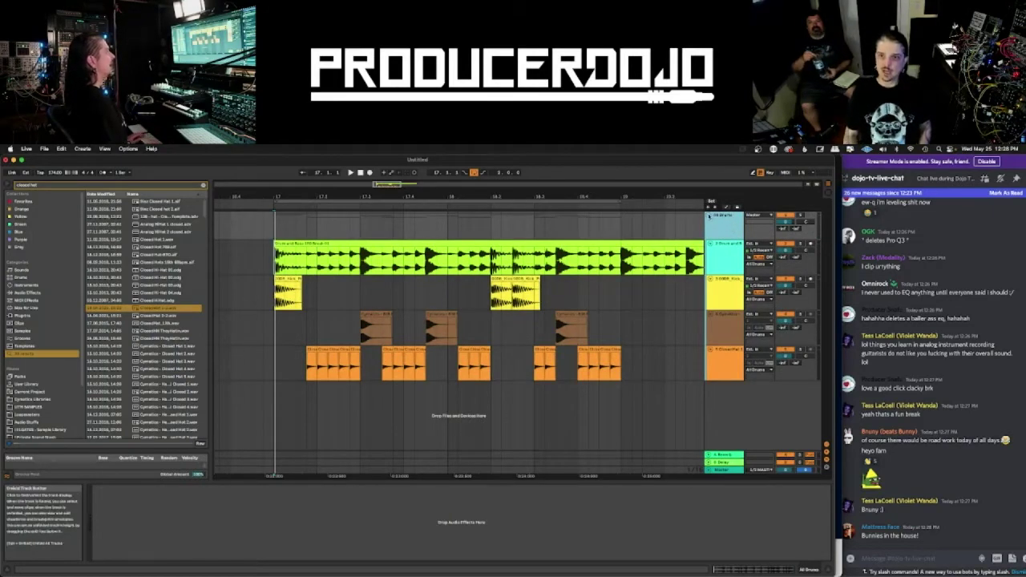
key(Left)
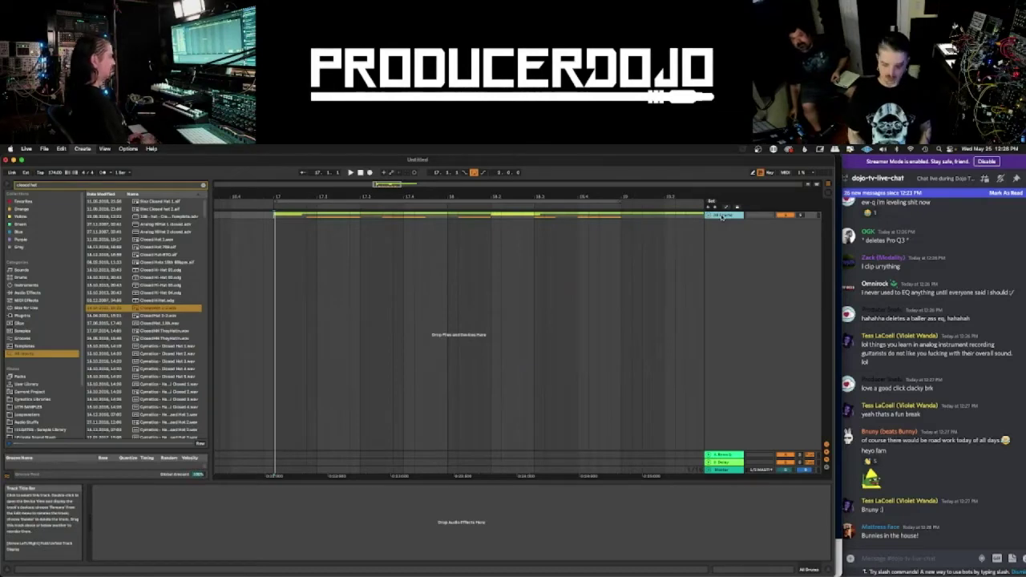
- Insert an audio track that takes its input from All Drums, arm it for recording, and unfold the drum group
key(super+t)
click(764, 224)
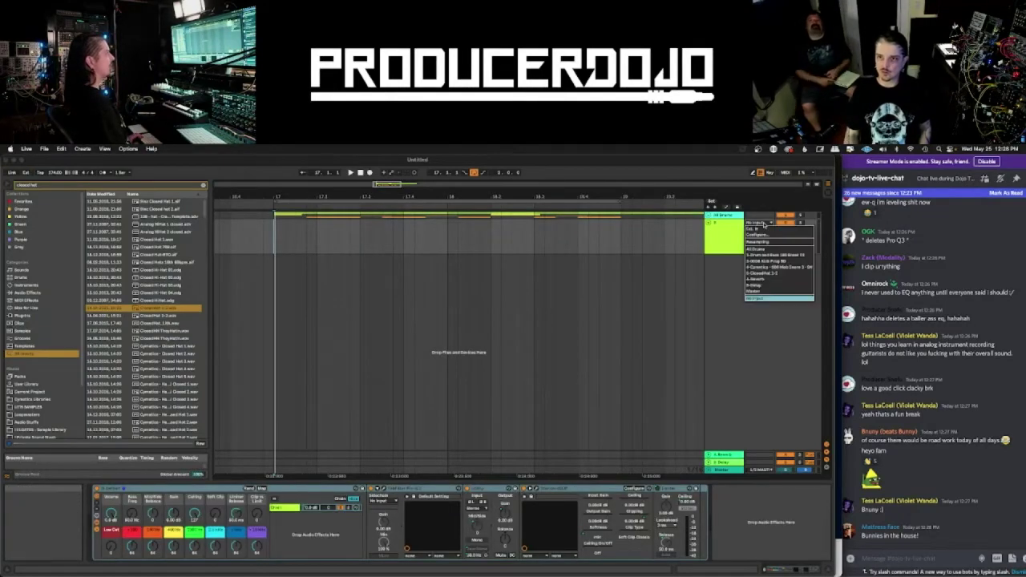
click(776, 249)
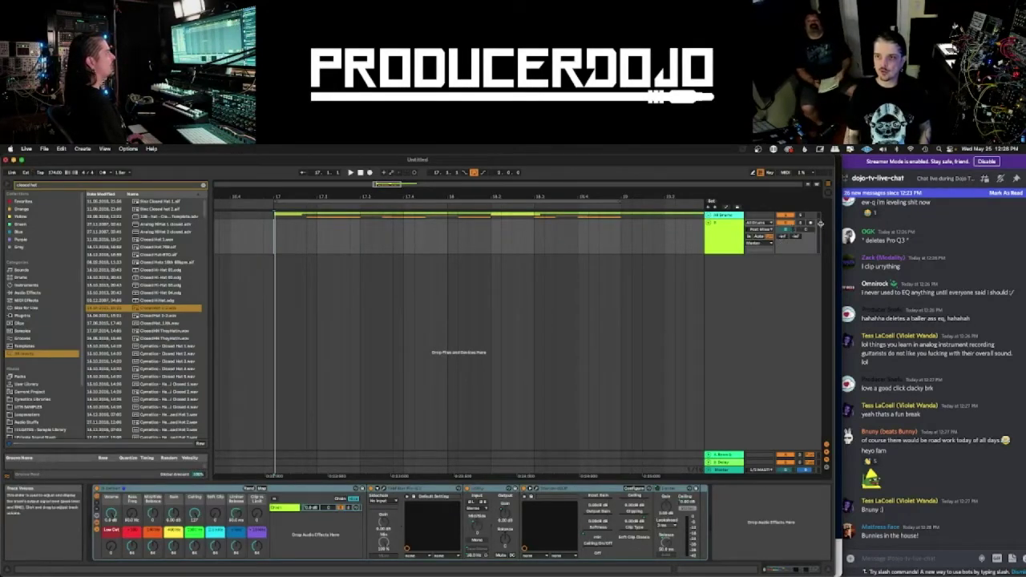
click(811, 222)
click(708, 215)
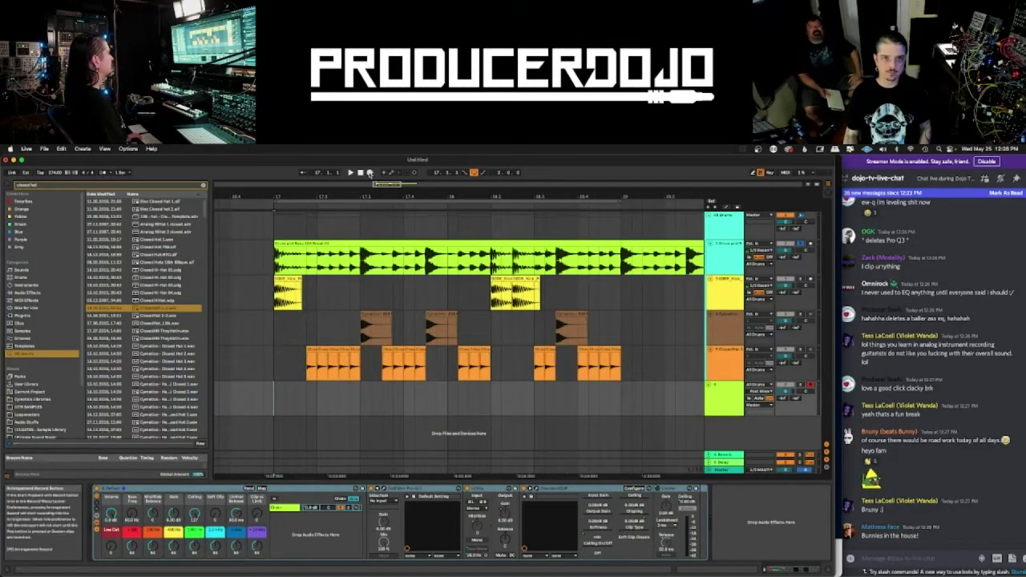
- Record the All Drums output onto the armed audio track from bar 17, and redo the take with the group volume lowered
click(370, 173)
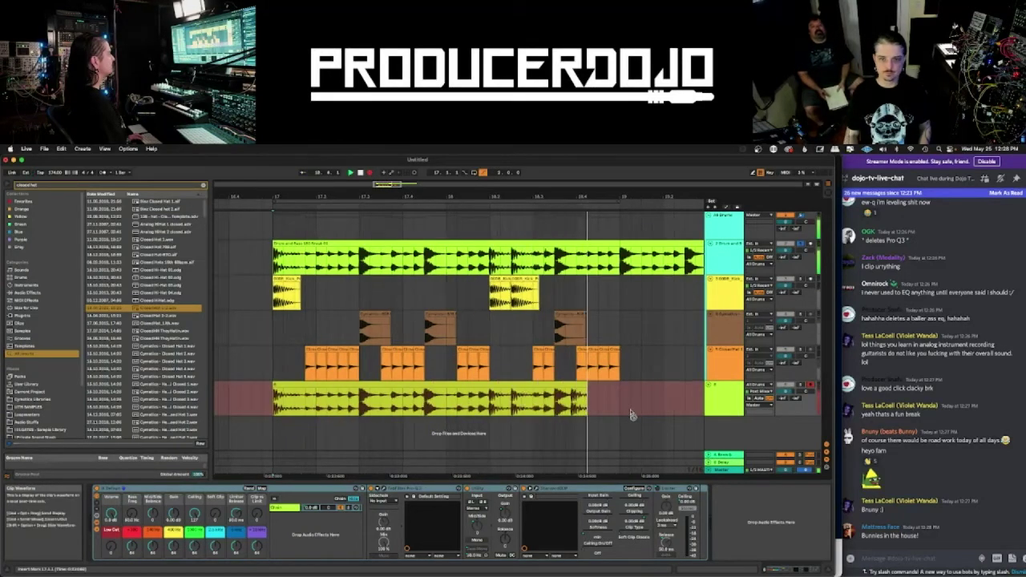
key(space)
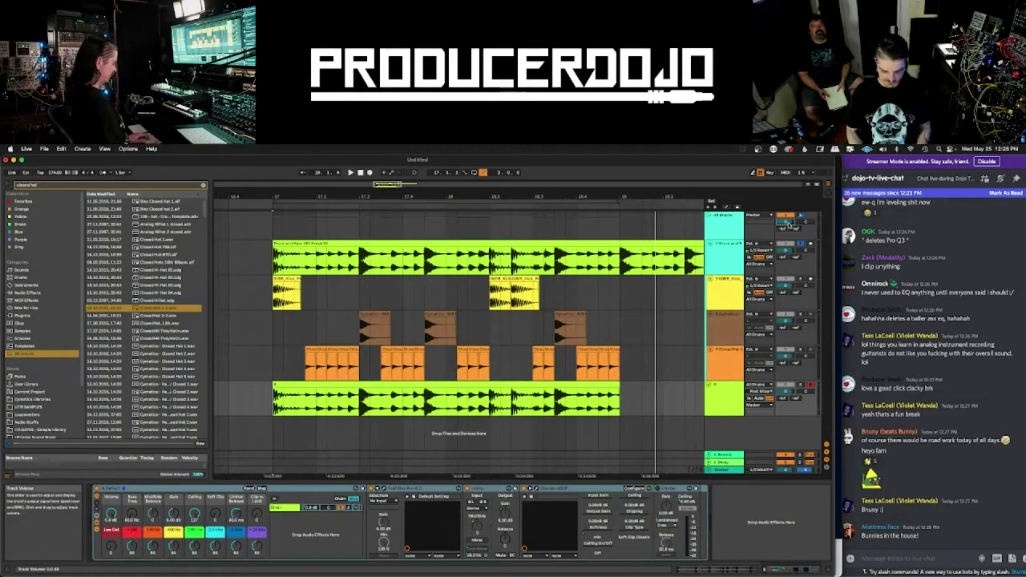
click(275, 398)
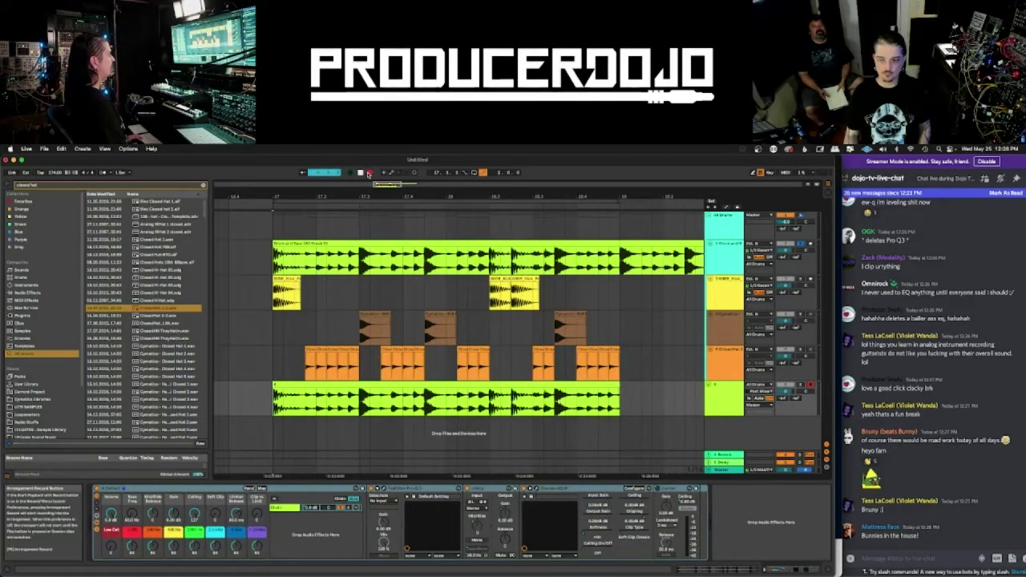
click(369, 173)
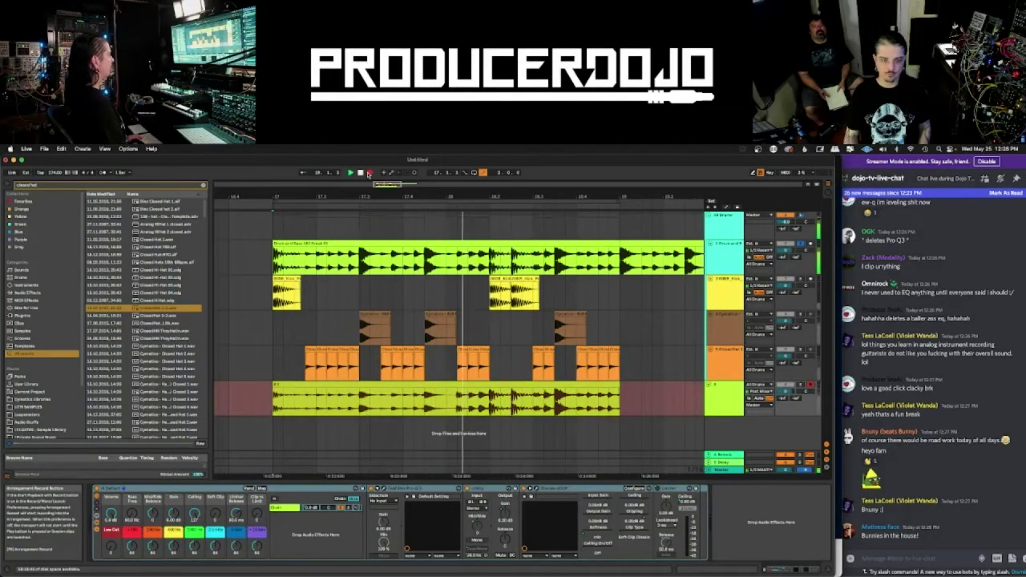
key(space)
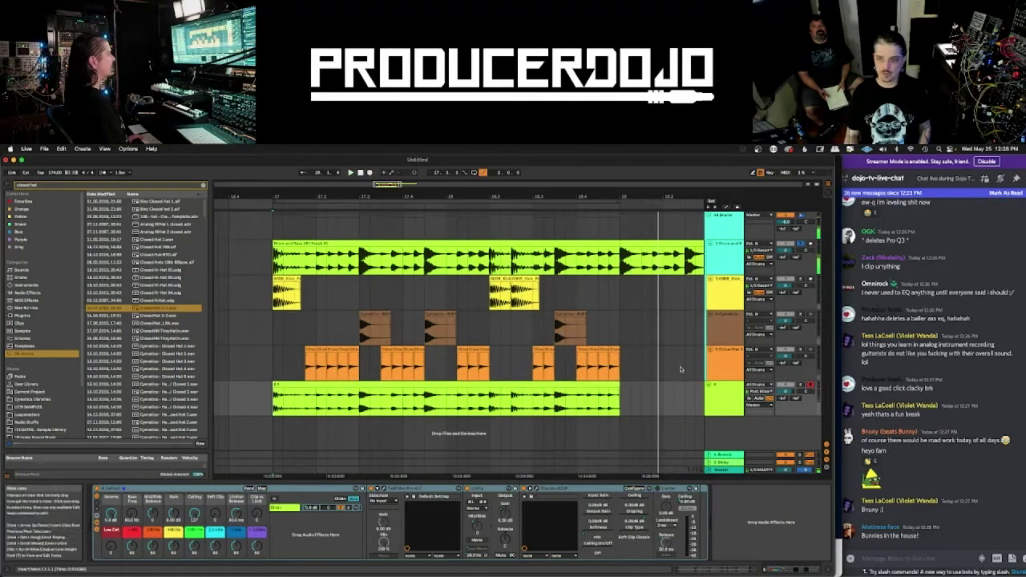
- Duplicate the resampling audio track and delete the recorded clip from the upper copy
right_click(716, 388)
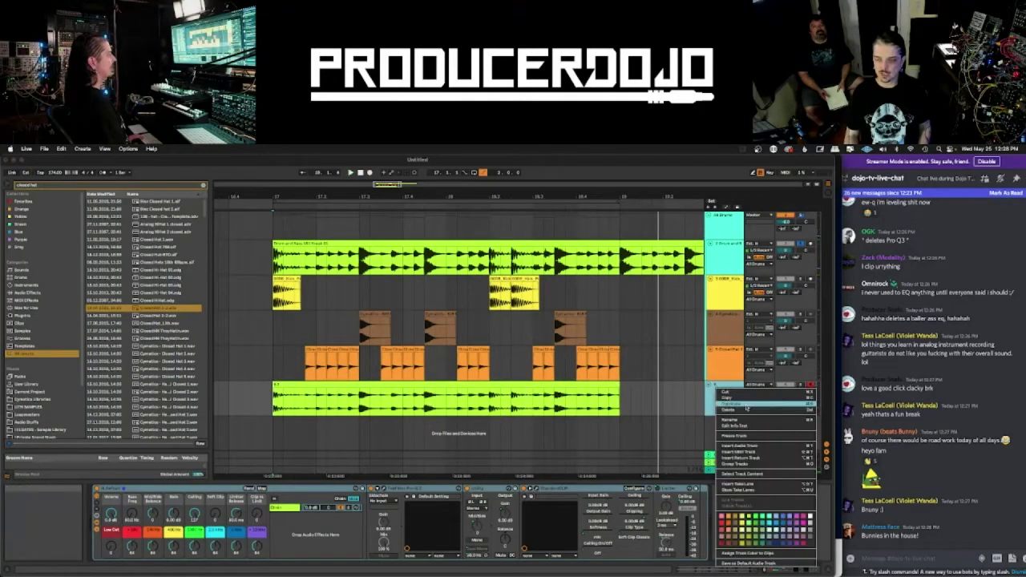
click(734, 410)
click(595, 384)
key(Delete)
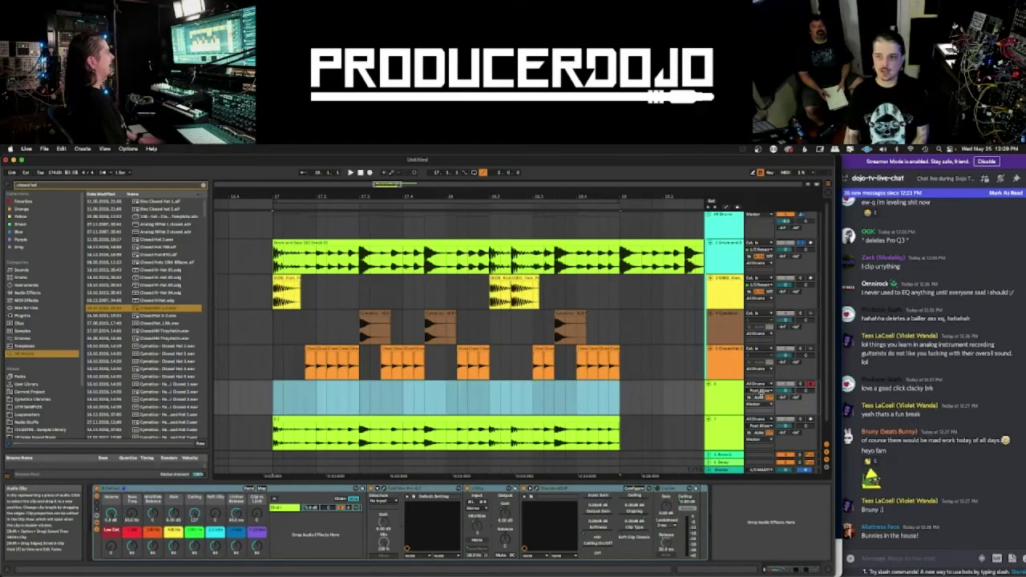
- Unsolo the break track and record the full drum group onto the emptied audio track from bar 17
click(800, 243)
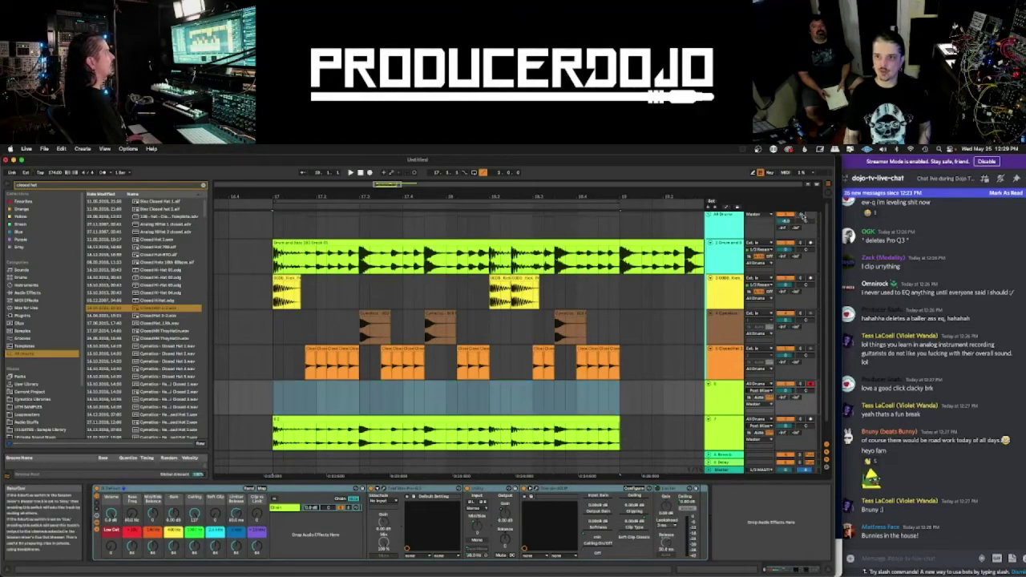
click(270, 389)
key(space)
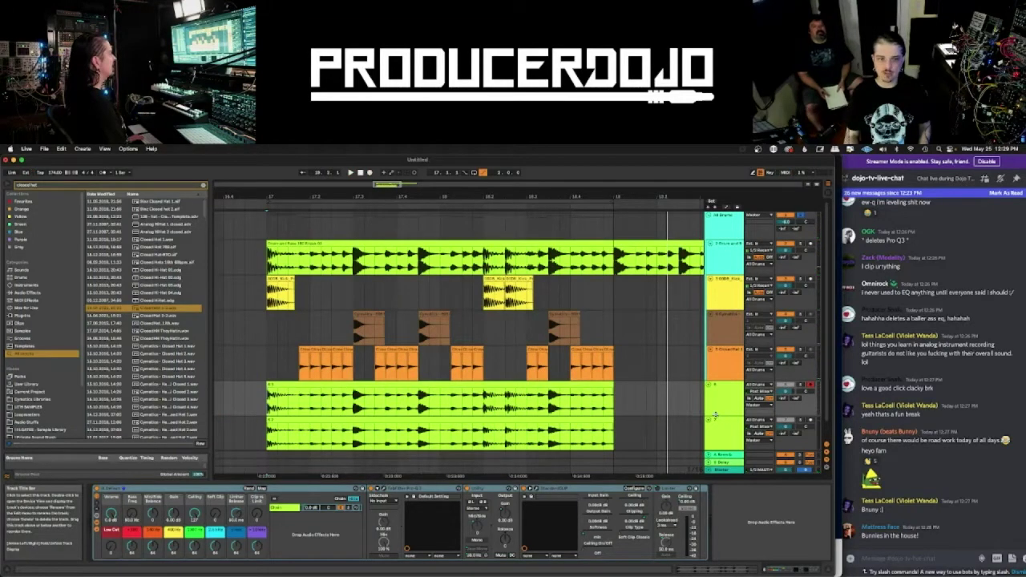
- Enlarge the upper resampled track and examine the full drum recording's waveform against the break-only recording, up close around bar 17
drag(716, 415, 716, 485)
scroll(483, 314, down, 5)
scroll(482, 314, left, 2)
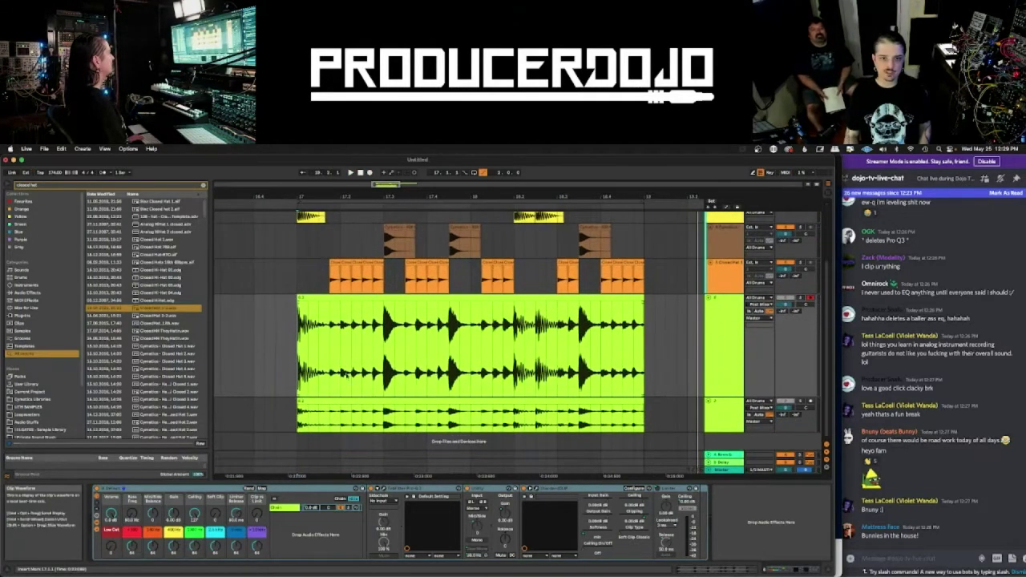
scroll(331, 292, left, 1)
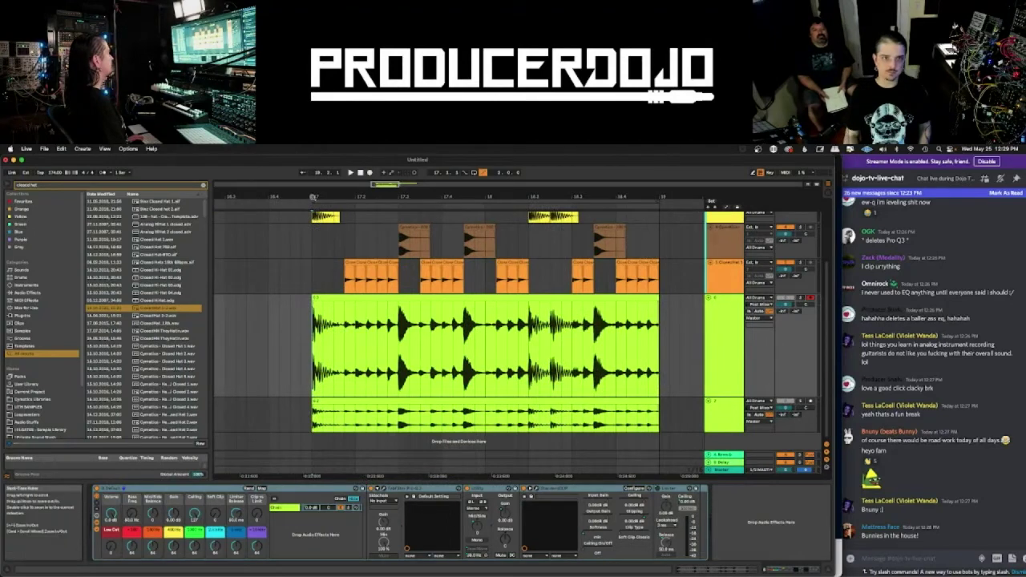
drag(312, 197, 303, 297)
scroll(332, 271, left, 1)
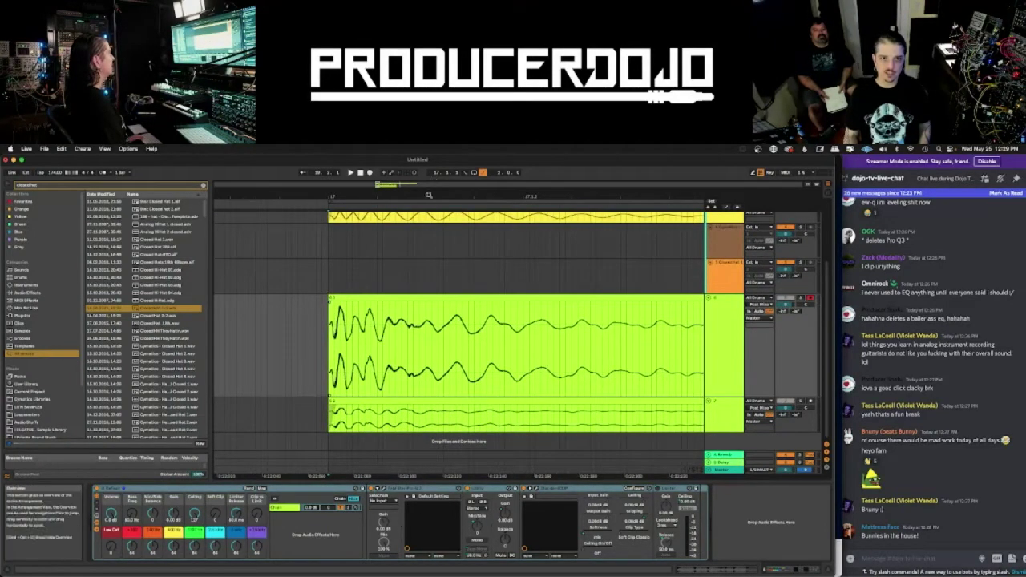
scroll(429, 294, down, 1)
scroll(429, 294, up, 2)
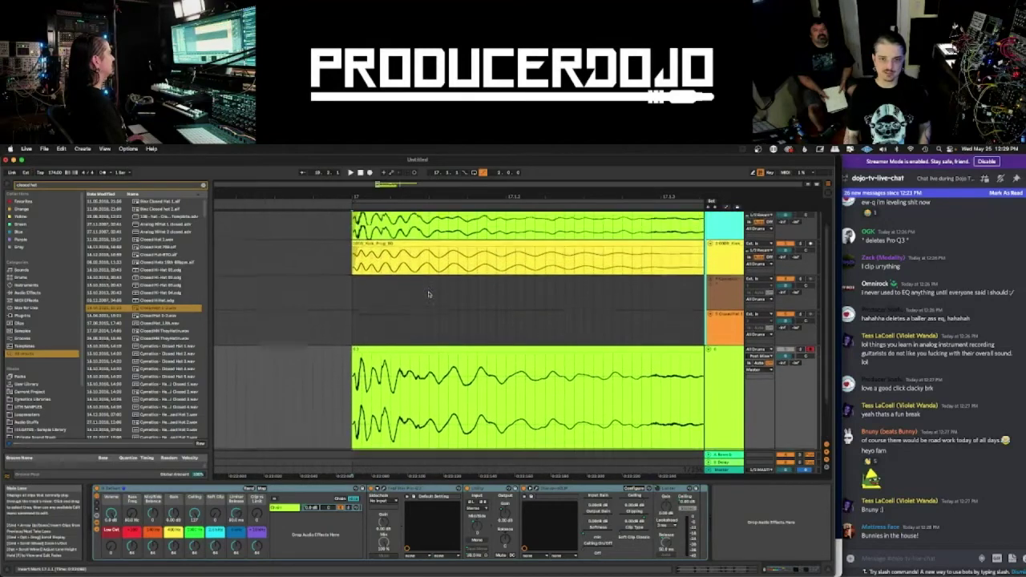
scroll(429, 294, down, 2)
drag(437, 196, 437, 163)
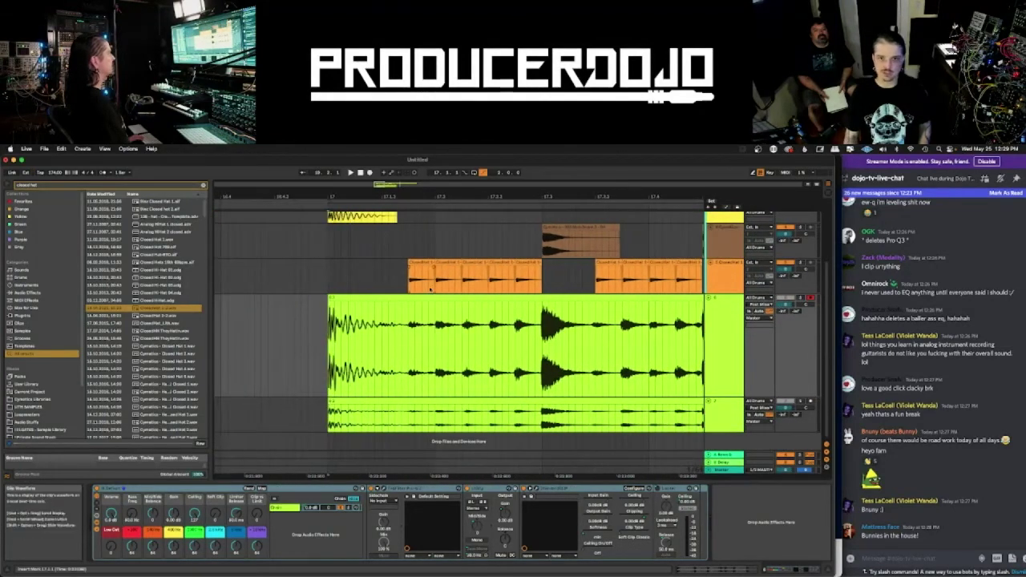
drag(586, 193, 391, 115)
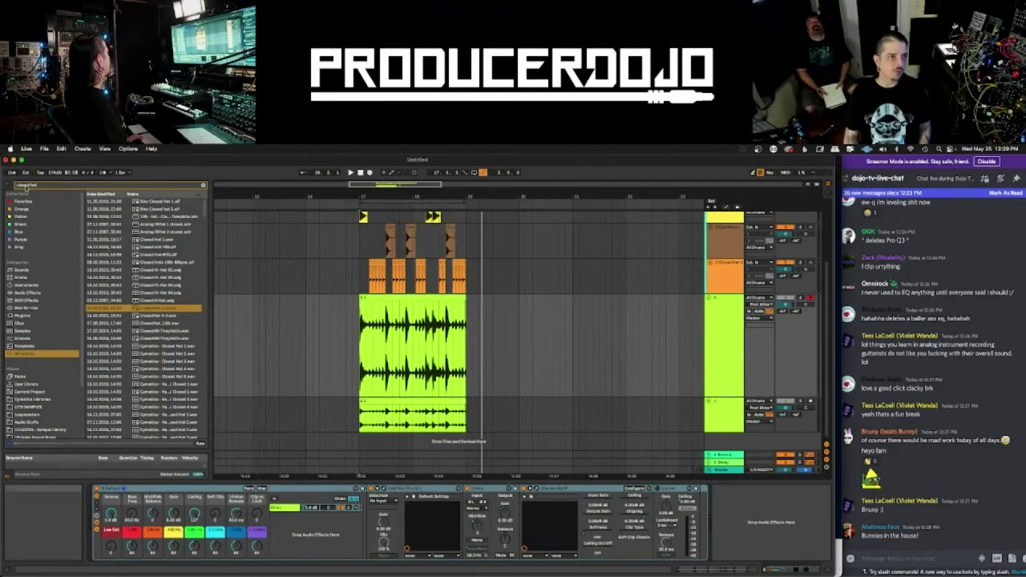
- Search the browser for "bass loop", audition several results, and place the 174 BPM bass loop on the upper resampling track at bar 20
double_click(34, 186)
text(bass)
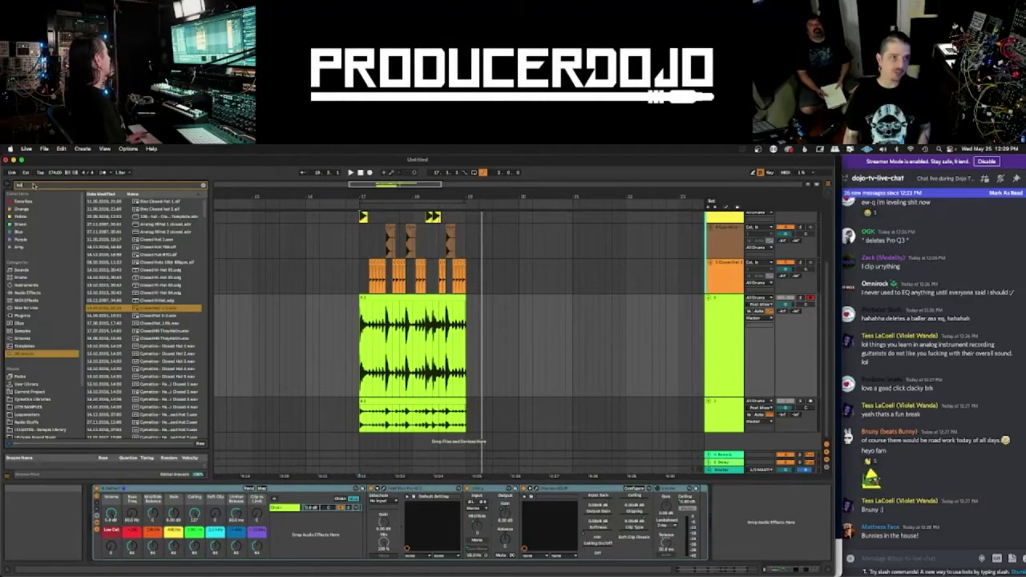
text( loops)
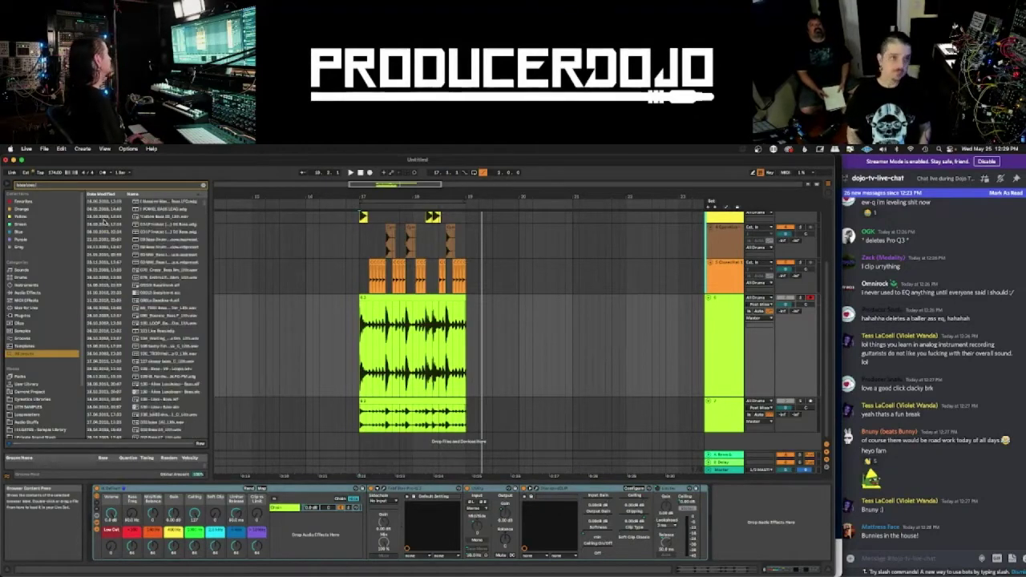
click(173, 254)
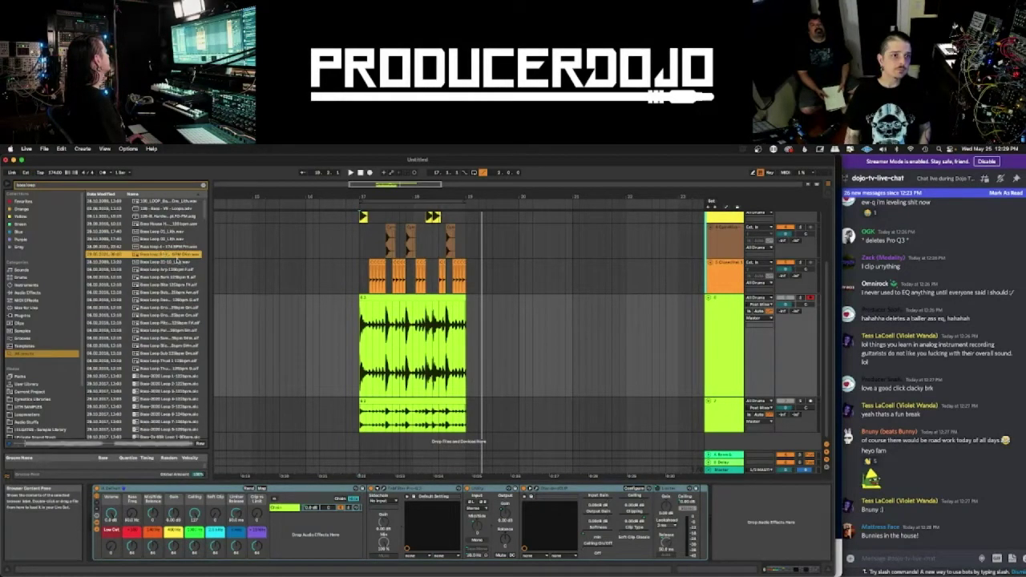
click(174, 247)
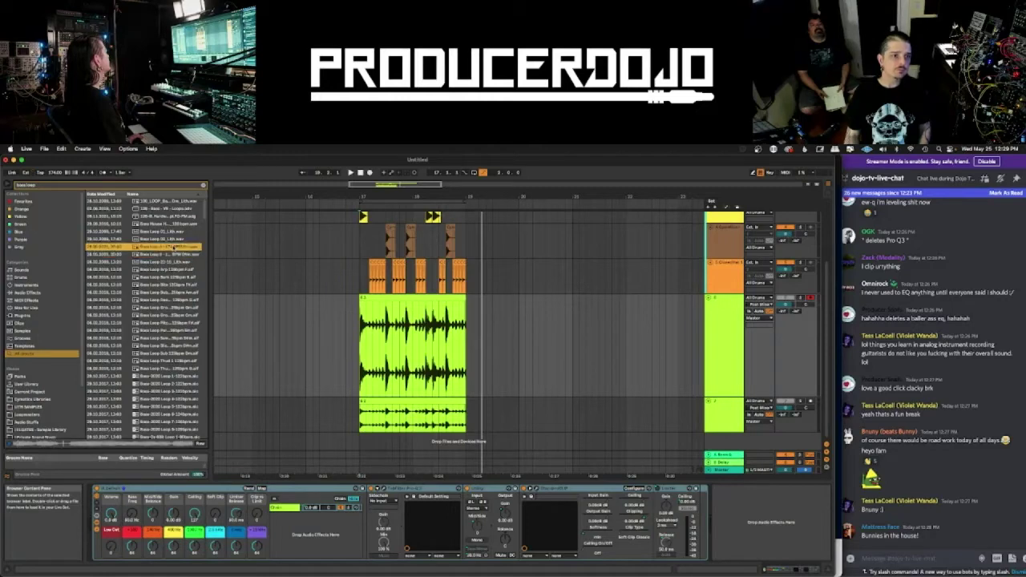
click(170, 239)
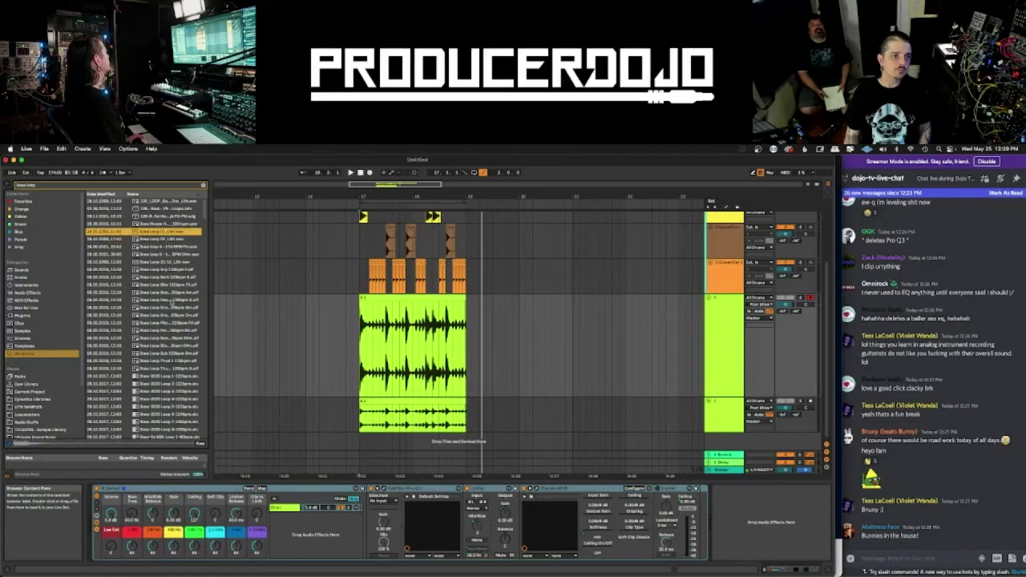
click(165, 270)
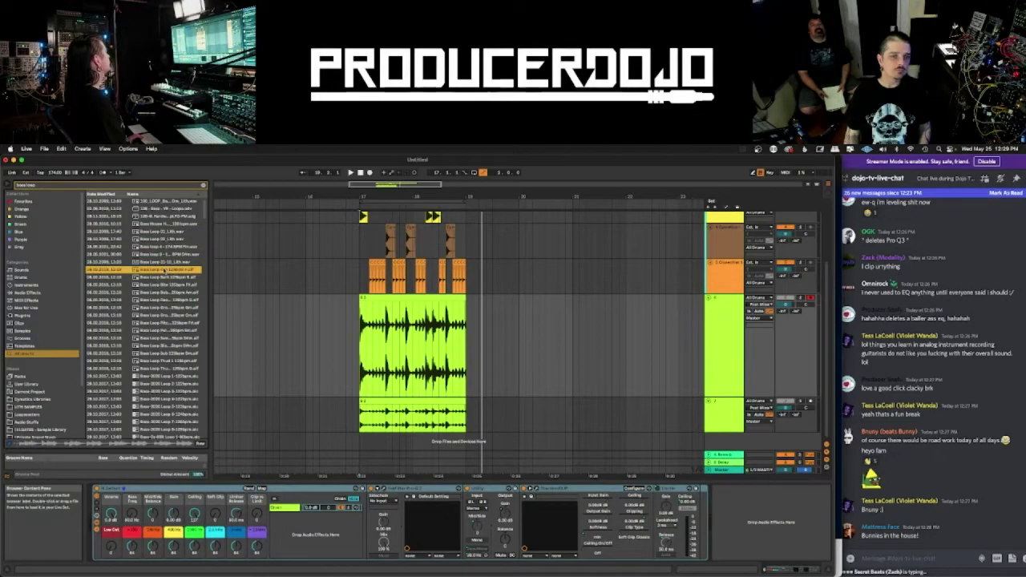
click(161, 285)
click(163, 257)
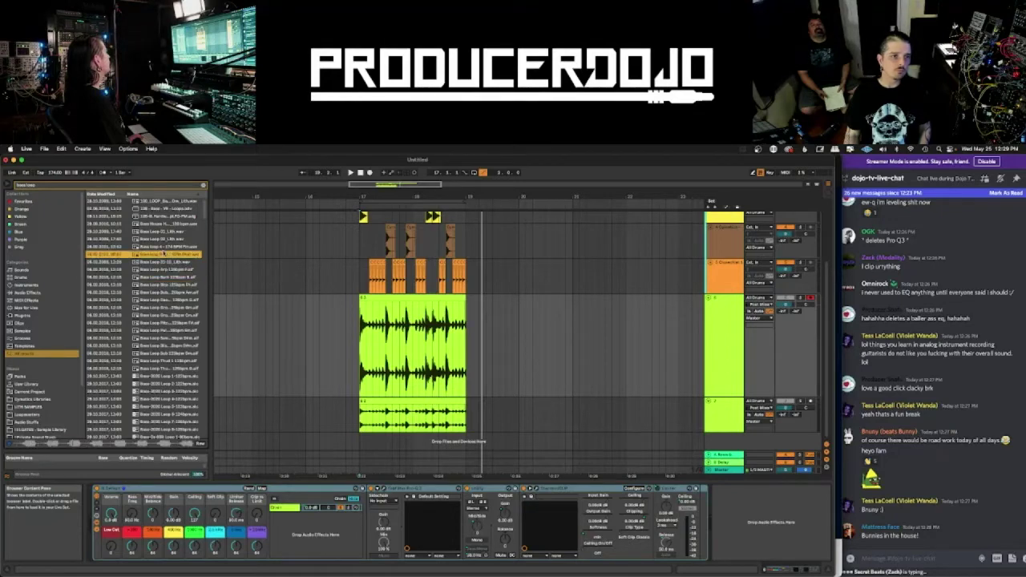
click(164, 247)
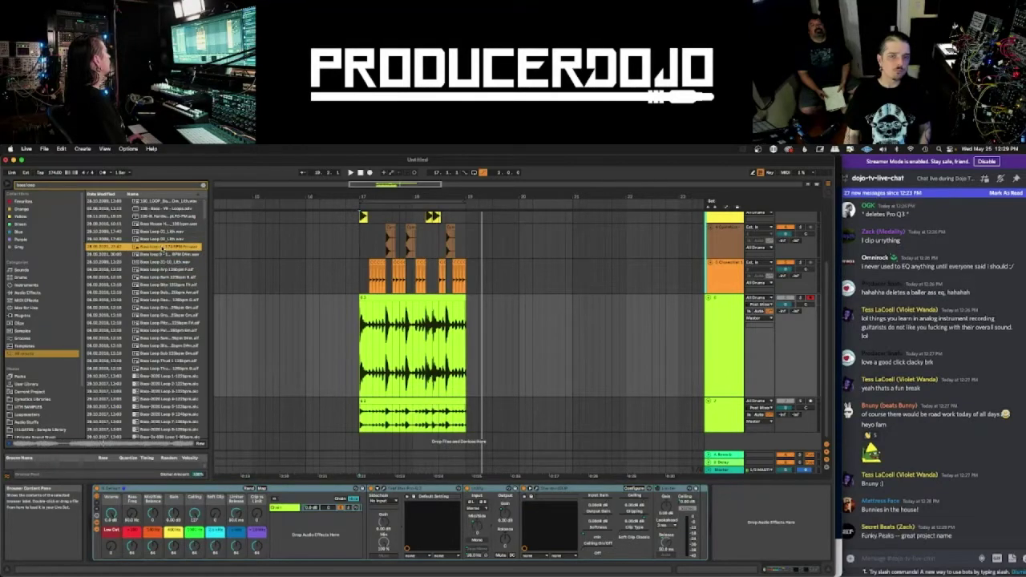
drag(163, 249, 521, 348)
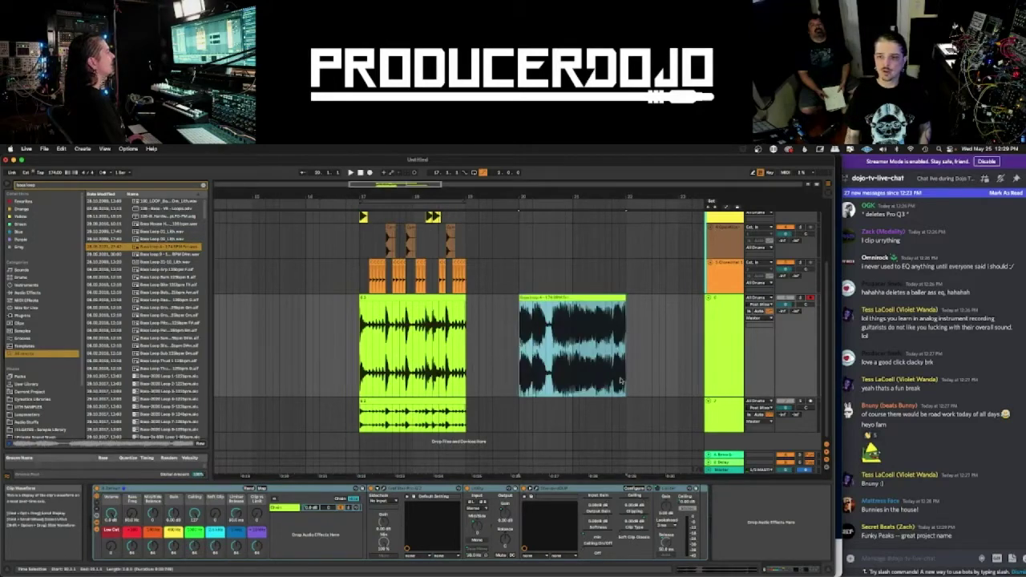
- Search the browser for "guitar loop", audition several results, and place a Cymatics guitar loop on the lower resampling track at bar 20
click(27, 188)
text(guit)
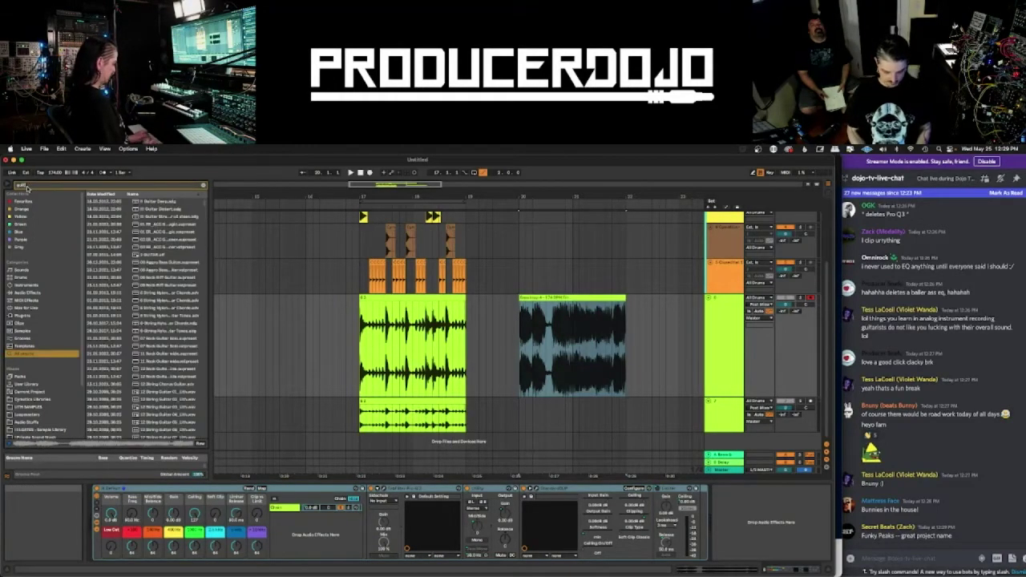
text(ar loop)
click(163, 217)
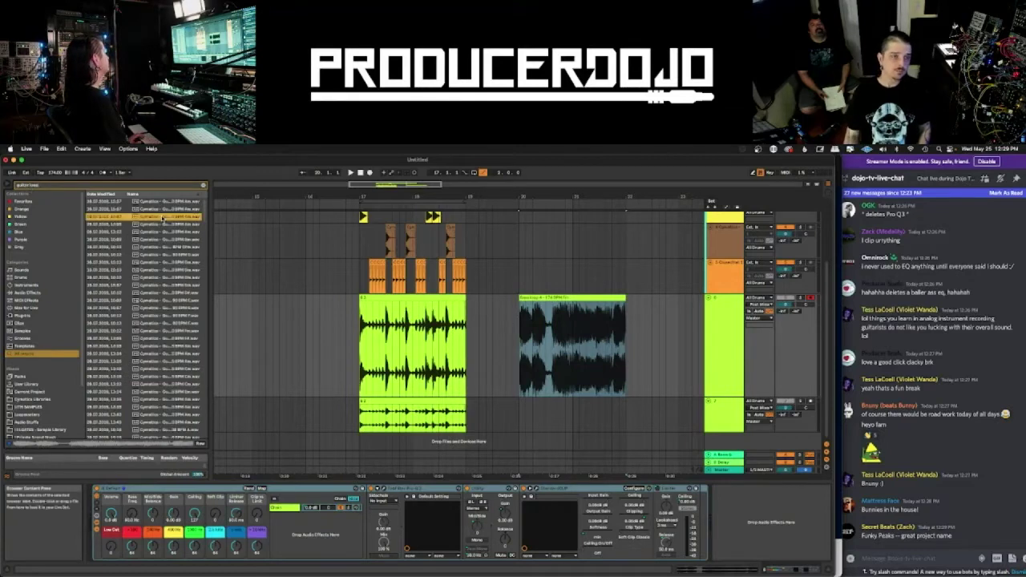
click(164, 232)
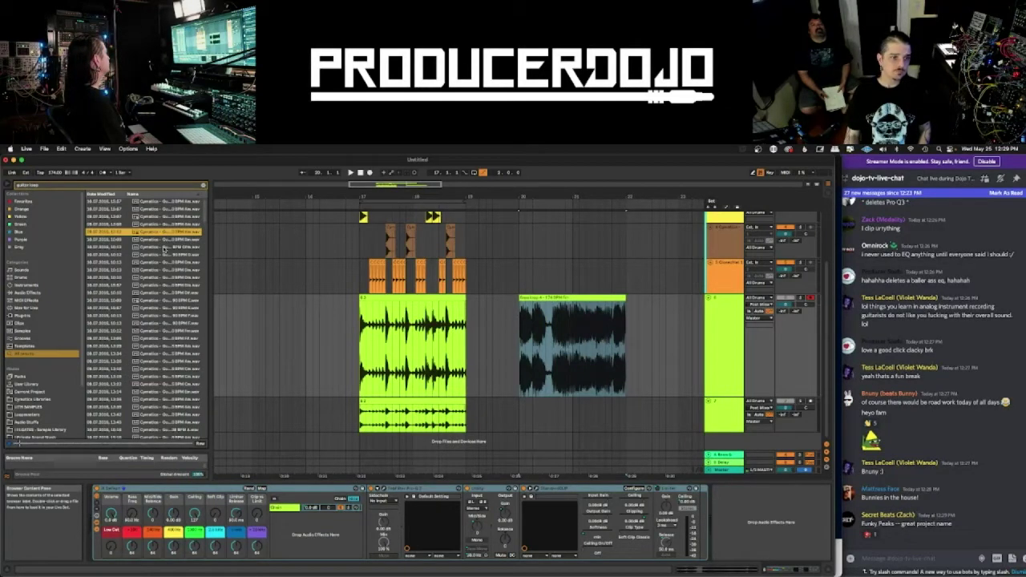
click(170, 277)
scroll(175, 363, down, 15)
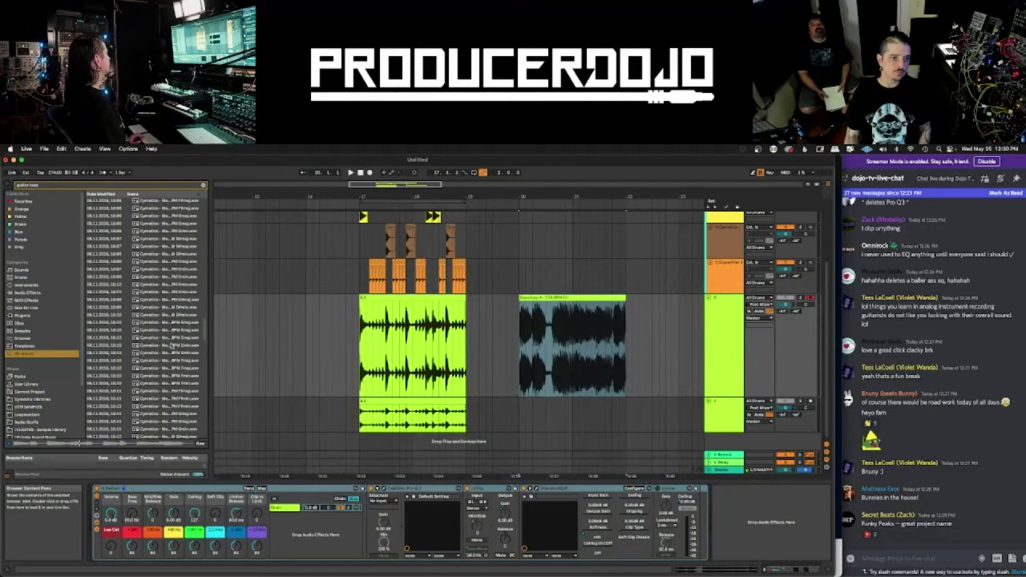
scroll(171, 343, up, 5)
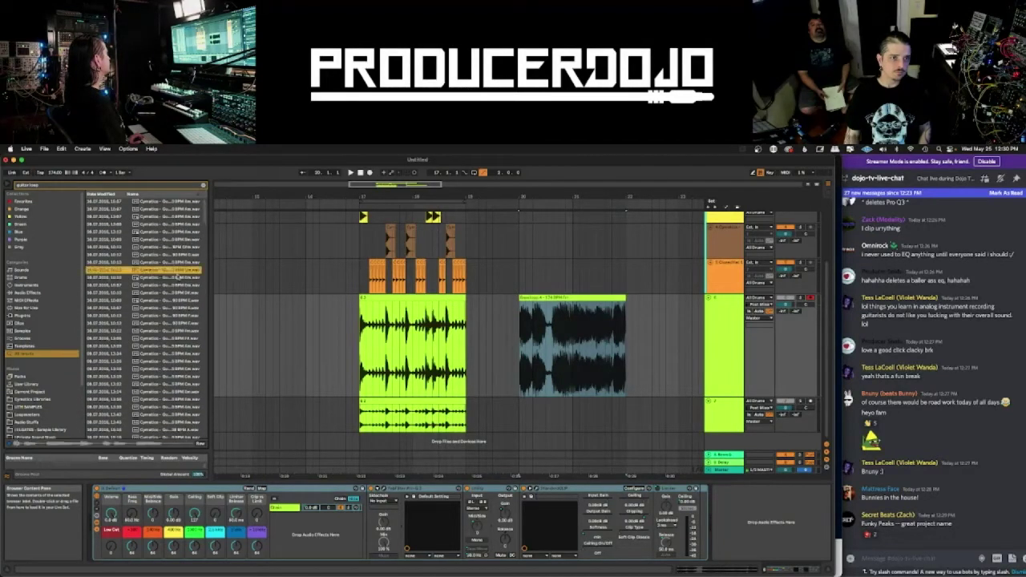
drag(170, 273, 653, 400)
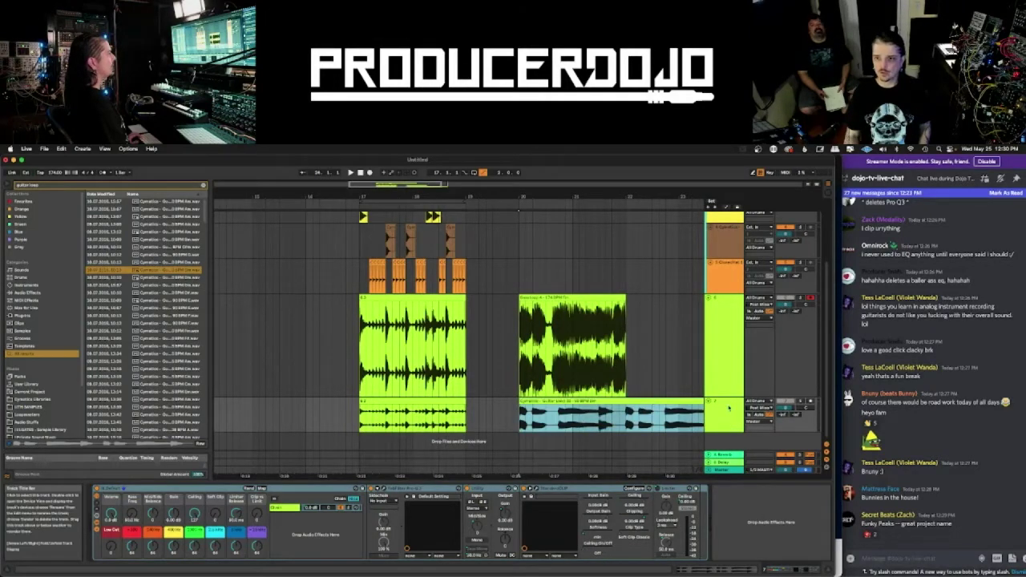
- Move the bass and guitar loop clips together up to the snare and closed hat tracks, keeping them at bar 20
click(736, 314)
click(634, 400)
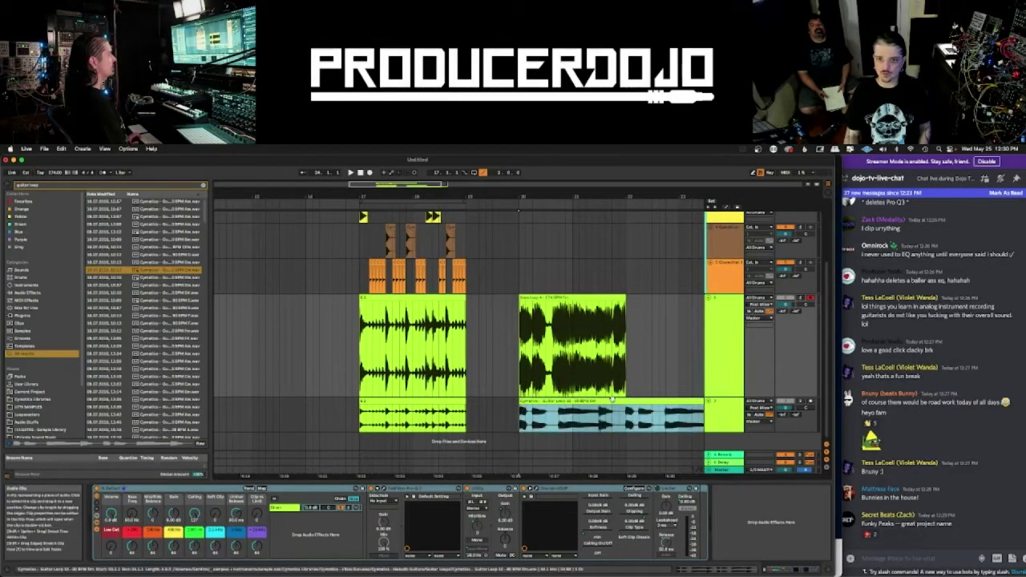
shift+click(576, 298)
drag(576, 297, 578, 248)
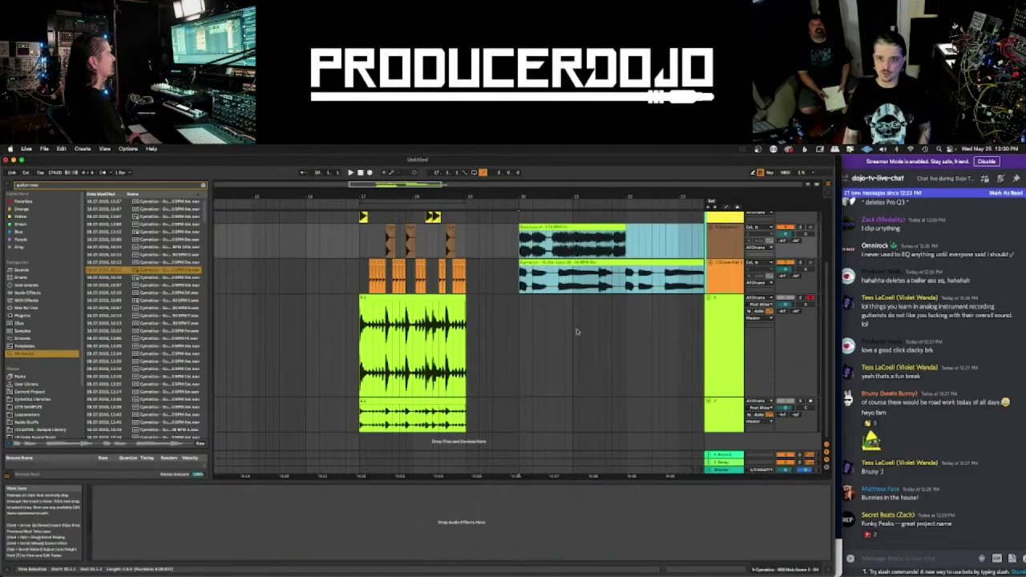
- Play the bass and guitar loops together from bar 20, and return the insert marker near their start
click(518, 332)
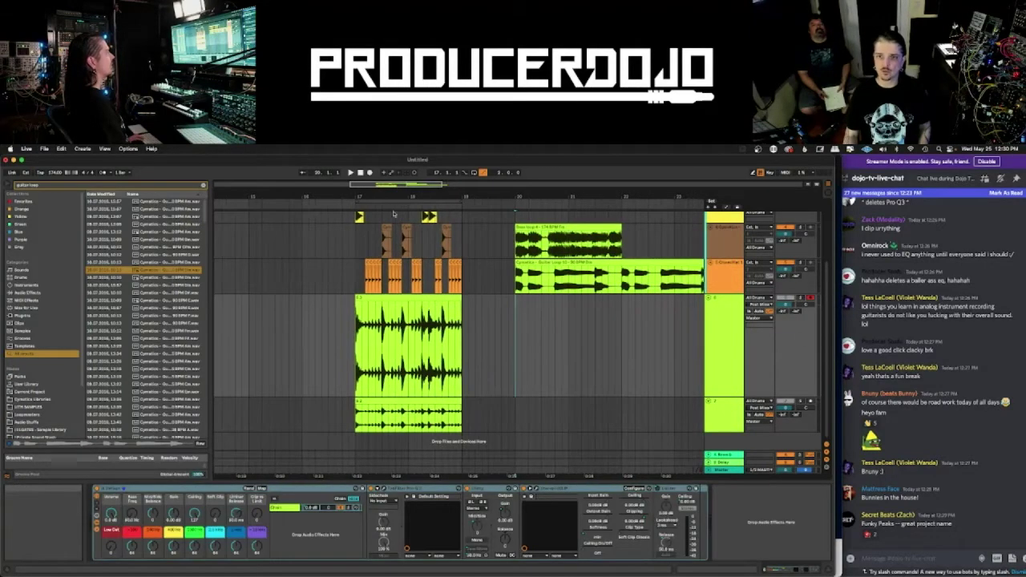
key(space)
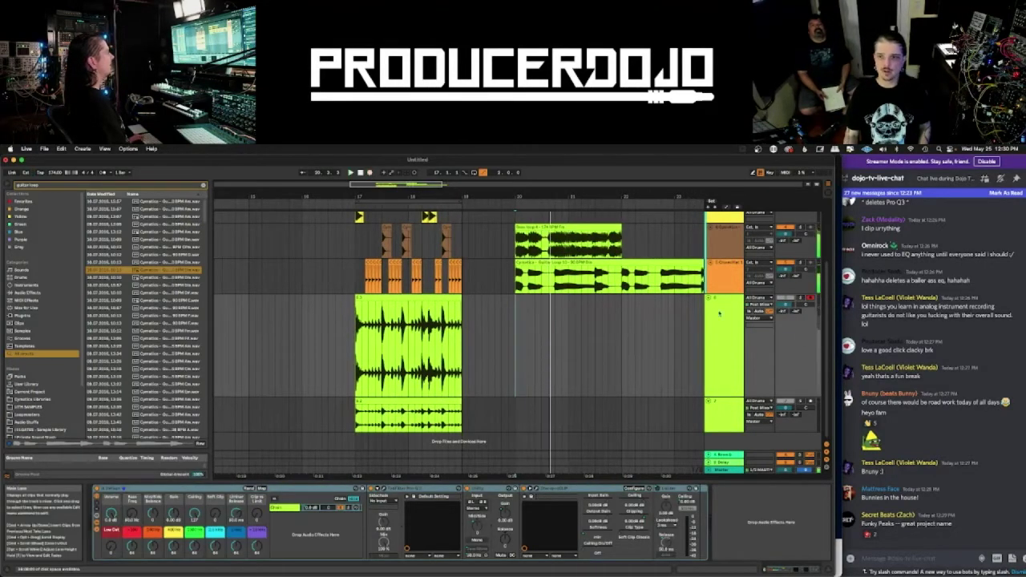
key(space)
click(508, 304)
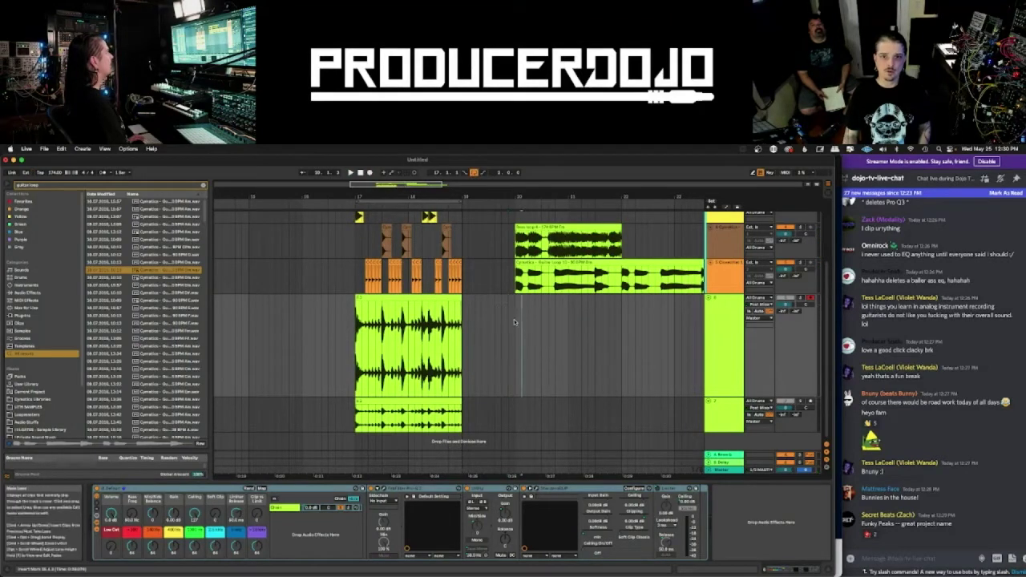
- Record the layered bass and guitar loops from bar 20 onto the upper resampling track, stopping after a little over two bars
click(350, 172)
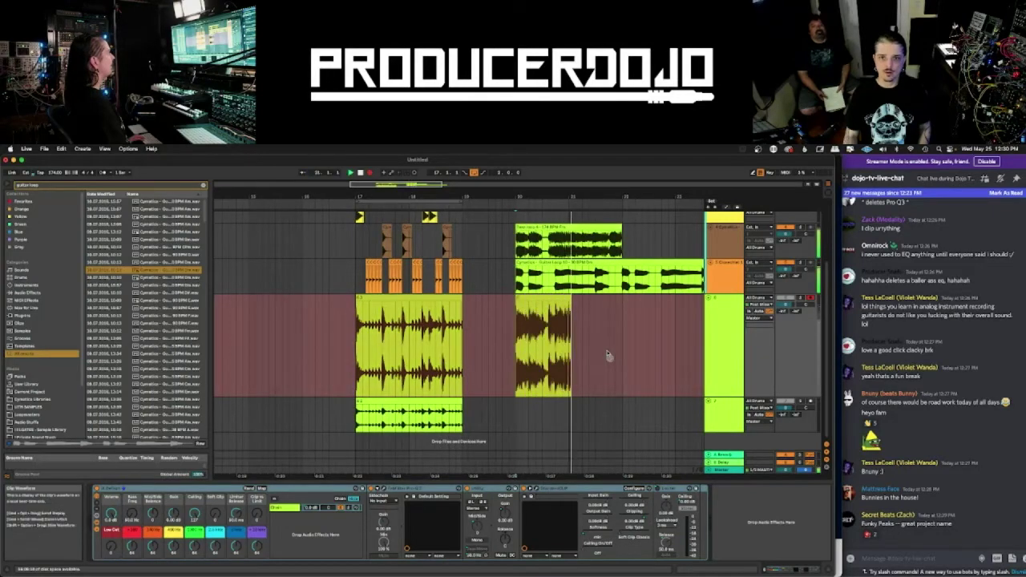
key(space)
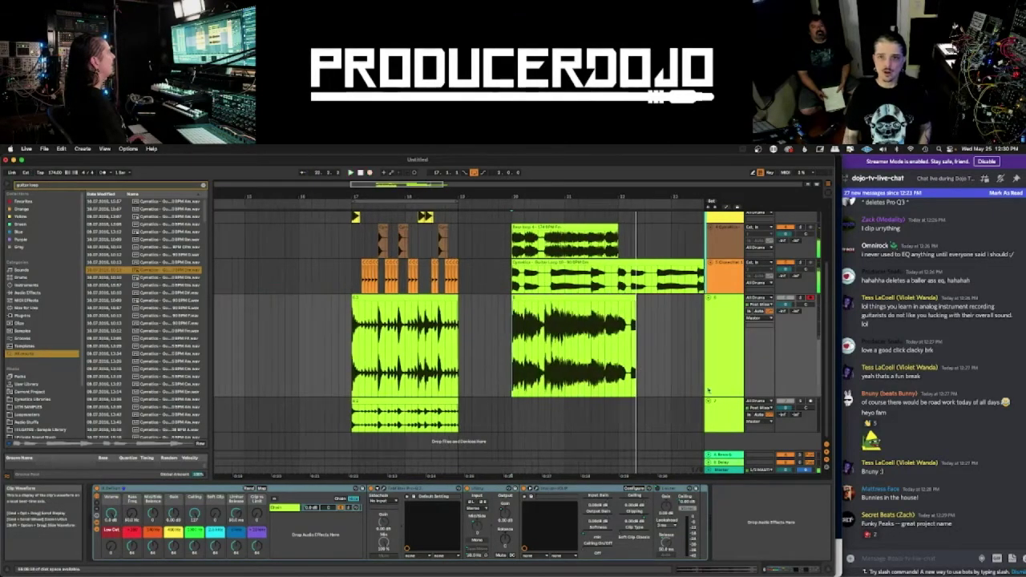
- Make the upper resampling track taller for a closer view of the new bass and guitar recording's waveform
click(715, 395)
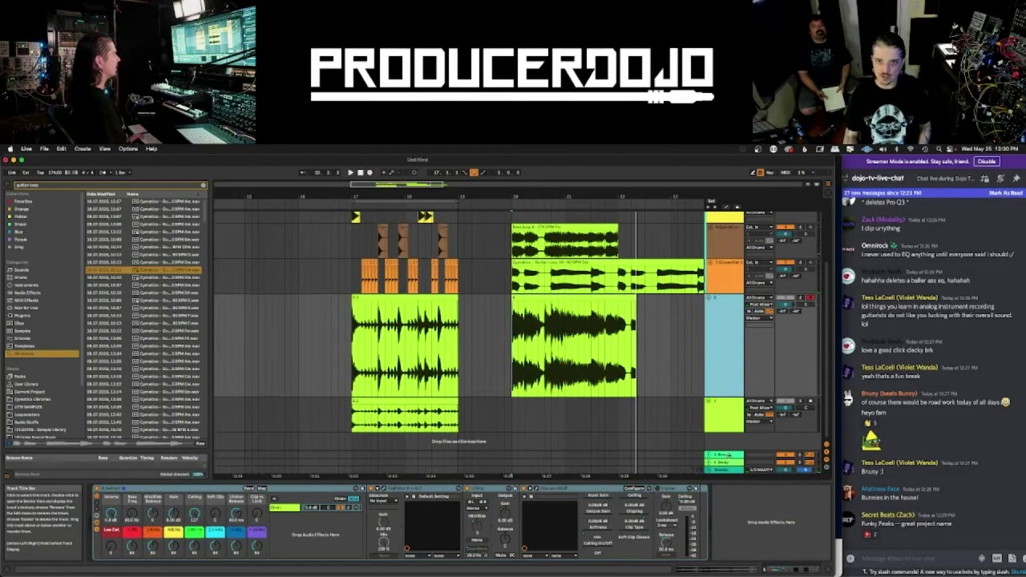
click(727, 414)
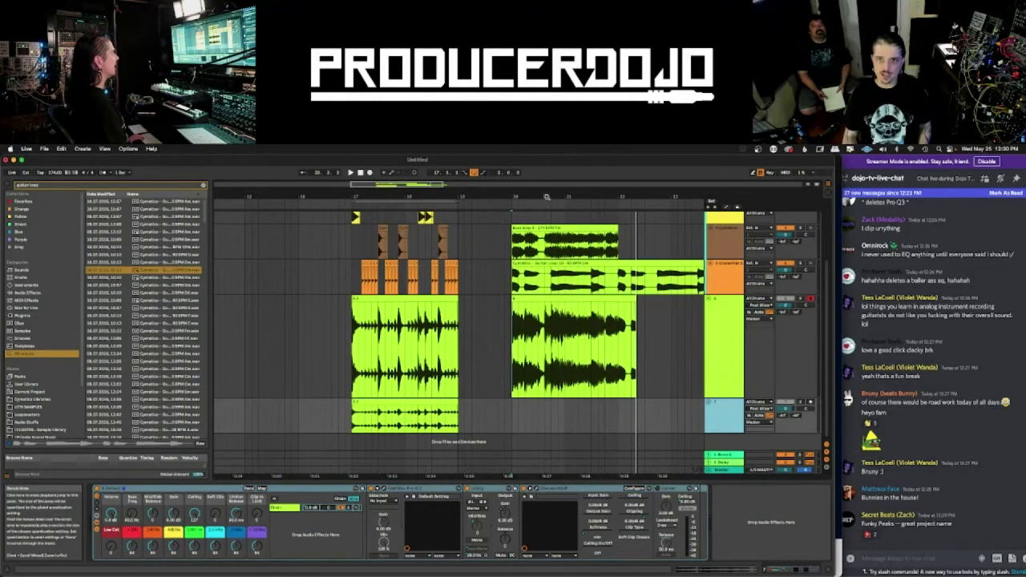
drag(548, 197, 536, 228)
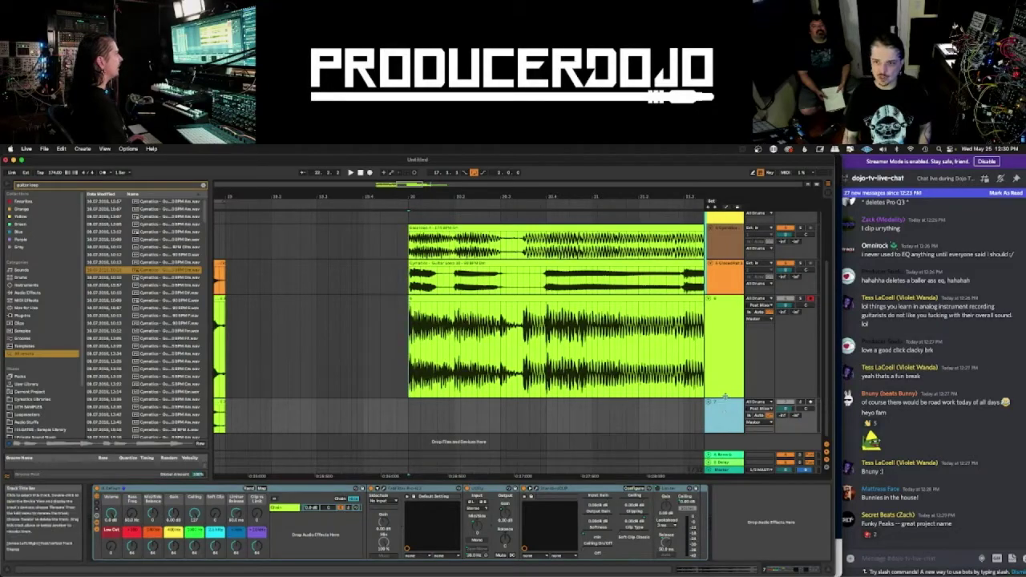
drag(725, 396, 726, 471)
drag(538, 247, 485, 272)
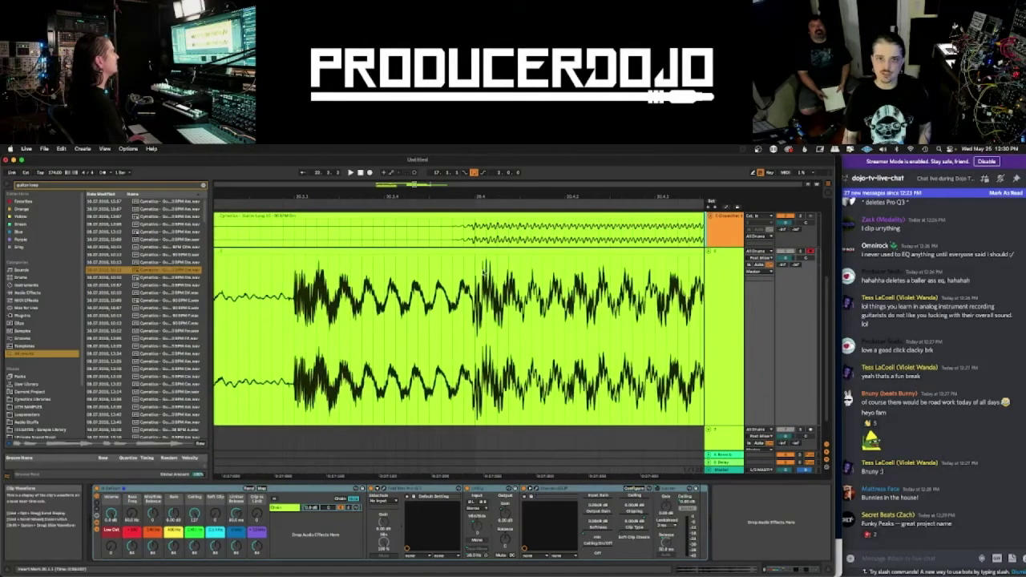
- Compare the bass and guitar waveforms with their combined recording around beat 20.4, and select a narrow peak in the recording
scroll(486, 271, up, 4)
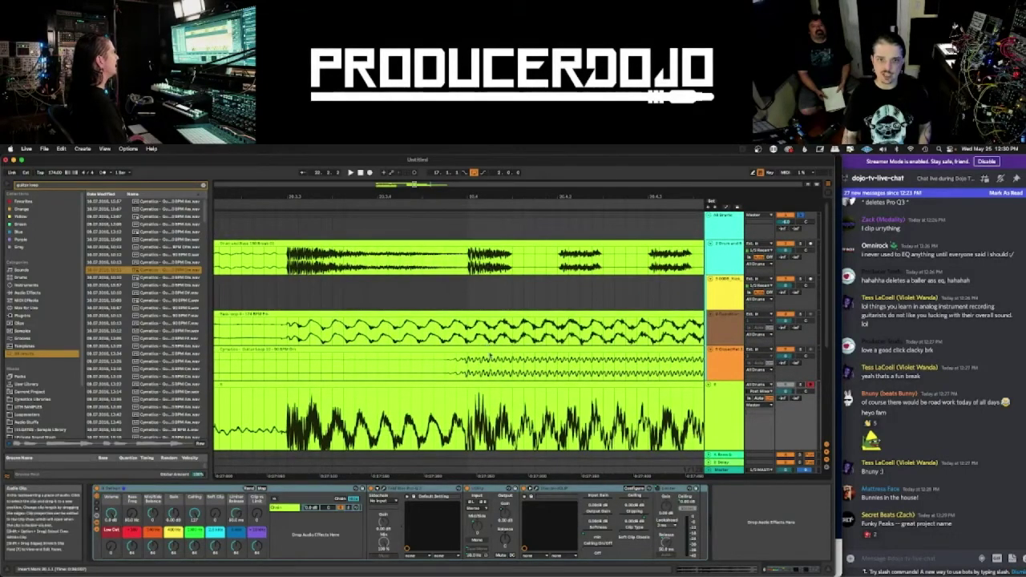
scroll(489, 268, down, 2)
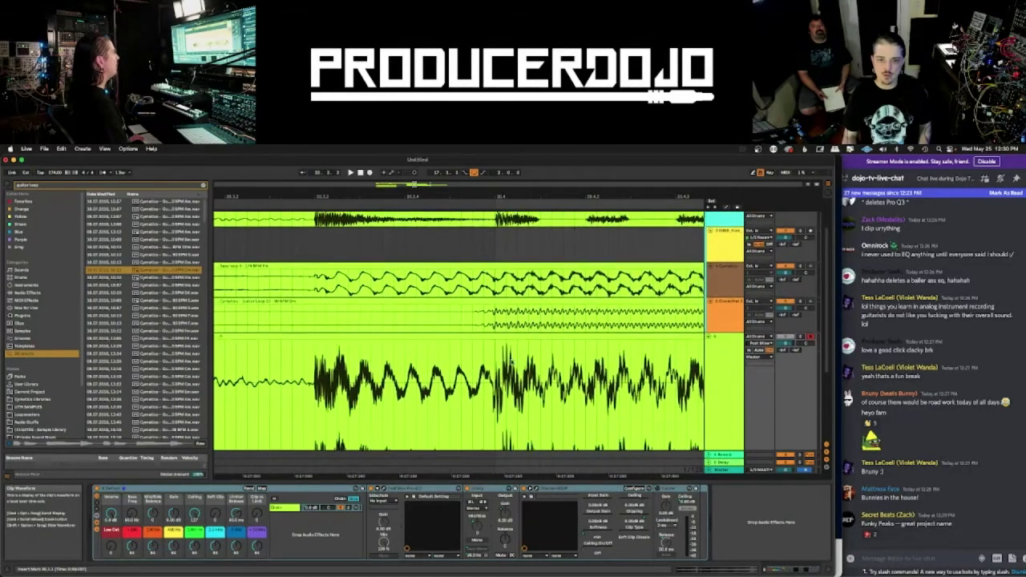
scroll(458, 329, down, 1)
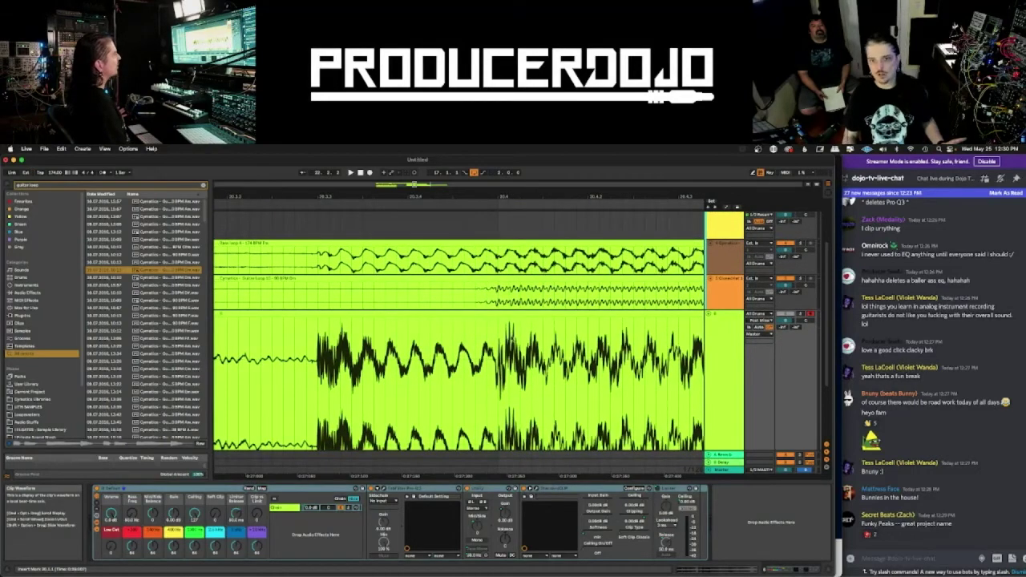
scroll(514, 349, up, 10)
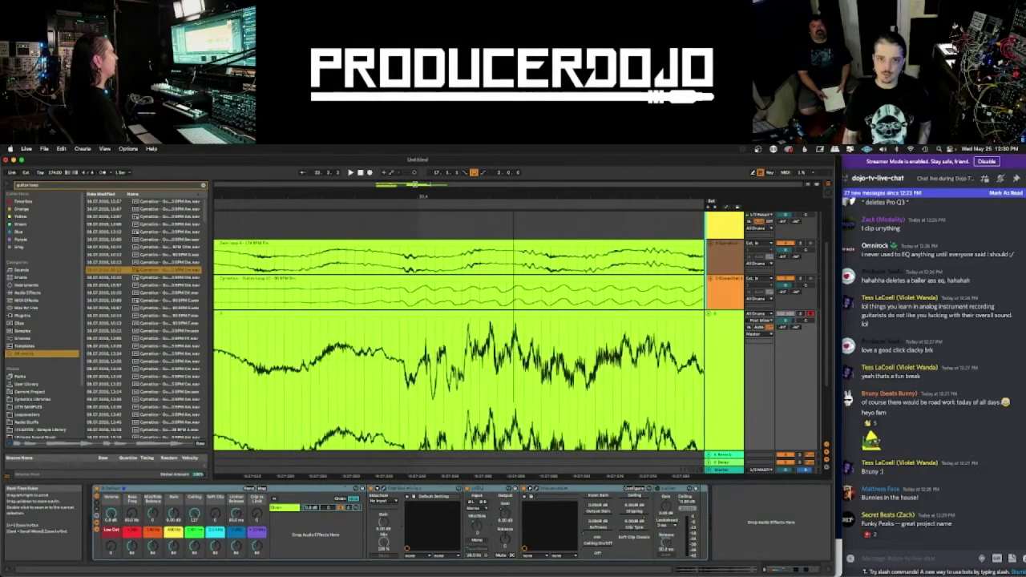
scroll(417, 337, up, 3)
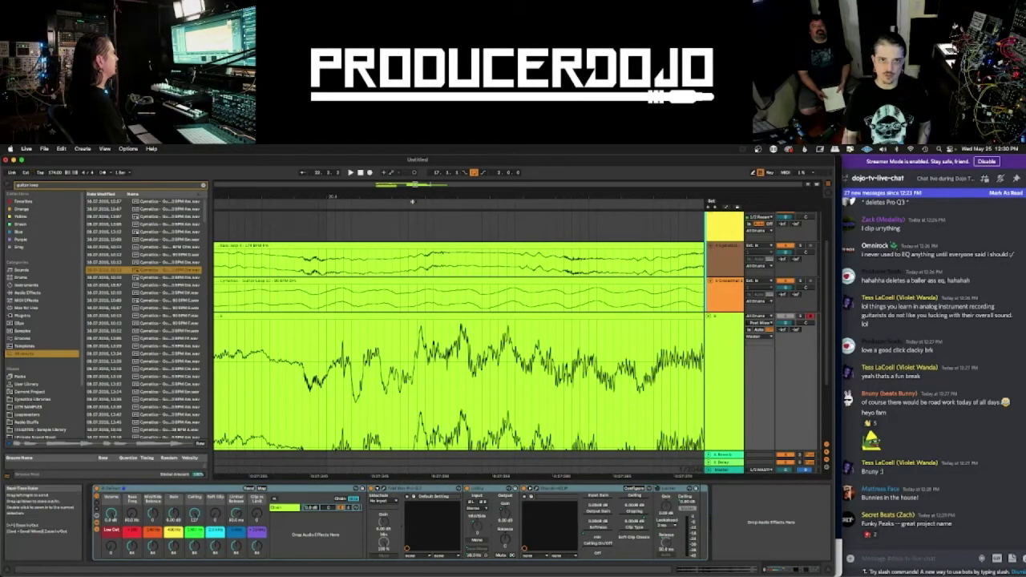
scroll(473, 349, up, 6)
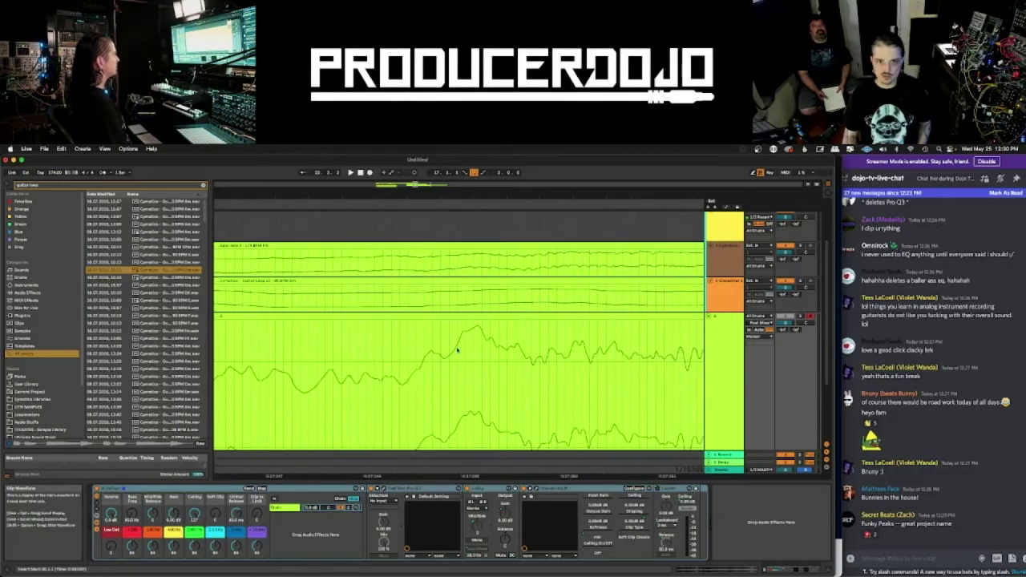
drag(457, 350, 490, 345)
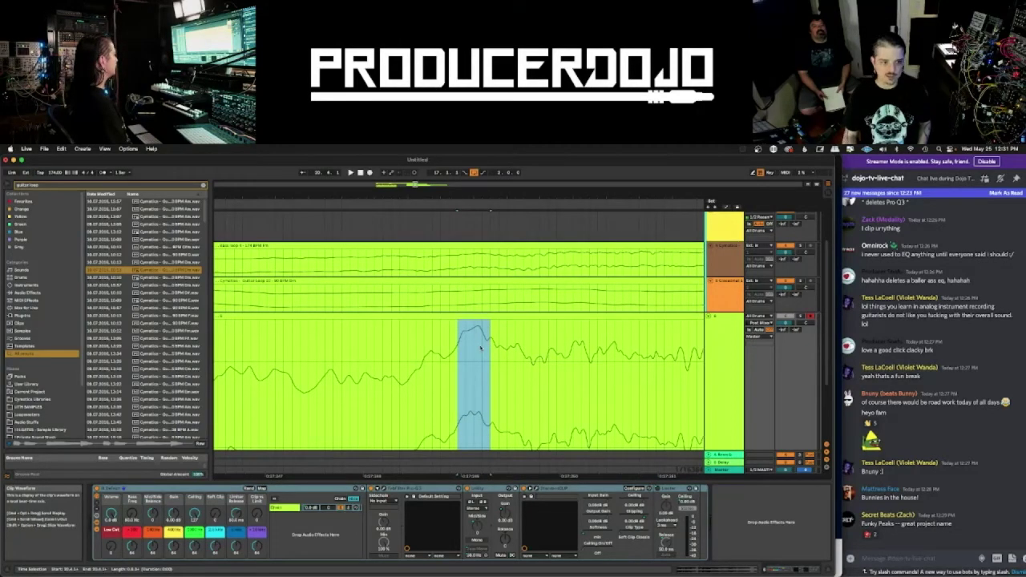
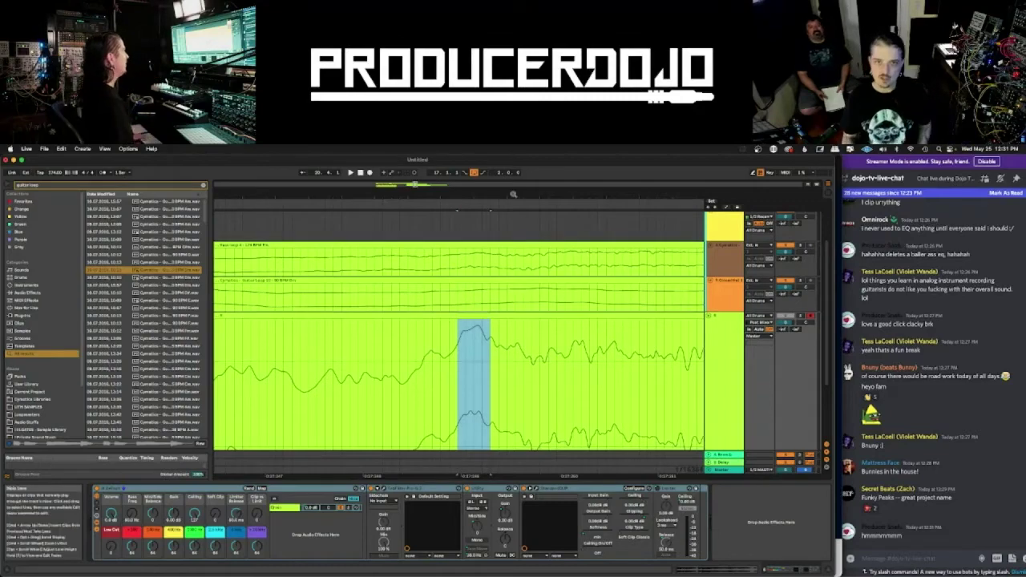
- Examine the combined recording at the bass note's onset shortly before beat 20.4, where the guitar is nearly silent
drag(512, 194, 511, 124)
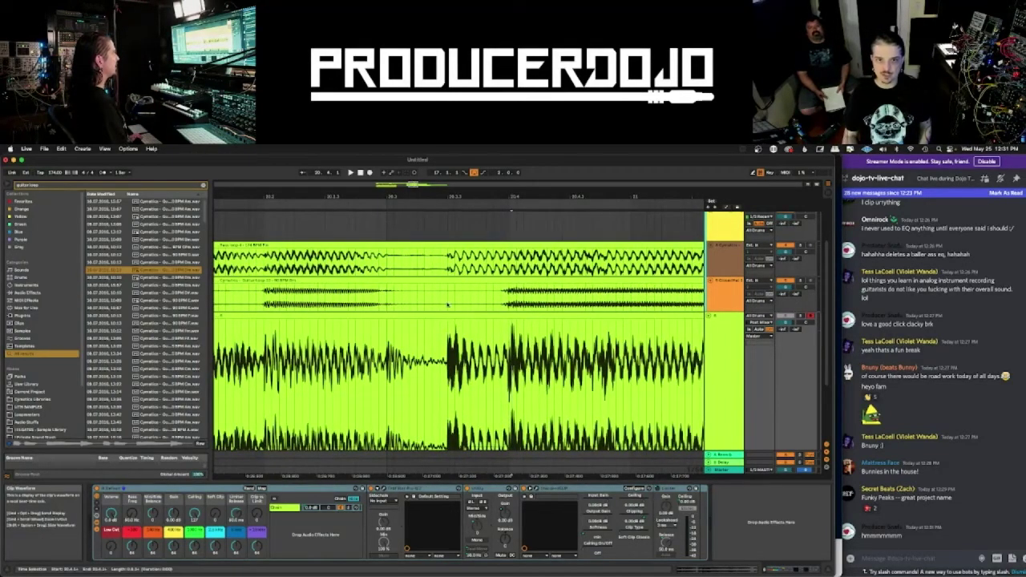
drag(451, 195, 451, 264)
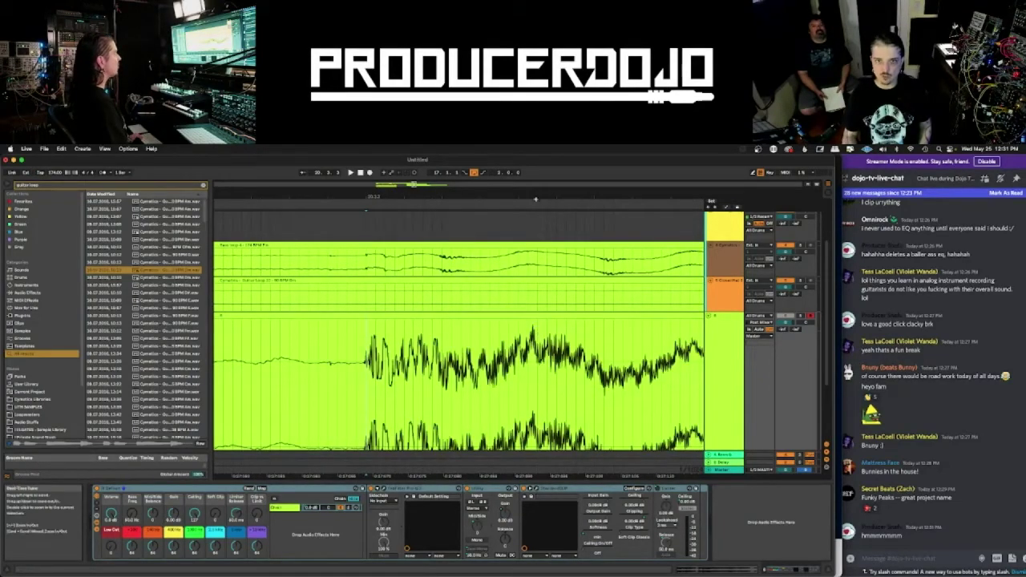
mouse_move(535, 195)
mouse_down()
mouse_move(536, 173)
mouse_move(535, 240)
mouse_move(535, 195)
mouse_up()
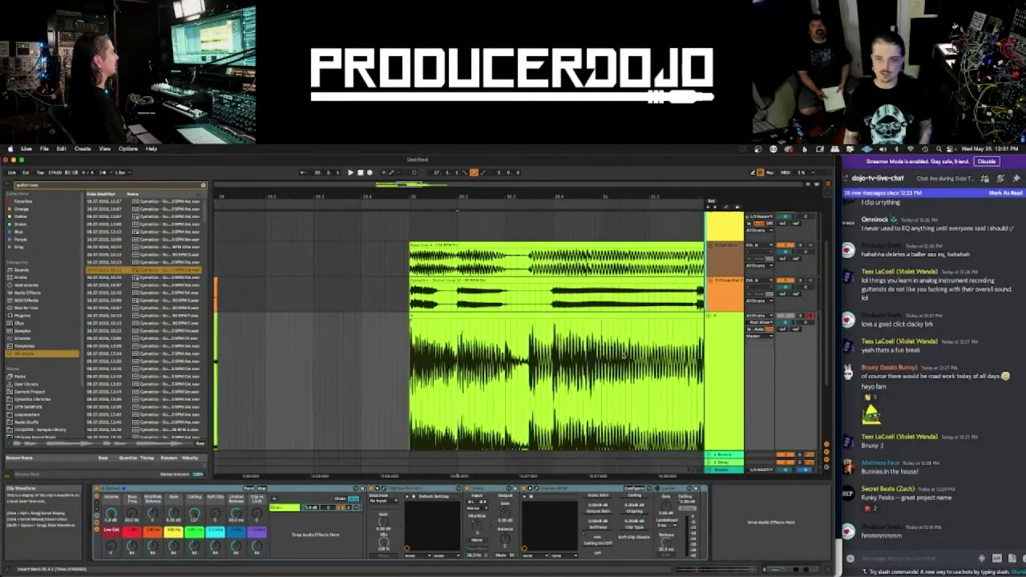
- Make the lower resampling track taller for comparing its drum recording from bar 17 with the one on the upper resampling track
scroll(623, 355, right, 10)
scroll(623, 355, left, 20)
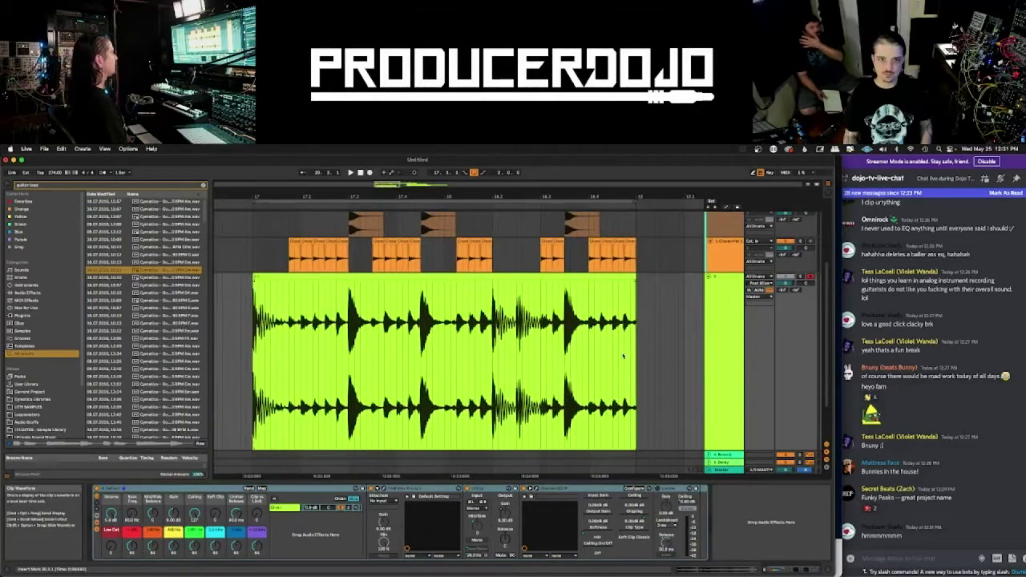
scroll(623, 355, left, 2)
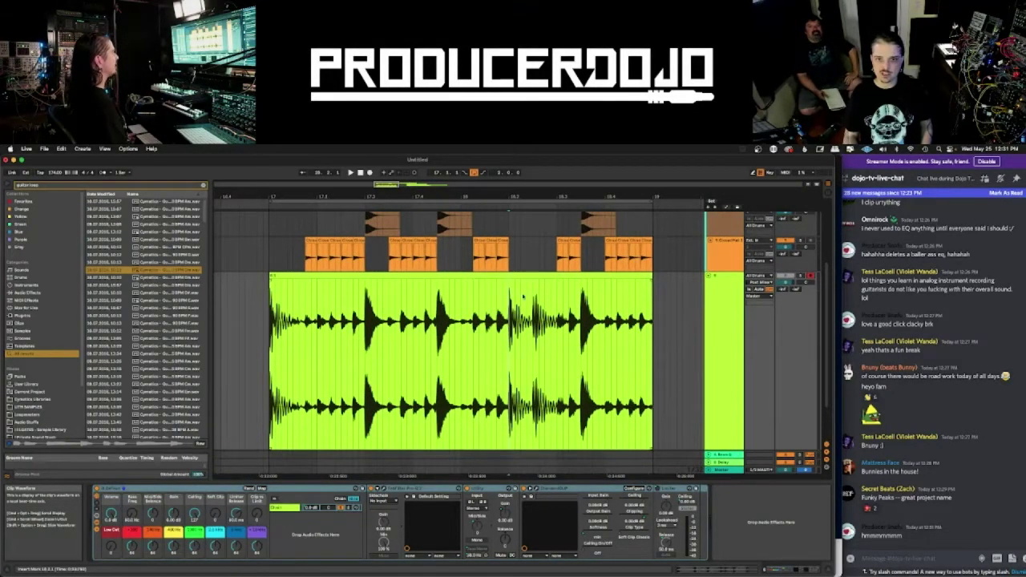
scroll(552, 377, down, 4)
scroll(551, 377, left, 1)
scroll(552, 378, up, 1)
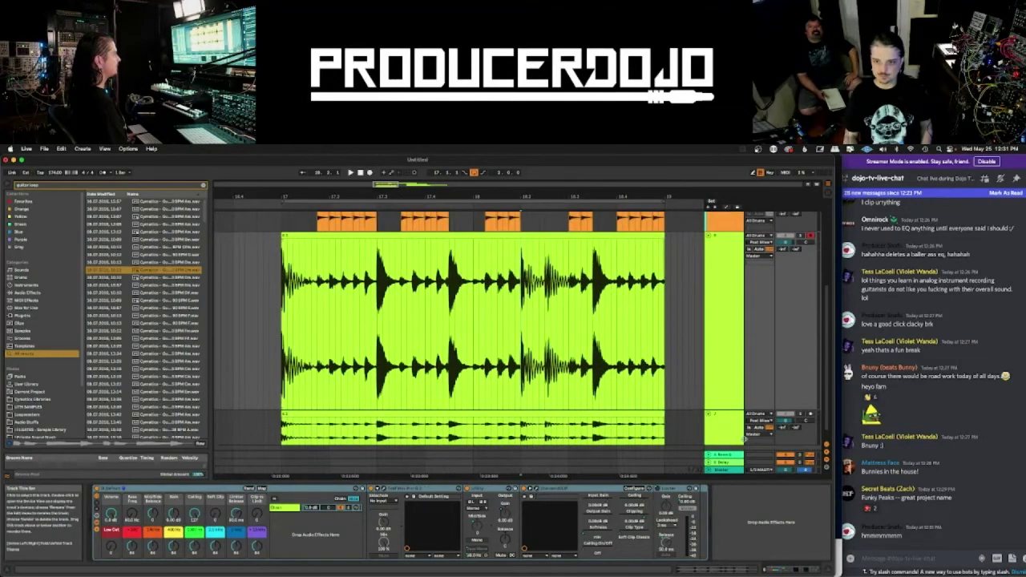
drag(729, 445, 729, 478)
scroll(731, 426, down, 1)
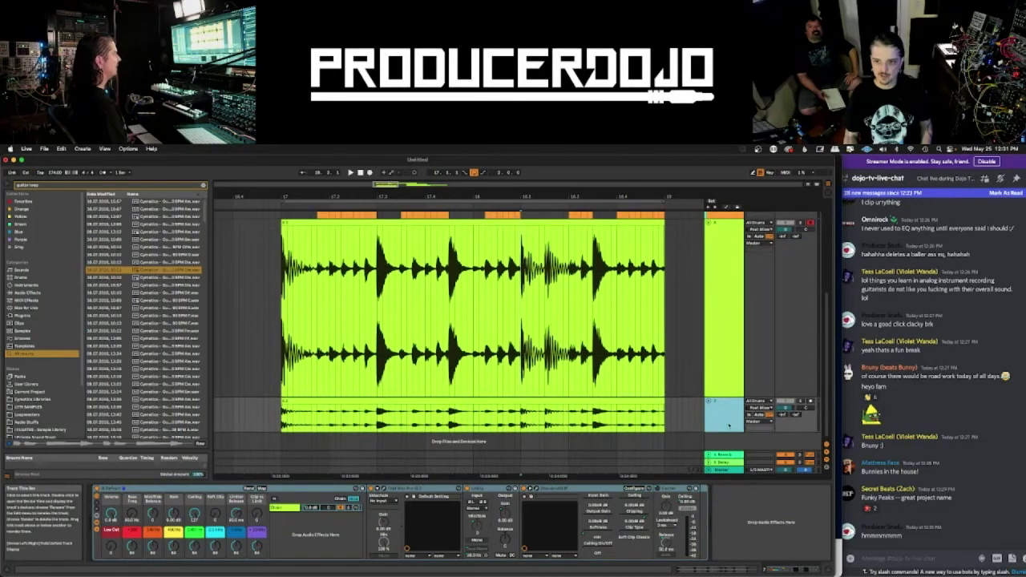
scroll(729, 433, up, 1)
drag(727, 440, 731, 513)
scroll(699, 367, down, 1)
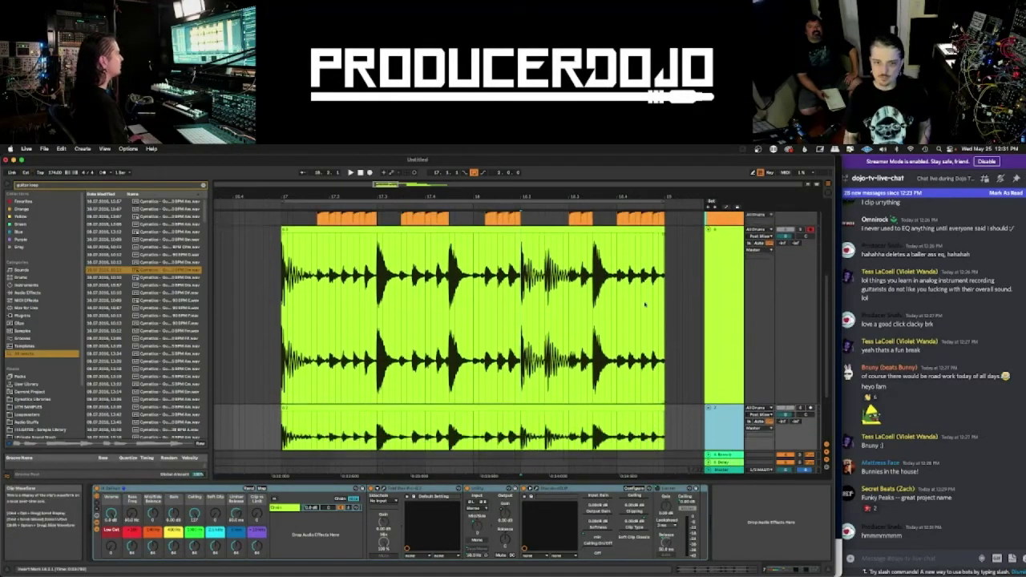
- Compare the kick hits from beat 18.2 in the upper and lower resampled drum recordings
scroll(645, 304, down, 3)
scroll(535, 350, up, 5)
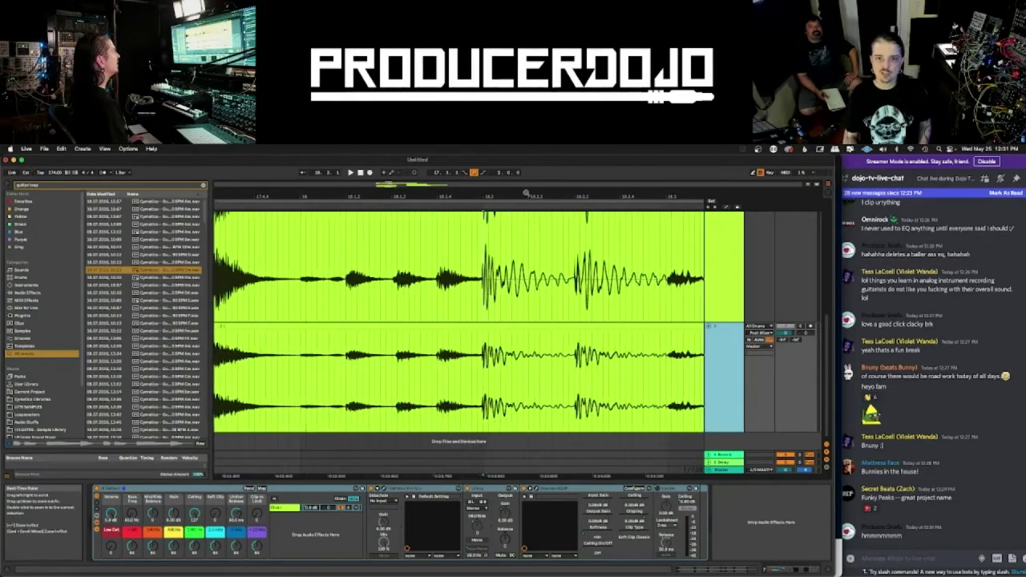
scroll(481, 328, down, 3)
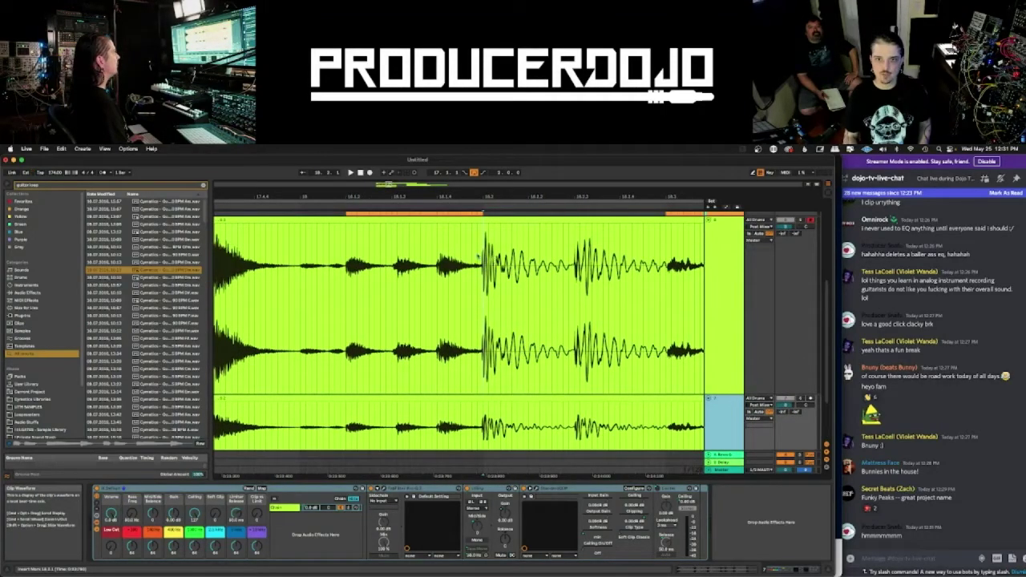
scroll(516, 298, down, 2)
scroll(483, 250, up, 2)
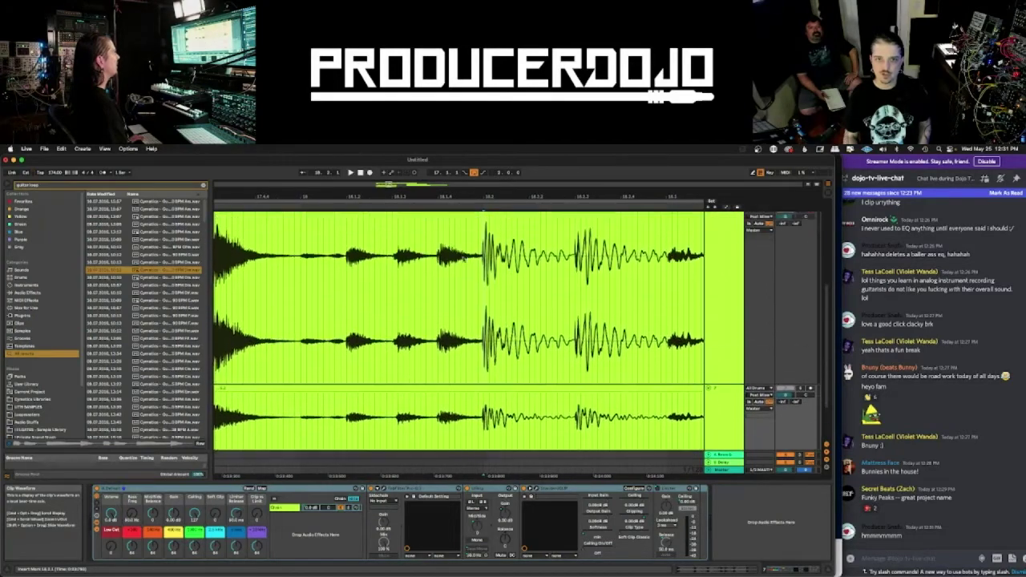
- Enlarge the kick and drum break tracks to show their source waveforms around beat 18.2 in detail
scroll(482, 329, up, 5)
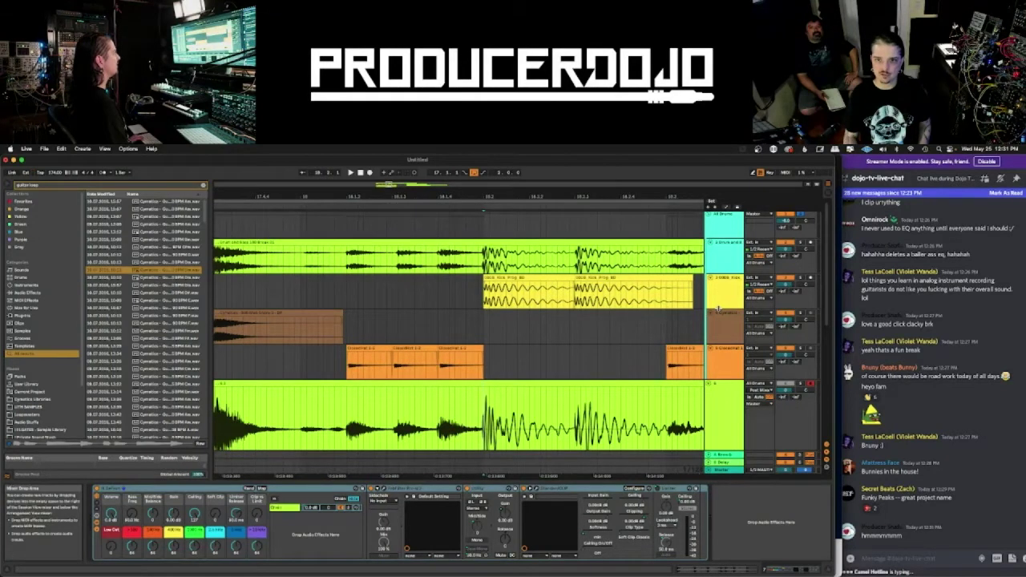
drag(719, 310, 719, 384)
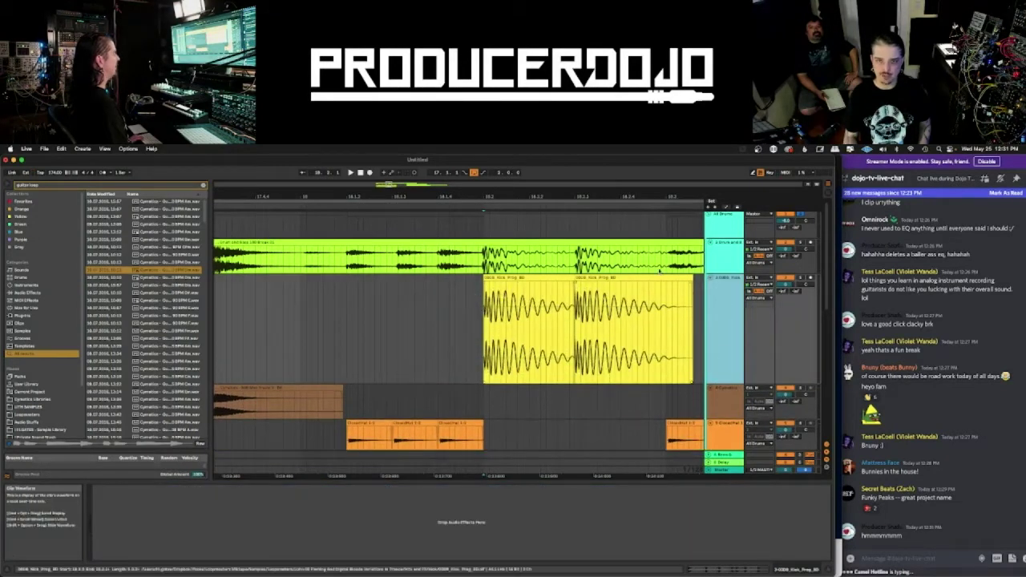
drag(720, 274, 721, 357)
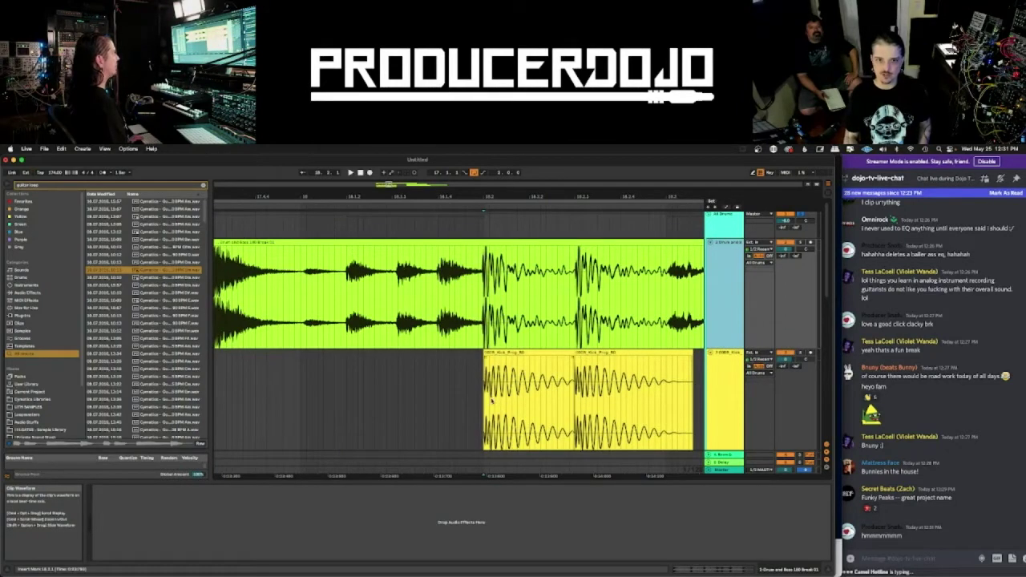
- Place the insert marker at the second kick after beat 18.2, and compare the break and kick waveforms with both resampled recordings
scroll(492, 400, down, 5)
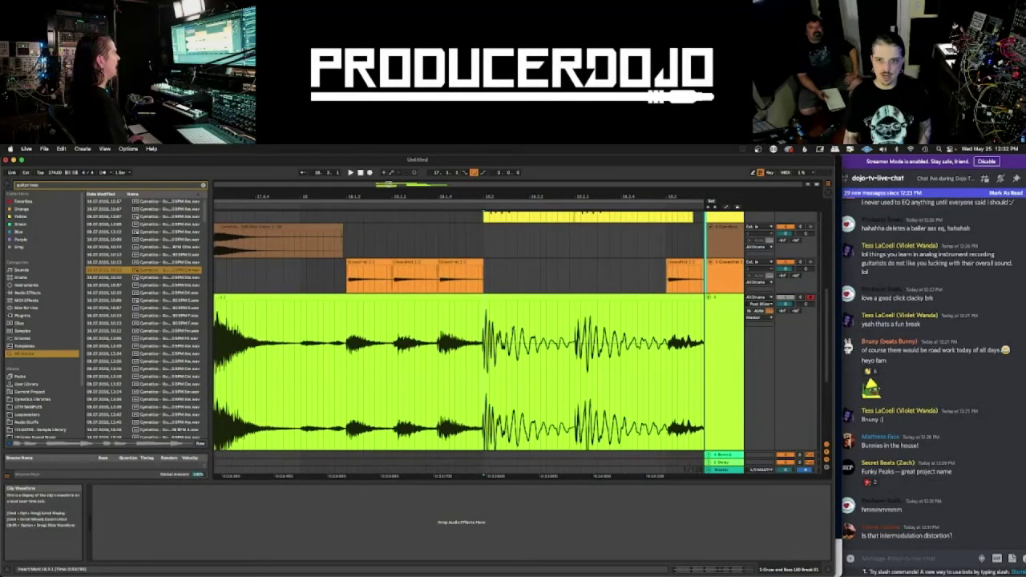
click(574, 331)
scroll(574, 331, up, 4)
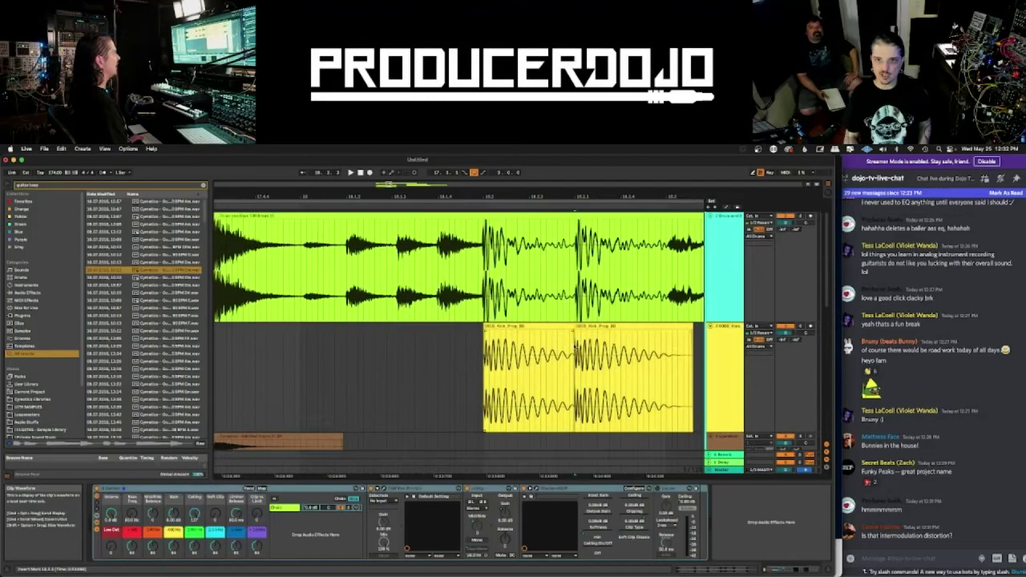
scroll(594, 317, down, 6)
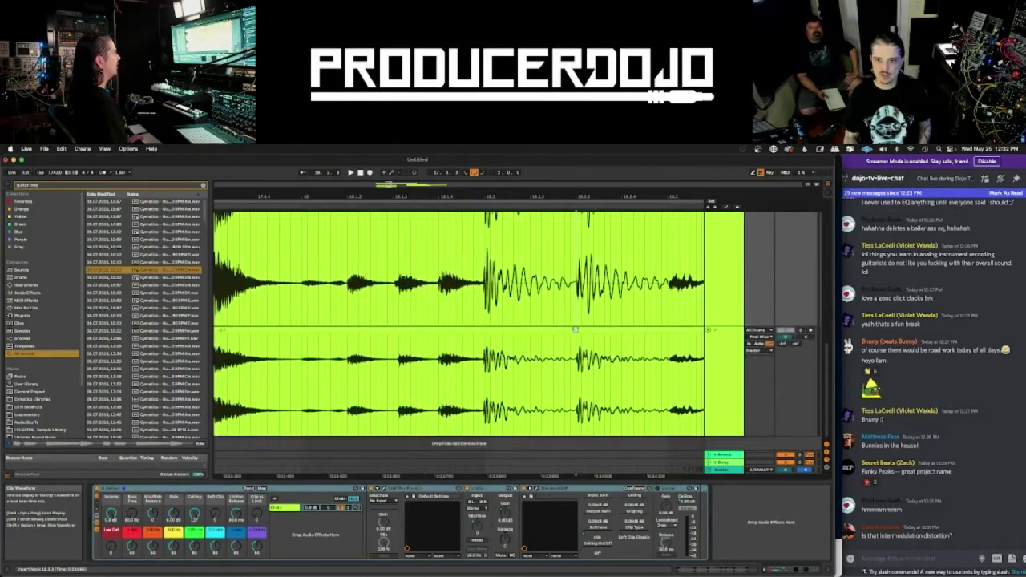
scroll(595, 318, up, 2)
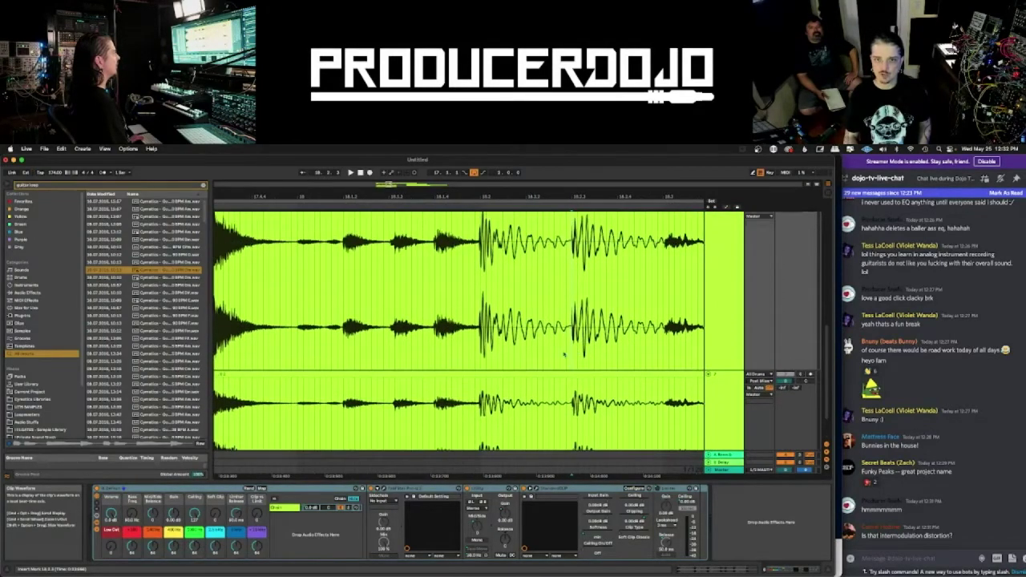
- Compare the snare hits in bar 17 between the upper and lower resampled drum recordings
scroll(634, 360, left, 5)
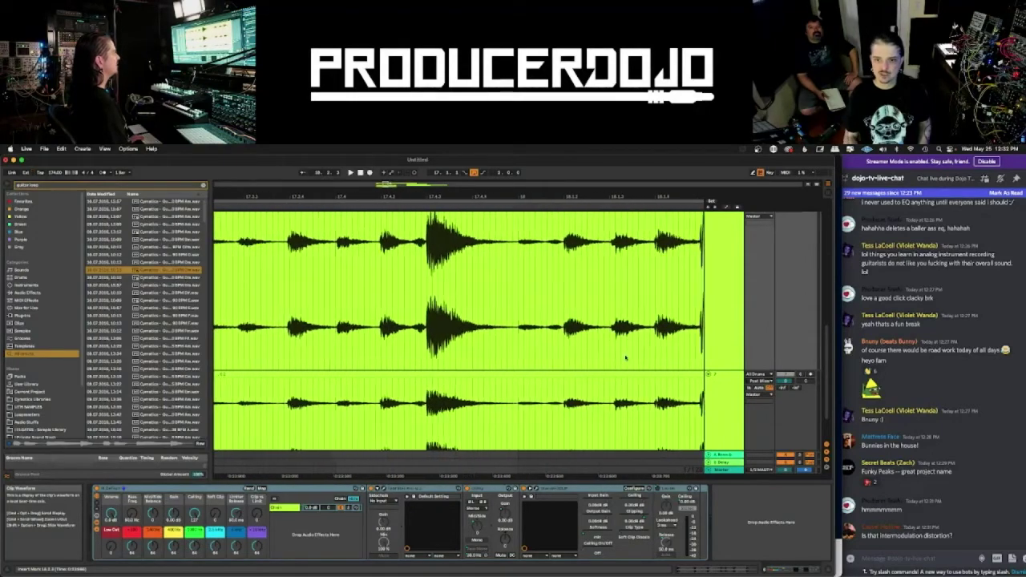
scroll(626, 358, left, 8)
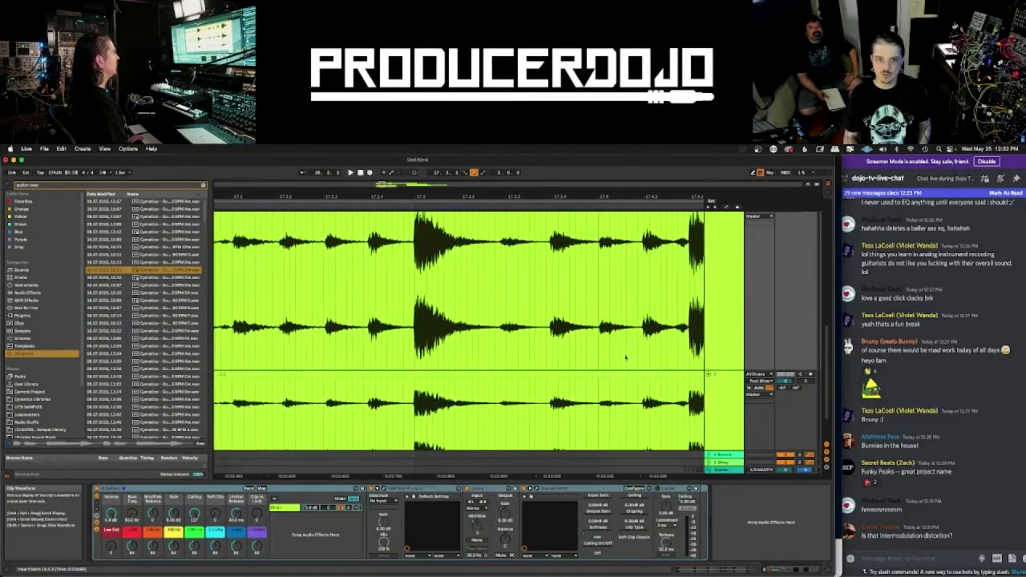
scroll(627, 359, right, 2)
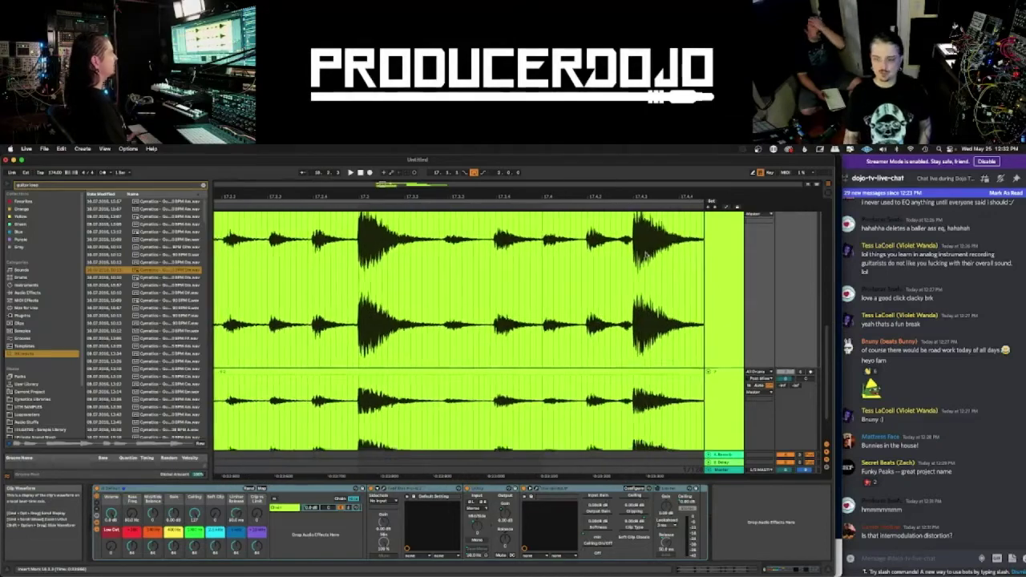
- Add a Compressor from the audio effects to the All Drums group and play the drums from bar 17 through it
drag(656, 194, 512, 195)
scroll(582, 273, left, 1)
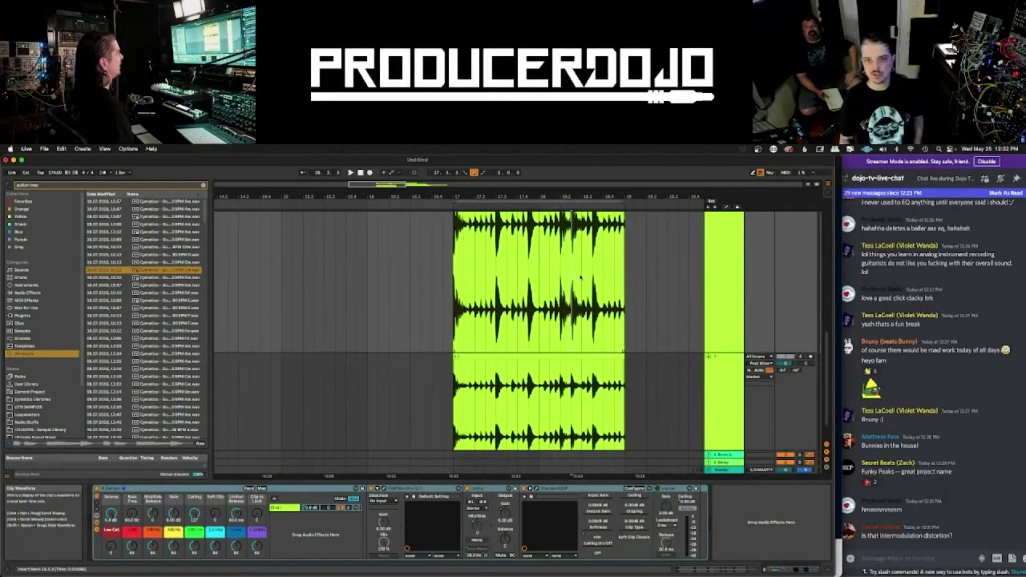
scroll(581, 278, up, 2)
scroll(582, 278, up, 7)
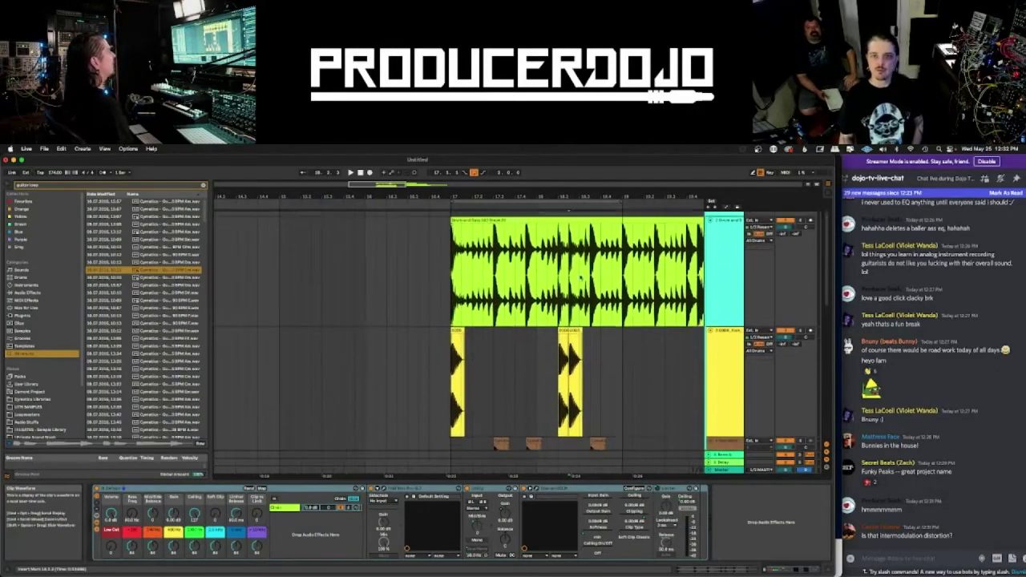
scroll(581, 278, right, 1)
scroll(582, 278, right, 2)
scroll(581, 278, down, 1)
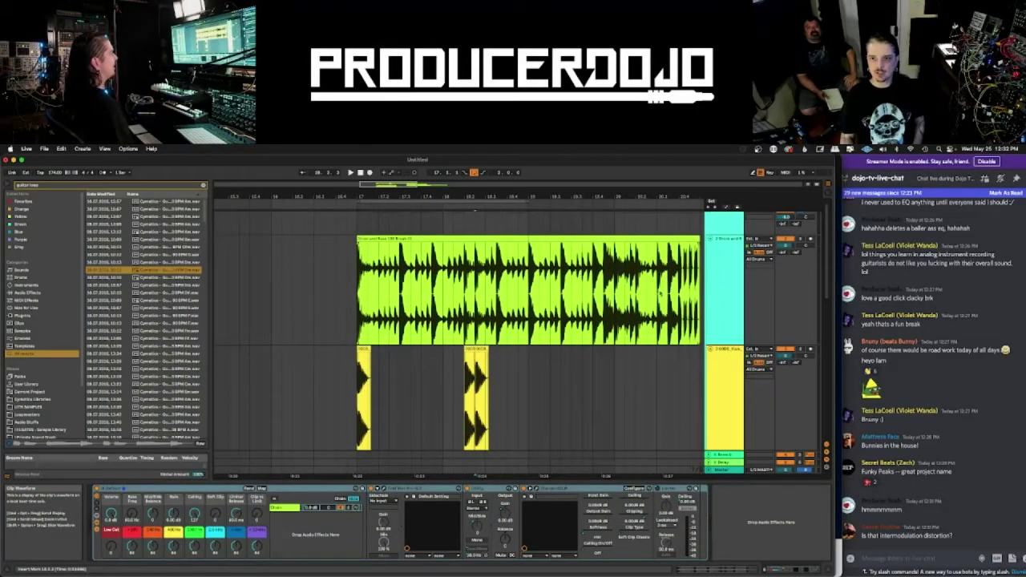
click(731, 225)
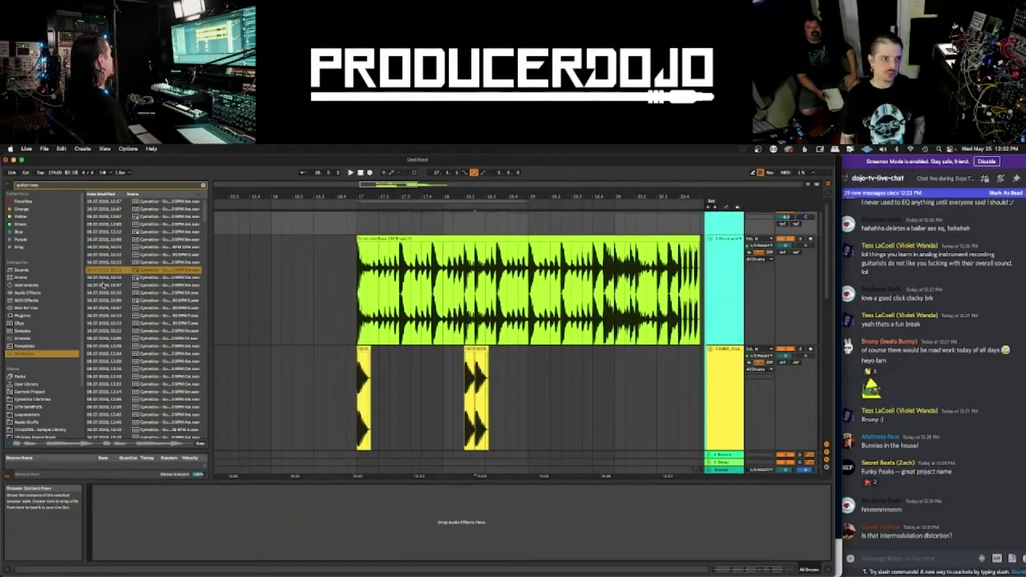
double_click(41, 186)
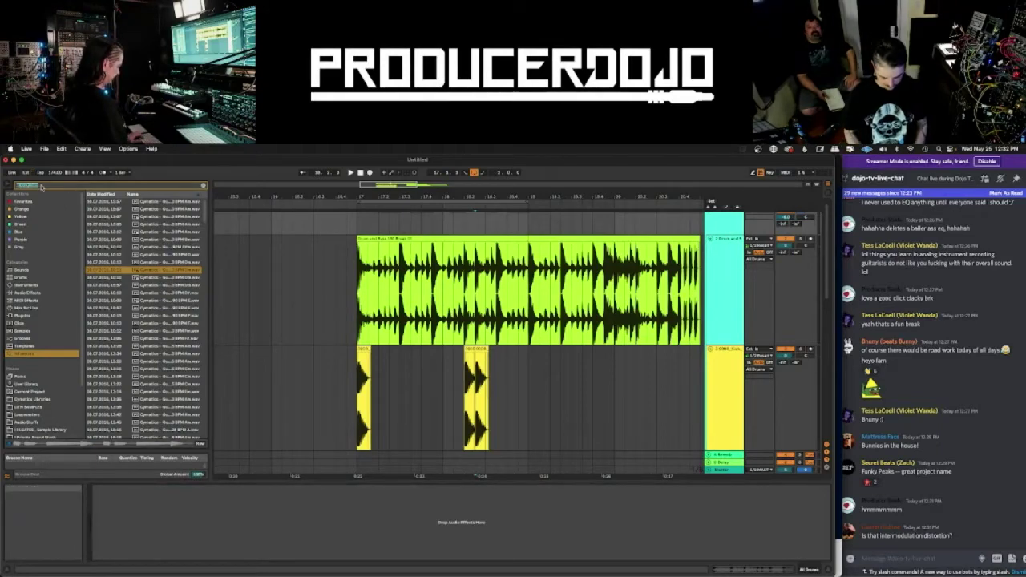
text(comp)
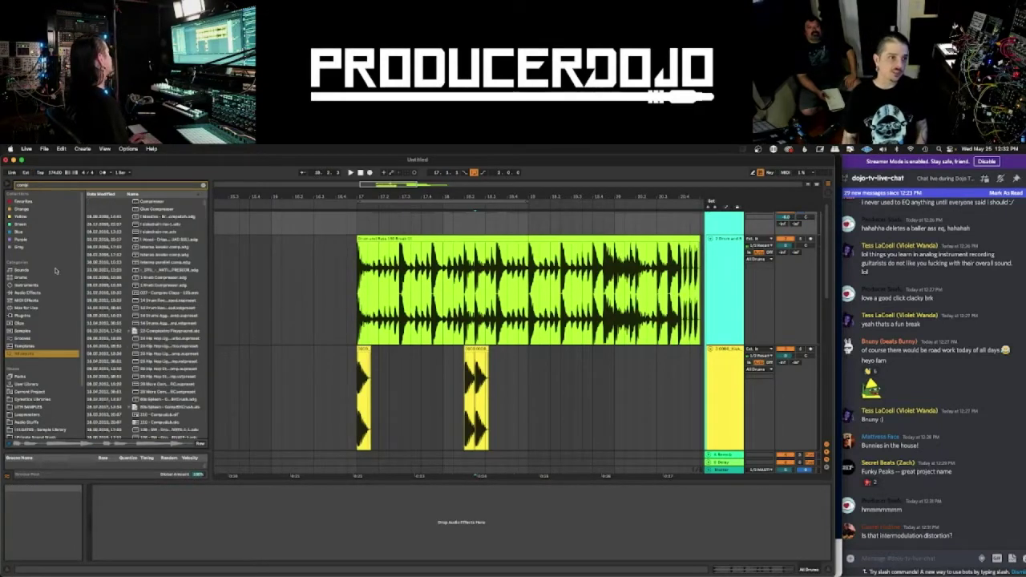
click(18, 293)
drag(109, 209, 494, 223)
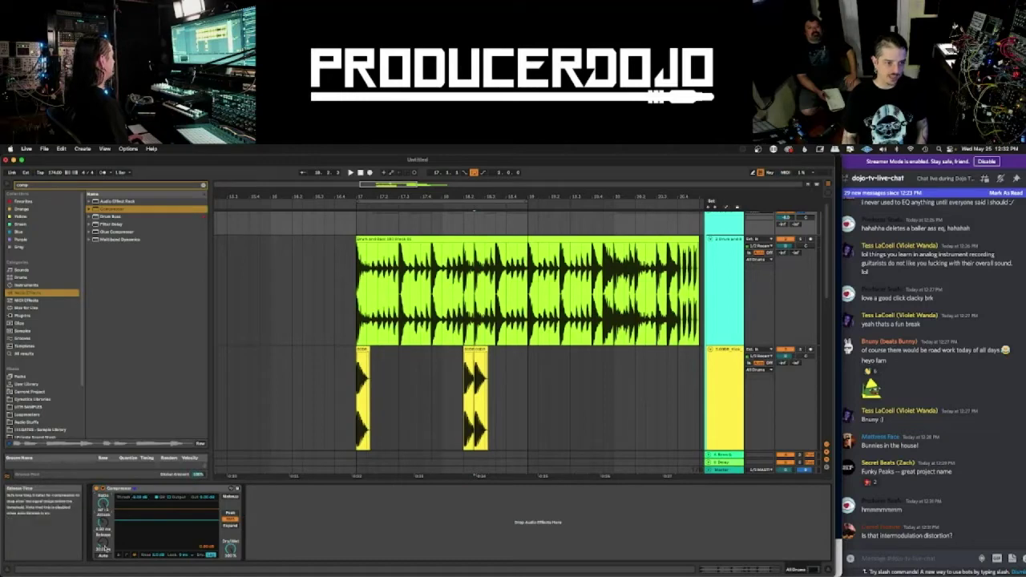
click(356, 227)
key(space)
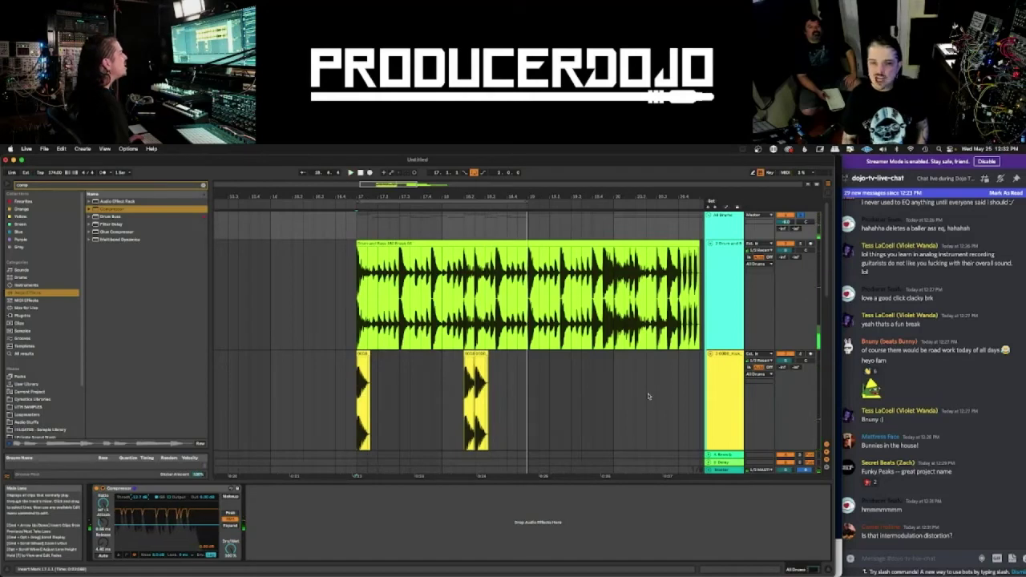
- Duplicate the armed resampling track below the drum tracks, including its recorded clips
scroll(649, 396, down, 15)
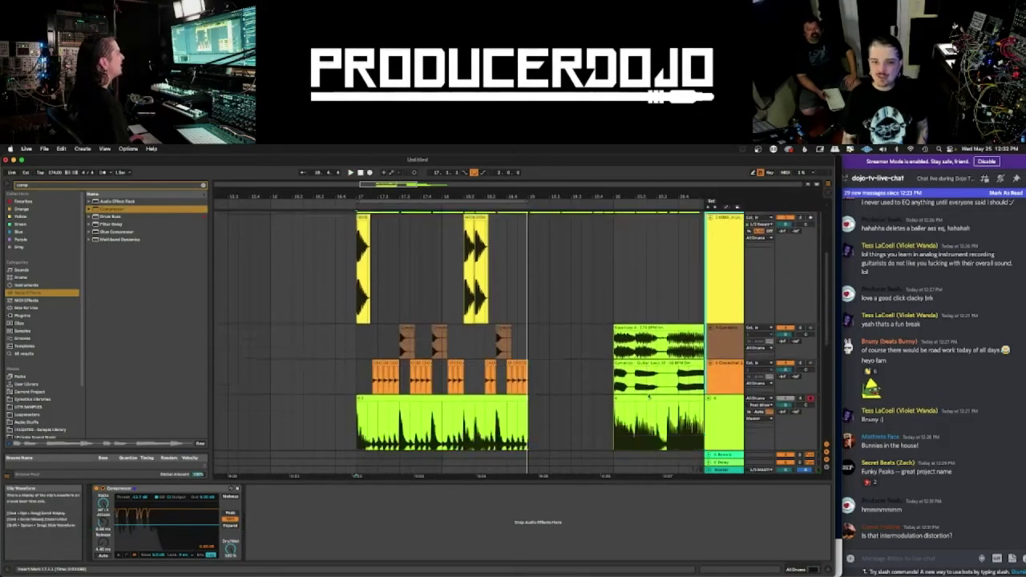
scroll(649, 396, up, 3)
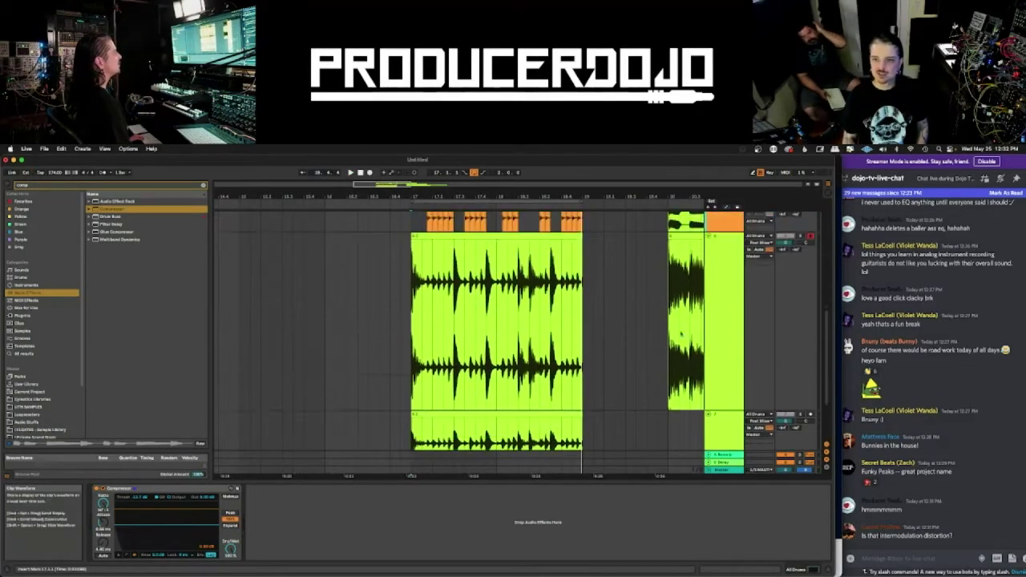
click(723, 275)
right_click(724, 275)
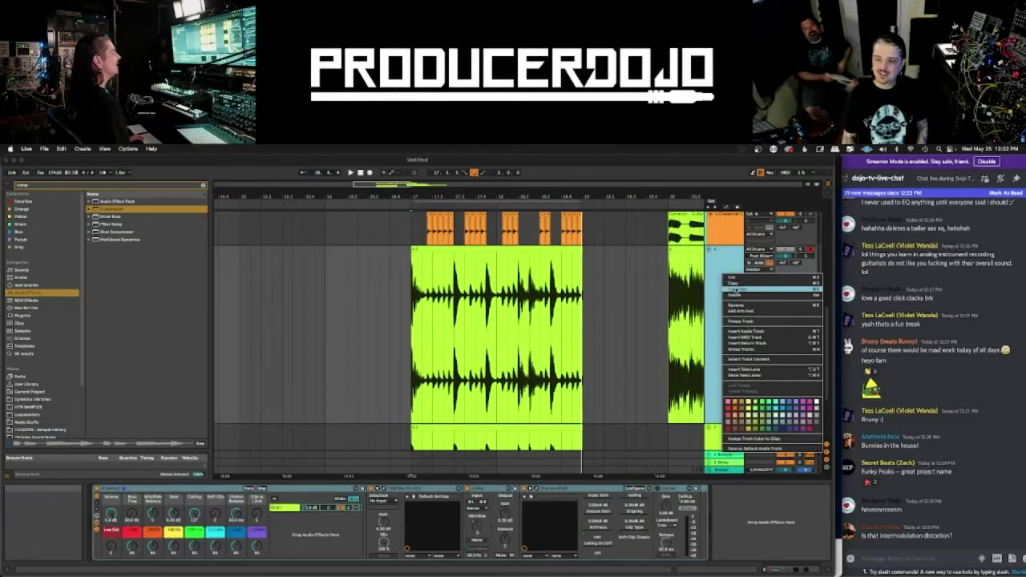
click(734, 294)
- Delete both recorded clips from the upper, armed resampling track
scroll(630, 296, up, 4)
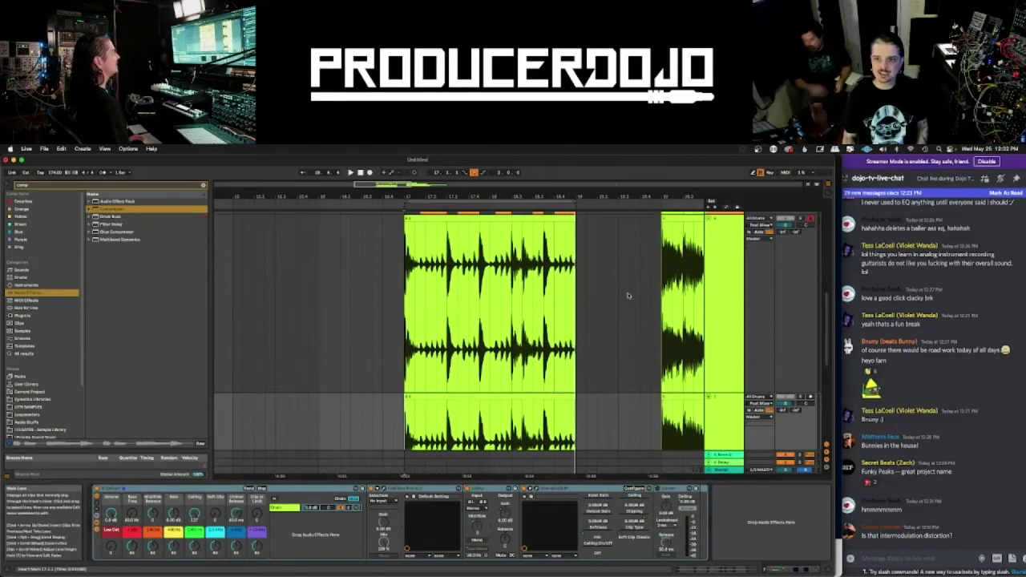
drag(596, 191, 479, 161)
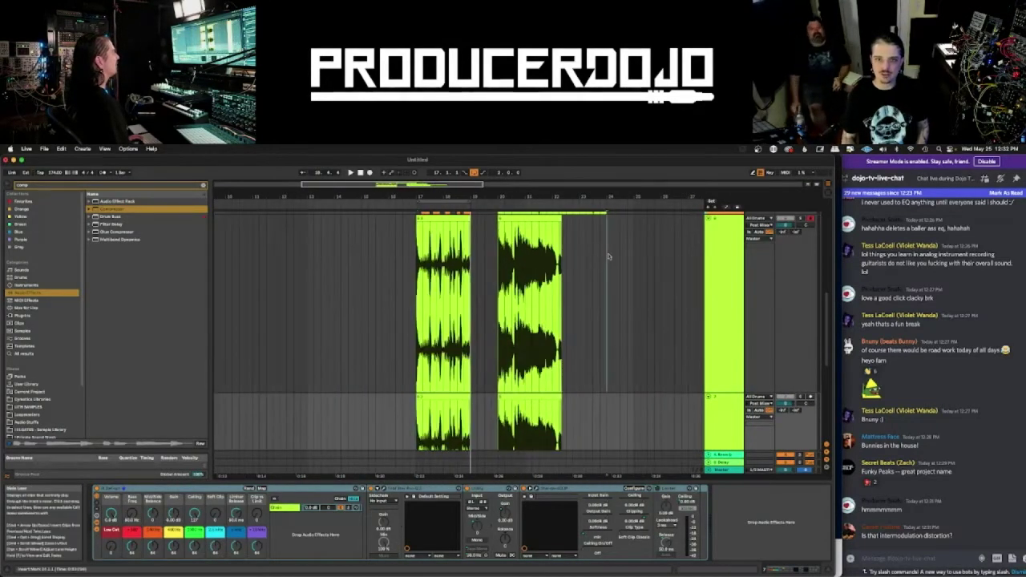
drag(607, 256, 396, 250)
key(Delete)
- Record the compressed drums from bar 17 onto the emptied resampling track
scroll(433, 233, up, 5)
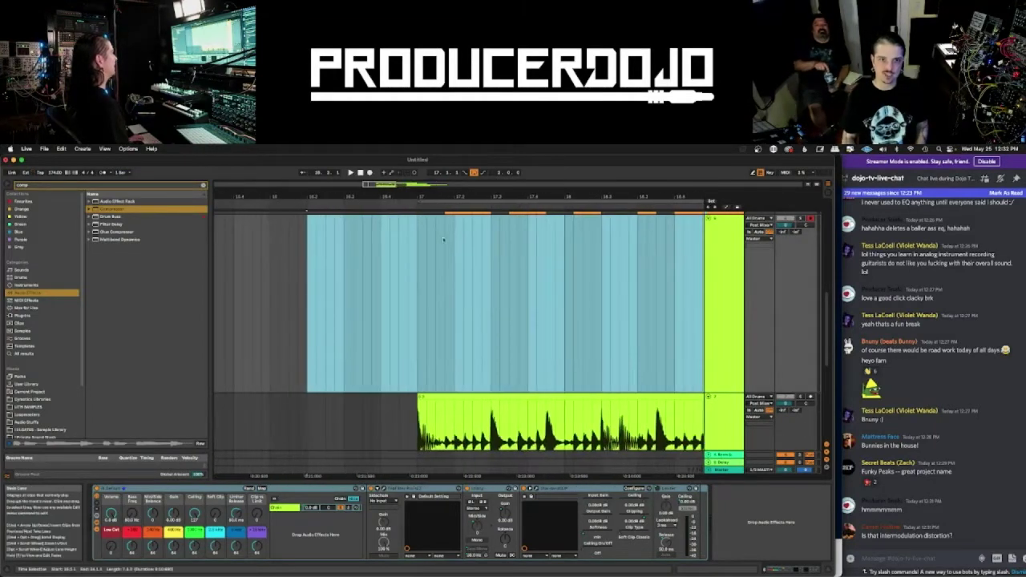
click(422, 282)
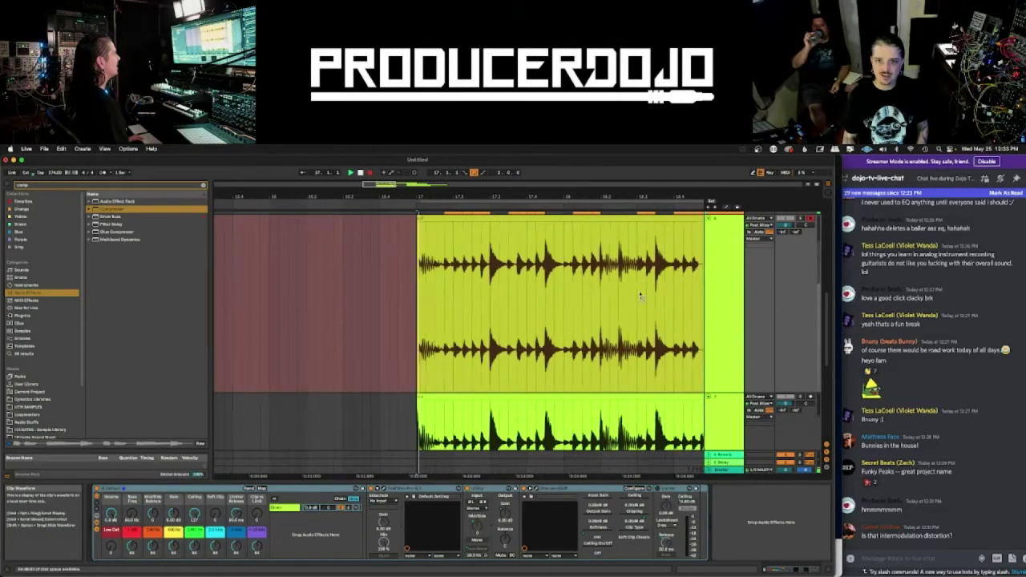
scroll(546, 327, down, 1)
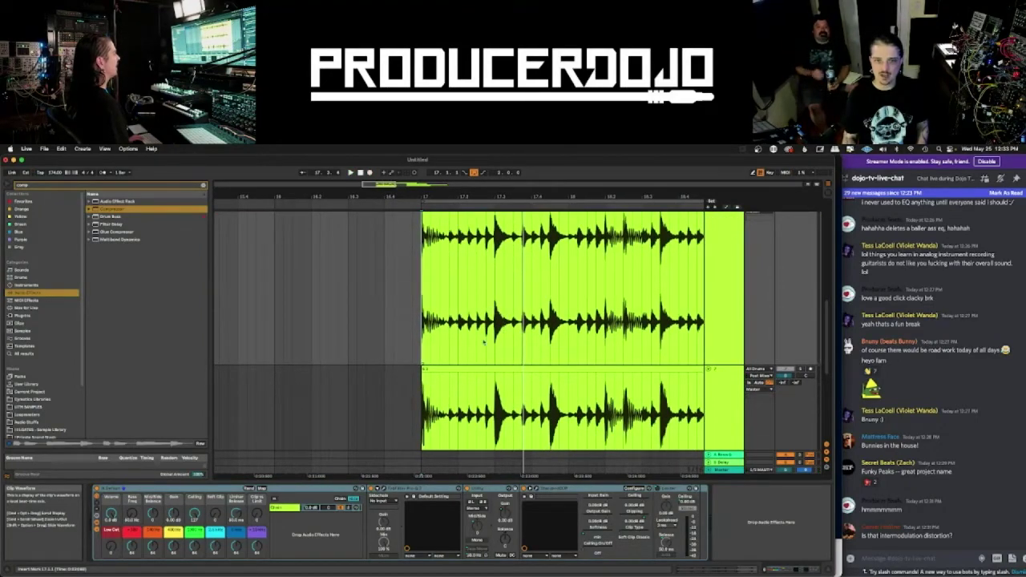
- Compare the kick and snare peaks in bars 17 and 18 between the compressed recording and the earlier recording beneath it
scroll(546, 366, down, 3)
scroll(535, 365, left, 1)
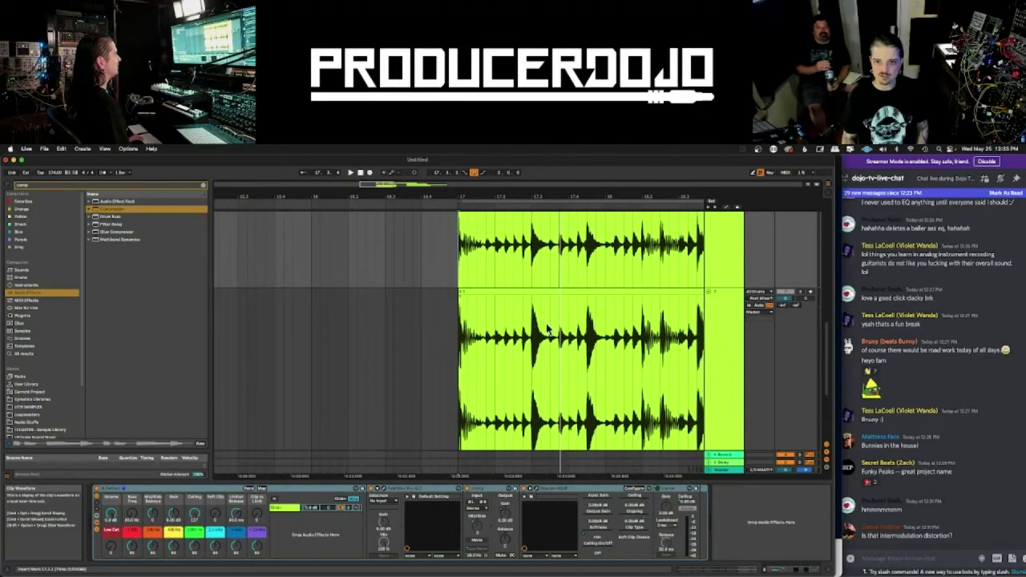
scroll(550, 321, up, 3)
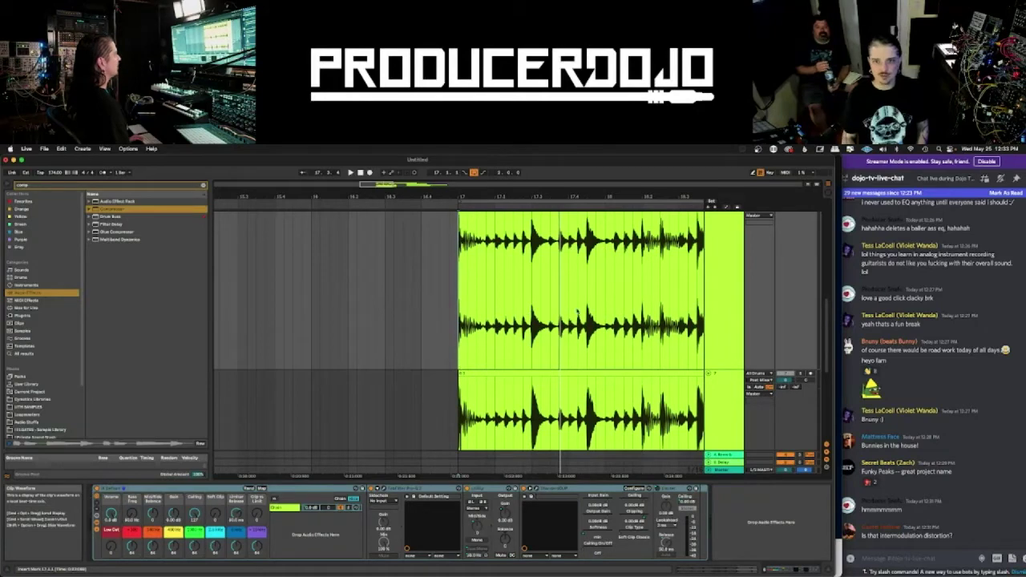
scroll(561, 328, right, 1)
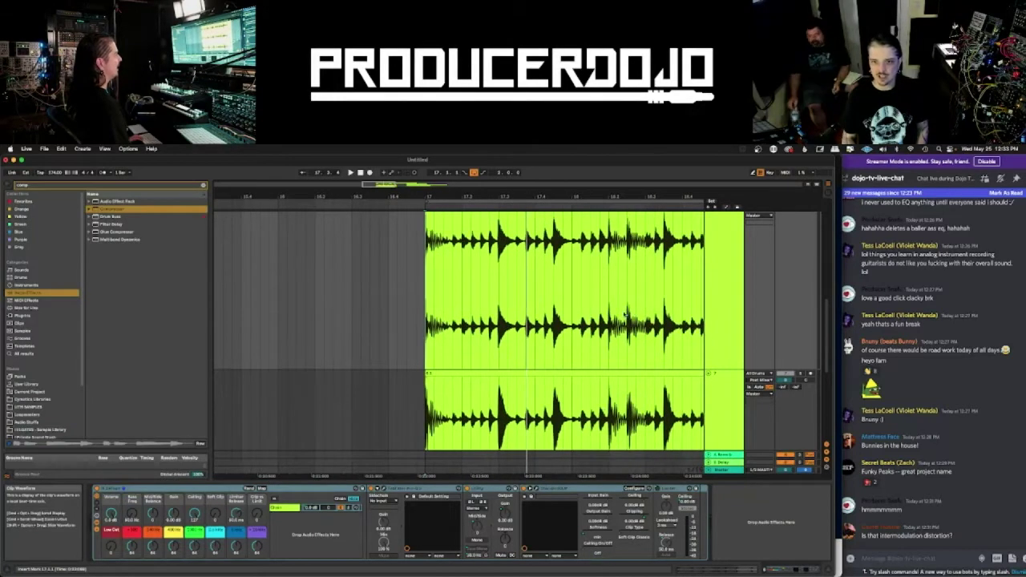
scroll(631, 308, right, 1)
scroll(645, 269, down, 1)
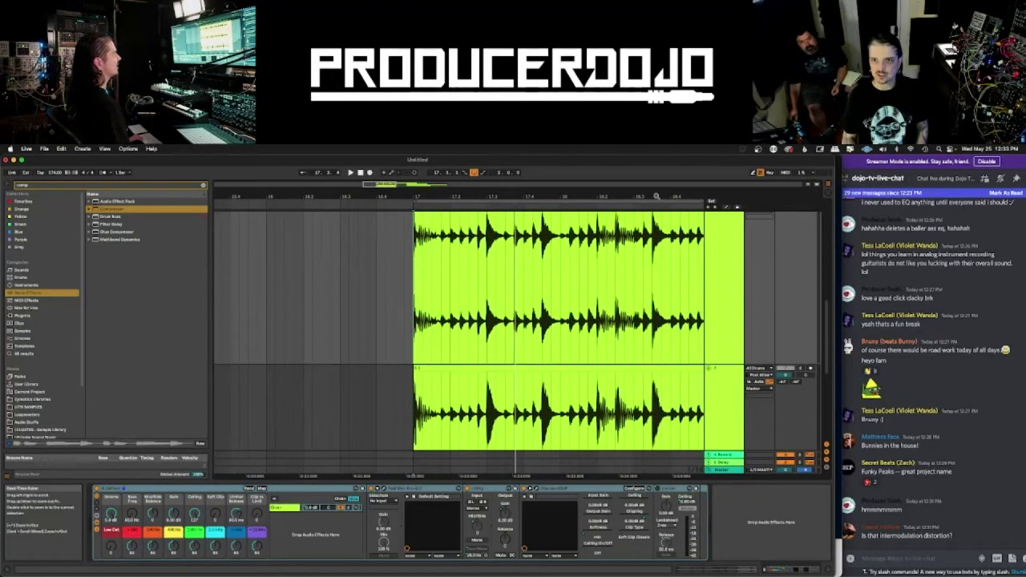
drag(656, 196, 531, 321)
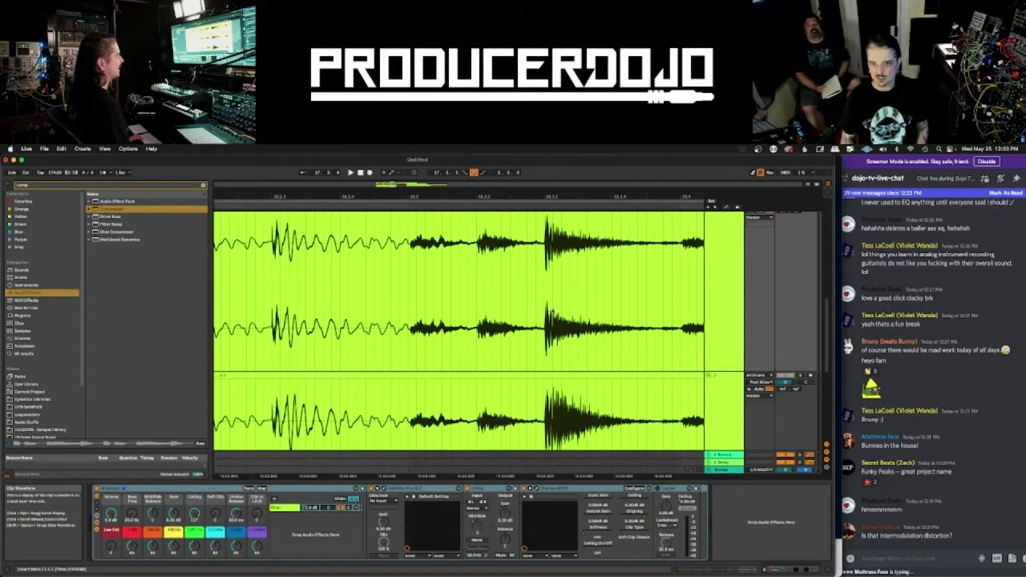
scroll(546, 305, down, 5)
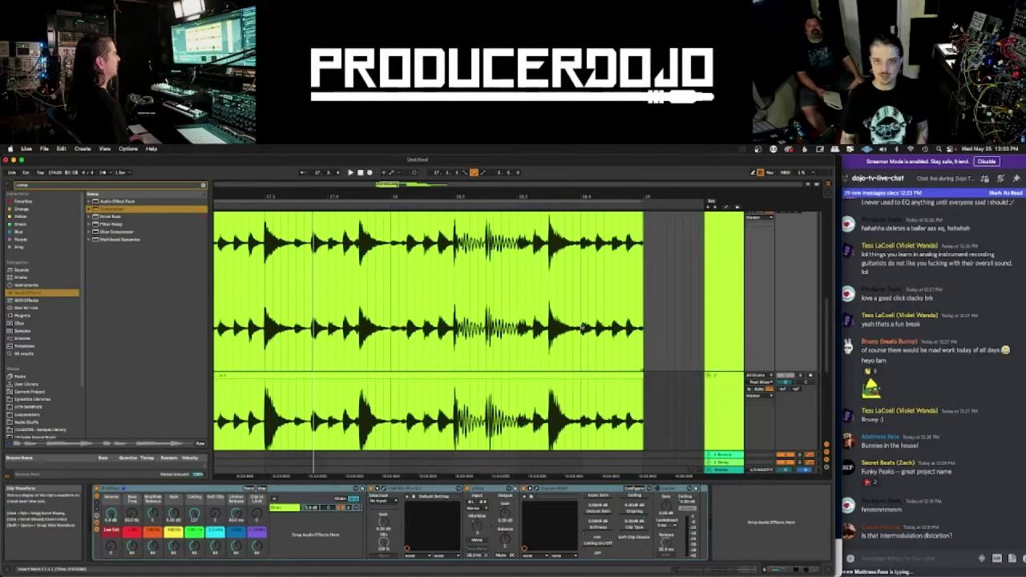
- Select the All Drums group and adjust the attack of its Compressor
scroll(566, 316, up, 10)
scroll(582, 325, up, 3)
click(727, 222)
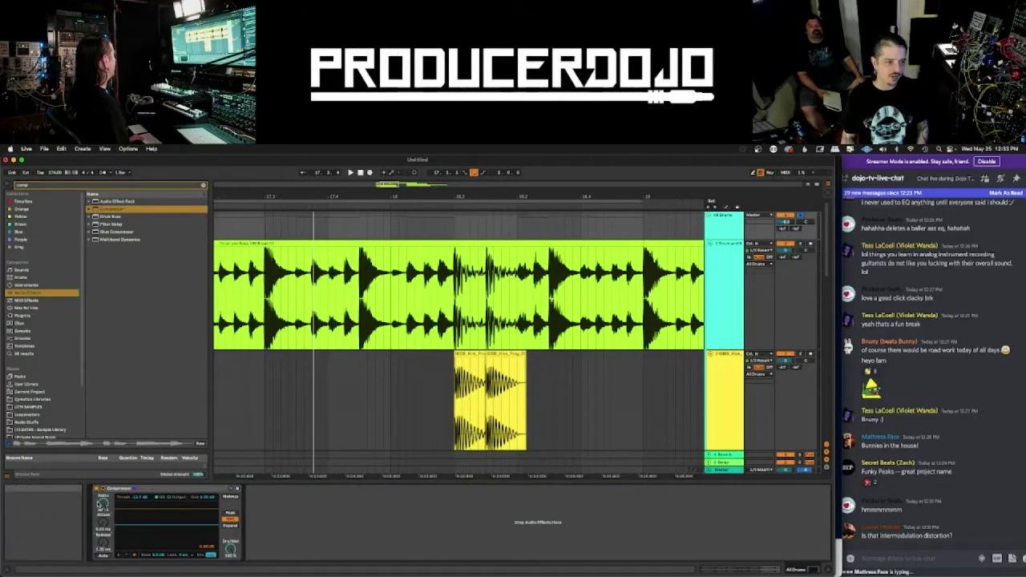
- Record the drums again from bar 17 on the armed resampling track with the adjusted Compressor
scroll(356, 422, left, 10)
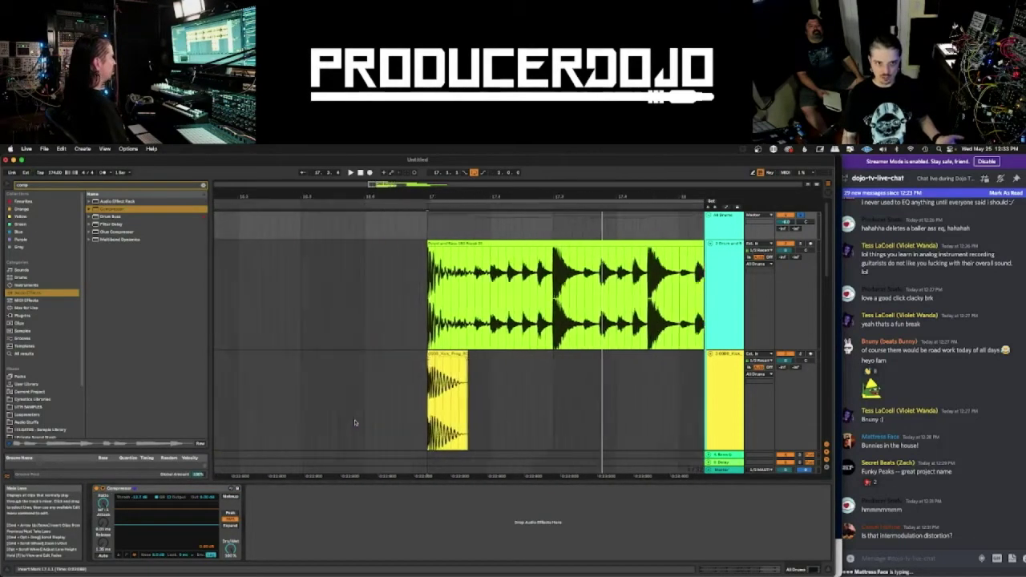
scroll(355, 422, right, 5)
scroll(355, 422, down, 8)
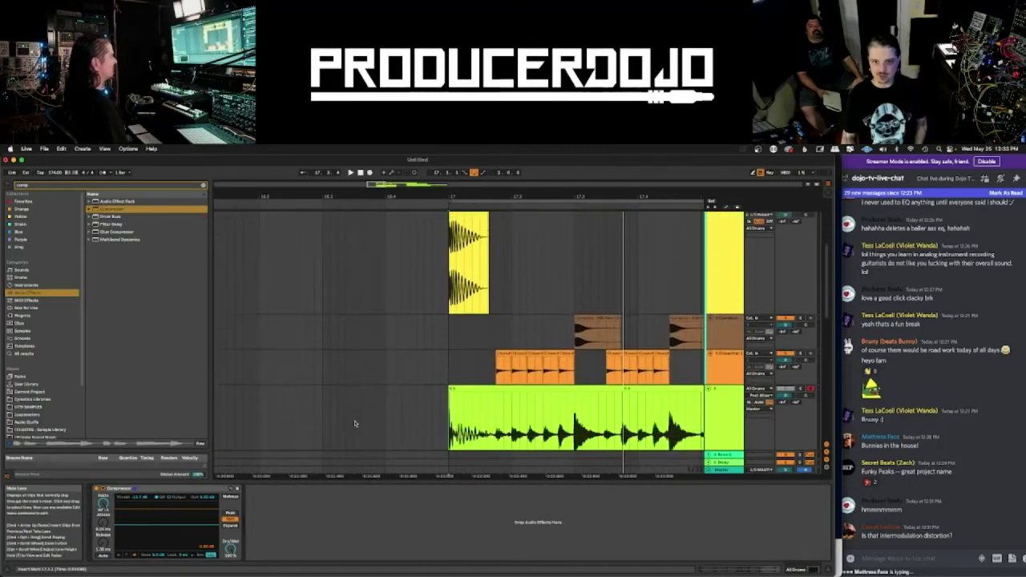
scroll(356, 423, down, 3)
click(464, 354)
scroll(464, 354, left, 1)
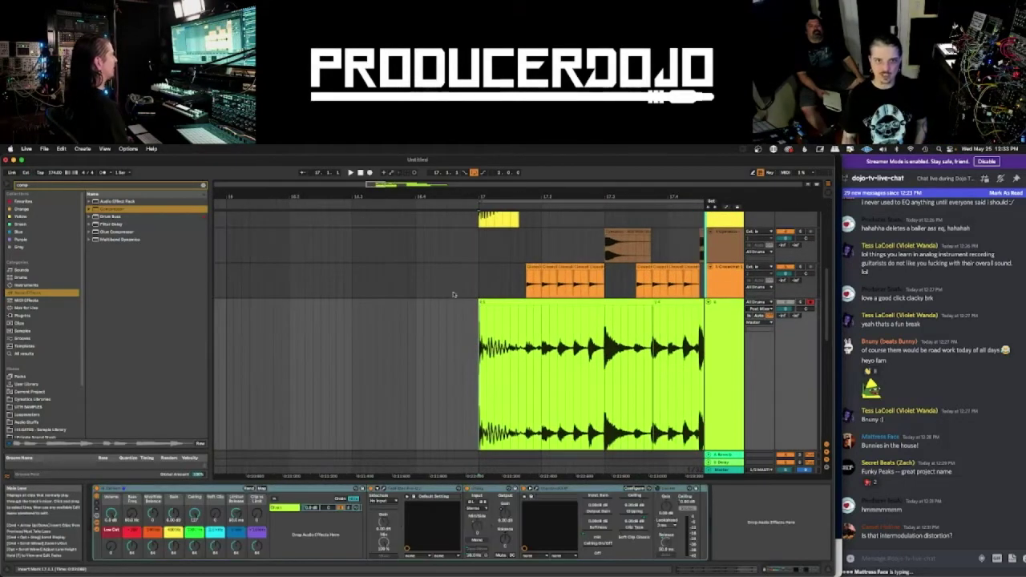
click(370, 173)
scroll(592, 370, right, 4)
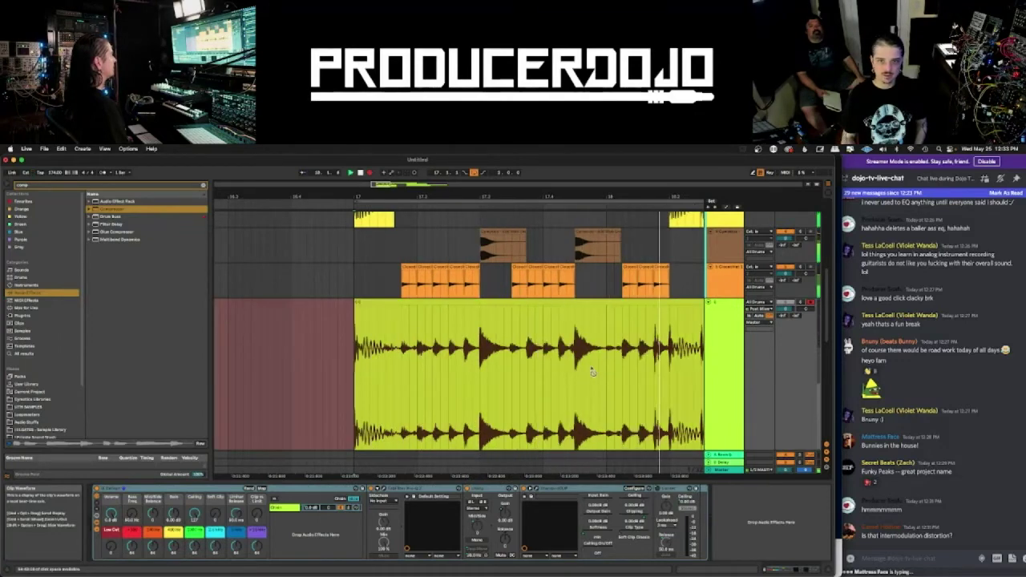
scroll(593, 372, right, 1)
scroll(592, 371, right, 4)
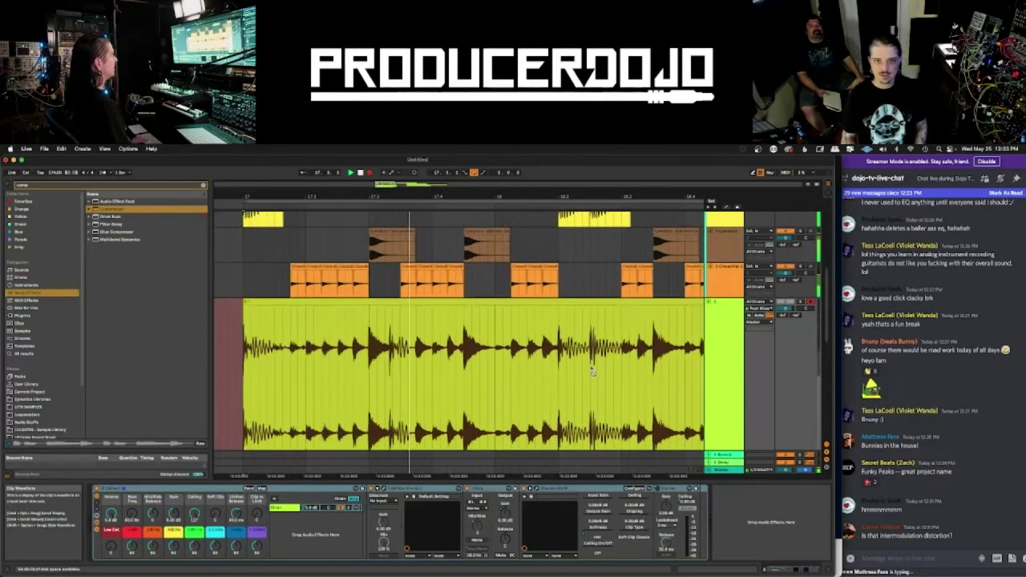
key(space)
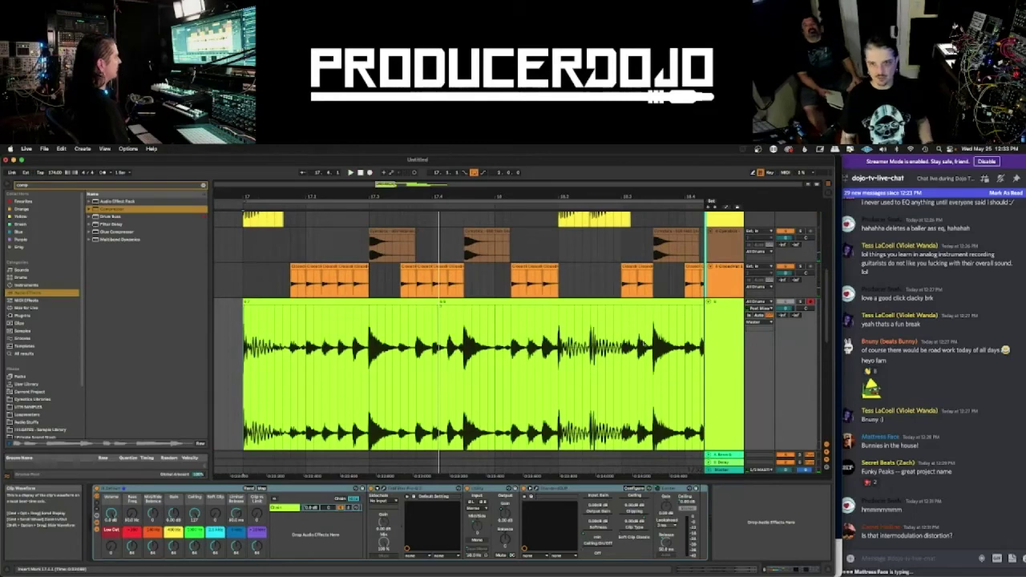
- Compare the transients of the new compressed take with the recording on the track below
scroll(642, 343, right, 2)
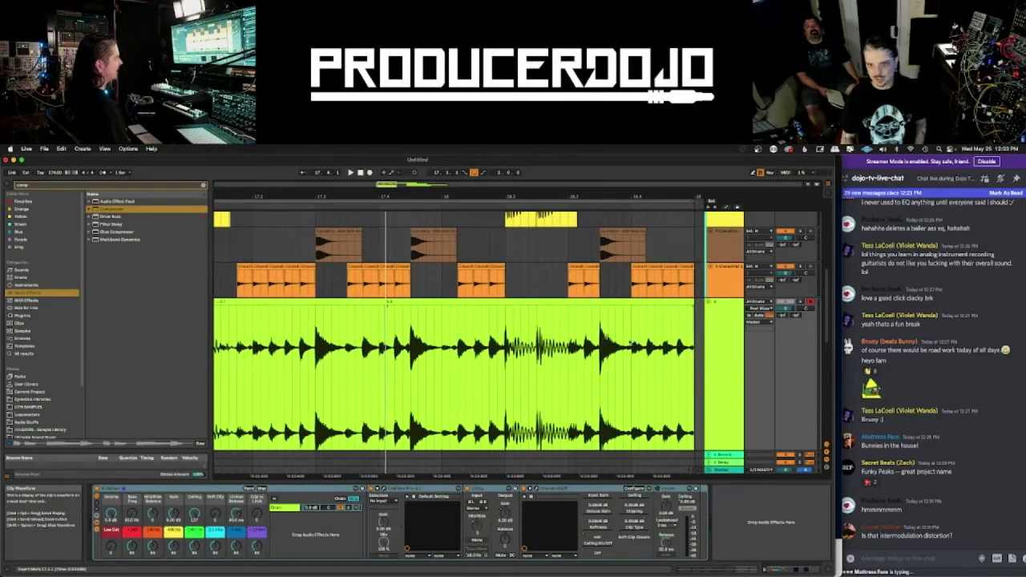
scroll(629, 345, right, 1)
scroll(624, 351, left, 1)
scroll(624, 352, down, 4)
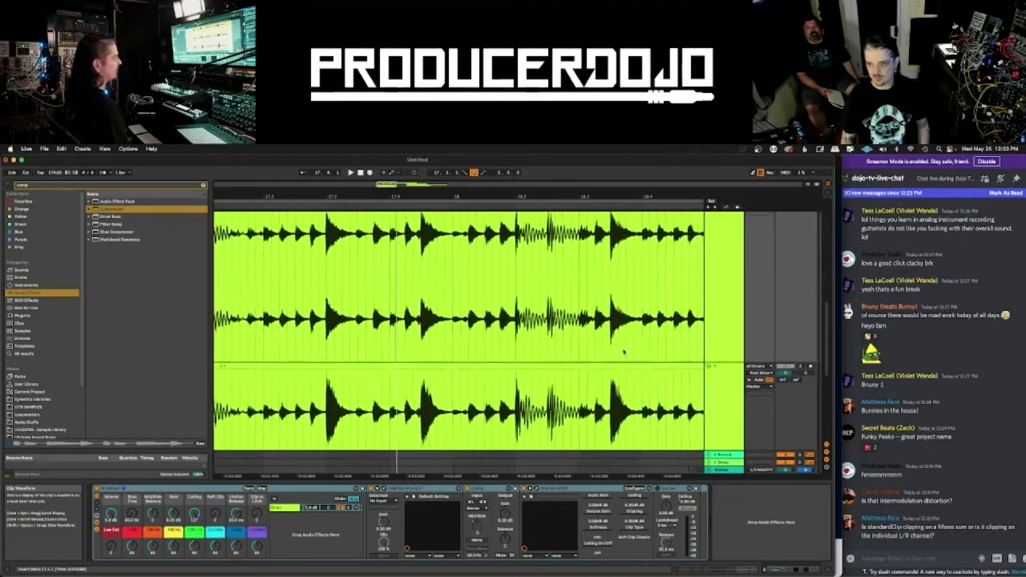
scroll(623, 351, up, 3)
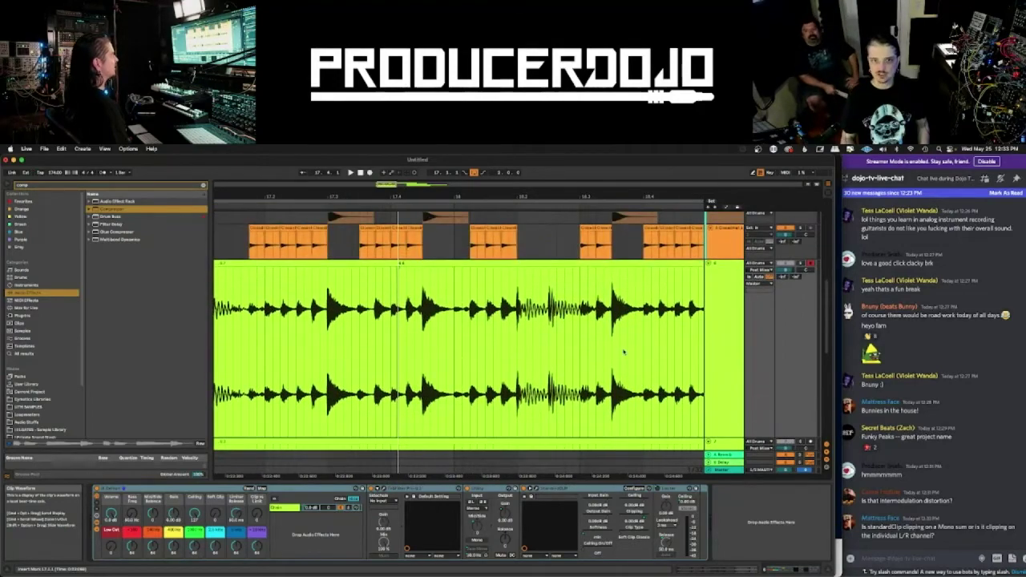
scroll(623, 352, left, 1)
- Select the All Drums group and add a Limiter after its Compressor
scroll(624, 352, up, 8)
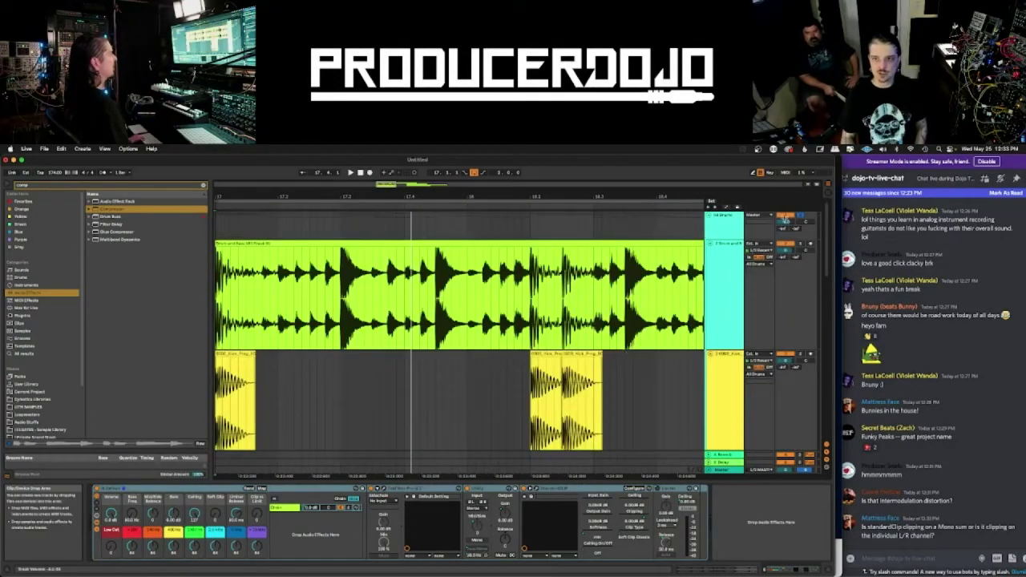
click(718, 233)
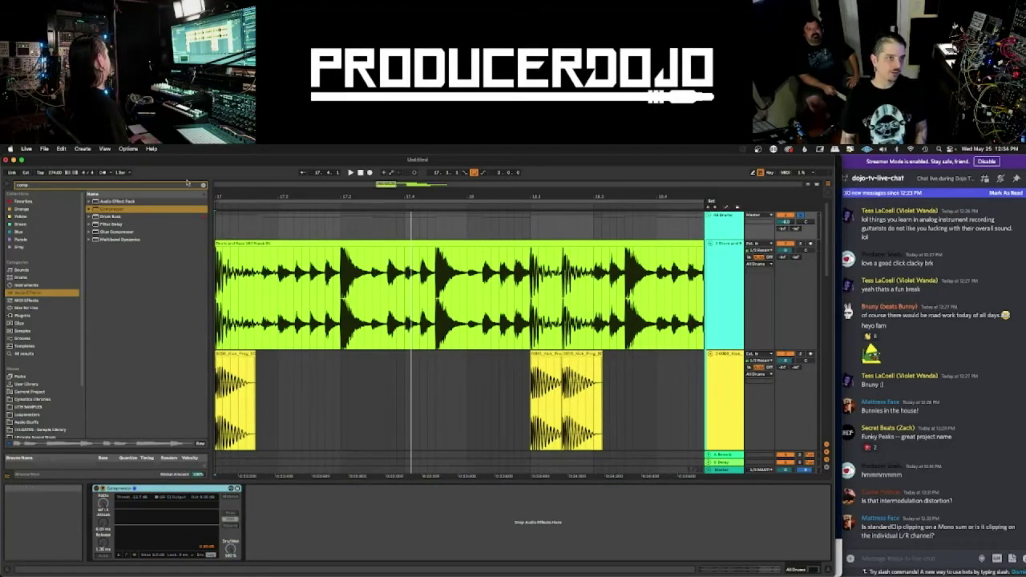
click(204, 186)
scroll(133, 401, down, 10)
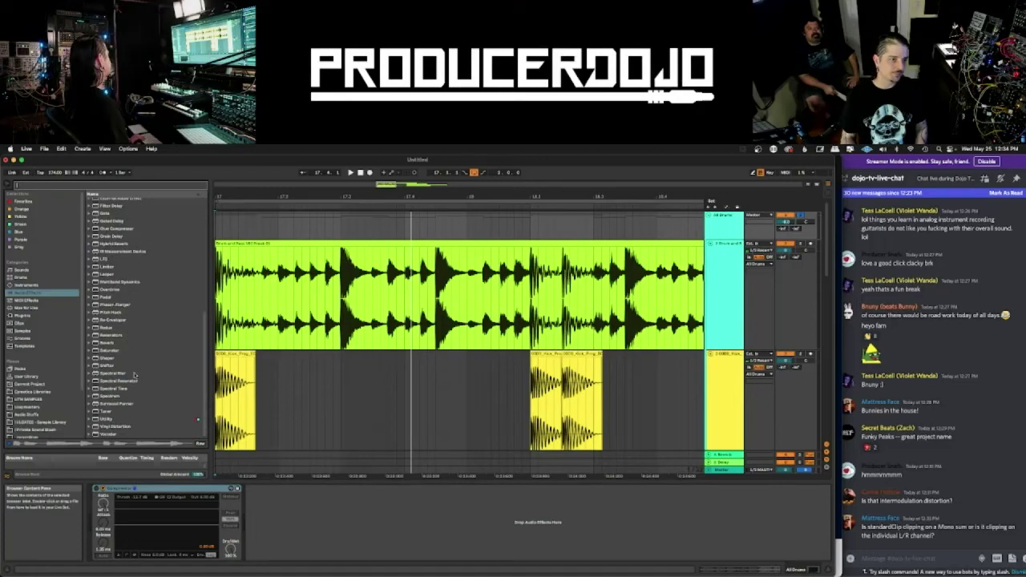
drag(107, 267, 257, 521)
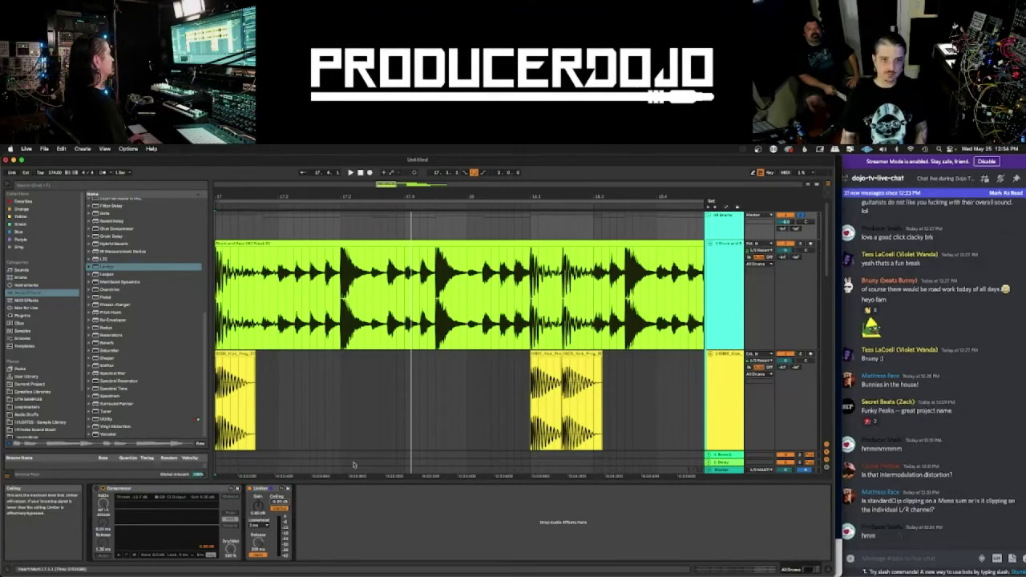
- Play back the drums from bar 17 through the new Limiter
key(space)
scroll(408, 383, down, 5)
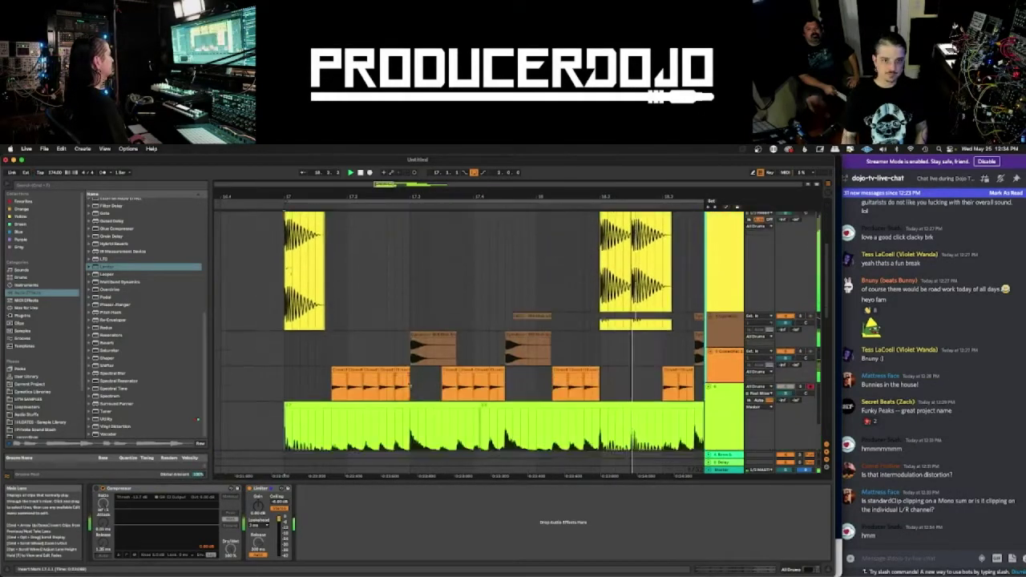
scroll(380, 367, down, 3)
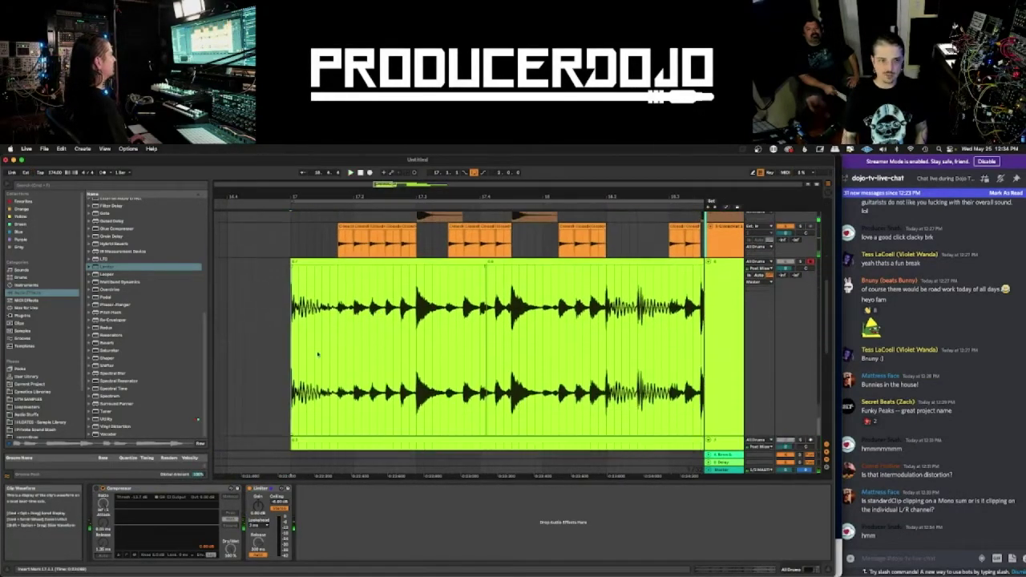
- Return to bar 17 on the armed resampling track and delete all effect devices from that track
click(292, 343)
scroll(305, 350, down, 1)
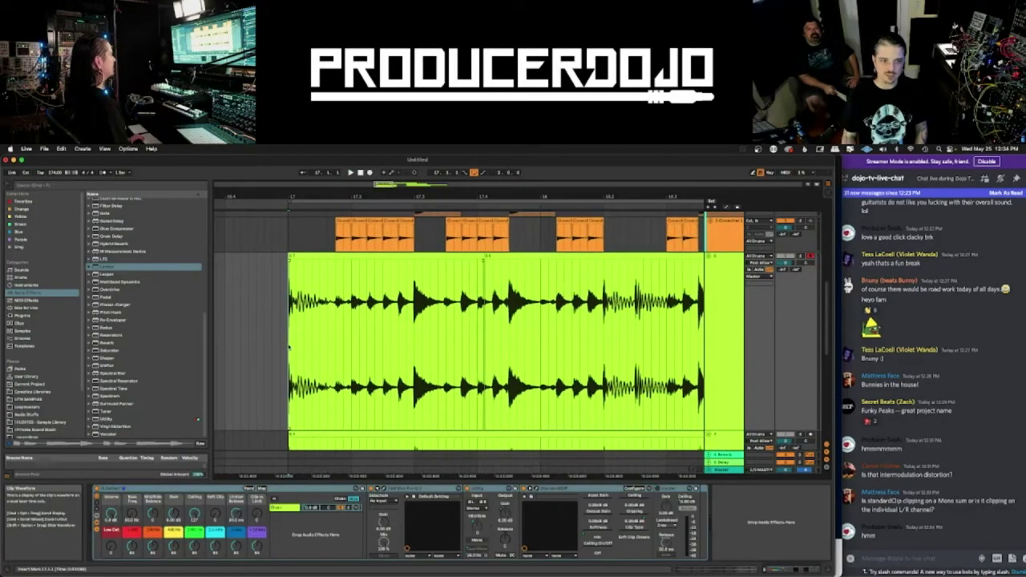
click(417, 488)
key(super+a)
key(Delete)
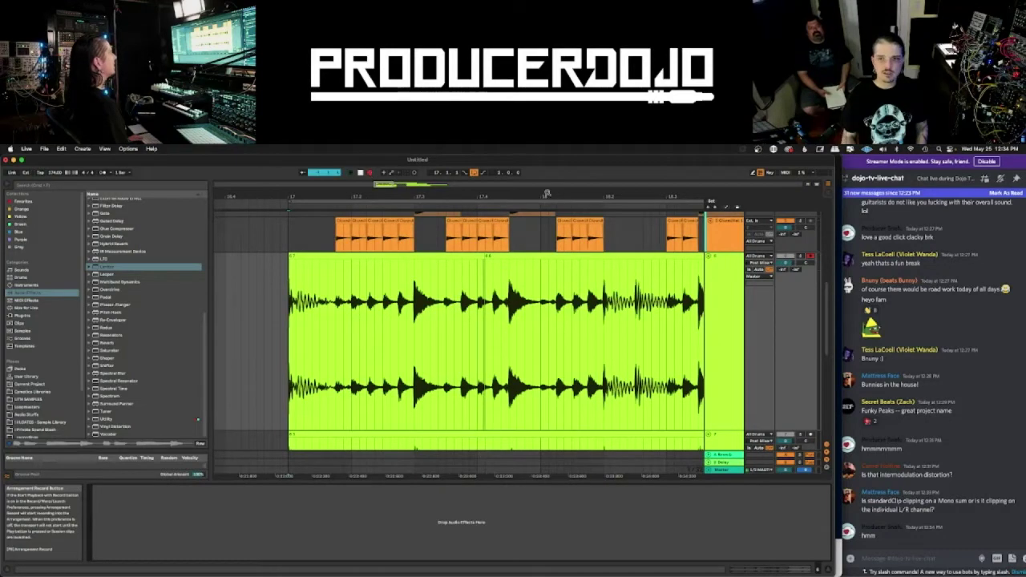
- Record the limited drums from bar 17 on the armed resampling track and select the resulting take
mouse_move(547, 193)
mouse_down()
mouse_move(528, 195)
mouse_move(565, 196)
mouse_up()
key(space)
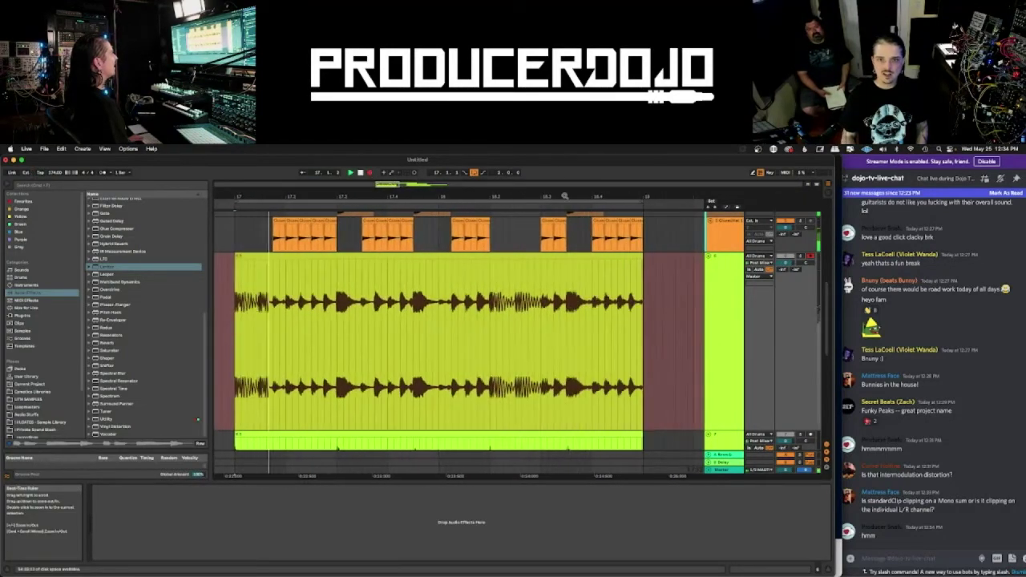
click(479, 343)
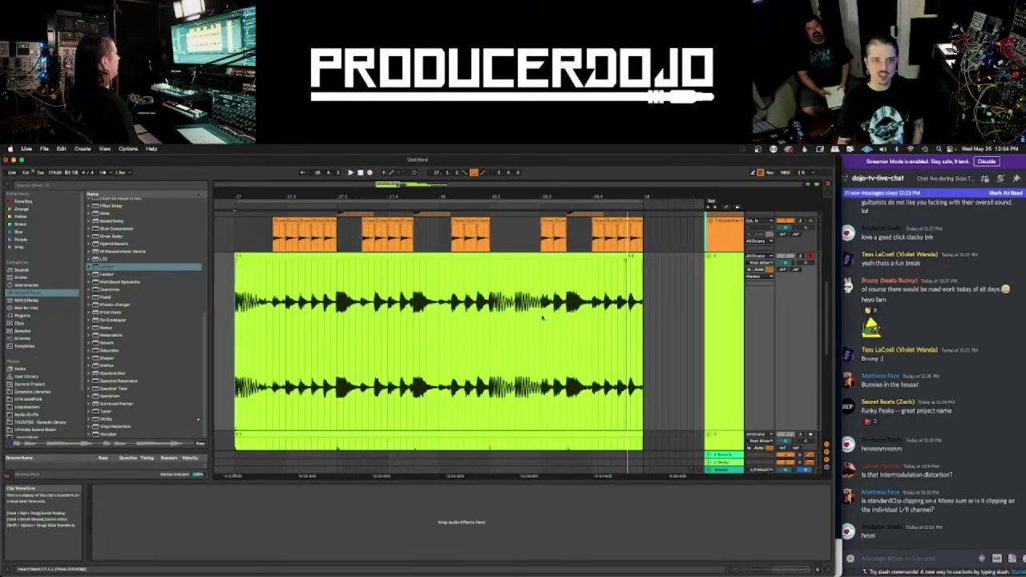
scroll(550, 319, right, 1)
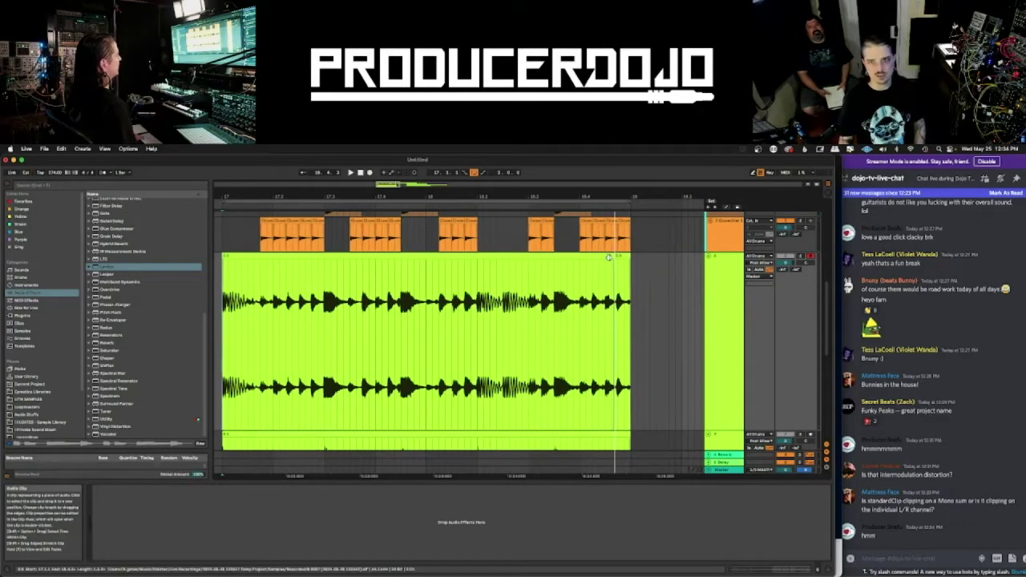
drag(630, 282, 223, 281)
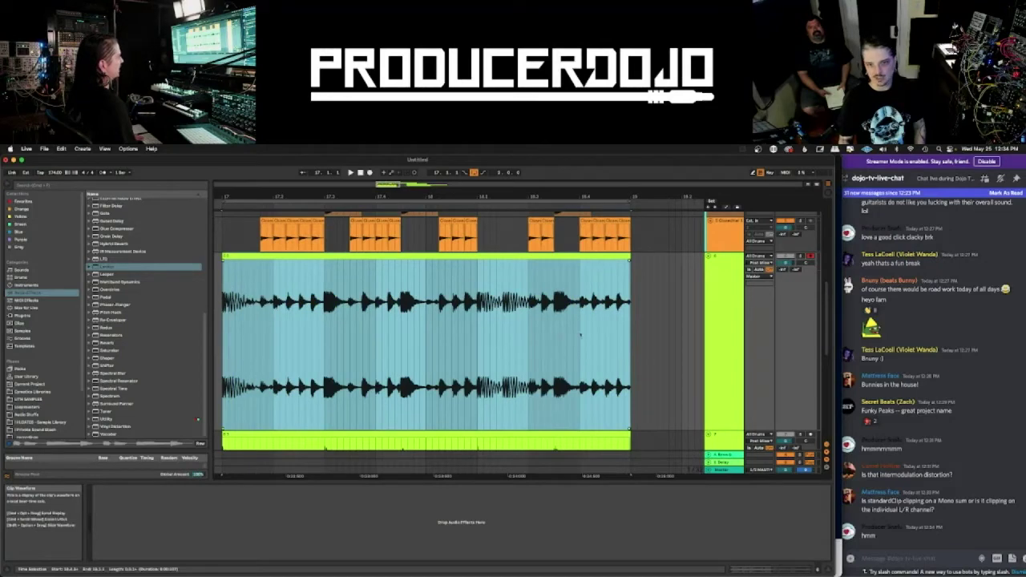
- Select the All Drums group and adjust the ceiling of its Limiter
scroll(593, 331, up, 10)
click(727, 227)
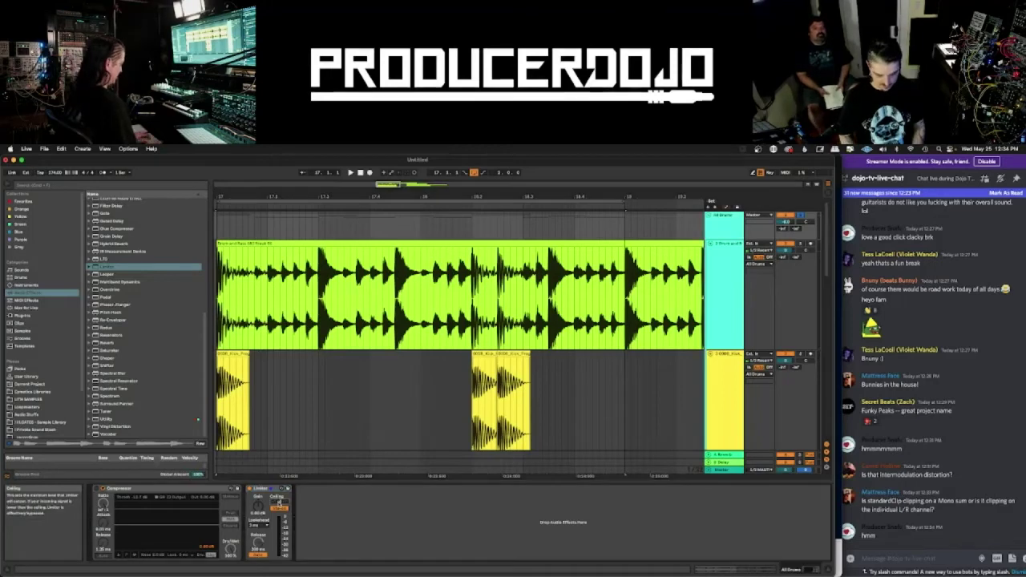
scroll(400, 434, down, 10)
scroll(403, 425, left, 5)
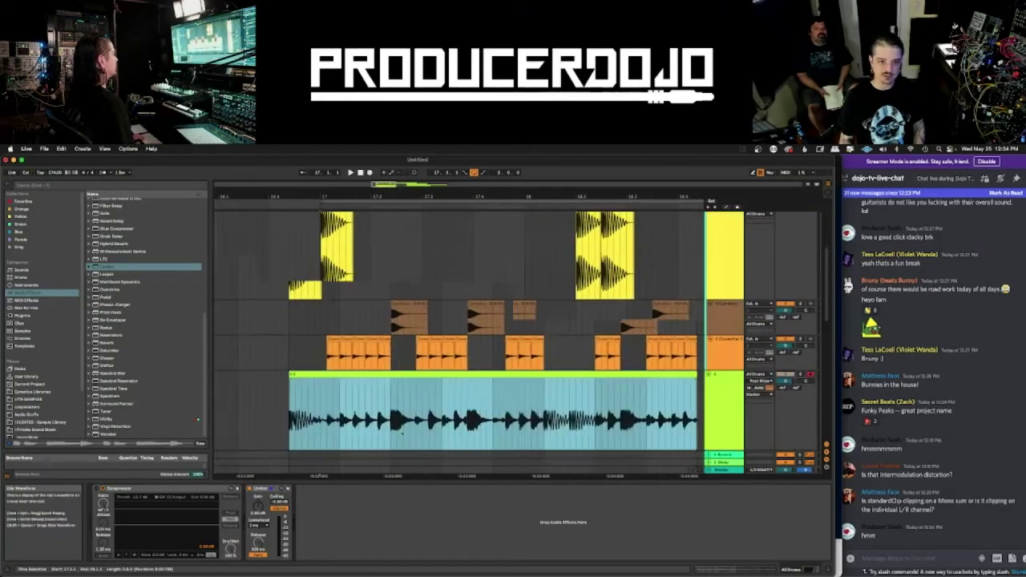
- Record the drums again from bar 17 over the previous take, using the adjusted Limiter ceiling
click(405, 415)
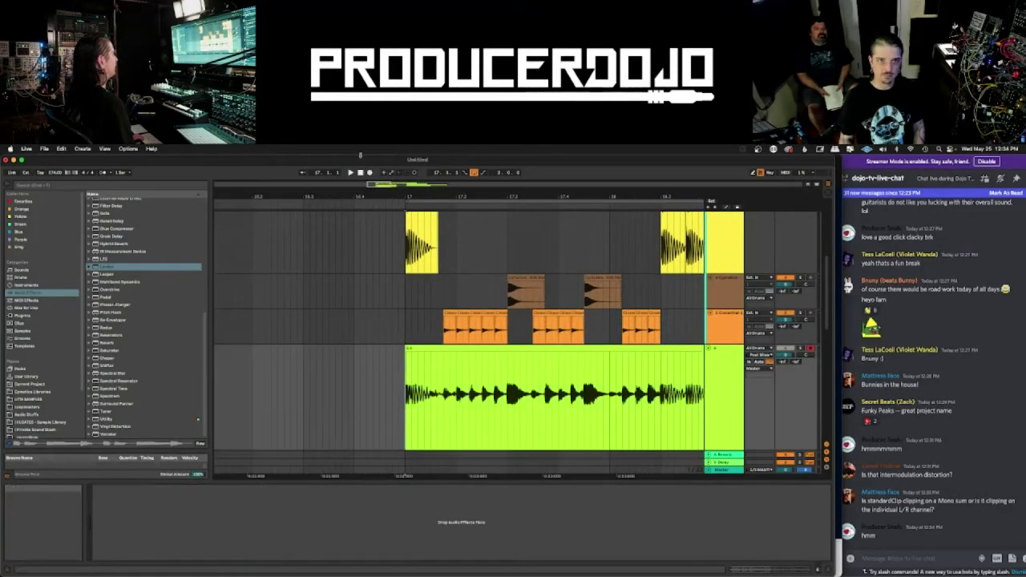
click(369, 173)
scroll(526, 345, right, 2)
scroll(526, 348, down, 2)
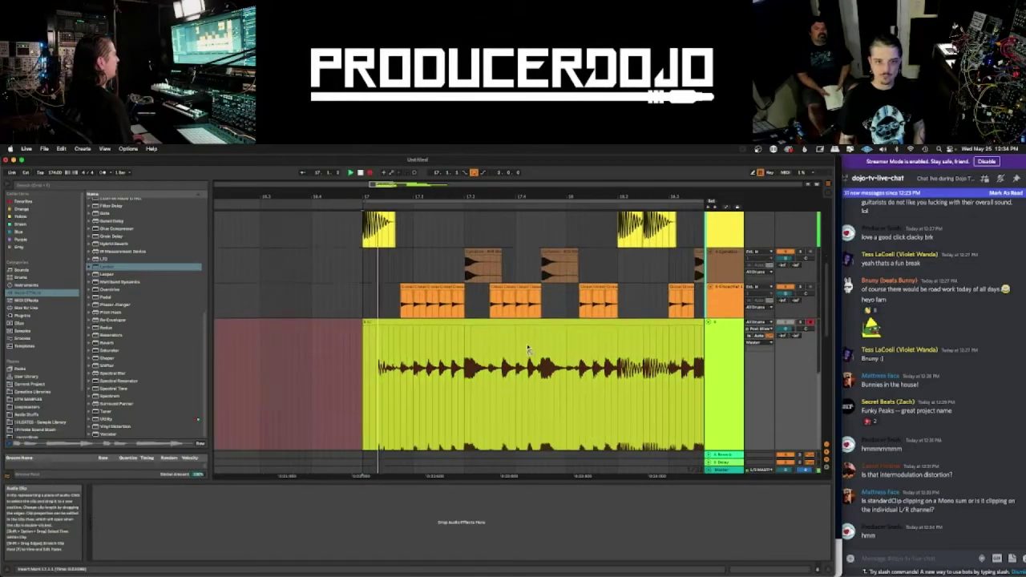
scroll(528, 348, right, 5)
scroll(527, 348, right, 1)
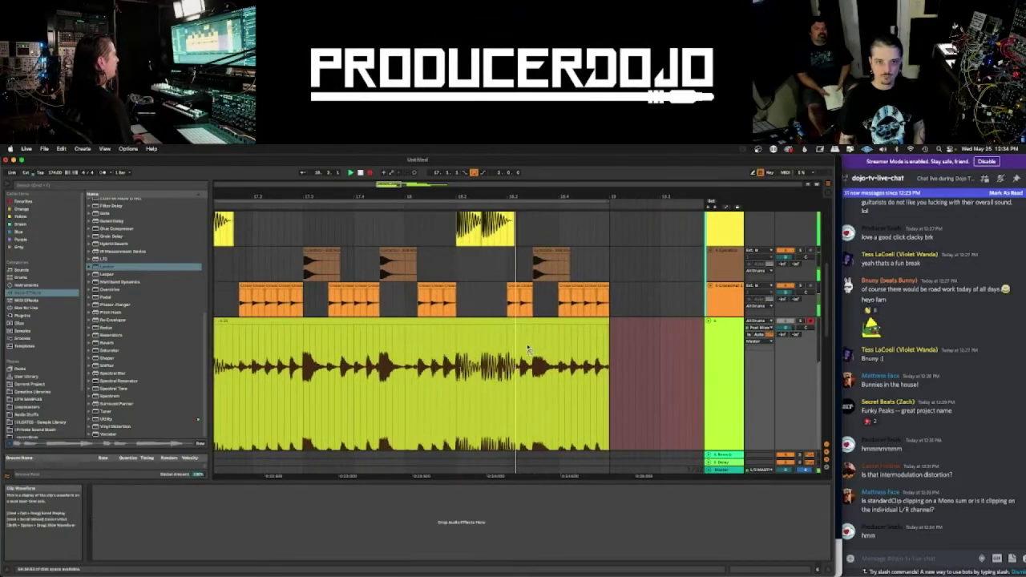
key(space)
- Select the new recorded clip at bar 17 and rename it Limiter
scroll(527, 348, left, 5)
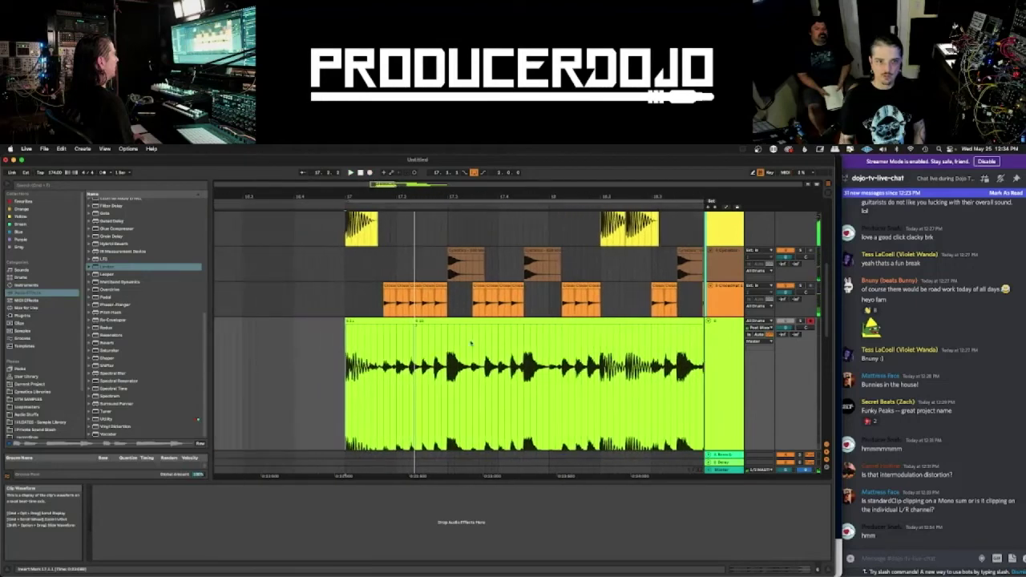
click(419, 321)
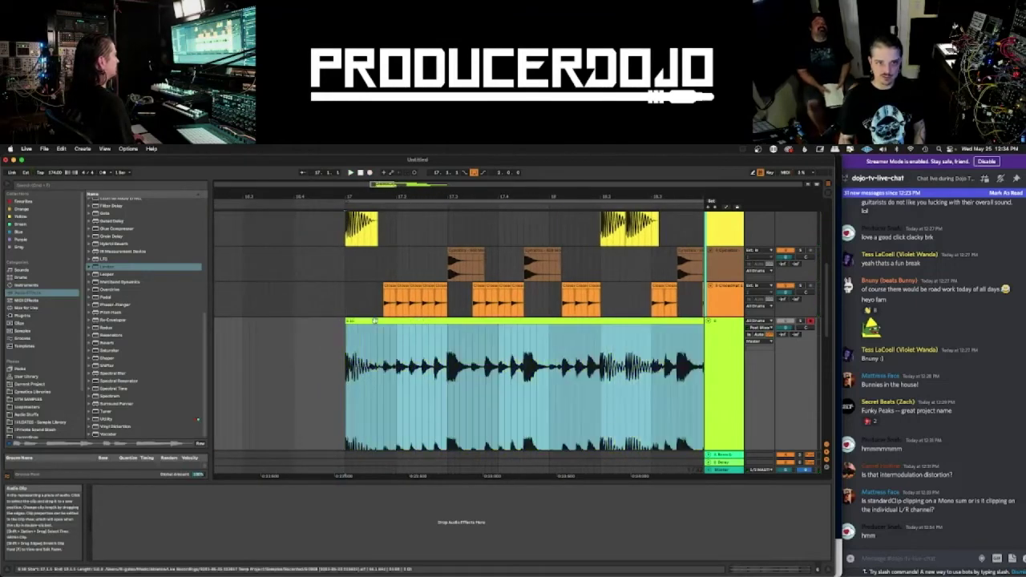
scroll(418, 321, down, 1)
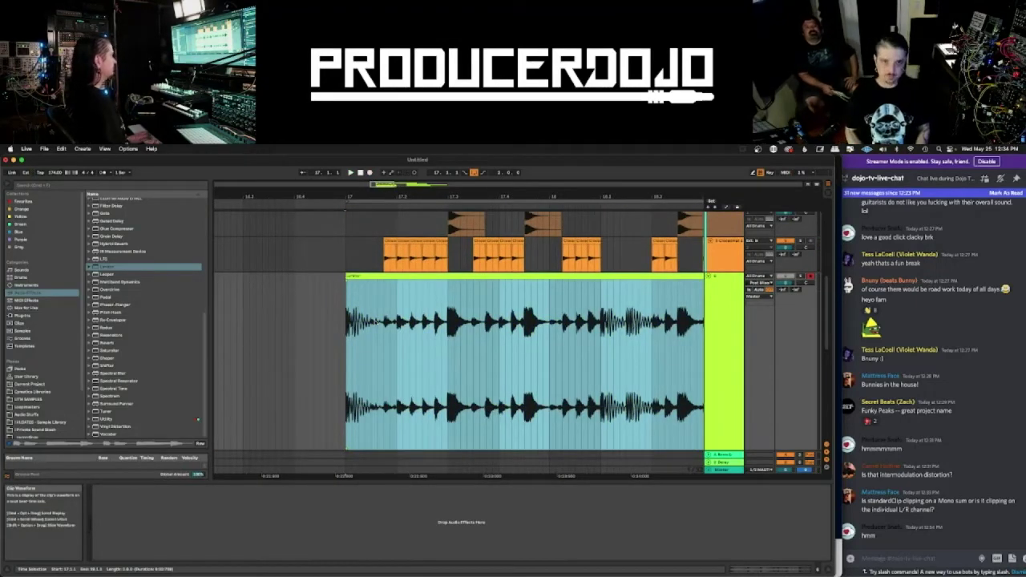
- Duplicate the resampling track with its Limiter clip and clear the clip from the original armed track
right_click(778, 318)
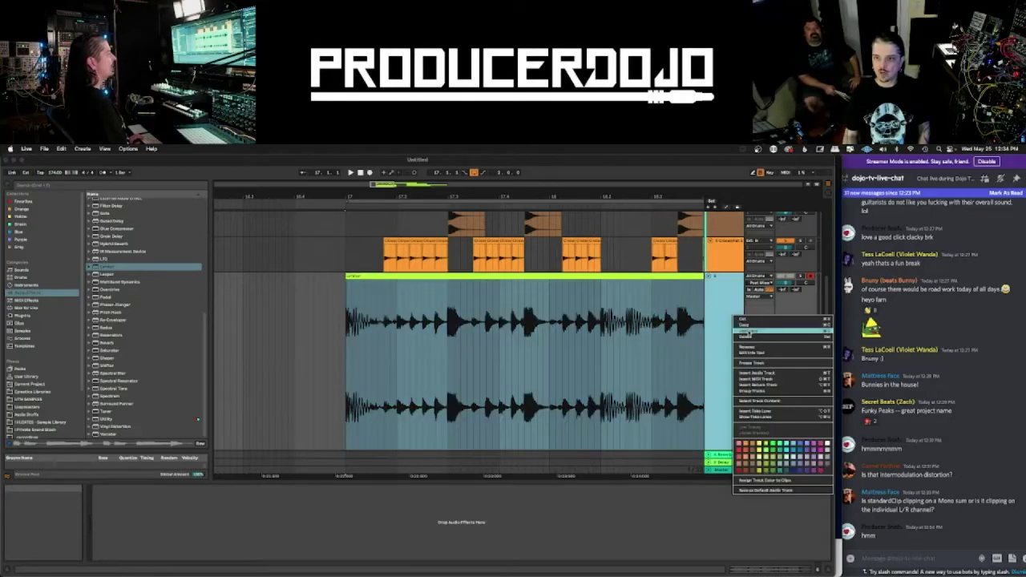
click(746, 330)
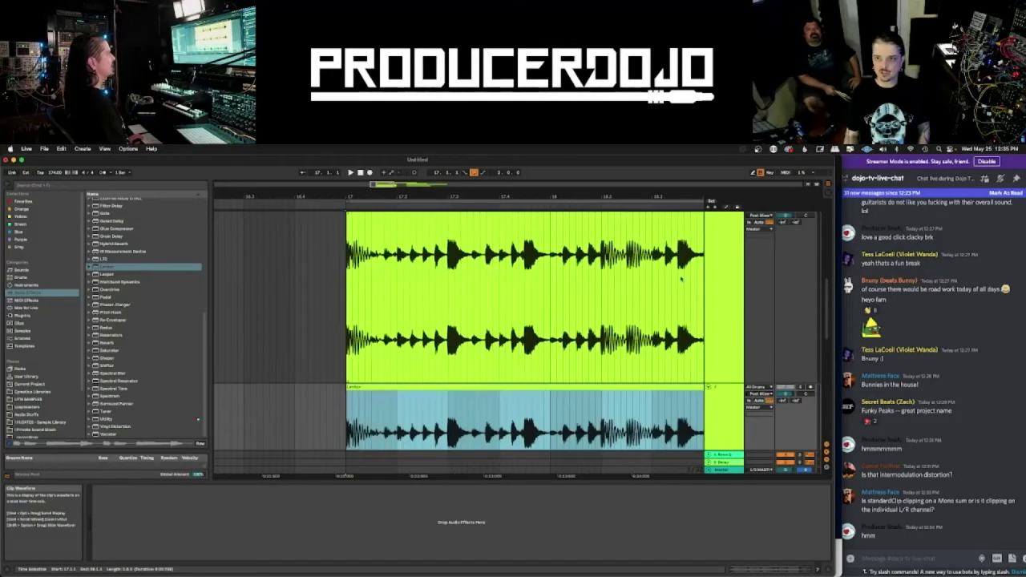
scroll(703, 290, up, 1)
click(727, 342)
click(680, 320)
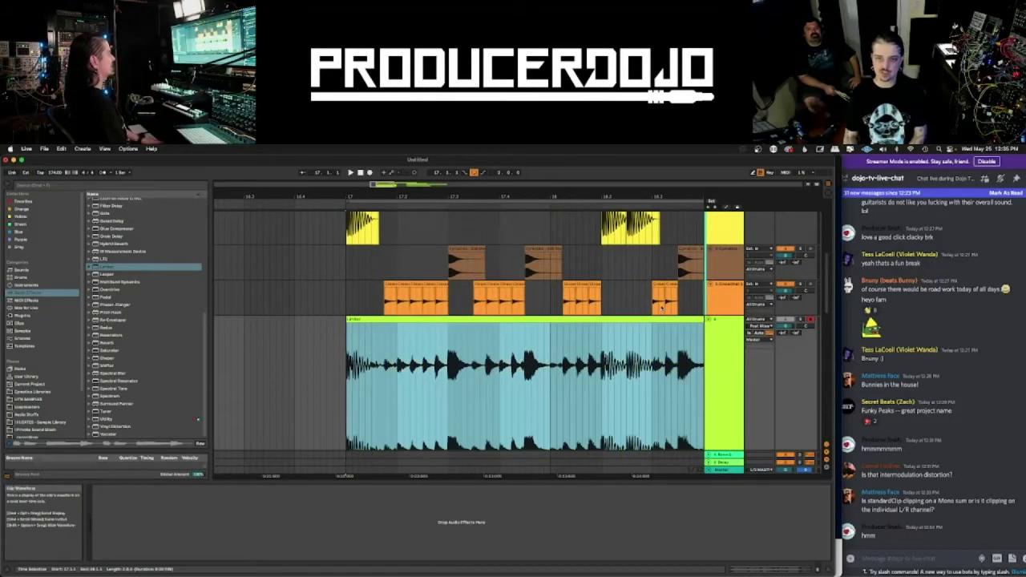
- Find the GClip plug-in and insert it after the Limiter on the All Drums group
scroll(665, 302, up, 5)
click(722, 226)
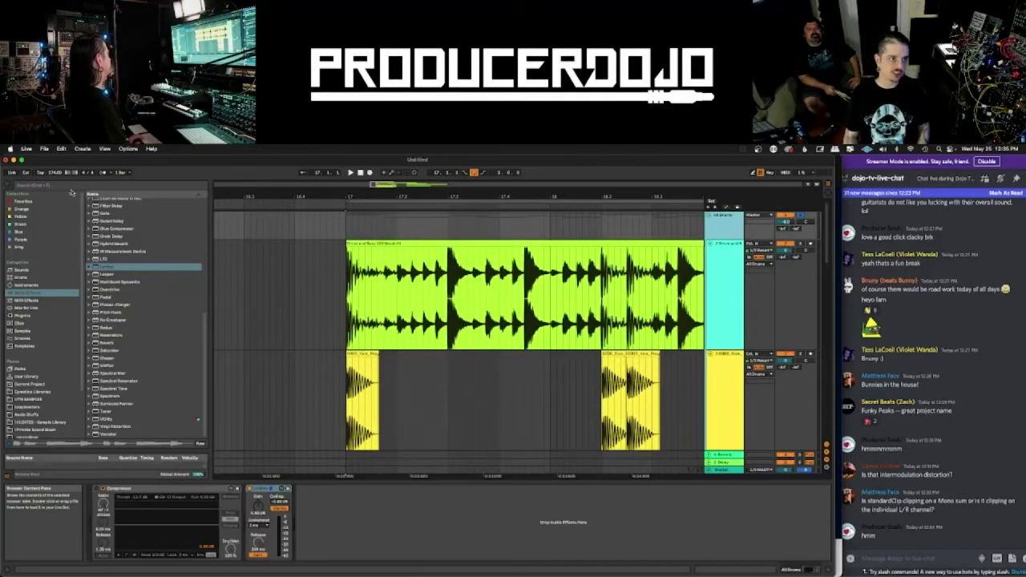
click(57, 184)
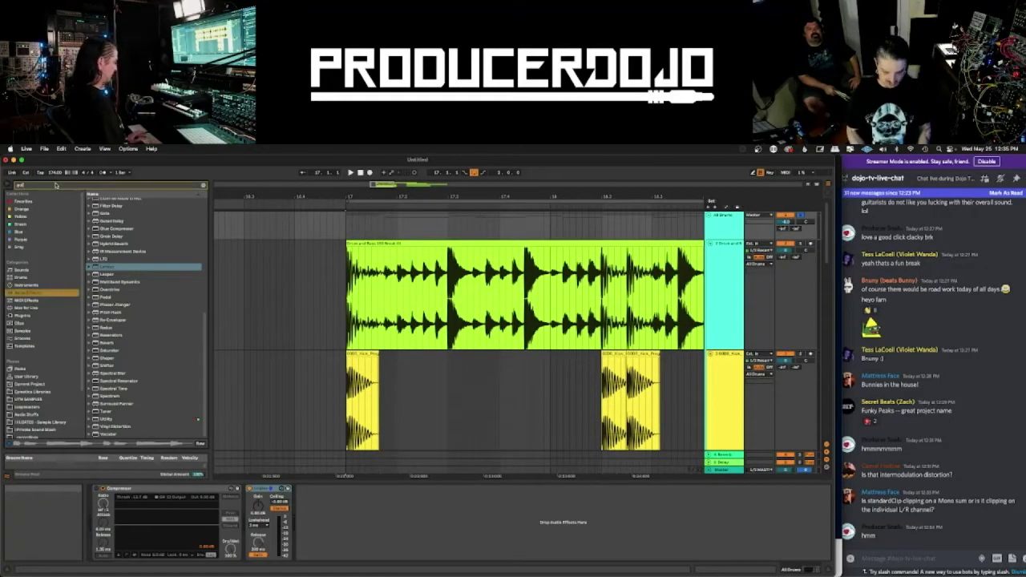
click(24, 316)
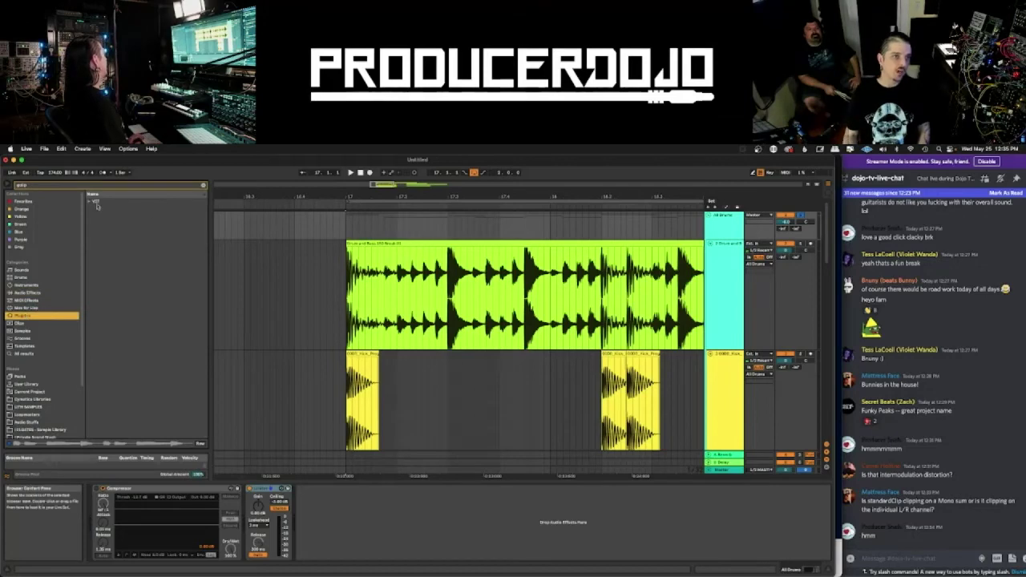
click(88, 202)
click(104, 209)
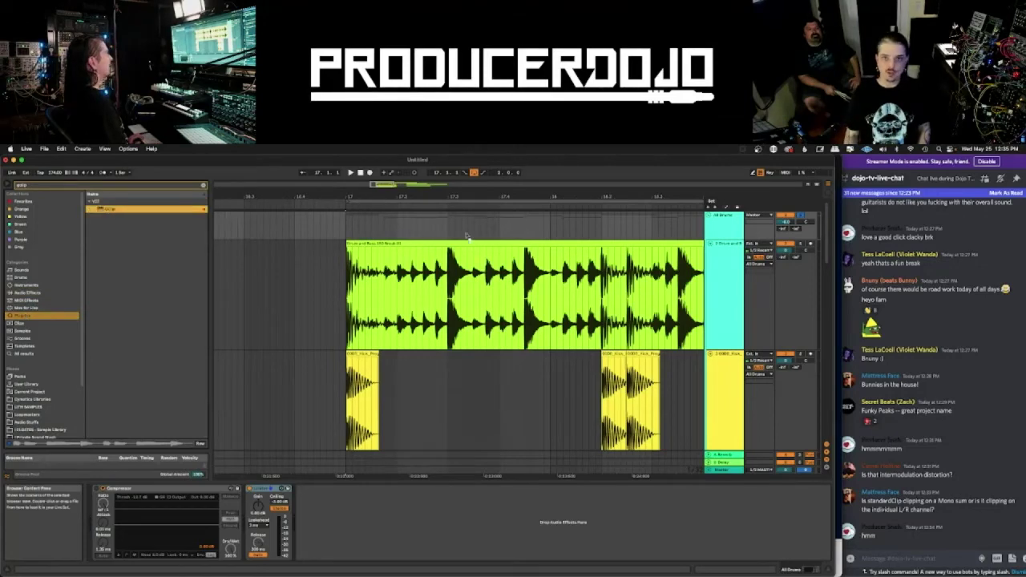
drag(330, 491, 329, 491)
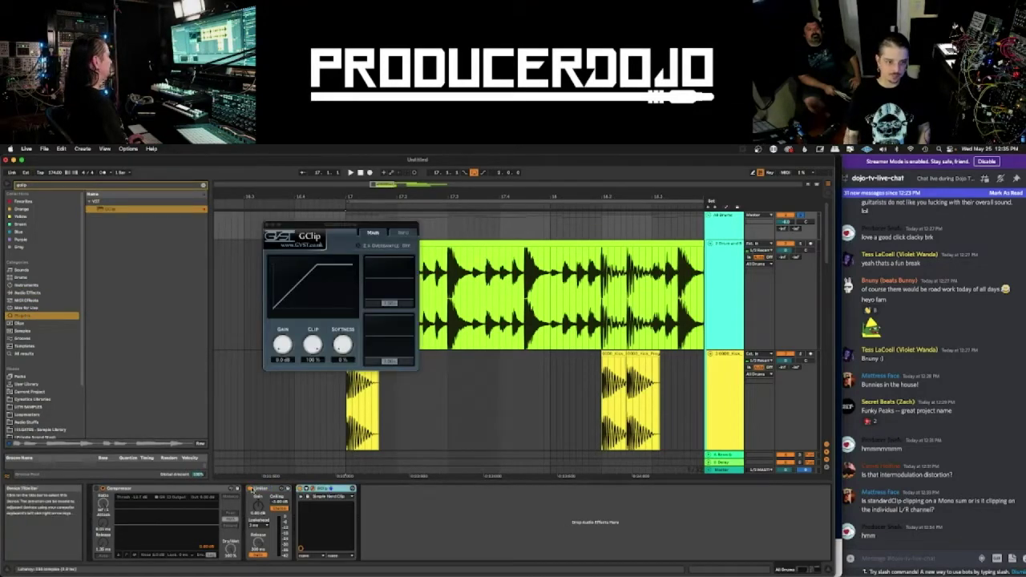
- Turn on 2x oversampling in GClip and set its clip level to 75% with the Limiter bypassed
click(359, 246)
drag(313, 345, 310, 366)
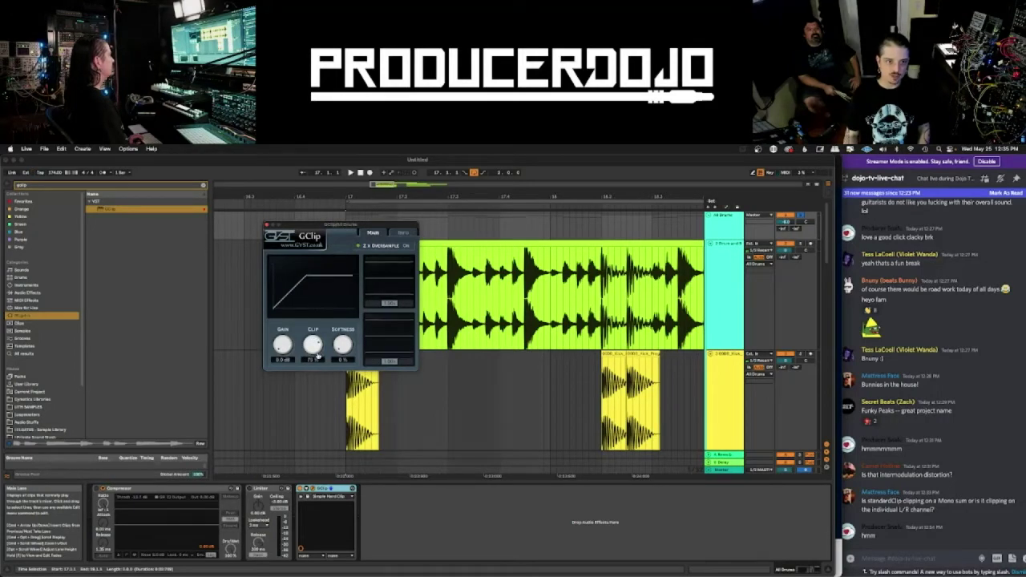
scroll(317, 352, down, 1)
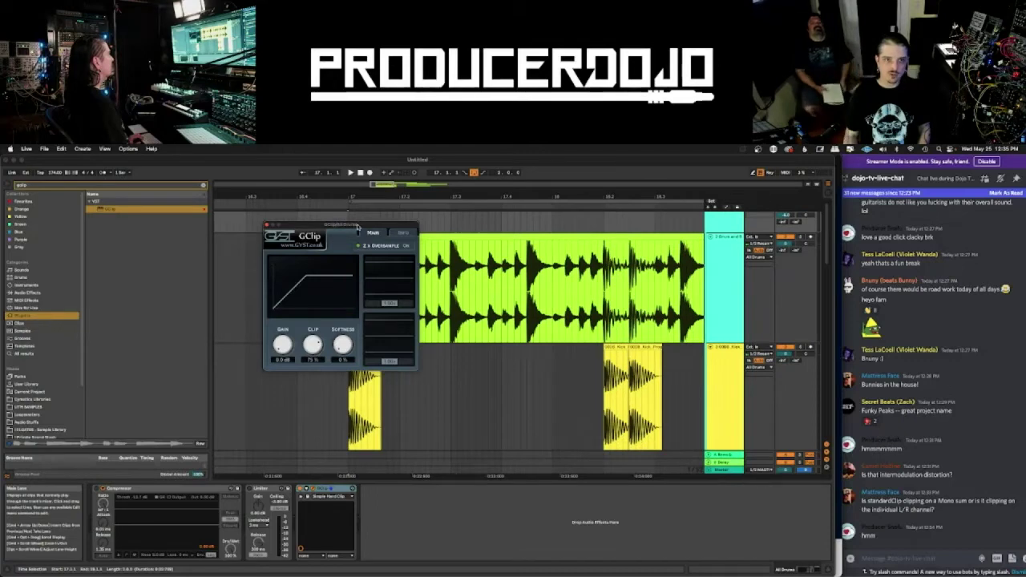
drag(357, 225, 180, 198)
- Record the GClip-processed drums from bar 17 on the emptied resampling track and select the take
scroll(412, 348, down, 6)
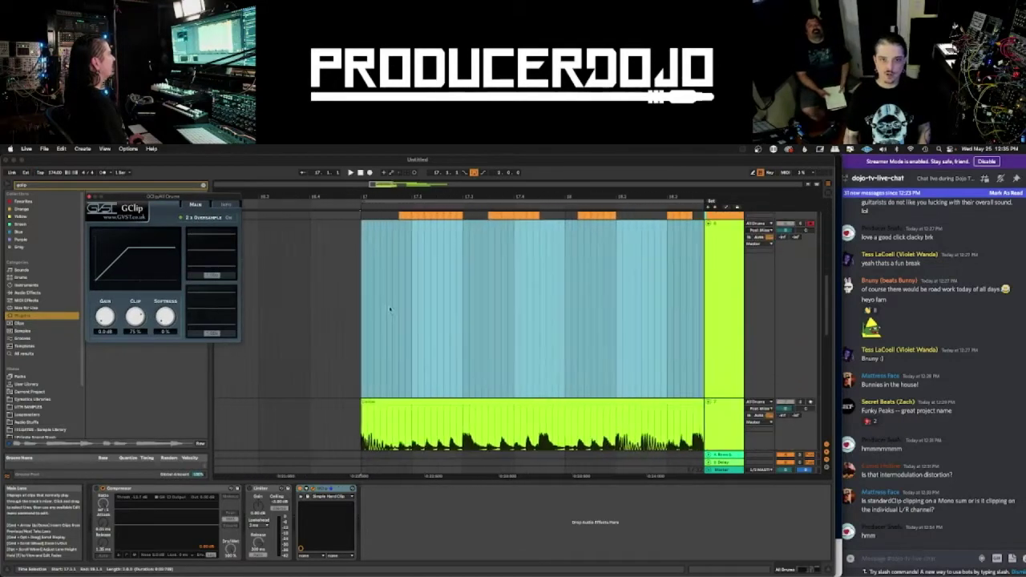
click(363, 301)
scroll(453, 243, up, 1)
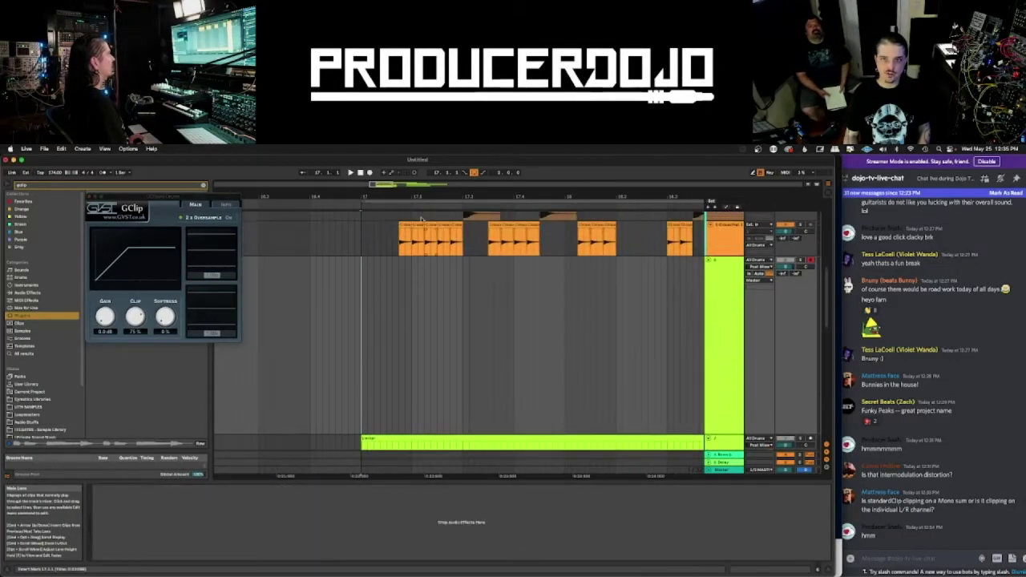
click(371, 173)
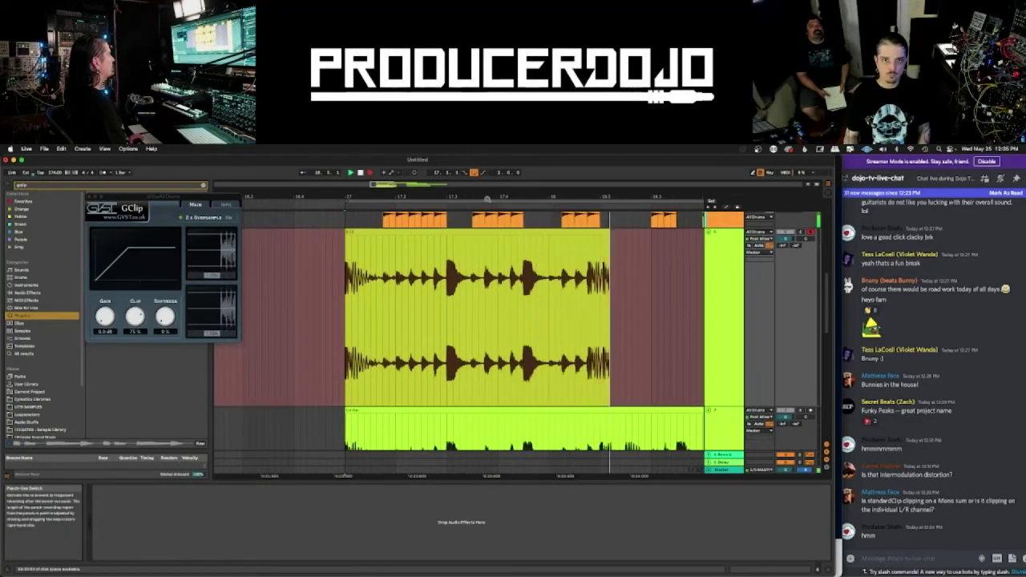
drag(441, 197, 441, 172)
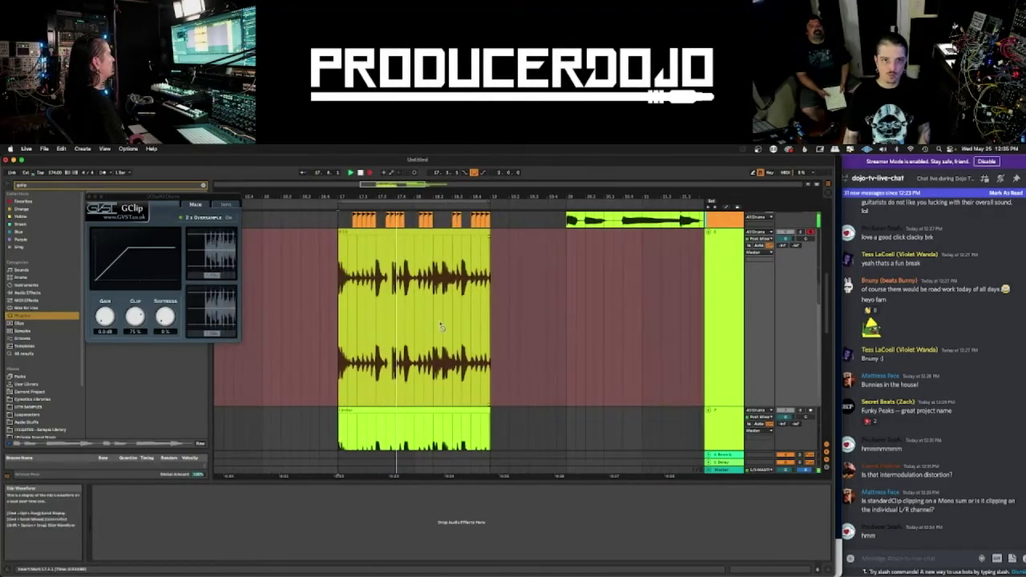
scroll(415, 278, up, 1)
key(space)
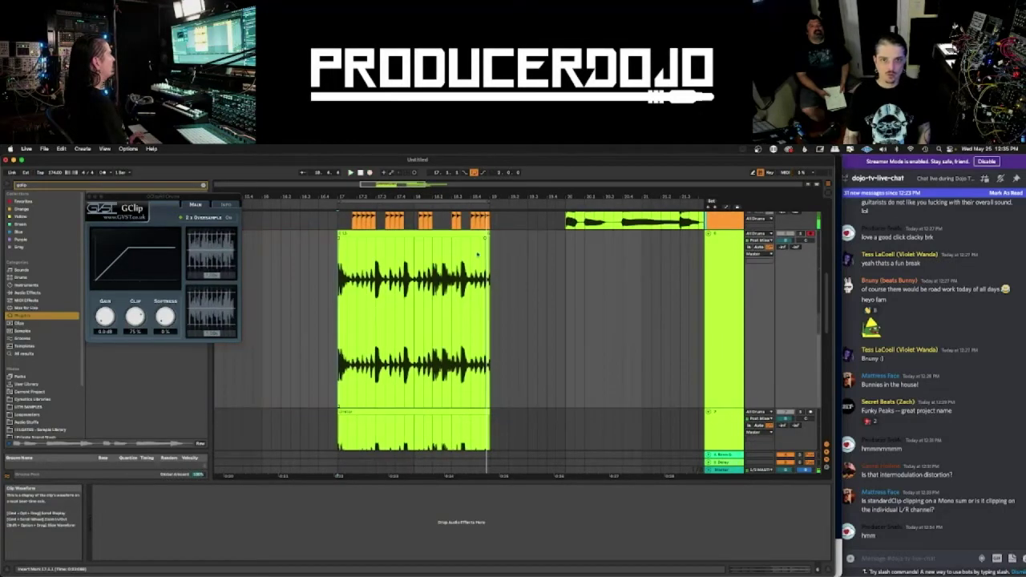
drag(489, 253, 337, 253)
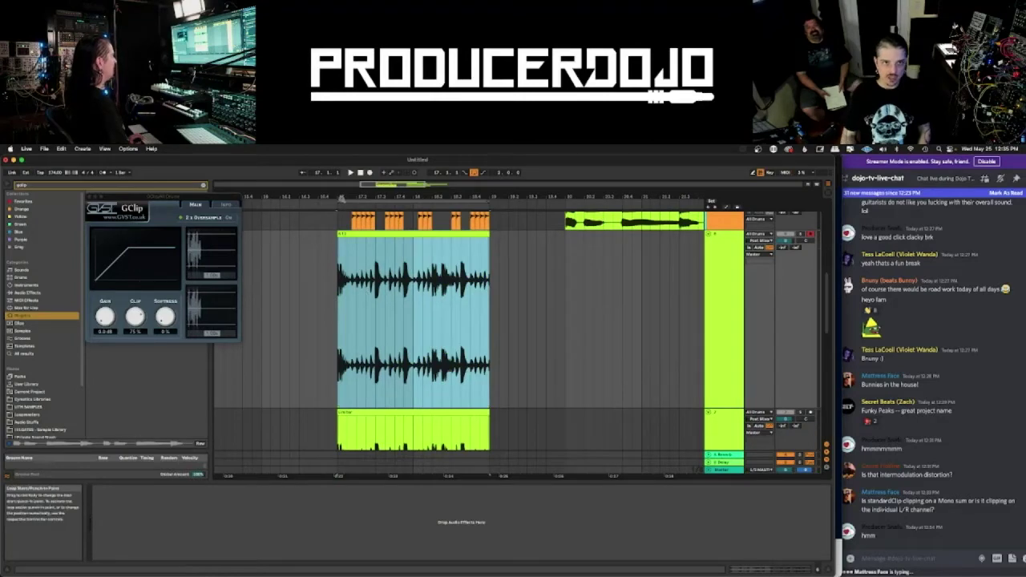
- Magnify the two resampled drum clips starting at bar 17 to compare their waveforms
drag(338, 196, 338, 202)
key(z)
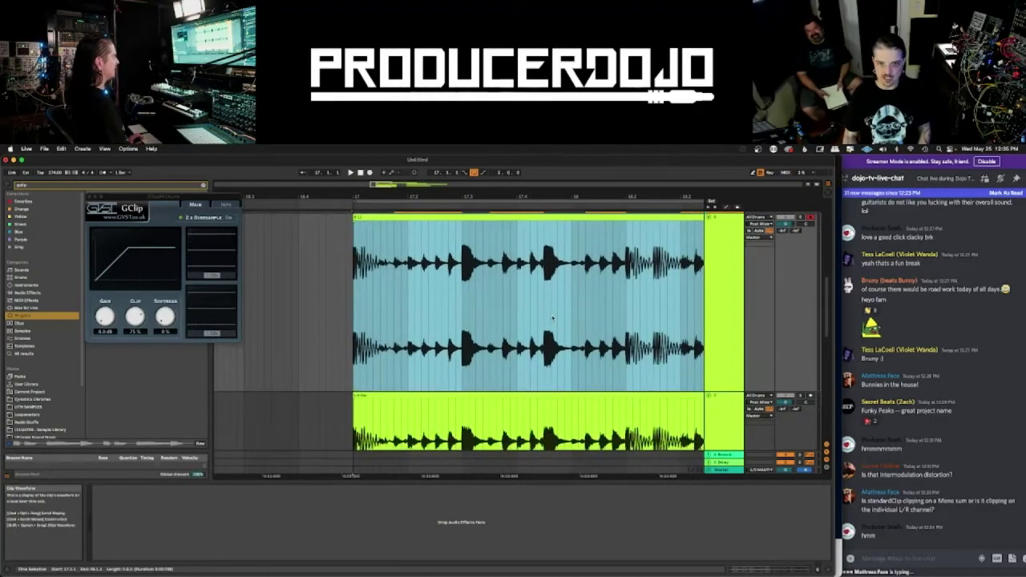
scroll(551, 318, down, 2)
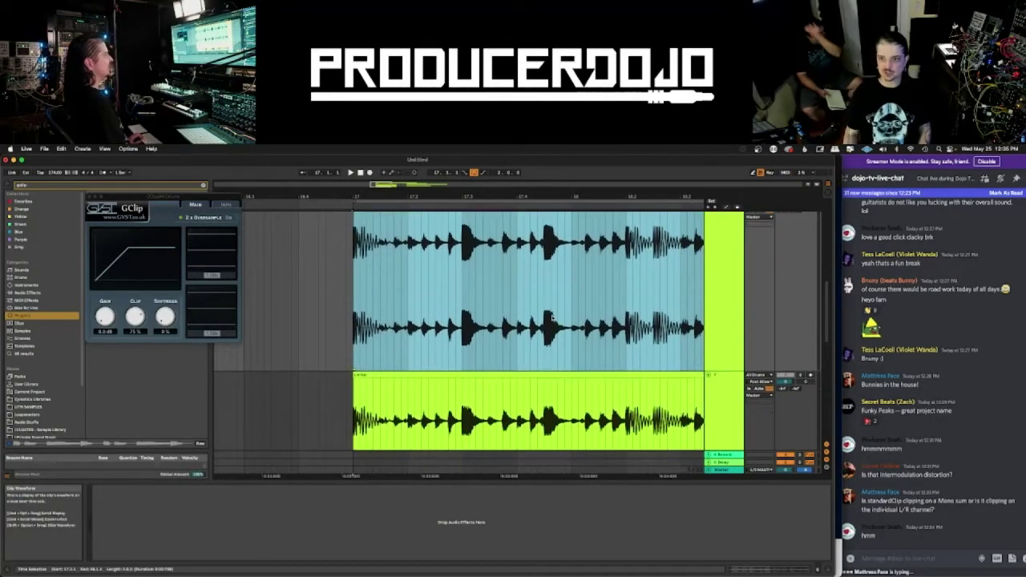
scroll(551, 318, up, 3)
scroll(552, 319, down, 2)
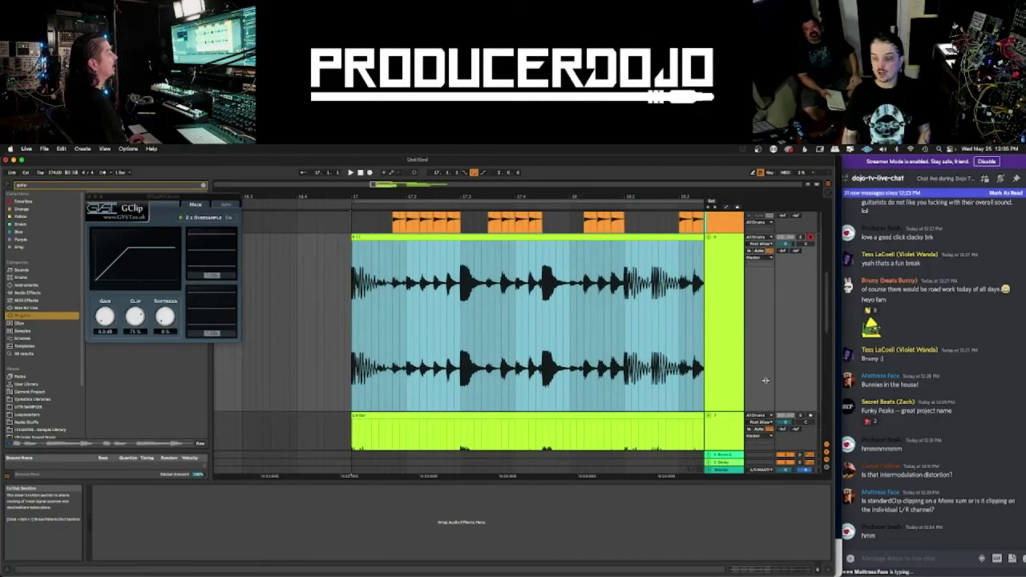
- Solo the two resampled drum tracks in turn and play them to compare their sound
click(800, 373)
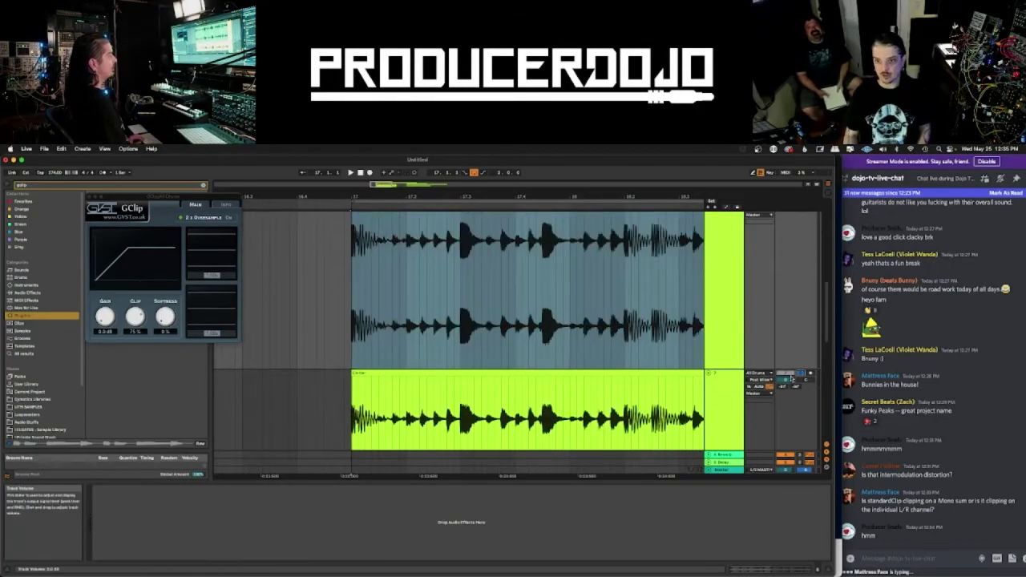
scroll(756, 362, up, 2)
scroll(723, 352, up, 1)
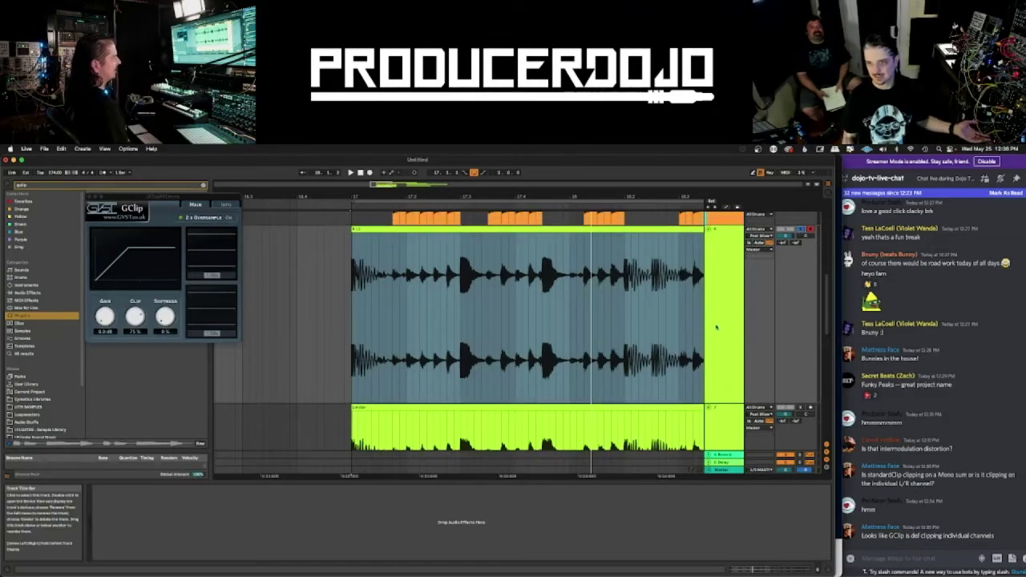
scroll(719, 348, down, 1)
scroll(717, 348, down, 1)
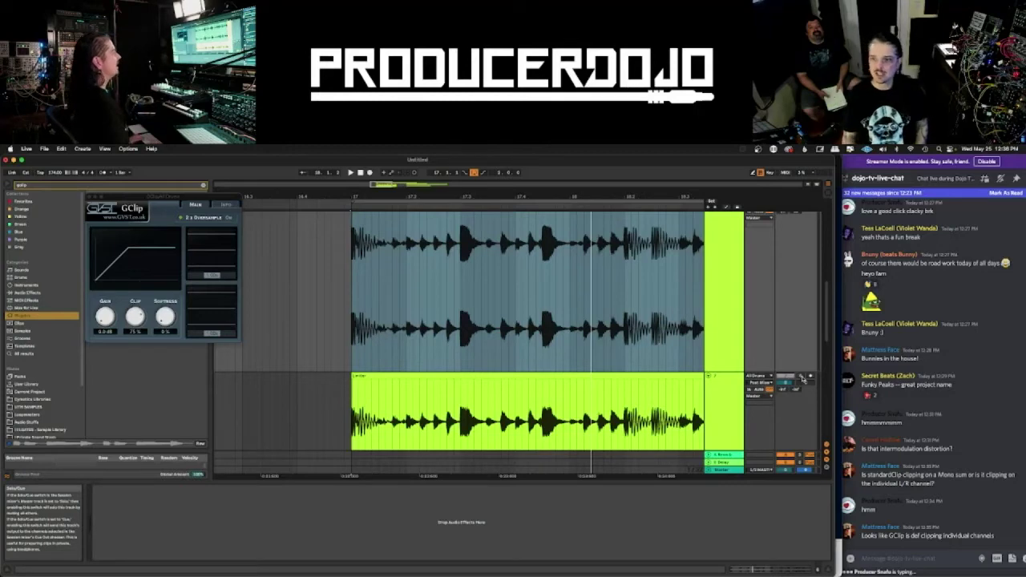
click(602, 362)
scroll(602, 363, right, 1)
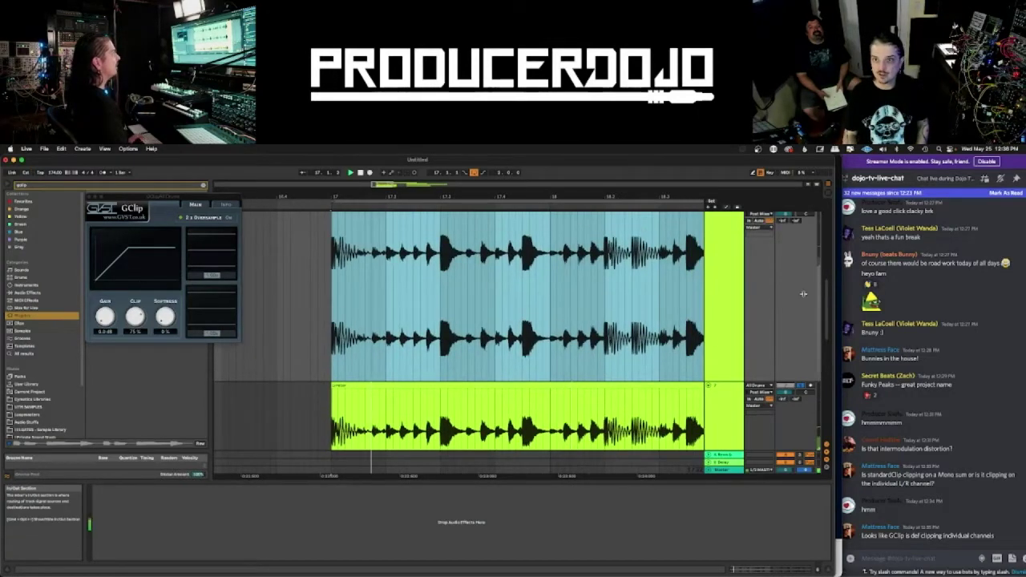
scroll(766, 301, up, 2)
key(space)
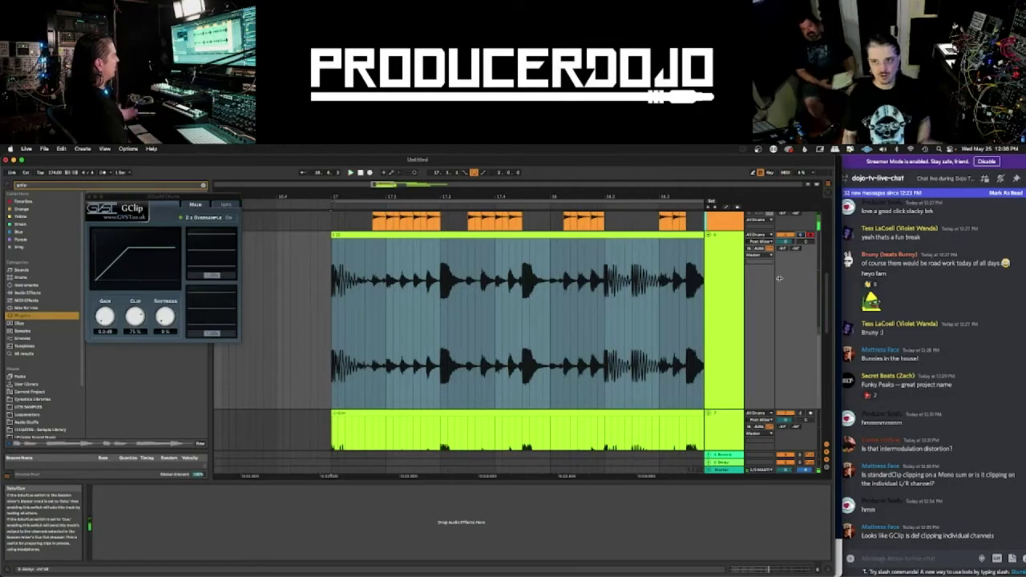
key(space)
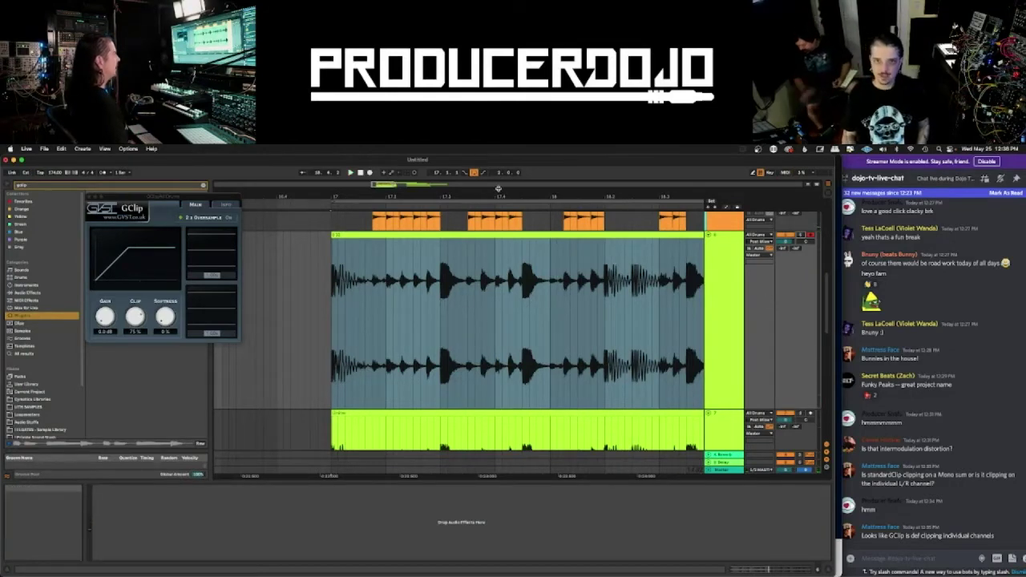
- Select the All Drums group track to show its device chain, and close the GClip plug-in window
drag(497, 194, 403, 195)
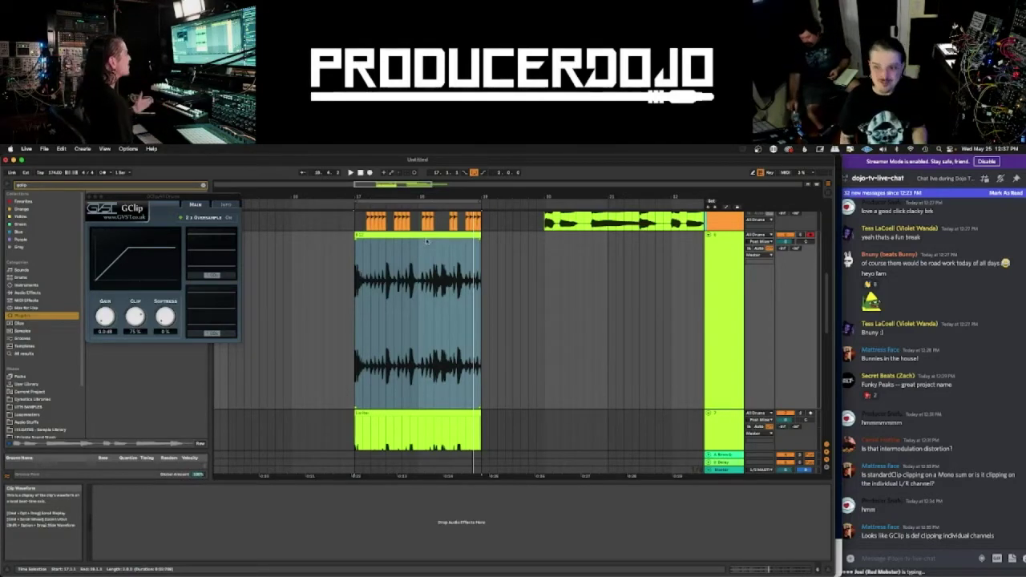
click(429, 236)
scroll(461, 230, right, 1)
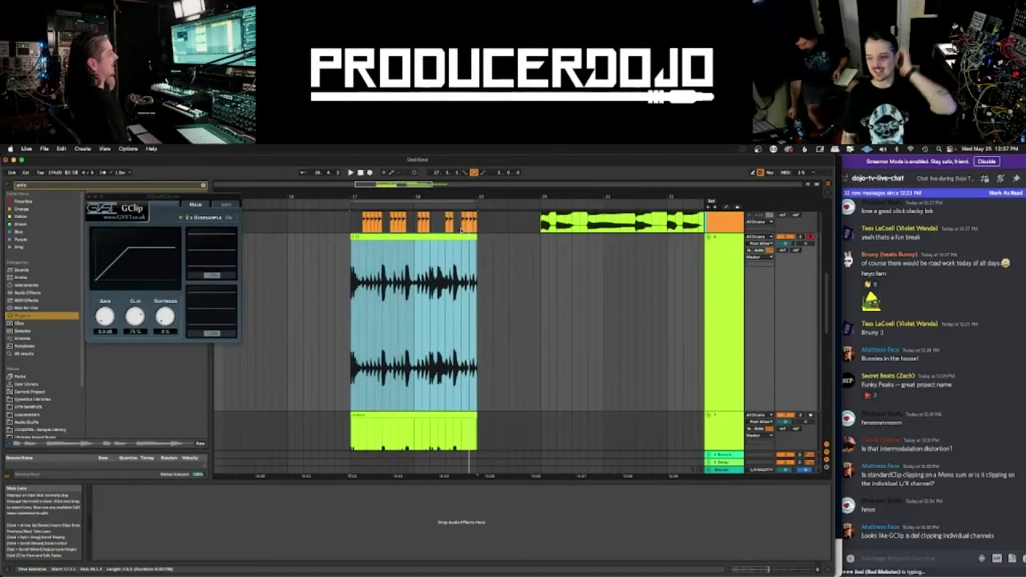
scroll(597, 266, up, 8)
click(722, 232)
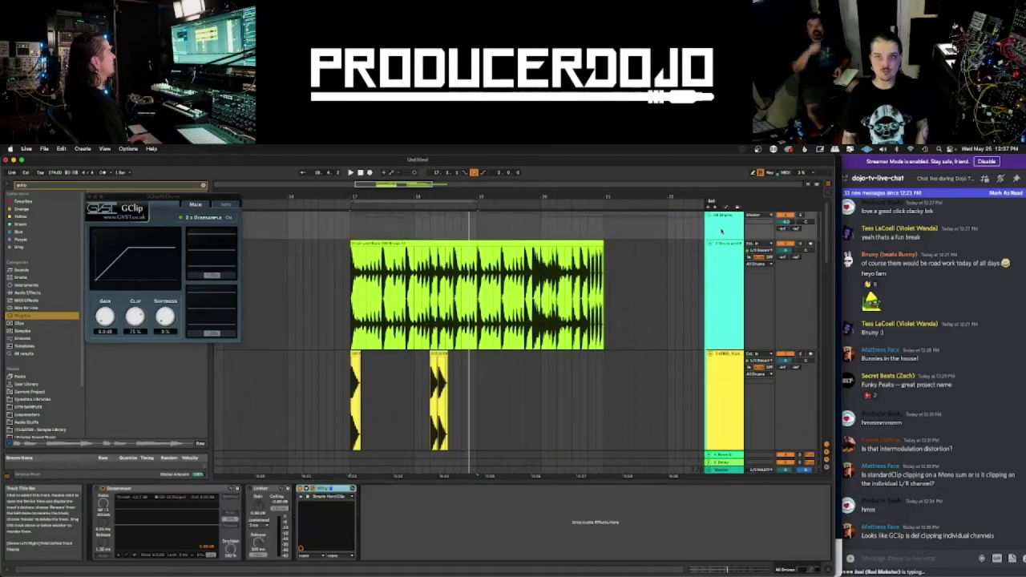
click(89, 197)
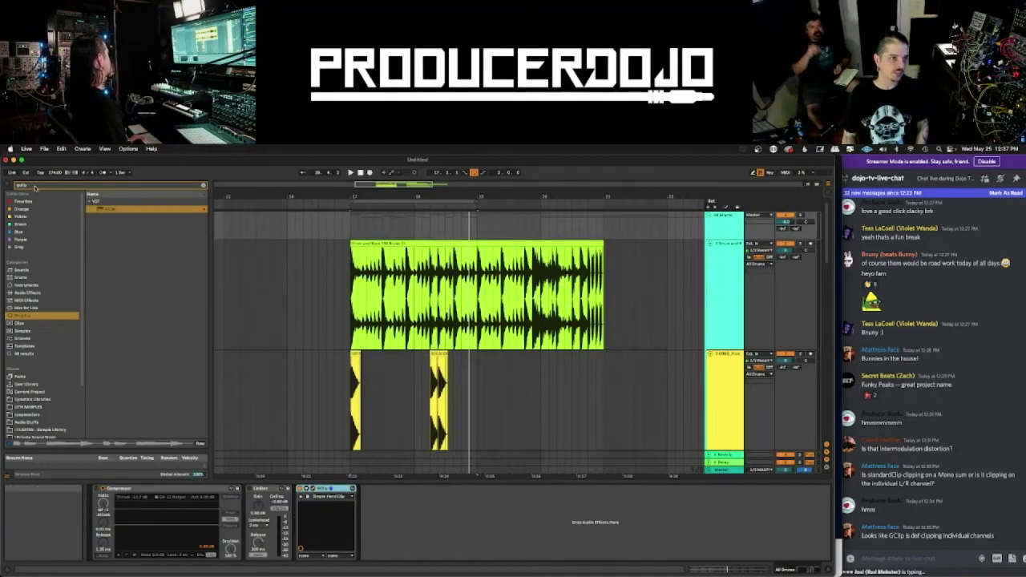
- Search the favourites for "pro" and add FabFilter Pro-L 2 after GClip on the All Drums track
click(36, 187)
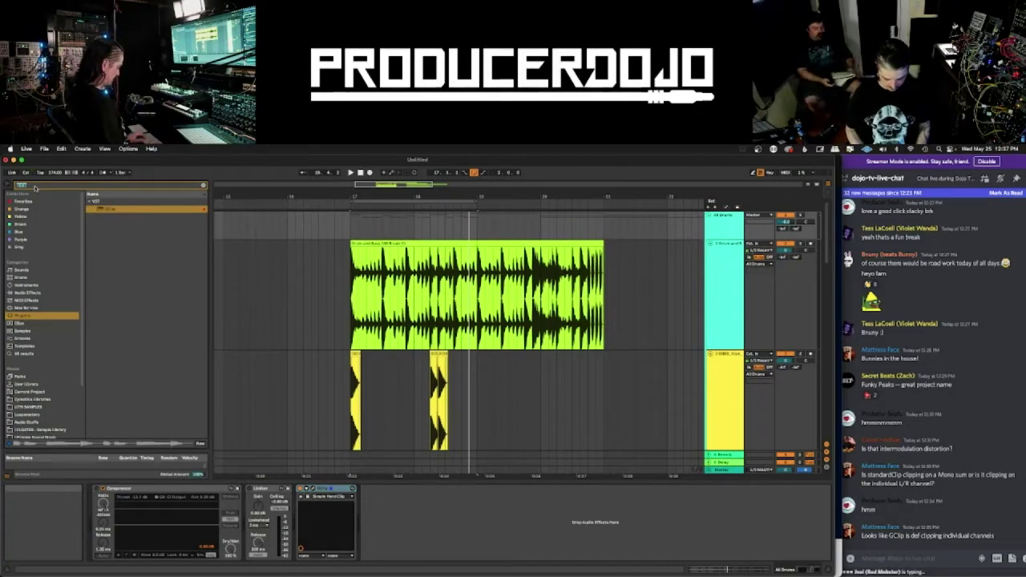
text(pro)
click(24, 201)
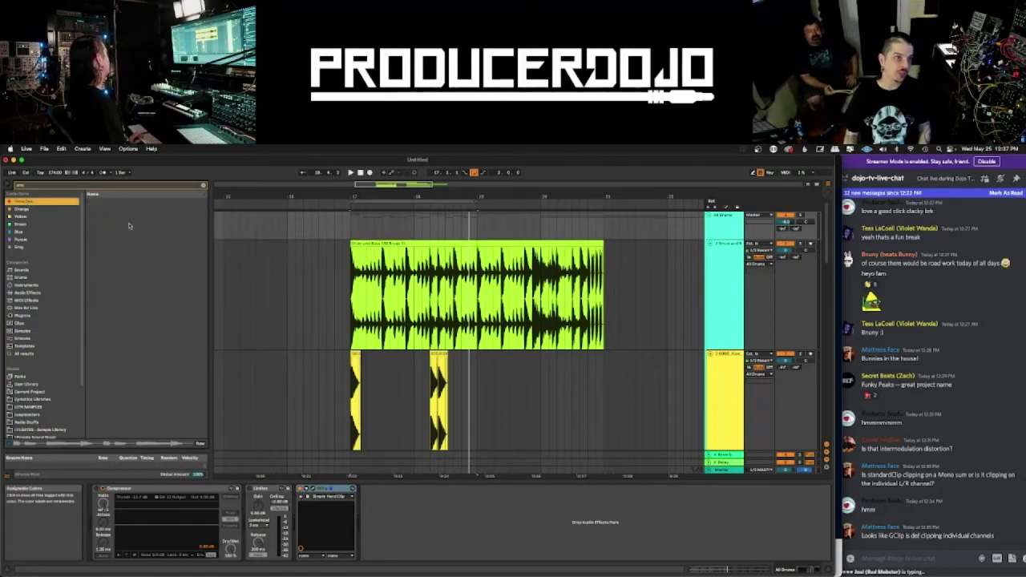
click(125, 226)
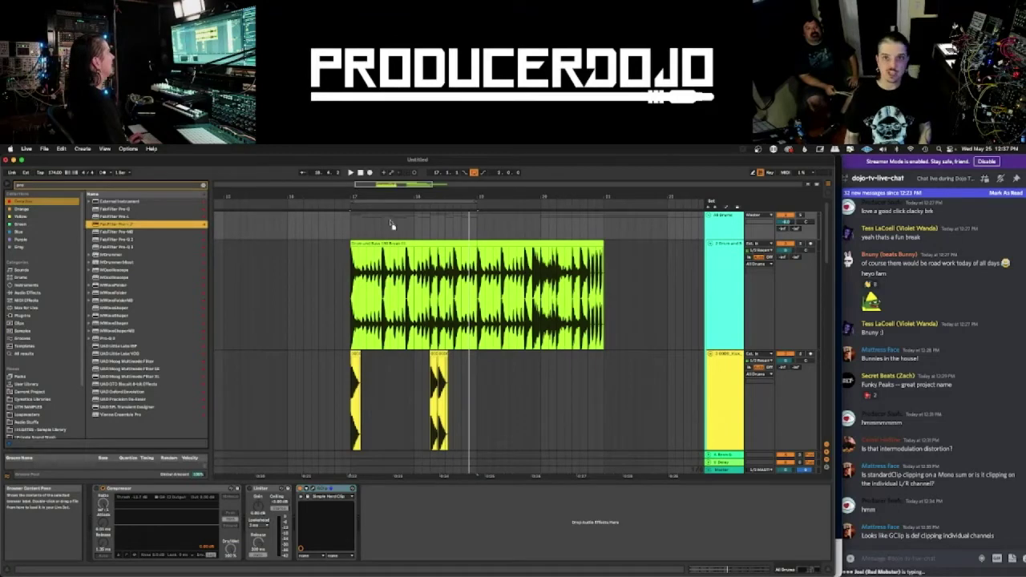
drag(124, 225, 391, 221)
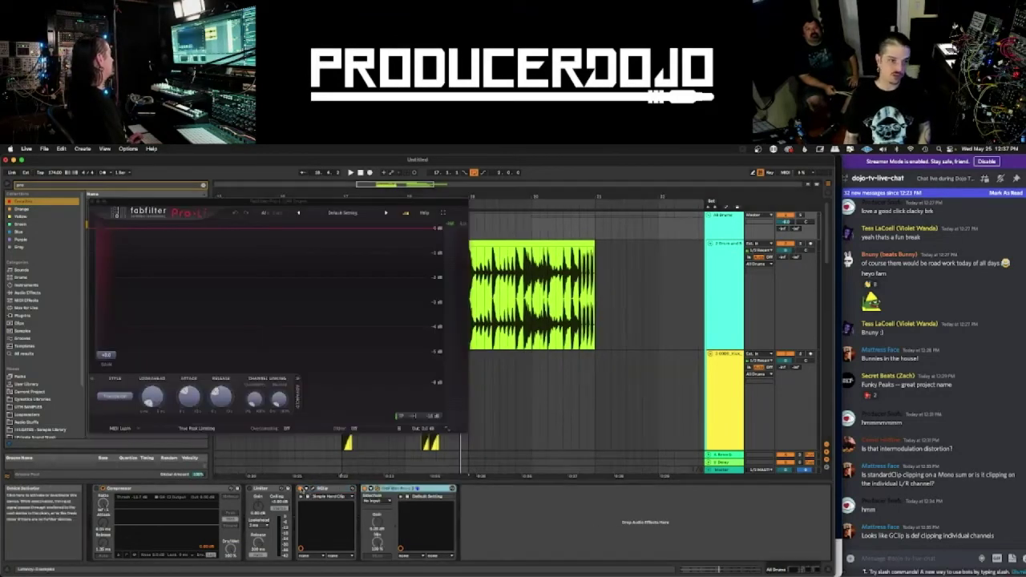
drag(178, 203, 556, 203)
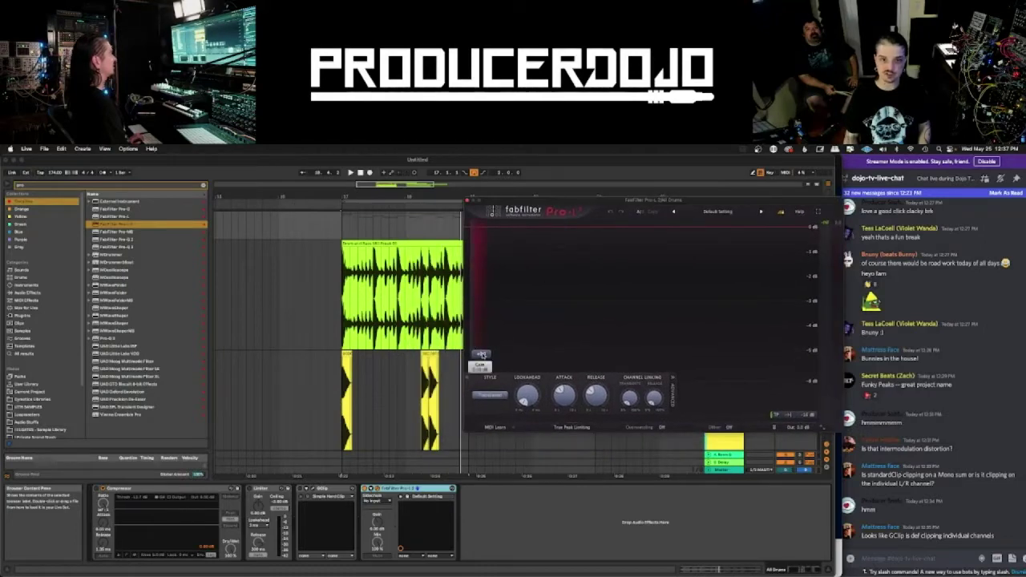
- Set the Pro-L 2 output level to -1 dB, audition the drums through it and close its window
double_click(808, 430)
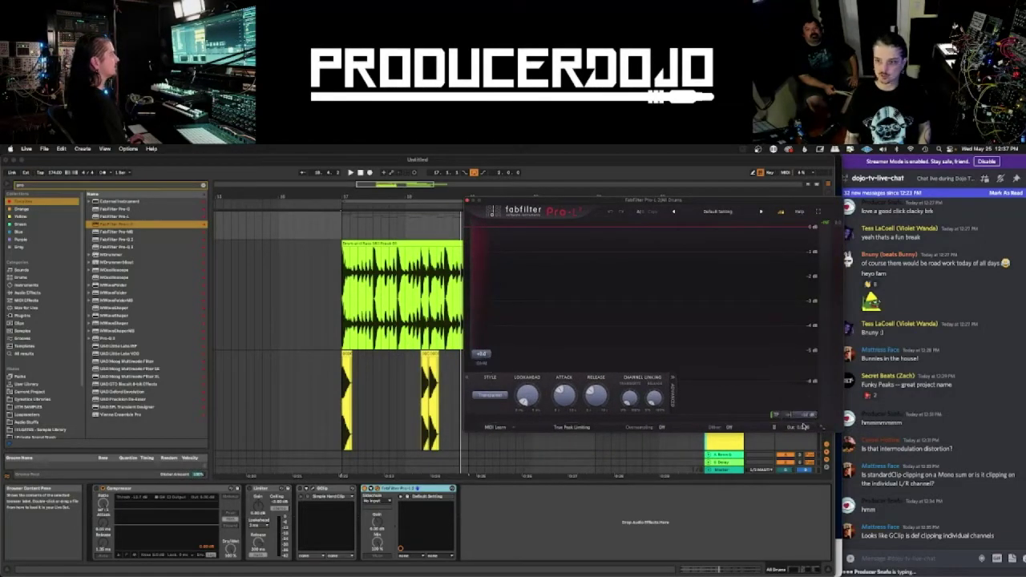
mouse_move(803, 428)
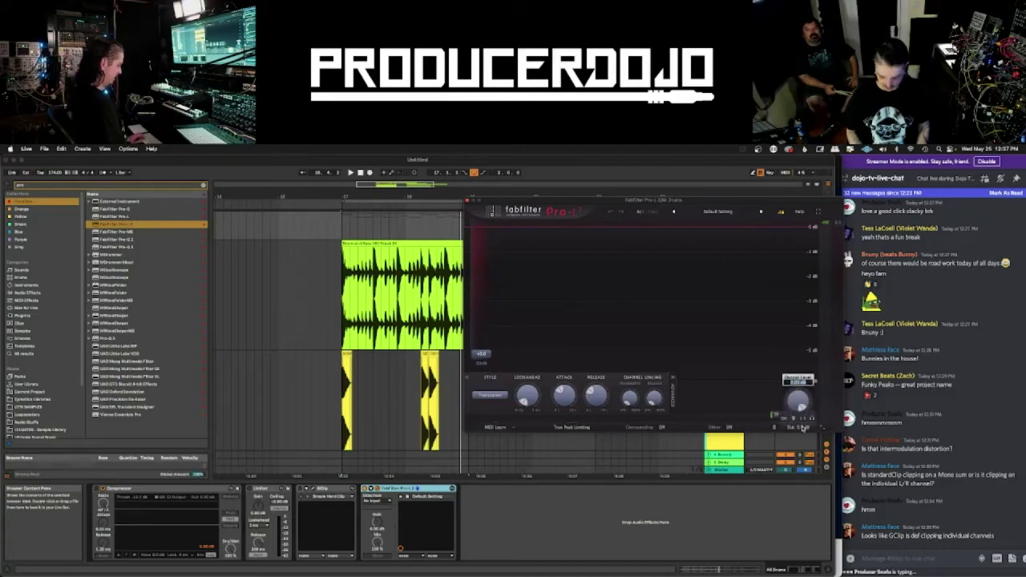
text(-1)
key(Return)
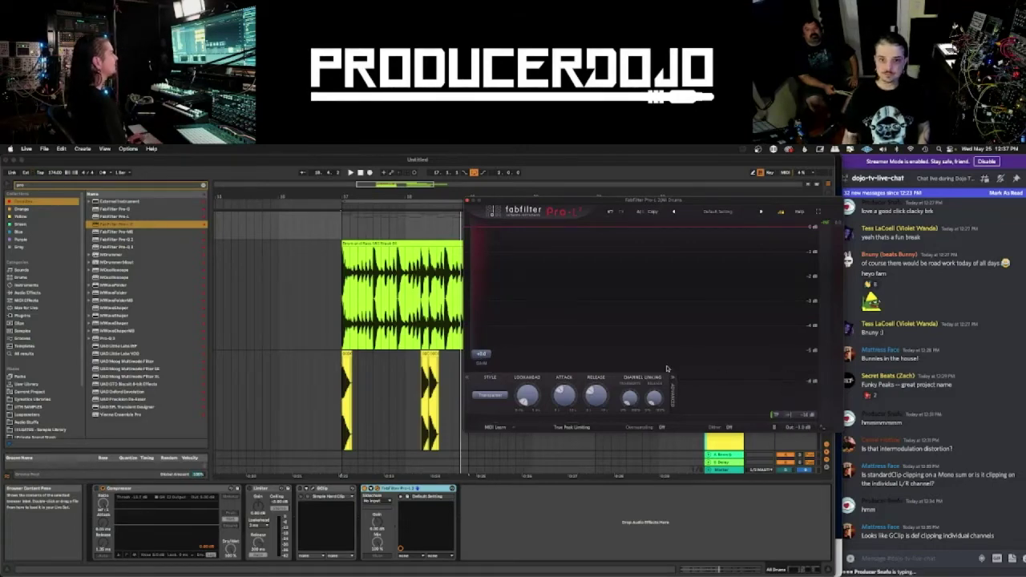
key(space)
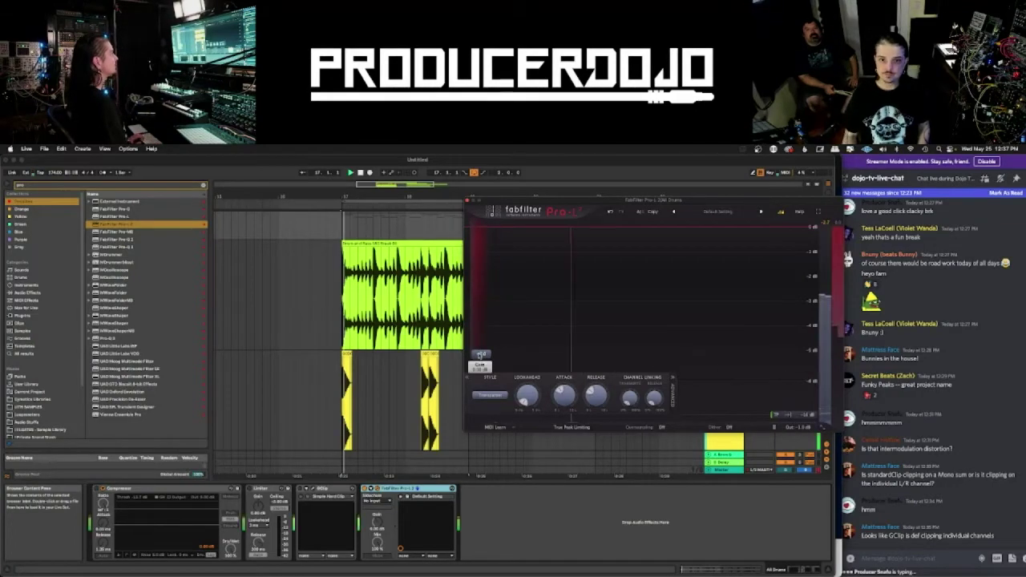
click(468, 202)
- Place the insert marker at bar 17 and duplicate the upper resampling track together with its recorded clip
scroll(708, 379, down, 5)
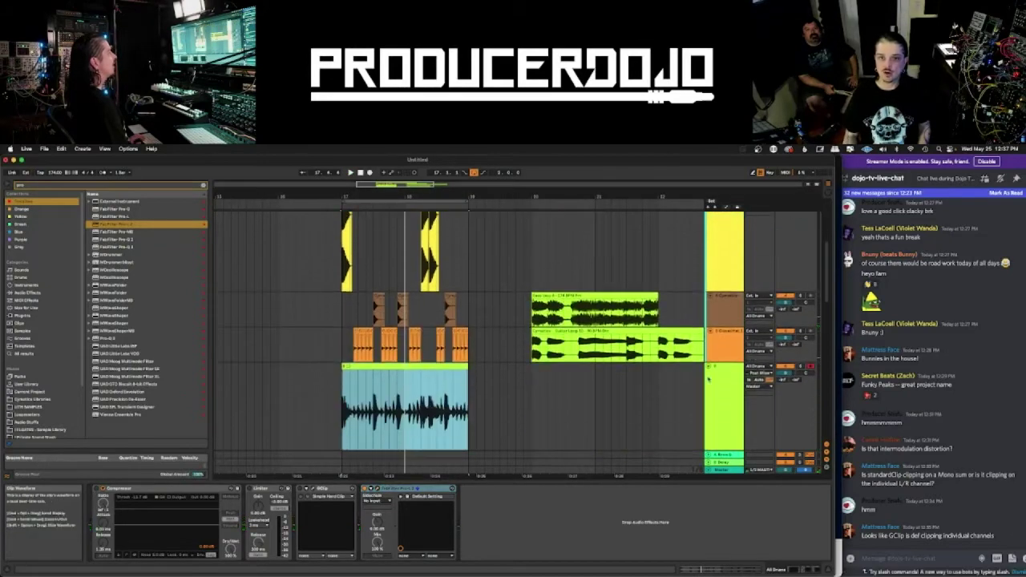
scroll(637, 369, down, 3)
click(368, 305)
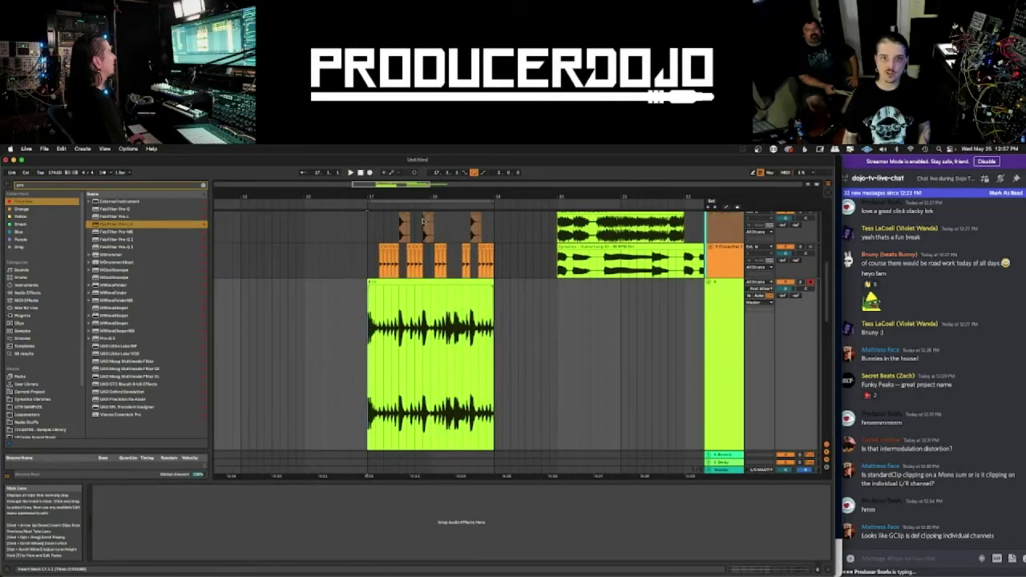
scroll(594, 293, down, 2)
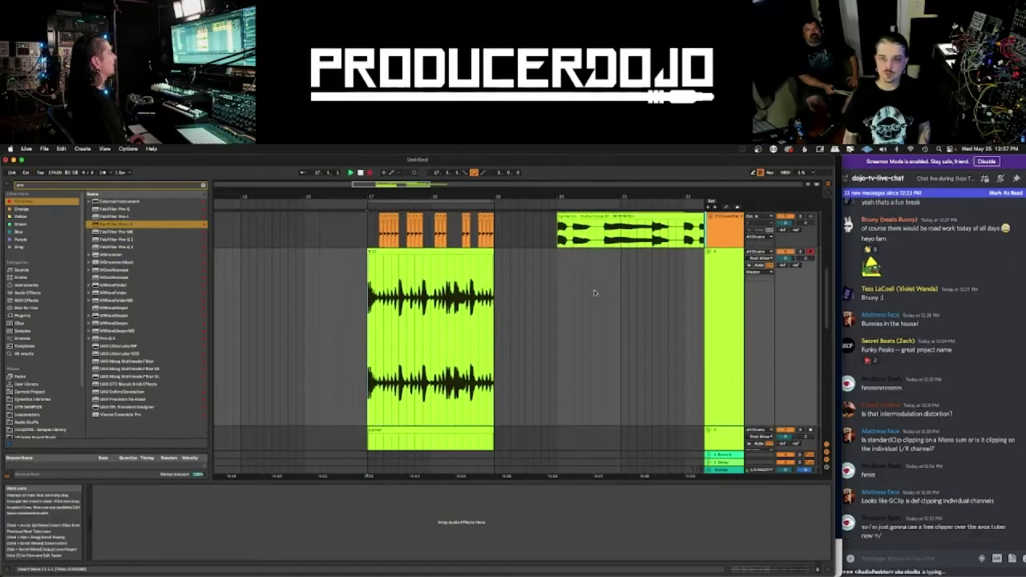
right_click(727, 267)
click(745, 282)
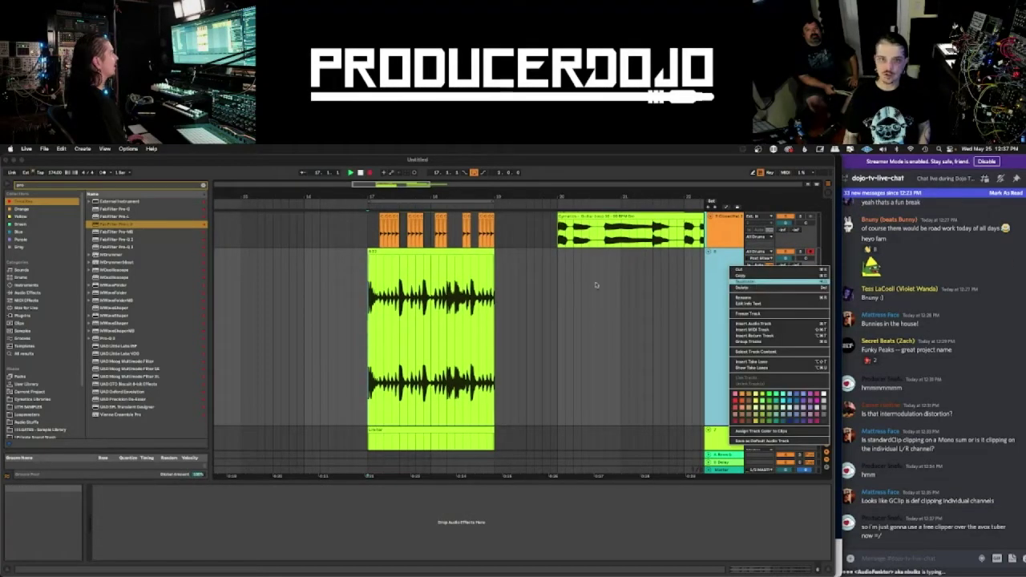
- Rename the clip on the duplicated track as CLIPPING
click(408, 274)
key(super+r)
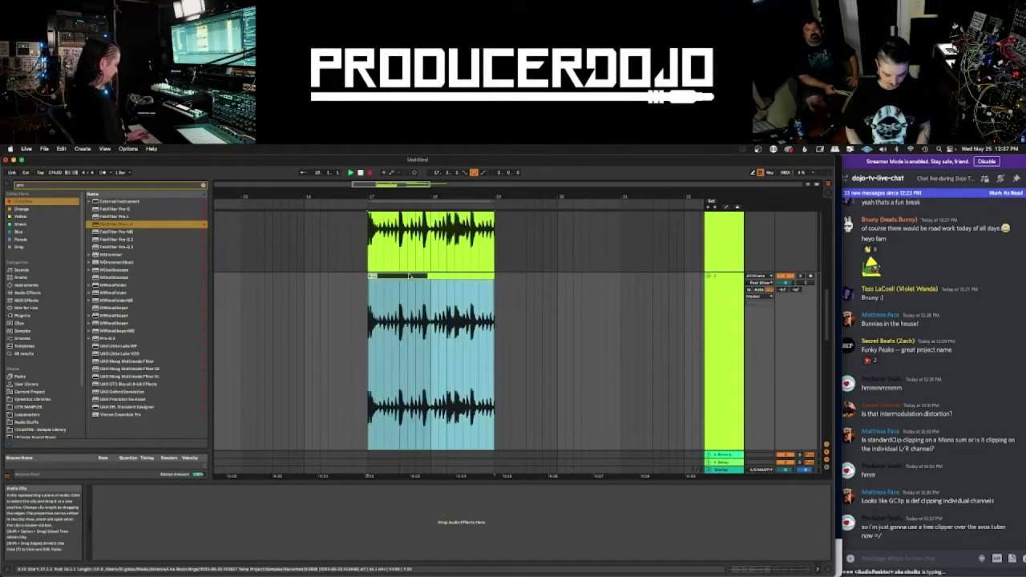
key(Return)
- Record the All Drums output onto the original resampling track from bar 17, replacing its earlier clip
scroll(410, 277, up, 5)
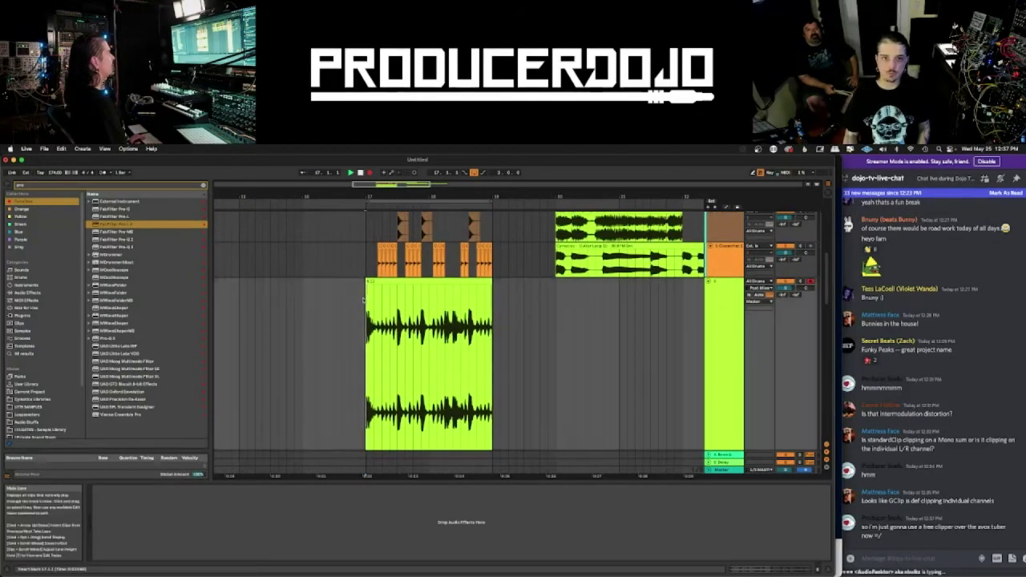
click(811, 281)
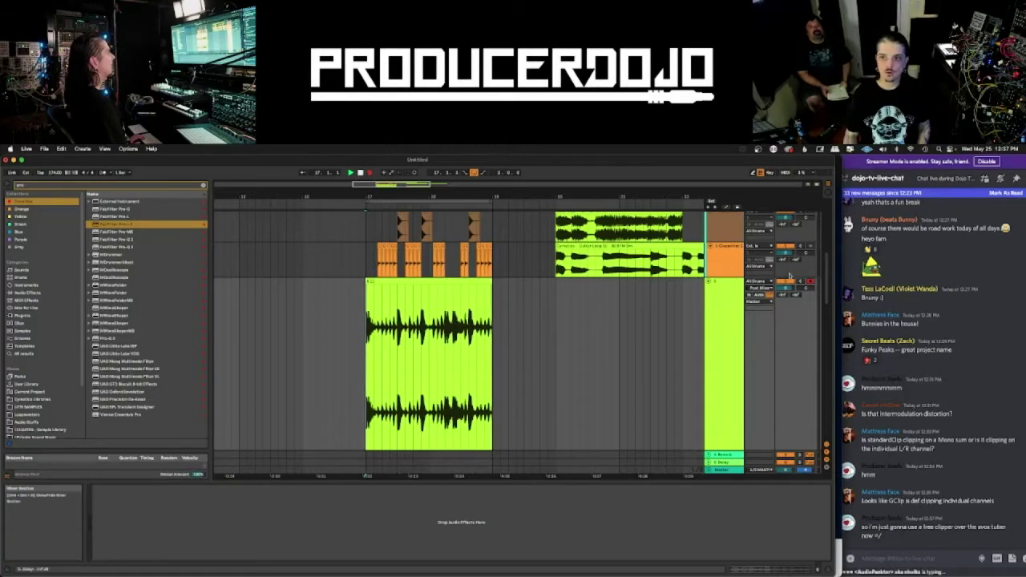
scroll(802, 221, up, 5)
scroll(803, 219, down, 5)
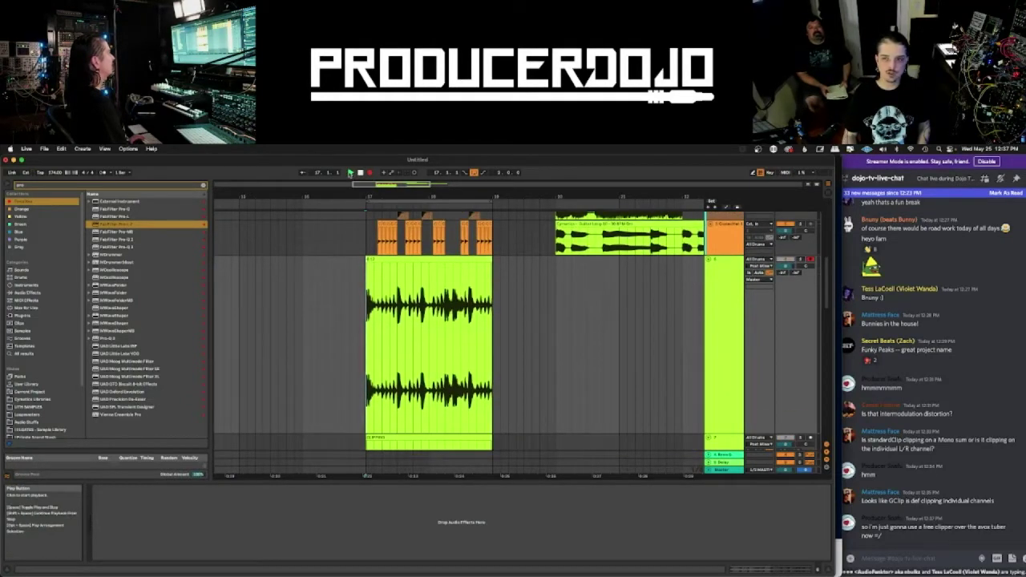
click(422, 328)
key(space)
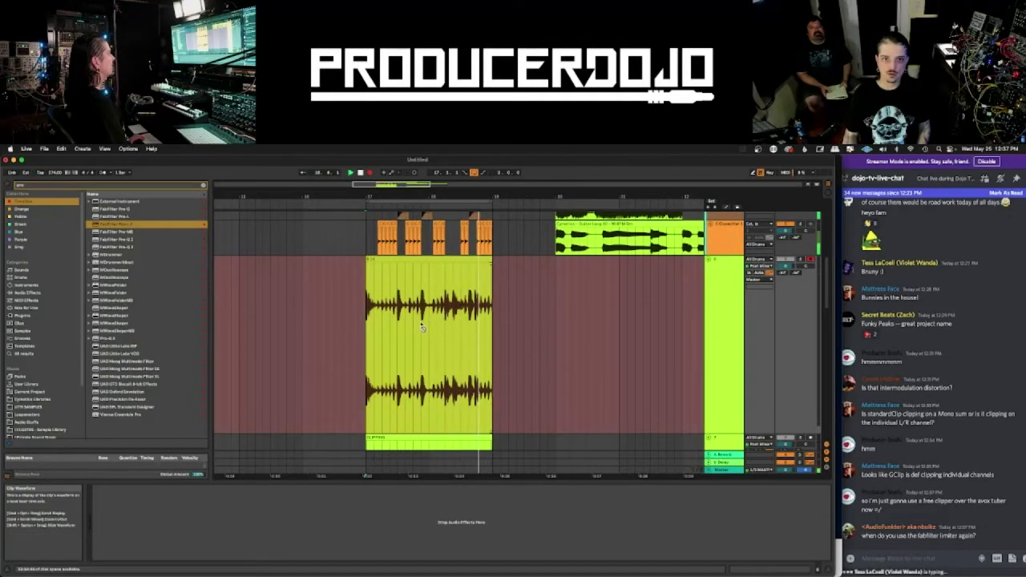
key(space)
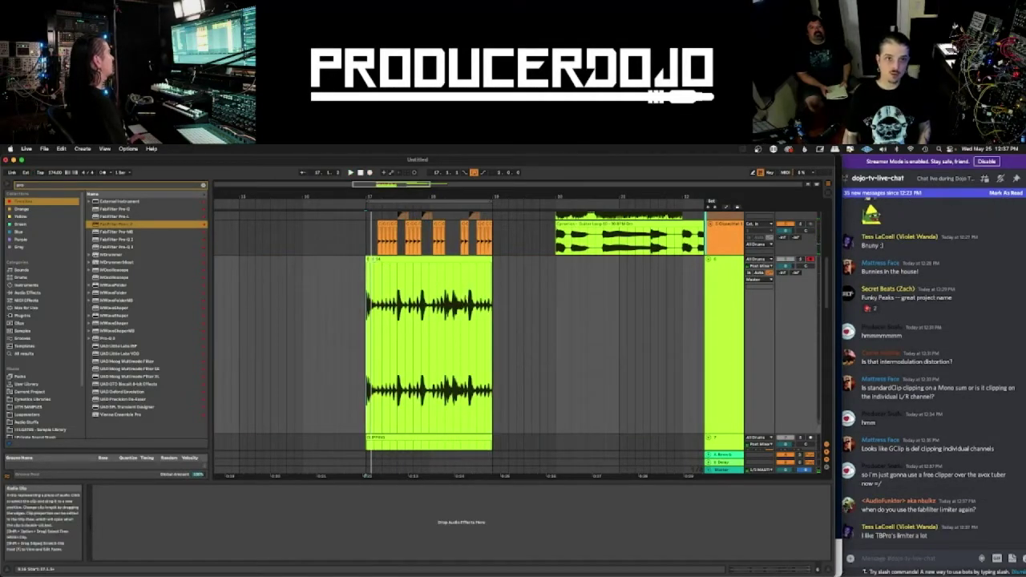
- Rename the newly recorded clip above CLIPPING and play its track back soloed
click(366, 260)
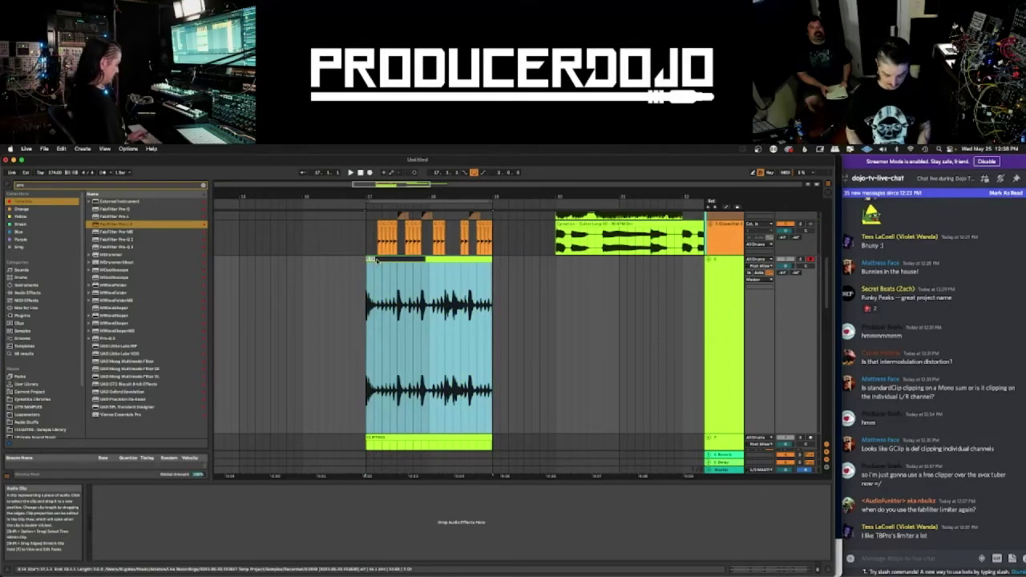
click(801, 259)
scroll(522, 320, down, 4)
key(space)
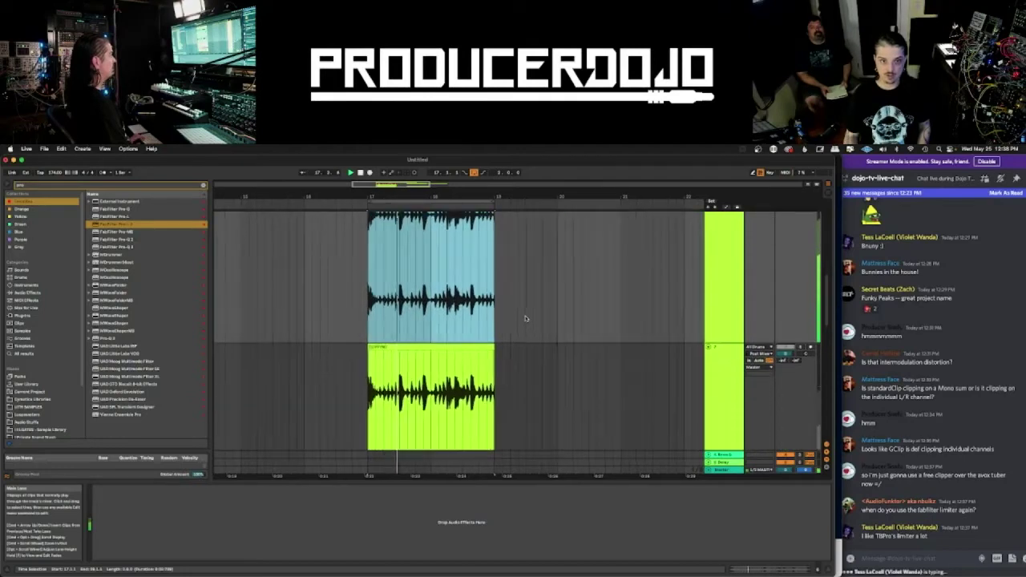
scroll(525, 319, up, 2)
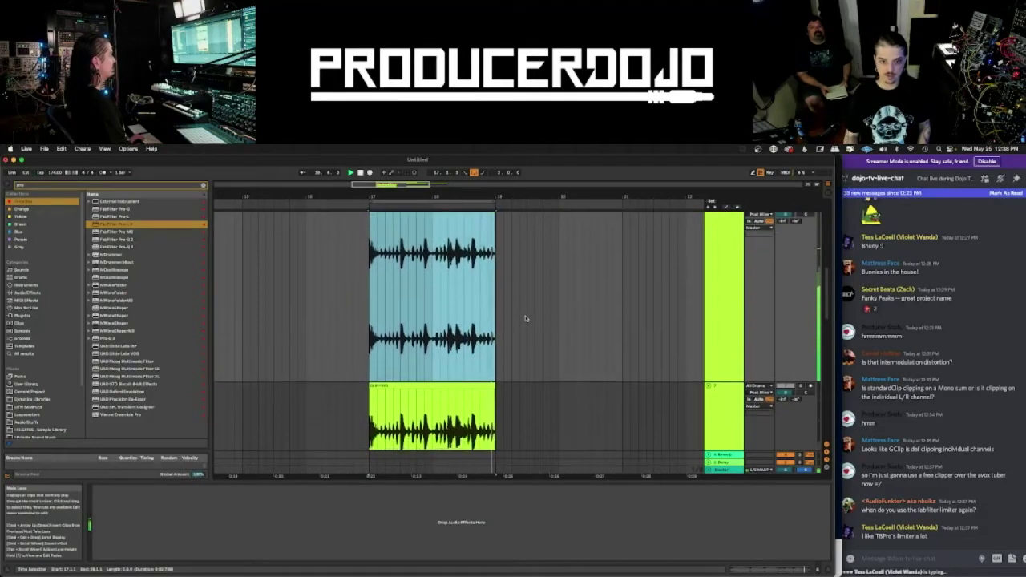
- Compare the two resampled drum recordings by switching solo between the lower CLIPPING track and the track above it during playback
scroll(658, 305, up, 1)
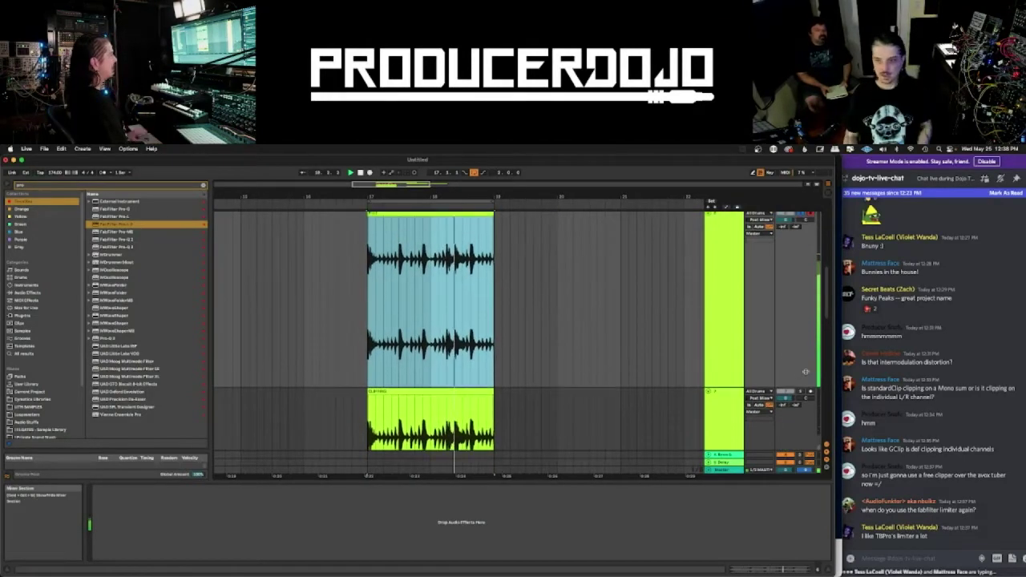
click(800, 393)
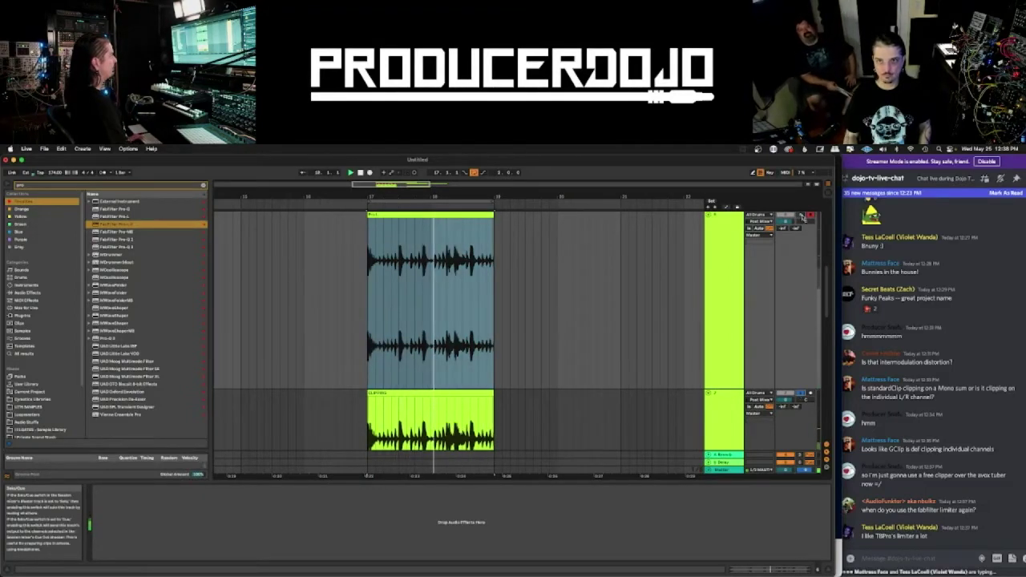
click(802, 217)
key(space)
key(space)
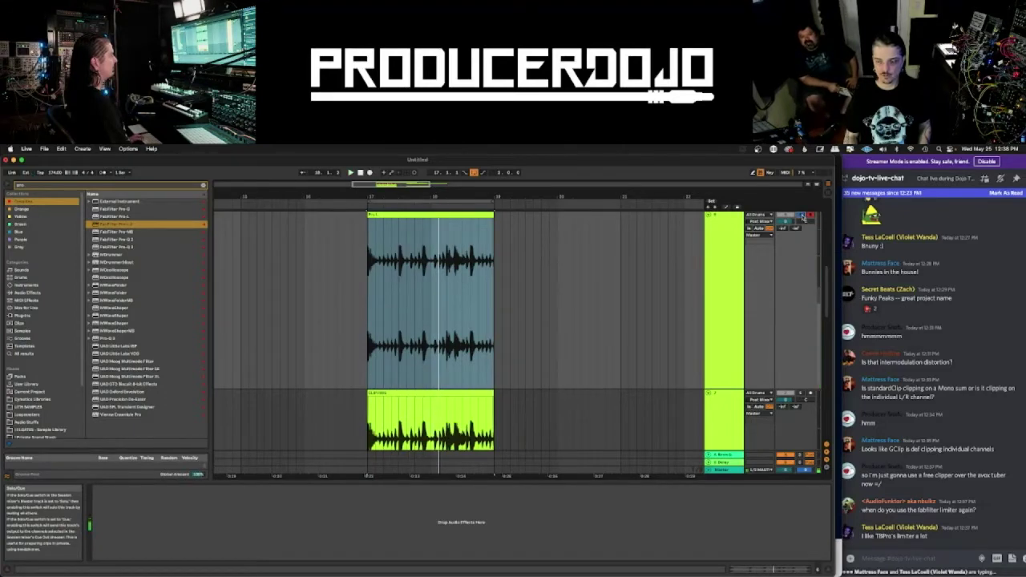
key(space)
- Open FabFilter Pro-L 2 on the All Drums group and raise its gain slightly
scroll(550, 300, up, 10)
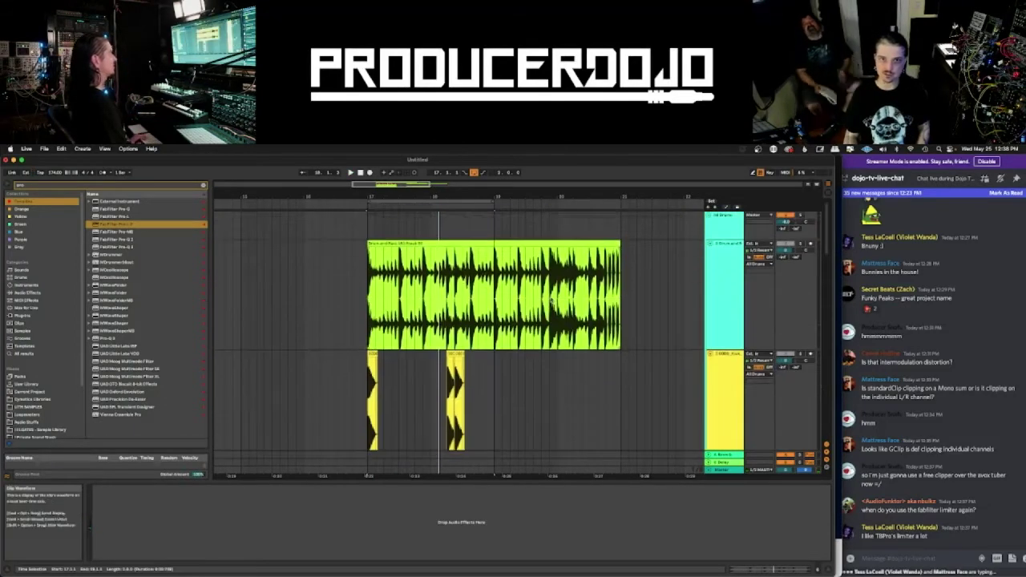
click(768, 234)
scroll(529, 385, right, 1)
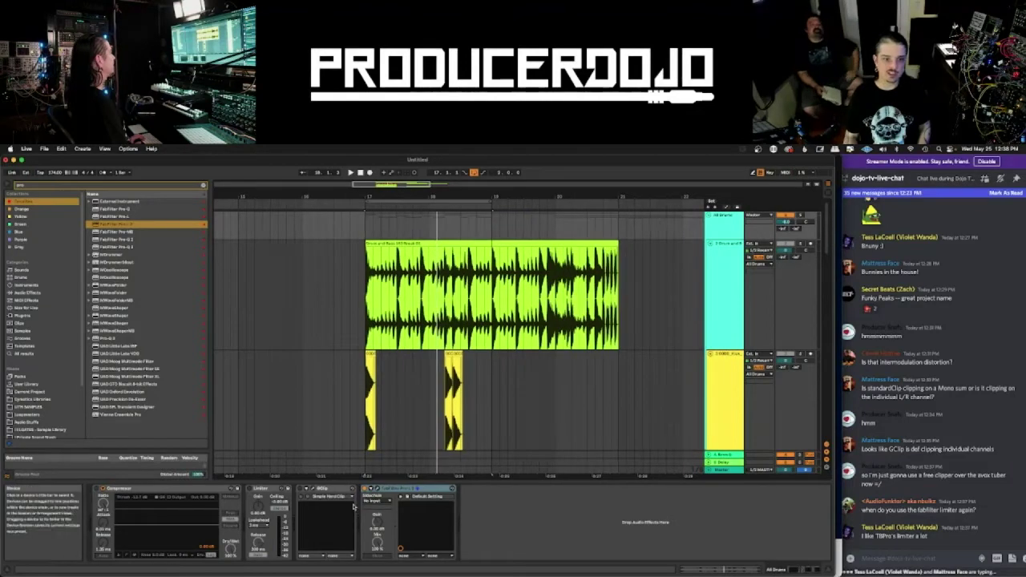
click(373, 488)
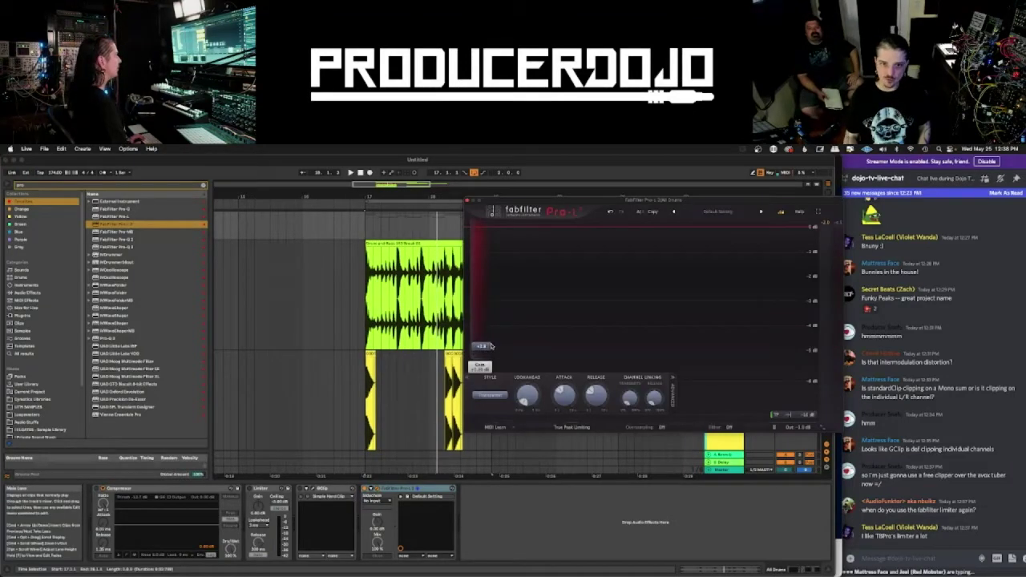
drag(491, 341, 490, 343)
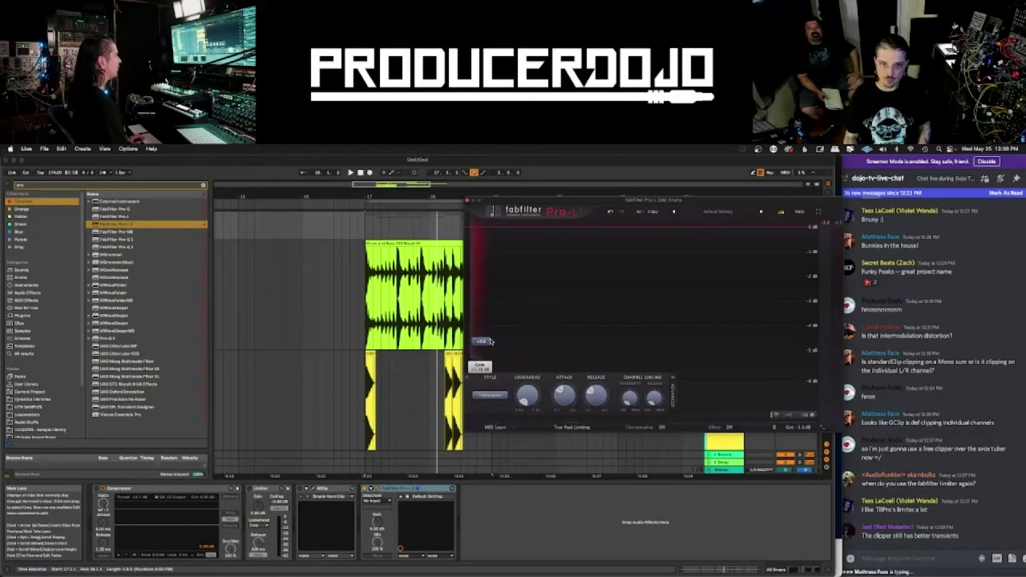
click(466, 201)
- Record the All Drums output again onto the upper resampling track from bar 17, replacing its earlier clip
scroll(409, 305, down, 10)
click(364, 331)
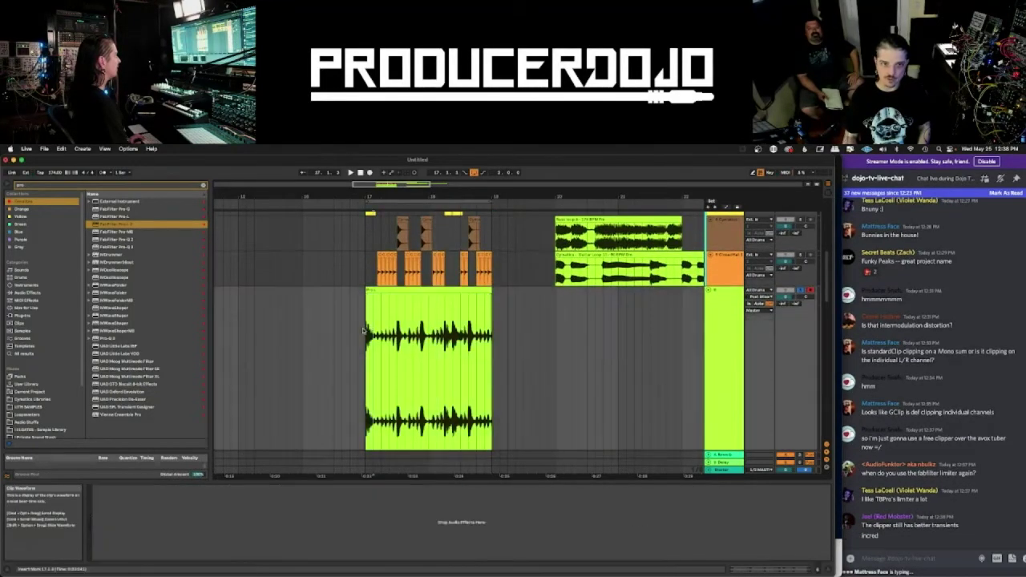
key(space)
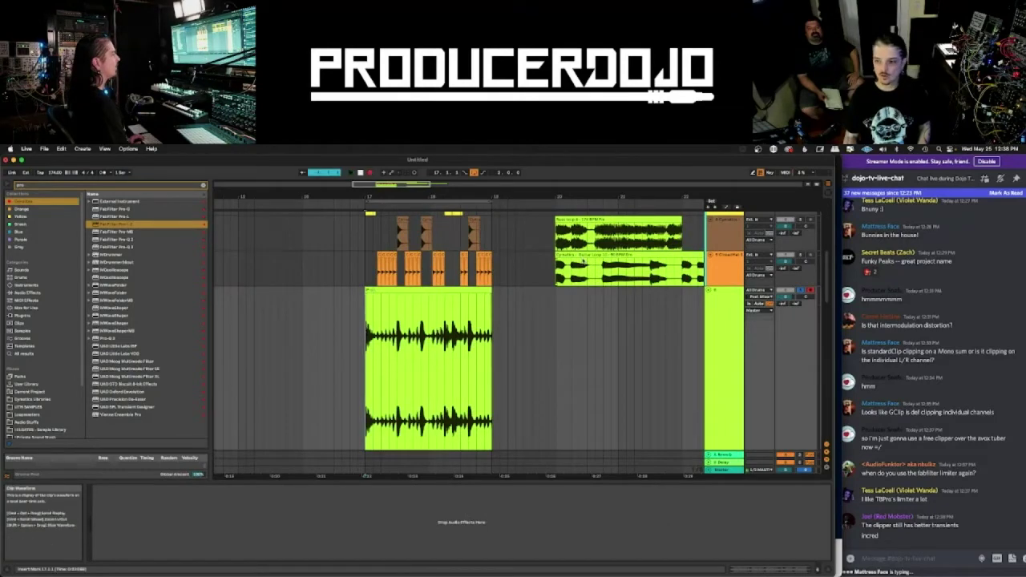
key(space)
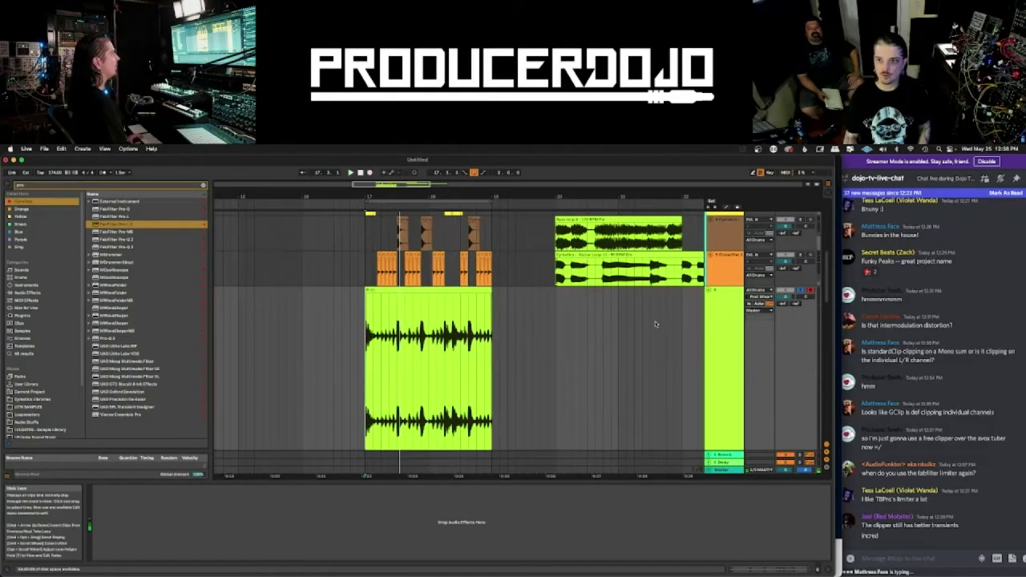
scroll(697, 298, up, 10)
scroll(449, 369, down, 5)
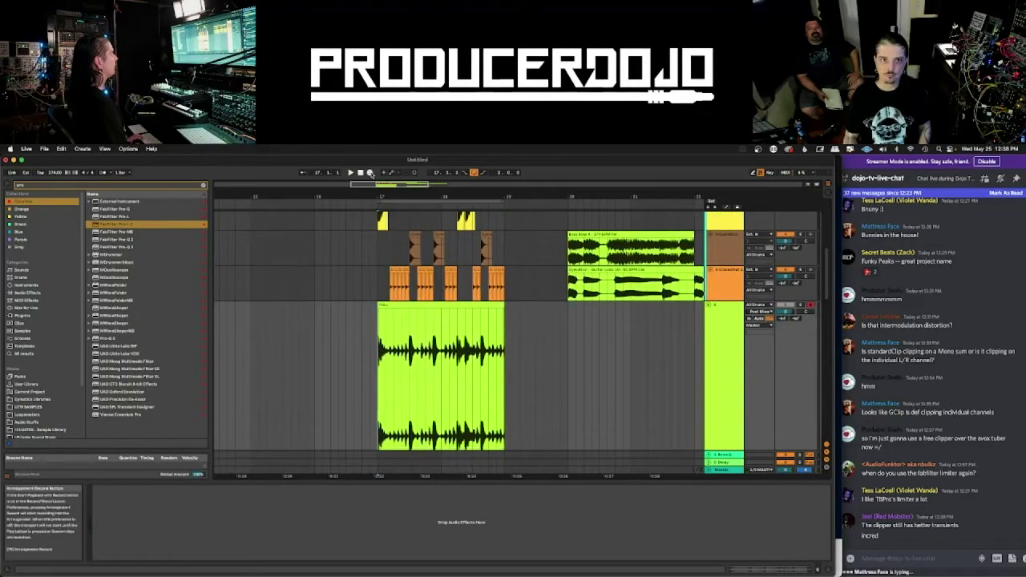
key(space)
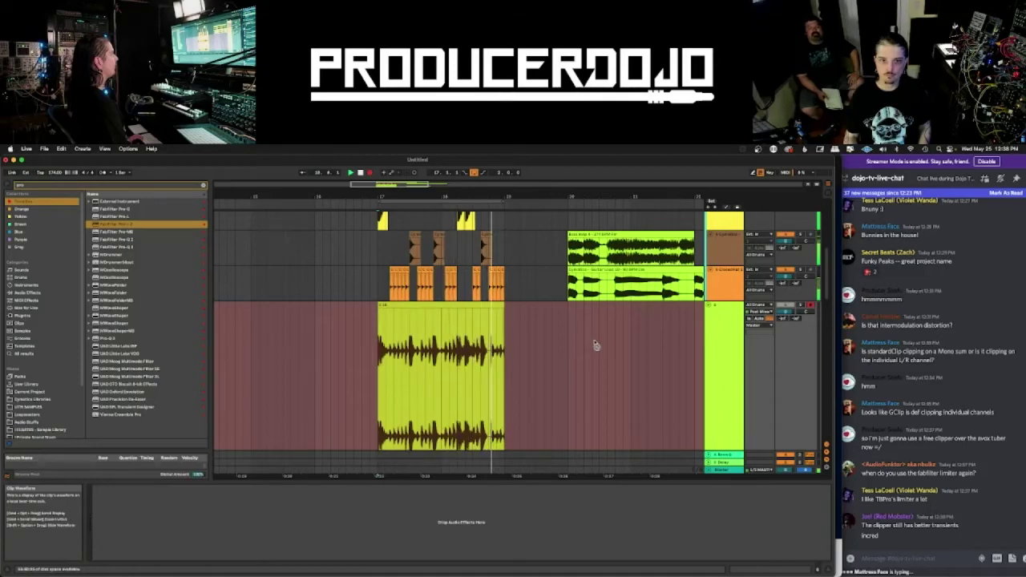
key(space)
- Rename the newly recorded clip above CLIPPING as Pro-L
scroll(646, 350, down, 3)
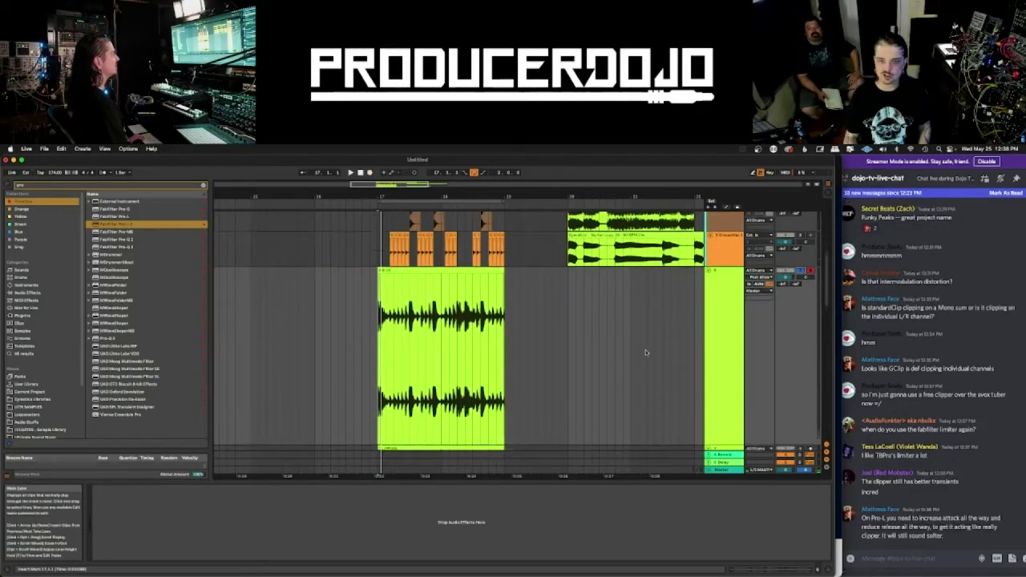
click(384, 234)
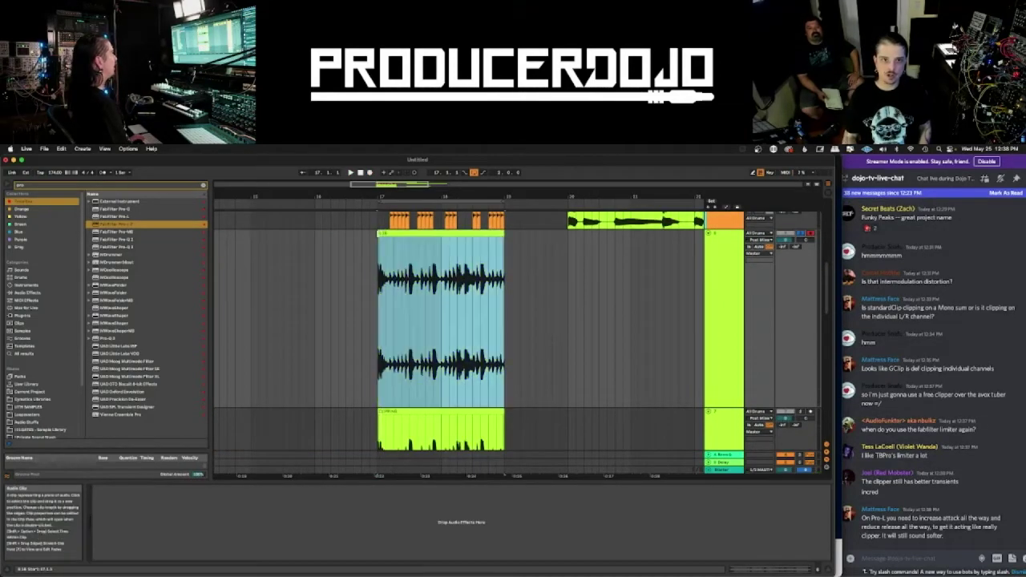
key(super+r)
text(Pro)
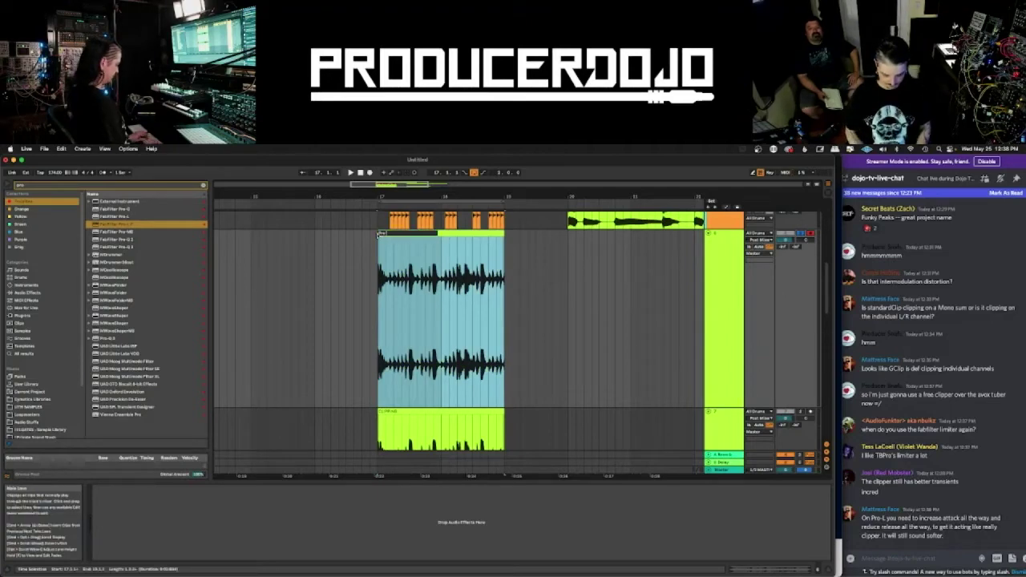
text(-L)
key(Return)
- Play the Pro-L and CLIPPING recordings and alternate solo between their tracks to compare the sound
key(space)
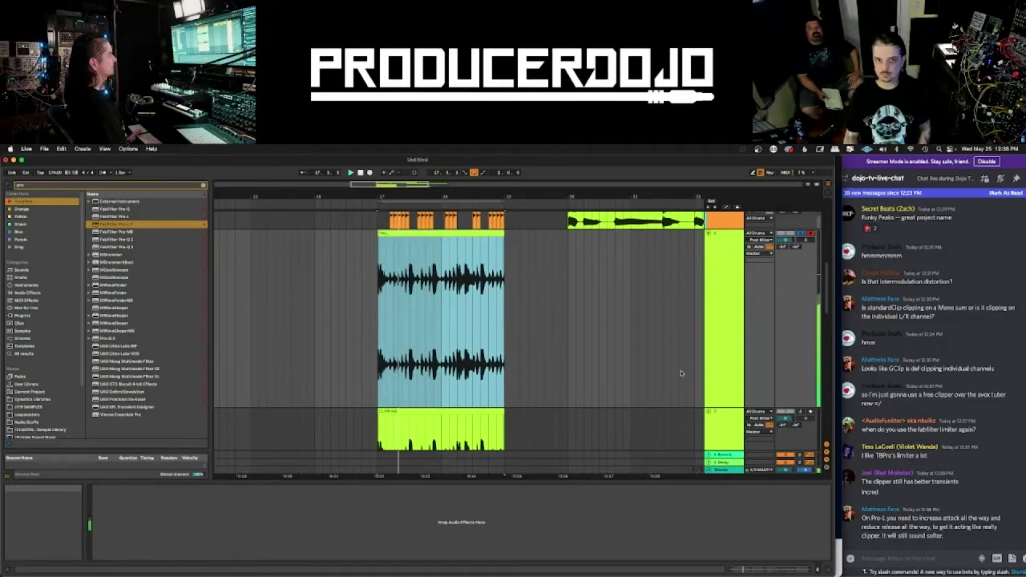
scroll(681, 372, down, 2)
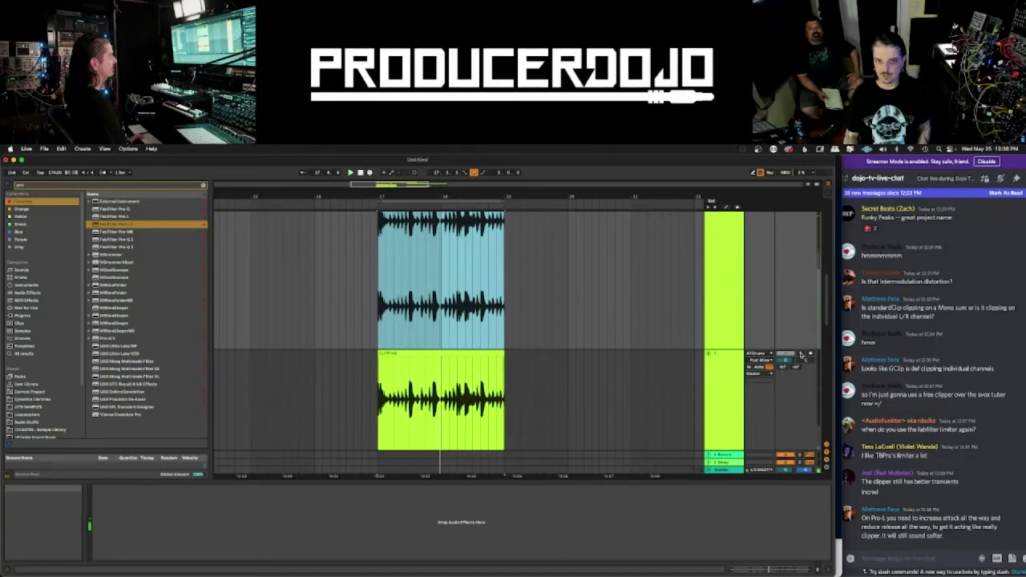
click(801, 355)
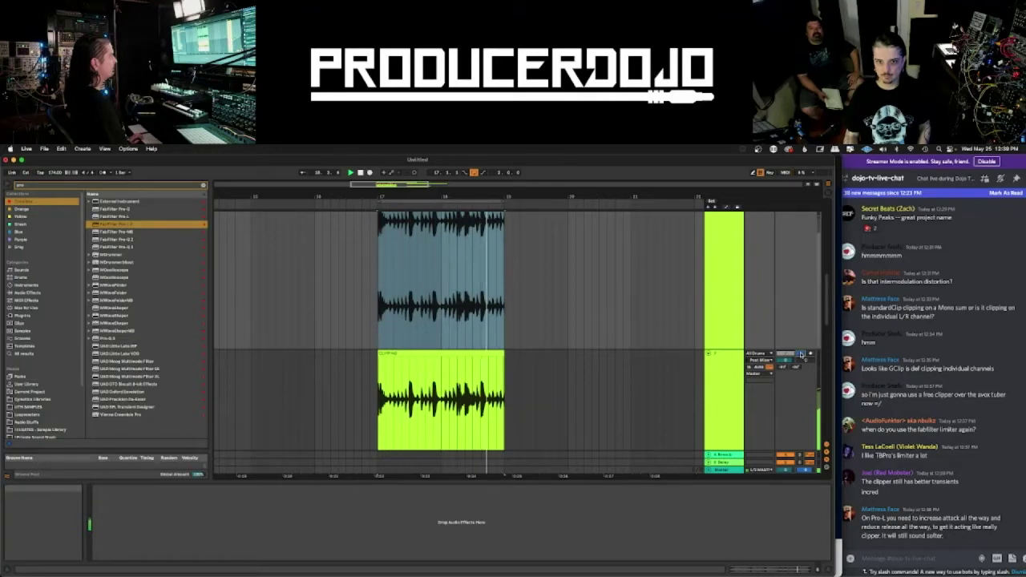
scroll(800, 357, up, 4)
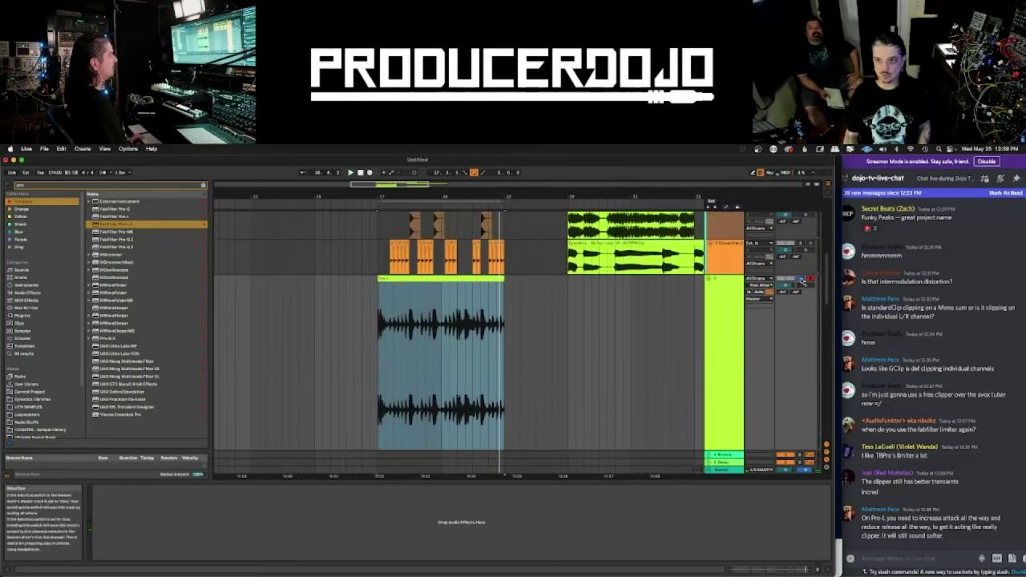
scroll(746, 392, down, 2)
key(space)
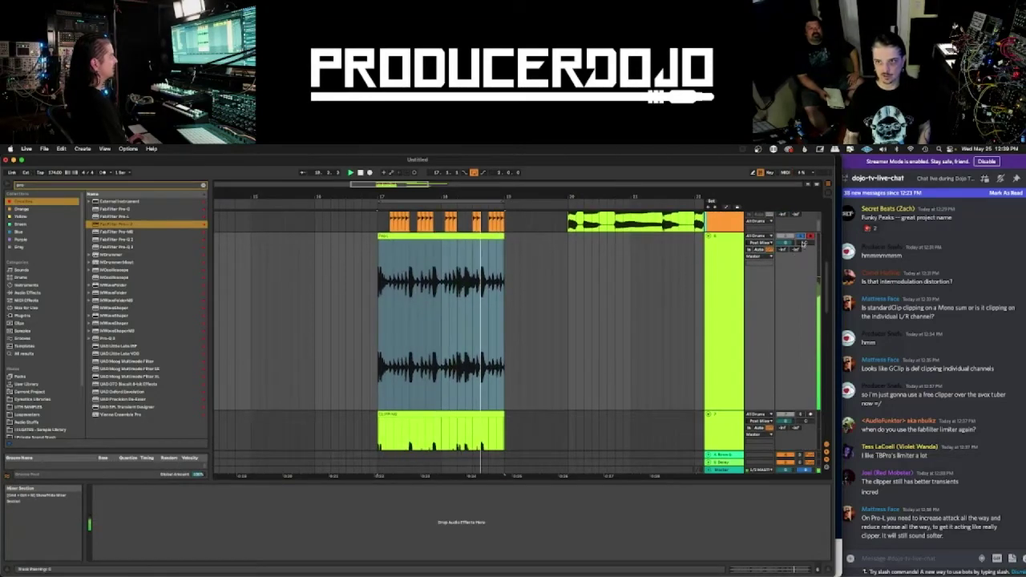
scroll(796, 252, down, 3)
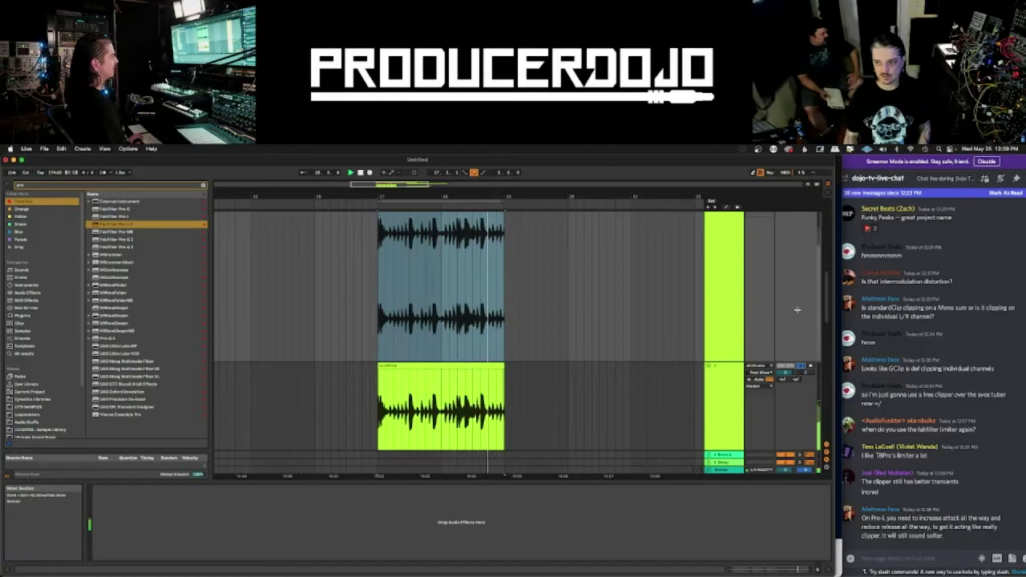
scroll(784, 278, up, 5)
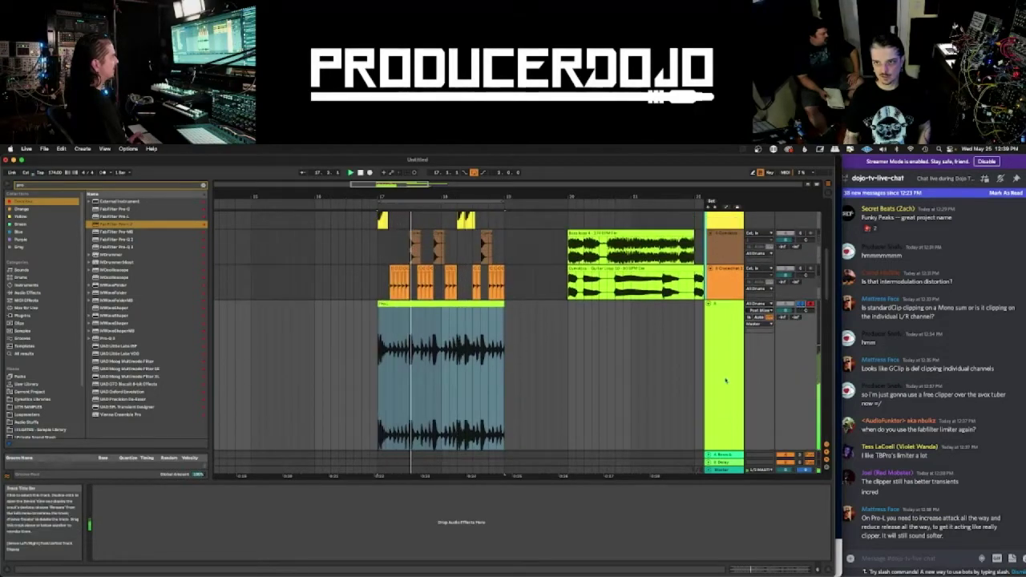
scroll(726, 380, down, 1)
scroll(726, 380, down, 1)
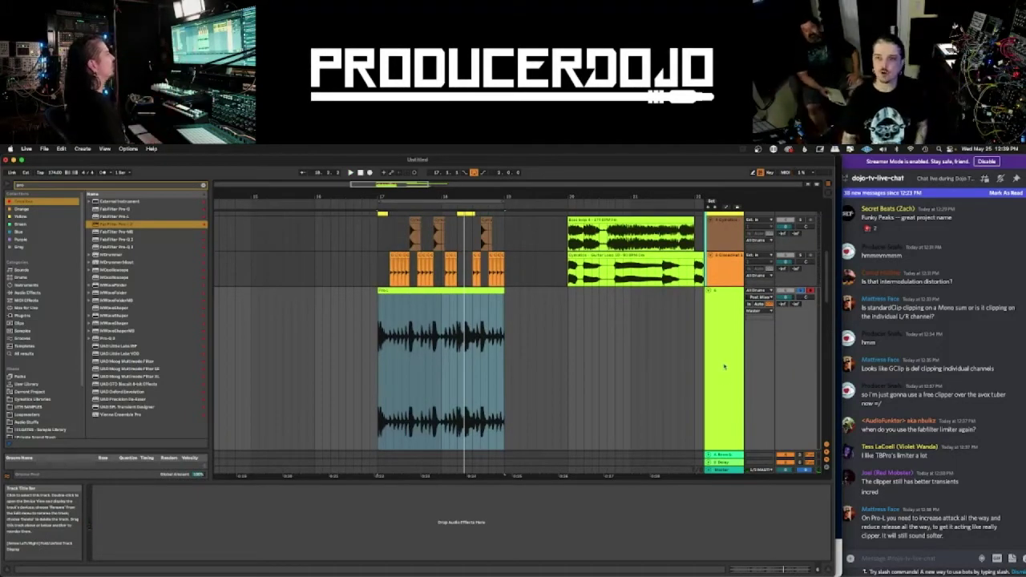
- Fold the Pro-L resampling track in the arrangement
scroll(725, 373, up, 2)
scroll(724, 367, up, 1)
click(660, 387)
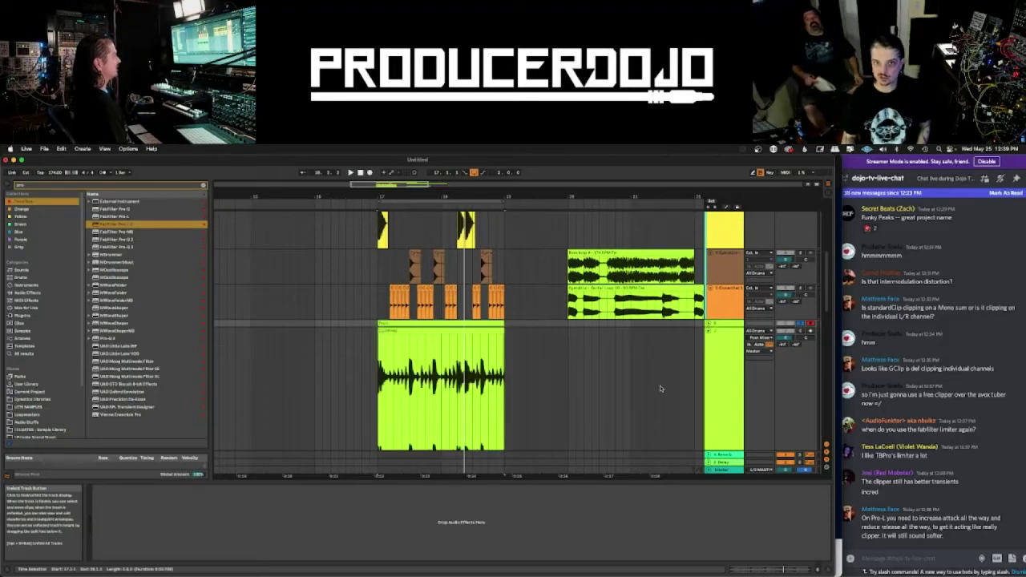
- Save the Live Set as "80 20 Clipping Demo" in the TheWeeklyDownload folder
scroll(660, 387, up, 5)
click(46, 150)
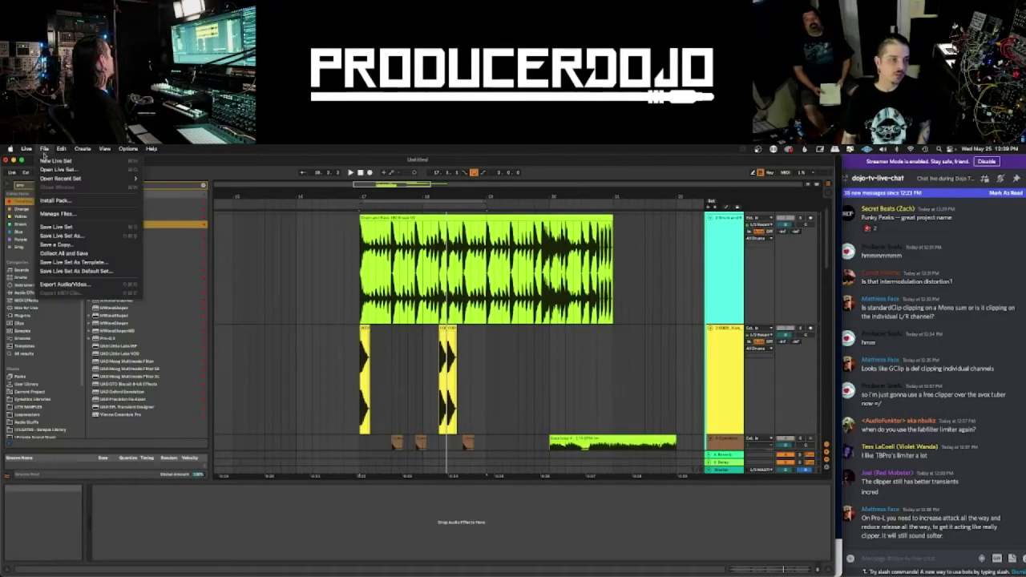
click(72, 241)
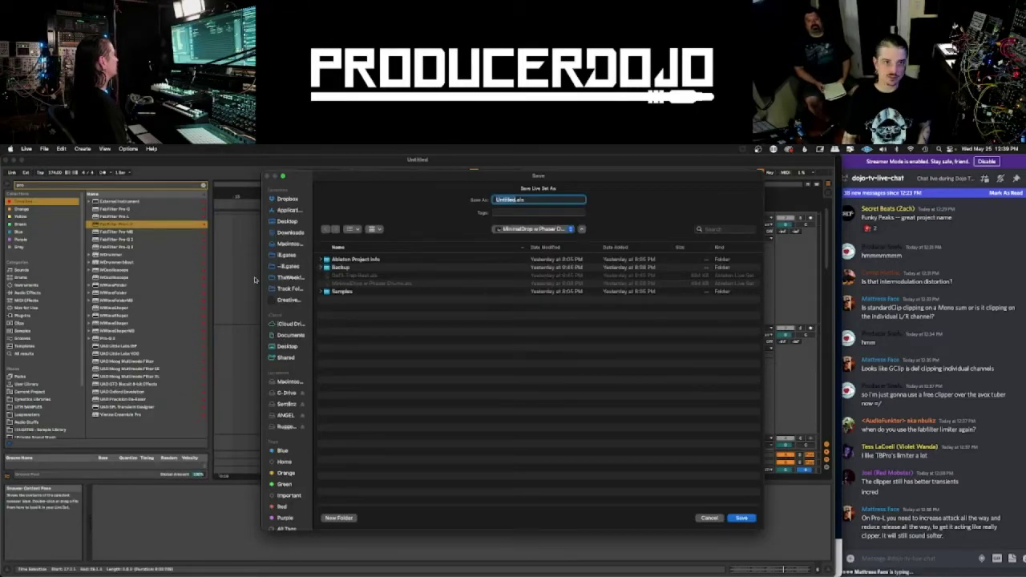
click(287, 277)
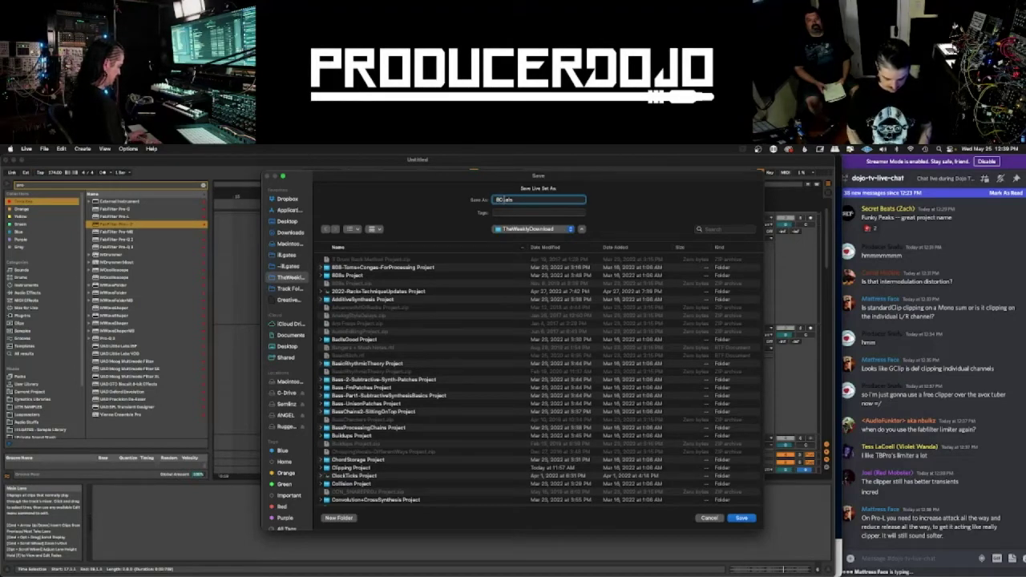
text(Clipping Demo)
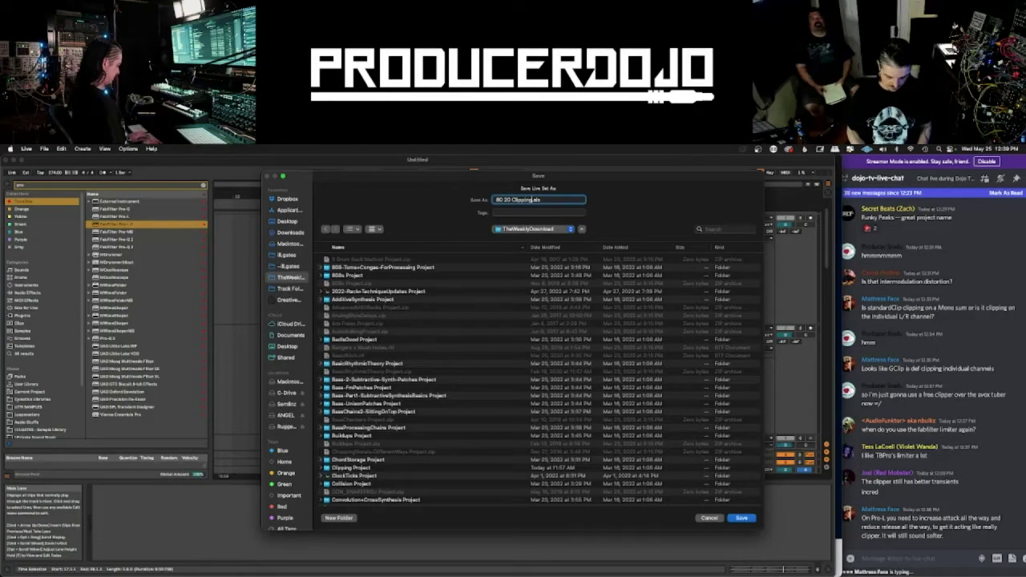
key(Return)
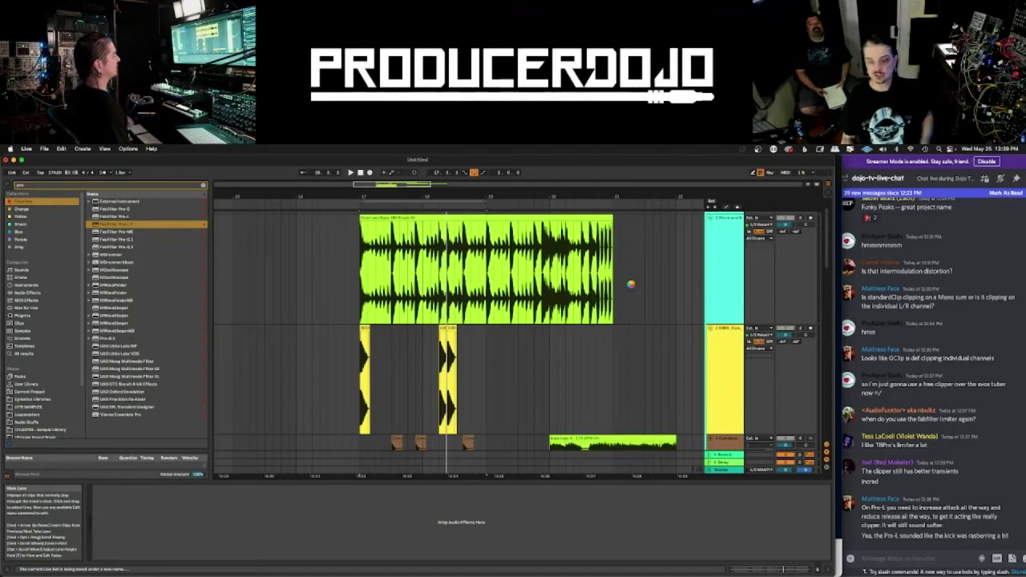
- Create a new Live Set without saving the pending changes and show its Arrangement View
scroll(631, 284, up, 2)
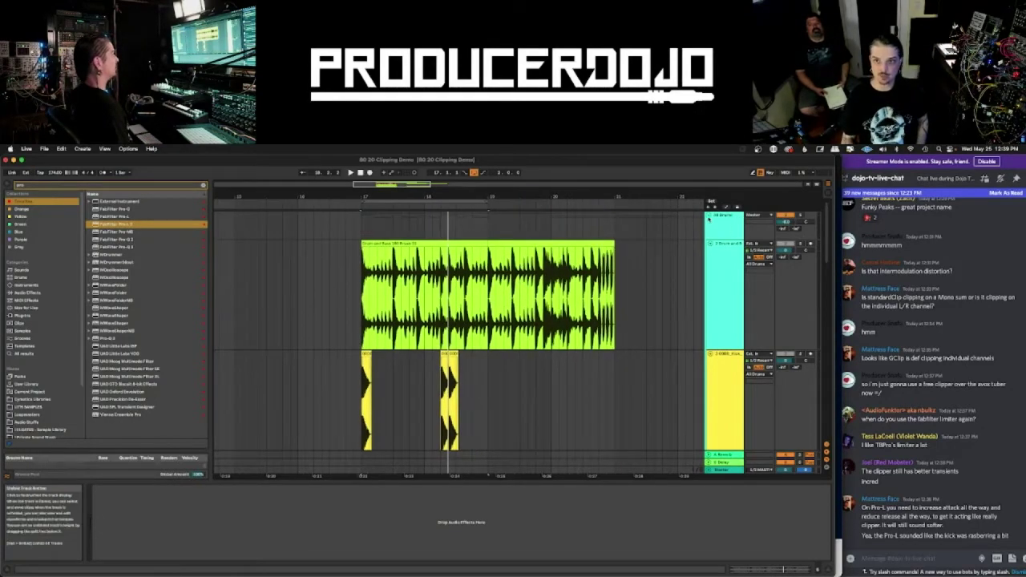
click(45, 148)
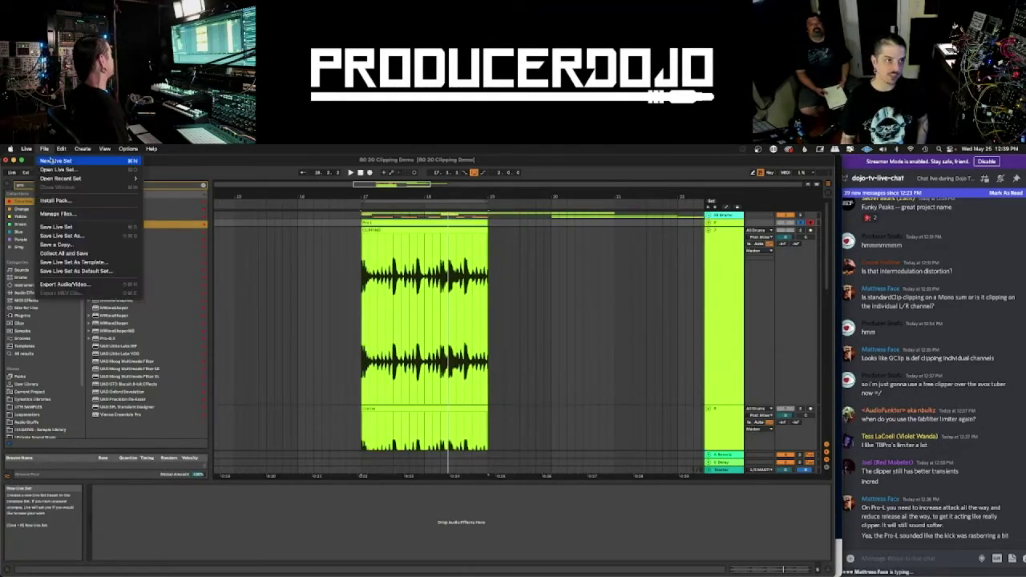
click(53, 161)
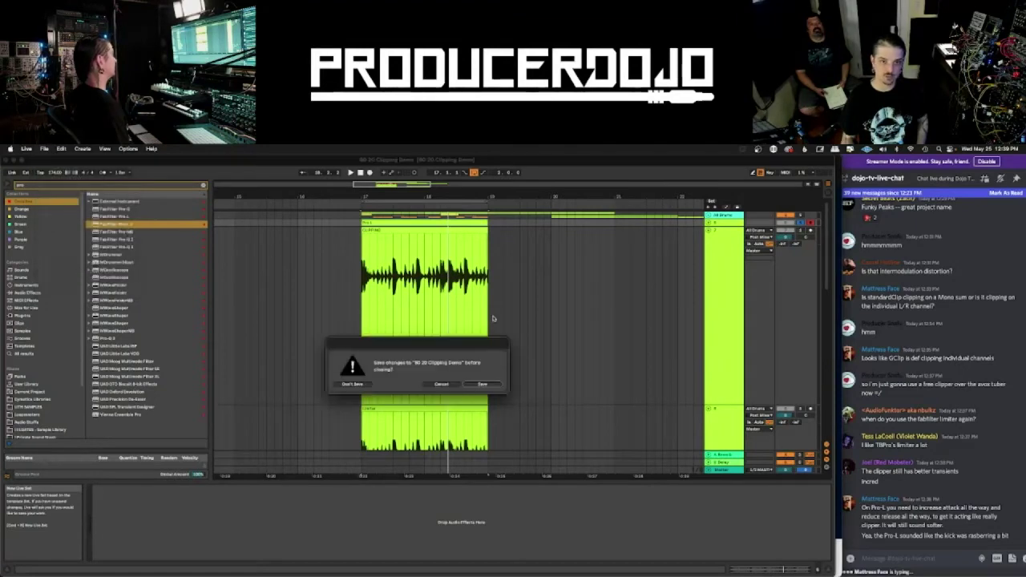
click(357, 385)
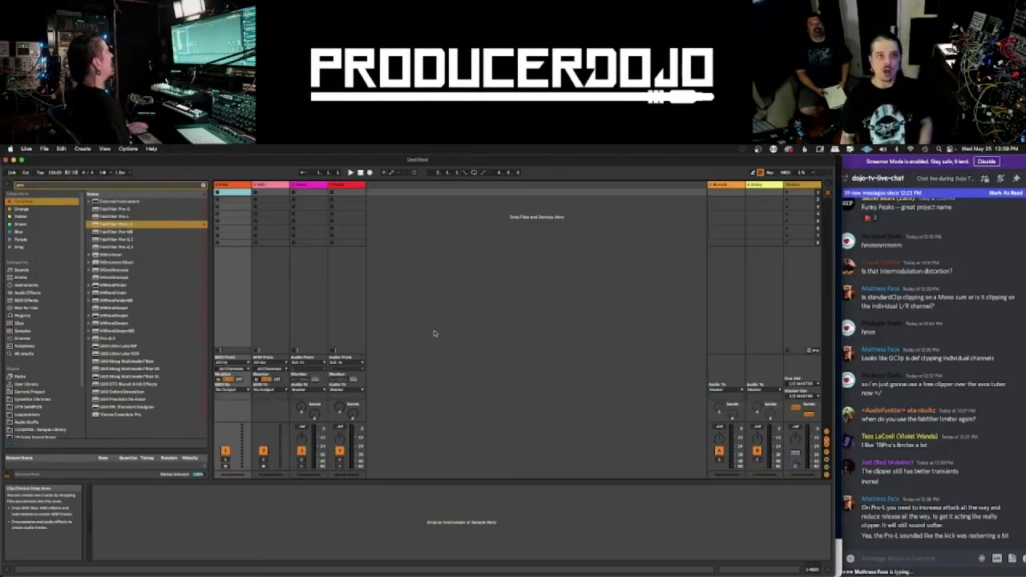
key(Tab)
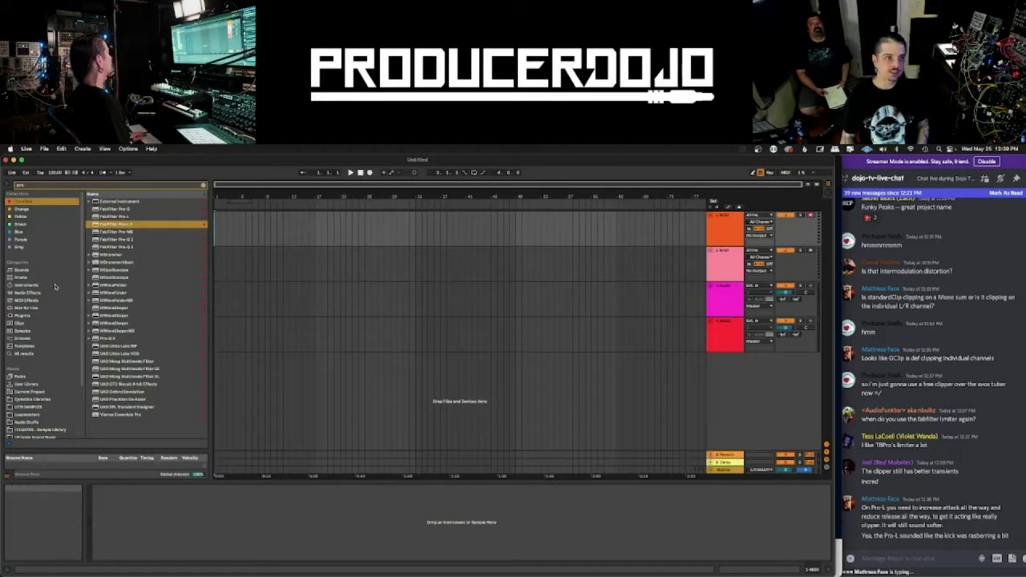
scroll(53, 327, down, 1)
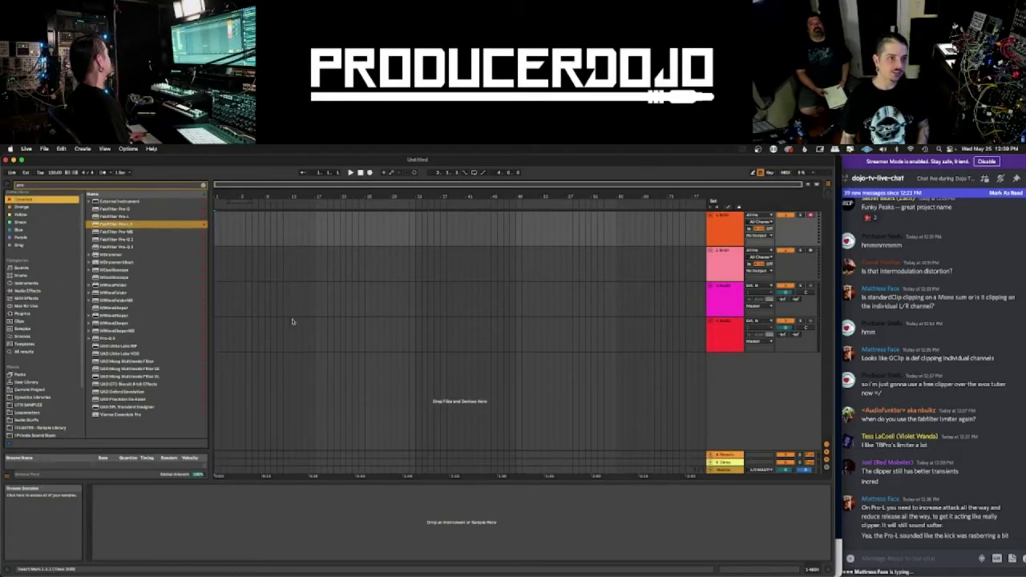
- Search the browser for "battle of the subs" across all results and load the Battle of The Subs preset onto the first MIDI track
click(113, 308)
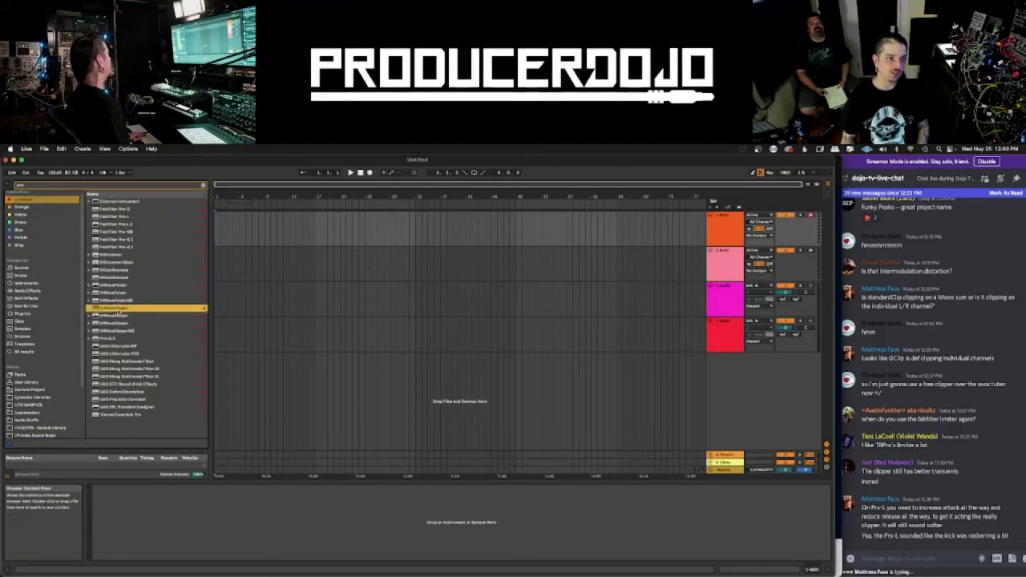
click(60, 186)
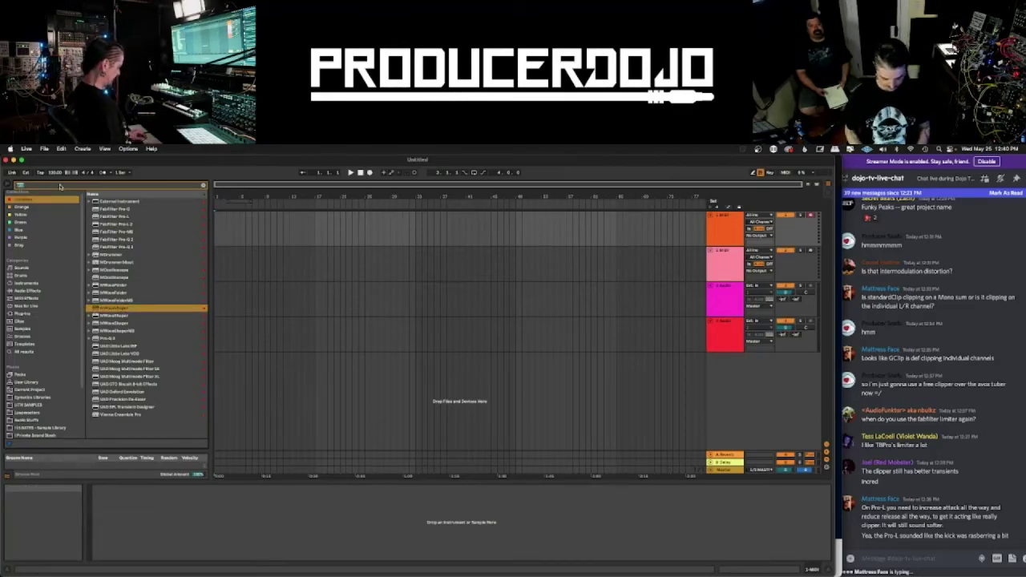
text(battle of the subs)
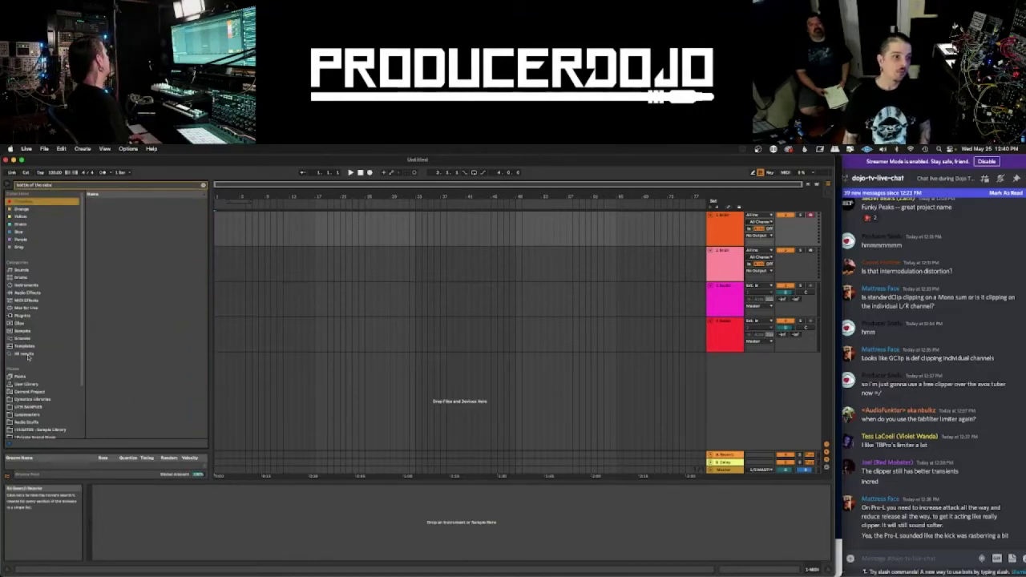
click(166, 202)
drag(432, 234, 413, 228)
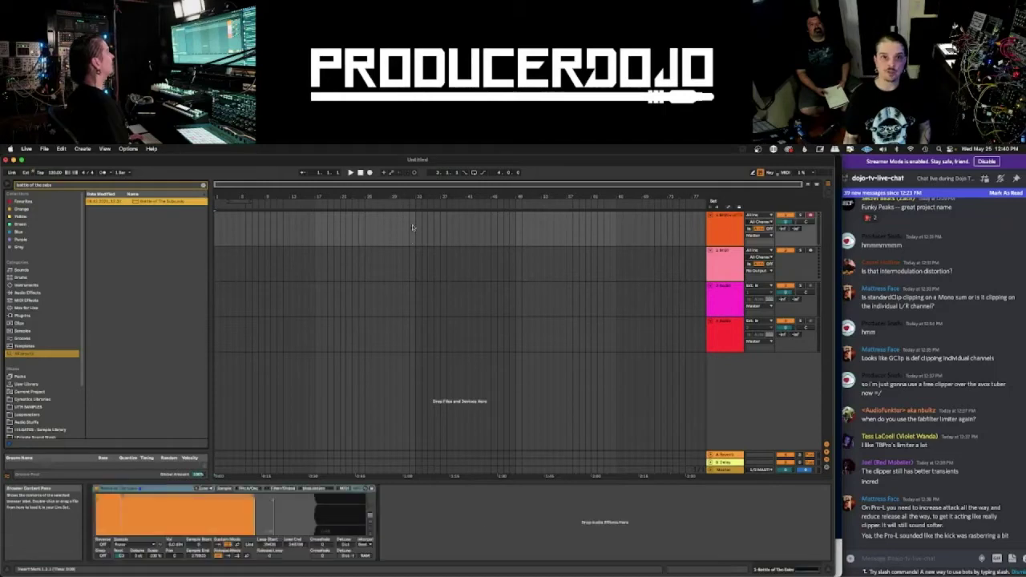
- Open the Sampler's zone editor and step through its sample layers to examine the different sub waveforms
click(203, 488)
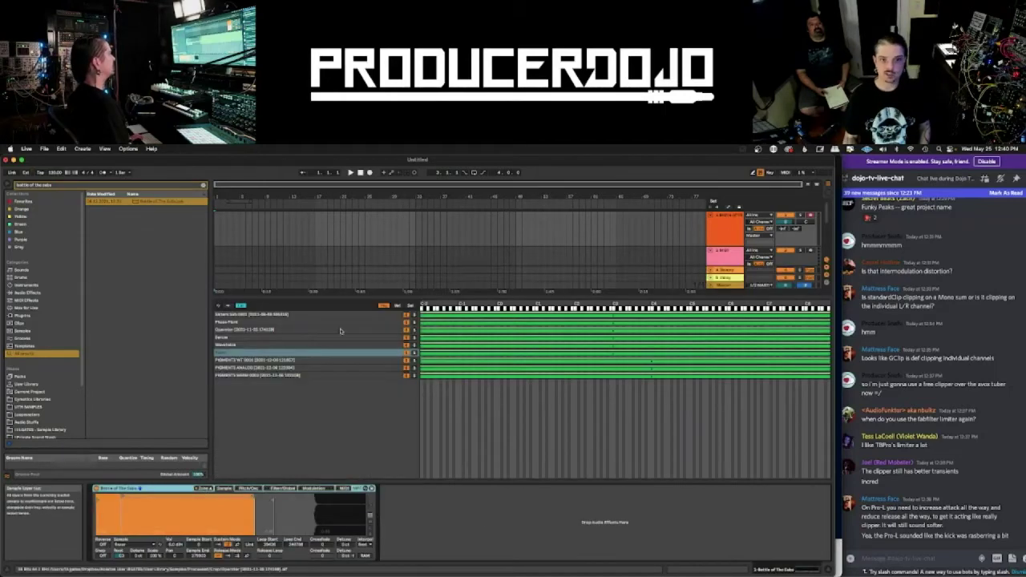
click(247, 315)
key(Down)
key(Down)
key(Down)
key(Down)
key(Down)
key(Down)
key(Down)
key(Down)
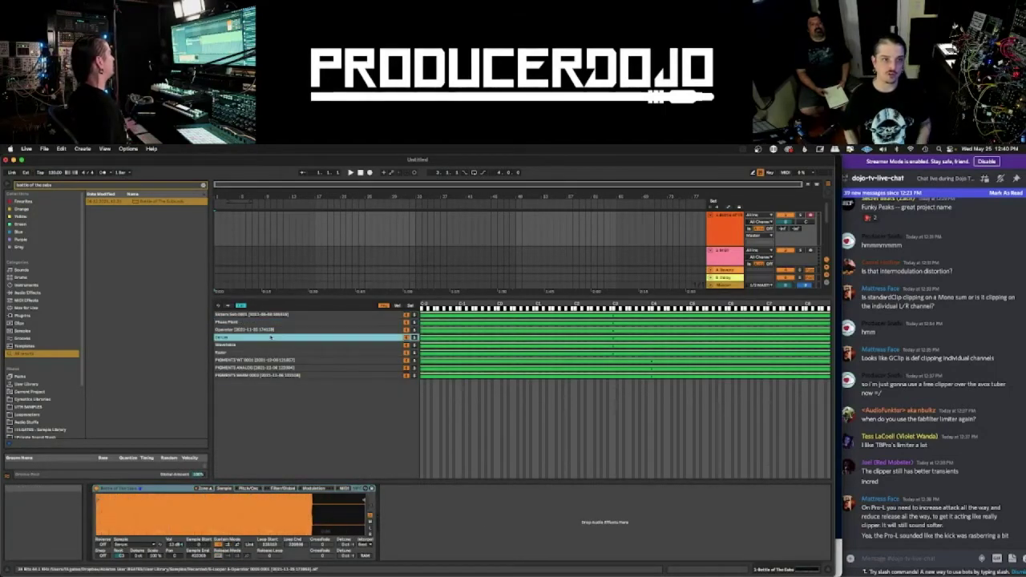
key(Up)
key(Up)
key(Up)
key(Up)
key(Up)
key(Up)
key(Up)
key(Up)
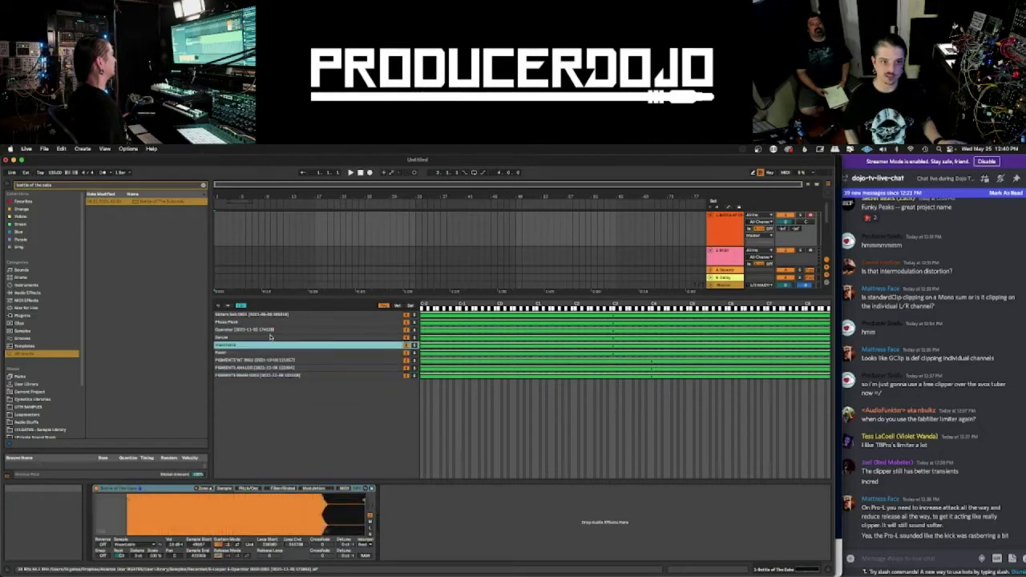
key(Down)
key(Down)
key(Down)
key(Down)
key(Down)
key(Down)
key(Down)
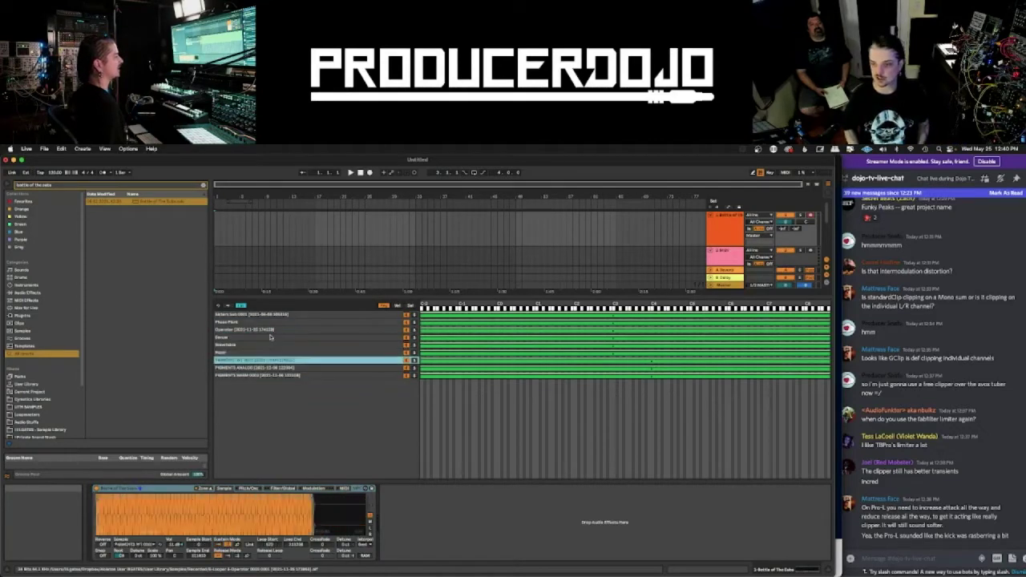
- Show the sample select ranges in the zone editor and reduce the editor's height
click(410, 305)
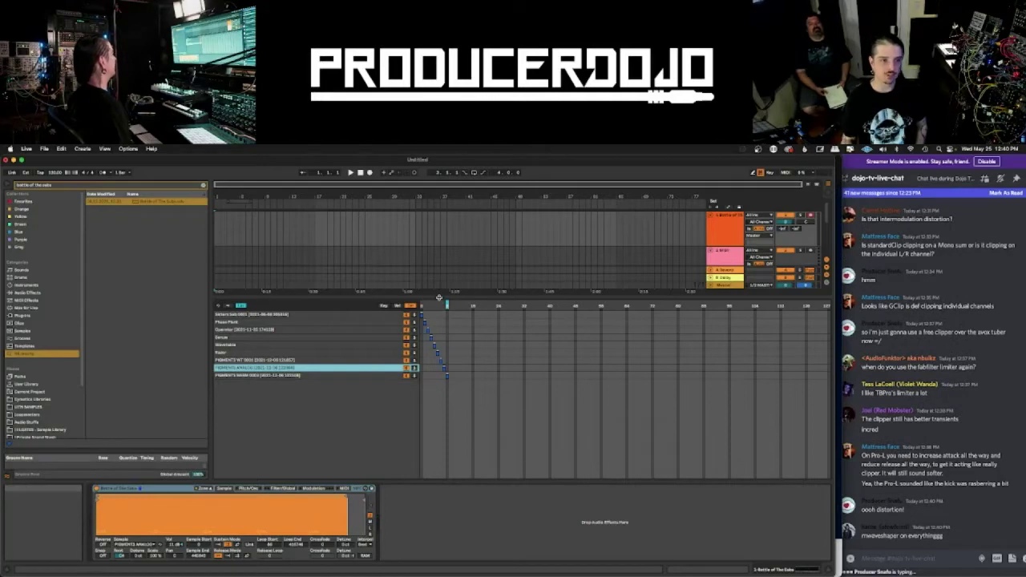
drag(439, 297, 446, 349)
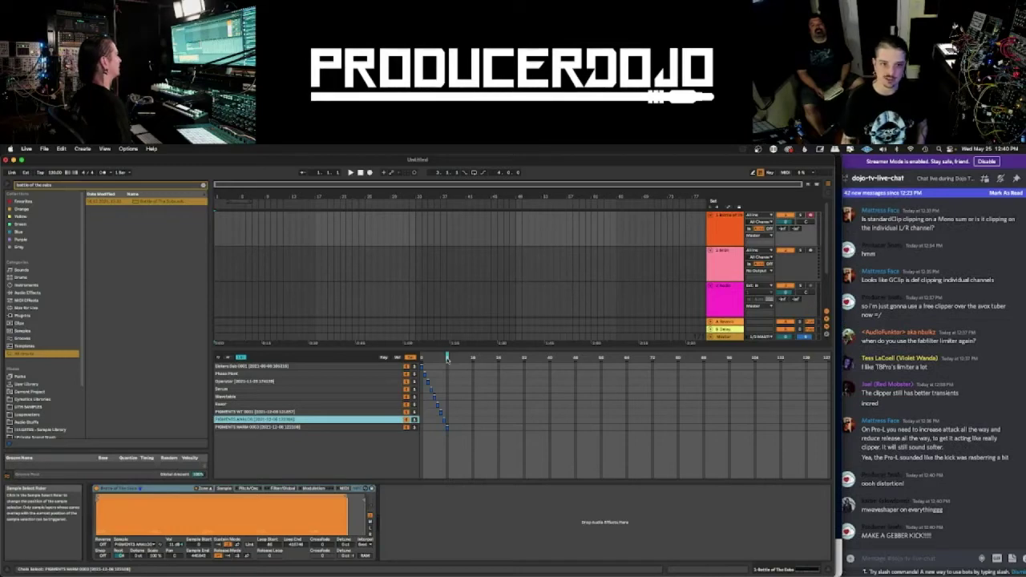
- Search the browser for "ott" and add the OTT.adv preset after the Battle of The Subs Sampler
click(57, 186)
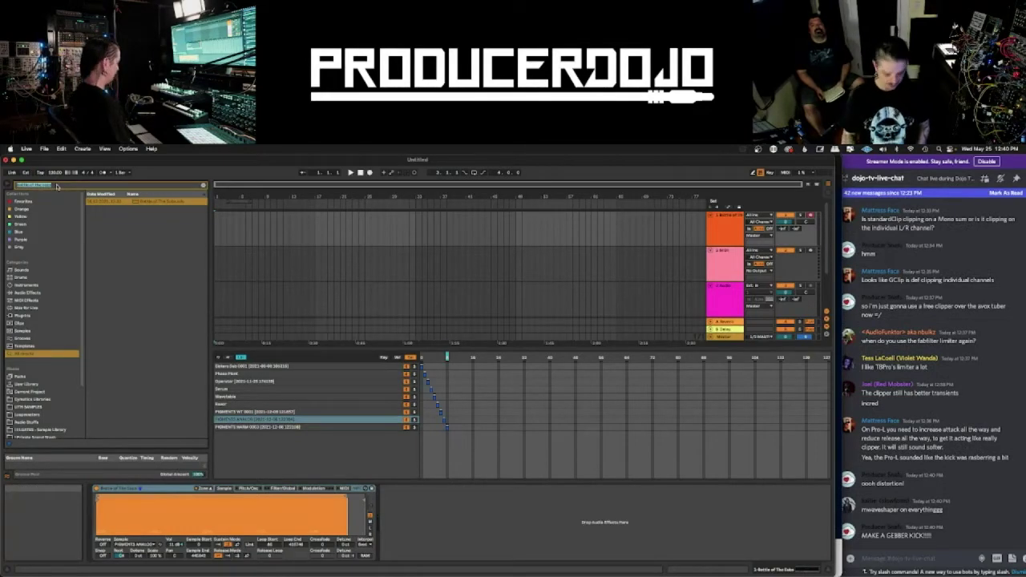
text(ott)
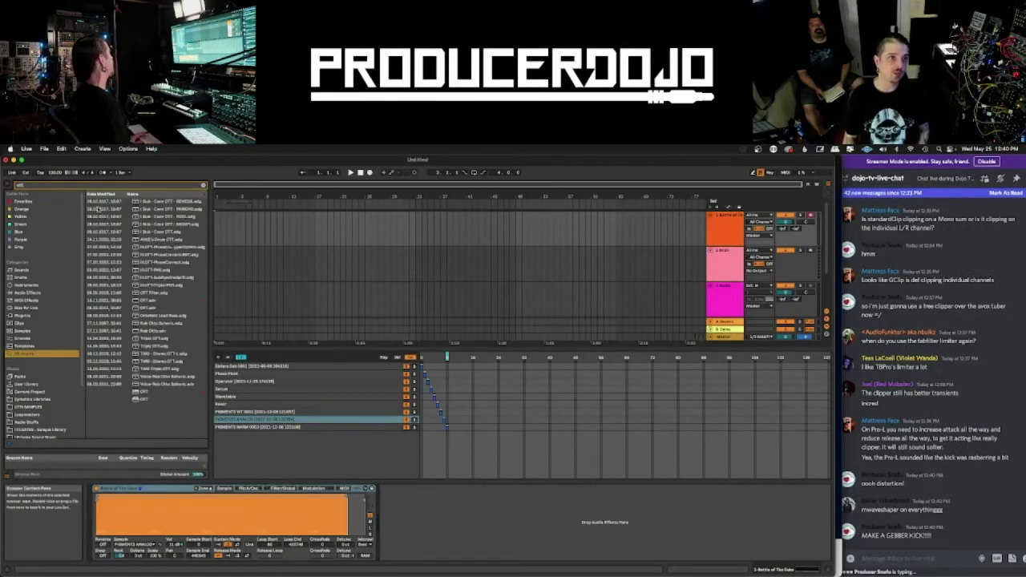
drag(159, 303, 480, 534)
click(143, 302)
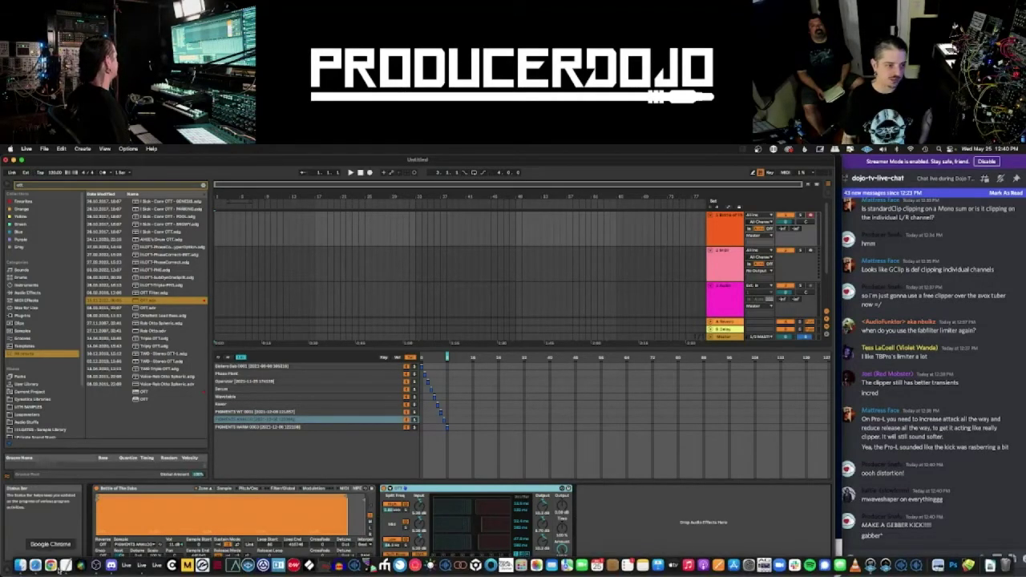
- Switch to Safari, search for "xfer ott" in a new tab, and open the Splice page for the plugin
click(95, 545)
key(super+t)
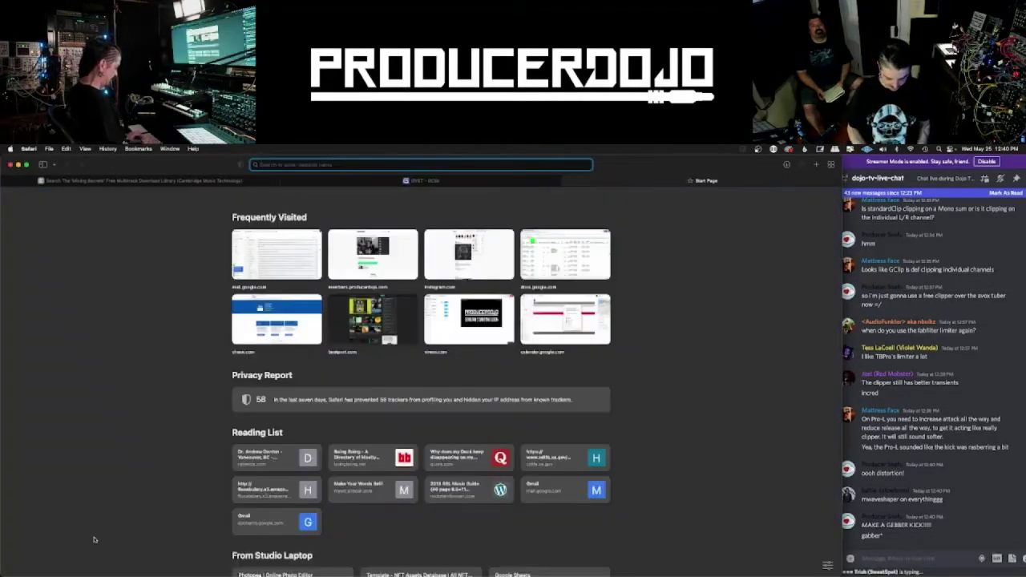
text(xfer ott)
key(Return)
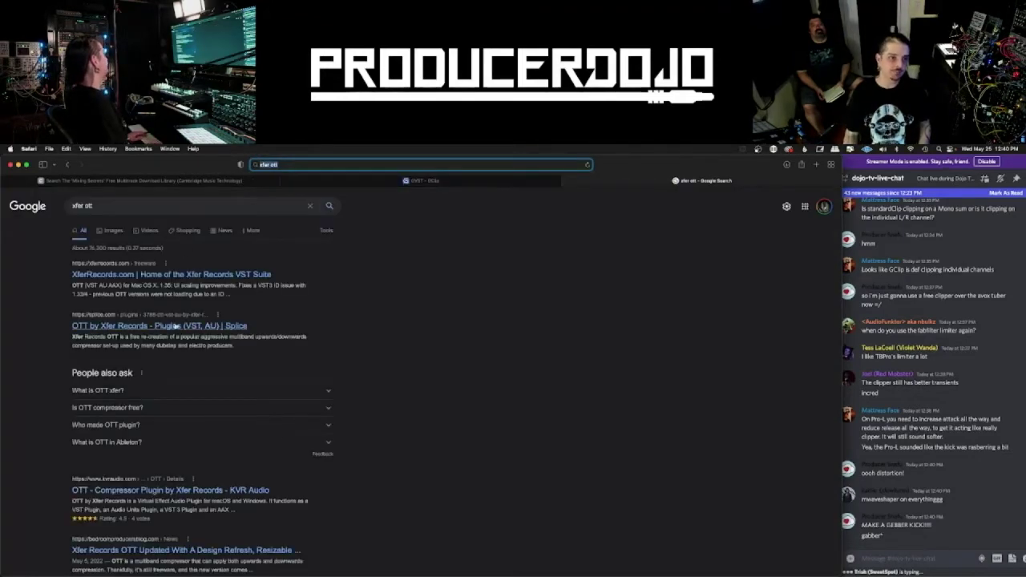
click(172, 326)
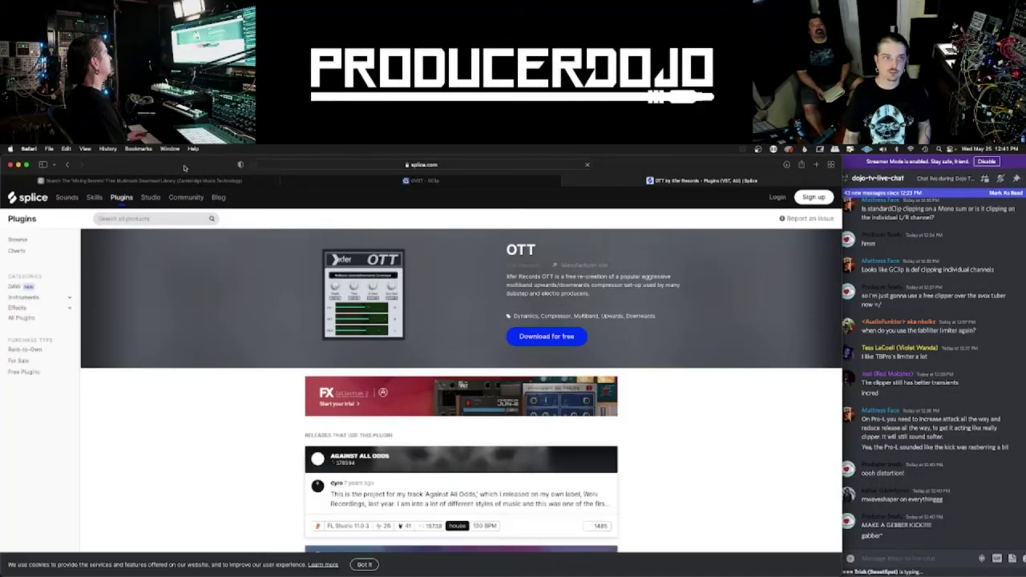
- Return to the search results, open the Xfer Records freeware page, and check its product list
key(super+bracketleft)
scroll(348, 517, down, 3)
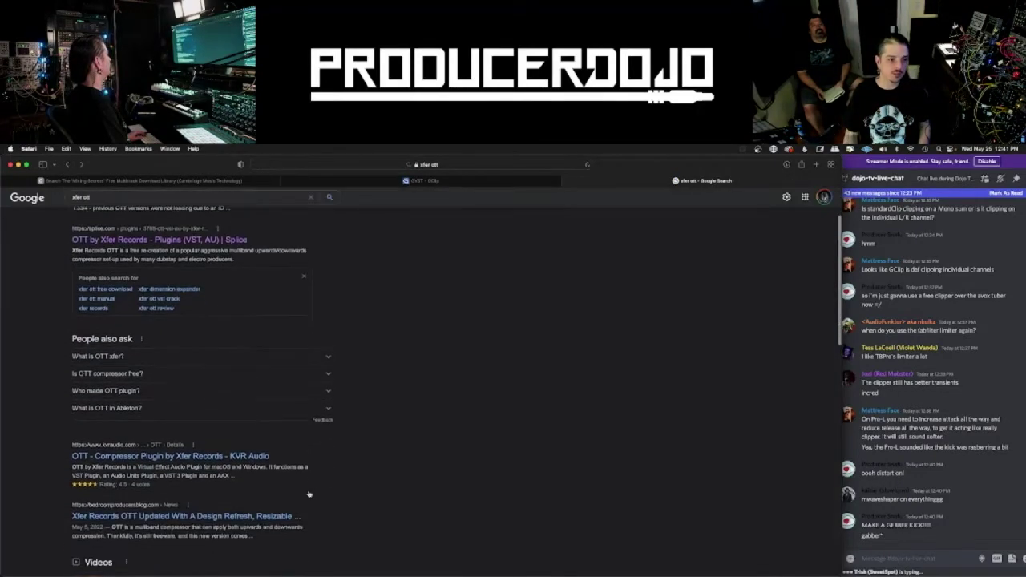
scroll(308, 493, up, 3)
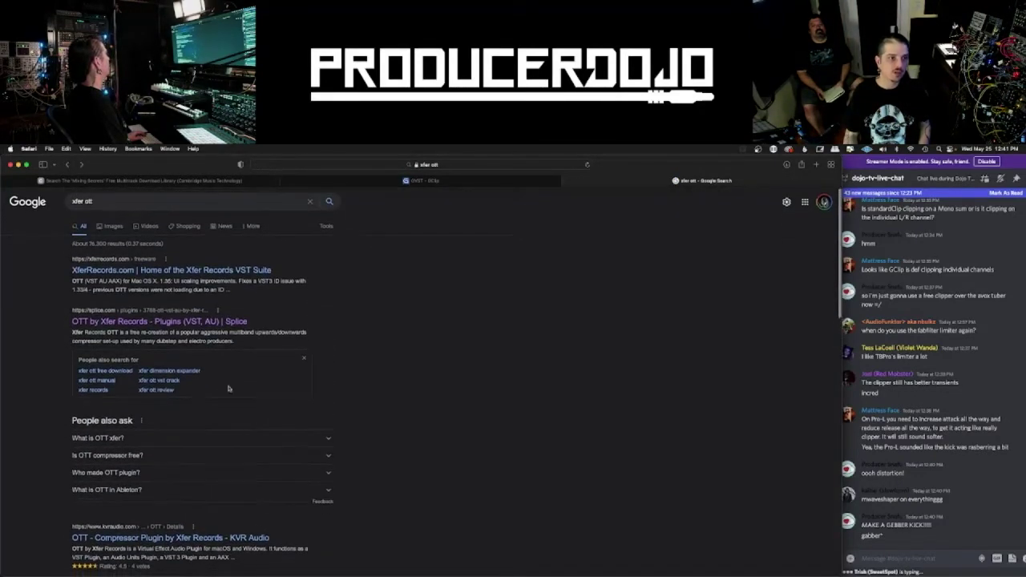
click(158, 269)
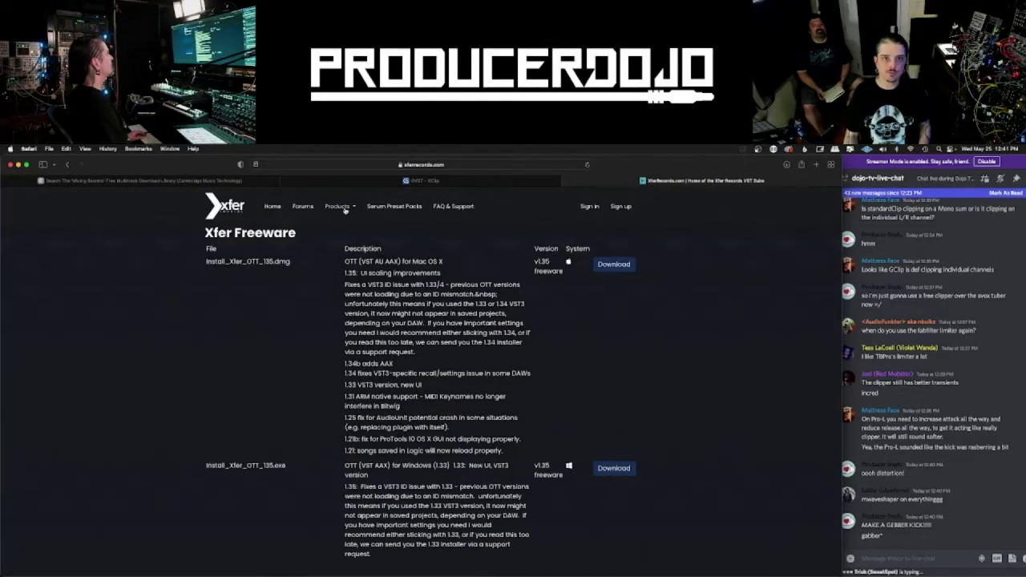
click(346, 209)
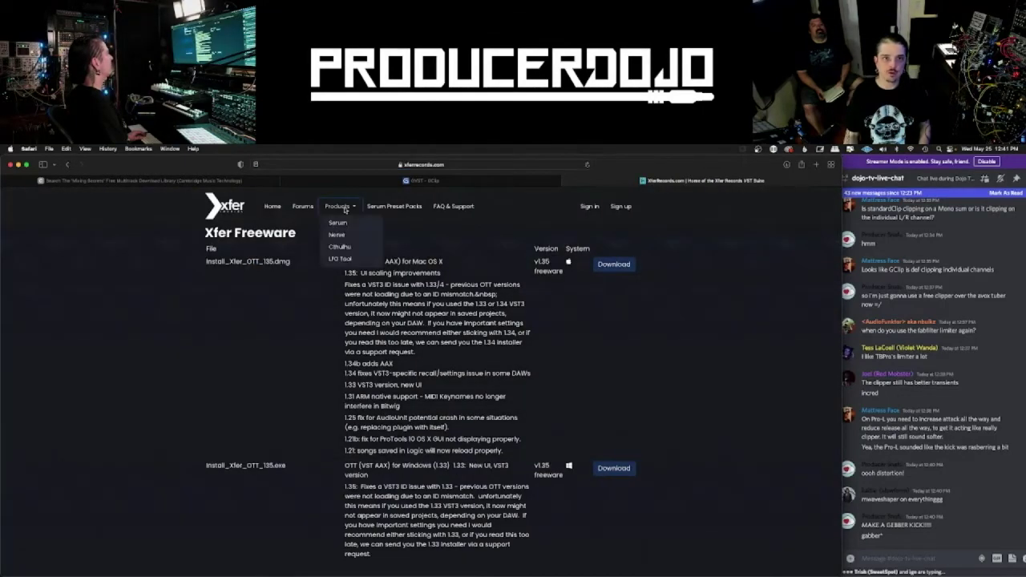
click(474, 247)
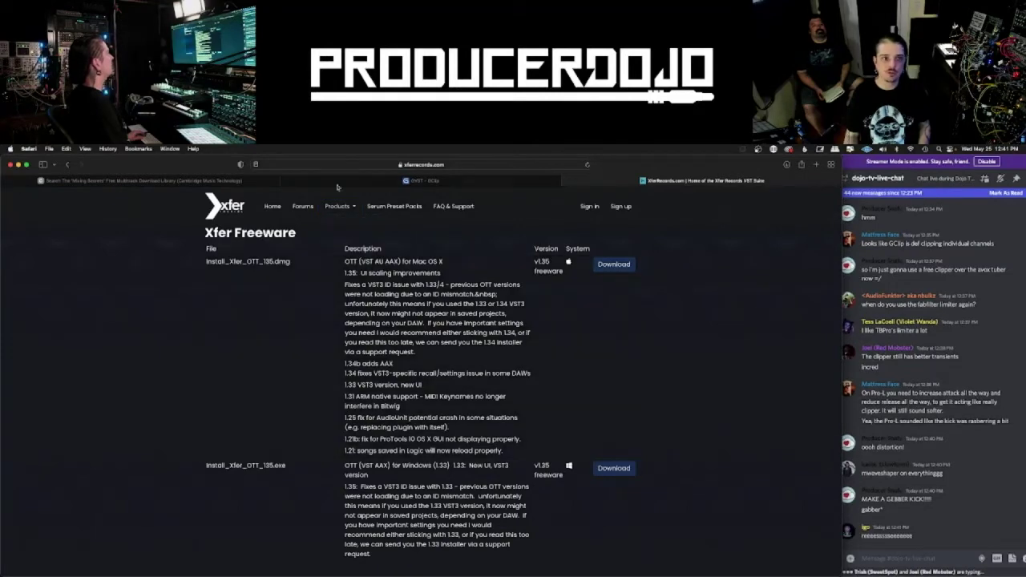
click(320, 165)
key(super+c)
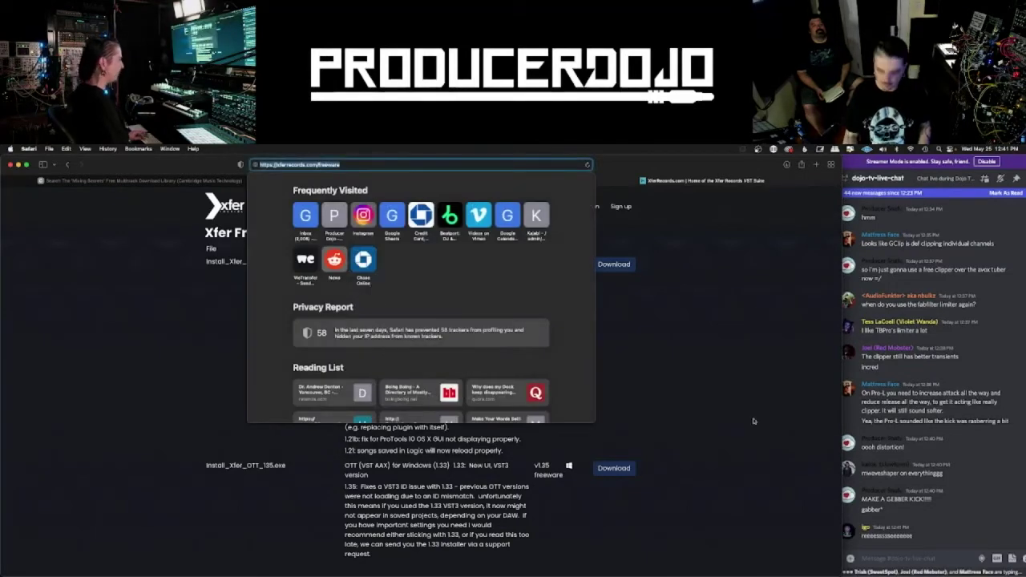
click(912, 554)
key(super+v)
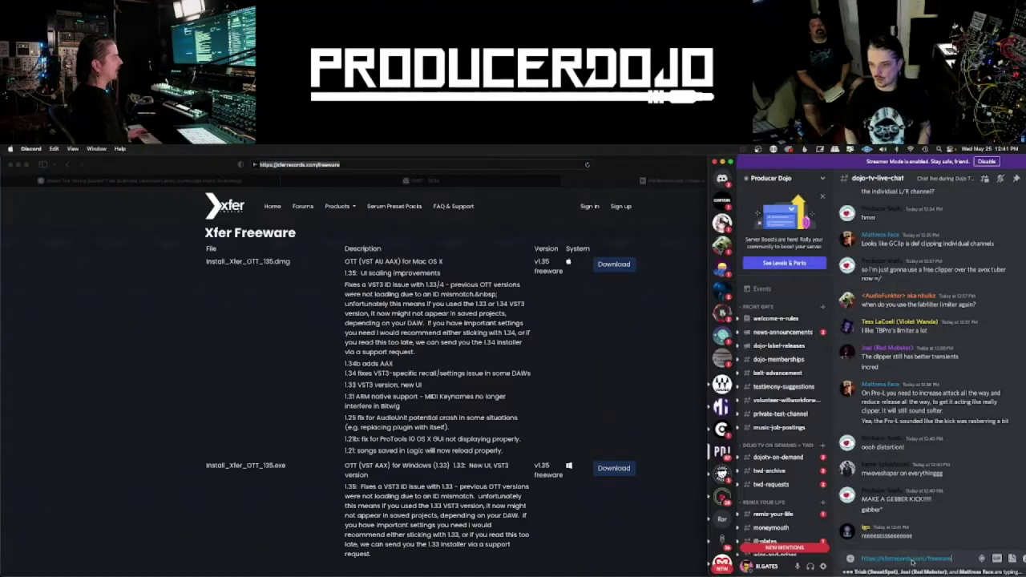
key(Return)
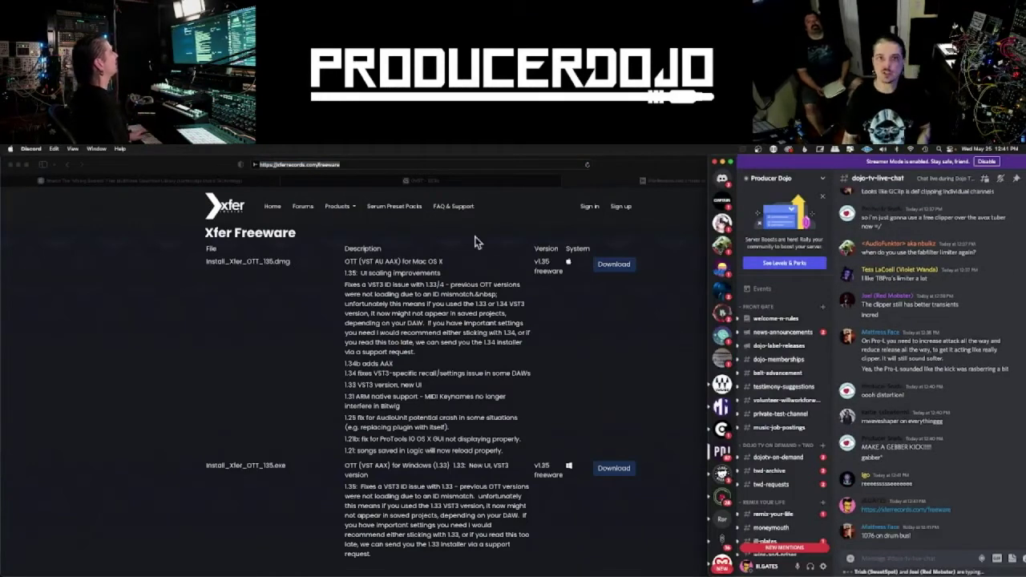
- Bring up the GVST GClip page in Safari and switch back to Ableton Live
click(445, 184)
key(super+Tab)
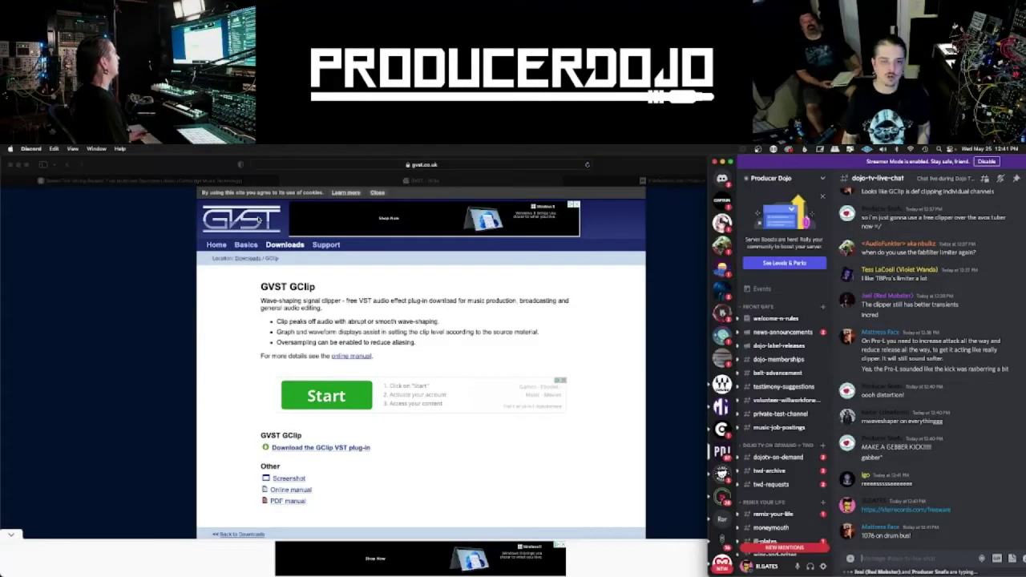
key(super+Tab)
key(Tab)
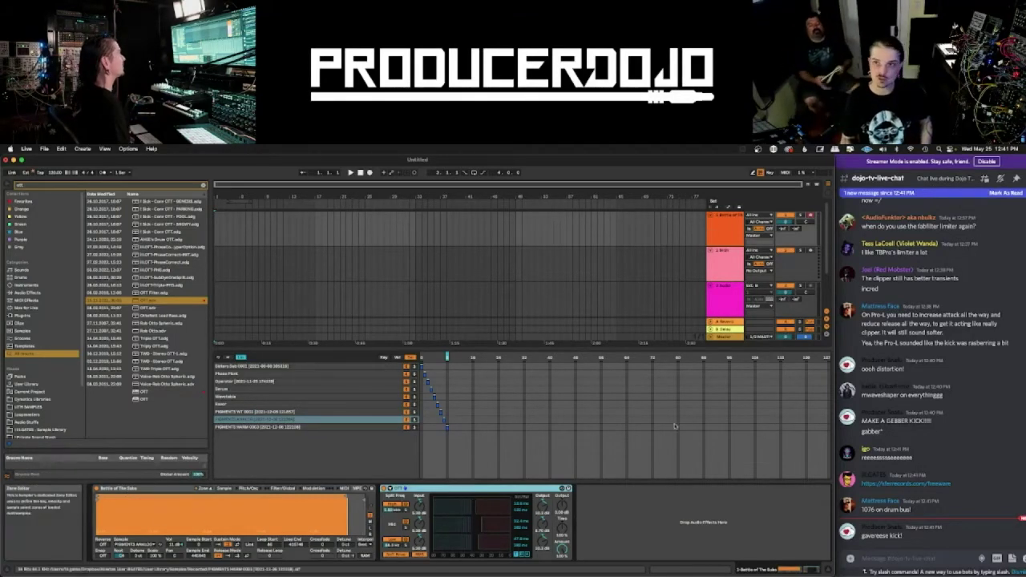
- Audition the Battle of The Subs layers through OTT by moving the sample selector across the select ranges
click(811, 216)
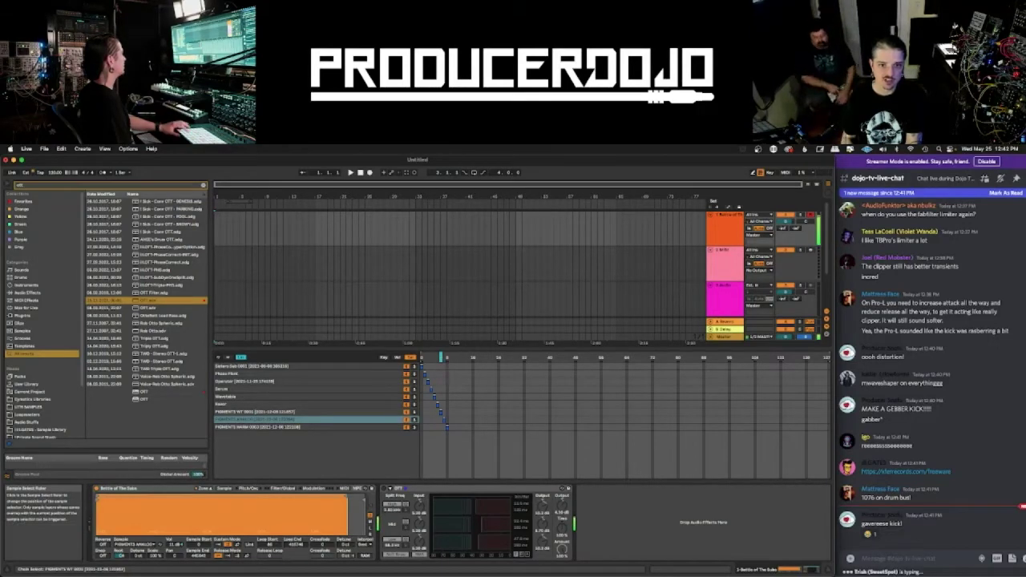
drag(440, 357, 421, 357)
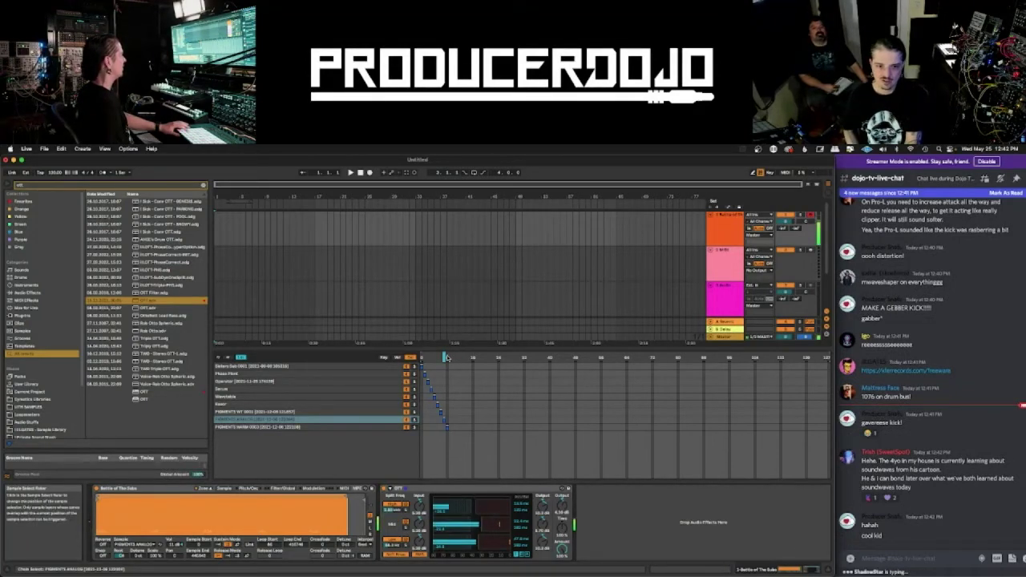
key(Left)
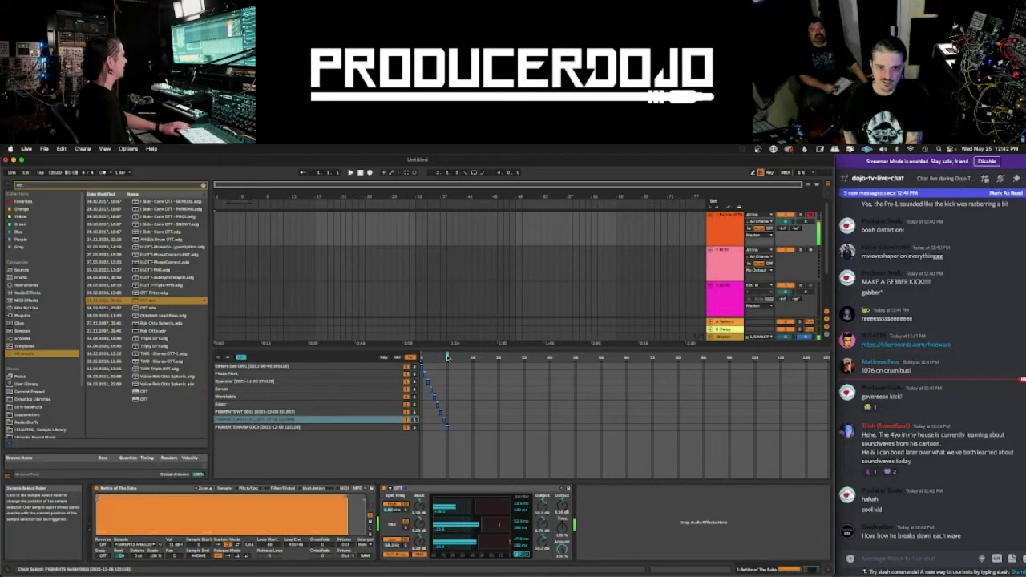
- Duplicate the OTT device twice to stack three instances in series after the Sampler
click(483, 491)
key(ctrl+d)
key(ctrl+d)
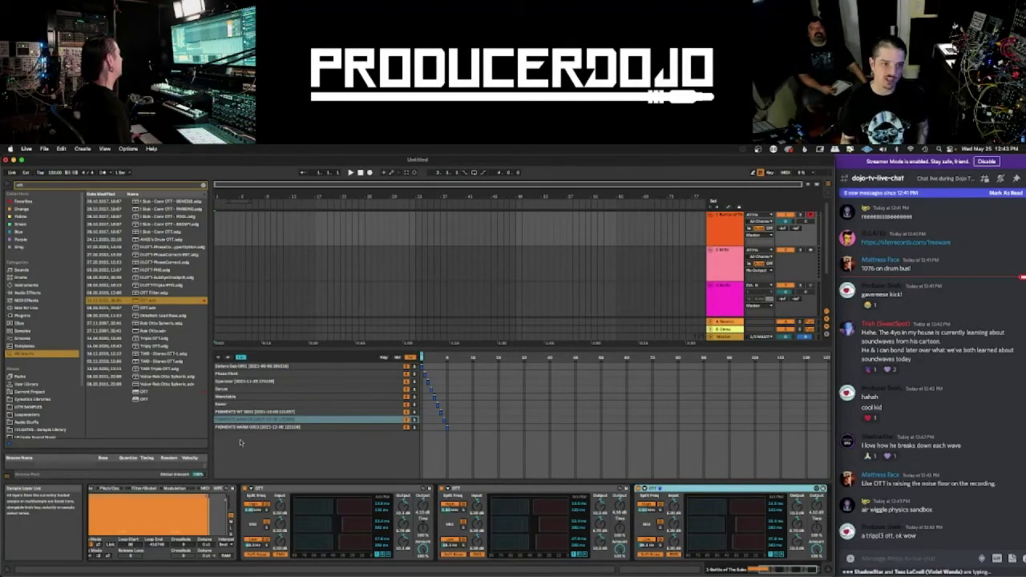
- Delete the two duplicated OTT devices, keeping only the one directly after the Sampler
shift+click(528, 490)
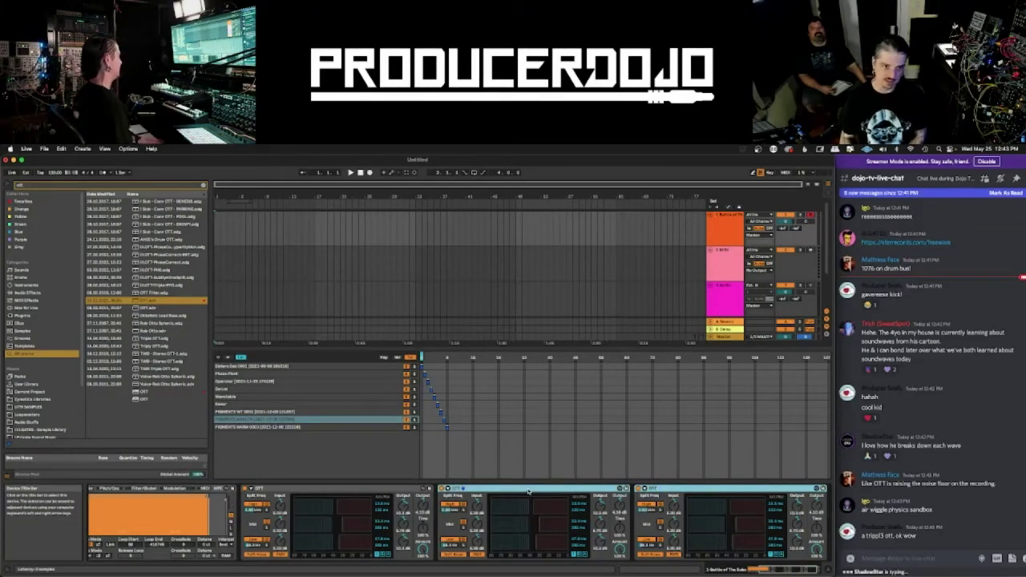
key(Delete)
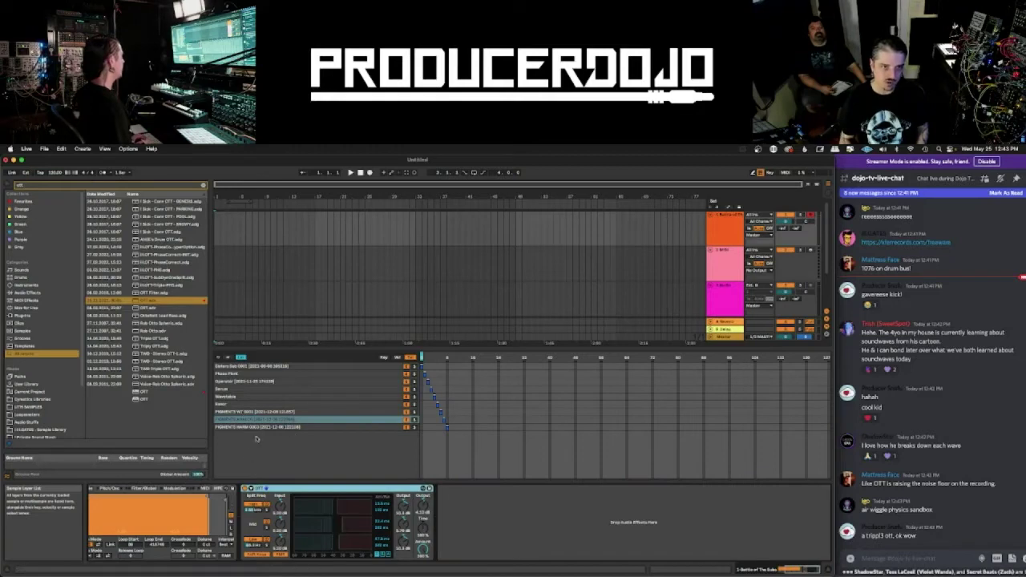
- Audition another sub layer with the sample selector and shrink the zone editor to enlarge the arrangement
drag(421, 358, 438, 357)
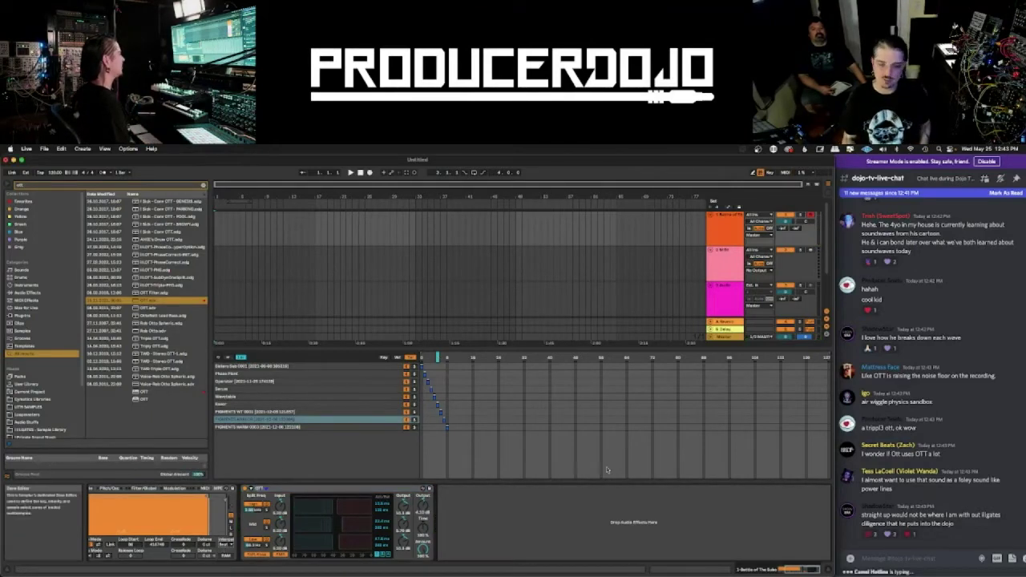
scroll(446, 526, left, 4)
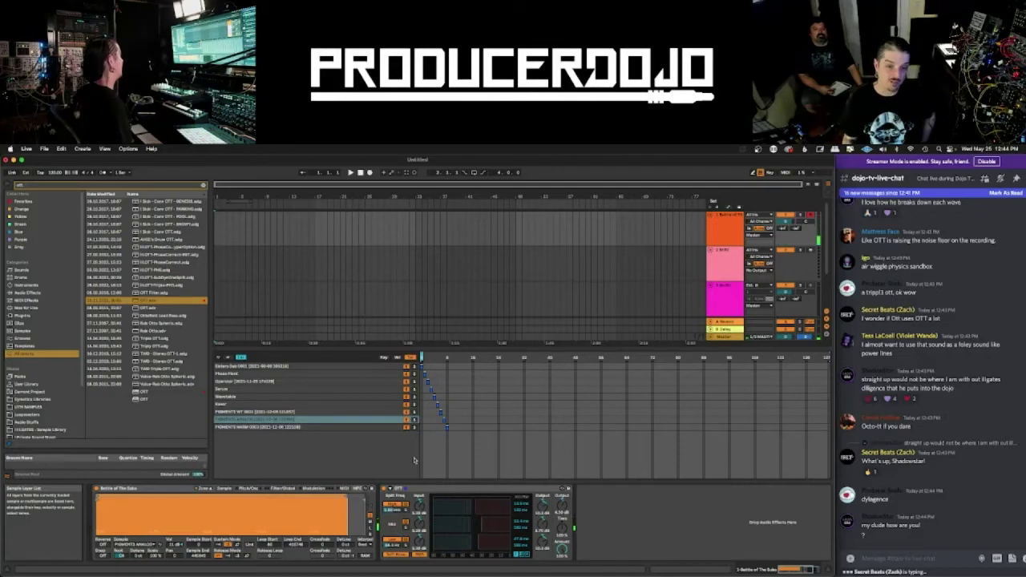
drag(401, 351, 401, 436)
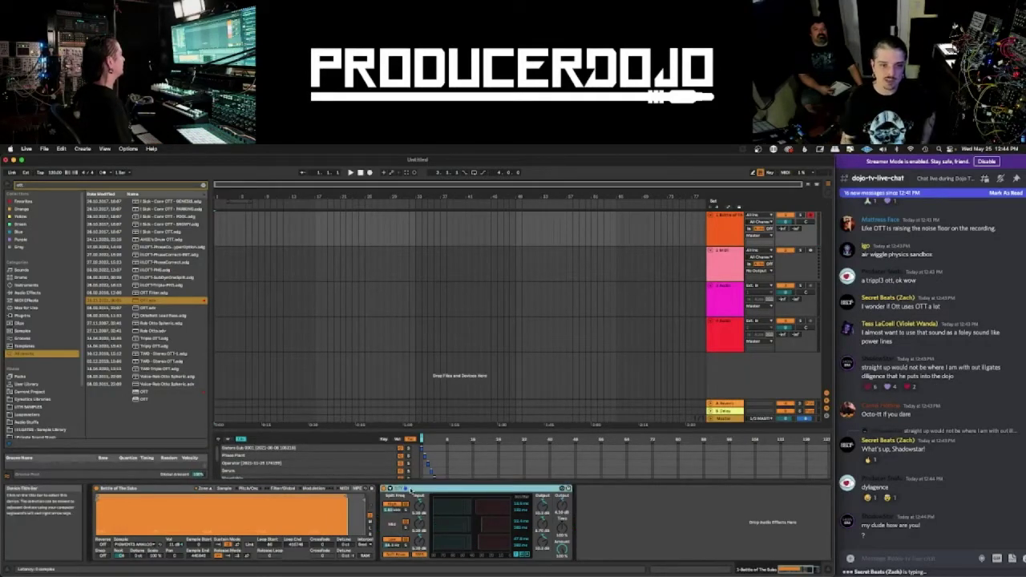
- Search the library for "sisters sub" and load the Sub-SistersFilterTuned preset onto the second MIDI track
scroll(27, 193, down, 1)
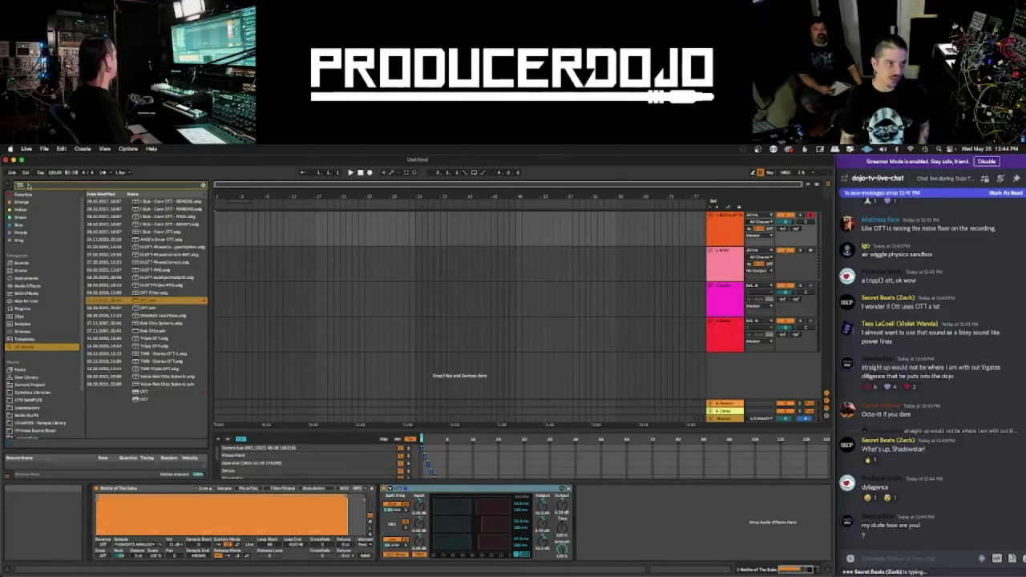
scroll(28, 192, up, 1)
text(sisters sub)
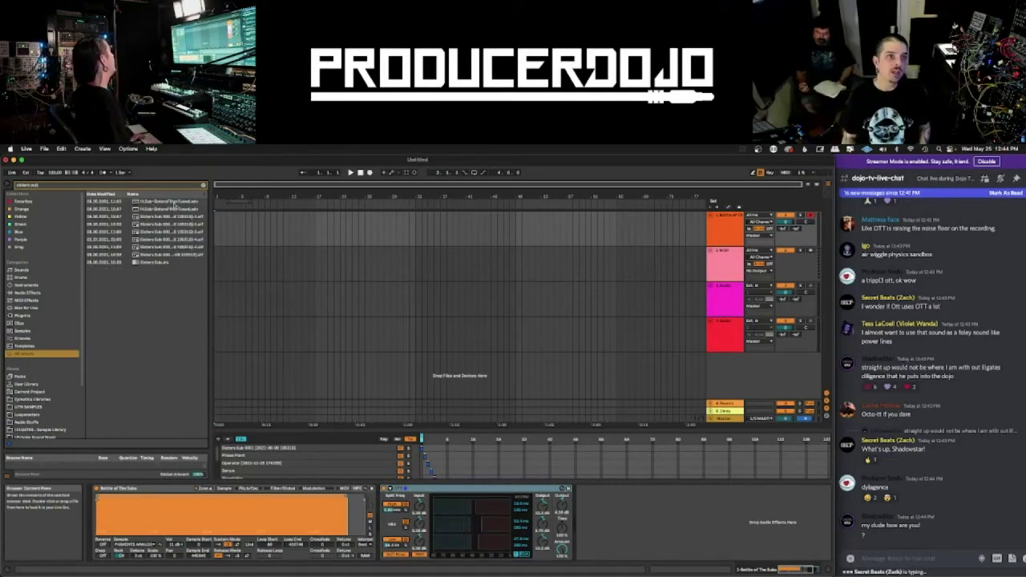
drag(173, 204, 491, 273)
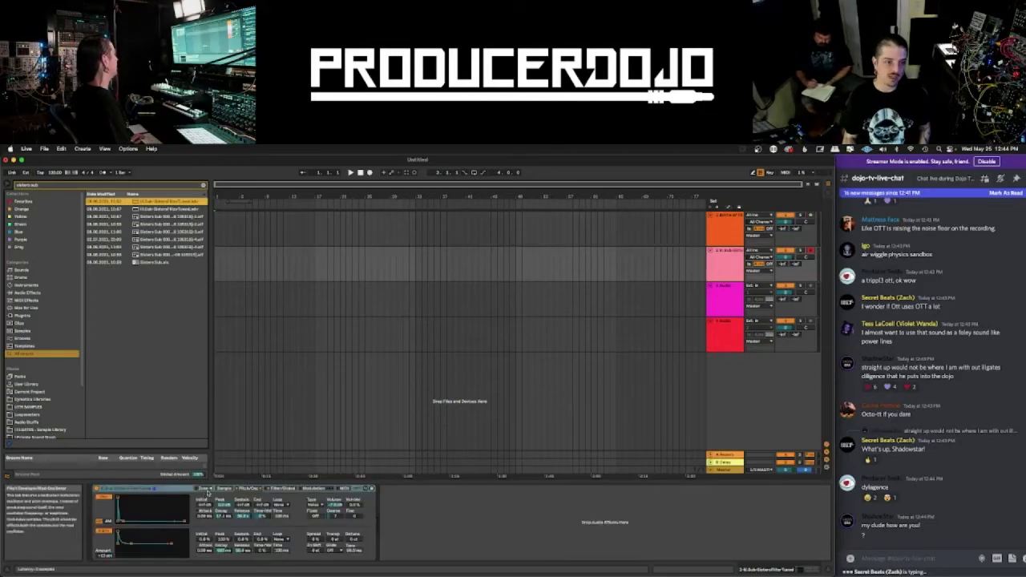
- Review the Sampler's zone, pitch and filter settings and shorten its pitch envelope decay
click(225, 488)
click(204, 488)
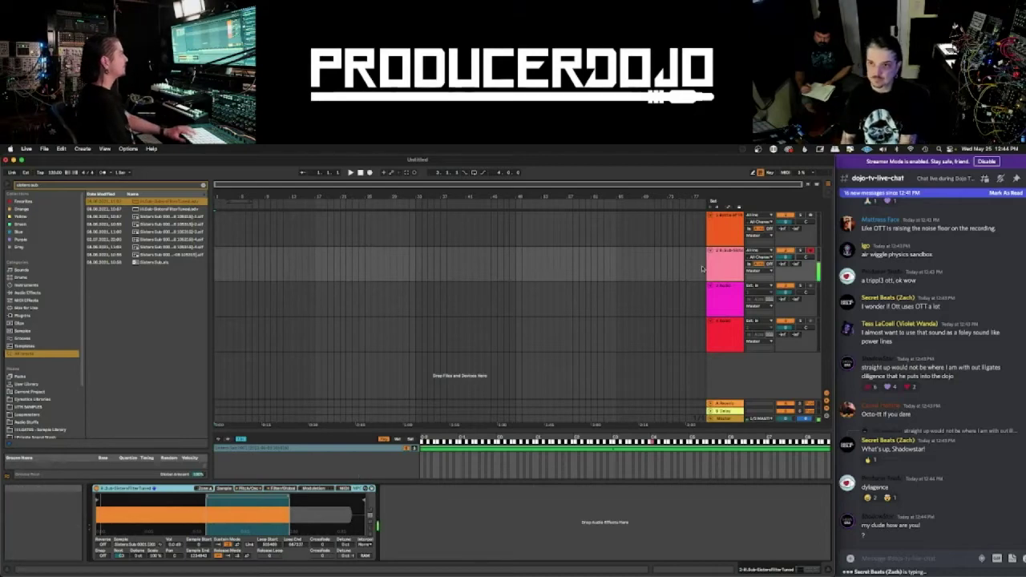
click(242, 489)
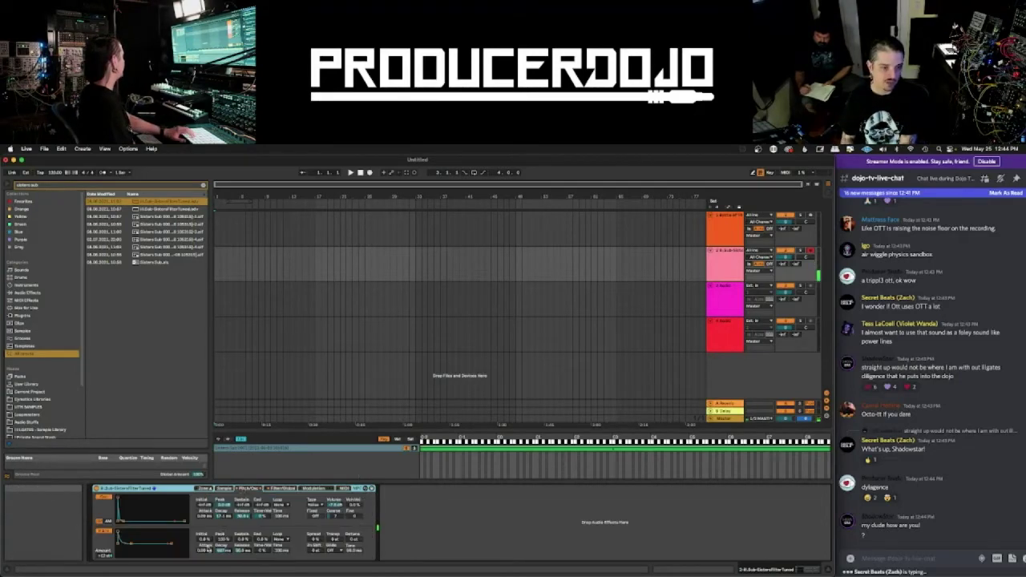
drag(223, 551, 224, 569)
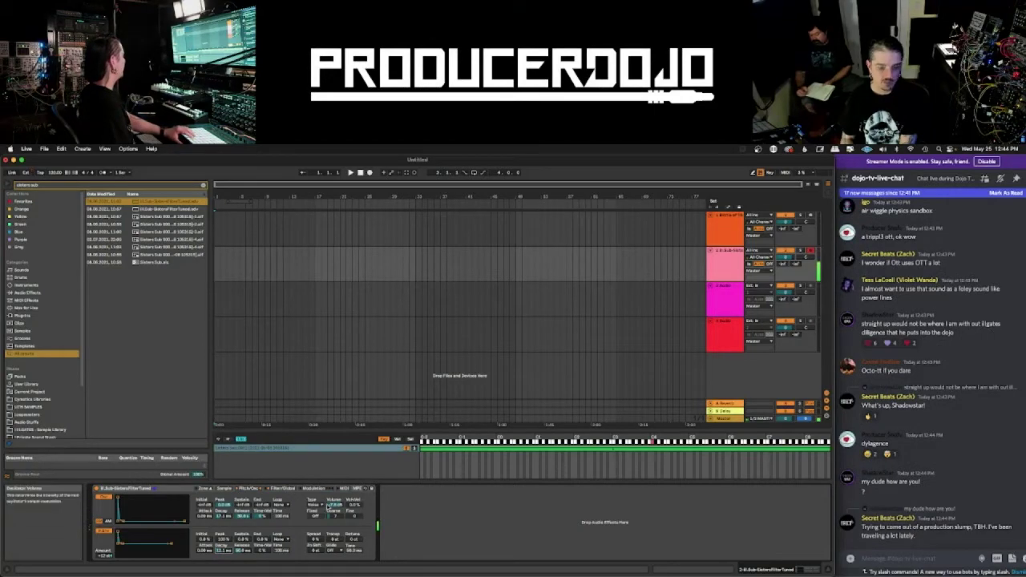
click(281, 488)
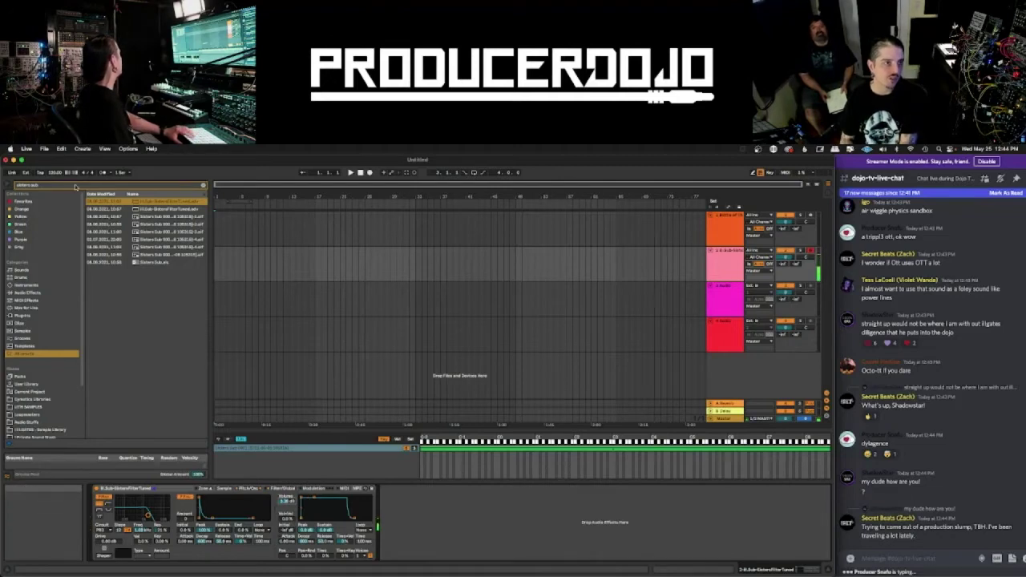
- Search the library for Saturator and add it after the Sampler on the sub track
click(203, 185)
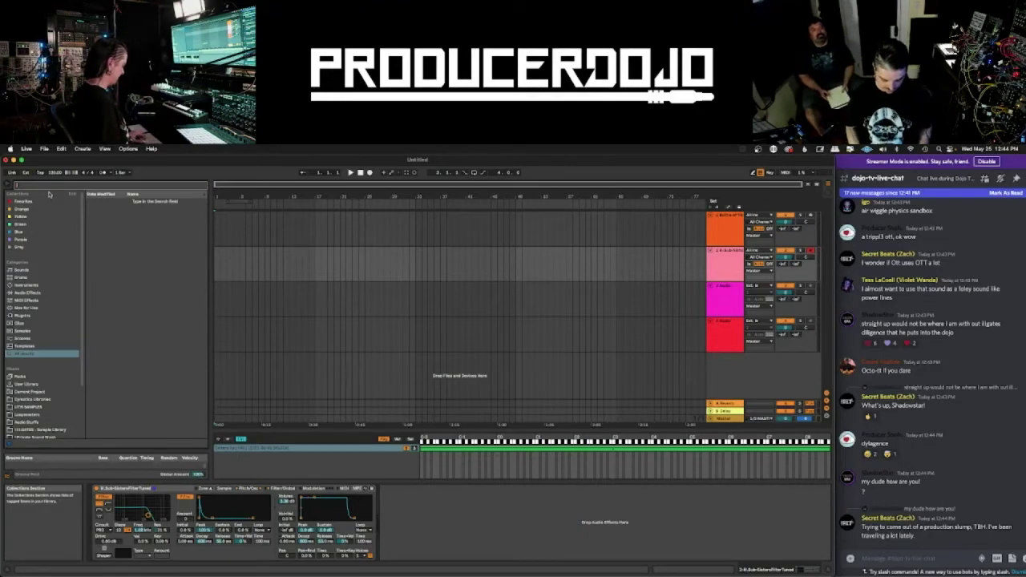
text(saturat)
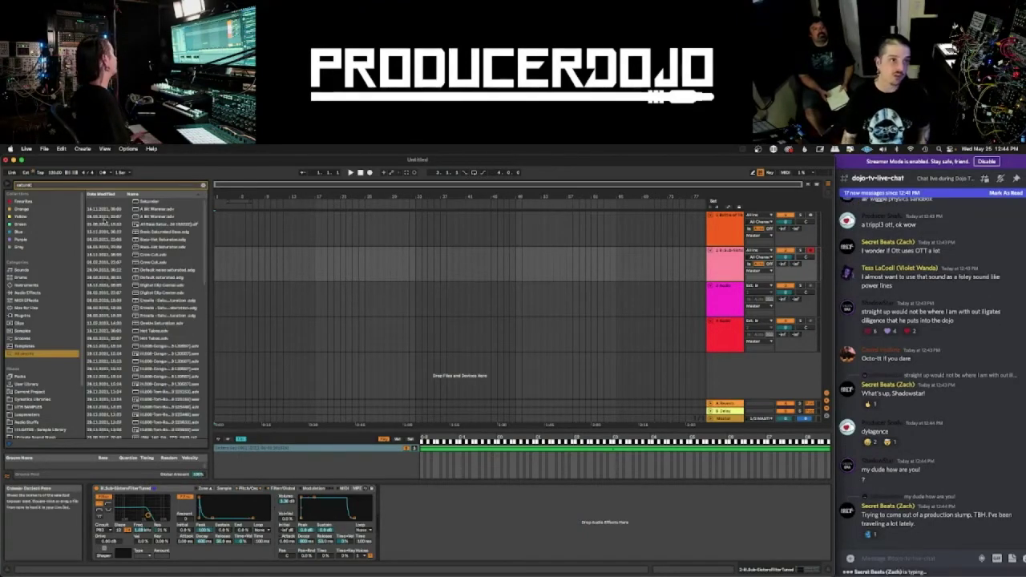
drag(106, 201, 438, 535)
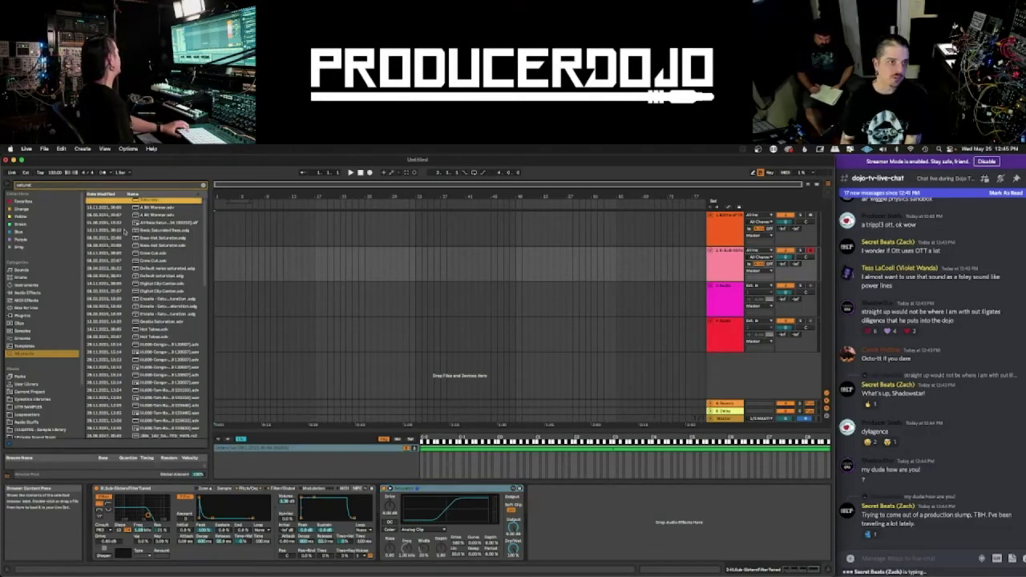
- Search the library for Spectrum and add it after the Saturator
click(34, 185)
text(spect)
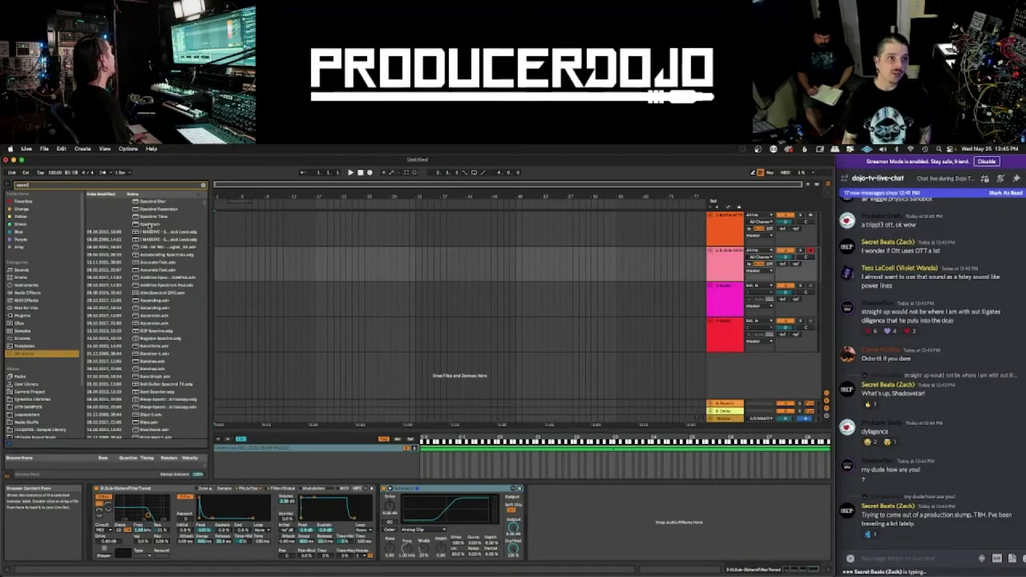
double_click(193, 224)
- Search the library for MOscilloscope and add it at the end of the sub track's device chain
click(91, 185)
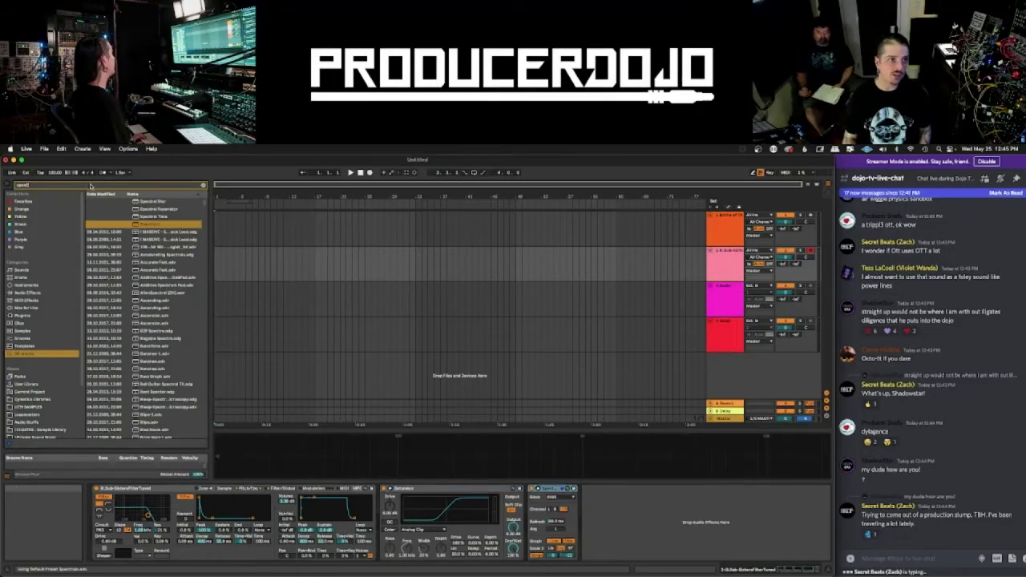
text(mid)
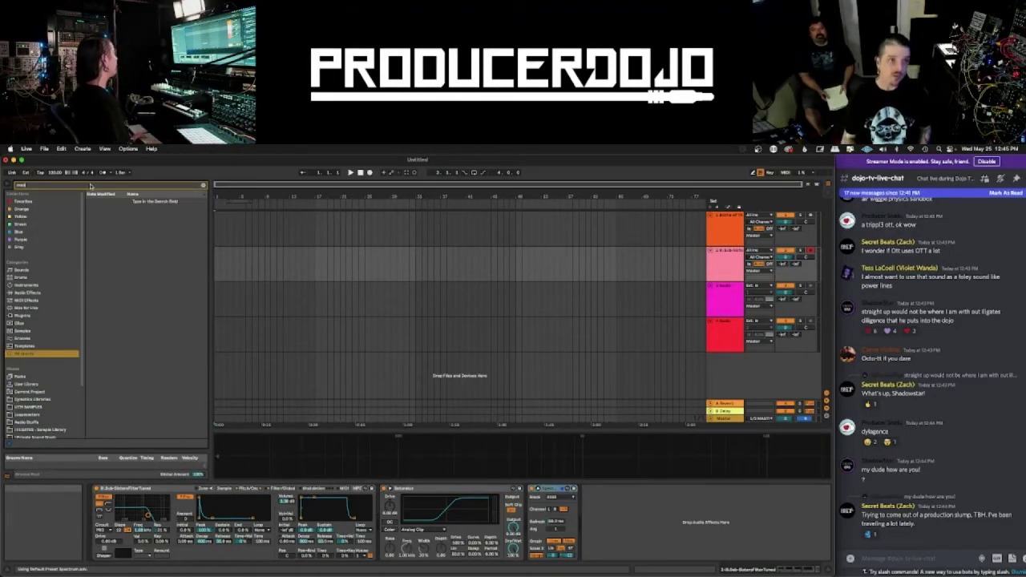
text(c)
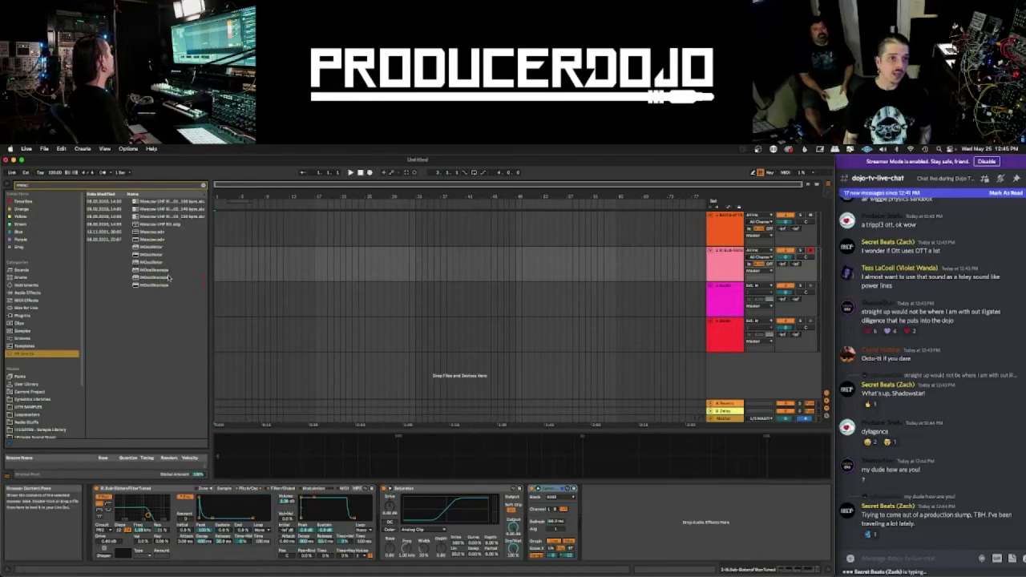
double_click(163, 278)
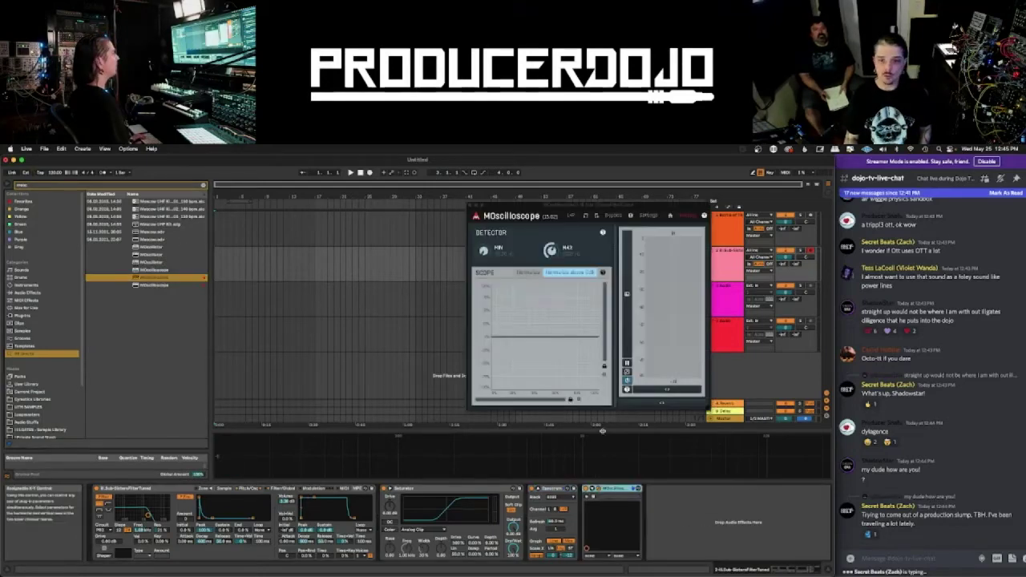
- Enlarge the Spectrum display and move the MOscilloscope window clear of it
drag(604, 430, 604, 280)
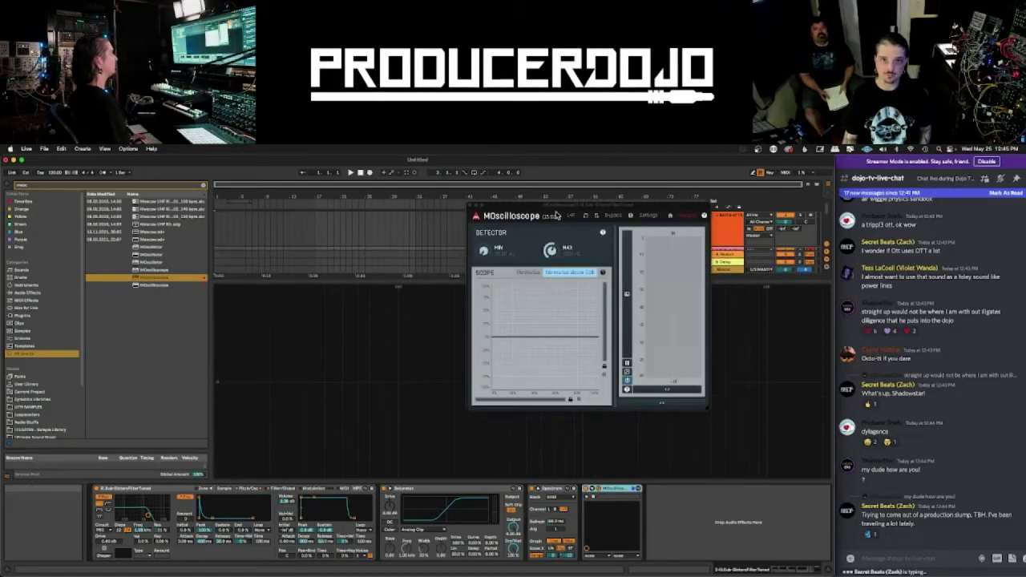
drag(559, 207, 95, 165)
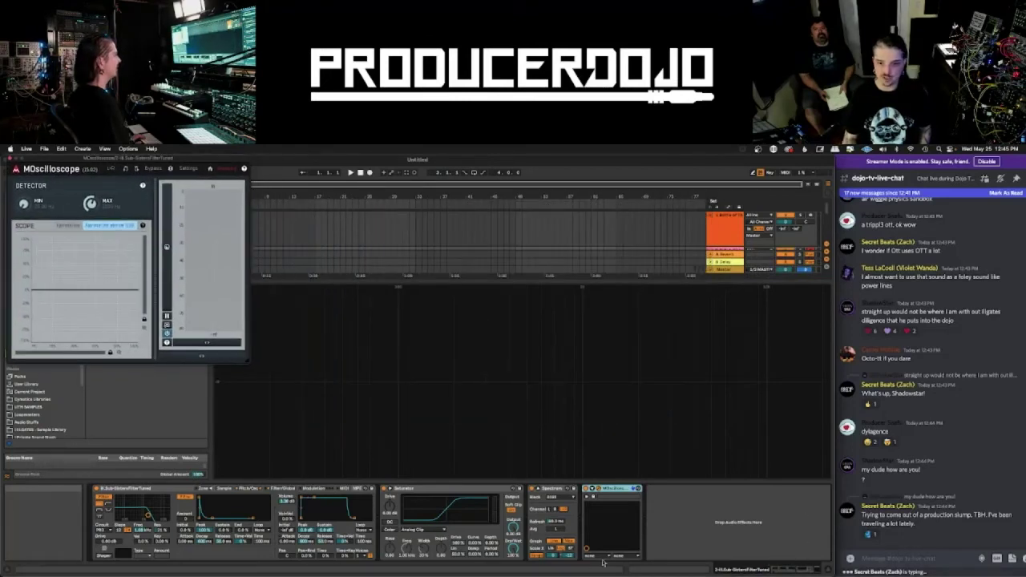
click(576, 559)
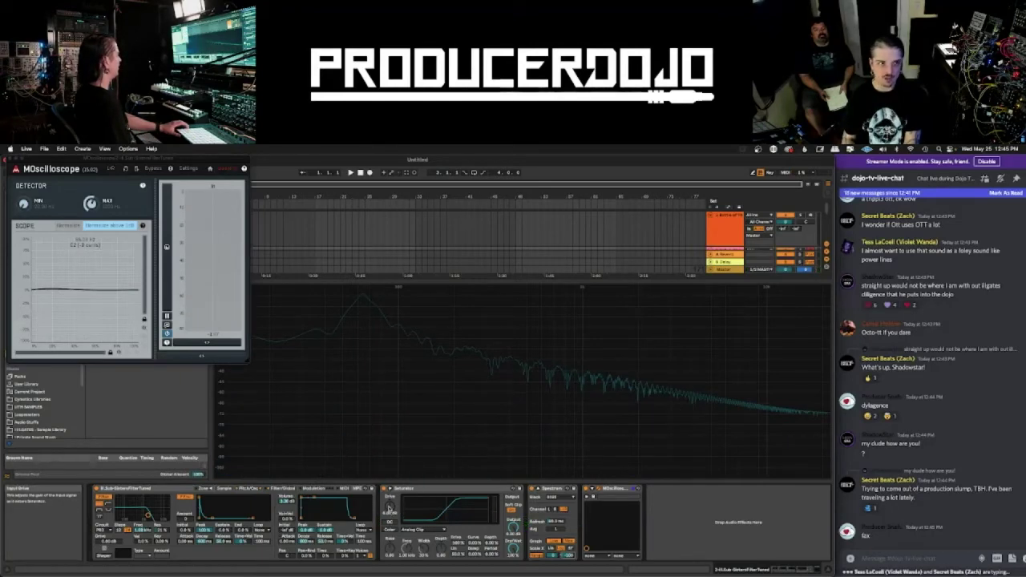
- Lower the Saturator's Drive, enable Normalize in MOscilloscope, and raise the Drive to add harmonics to the sub
mouse_move(389, 508)
mouse_down()
mouse_move(390, 469)
mouse_move(389, 513)
mouse_up()
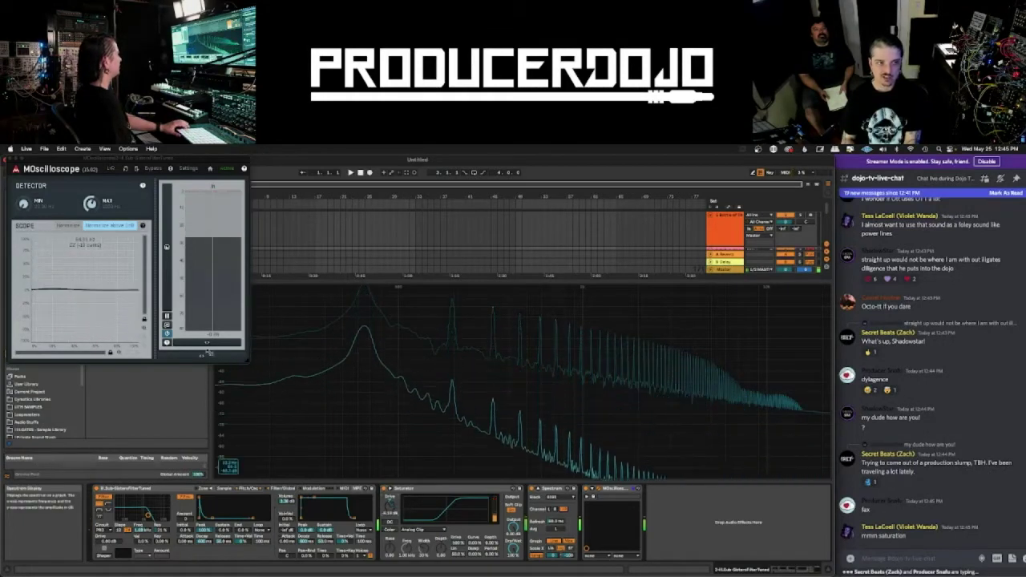
click(67, 227)
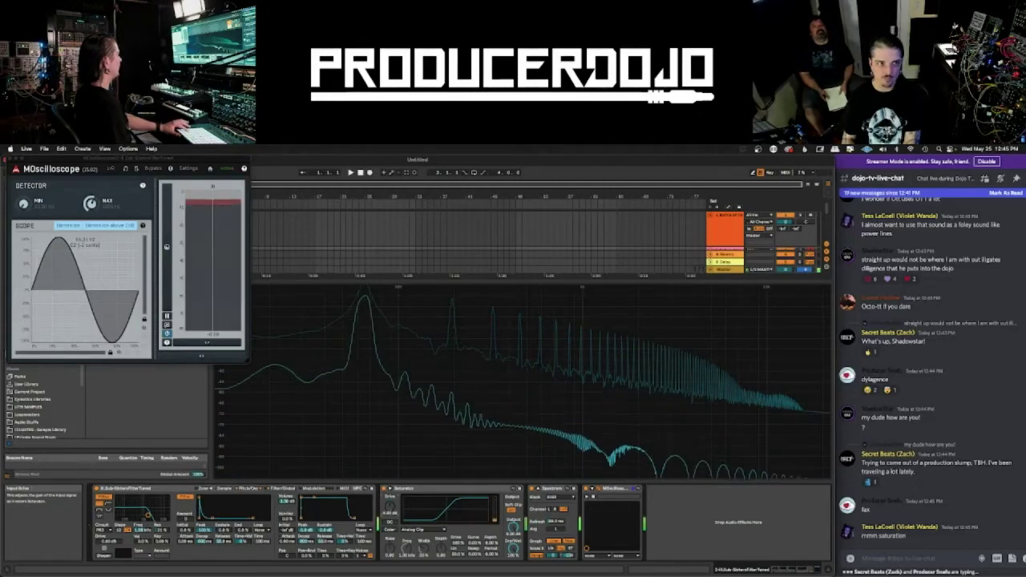
drag(390, 504, 390, 473)
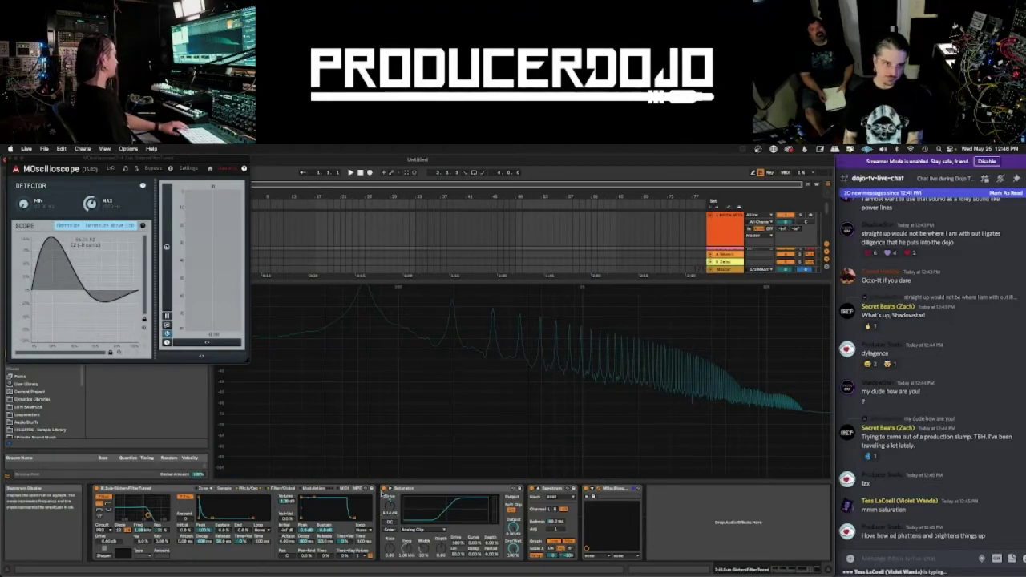
- Clear the library search and add an Operator instrument on a new MIDI track below the existing tracks
drag(93, 160, 364, 170)
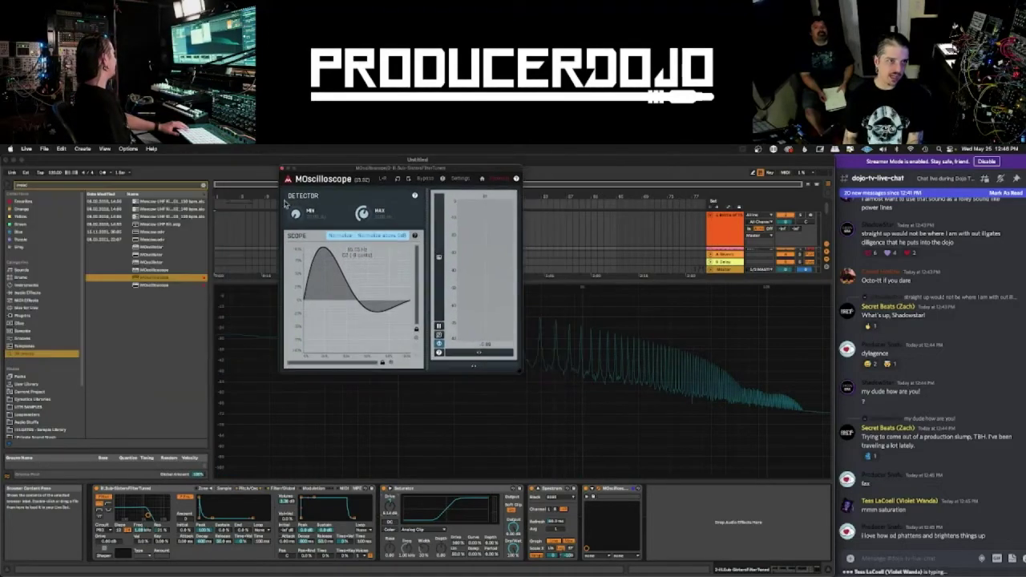
click(206, 186)
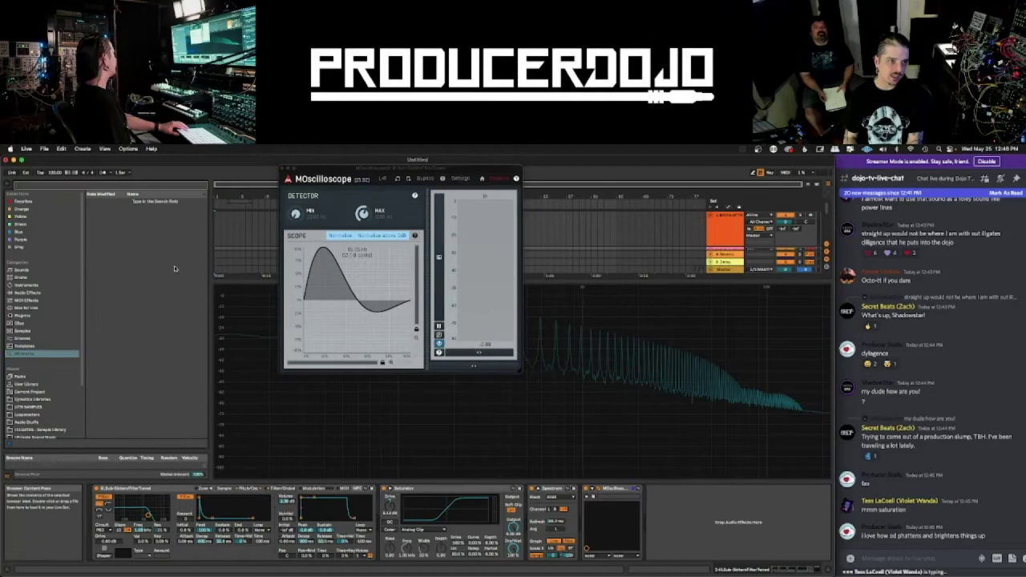
click(29, 292)
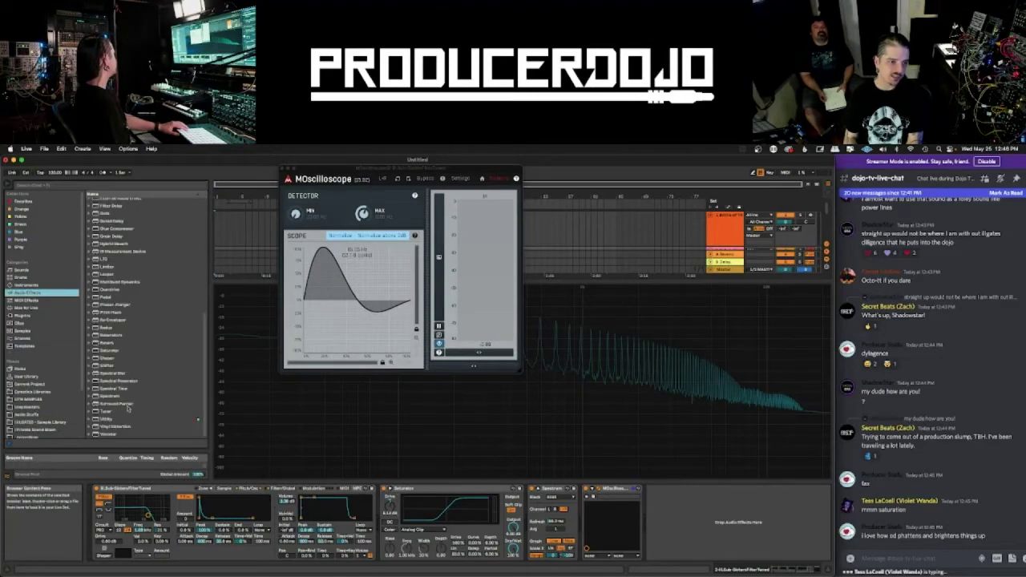
click(104, 267)
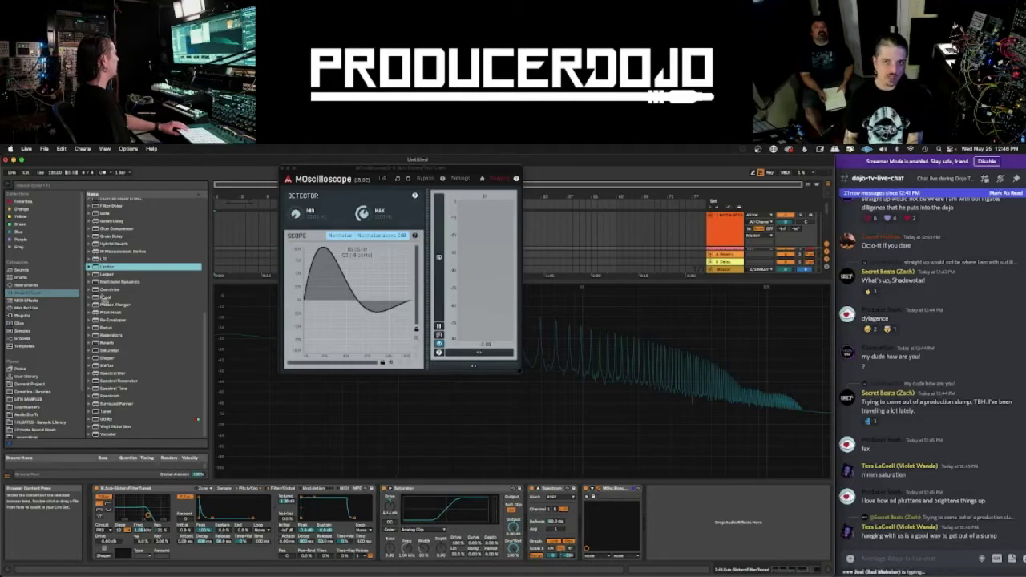
double_click(706, 308)
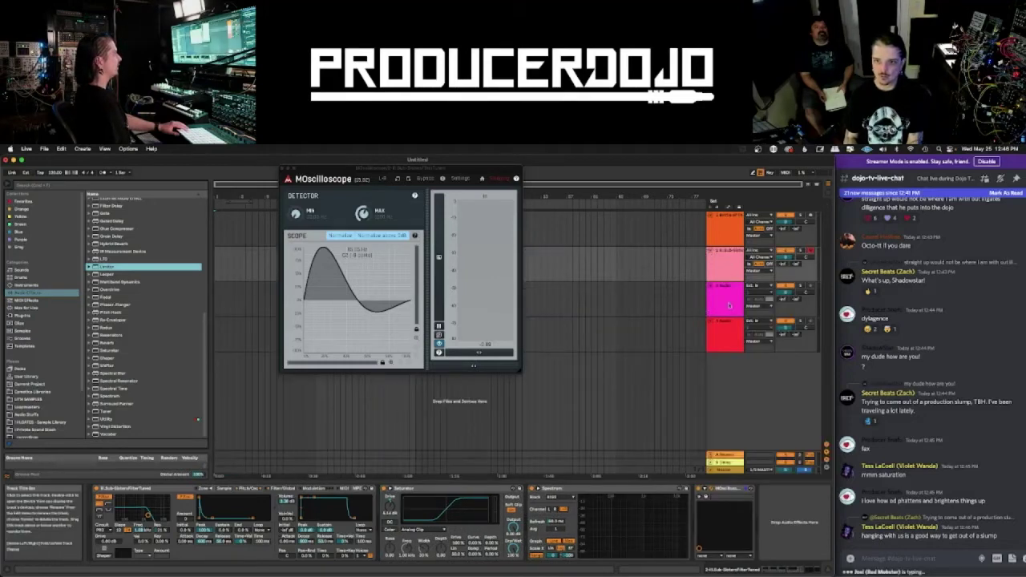
click(32, 285)
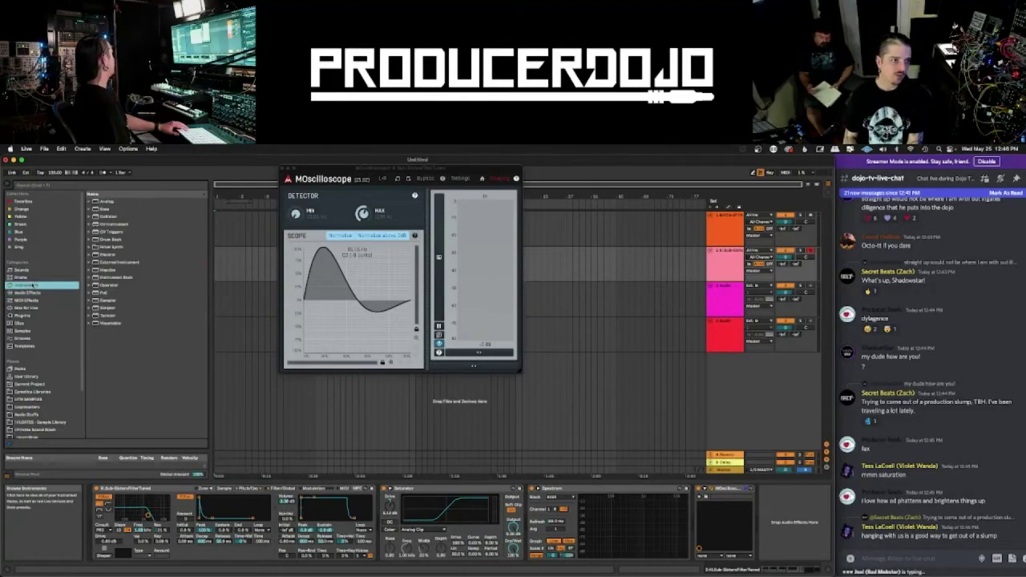
drag(107, 287, 511, 412)
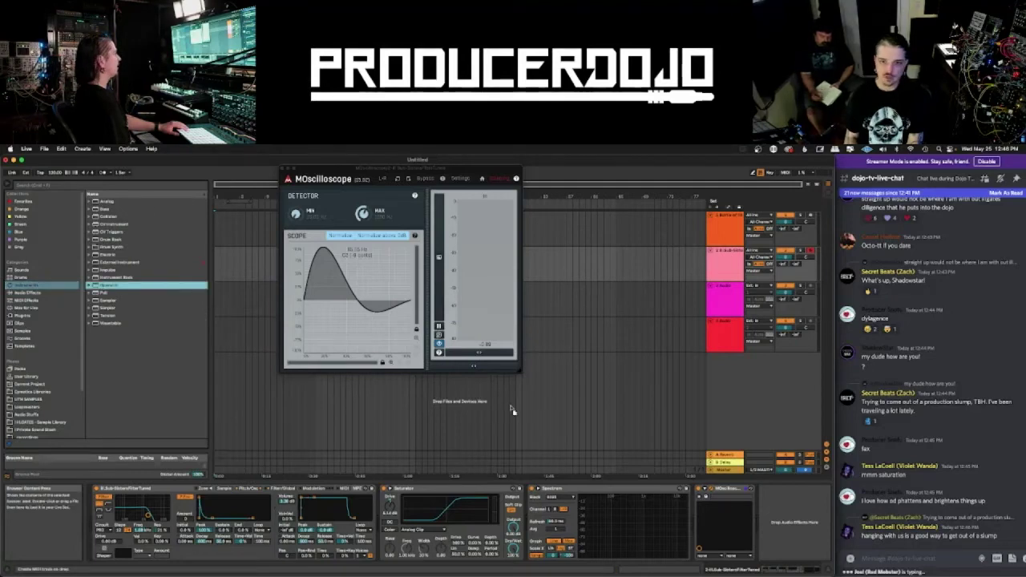
- Add Spectrum to the Operator track and insert a Limiter between Operator and Spectrum
click(28, 292)
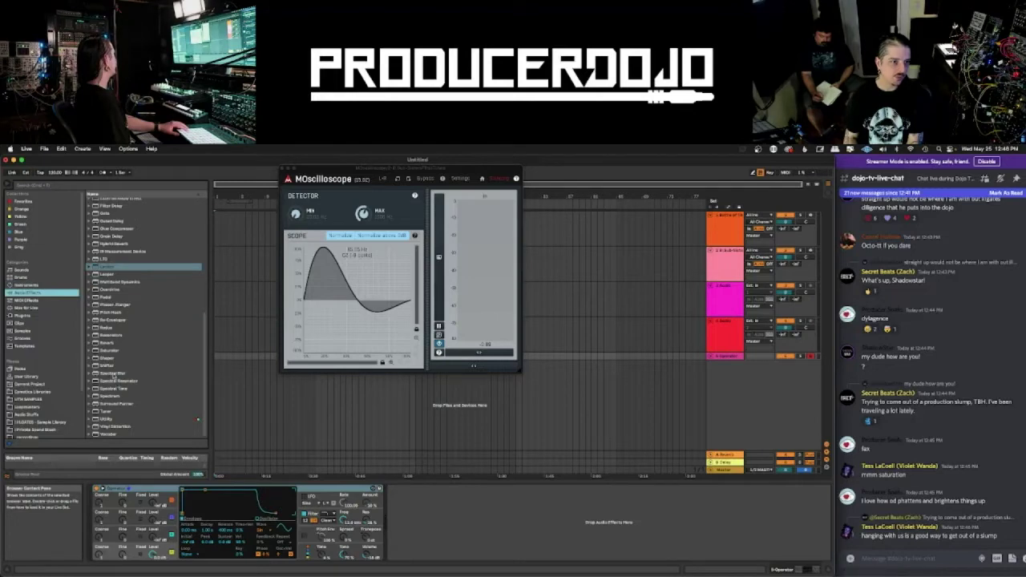
drag(112, 398, 513, 537)
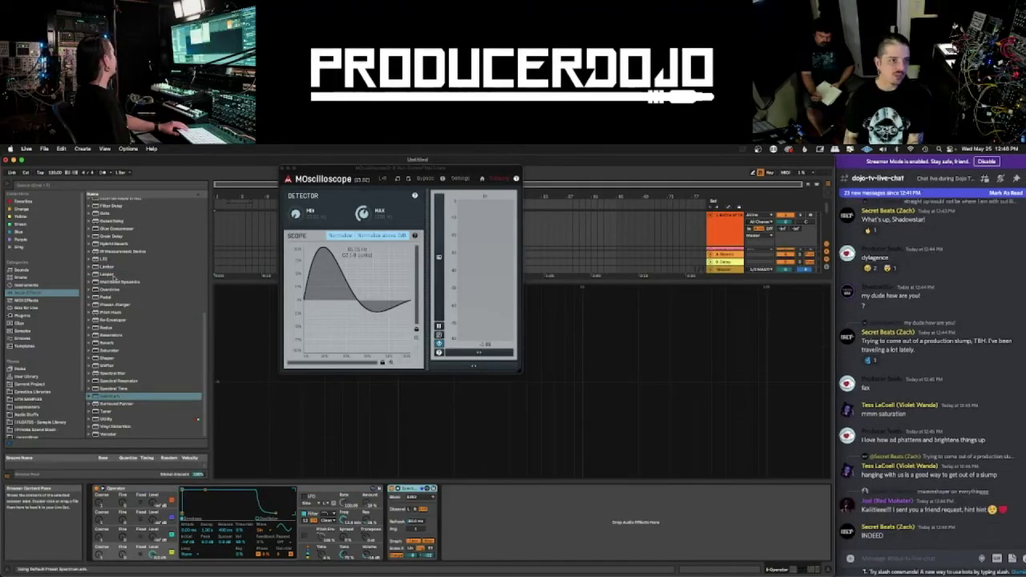
drag(102, 267, 405, 501)
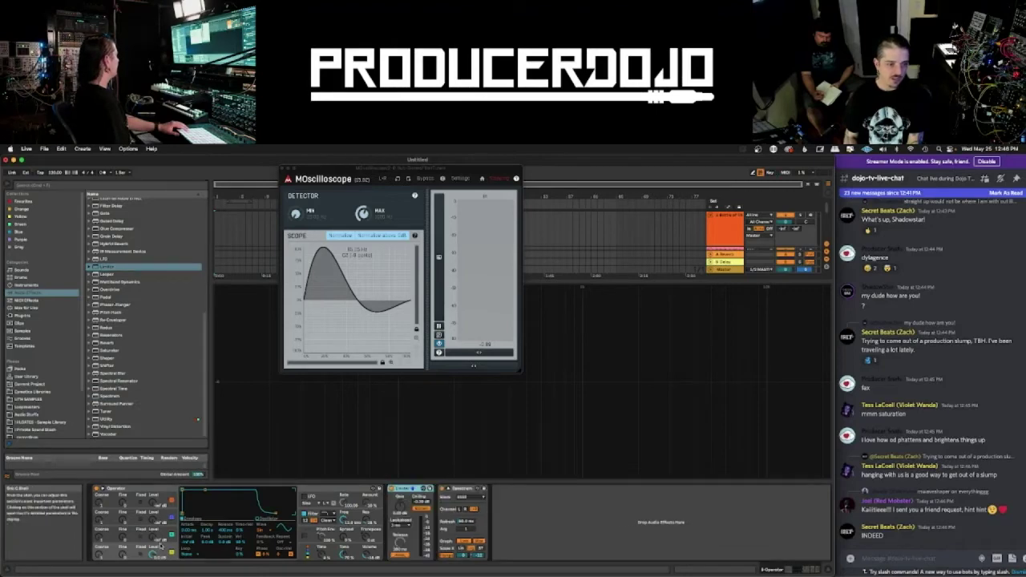
- Move the MOscilloscope window off the spectrum graph and raise Oscillator A's second harmonic to full level in Operator
click(257, 518)
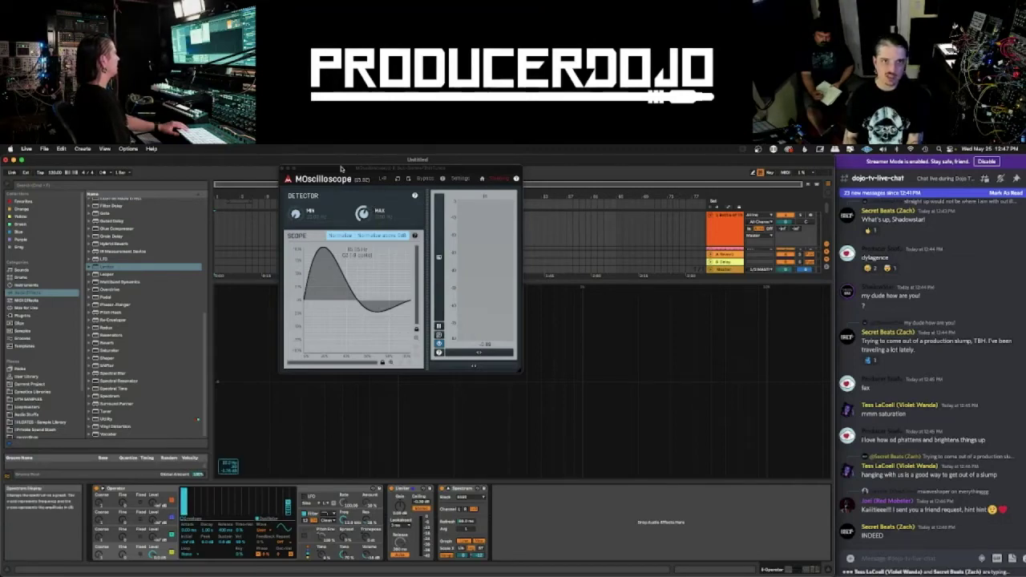
drag(340, 169, 634, 152)
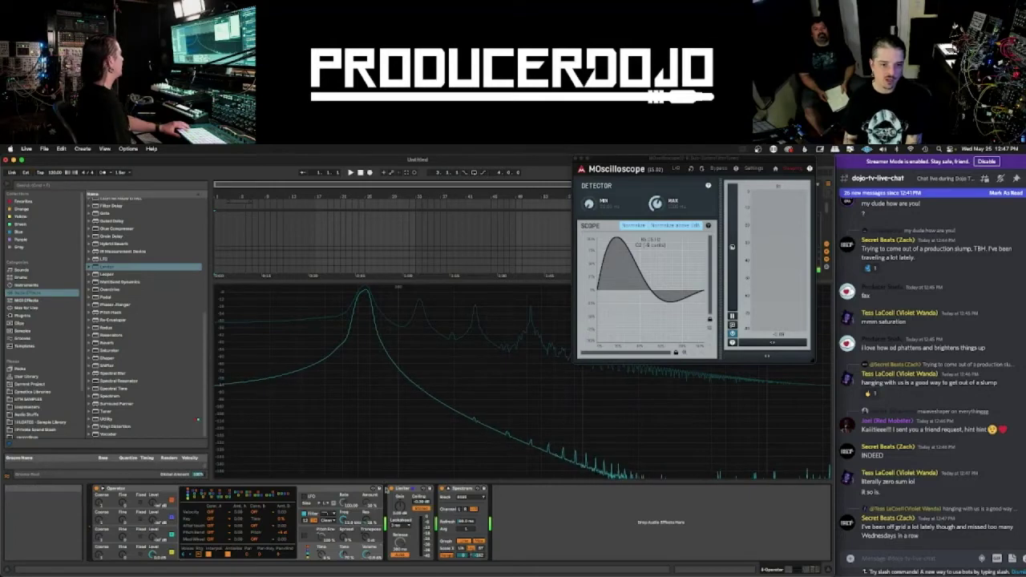
click(167, 553)
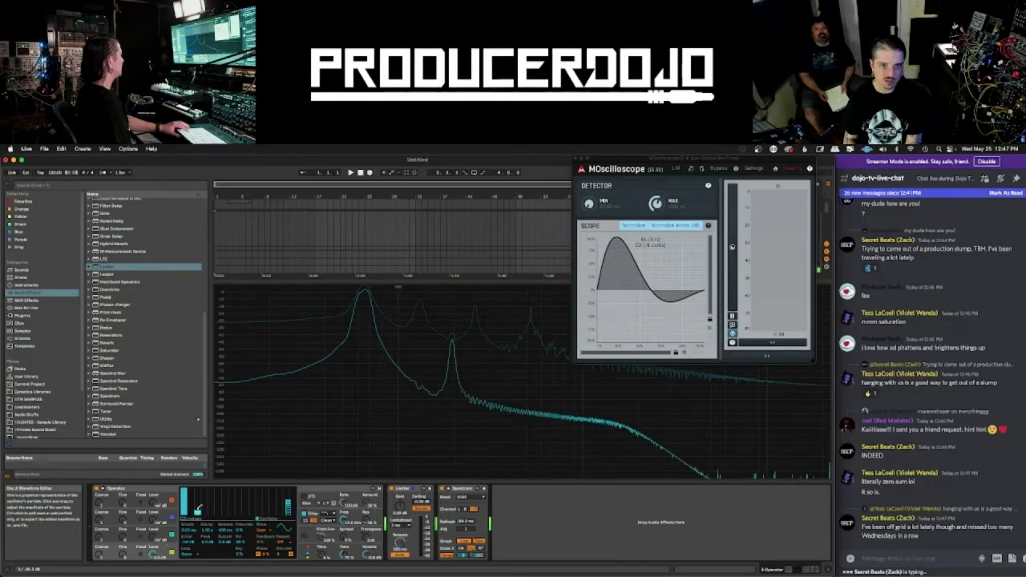
drag(199, 507, 200, 481)
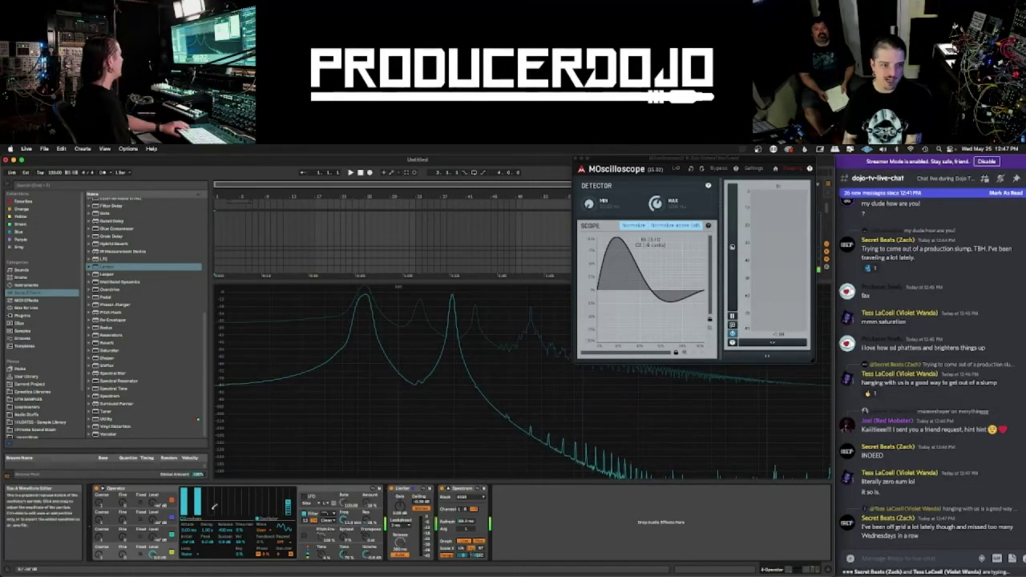
- Raise the third and several higher harmonics of Oscillator A in Operator to build an additive waveform
drag(211, 511, 217, 484)
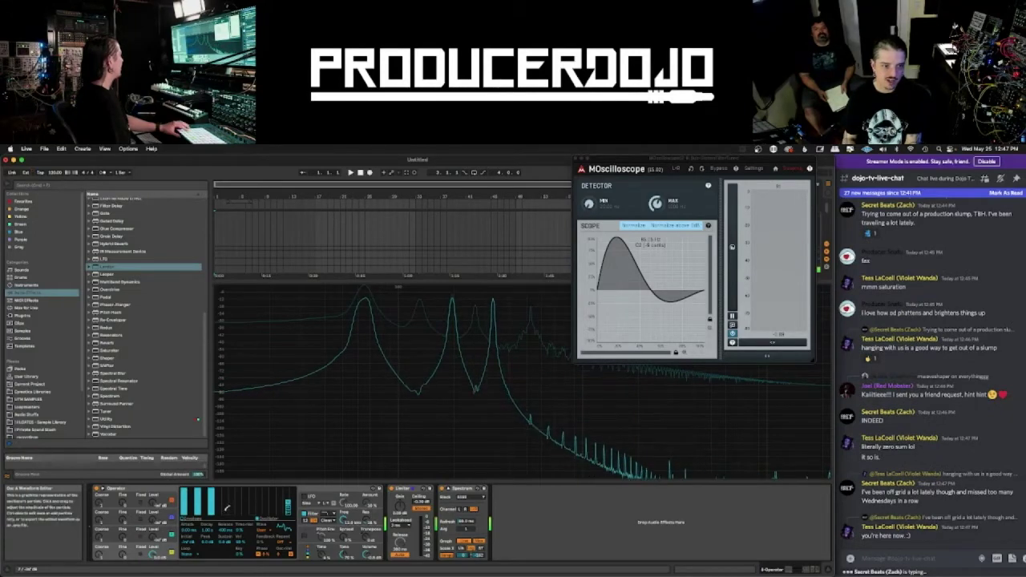
mouse_move(227, 507)
mouse_down()
mouse_move(226, 491)
mouse_move(235, 486)
mouse_move(238, 502)
mouse_move(246, 479)
mouse_up()
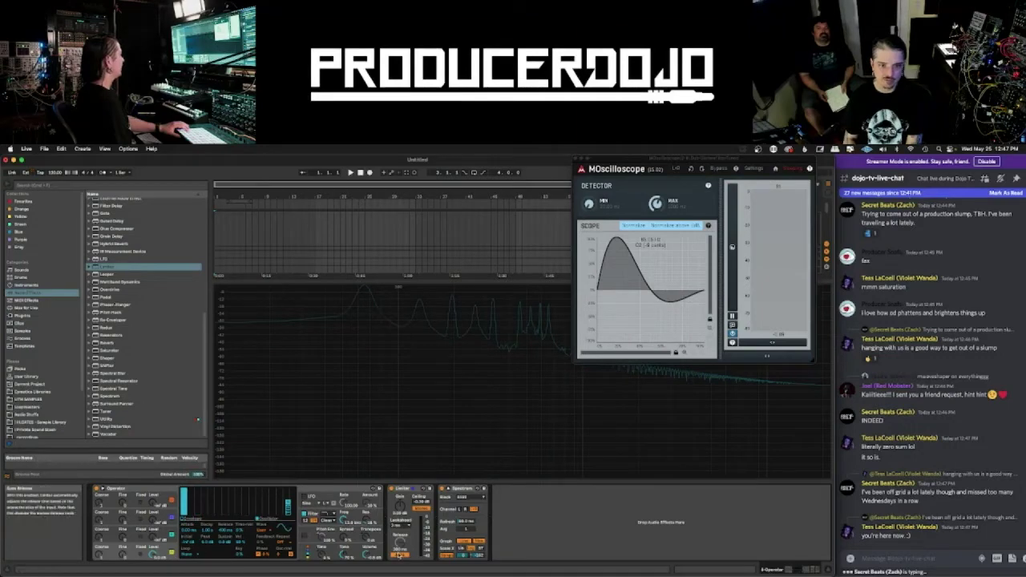
- Set Operator's filter shaper to Soft and return to the instrument's global settings
click(369, 558)
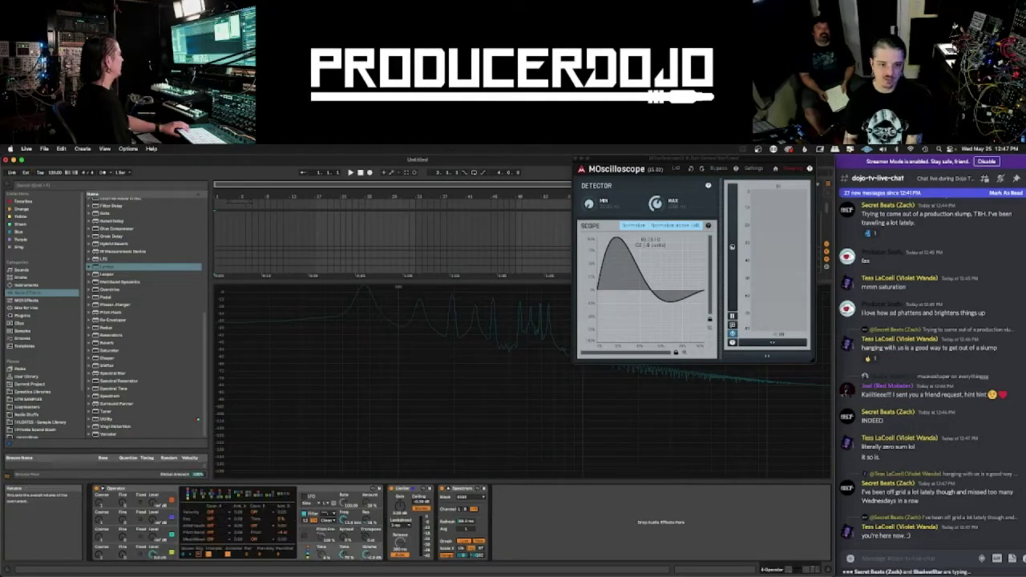
click(344, 521)
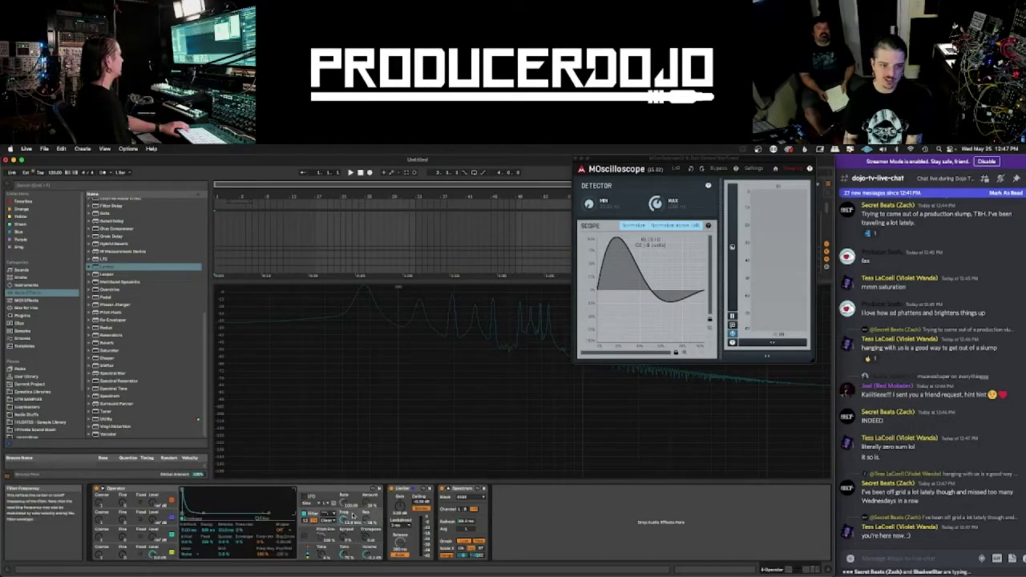
click(285, 531)
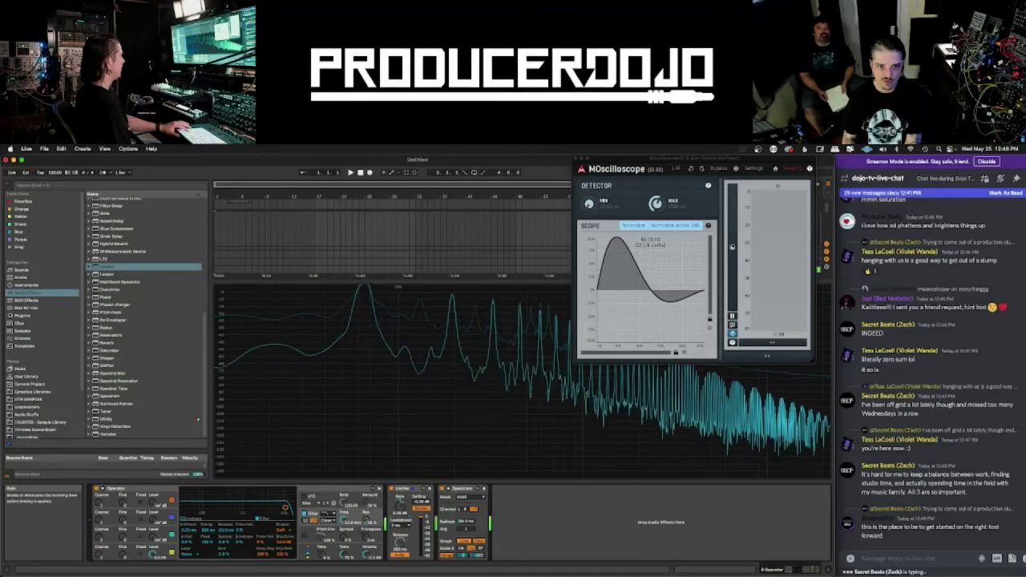
click(371, 555)
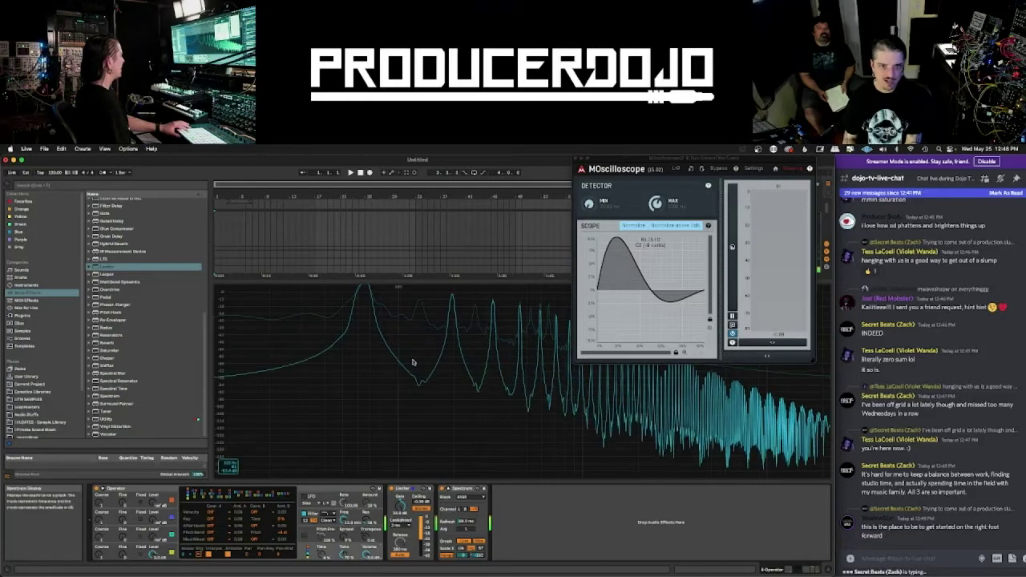
- Enlarge the expanded Spectrum graph and adjust the shaper drive in Operator's filter
drag(484, 278, 483, 242)
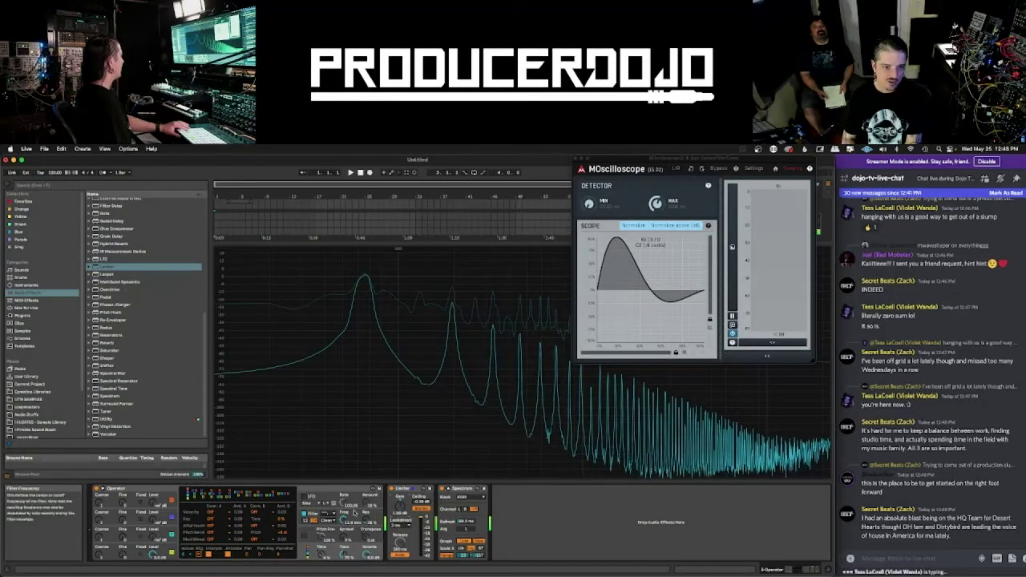
click(336, 516)
drag(286, 542, 285, 537)
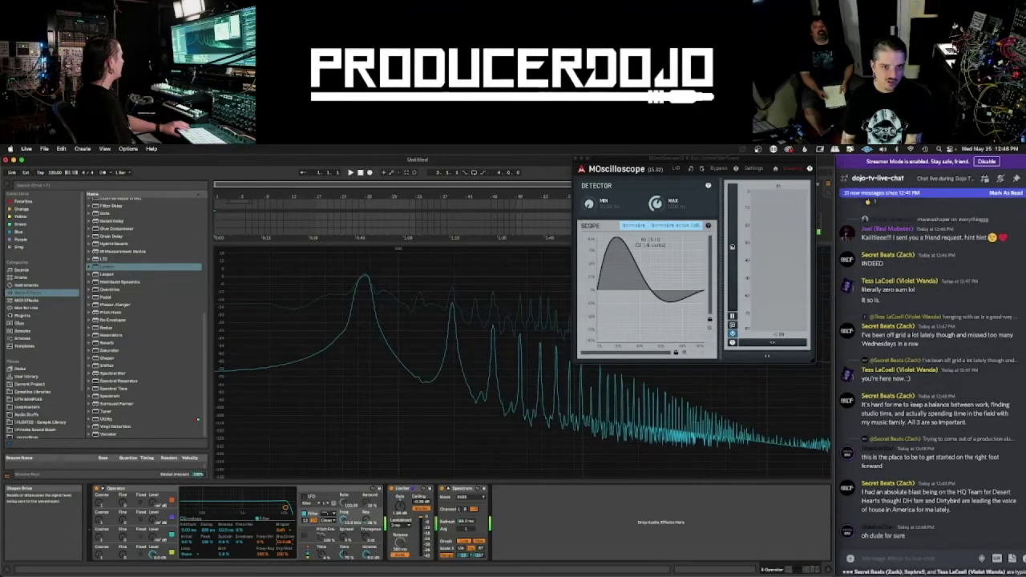
- Close the expanded Spectrum and MOscilloscope views and delete the Operator track
double_click(508, 426)
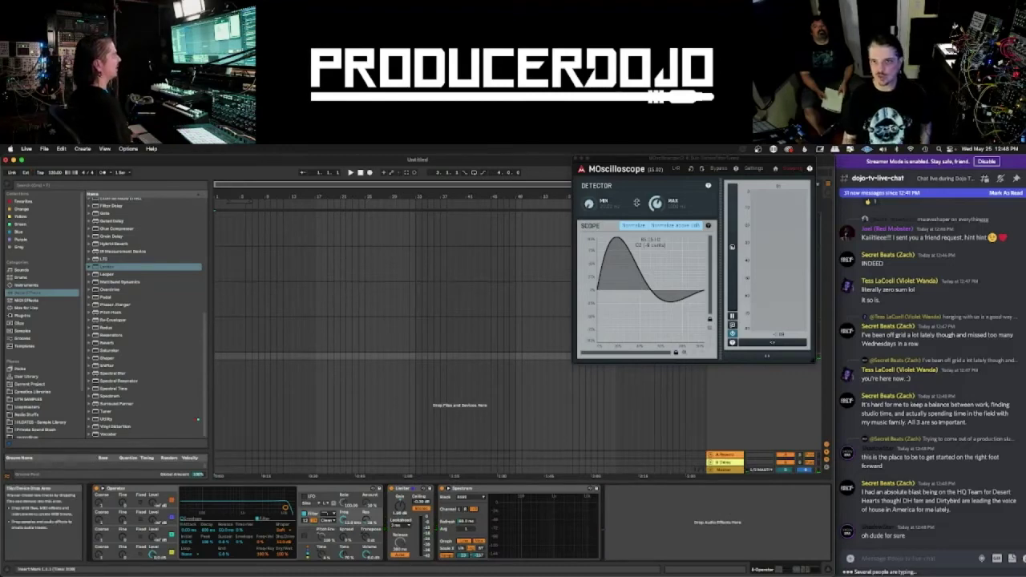
click(577, 160)
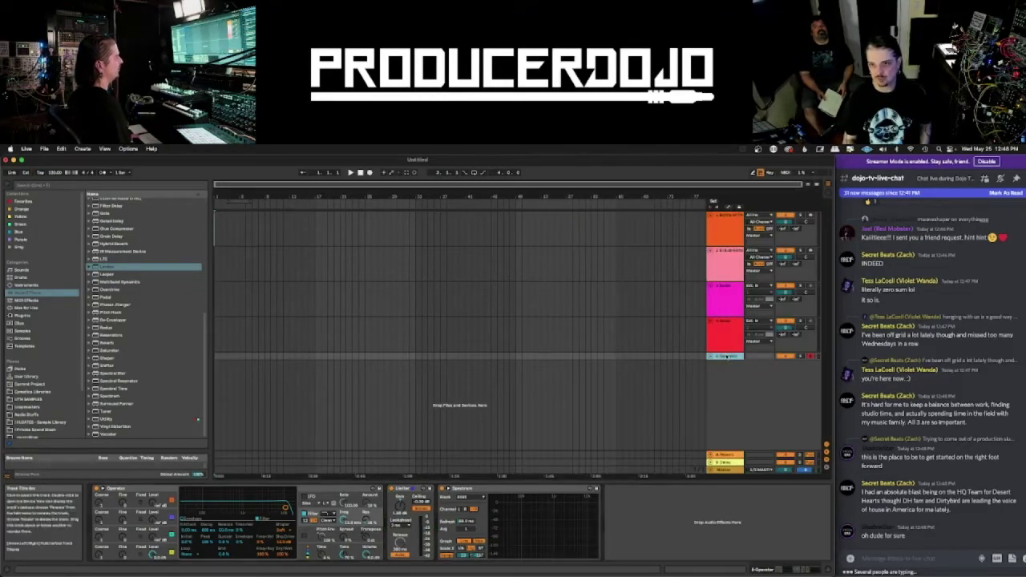
key(Delete)
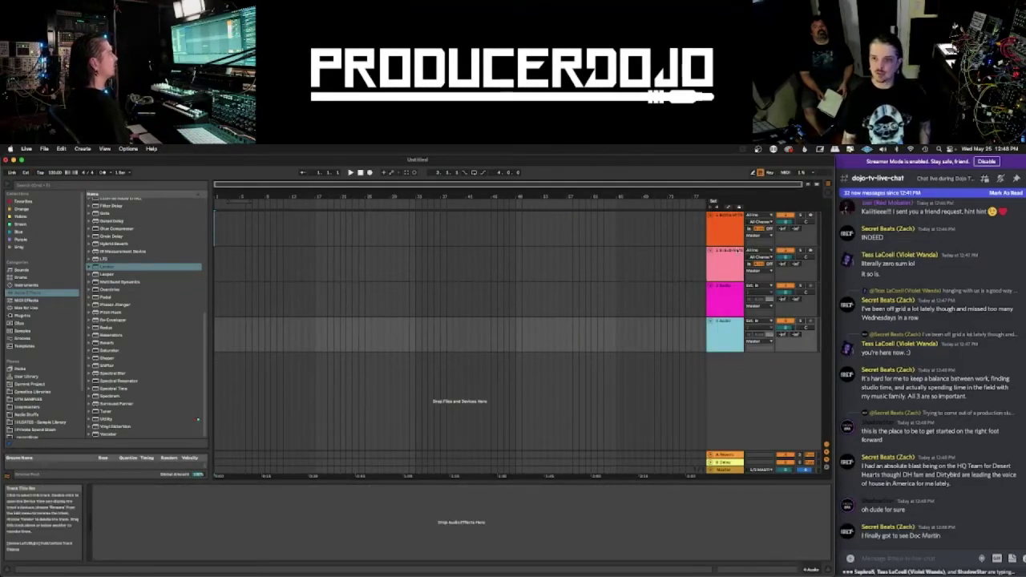
- Open MOscilloscope from the pink sub-bass track and place its window over the browser, clear of the device chain
click(736, 250)
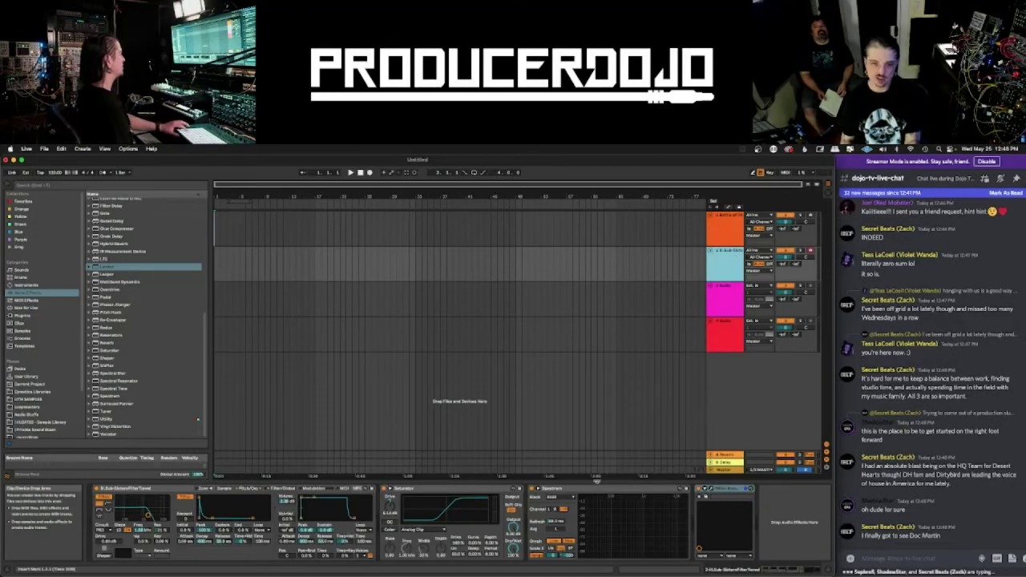
click(712, 492)
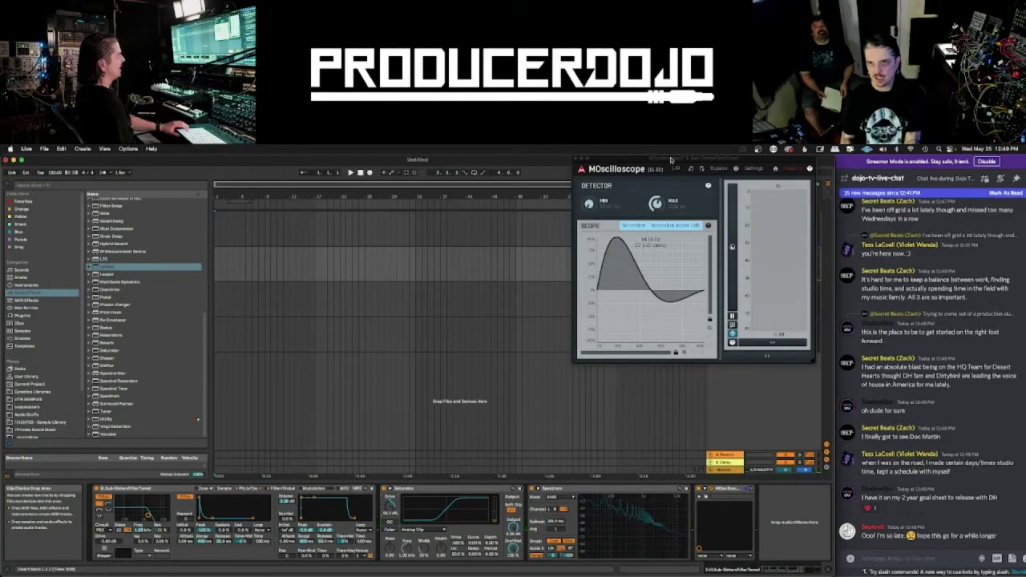
drag(673, 161, 117, 161)
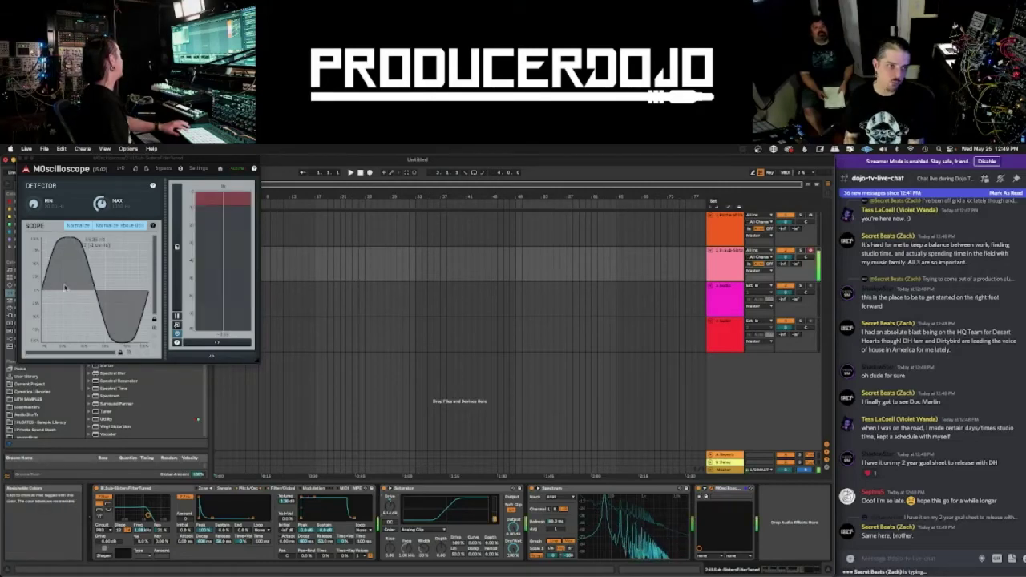
drag(103, 159, 178, 226)
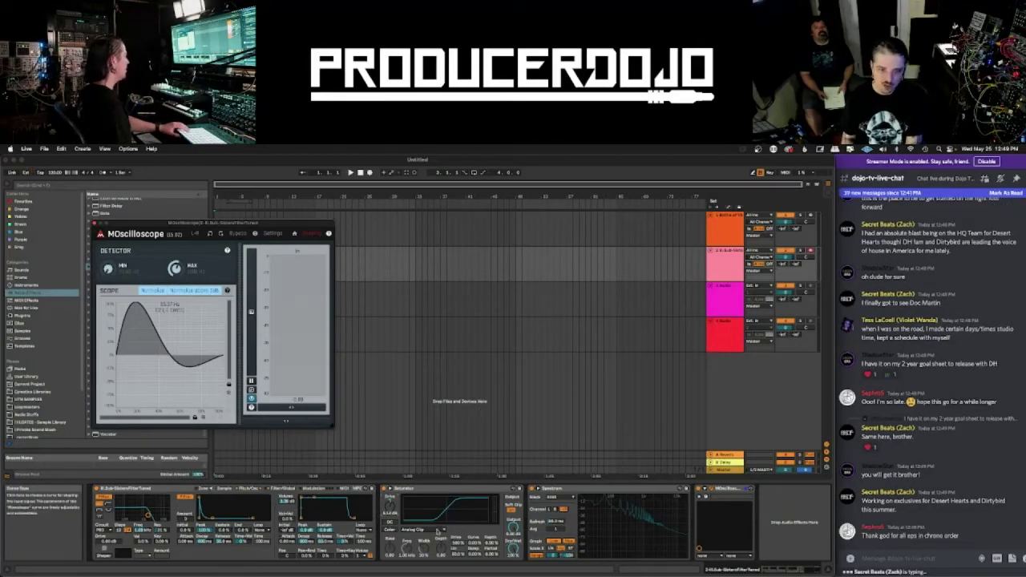
- Set the Saturator's curve type to Sinoid Fold and vary its Drive with the Spectrum graph expanded
click(438, 530)
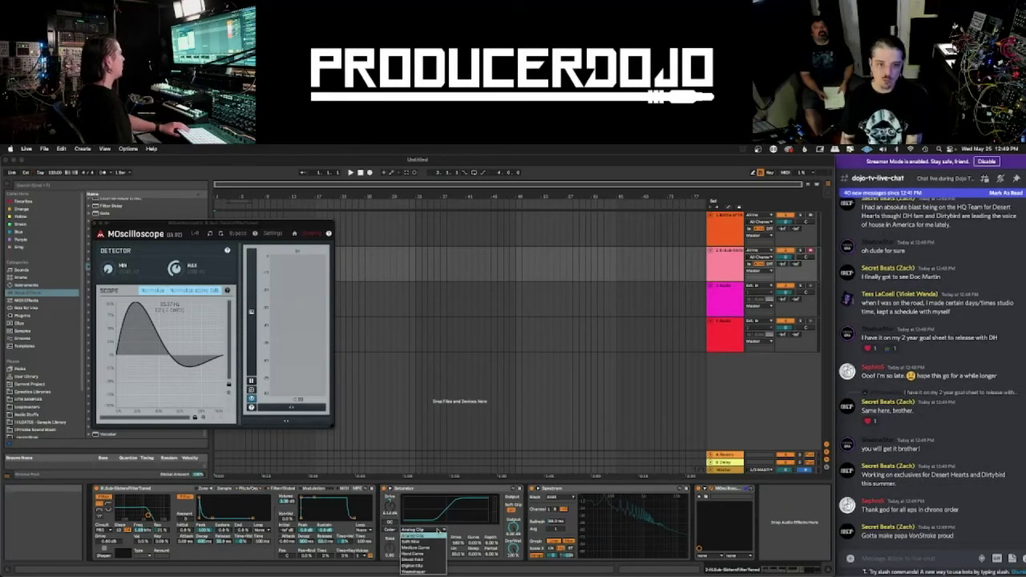
click(428, 559)
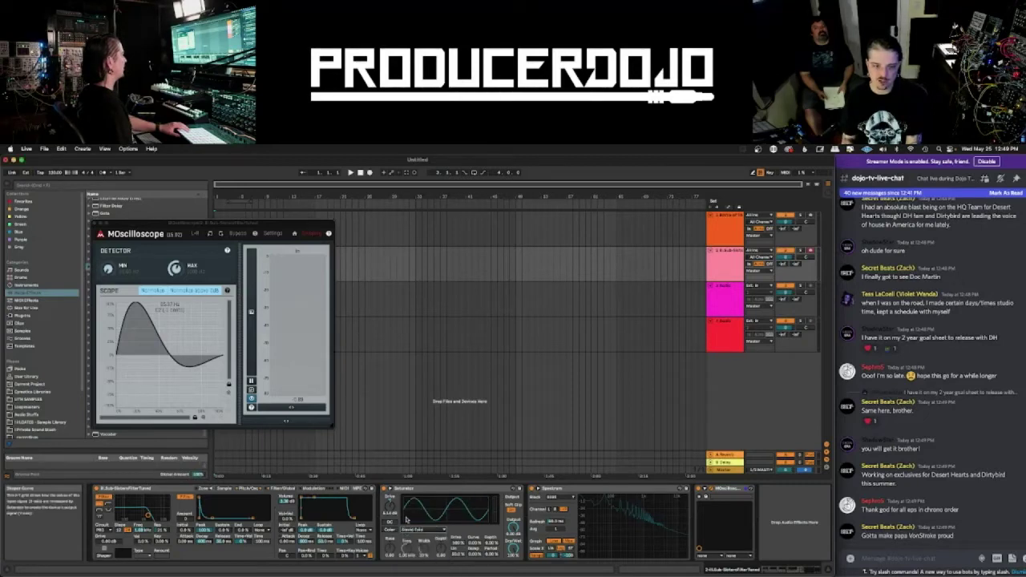
drag(390, 503, 389, 465)
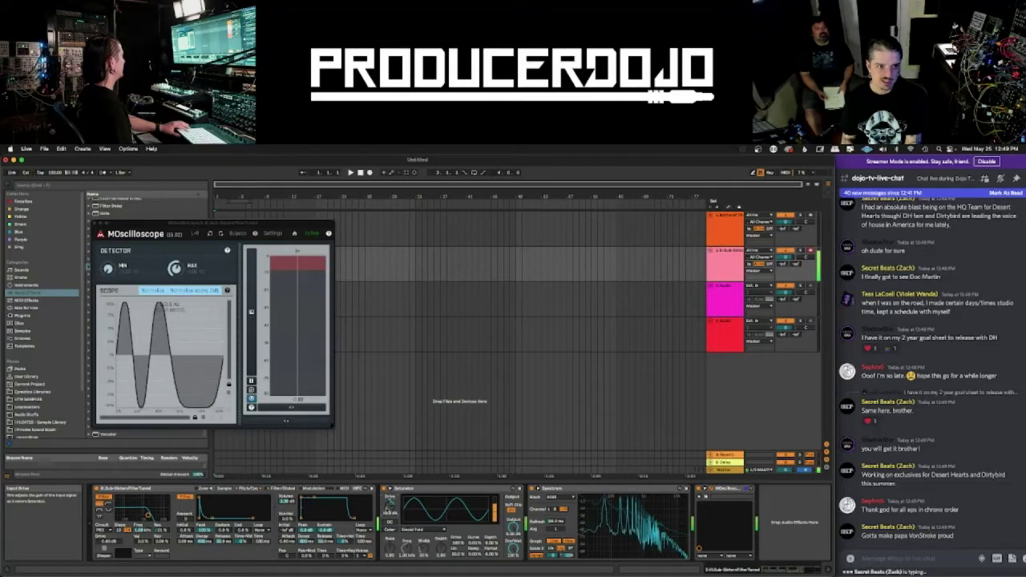
click(538, 488)
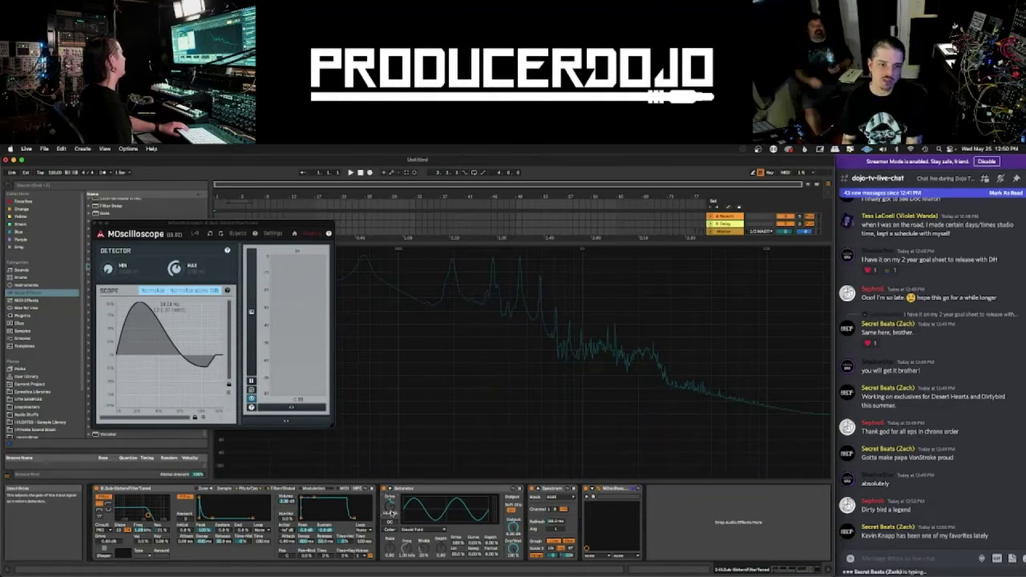
drag(391, 507, 391, 531)
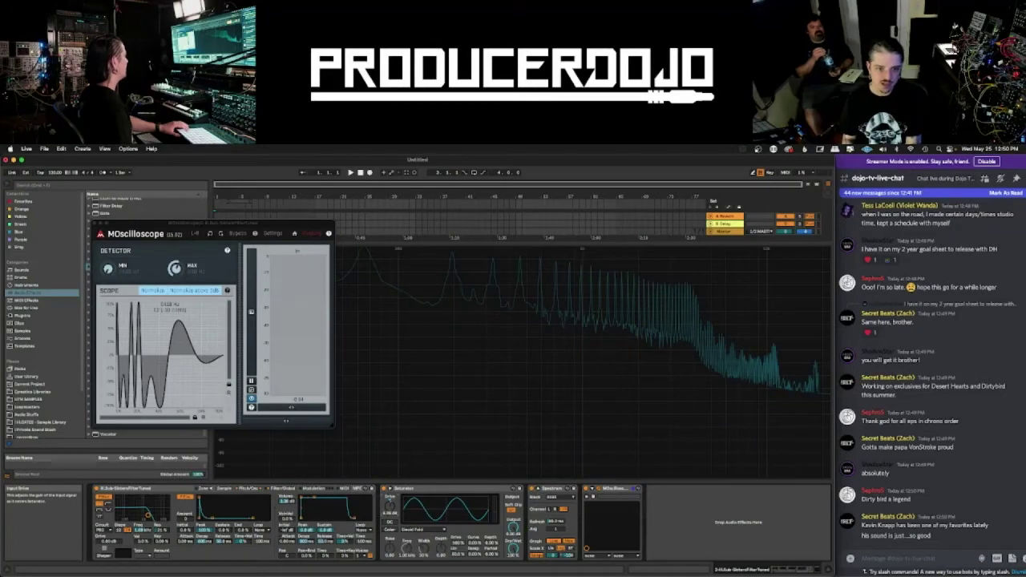
- Try the Saturator's Digital Clip curve, switch it to Waveshaper, and raise the Waveshaper's Curve amount
click(427, 530)
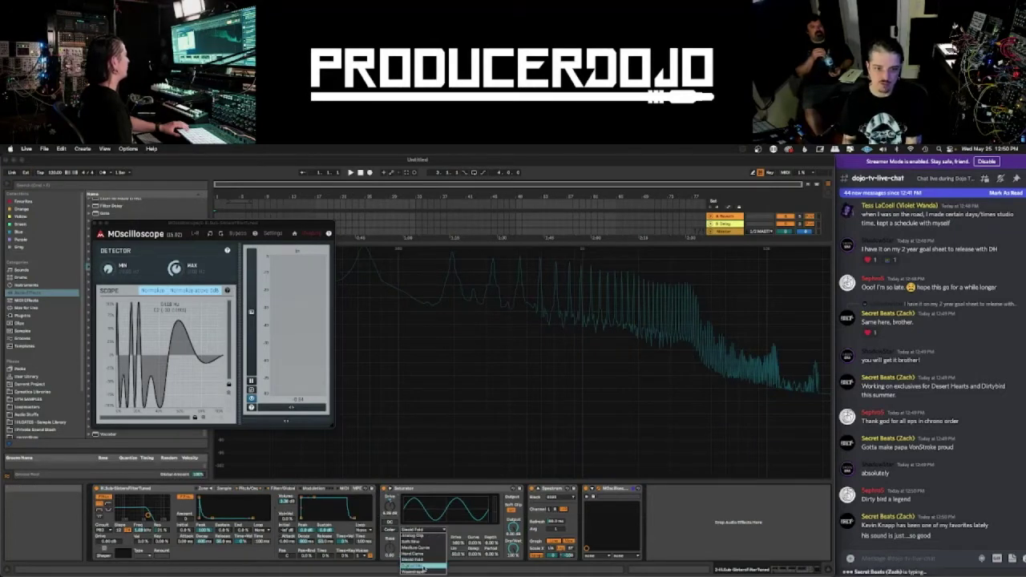
click(423, 566)
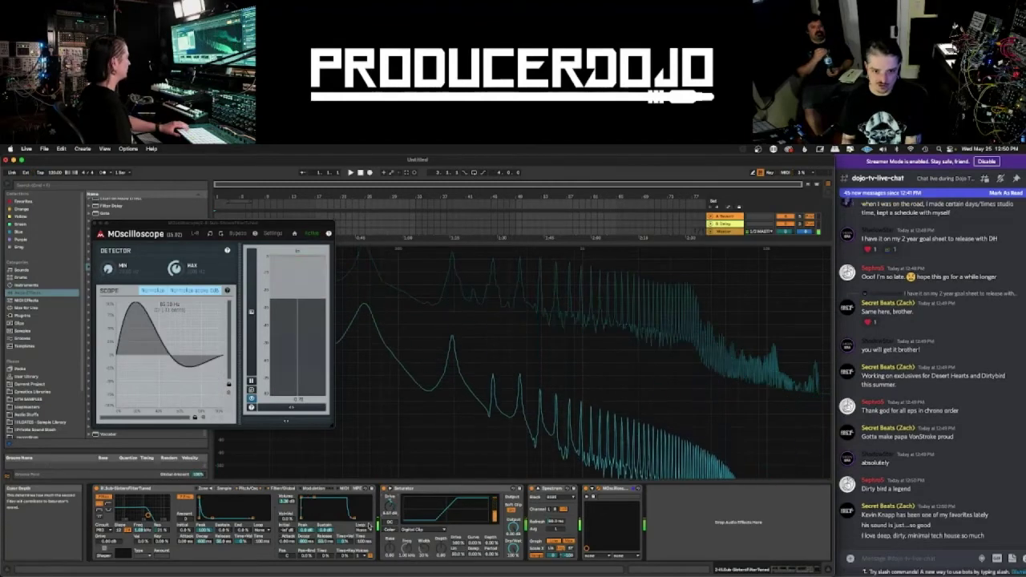
click(425, 530)
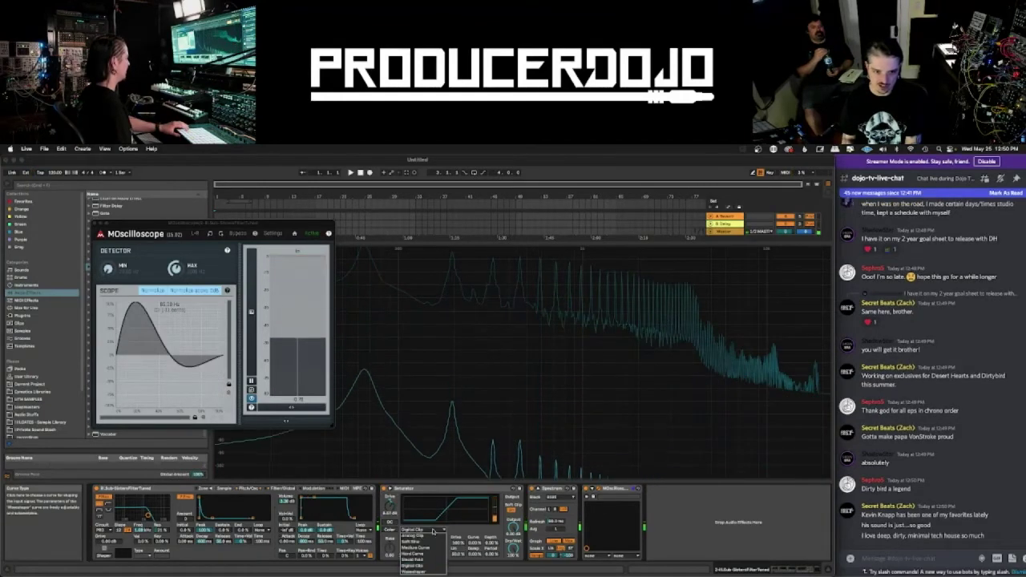
click(423, 571)
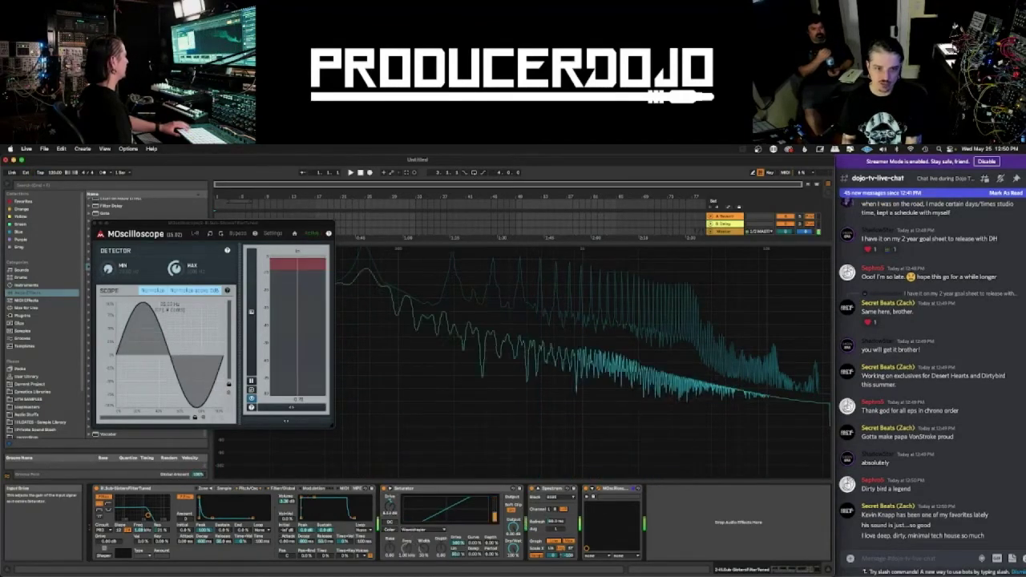
drag(474, 543, 474, 502)
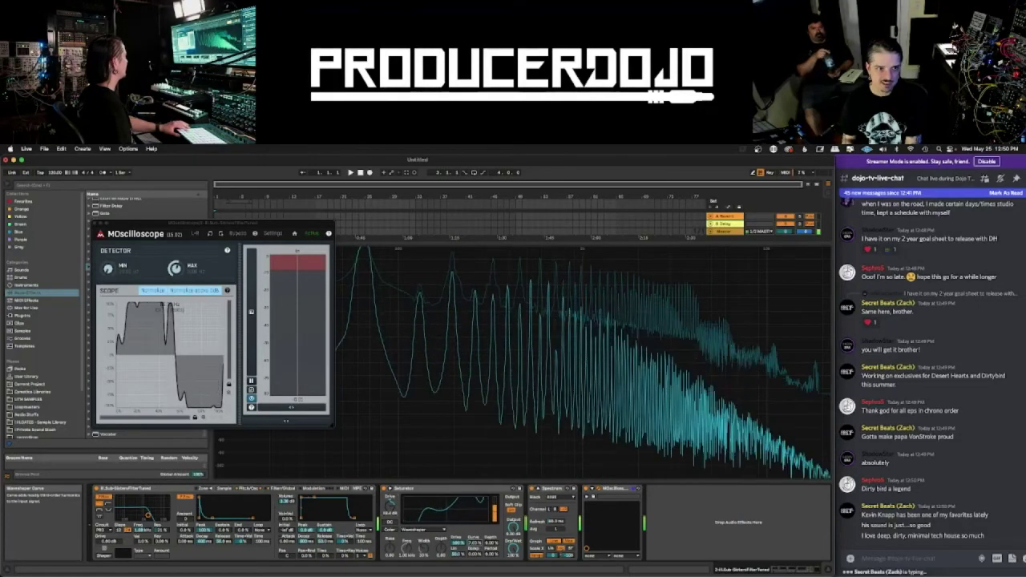
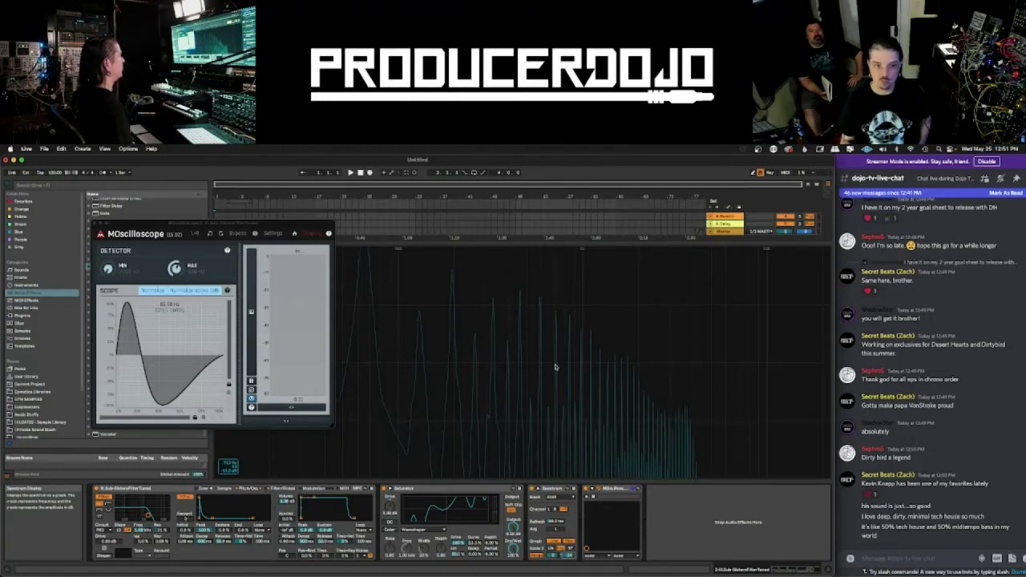
- Switch the Saturator's curve type back to Analog Clip, comparing it with Soft Sine
click(441, 488)
click(417, 531)
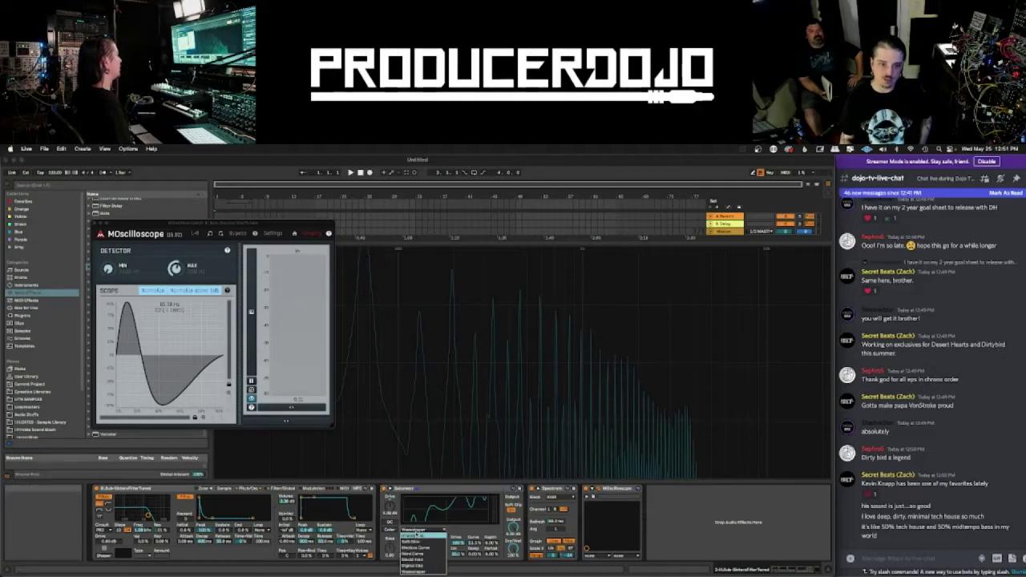
click(419, 533)
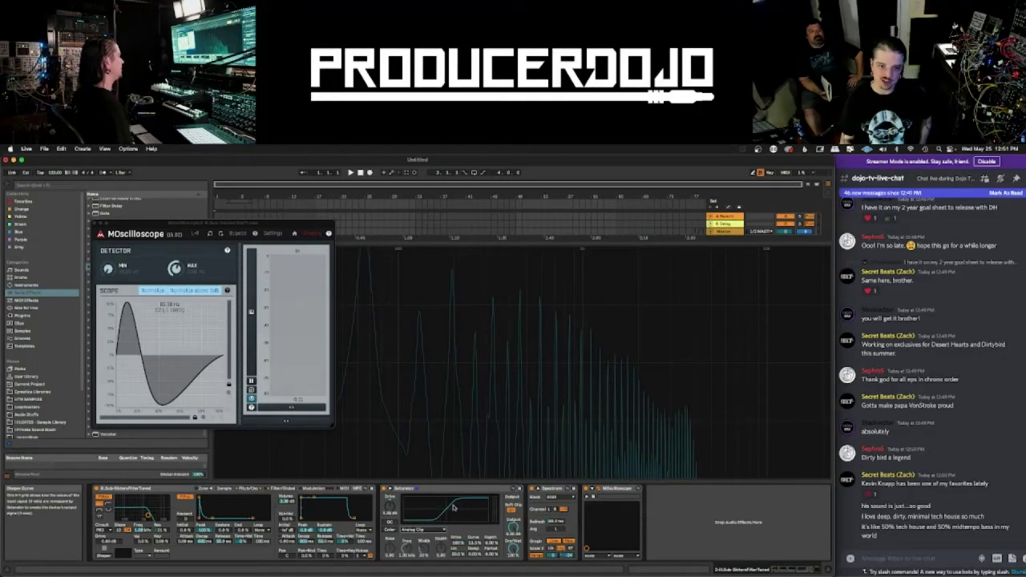
click(445, 529)
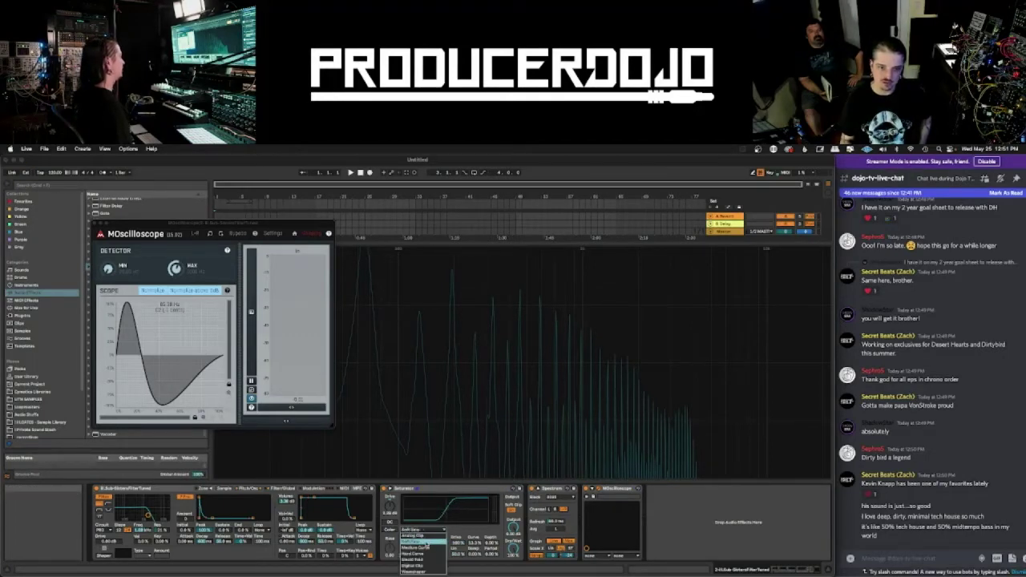
click(417, 536)
click(427, 531)
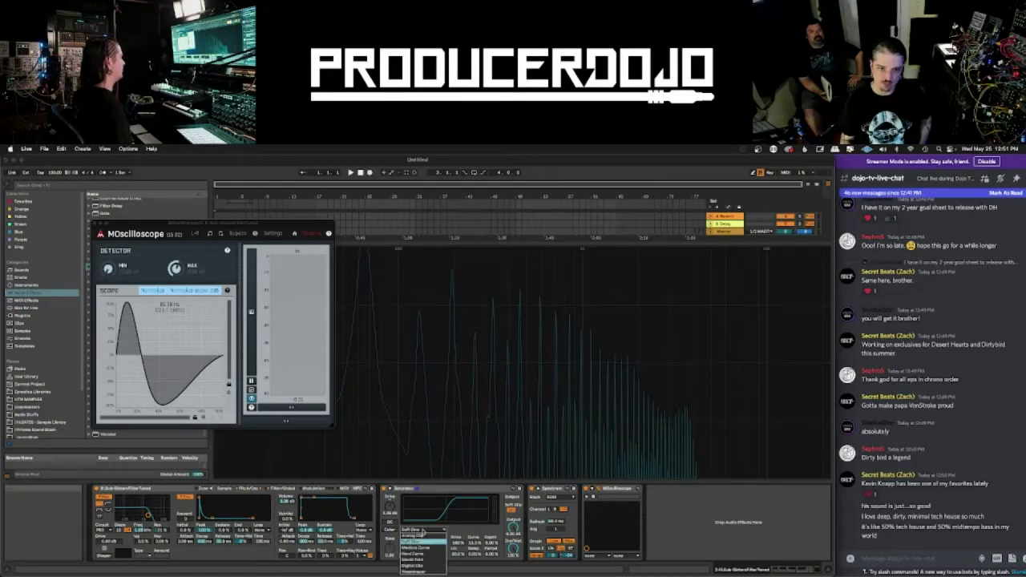
click(417, 536)
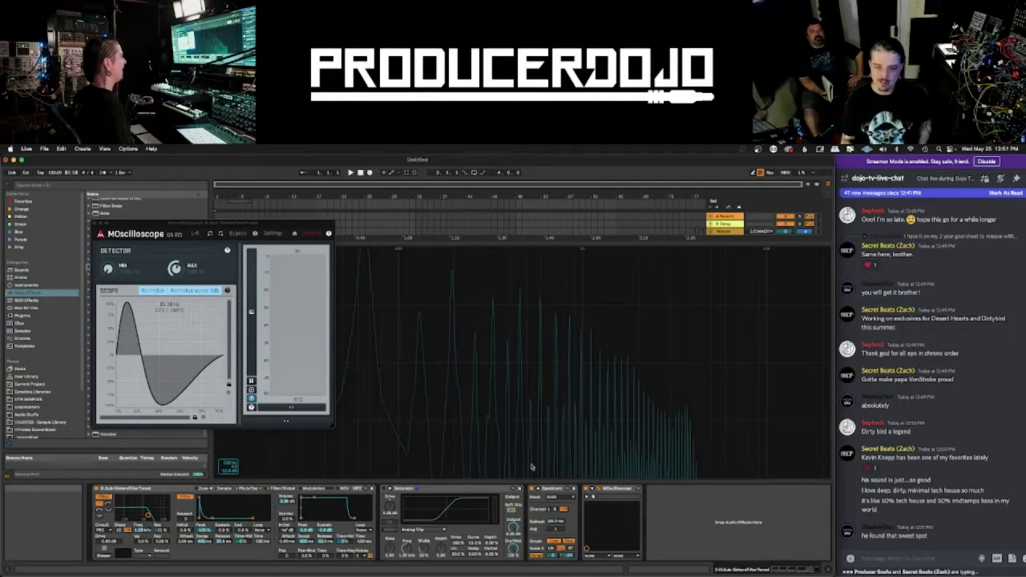
- Find MeldaProduction's MWaveShaper among the VST plug-ins and add it before MOscilloscope, keeping the oscilloscope window clear of the browser
click(65, 182)
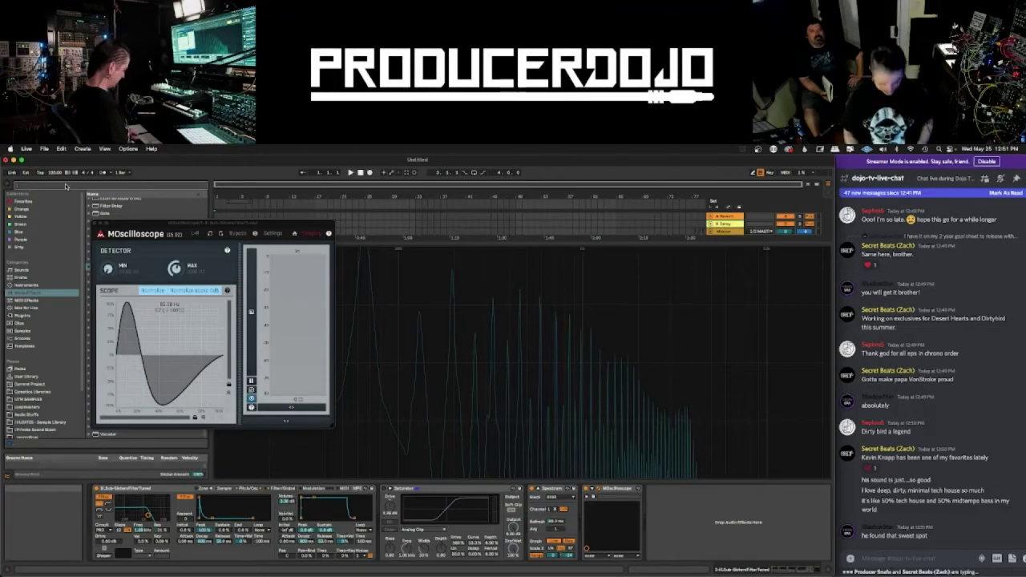
text(smexo)
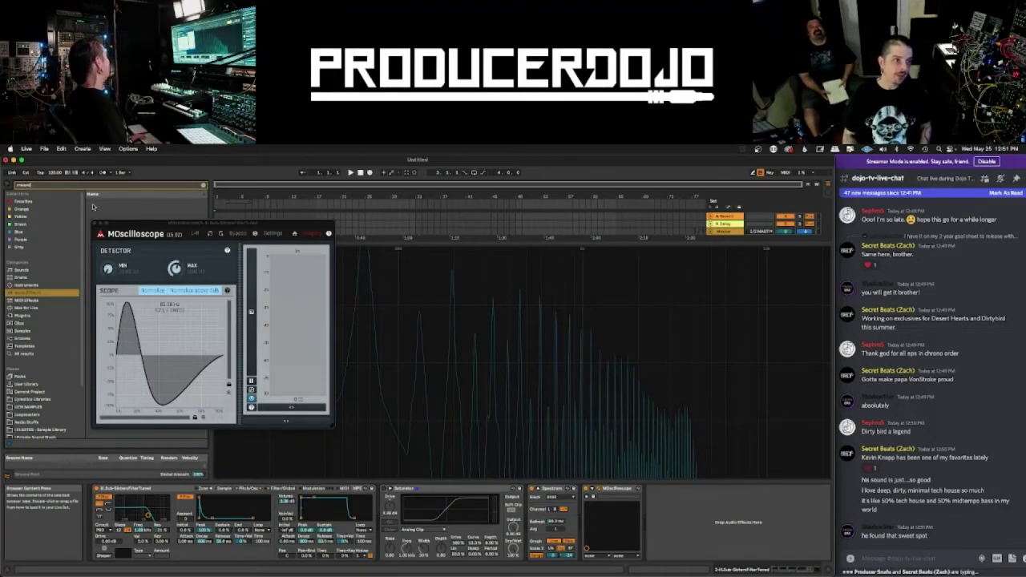
drag(125, 218, 246, 155)
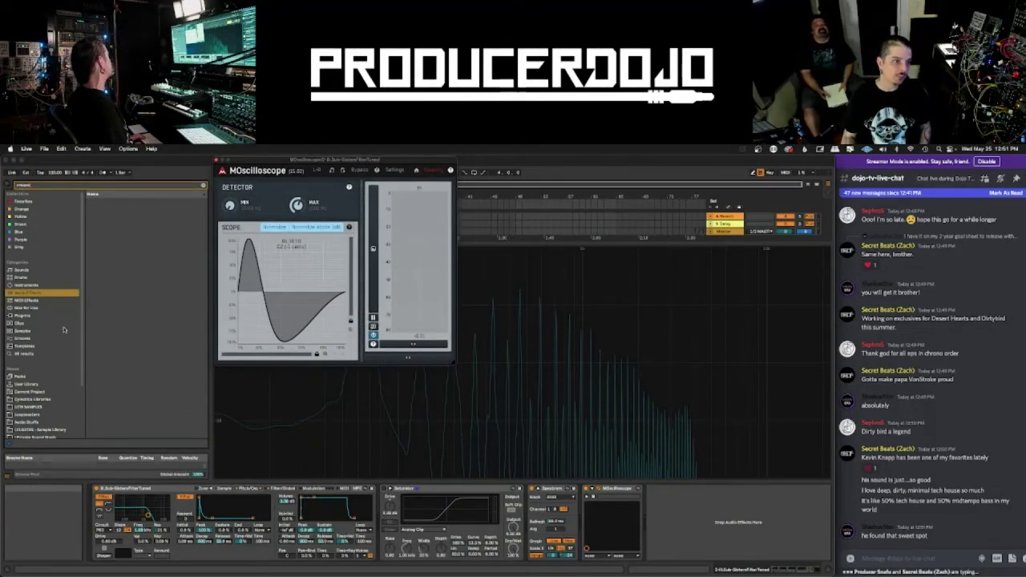
click(24, 315)
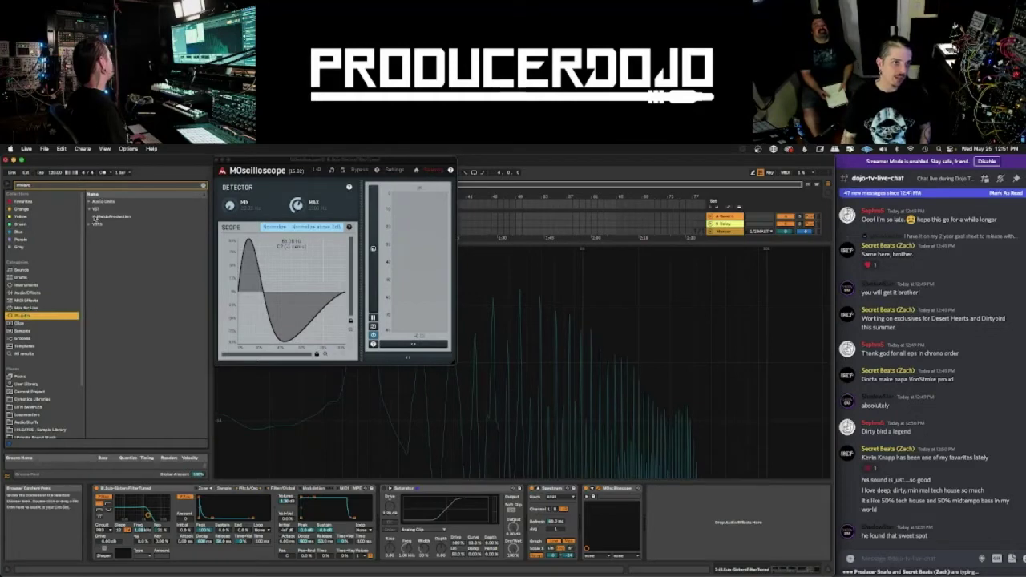
click(95, 217)
click(99, 225)
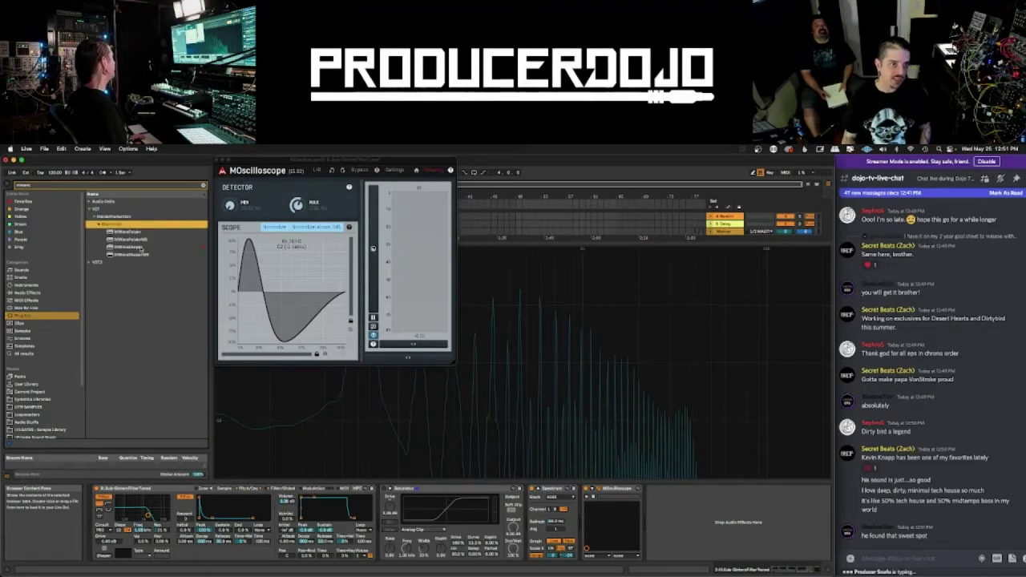
double_click(132, 247)
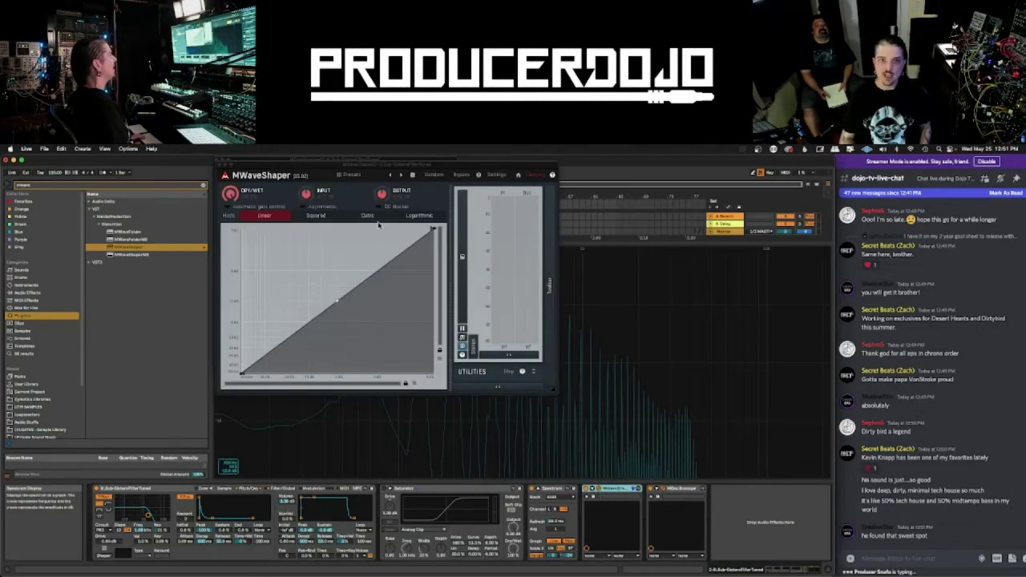
- Place the MWaveShaper window beside MOscilloscope and delete the Saturator from the device chain
drag(347, 159, 594, 152)
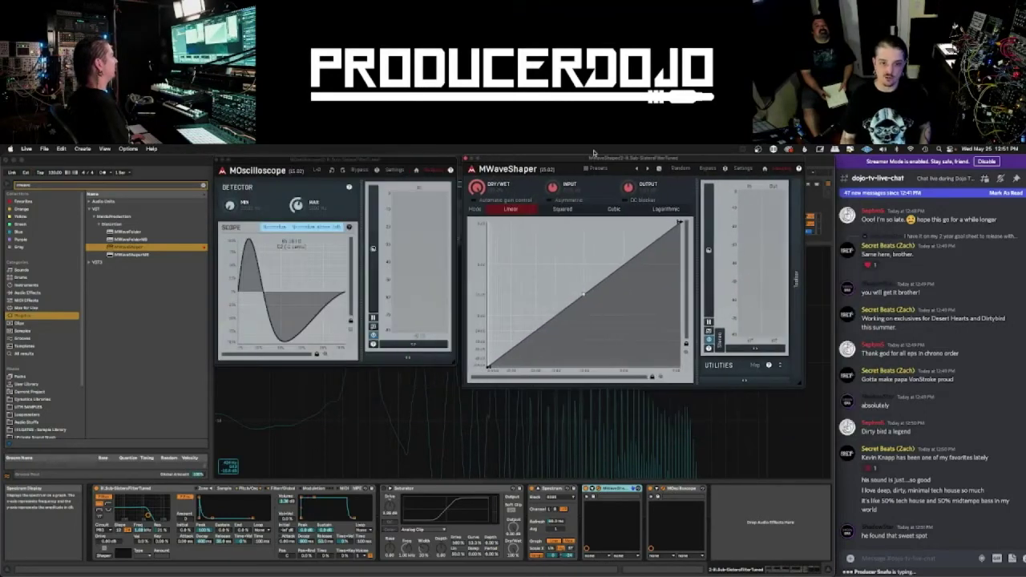
click(479, 487)
key(Delete)
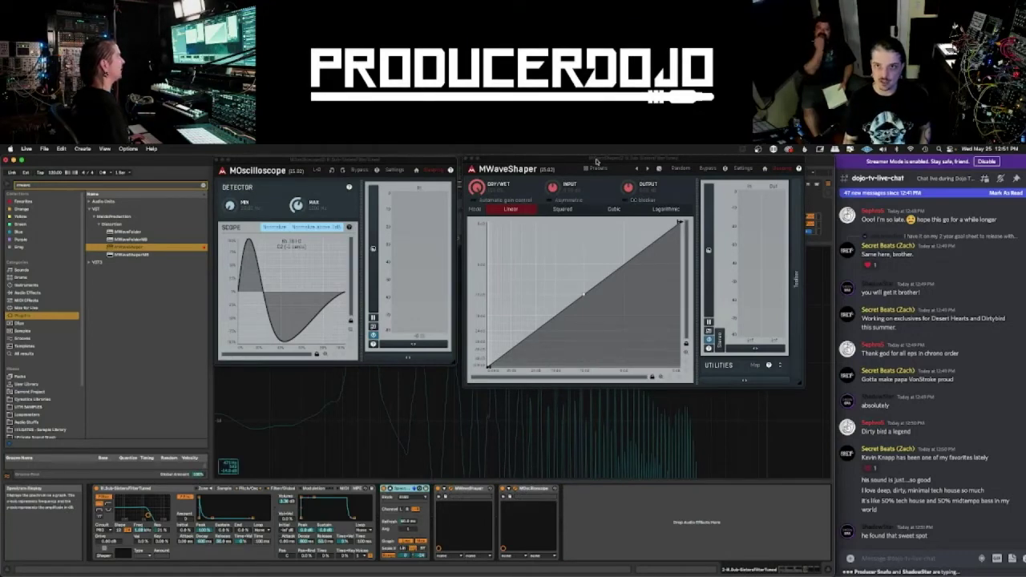
drag(596, 161, 573, 183)
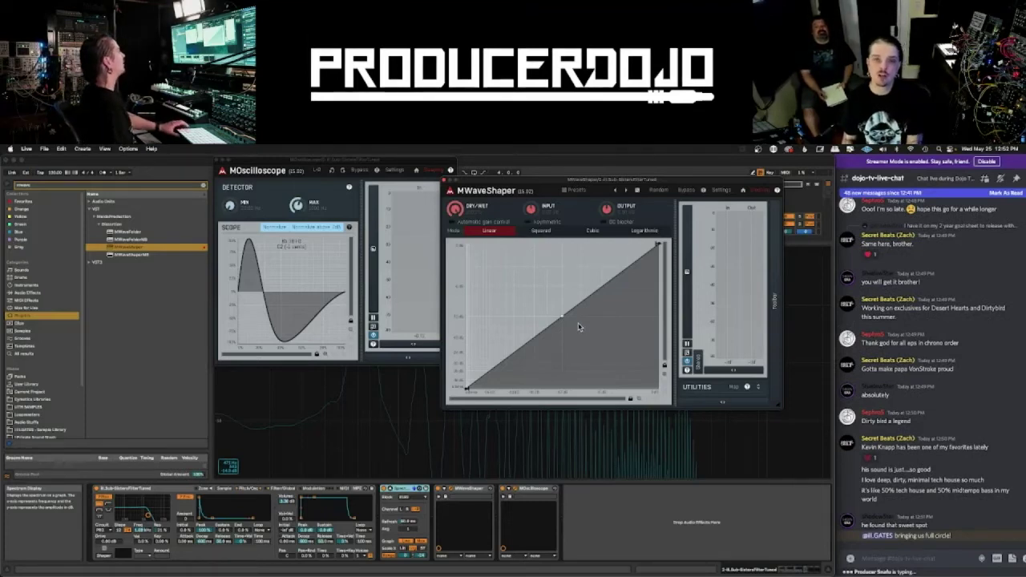
- Play the sub while bending MWaveShaper's curve upward and varying its Input, and return the curve to a straight diagonal
key(a)
drag(564, 321, 556, 242)
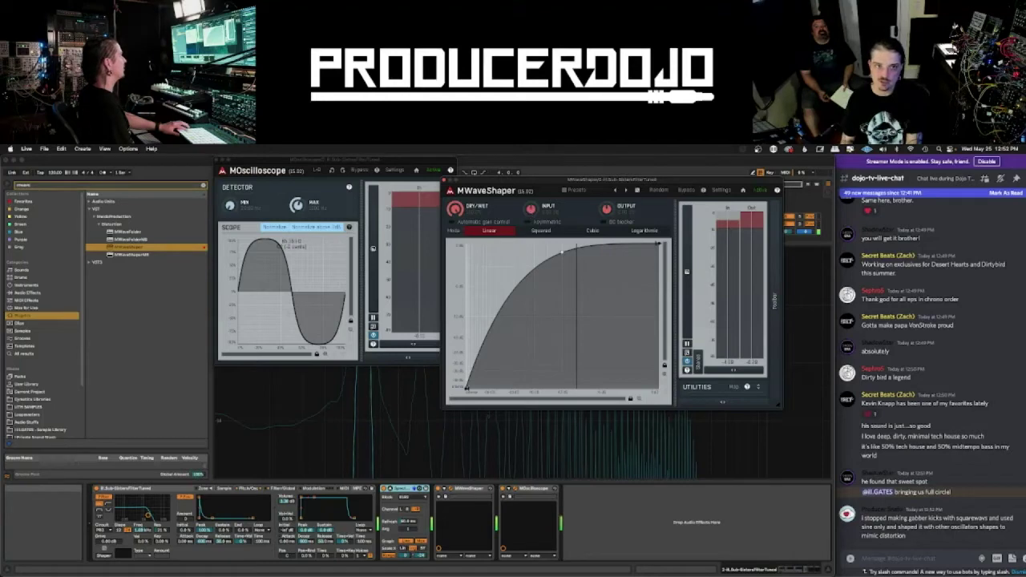
drag(531, 210, 530, 180)
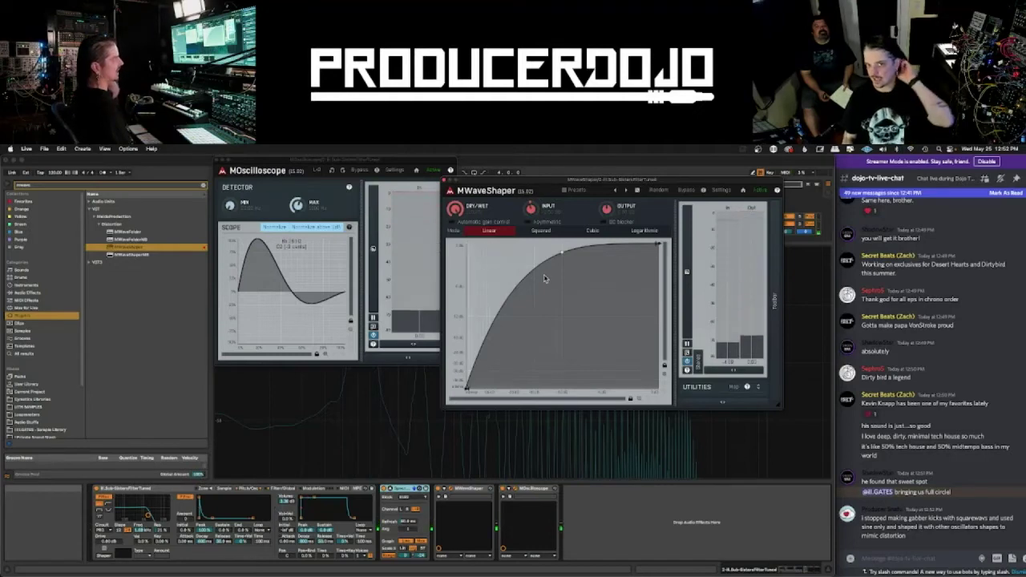
drag(563, 255, 574, 335)
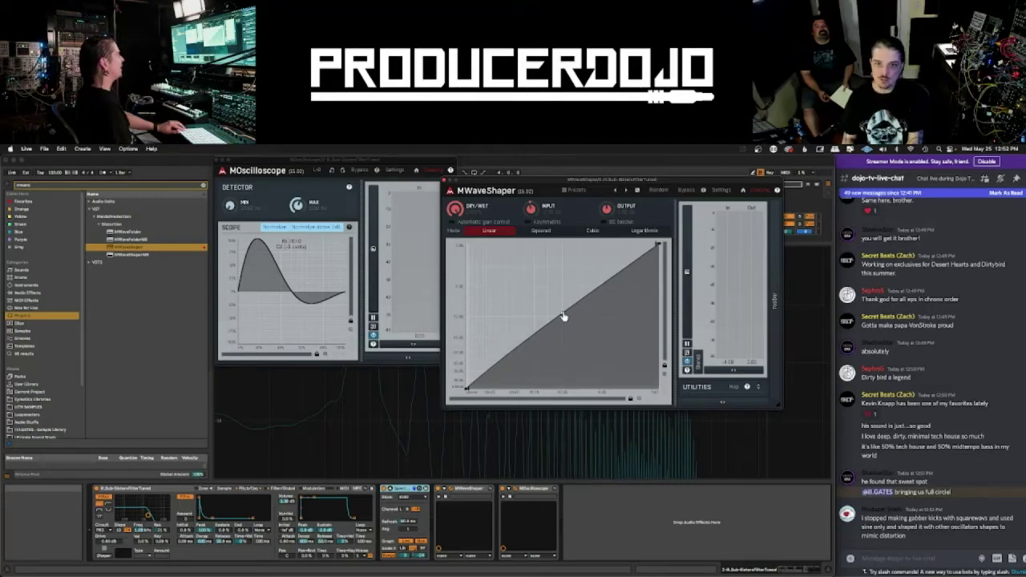
- Set the MWaveShaper curve's curvature to Sines and adjust it to about one and a half cycles
right_click(563, 316)
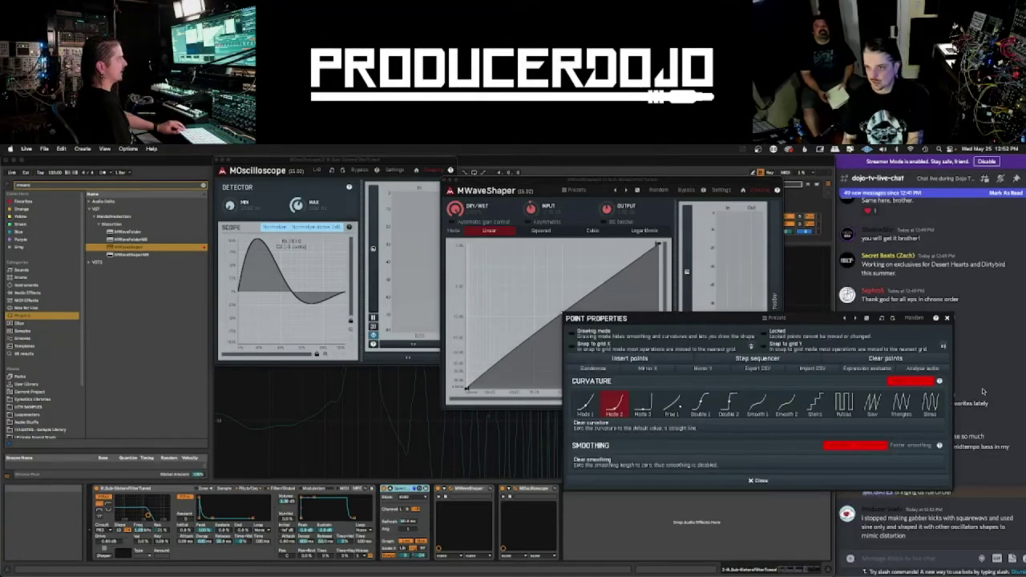
click(931, 406)
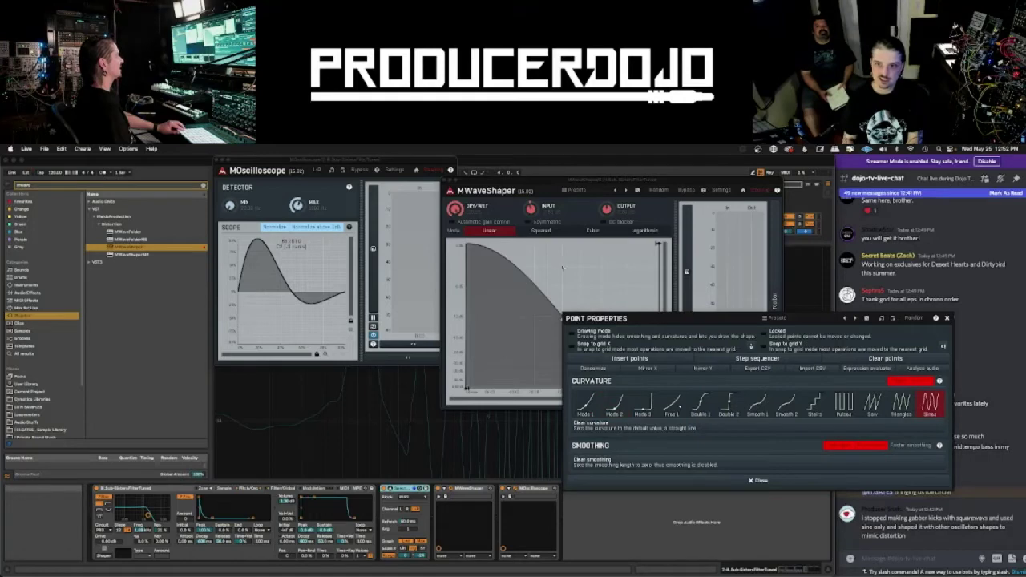
click(808, 482)
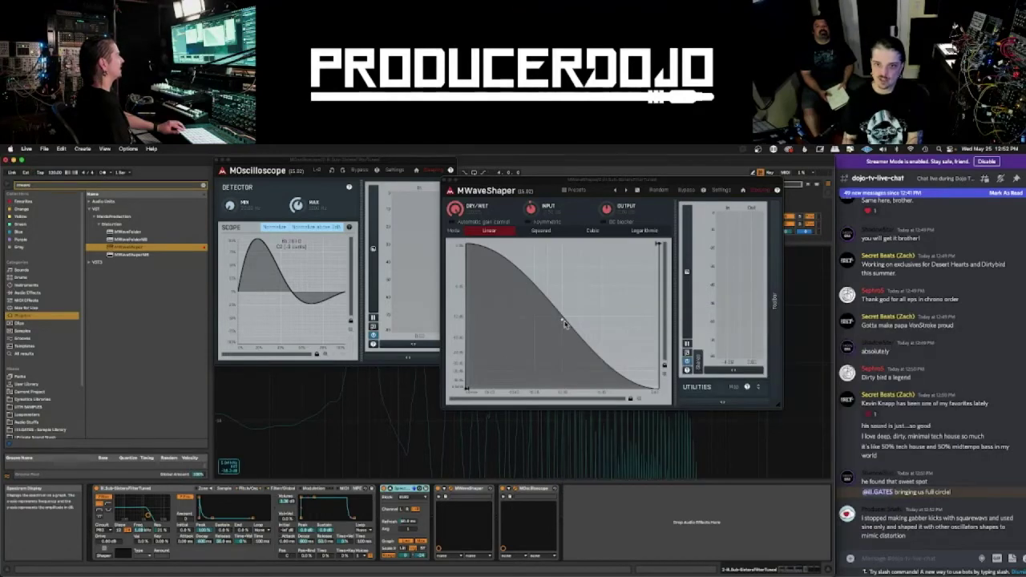
mouse_move(562, 322)
mouse_down()
mouse_move(572, 303)
mouse_move(557, 309)
mouse_up()
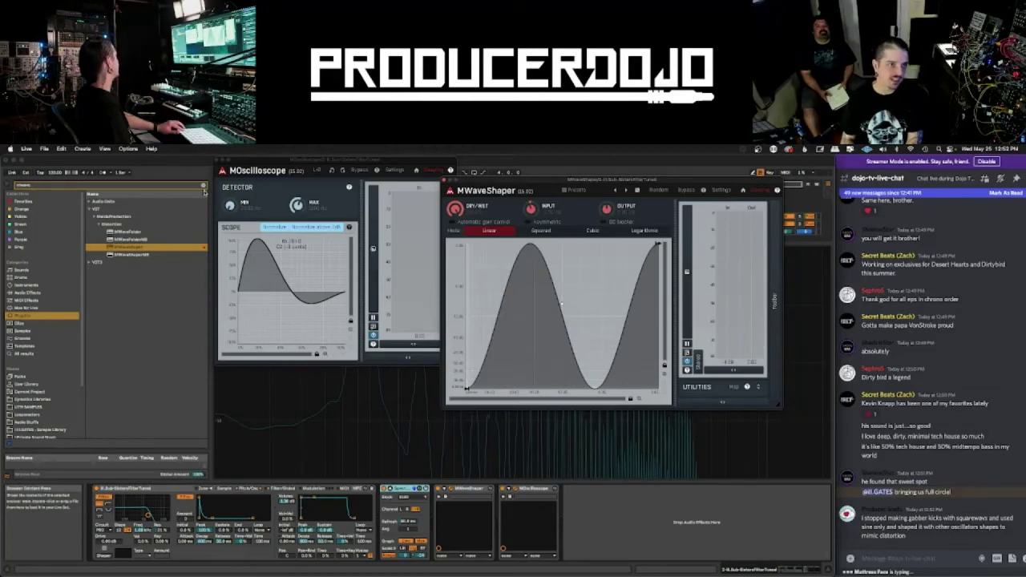
- Clear the browser search, add a Saturator between Spectrum and MWaveShaper, and set its curve type to Sinoid Fold
click(204, 185)
click(60, 293)
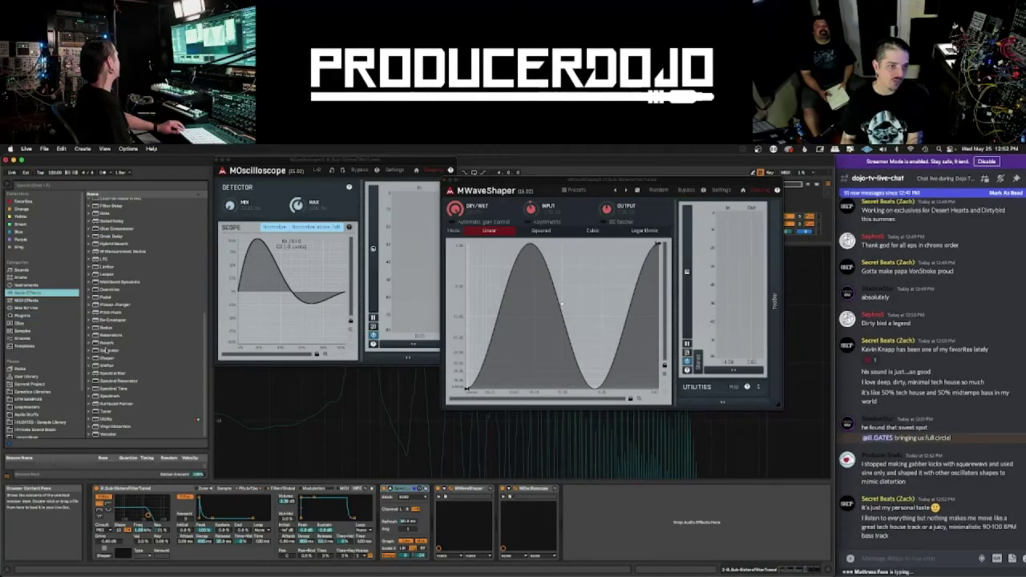
drag(105, 351, 456, 527)
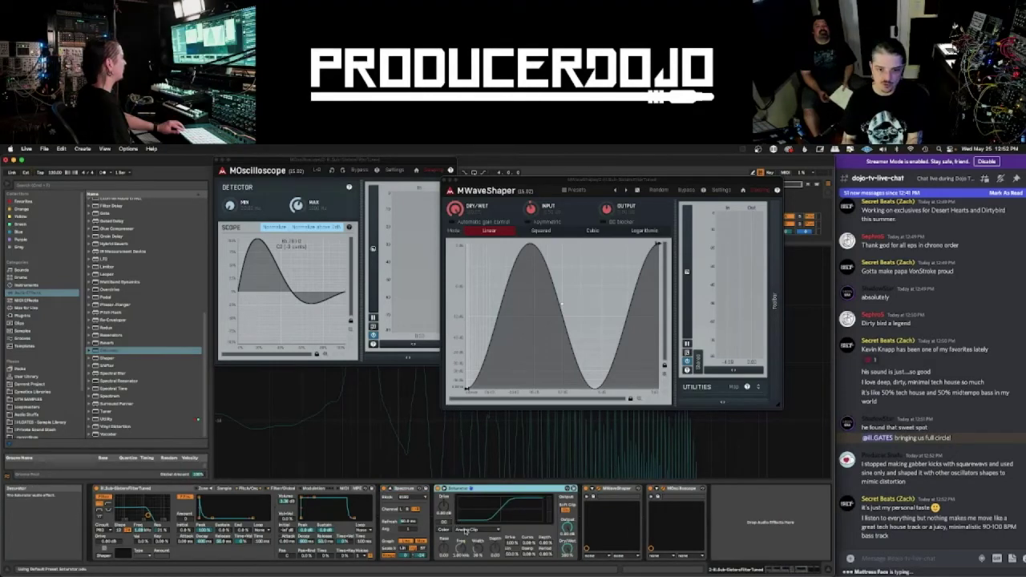
click(465, 531)
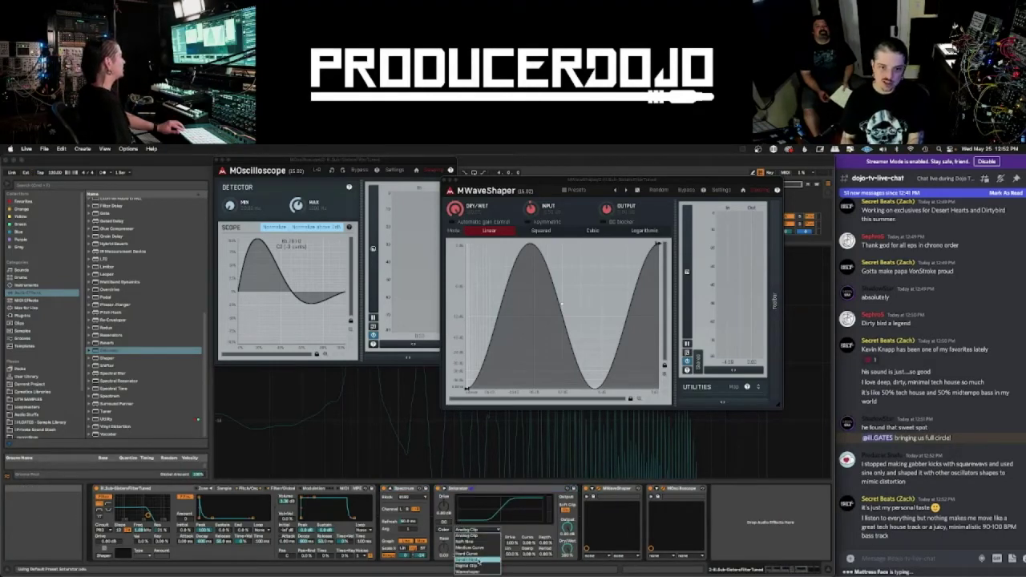
click(479, 560)
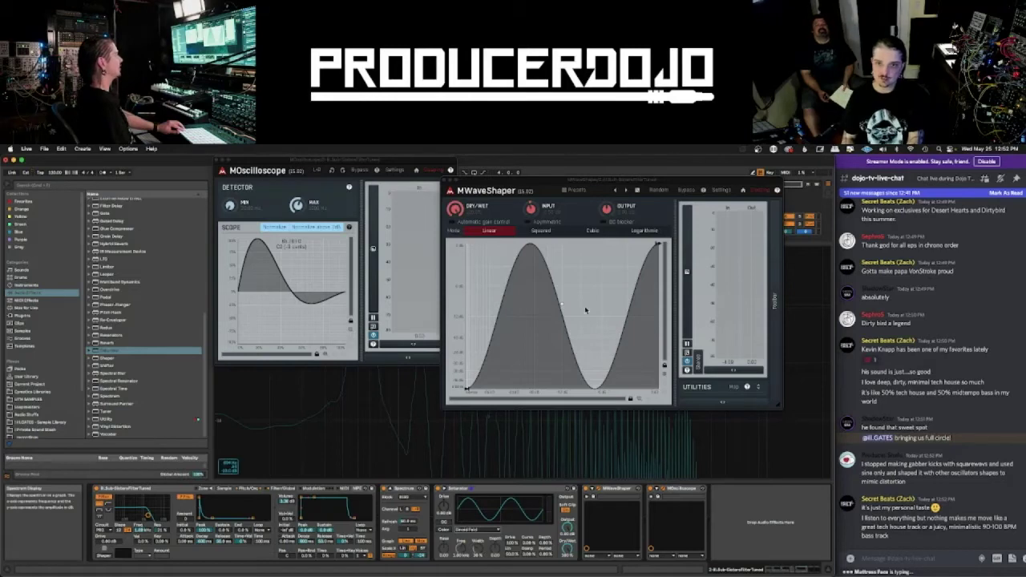
- Add more sine cycles to MWaveShaper's curve, switch the Saturator off, and play the sub while varying MWaveShaper's Input
click(563, 307)
drag(563, 307, 564, 306)
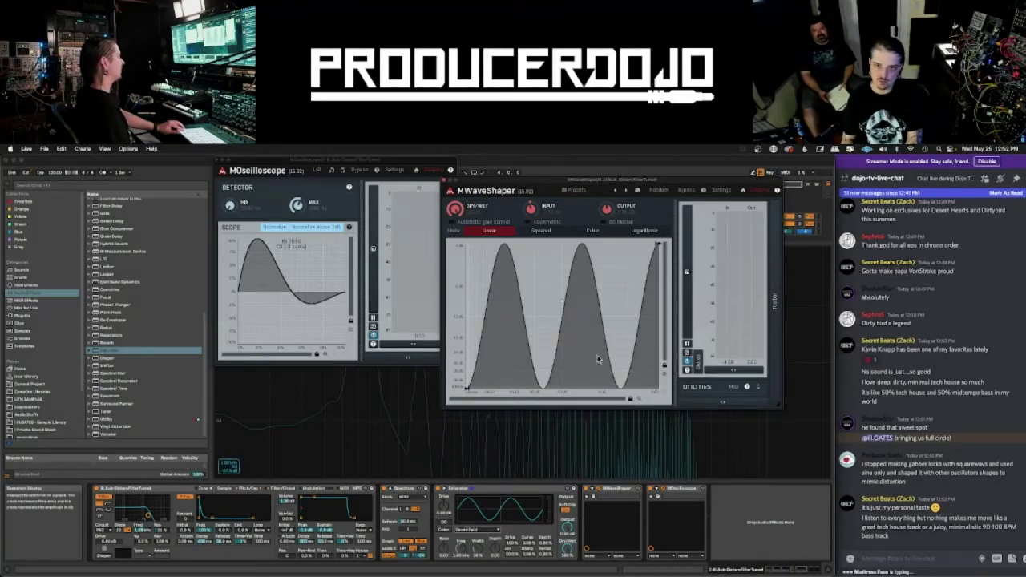
click(450, 487)
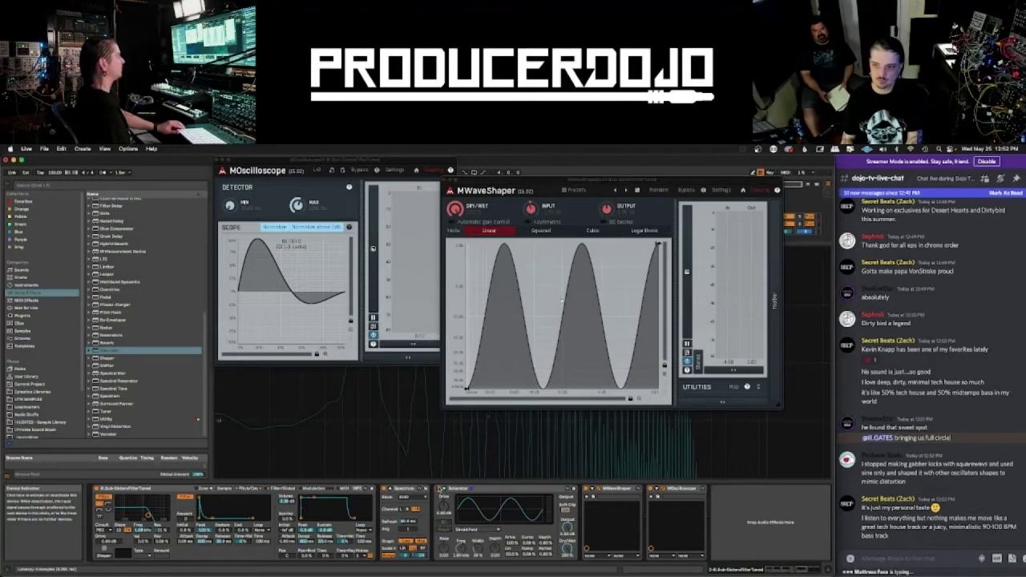
key(a)
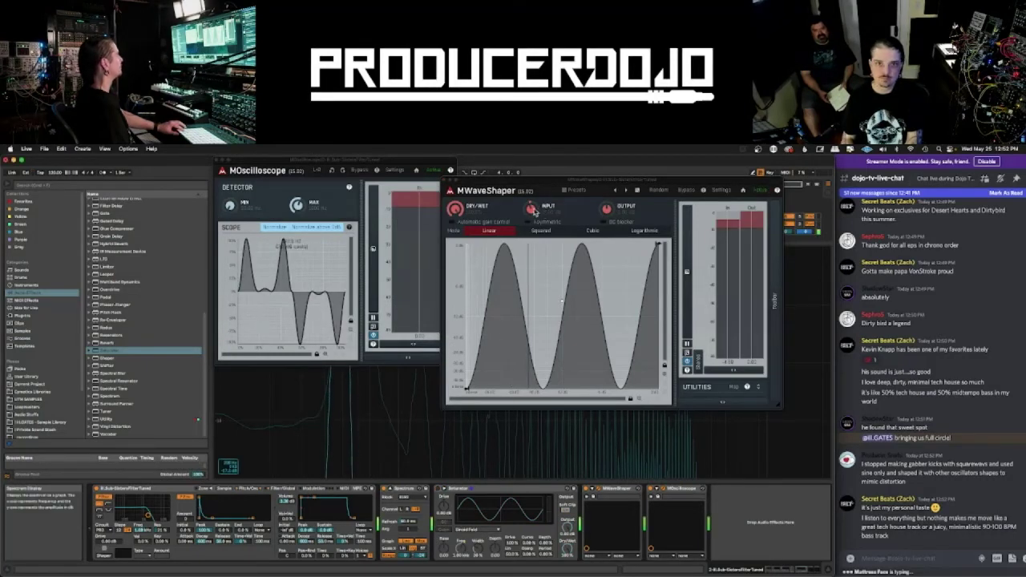
mouse_move(535, 210)
mouse_down()
mouse_move(538, 172)
mouse_move(534, 205)
mouse_move(527, 174)
mouse_move(529, 199)
mouse_up()
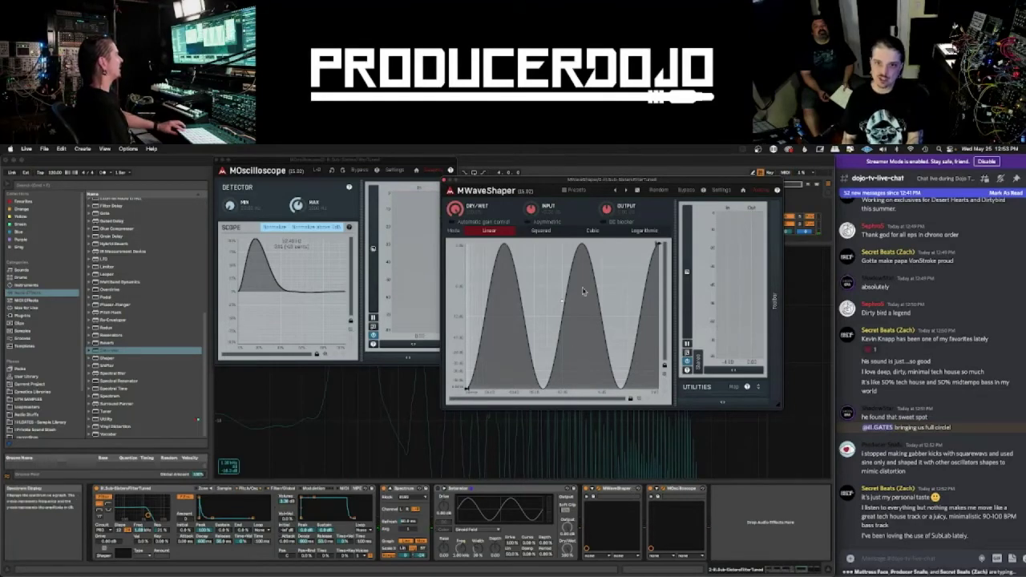
- Change the MWaveShaper curvature to Stairs and increase the staircase to about eight levels
right_click(561, 303)
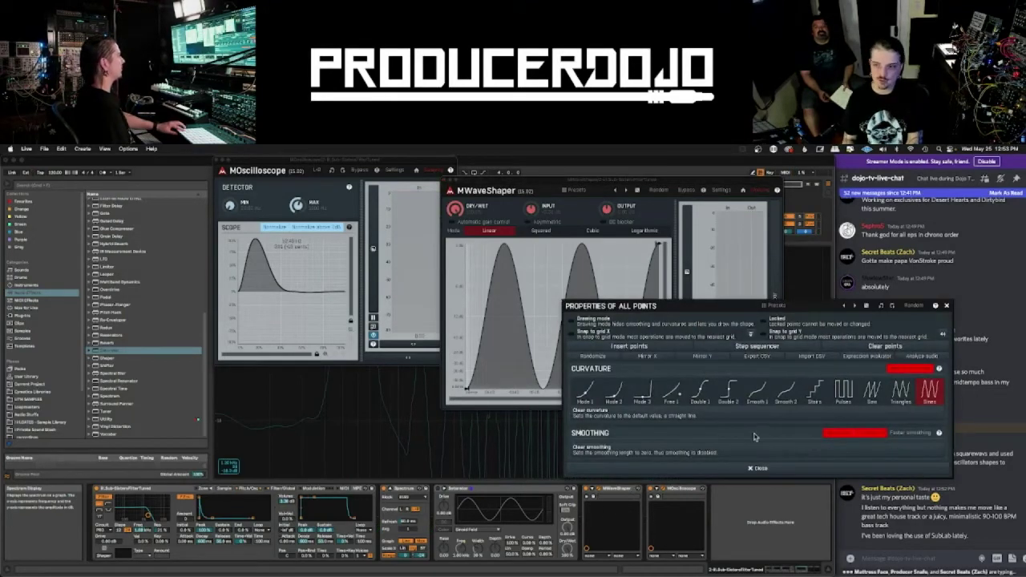
click(814, 393)
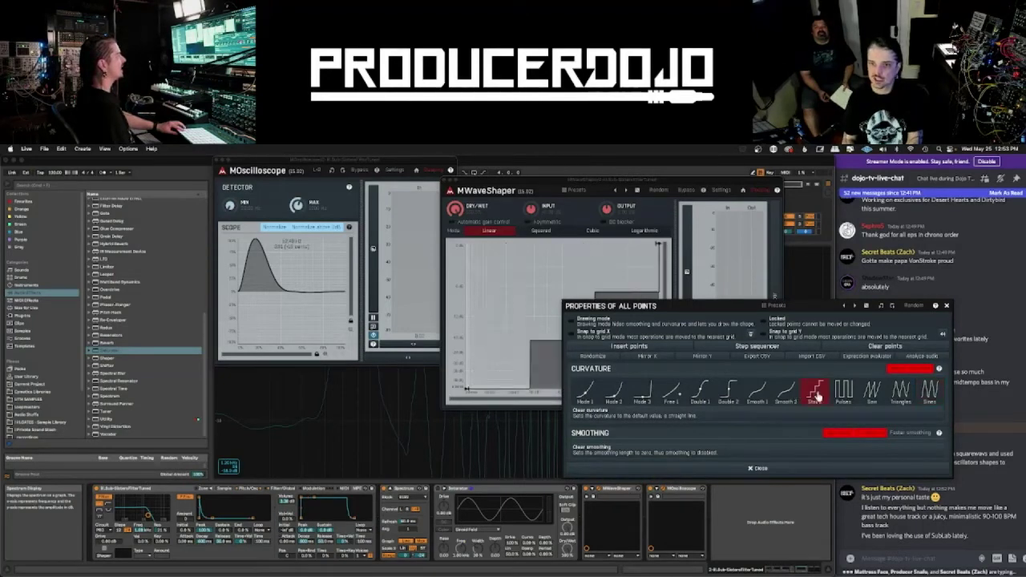
click(855, 473)
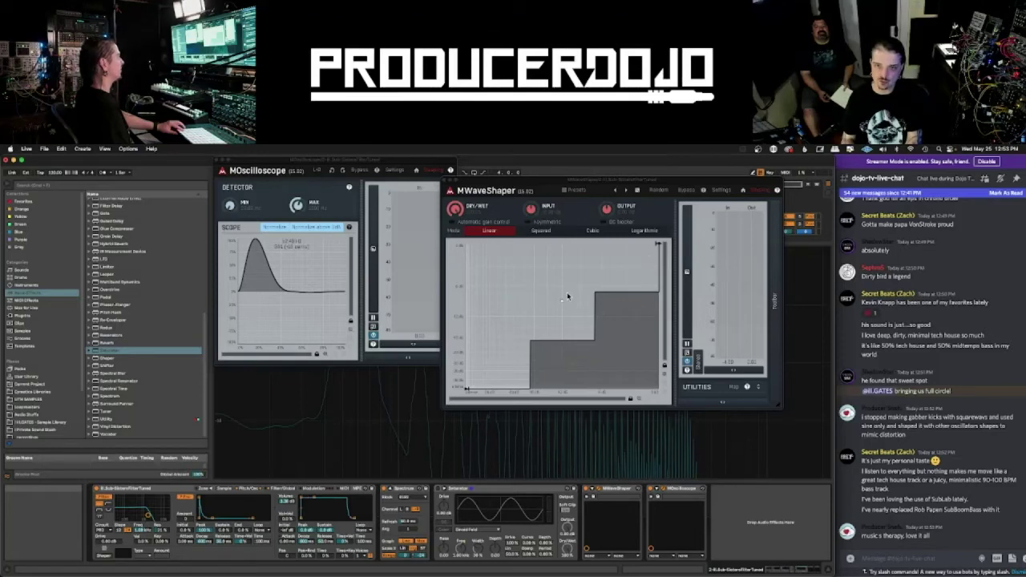
drag(561, 304, 565, 294)
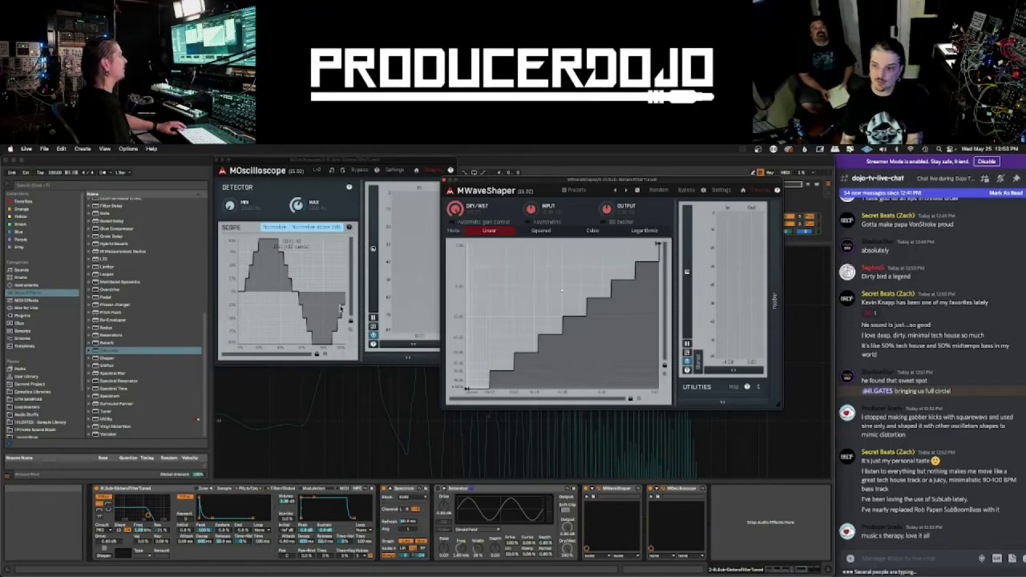
- Close the expanded Spectrum graph and arrange the MOscilloscope and MWaveShaper windows side by side
drag(520, 181, 566, 181)
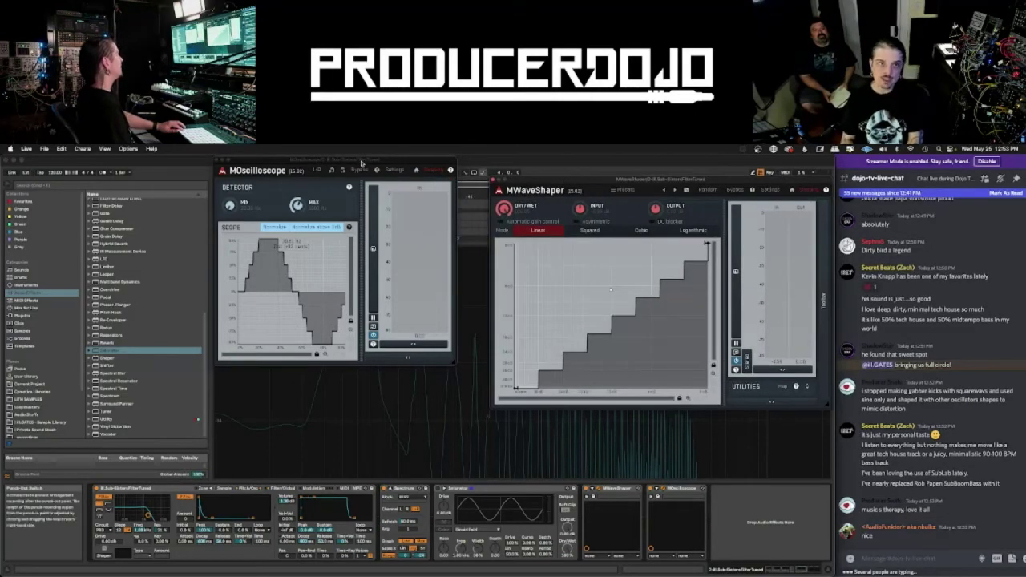
drag(362, 163, 138, 166)
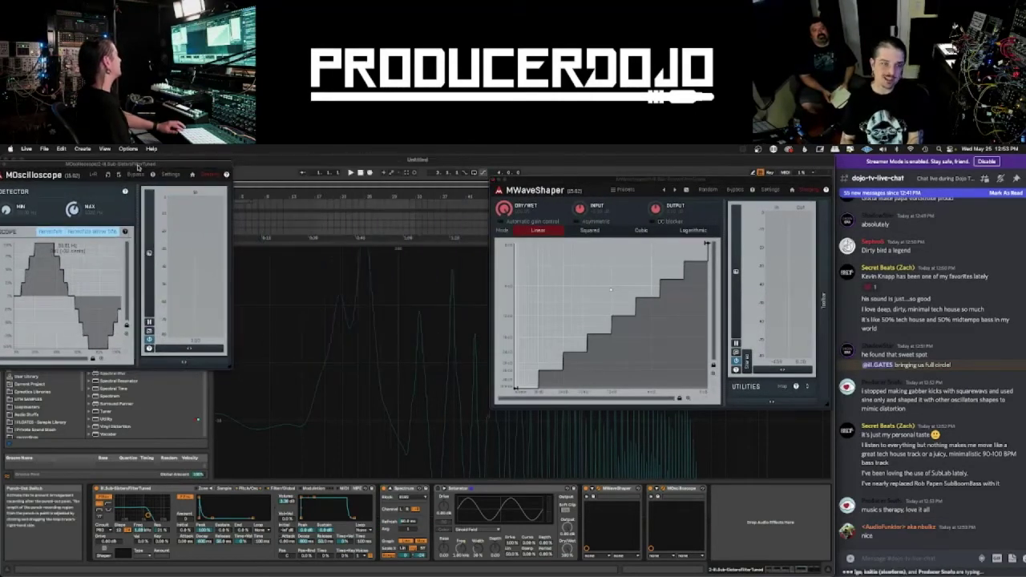
double_click(440, 308)
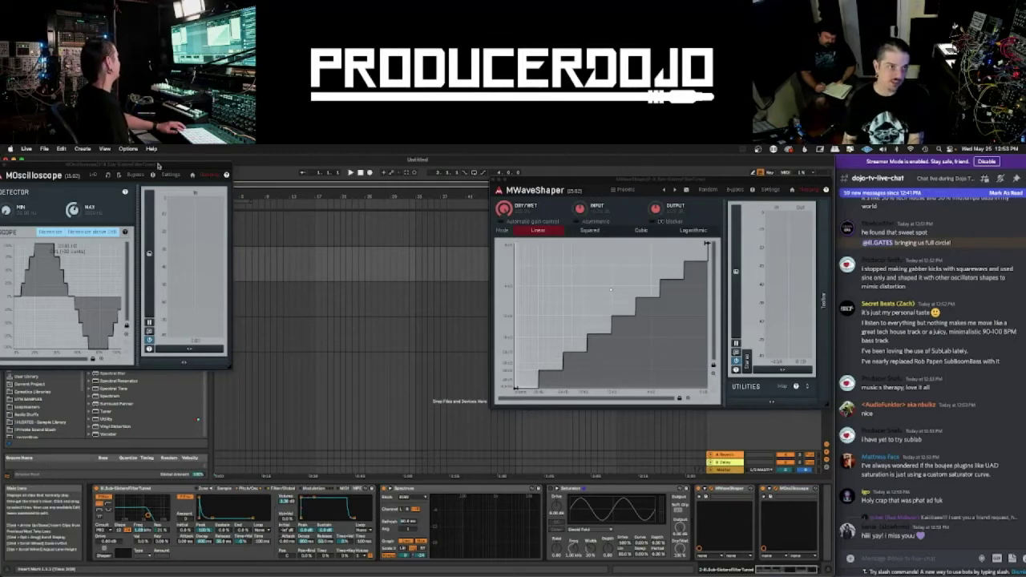
drag(161, 164, 375, 174)
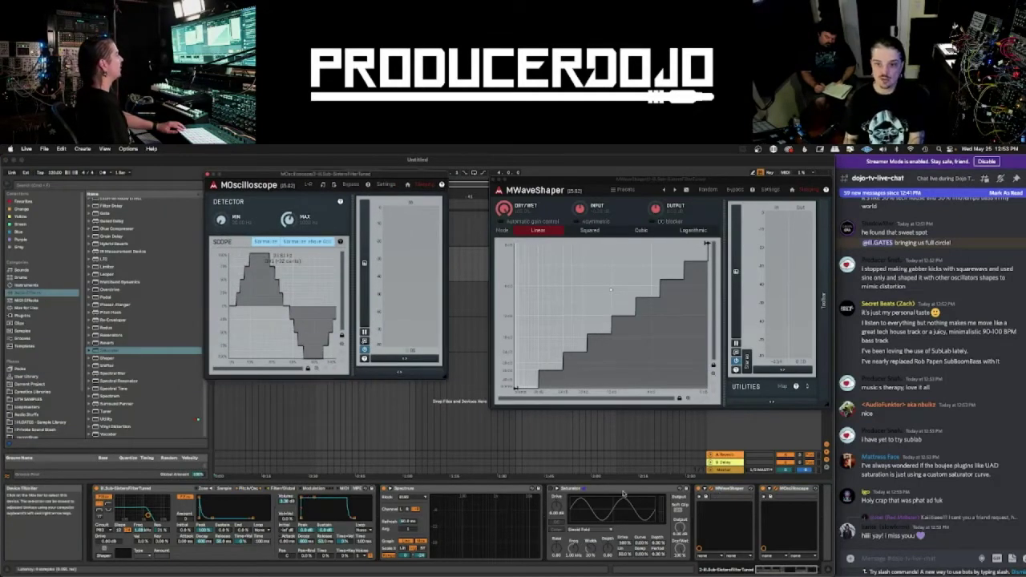
- Add the Amp audio effect between Spectrum and the Saturator in the device chain
scroll(133, 267, up, 10)
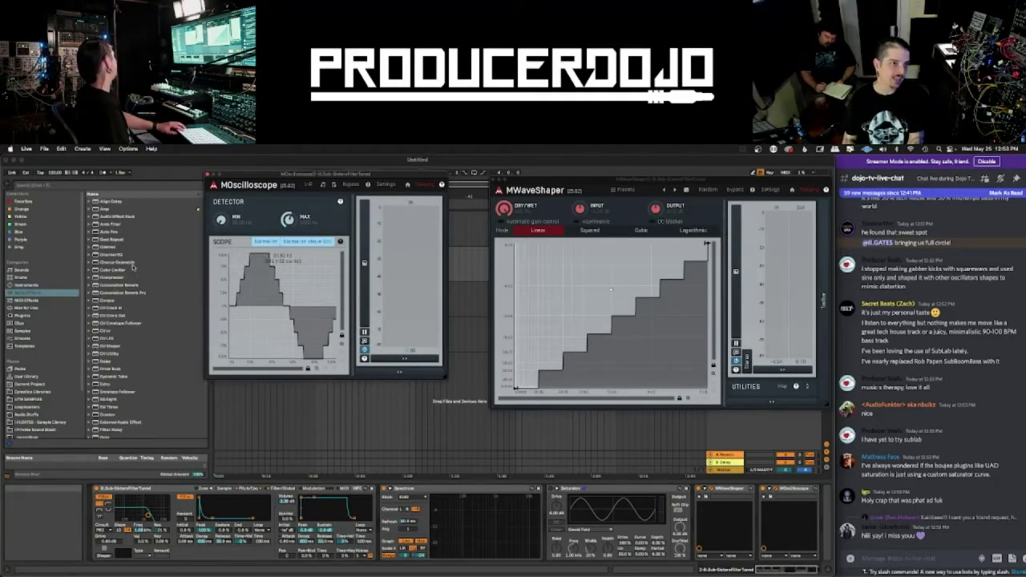
drag(105, 209, 552, 510)
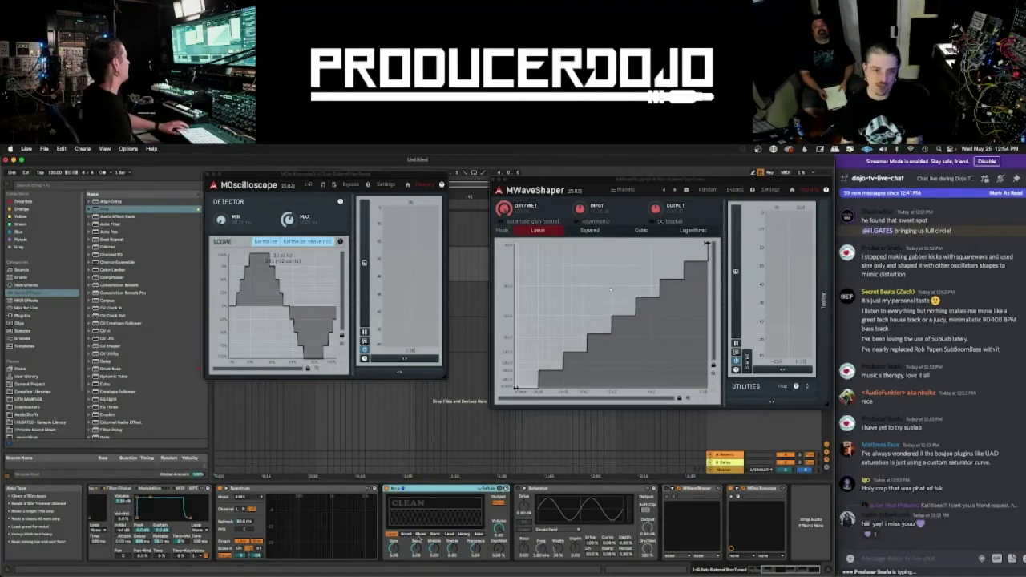
scroll(455, 506, left, 1)
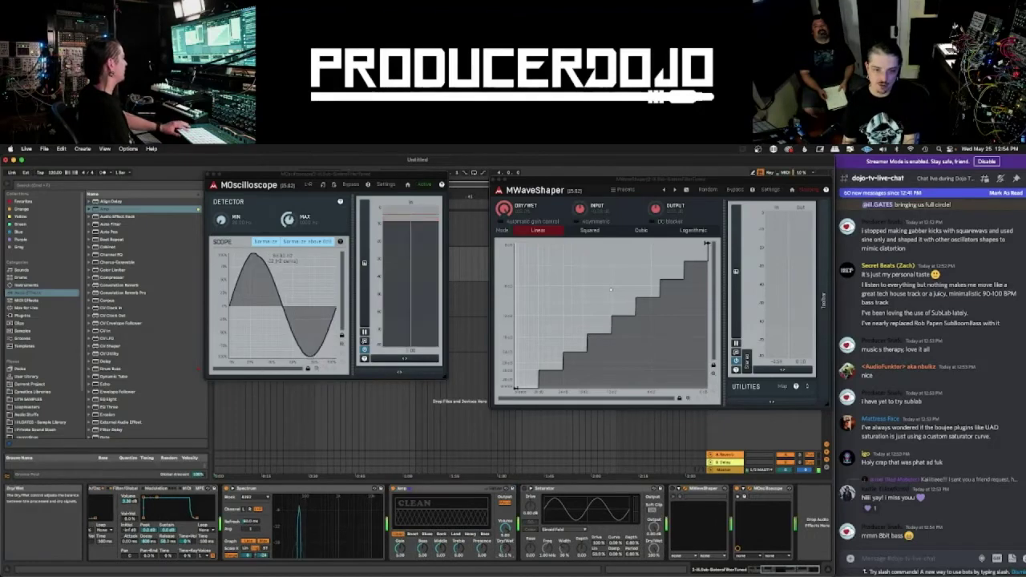
- Audition the Amp types Boost, Blues, Rock, Lead, Heavy and Bass on the sub, then step back to Lead
click(411, 533)
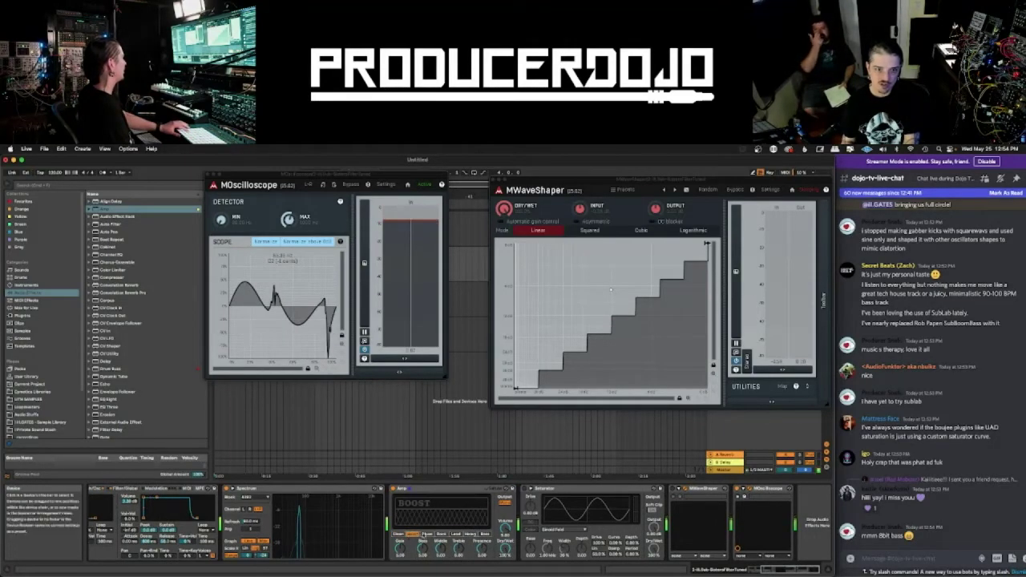
click(428, 534)
click(442, 534)
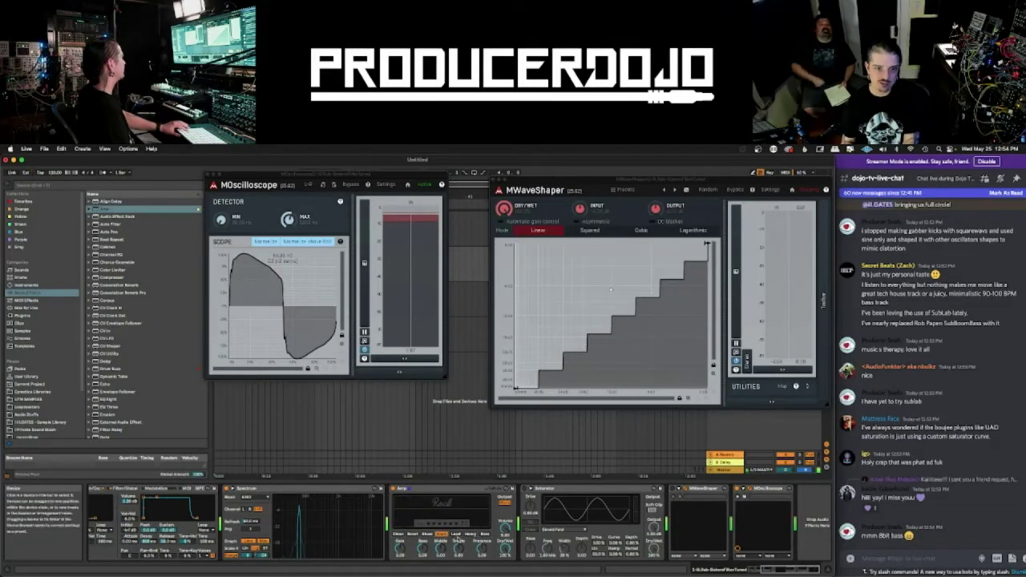
click(456, 534)
click(470, 534)
click(485, 534)
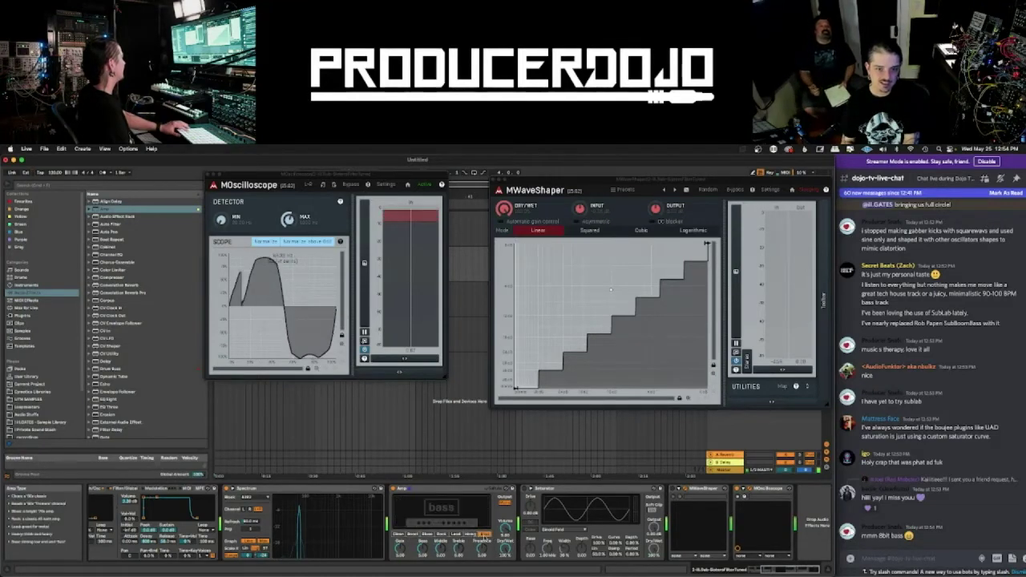
click(471, 534)
click(456, 534)
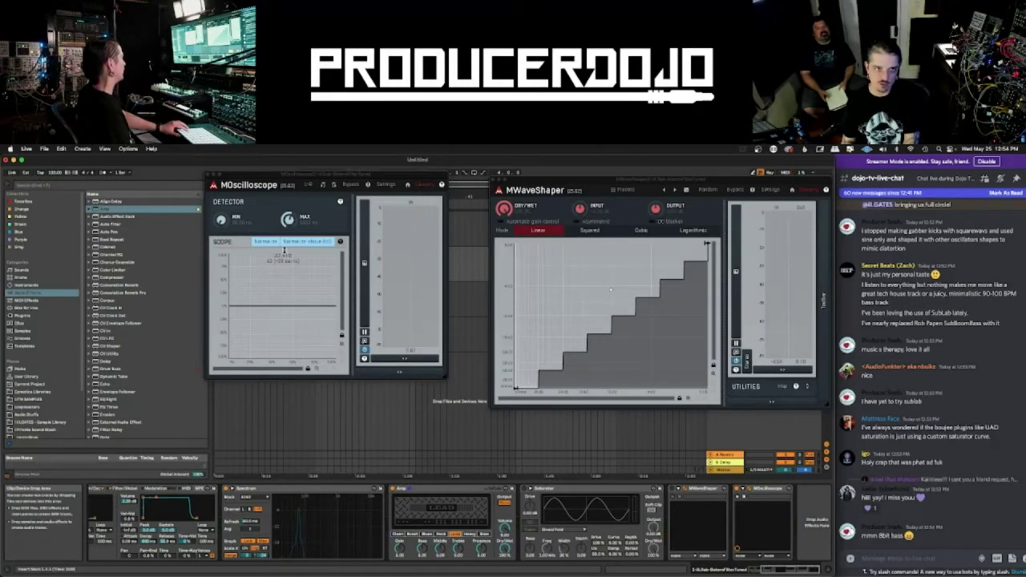
- Compare the Amp types again from Clean through Heavy while playing the sub, finishing on Boost
click(414, 533)
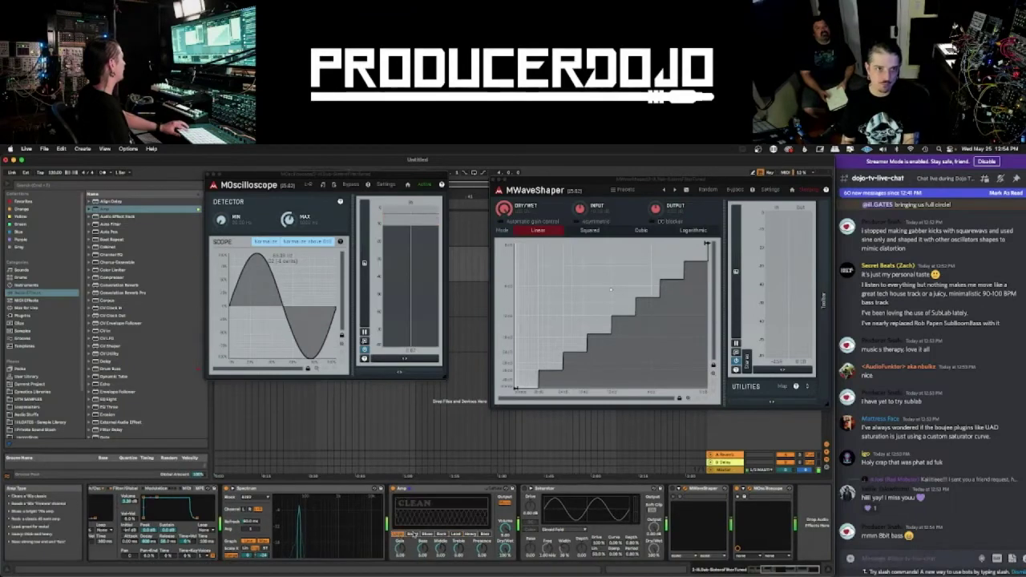
click(427, 534)
click(441, 534)
click(454, 534)
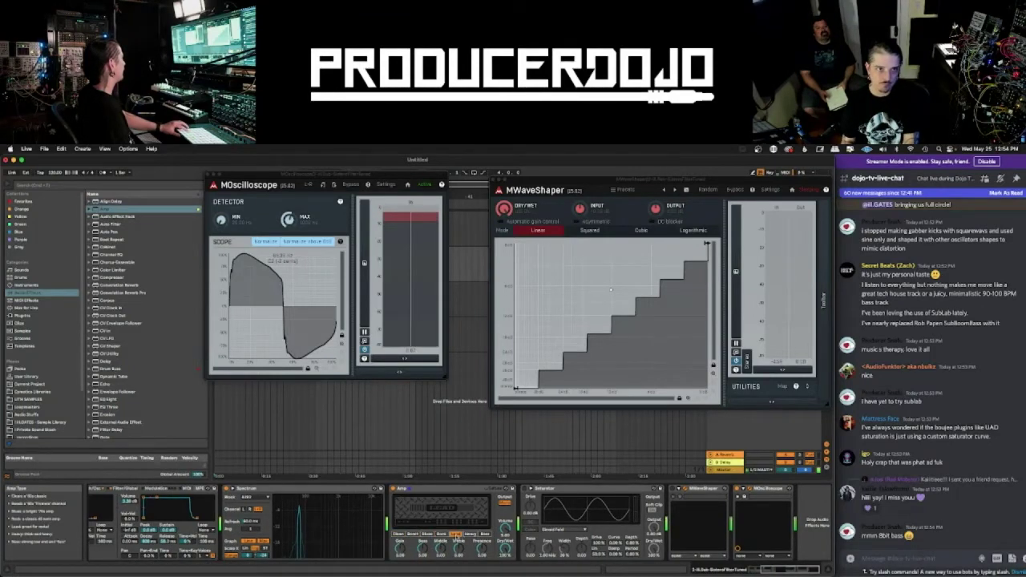
click(470, 534)
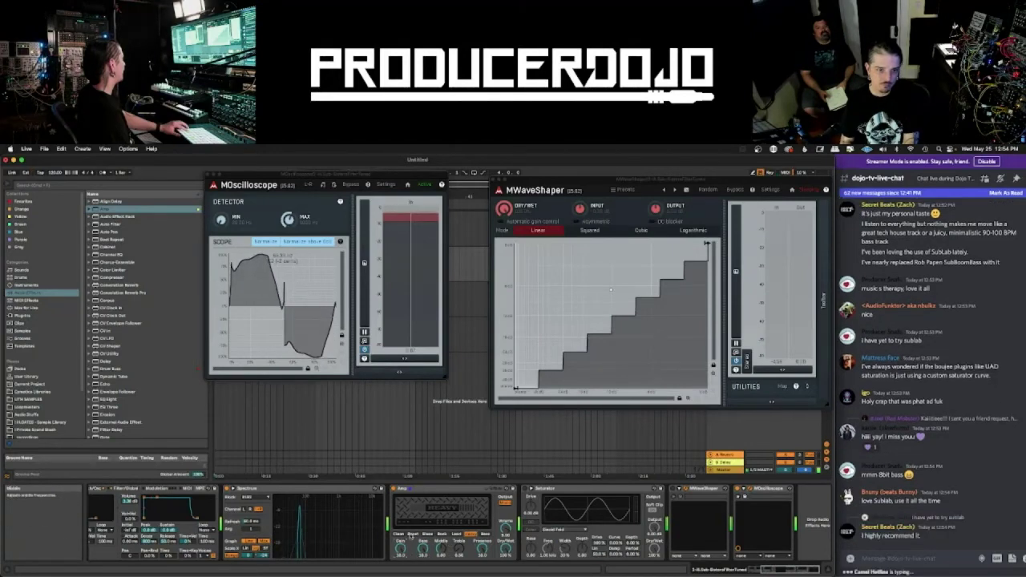
click(414, 533)
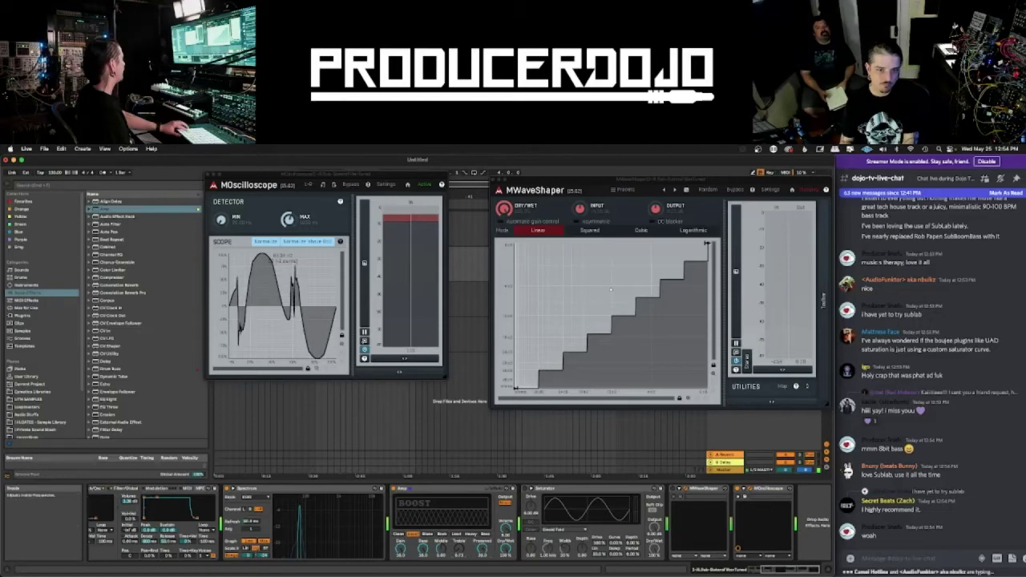
- Delete the Amp effect from the device chain
click(423, 488)
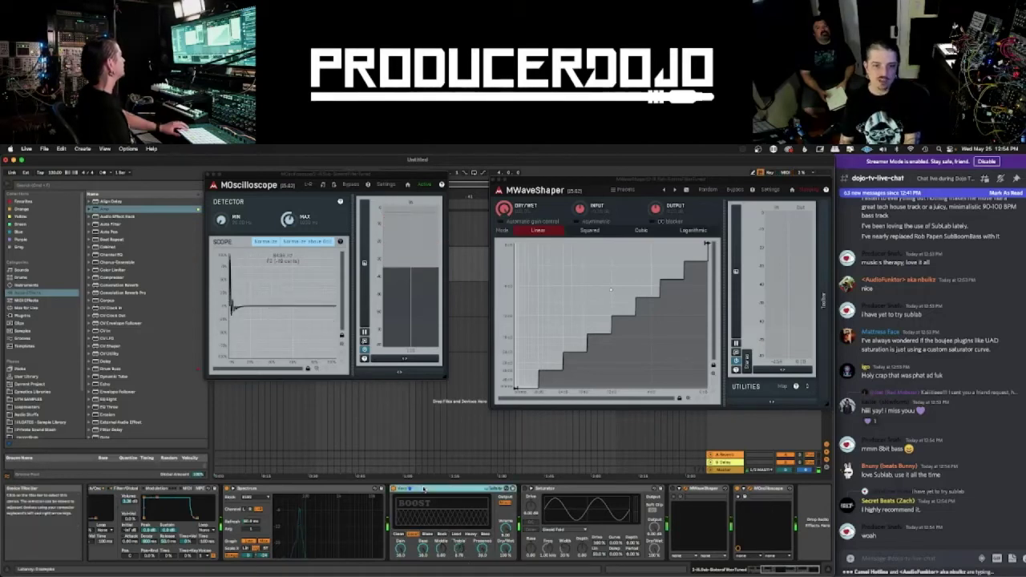
key(Delete)
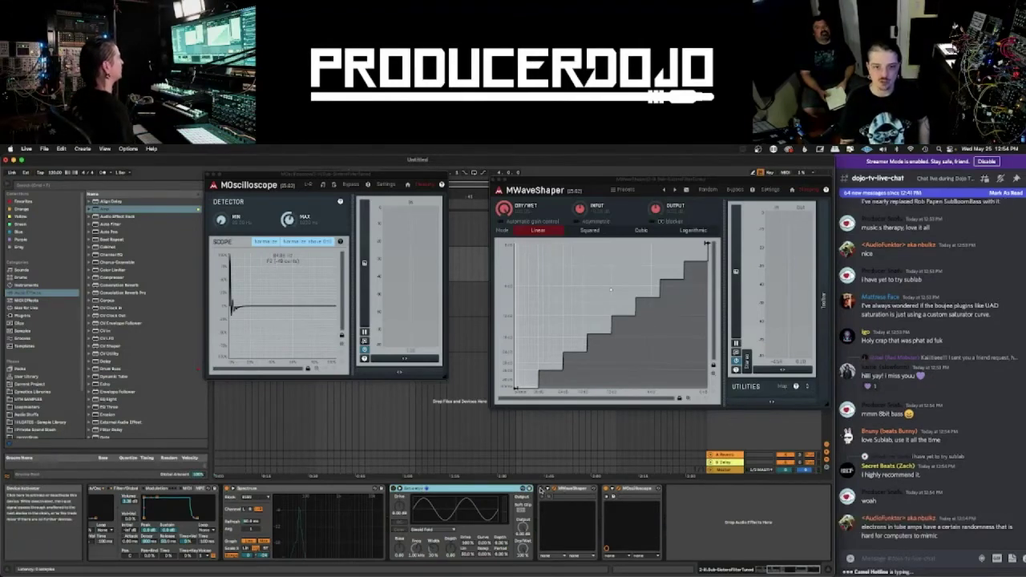
scroll(541, 491, left, 1)
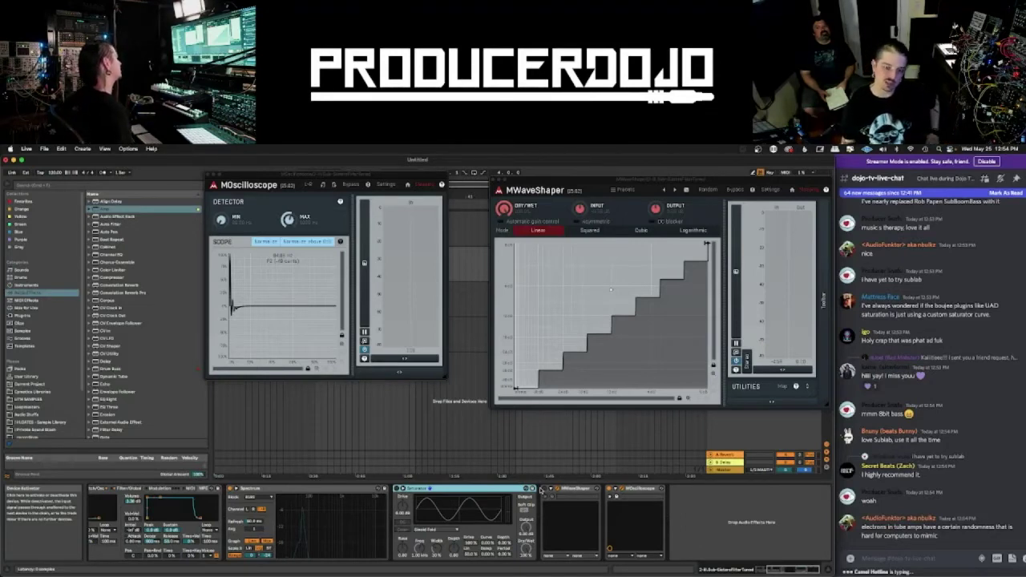
scroll(541, 491, right, 1)
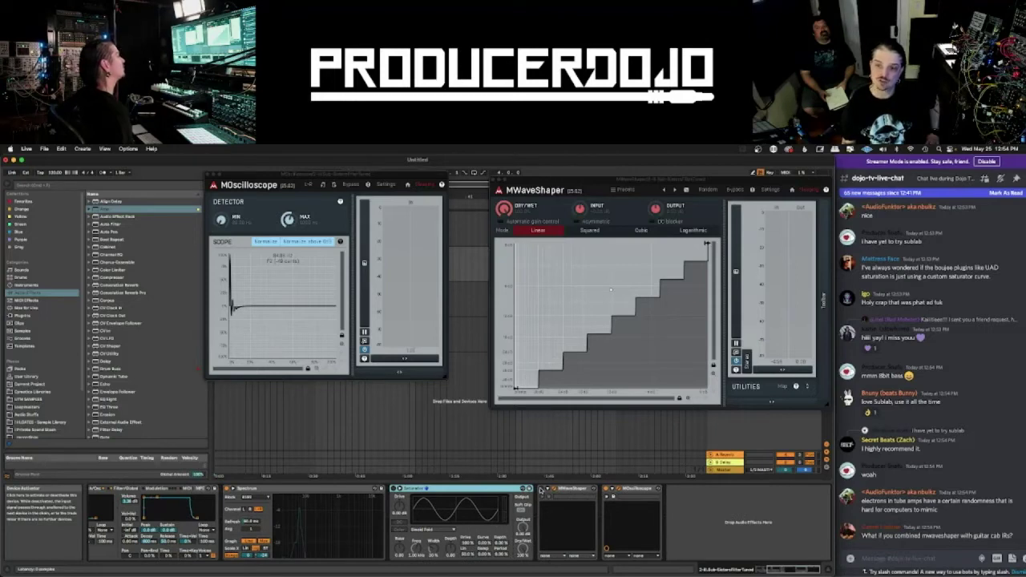
scroll(541, 490, left, 1)
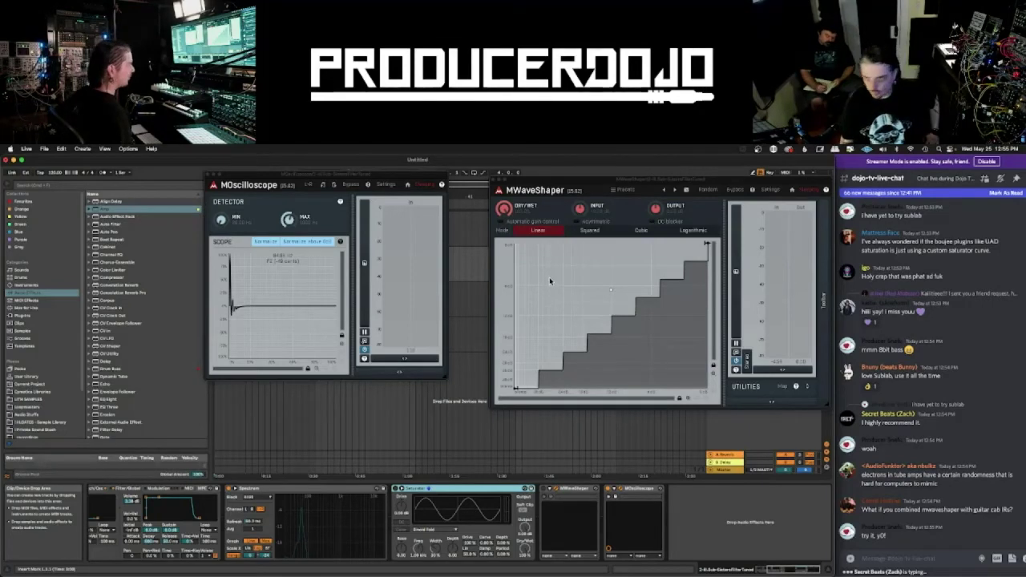
- Change MWaveShaper's curvature from Stairs to Mode 1 and straighten the curve into a linear diagonal
right_click(609, 292)
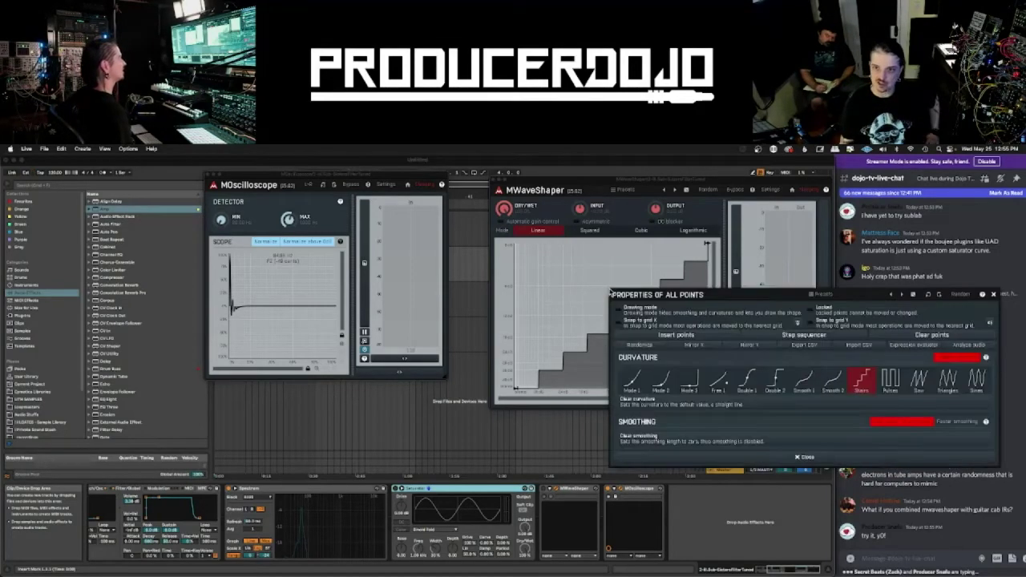
click(948, 336)
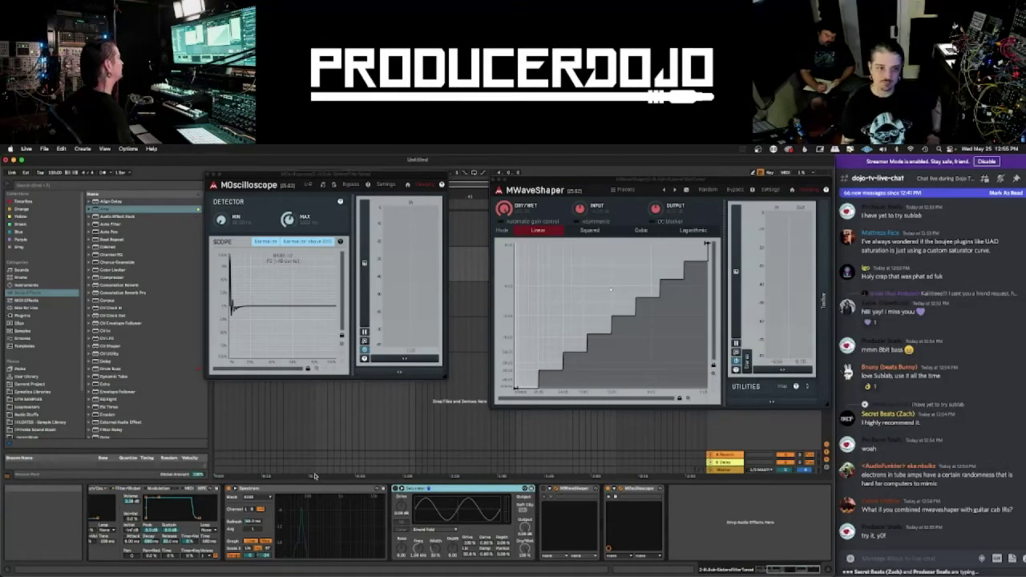
right_click(612, 292)
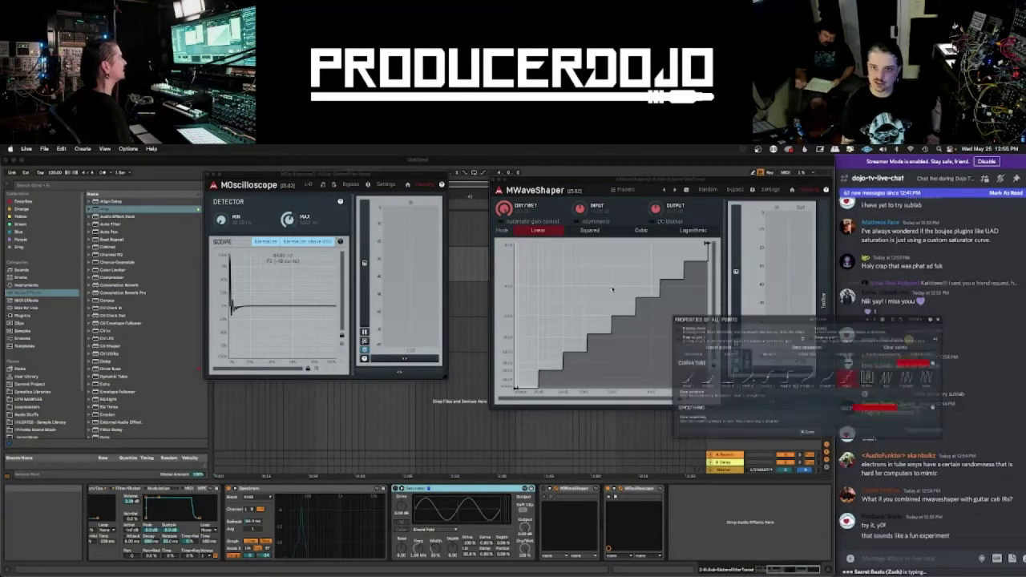
click(634, 381)
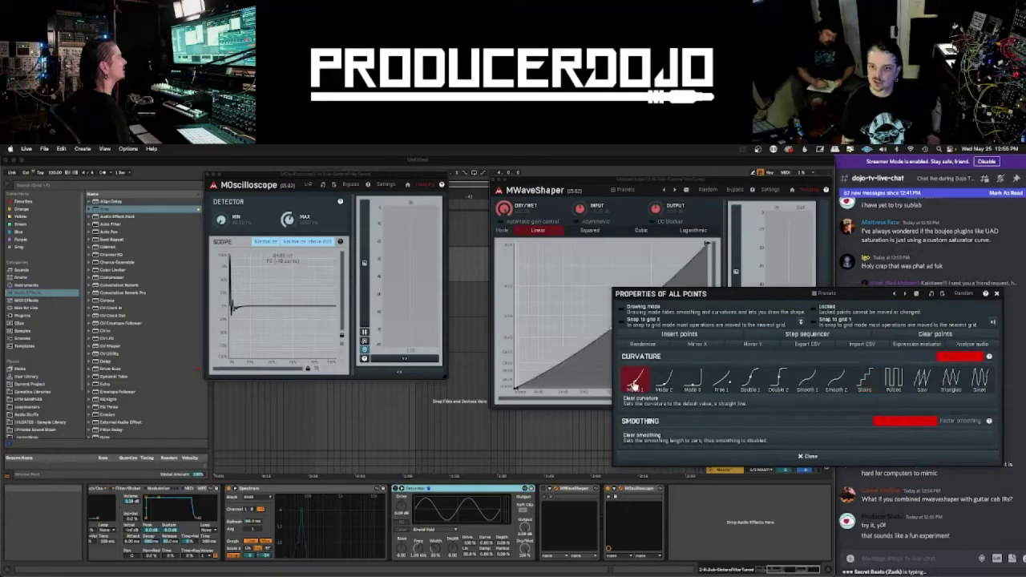
click(888, 458)
drag(610, 330, 611, 305)
scroll(539, 322, up, 2)
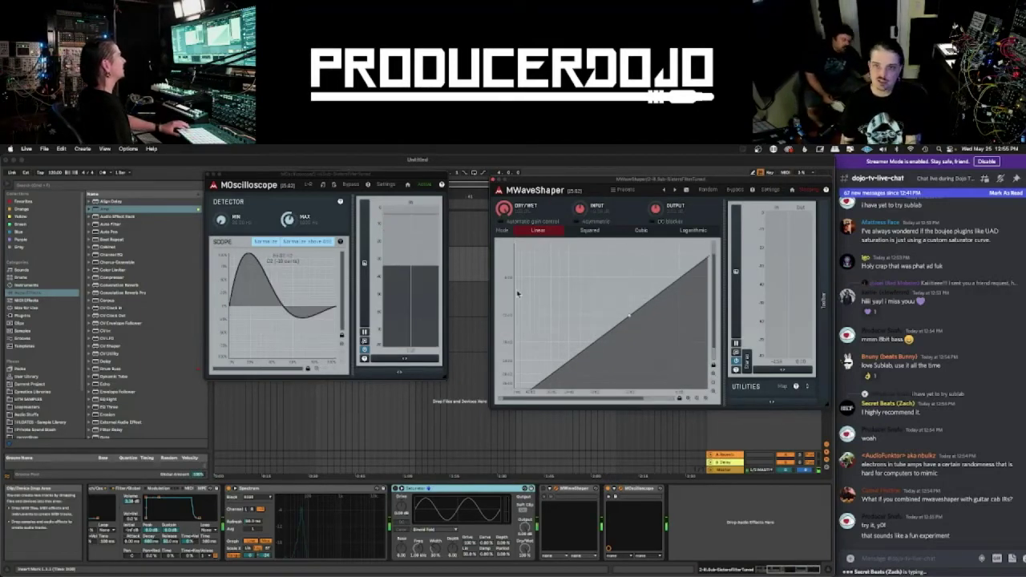
scroll(630, 336, down, 2)
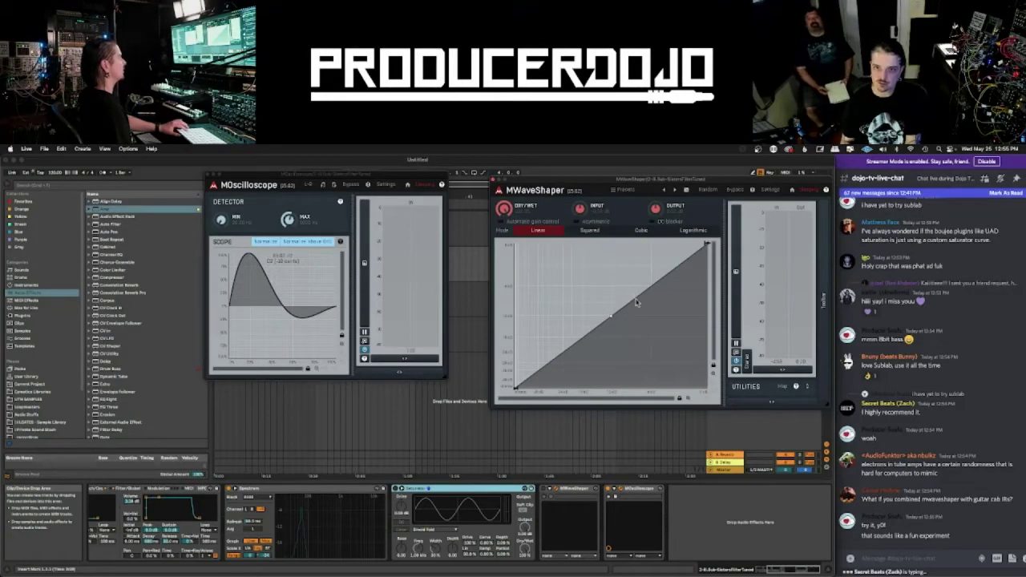
- Add a point on MWaveShaper's upper curve and lower the end point to form a compressor-like knee
double_click(636, 303)
drag(705, 246, 707, 279)
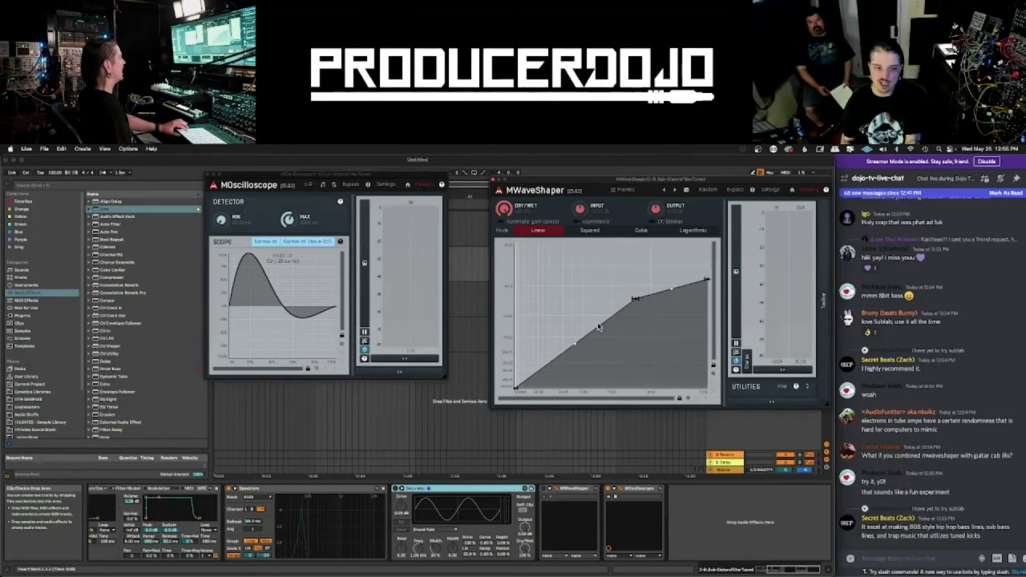
- Add a Compressor before MWaveShaper, show its transfer curve and adjust its knee, and move MWaveShaper's bend point lower along the curve
drag(111, 278, 553, 541)
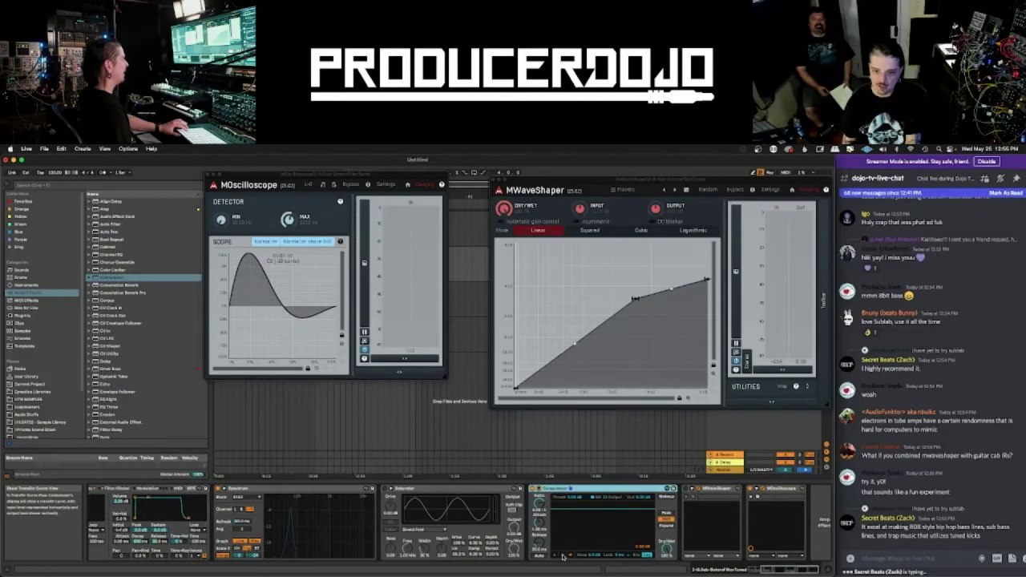
click(564, 556)
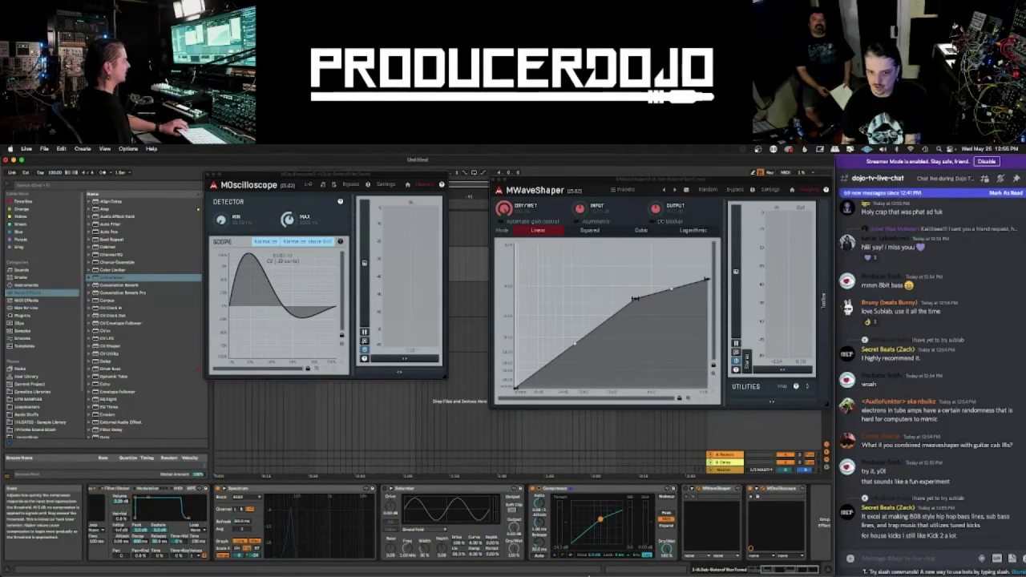
drag(596, 559, 596, 556)
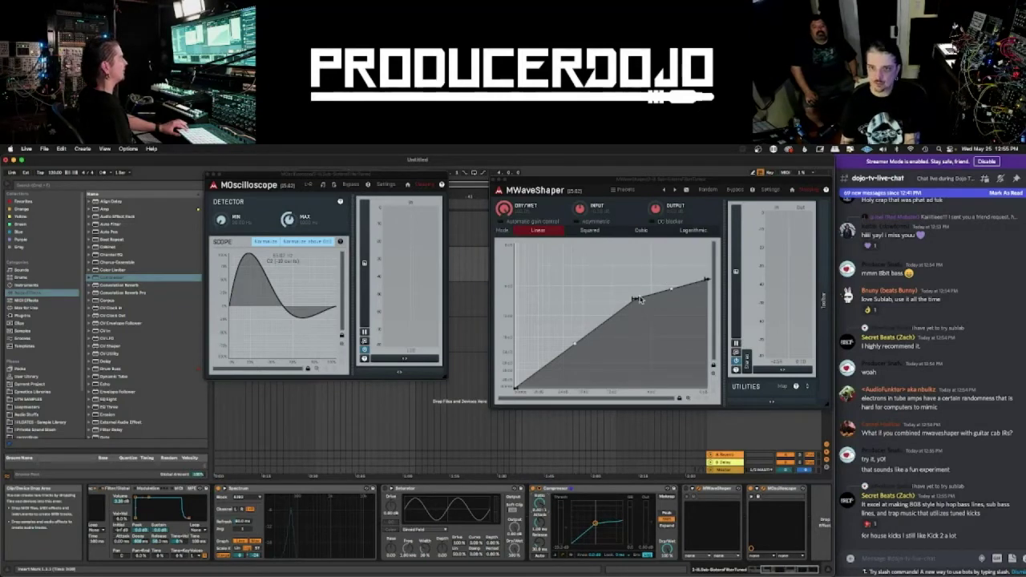
drag(637, 295, 614, 306)
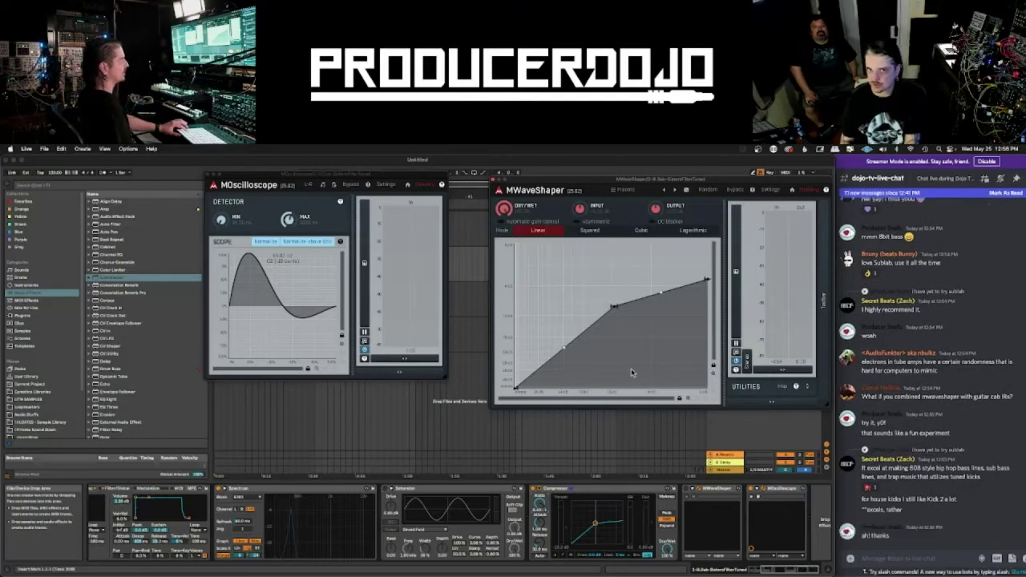
- Move the MWaveShaper window aside and delete the Compressor from the device chain
drag(322, 192, 289, 194)
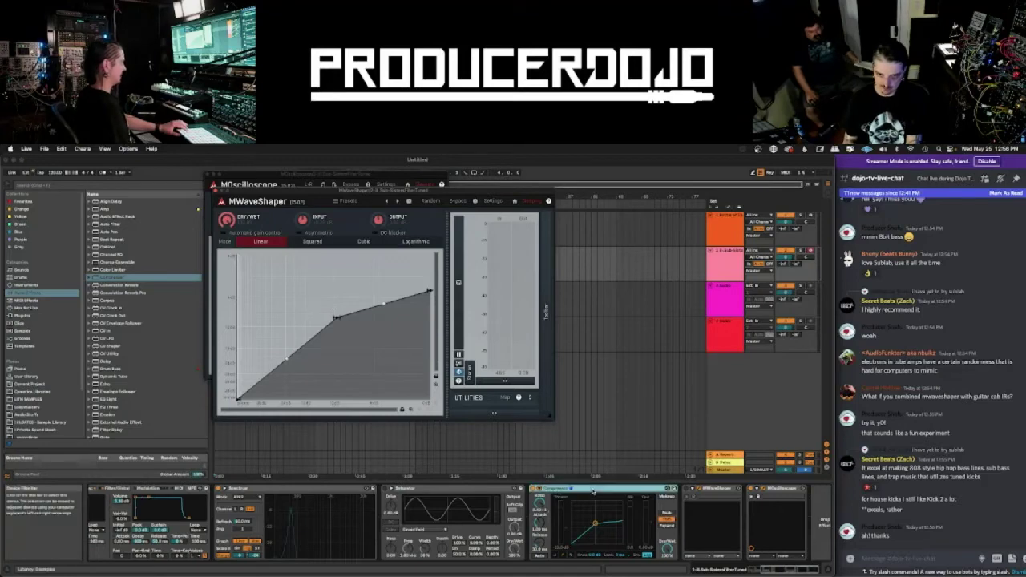
click(593, 489)
key(Delete)
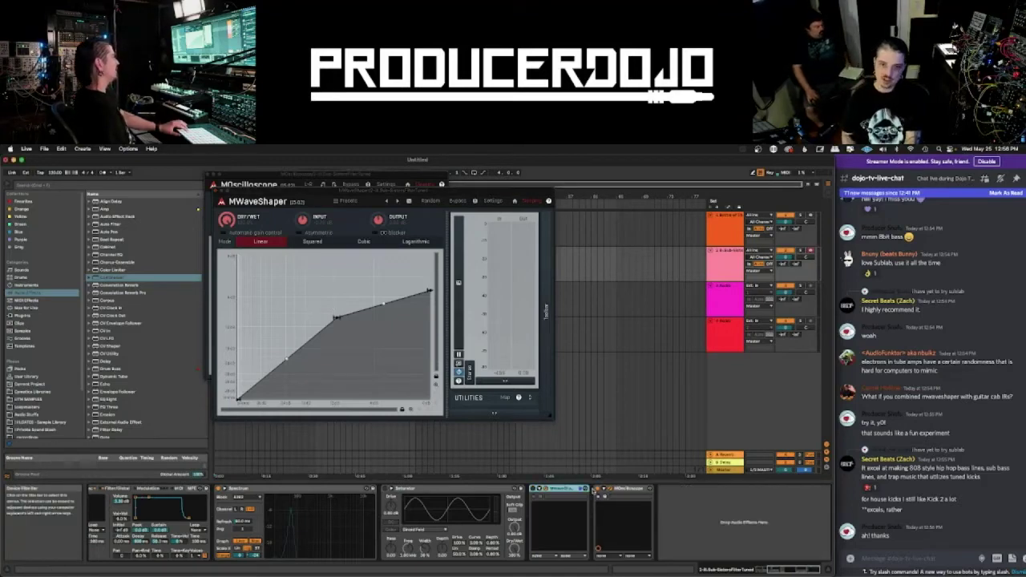
- Restore MWaveShaper's curve to a straight diagonal without the bend point and place its window beside MOscilloscope
drag(430, 291, 453, 215)
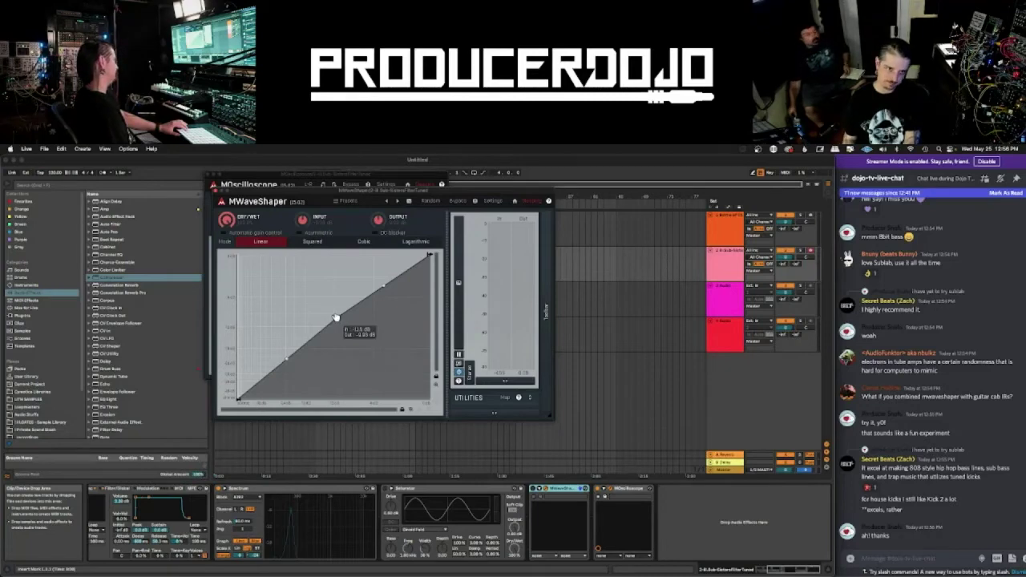
double_click(336, 317)
drag(333, 191, 579, 182)
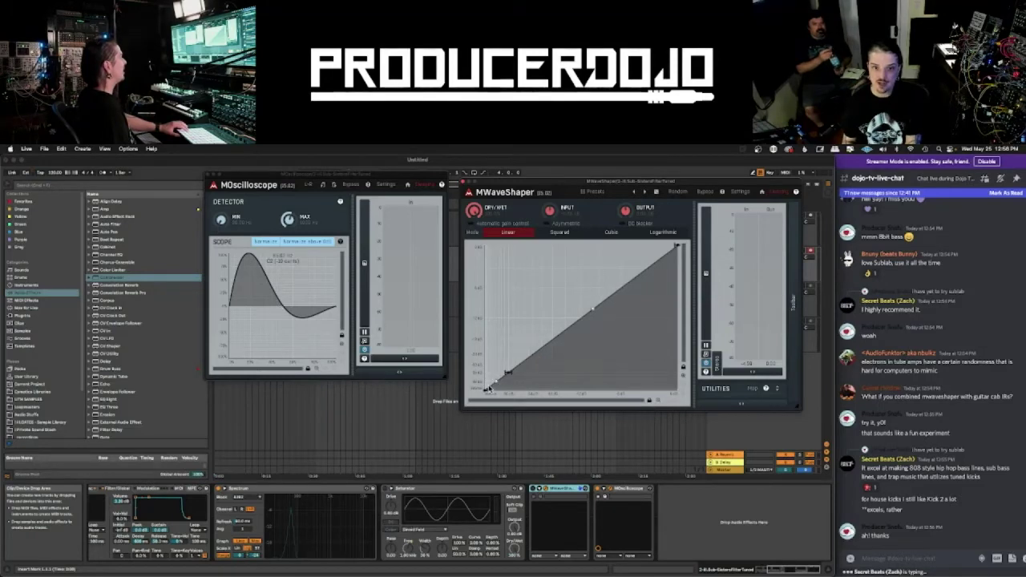
- Shape a tall narrow spike at the low end of MWaveShaper's curve and bow the main segment upward
mouse_move(489, 388)
mouse_down()
mouse_move(494, 366)
mouse_move(494, 378)
mouse_up()
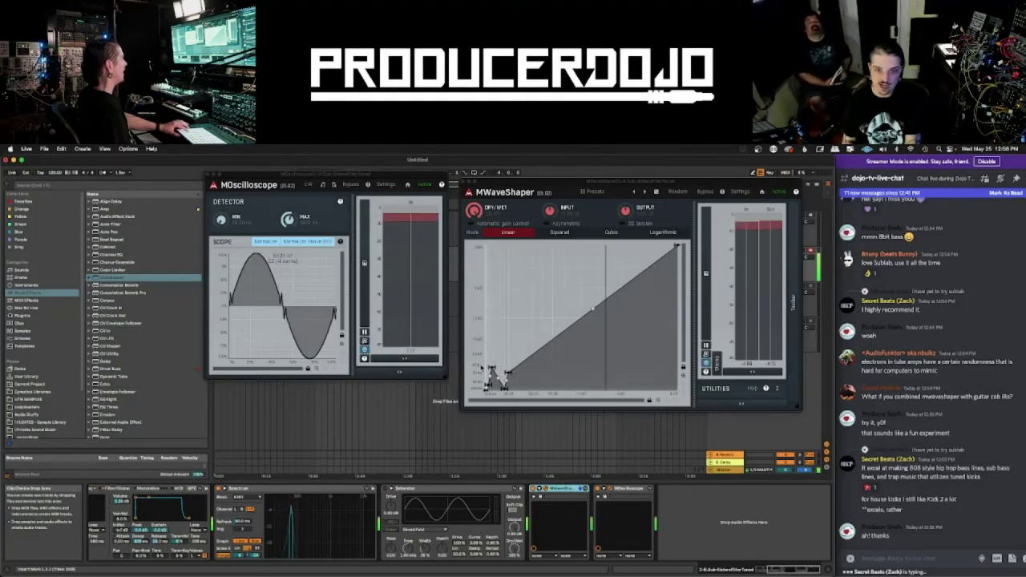
drag(491, 373, 495, 319)
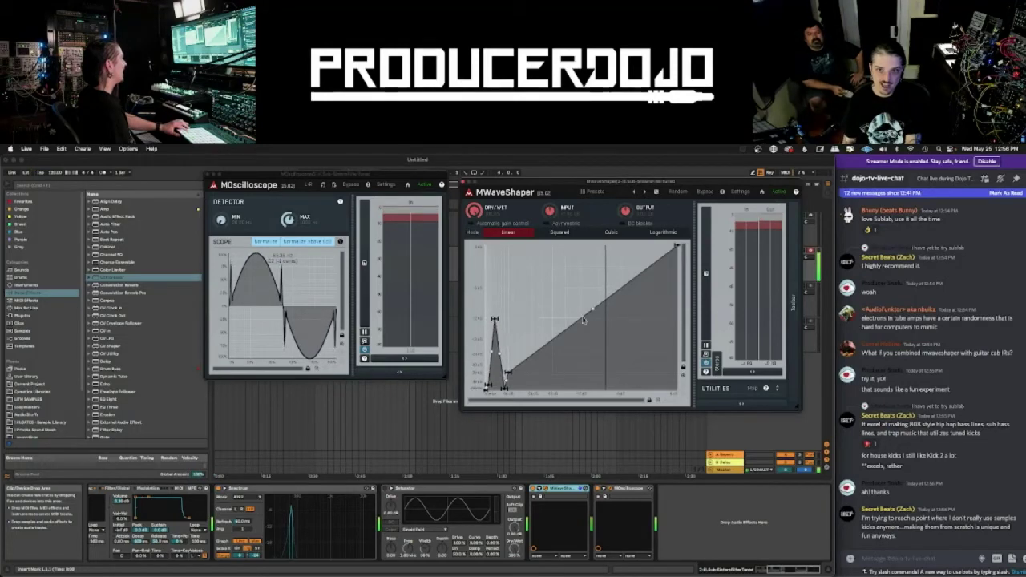
drag(593, 312, 594, 277)
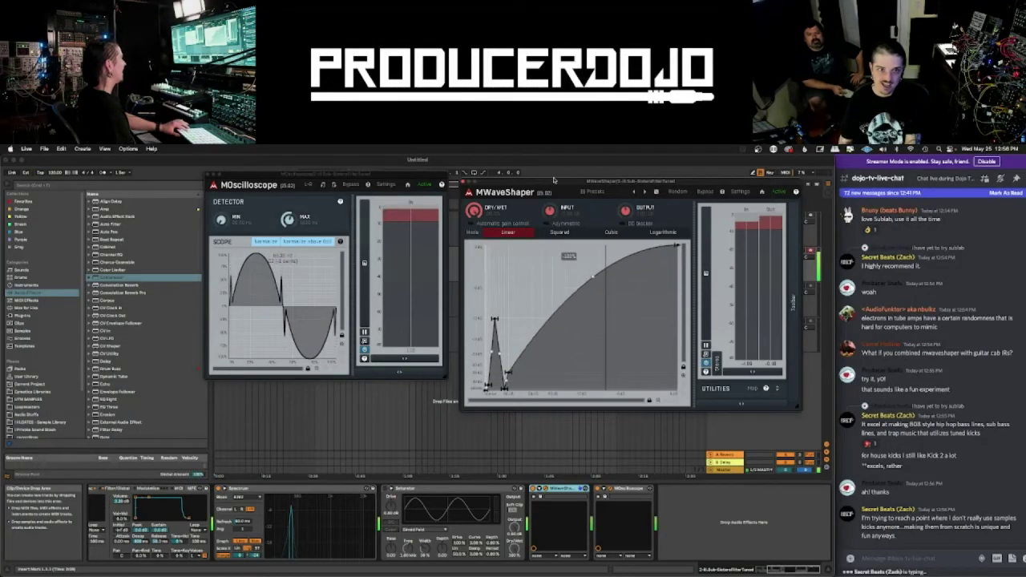
scroll(508, 379, up, 1)
scroll(522, 361, up, 3)
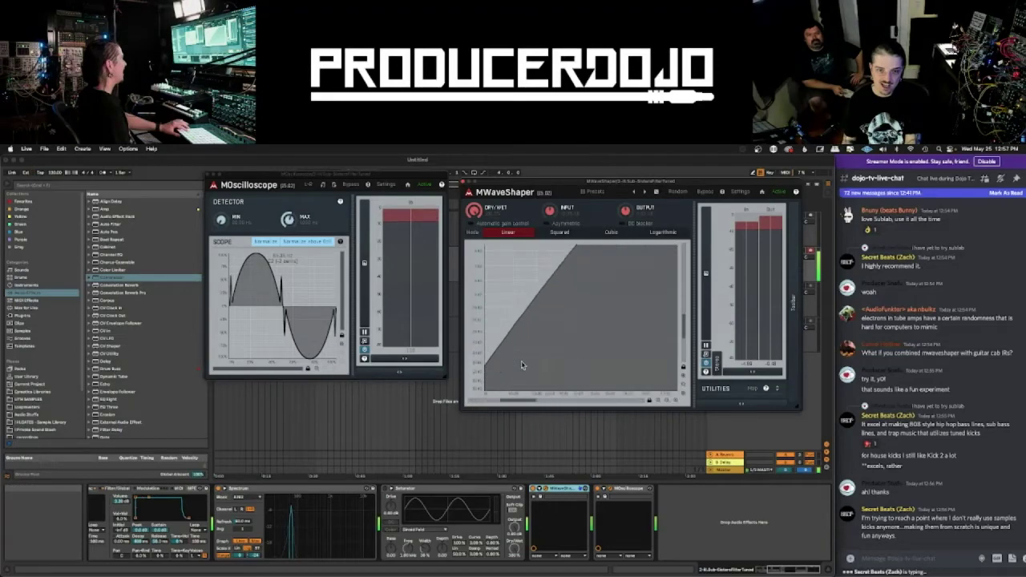
scroll(521, 361, down, 4)
- Reposition the low-end curve points to form a second, taller spike and a steep rise into the main segment
drag(508, 378, 521, 304)
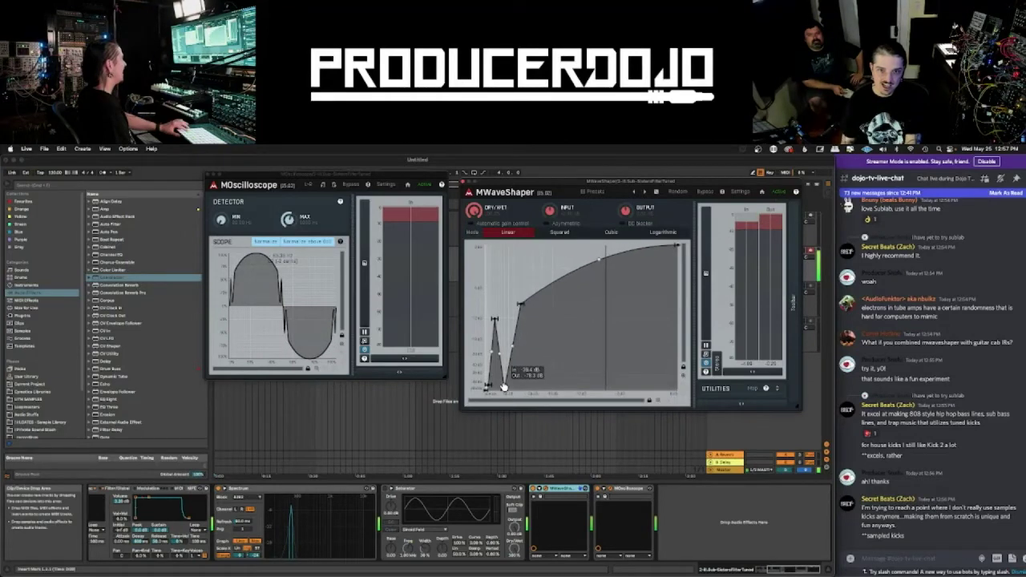
drag(504, 388, 524, 376)
drag(538, 305, 529, 274)
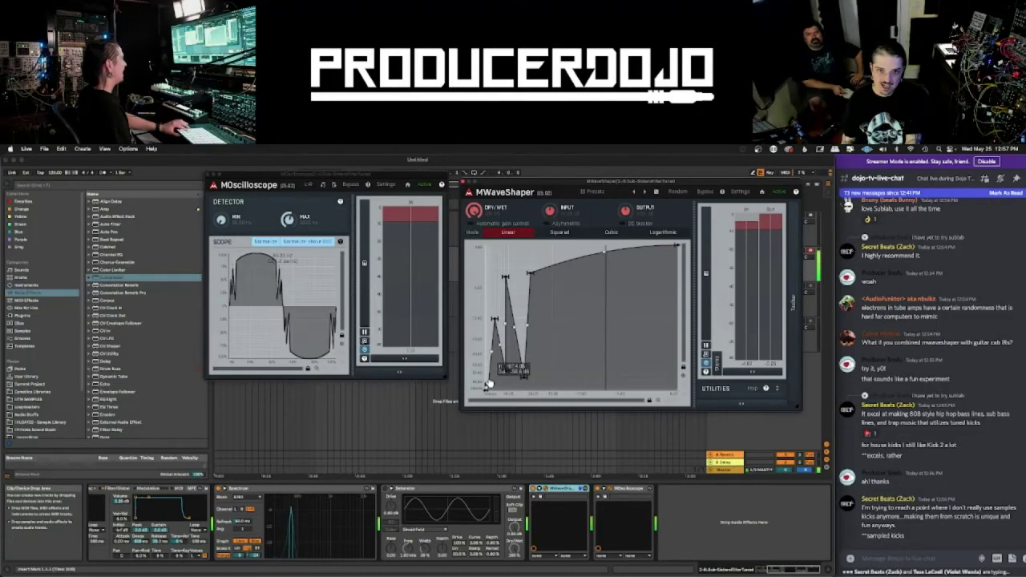
drag(486, 386, 488, 391)
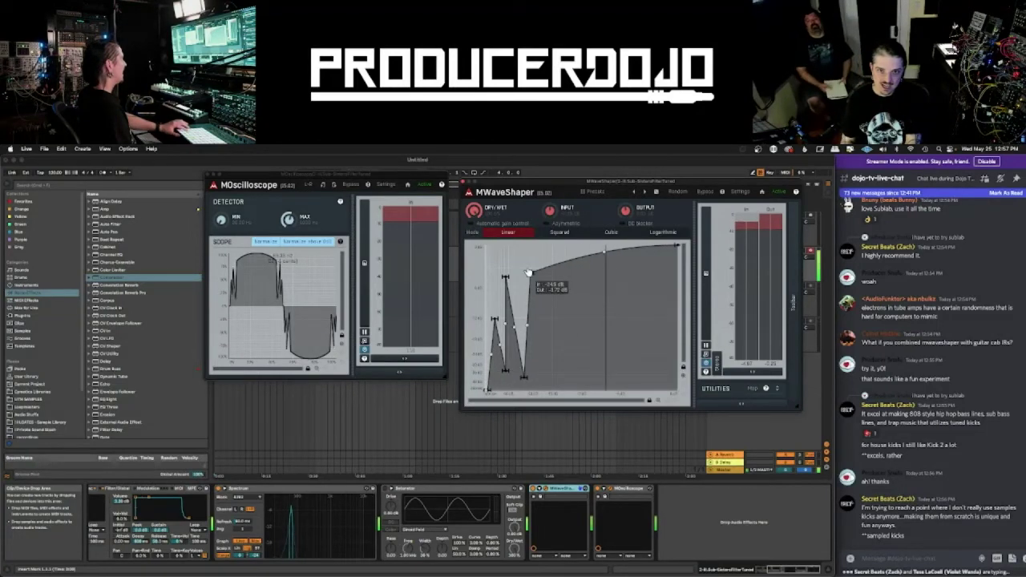
- In MWaveShaper's curve, deepen the dip, pull the second spike to full height and lower the knee of the main segment
drag(529, 275, 522, 269)
drag(523, 377, 498, 384)
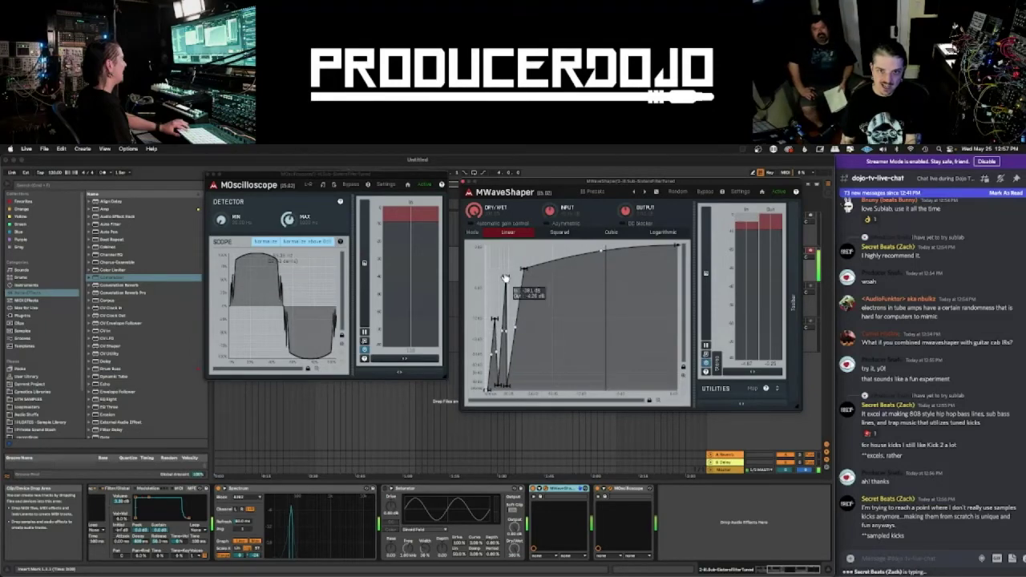
drag(504, 277, 484, 235)
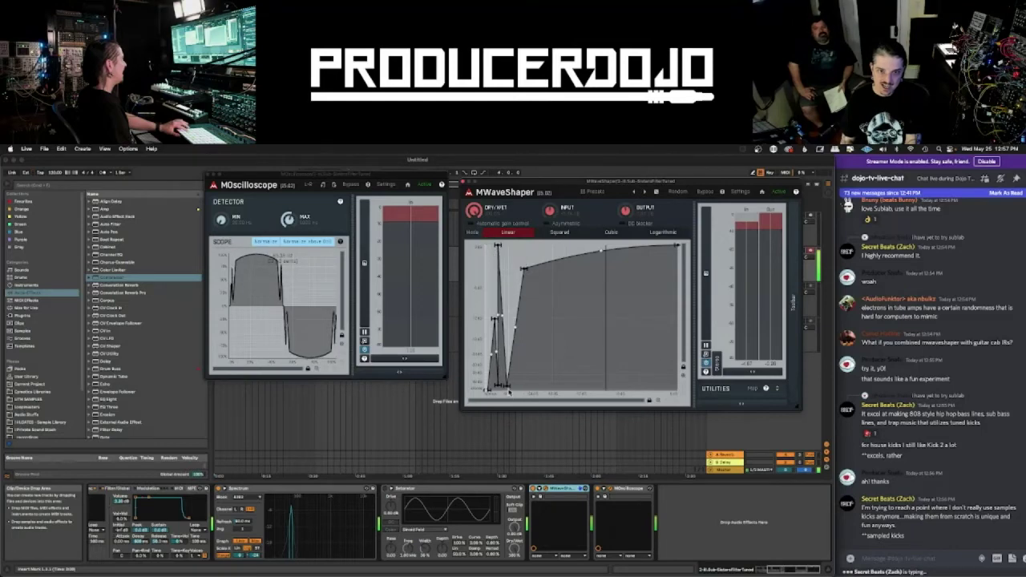
drag(508, 389, 503, 383)
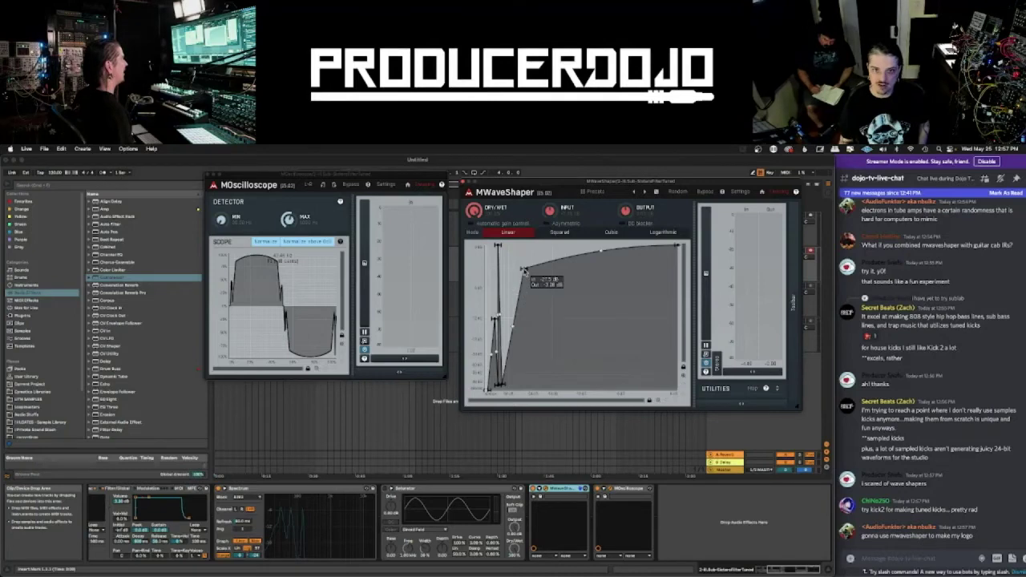
drag(523, 269, 516, 294)
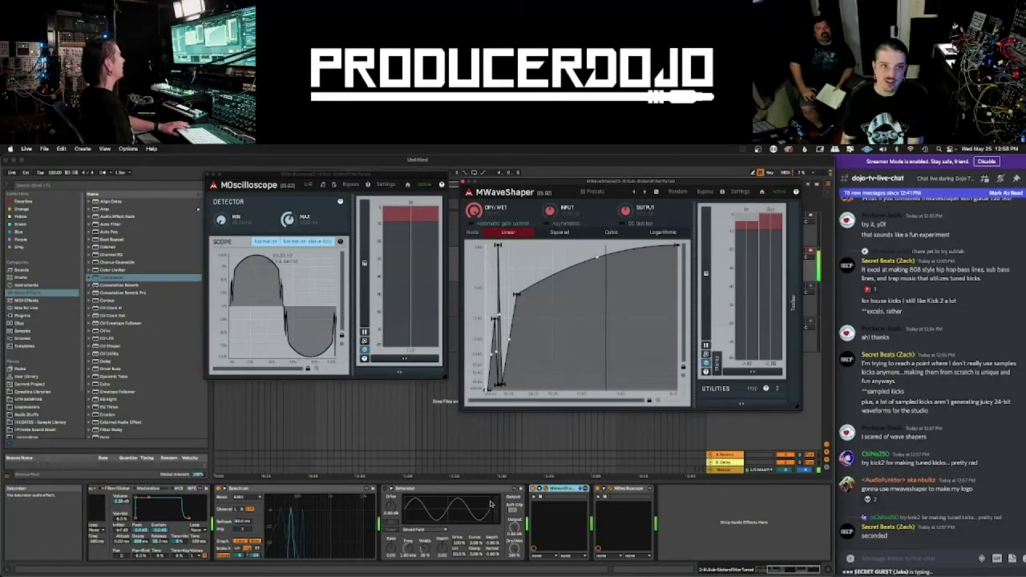
- Lower the Sampler's global volume, modulate its volume with LFO 1 and raise that LFO's frequency
scroll(317, 548, left, 2)
scroll(317, 548, left, 6)
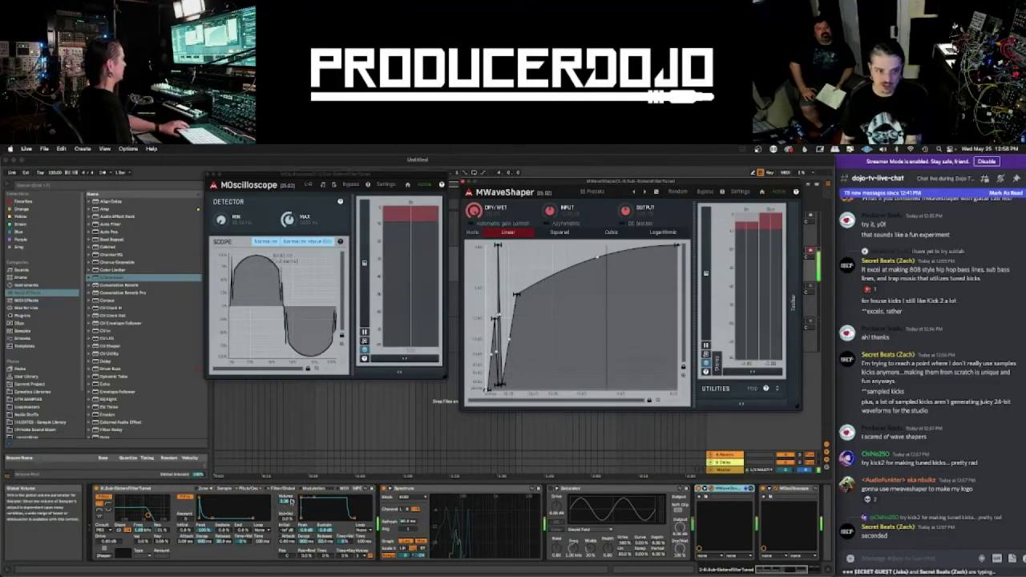
mouse_move(292, 502)
mouse_down()
mouse_move(292, 484)
mouse_move(292, 513)
mouse_move(292, 461)
mouse_move(291, 510)
mouse_move(292, 465)
mouse_move(289, 501)
mouse_up()
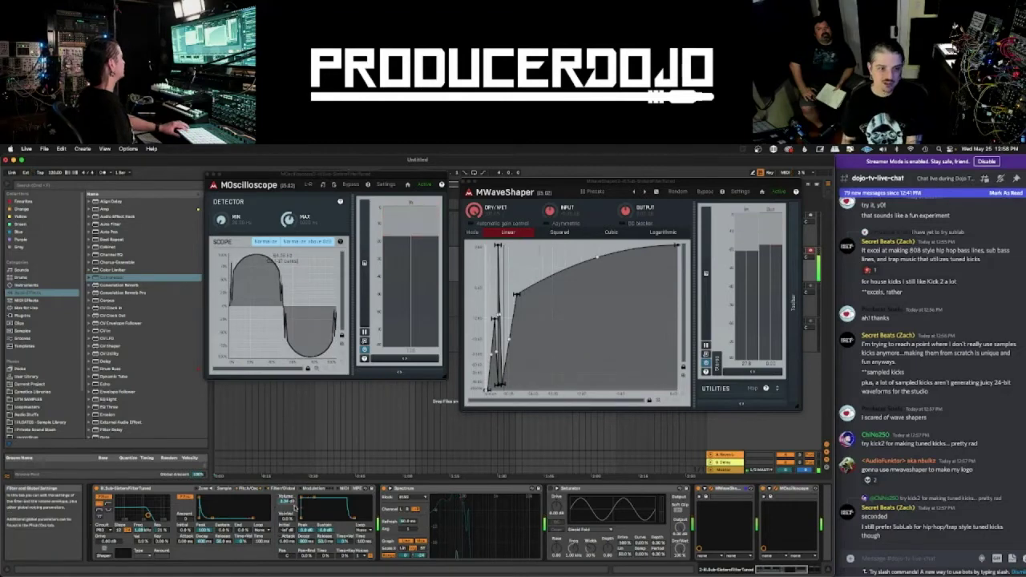
click(311, 489)
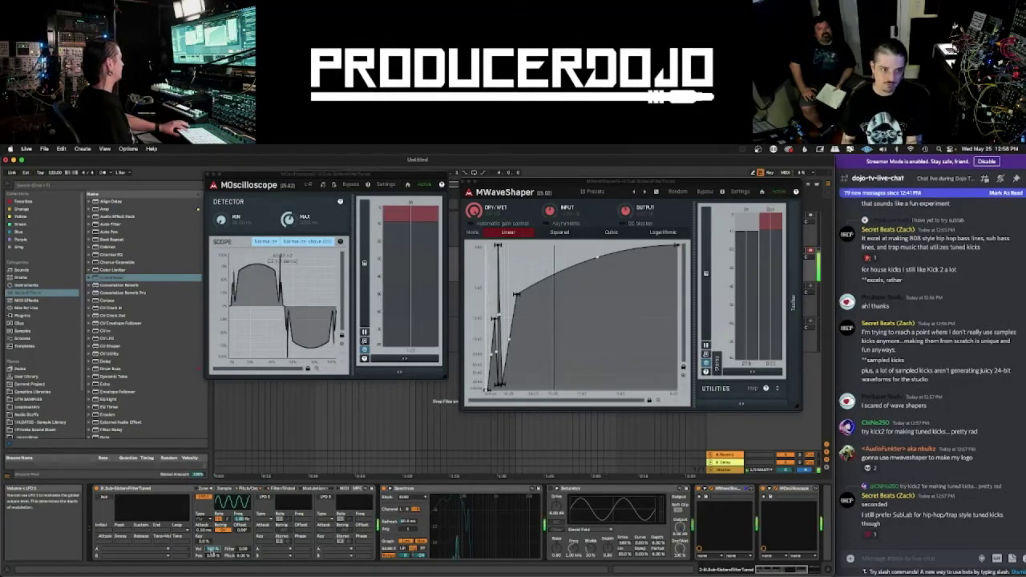
drag(247, 519, 247, 501)
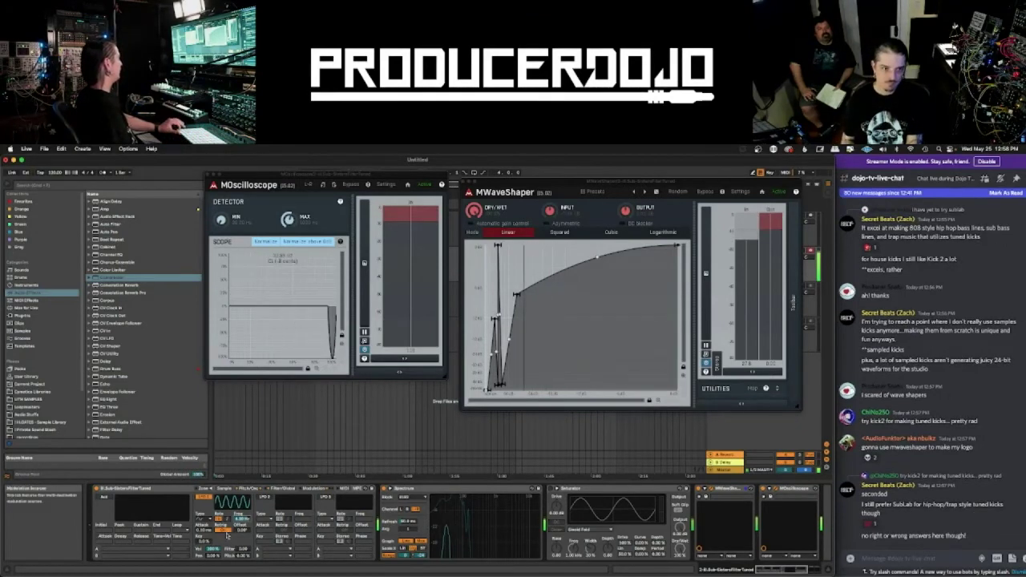
scroll(343, 520, right, 1)
scroll(344, 519, right, 1)
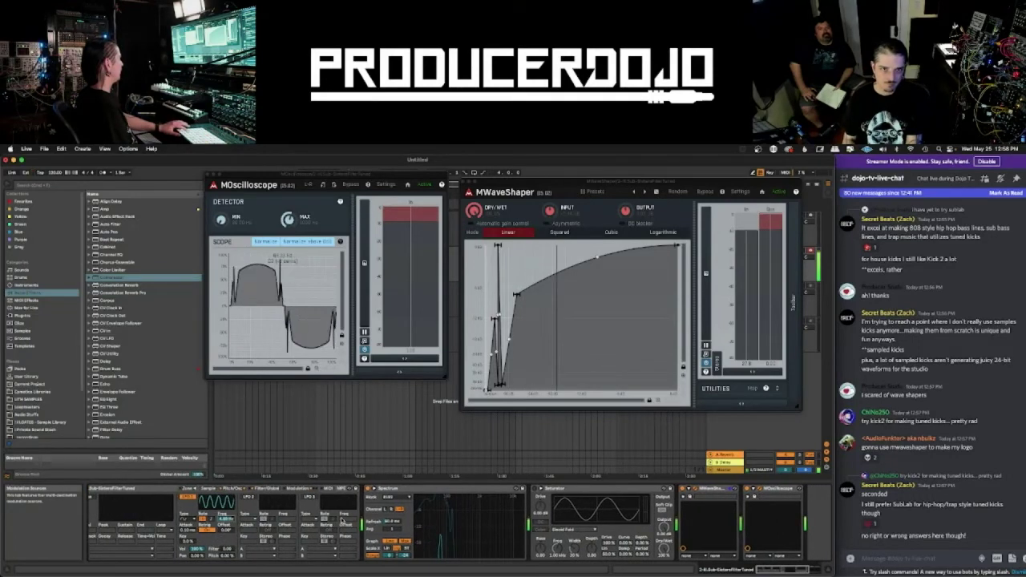
- Lower the second spike and raise the knee point of MWaveShaper's curve, and turn up its input gain
drag(499, 245, 517, 270)
drag(568, 212, 568, 197)
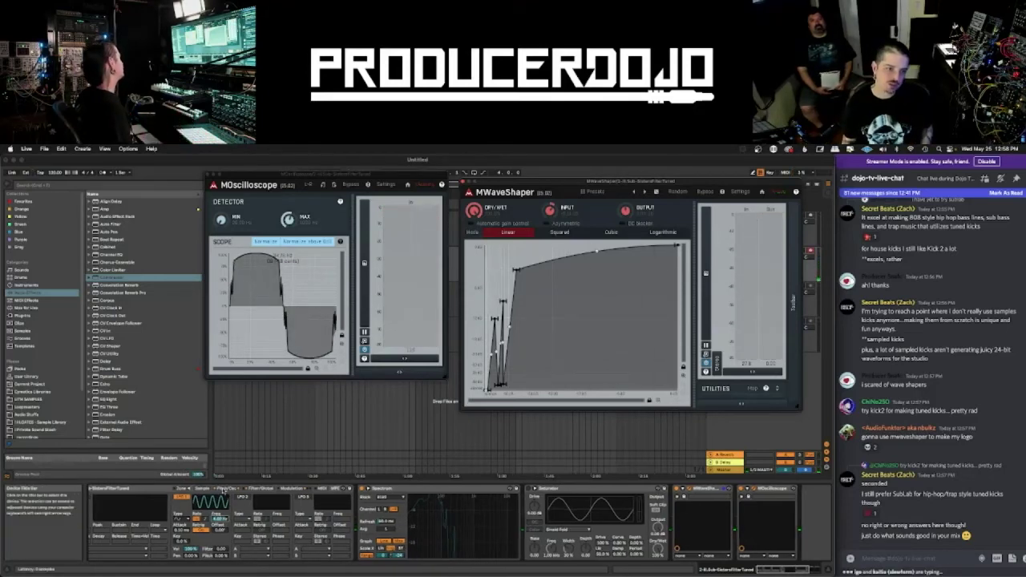
- Return the Sampler to its filter and global settings and close the MWaveShaper and MOscilloscope windows
click(268, 491)
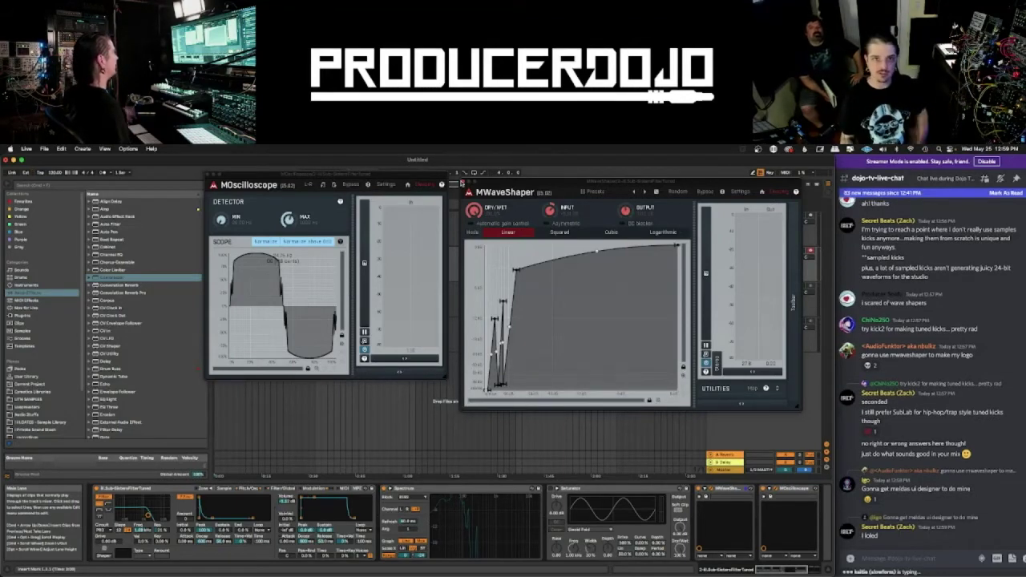
click(462, 182)
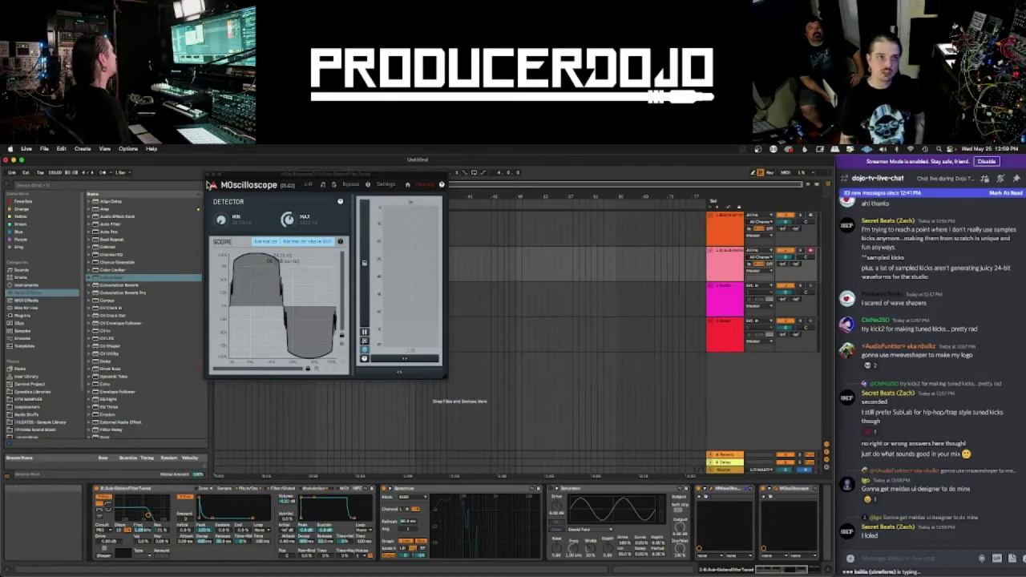
click(207, 174)
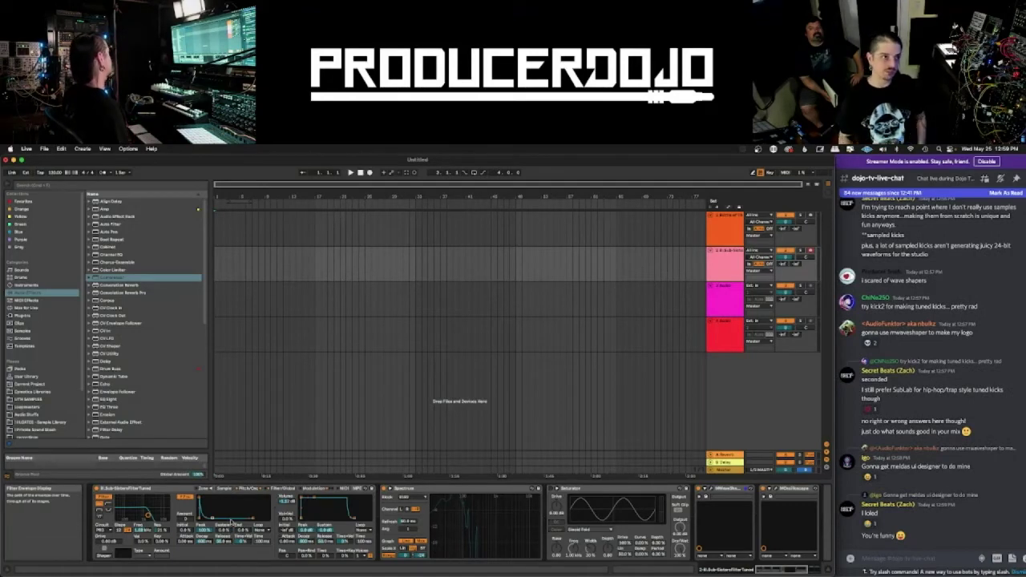
- Search the audio effects in the browser for a rack device
click(21, 185)
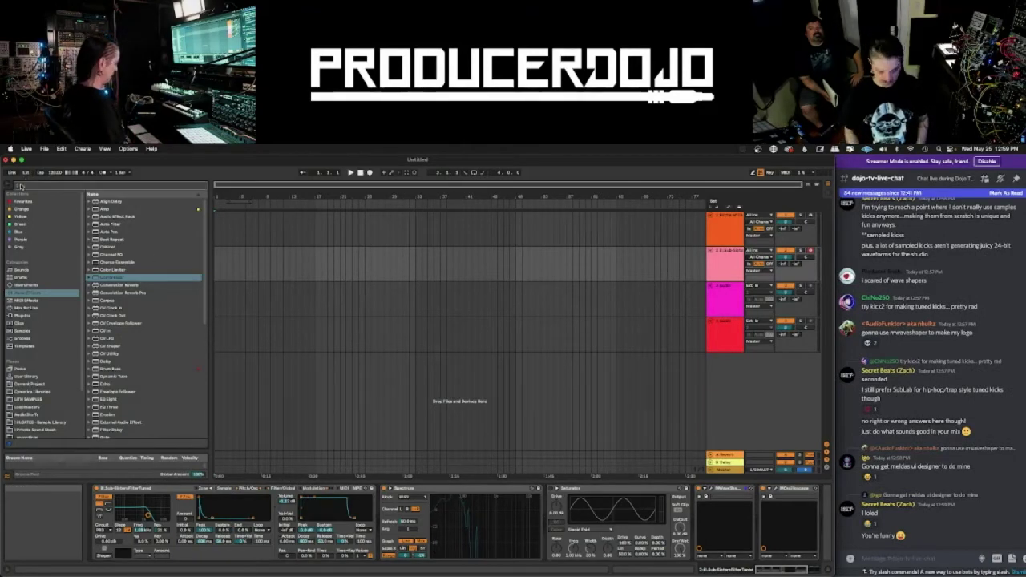
text(rack)
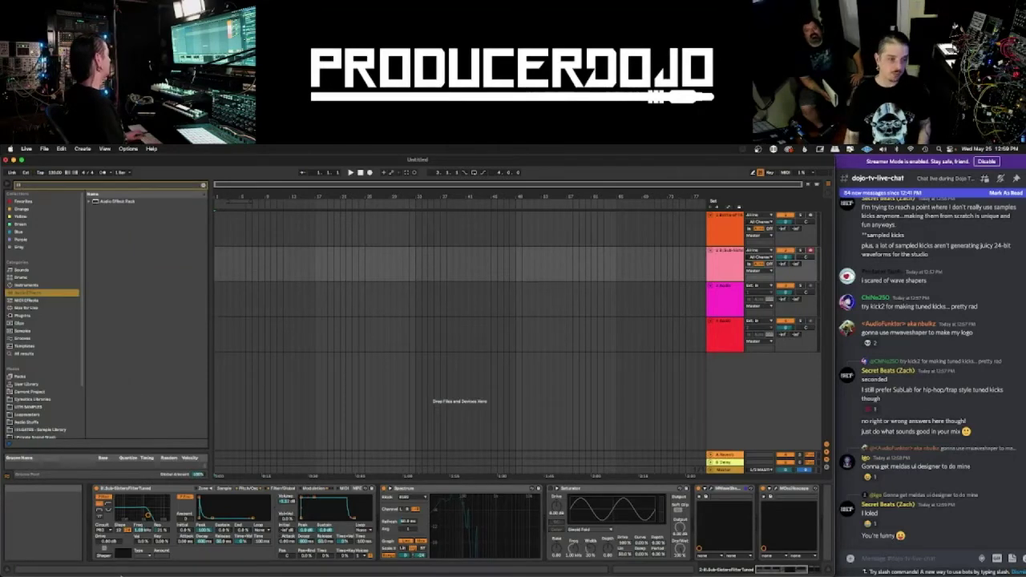
- Switch to Finder, search This Mac for badbitchesbeat and open the BadBitchesBeat Project folder
mouse_move(121, 574)
click(21, 565)
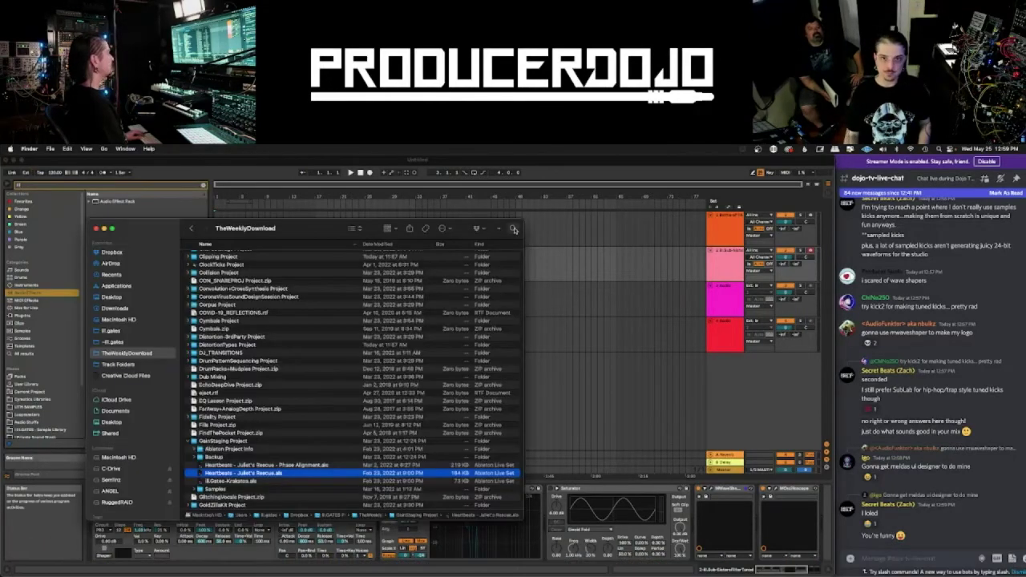
click(513, 229)
text(cku)
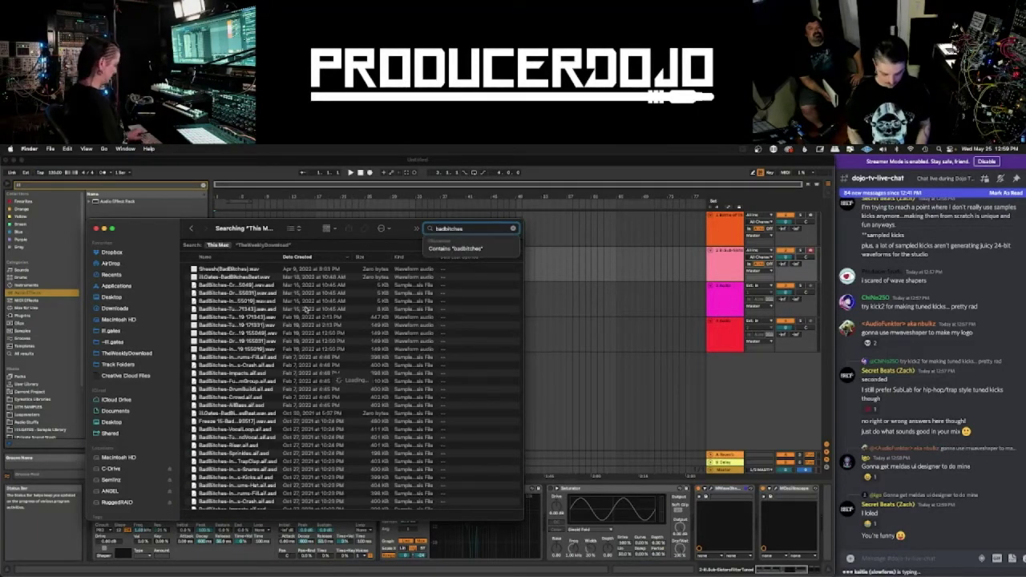
text(beat)
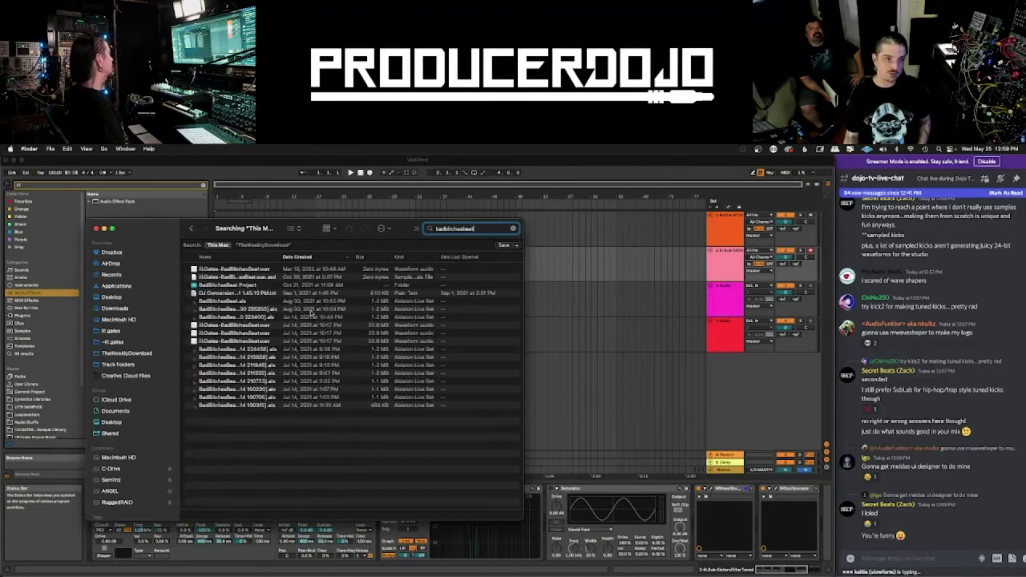
click(295, 284)
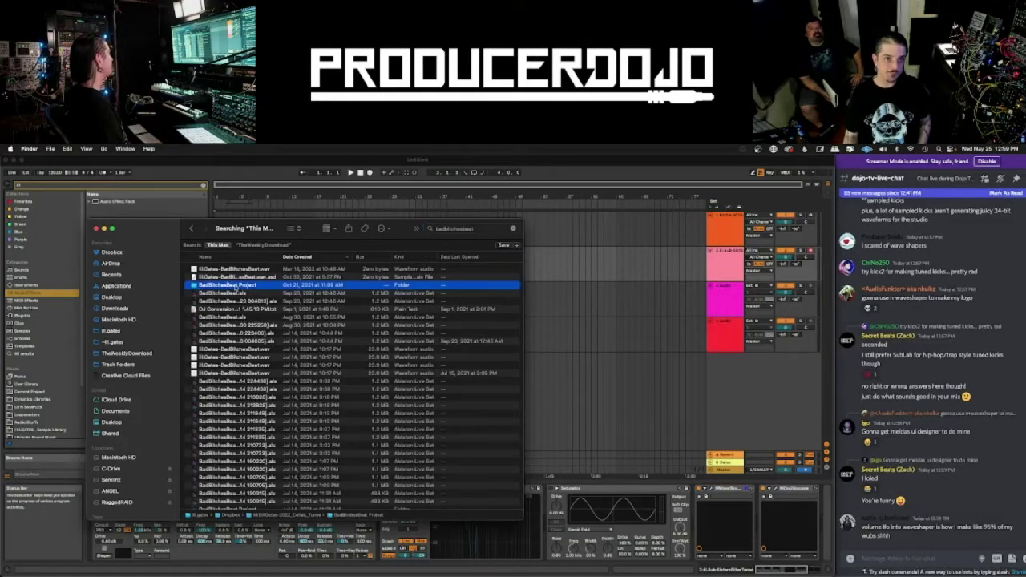
double_click(230, 286)
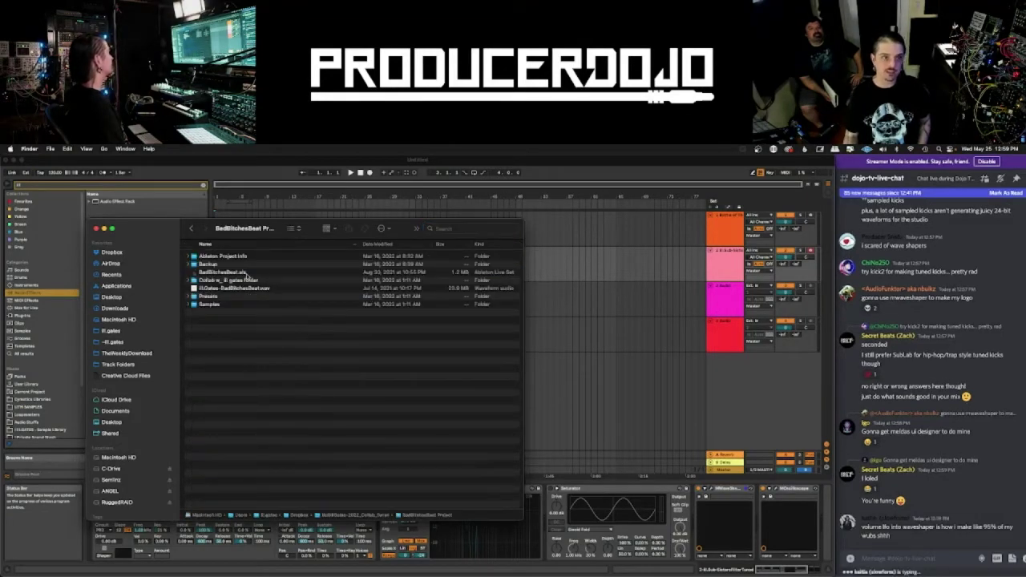
- Open BadBitchesBeat.als in Live without saving the untitled set and dismiss the plug-in notice
double_click(246, 272)
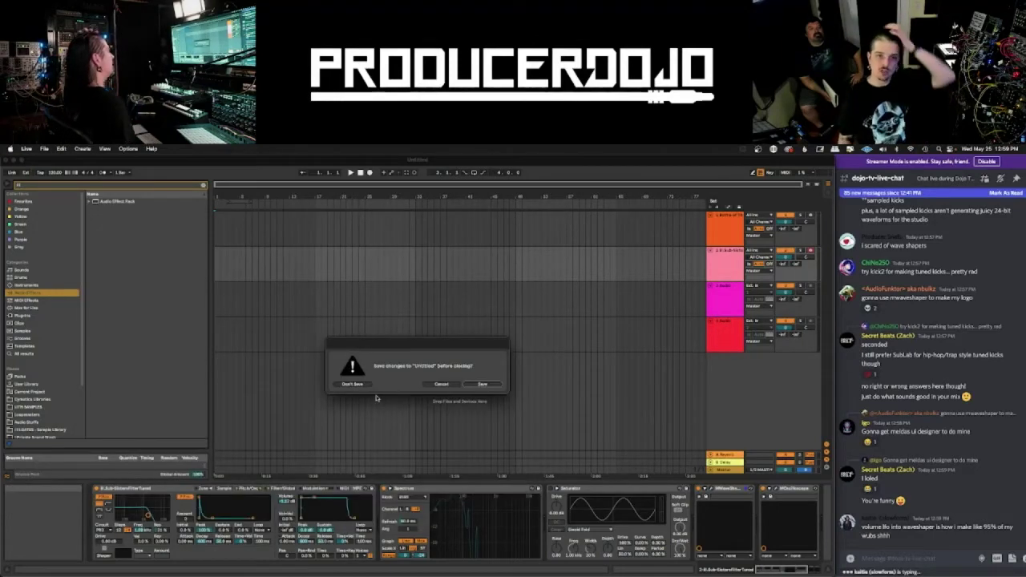
click(365, 386)
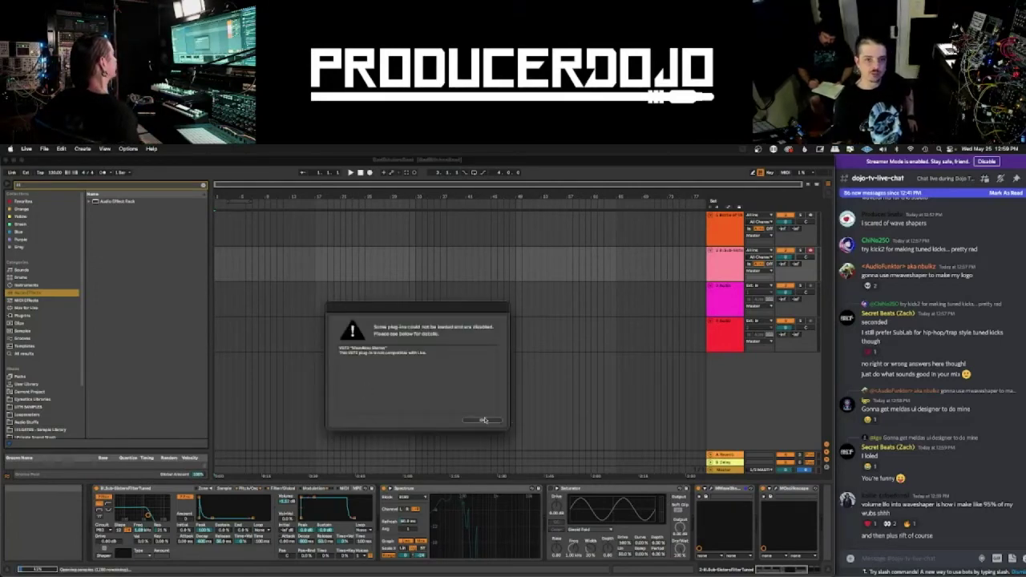
click(482, 421)
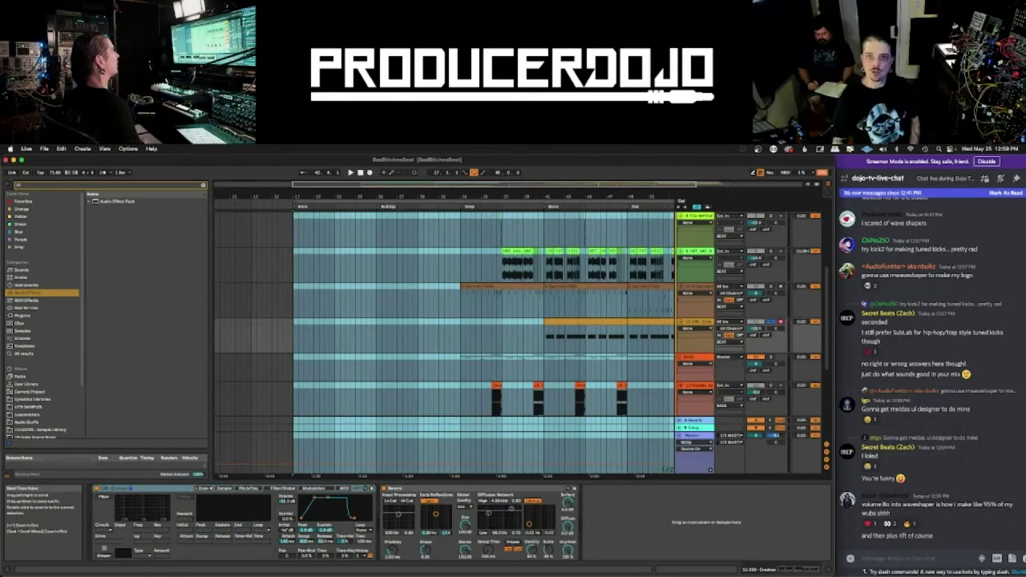
- Look through the devices on the crash, drum tops and neighbouring tracks in the arrangement
drag(553, 197, 521, 172)
click(694, 323)
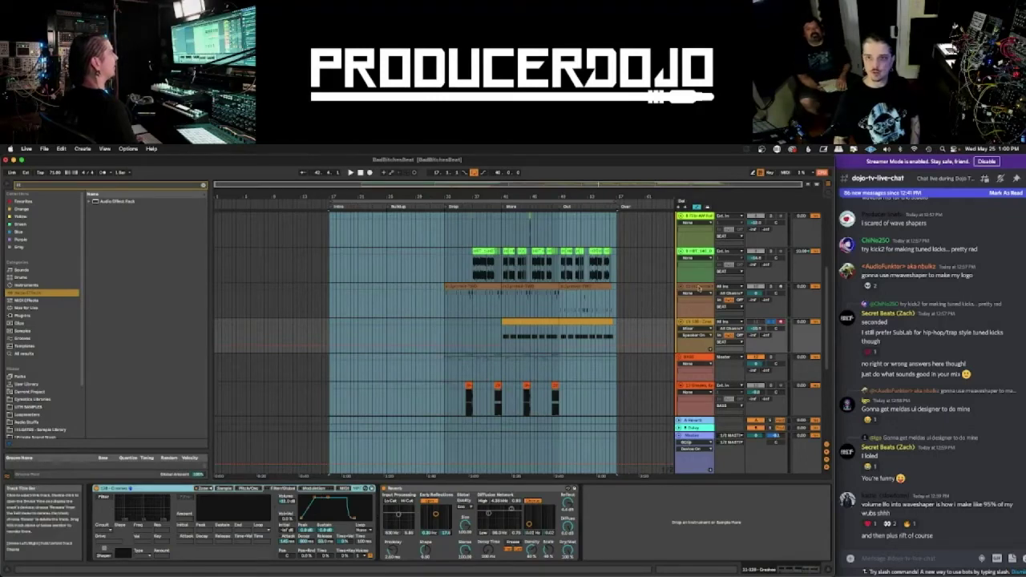
click(695, 287)
click(705, 253)
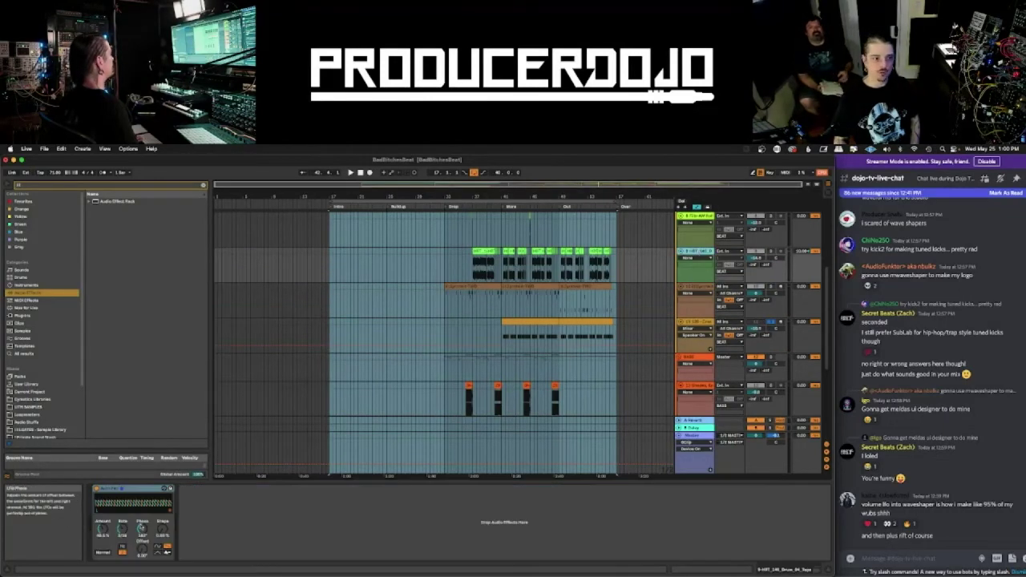
click(701, 387)
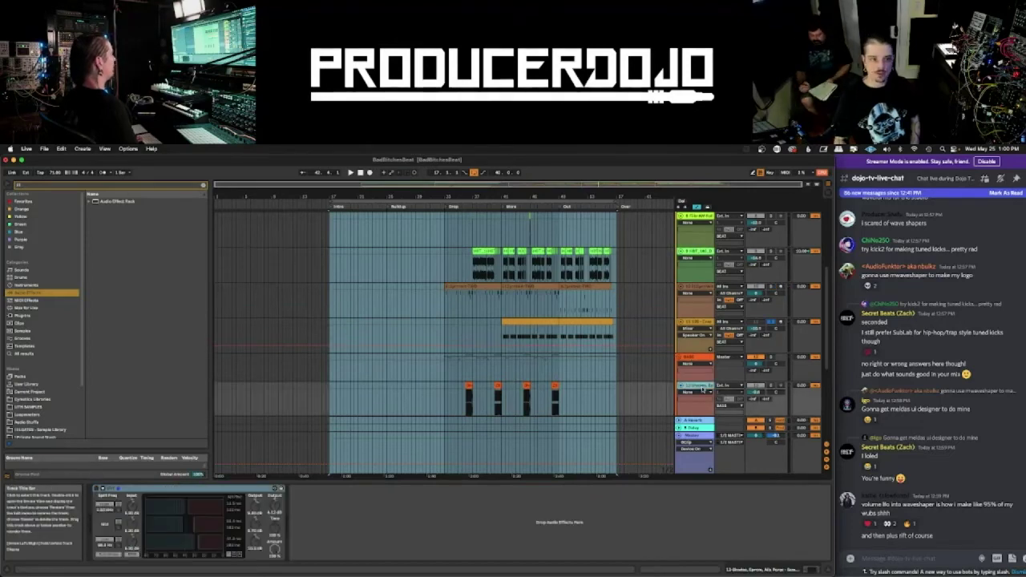
- Inspect the 808 bass track's sampler rack and shrink its chain list to make room for the arrangement
scroll(704, 389, down, 3)
scroll(703, 389, down, 1)
click(697, 325)
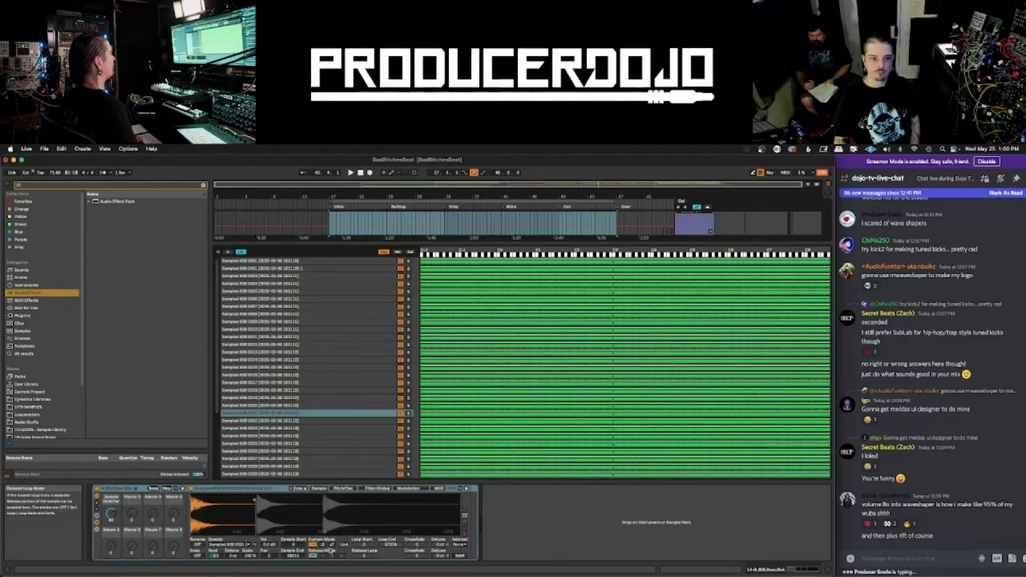
drag(703, 245, 703, 433)
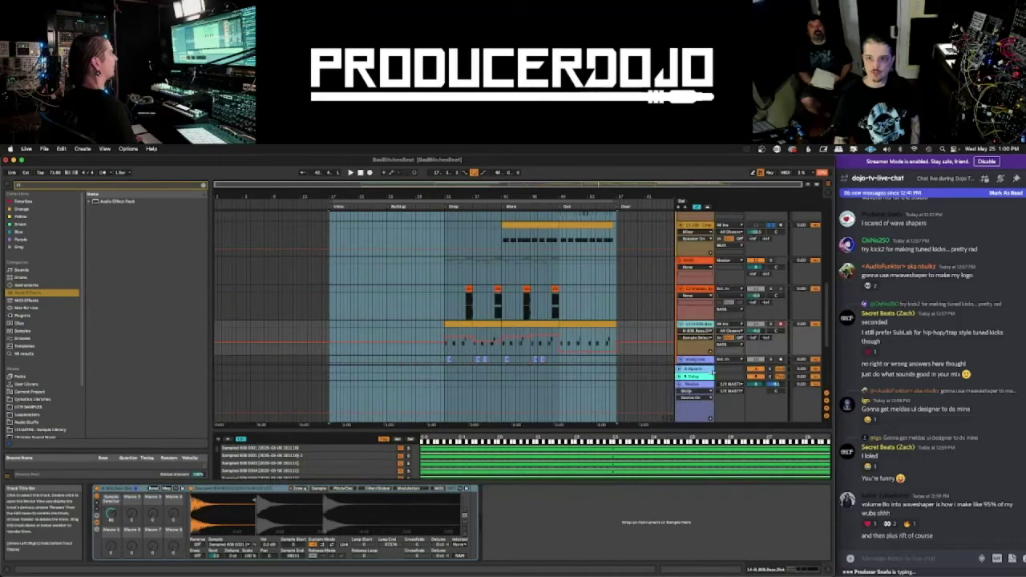
- Inspect the devices on the remaining tracks below the 808 bass, down to the crowd track
scroll(704, 354, down, 1)
scroll(704, 355, down, 1)
click(693, 333)
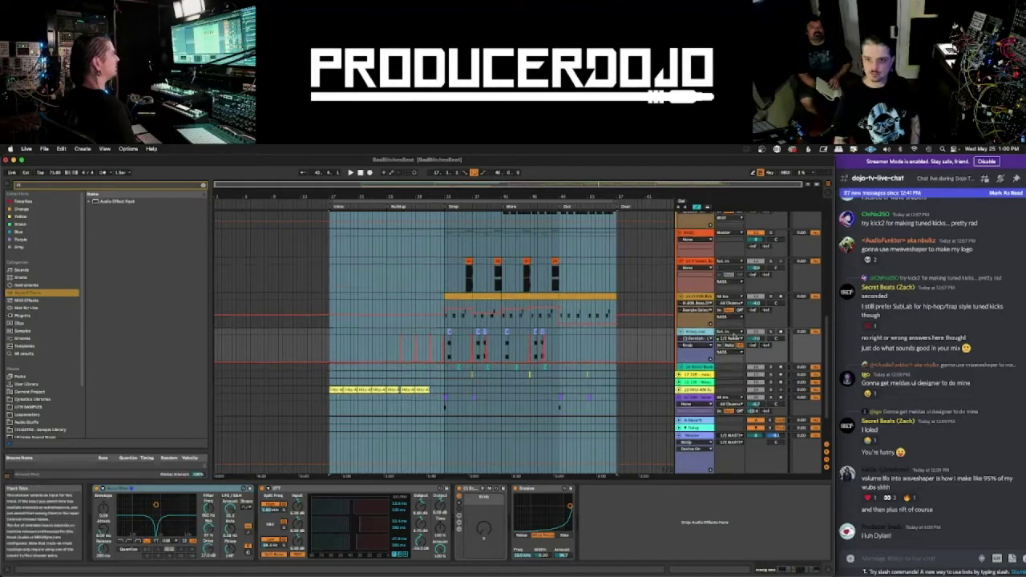
scroll(708, 321, down, 3)
click(694, 329)
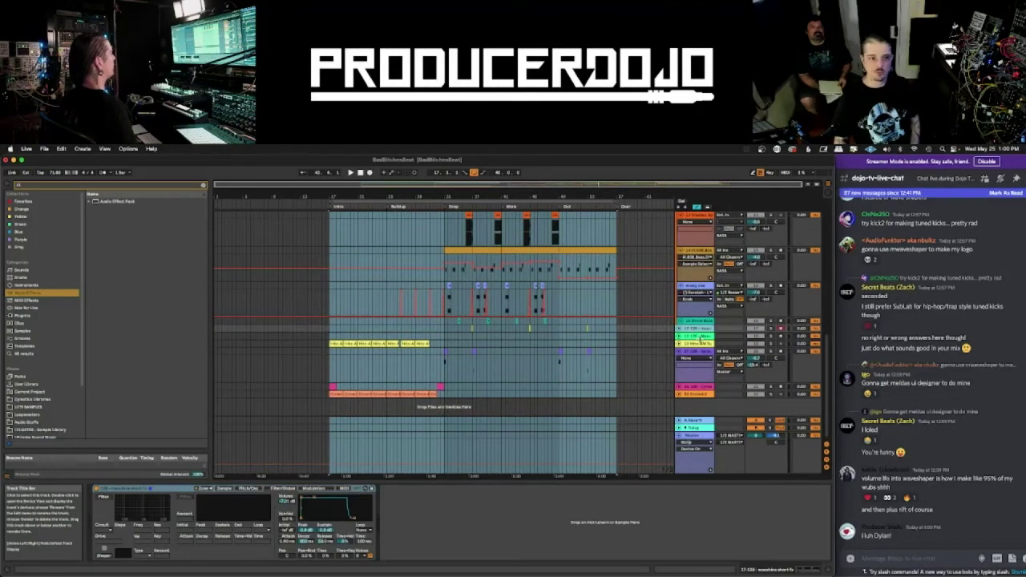
click(704, 337)
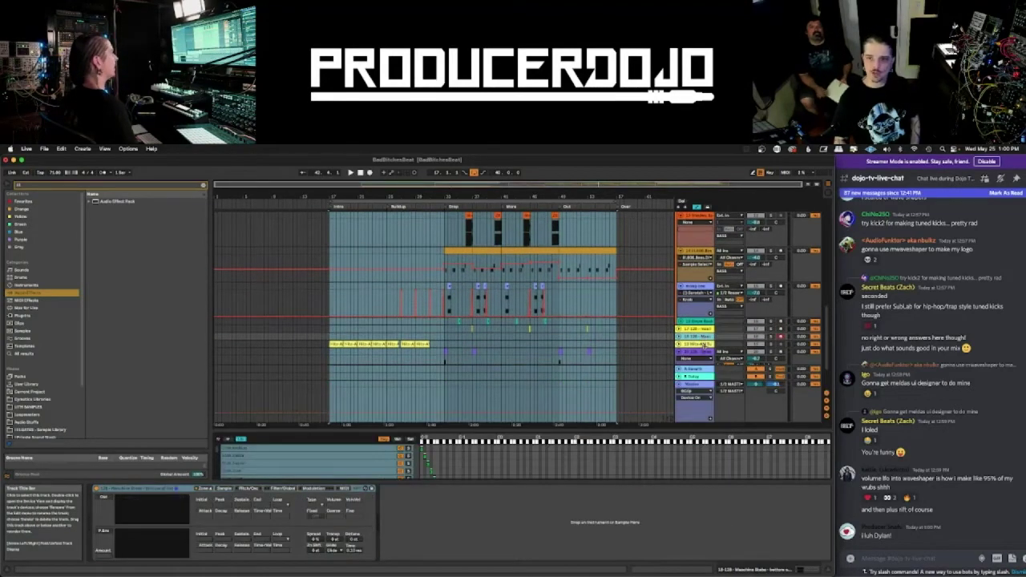
click(705, 345)
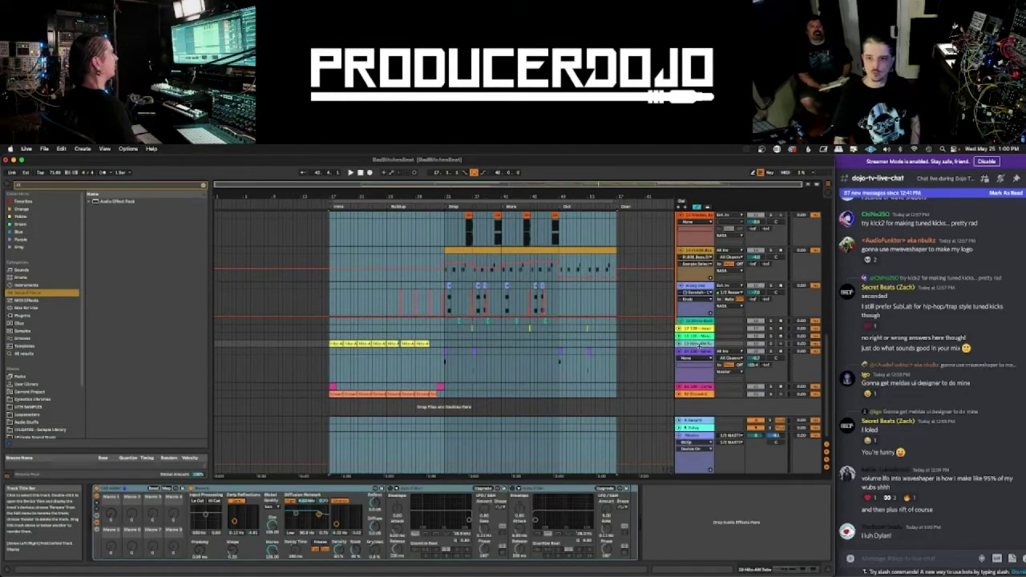
click(696, 387)
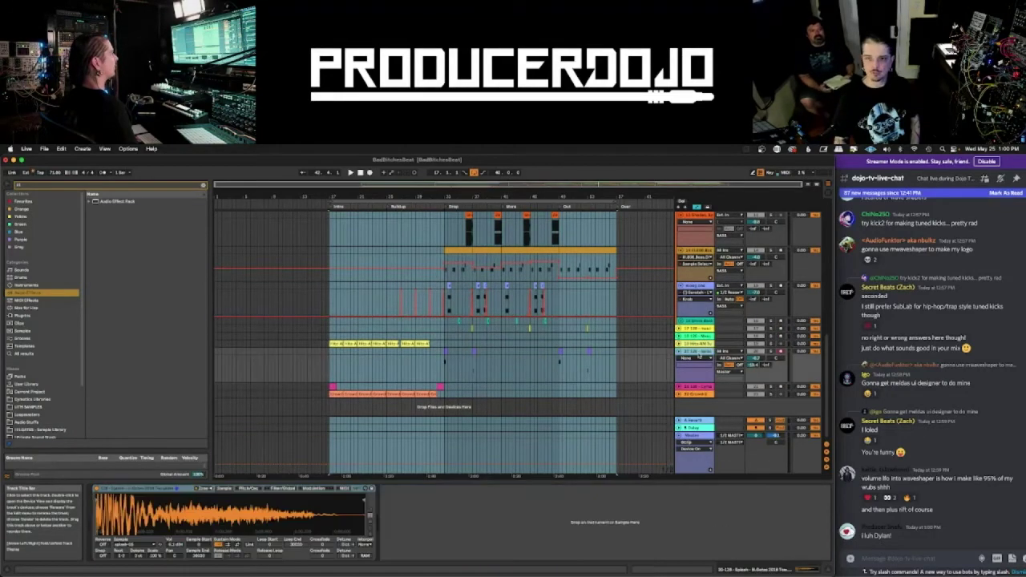
click(701, 391)
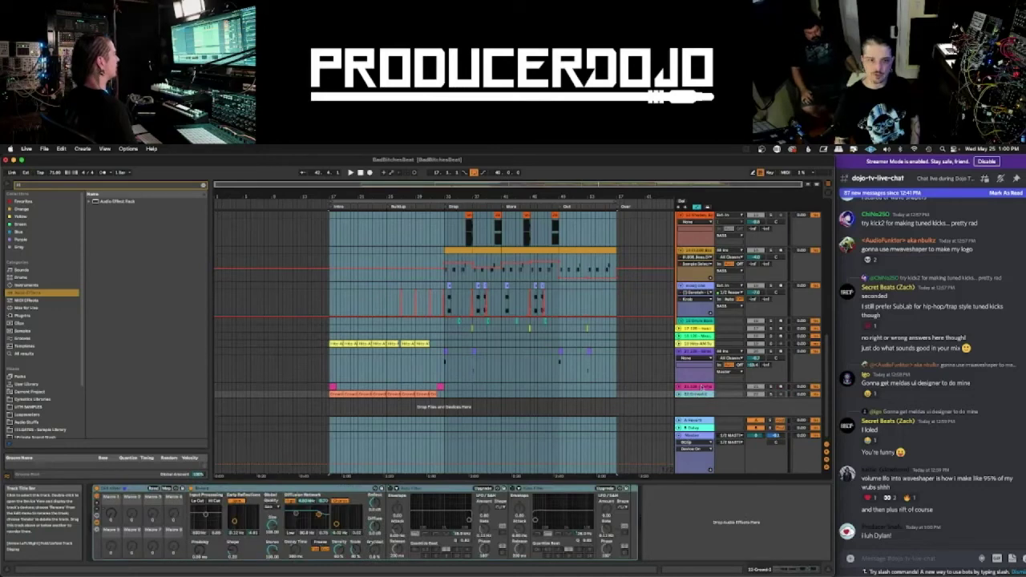
scroll(672, 343, up, 5)
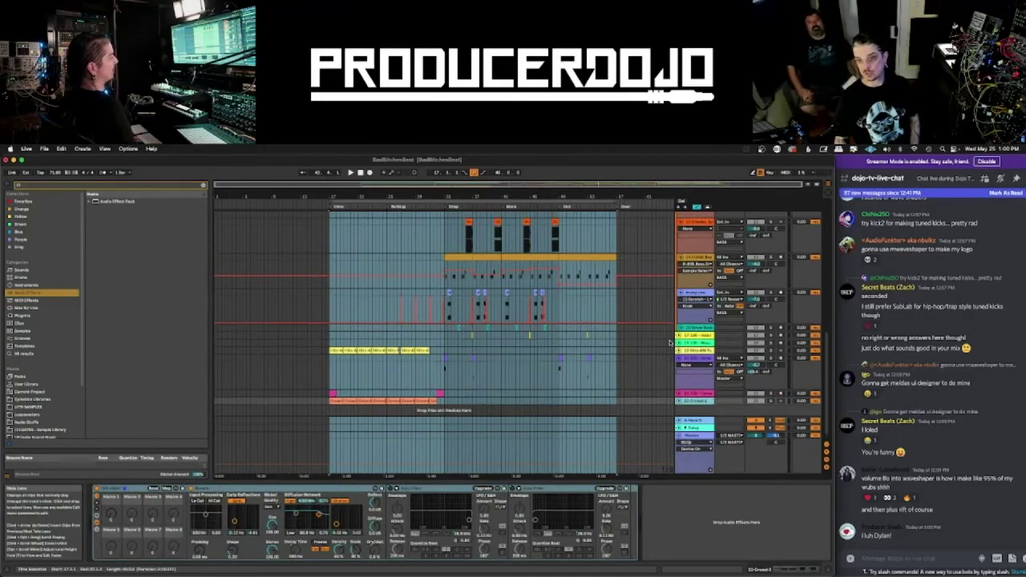
- Fold the BEAT group and look through the devices on the tracks above it in the arrangement
scroll(672, 342, up, 5)
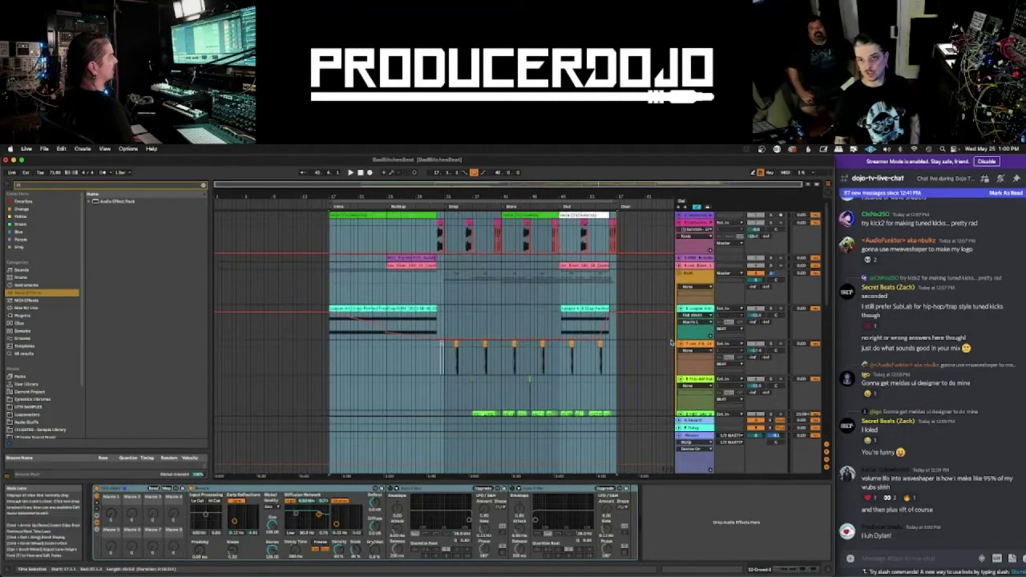
click(680, 274)
click(690, 266)
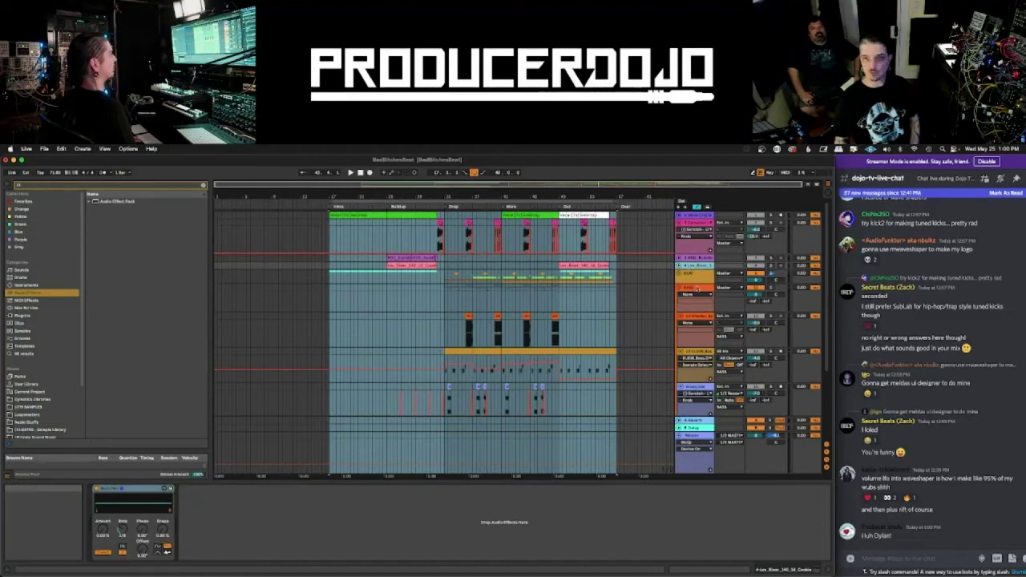
click(698, 258)
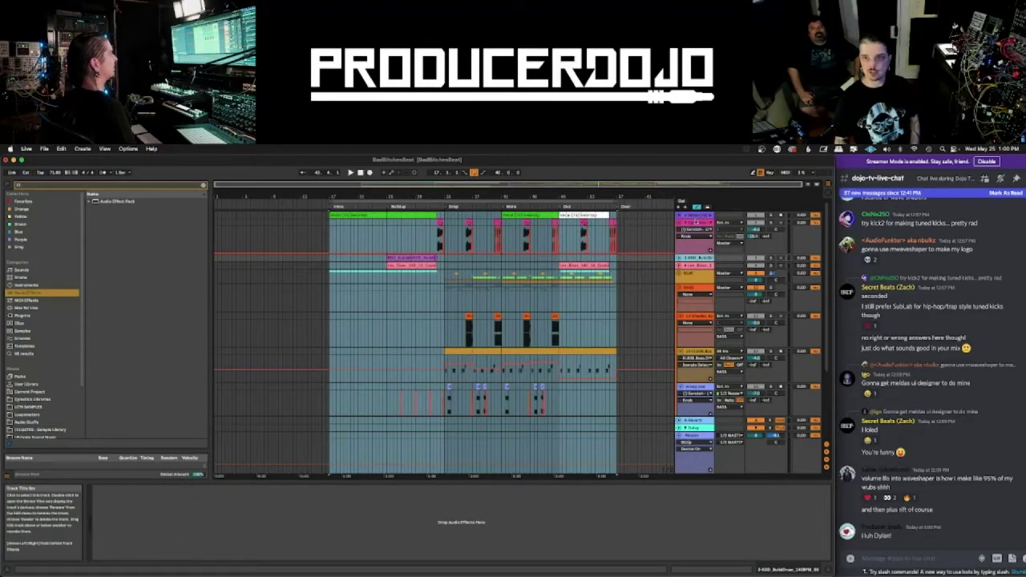
click(697, 223)
click(697, 215)
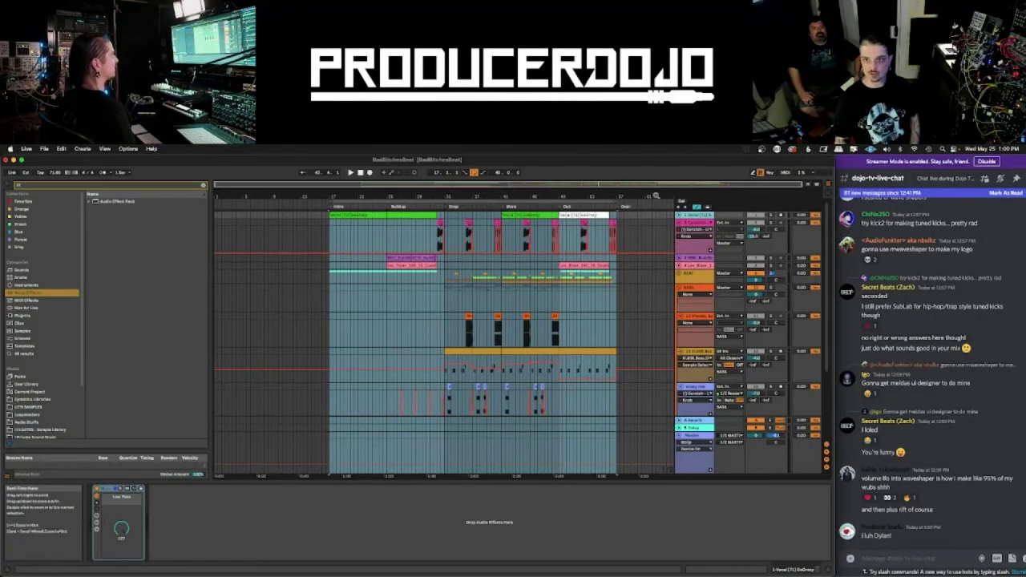
- Fold the BASS group and inspect the device chains on the BEAT group and the master track
click(680, 288)
click(688, 274)
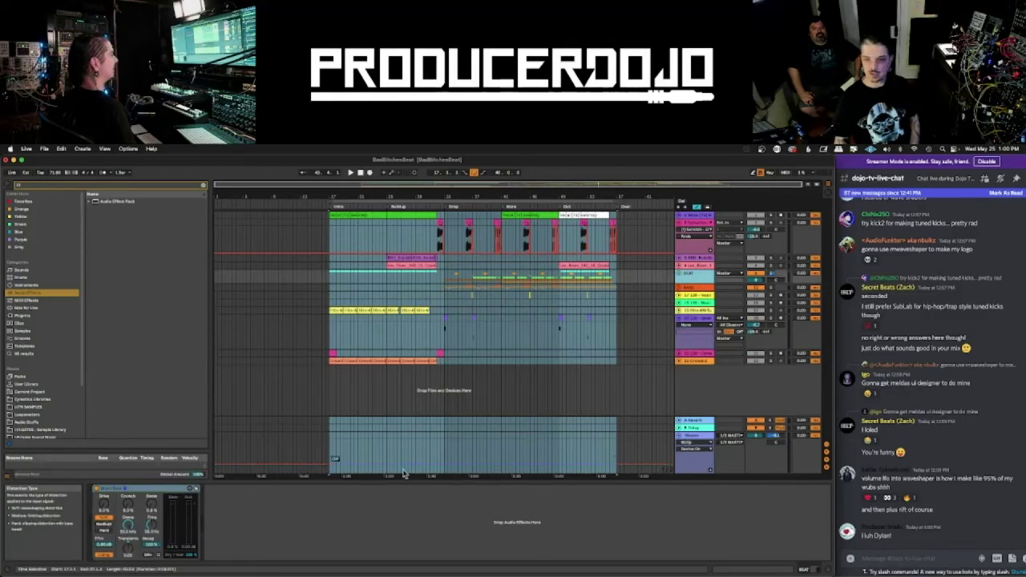
click(700, 437)
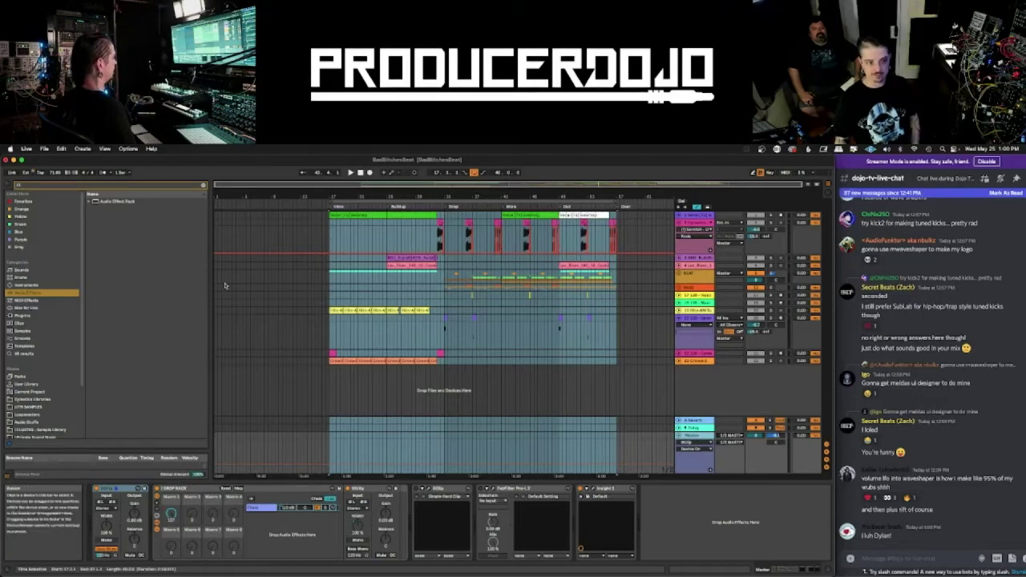
- Play the arrangement from the buildup into the drop and slightly lower the gain of the master's FabFilter Pro-L 2 limiter
click(329, 230)
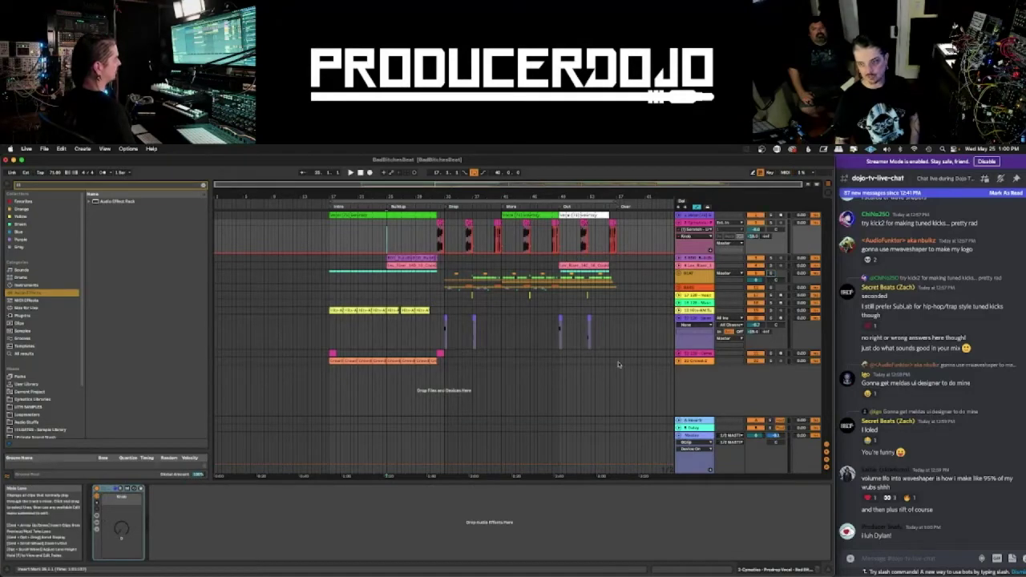
key(space)
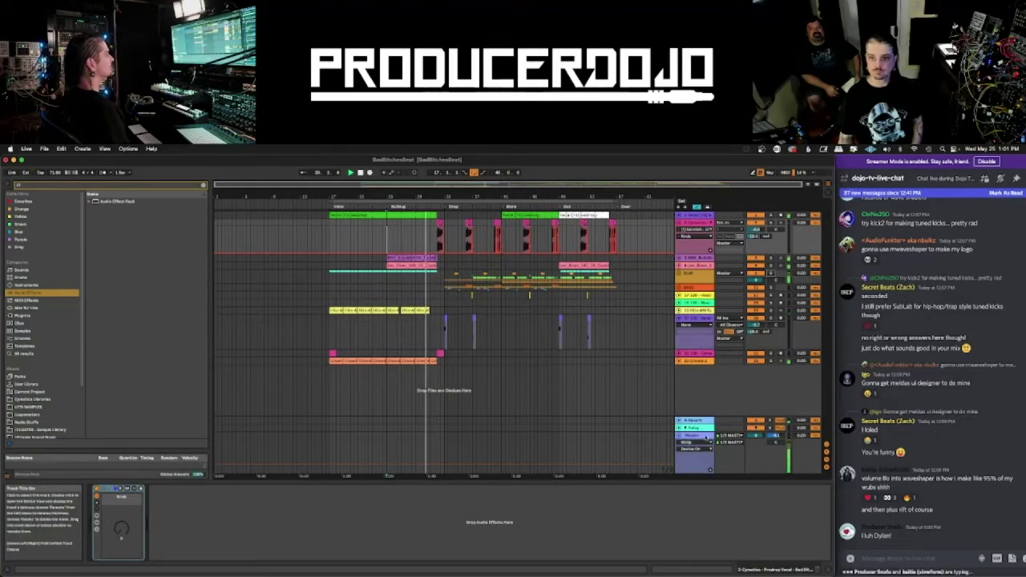
click(705, 436)
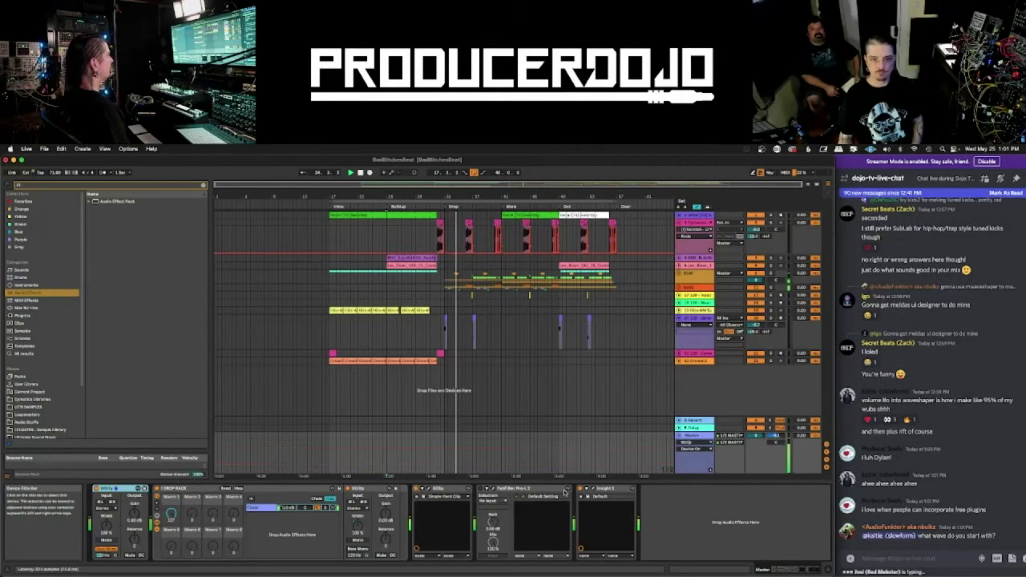
click(495, 492)
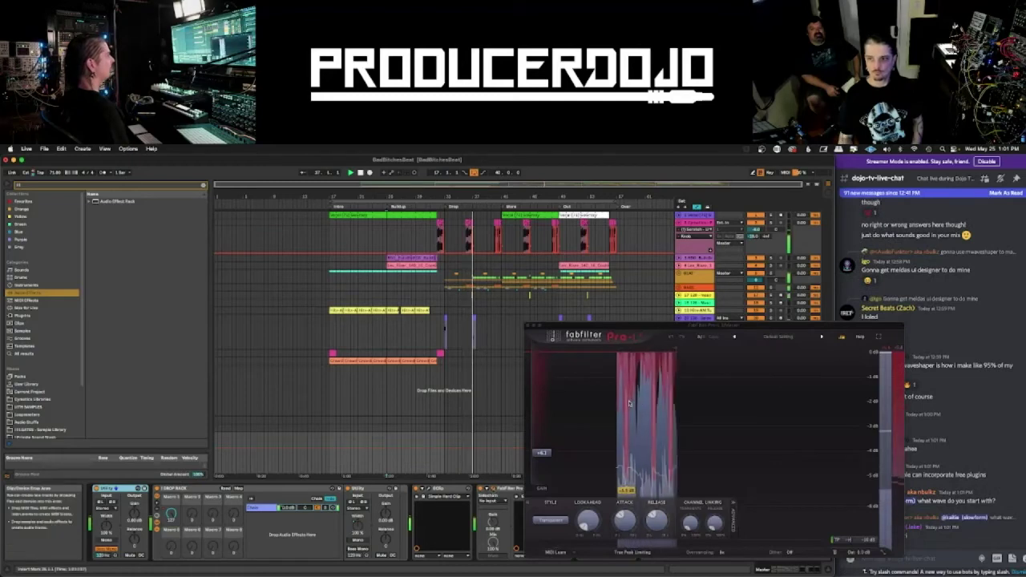
drag(542, 453, 542, 455)
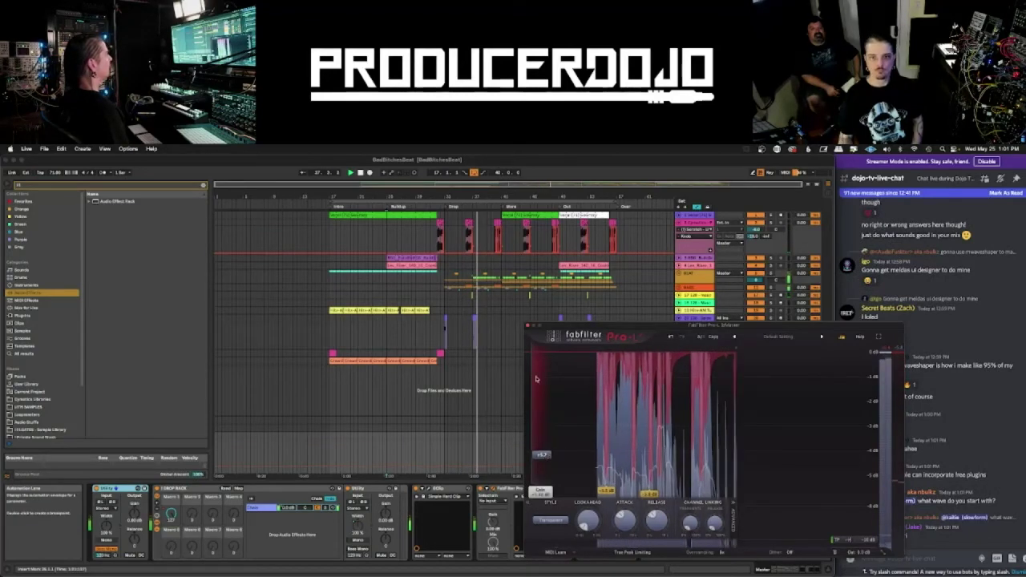
click(527, 326)
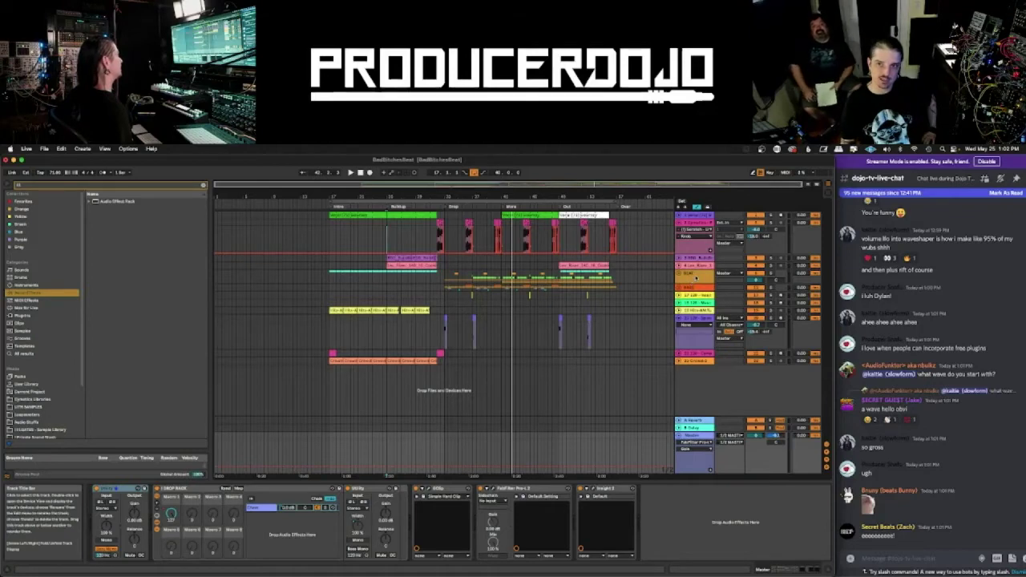
- Inspect the BEAT and BASS group device chains, viewing both FabFilter Pro-L 2 limiters on the BASS group
click(694, 276)
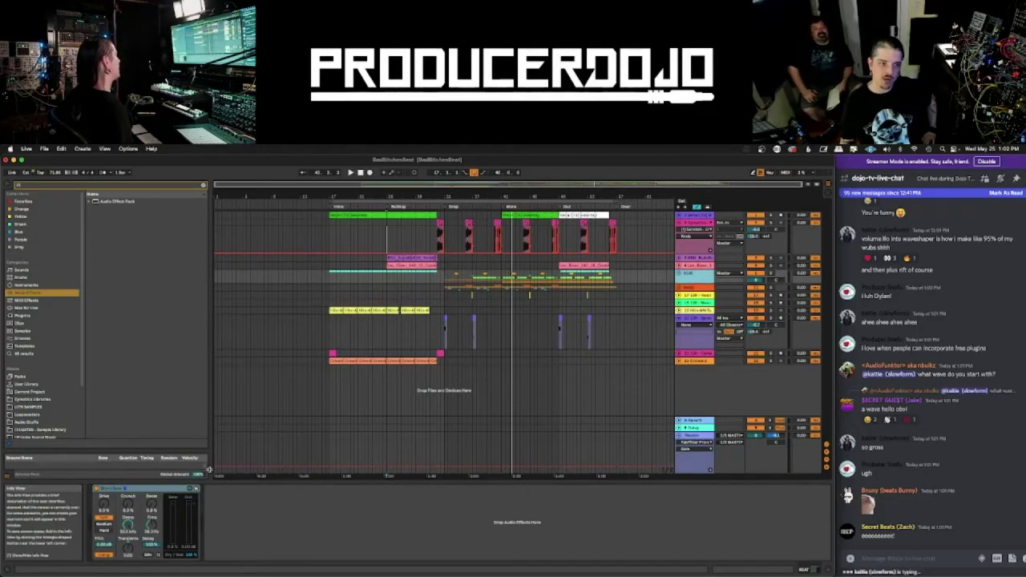
click(696, 287)
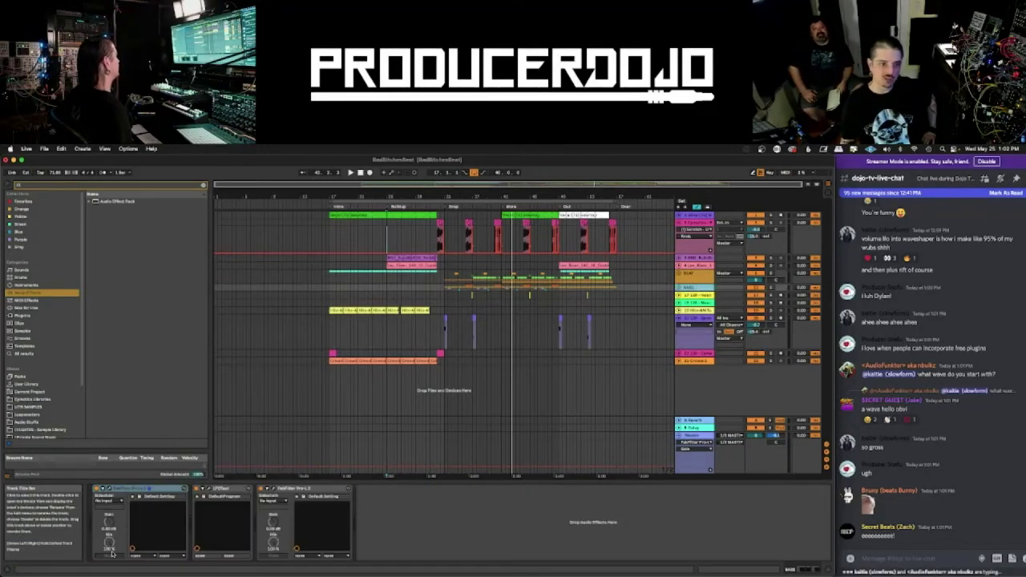
click(274, 489)
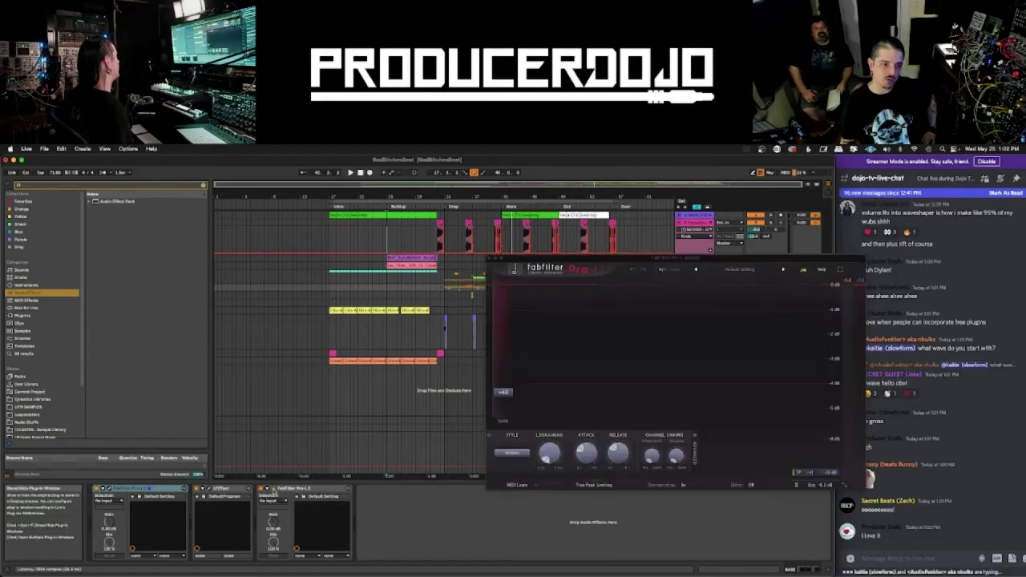
click(109, 489)
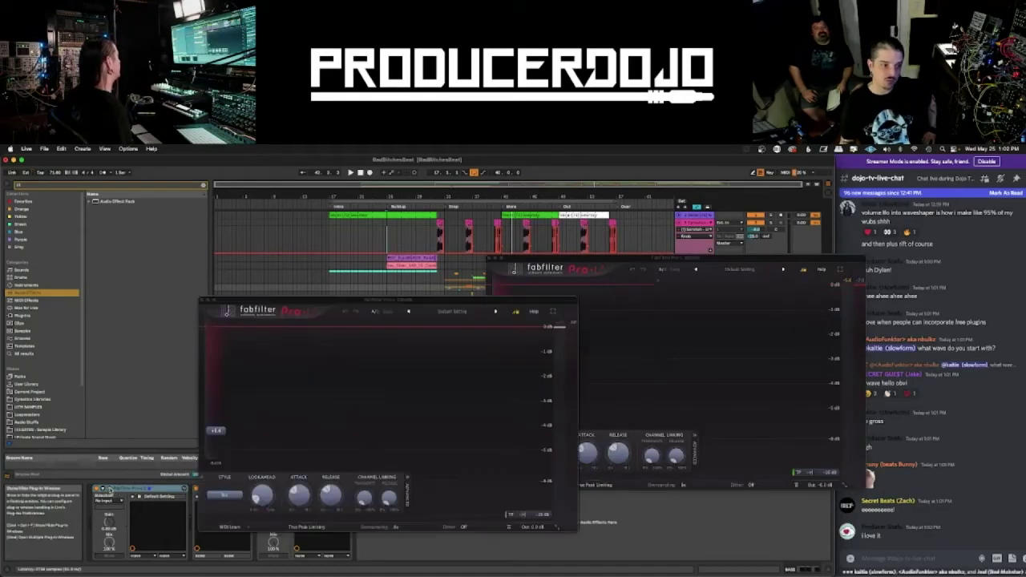
click(202, 300)
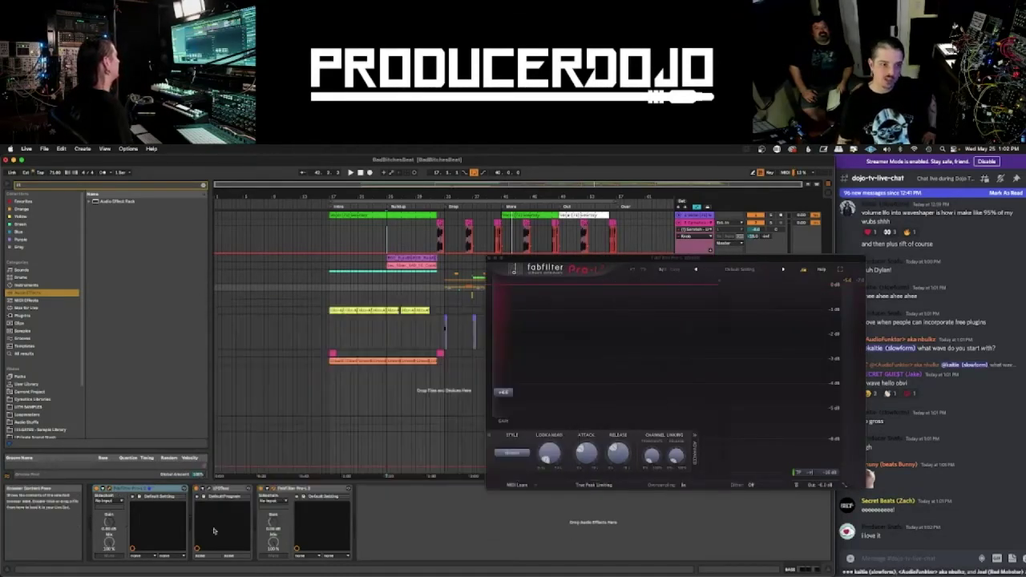
click(274, 489)
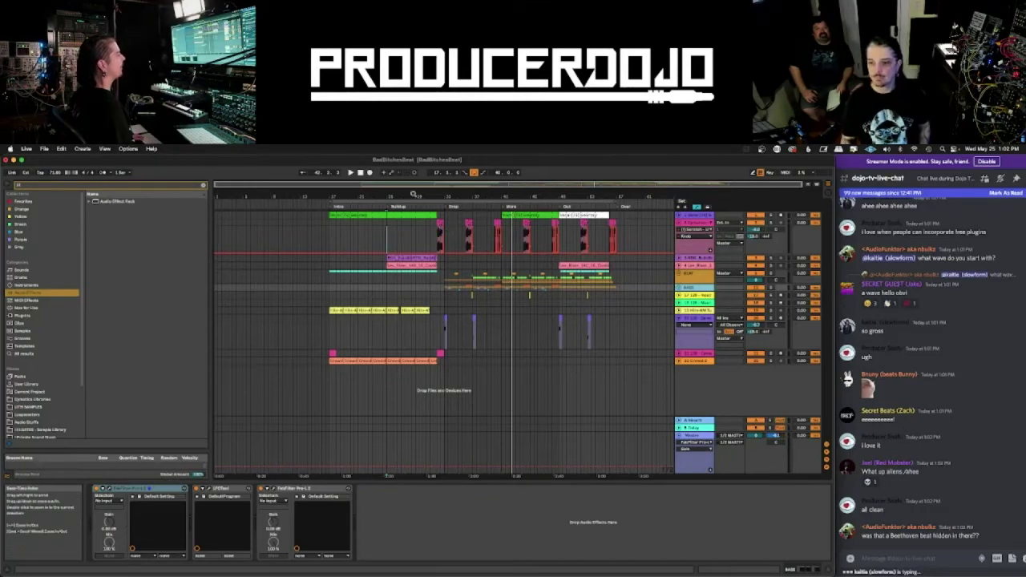
- Solo a vocal track and audition the end of the buildup going into the drop
drag(400, 196, 400, 228)
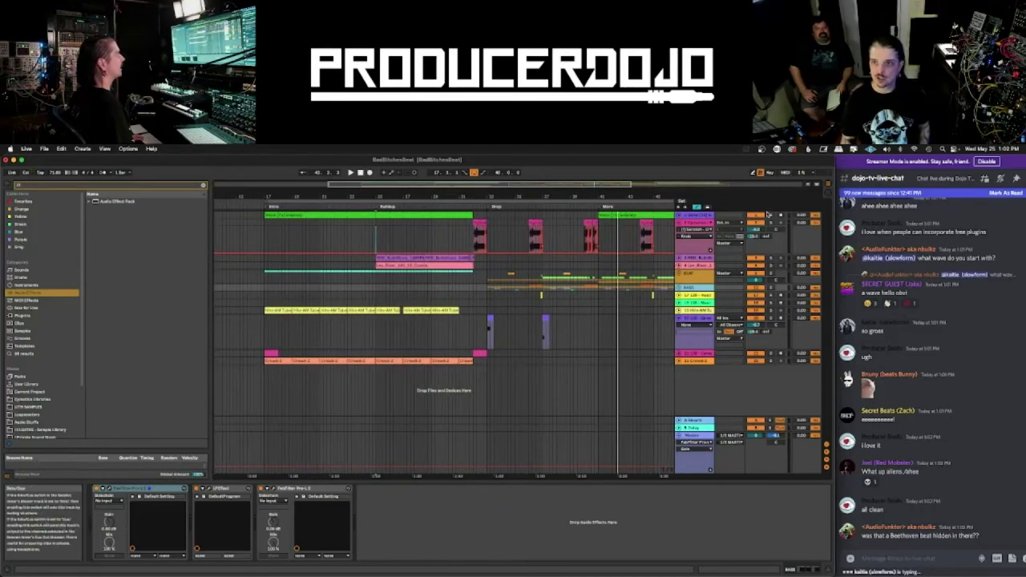
click(772, 215)
click(431, 230)
key(space)
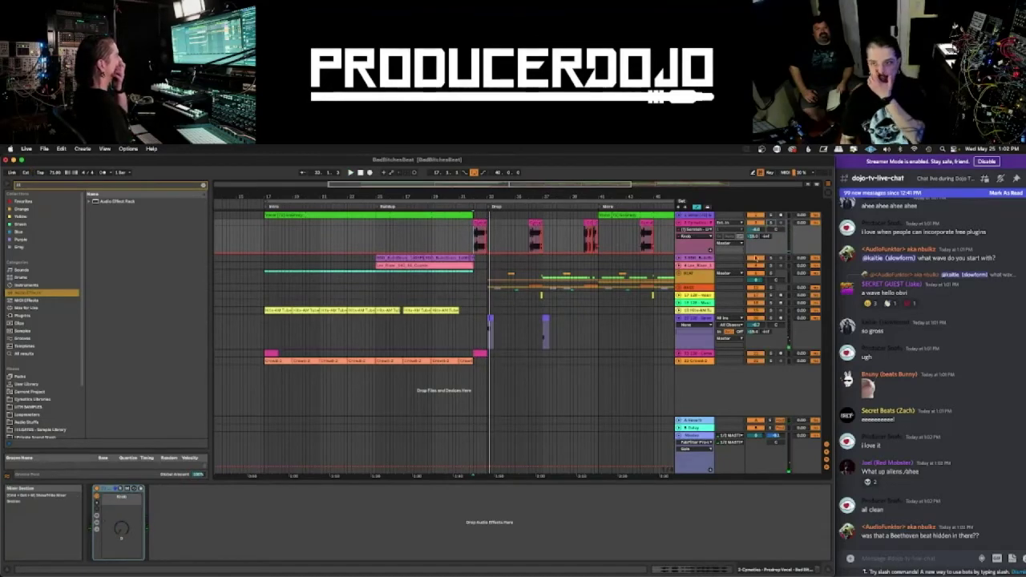
drag(593, 194, 513, 181)
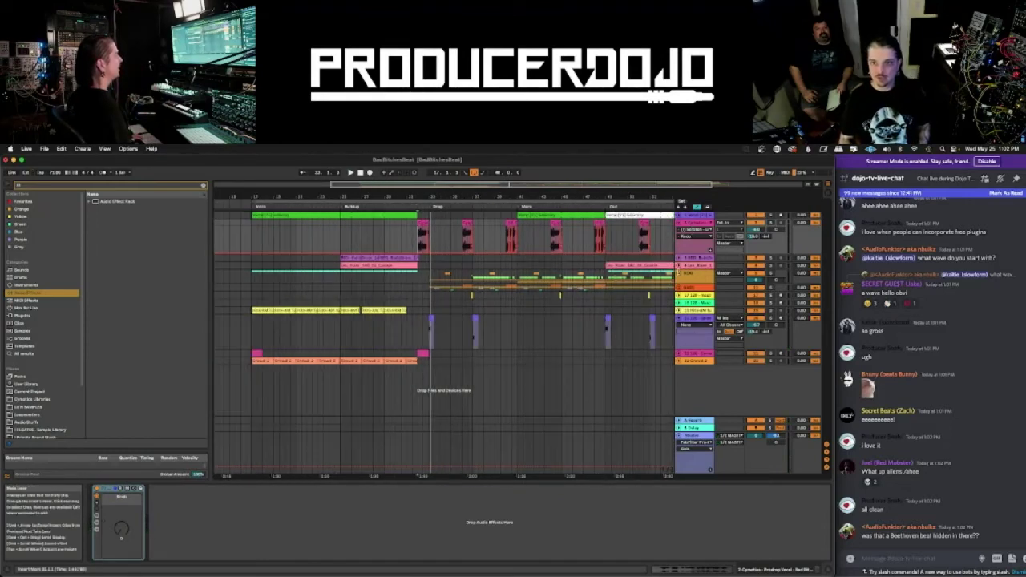
- Audition the Synthetic TWO drum track from the start of the drop, and take it out of solo
scroll(687, 382, down, 3)
scroll(688, 382, down, 4)
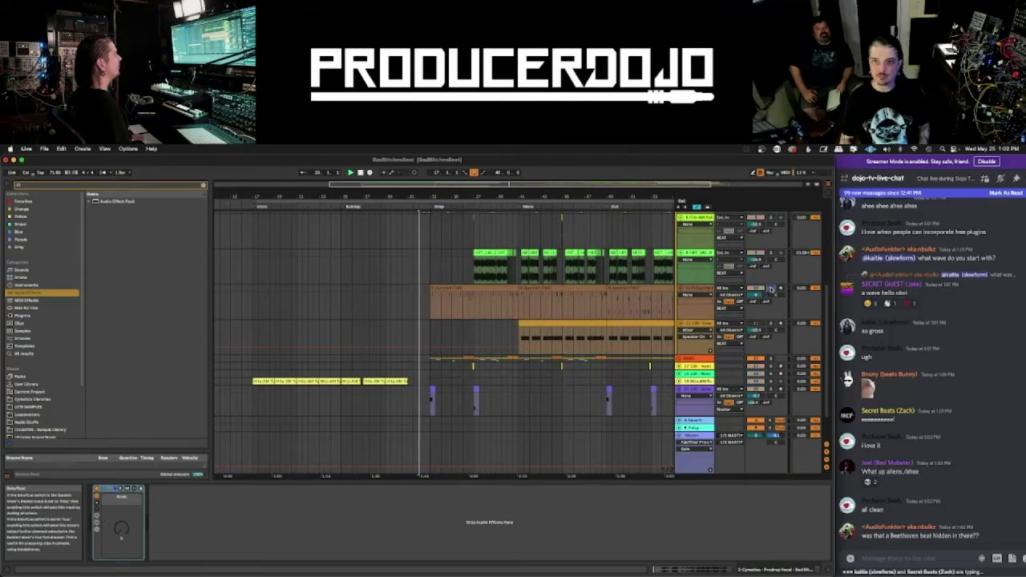
click(429, 305)
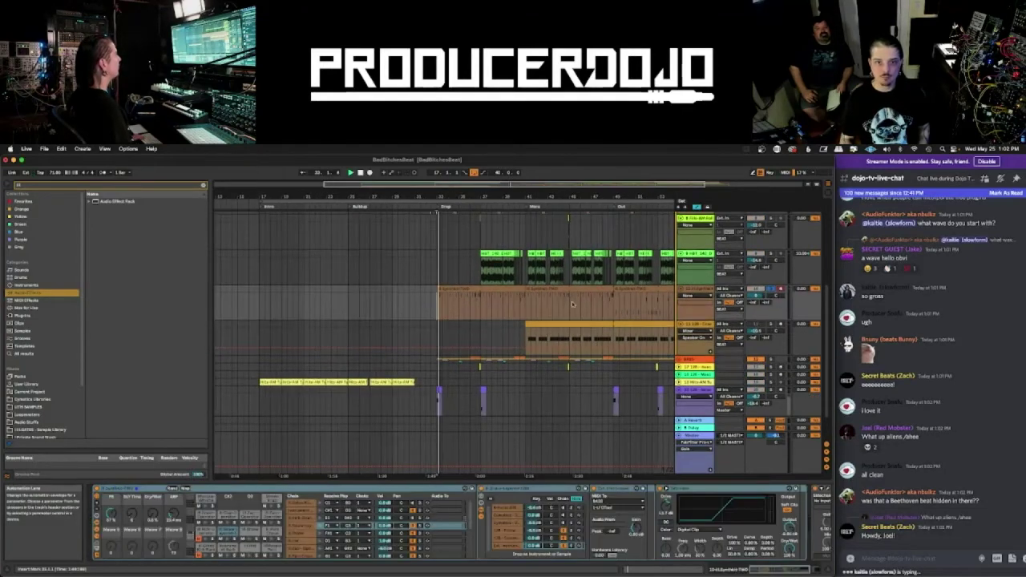
scroll(586, 303, up, 4)
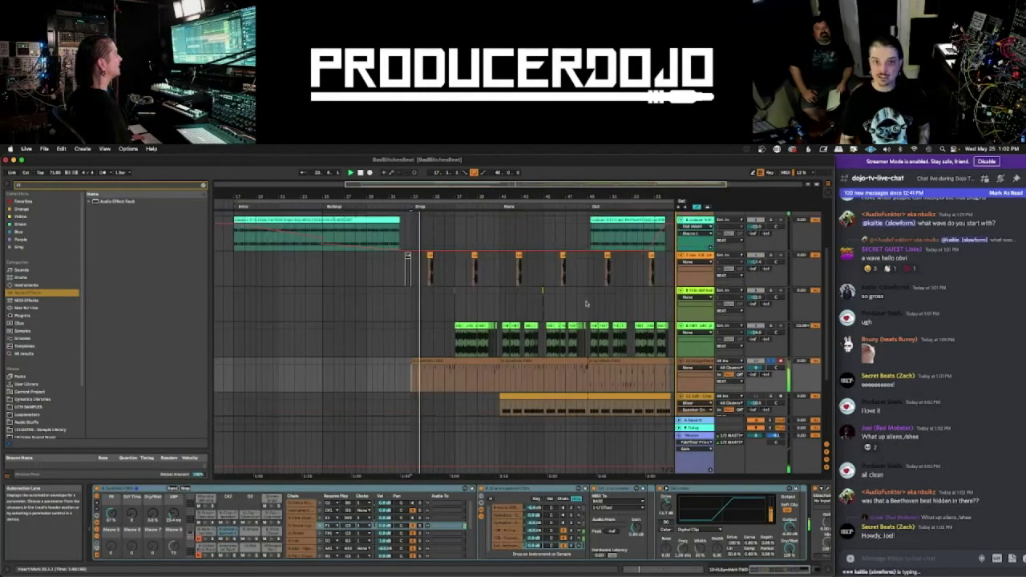
scroll(586, 303, down, 3)
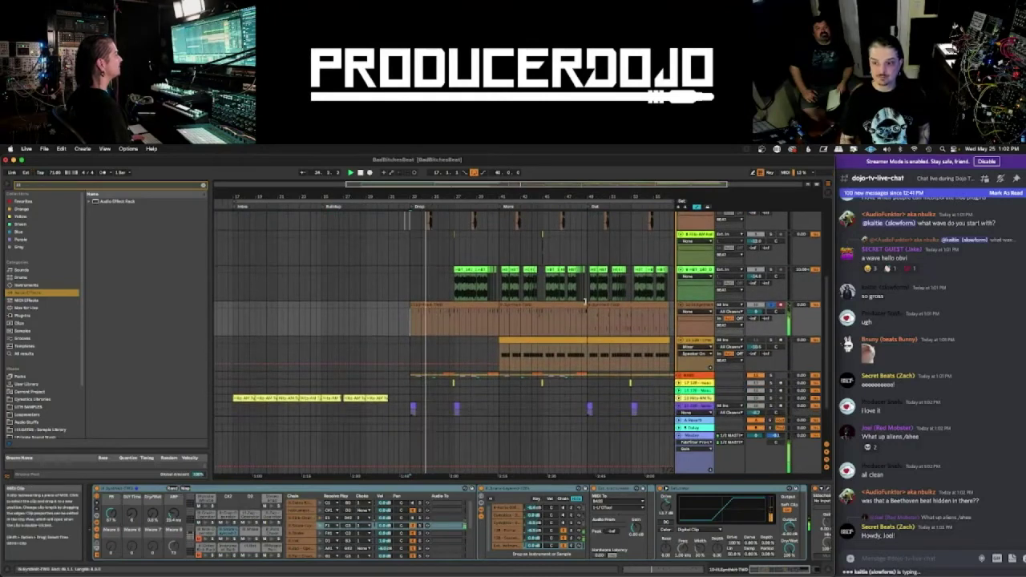
click(771, 305)
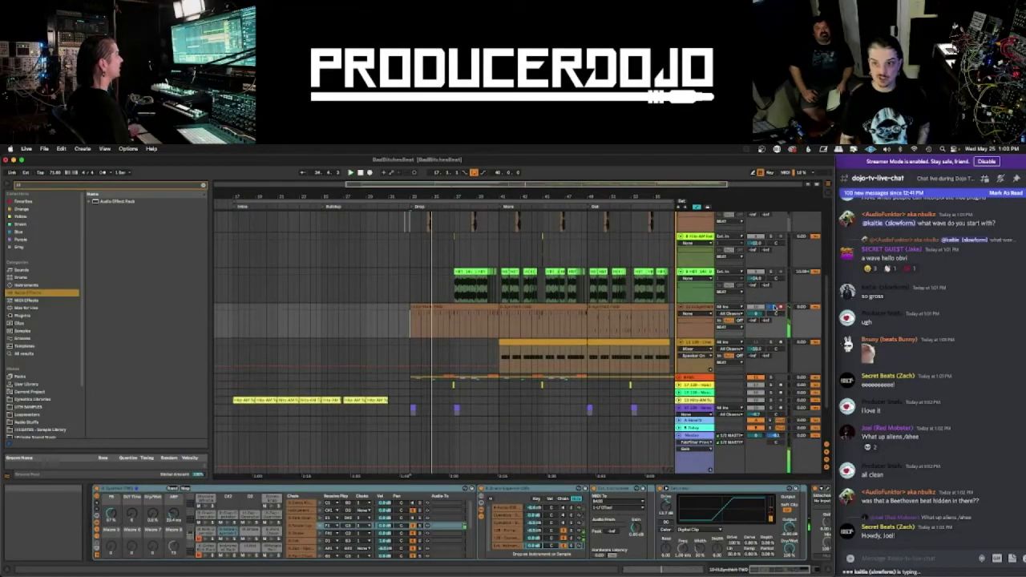
- Focus the arrangement on the drop's bass tracks and bring up the 808 bass track's sampler with its layer list
scroll(596, 309, down, 5)
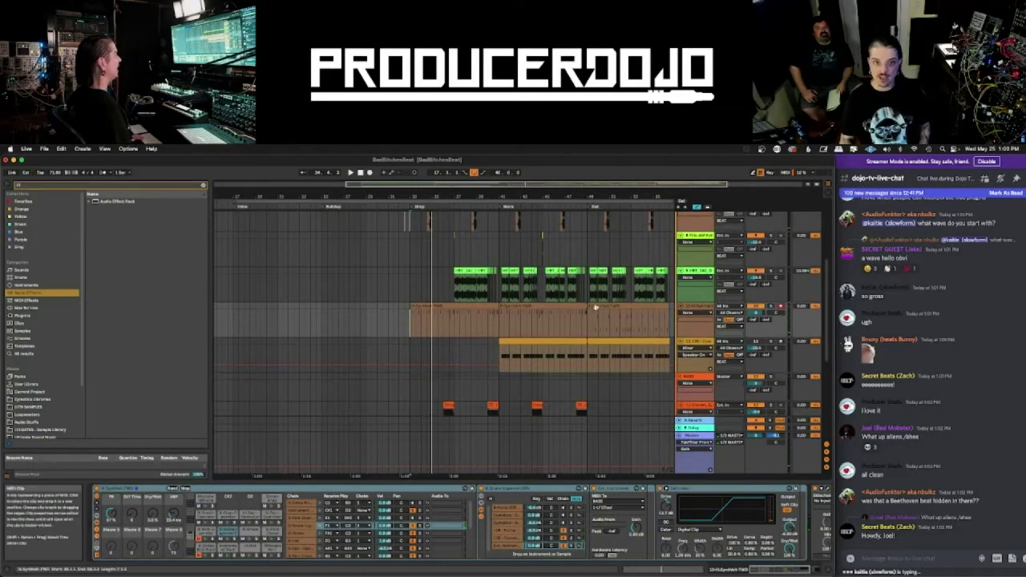
scroll(595, 310, down, 1)
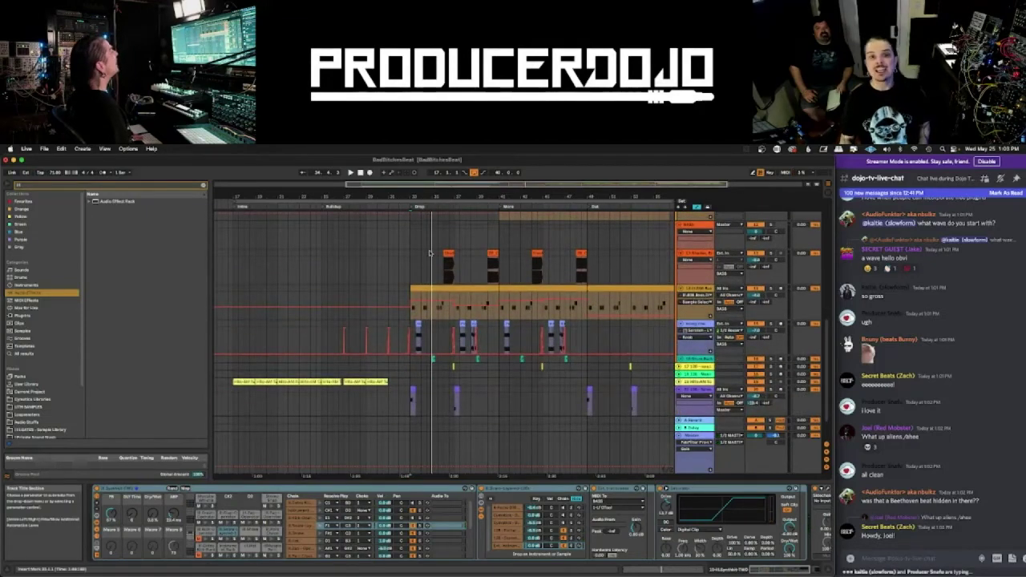
drag(425, 193, 371, 335)
scroll(354, 329, left, 1)
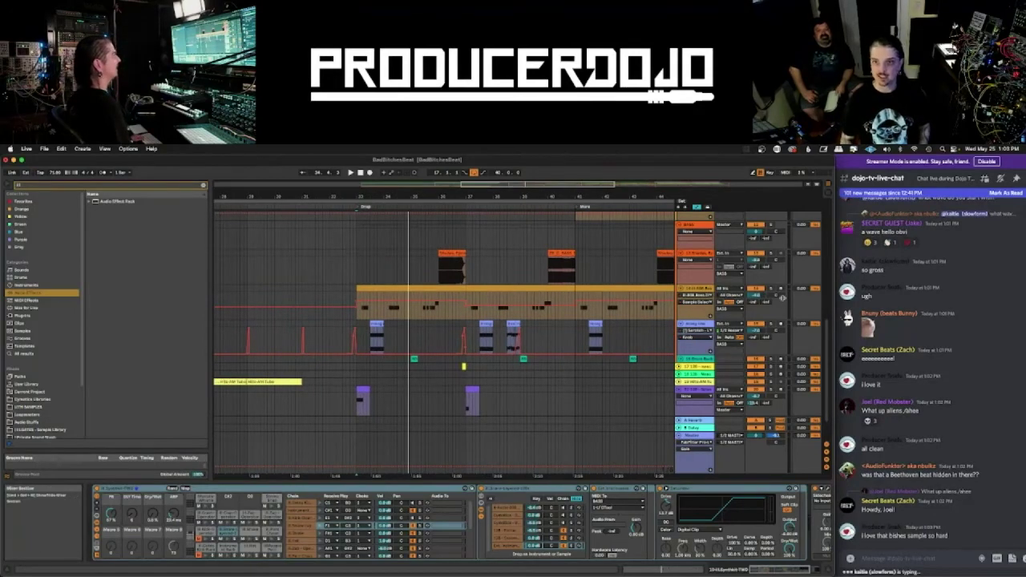
click(700, 289)
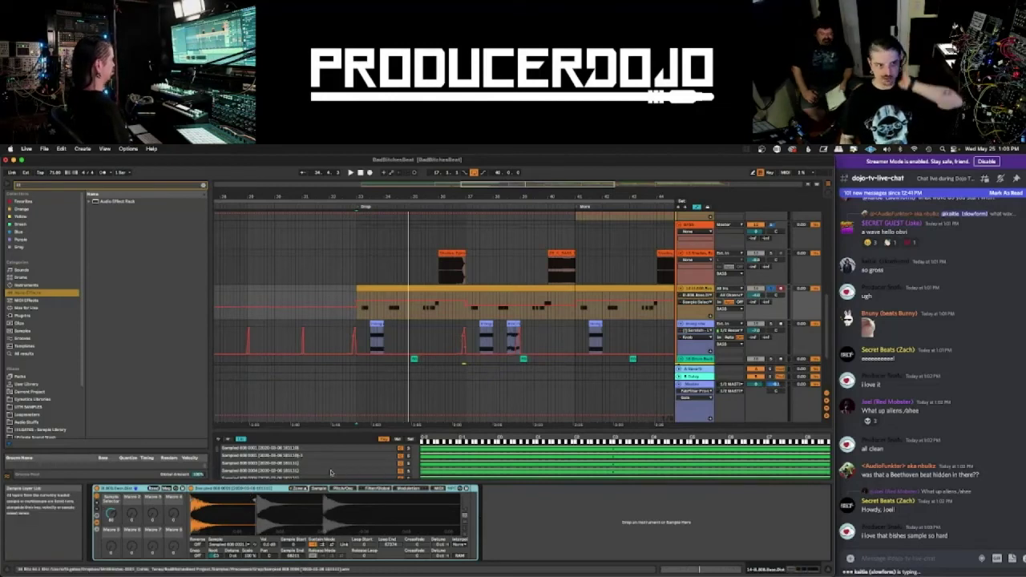
drag(465, 423, 463, 423)
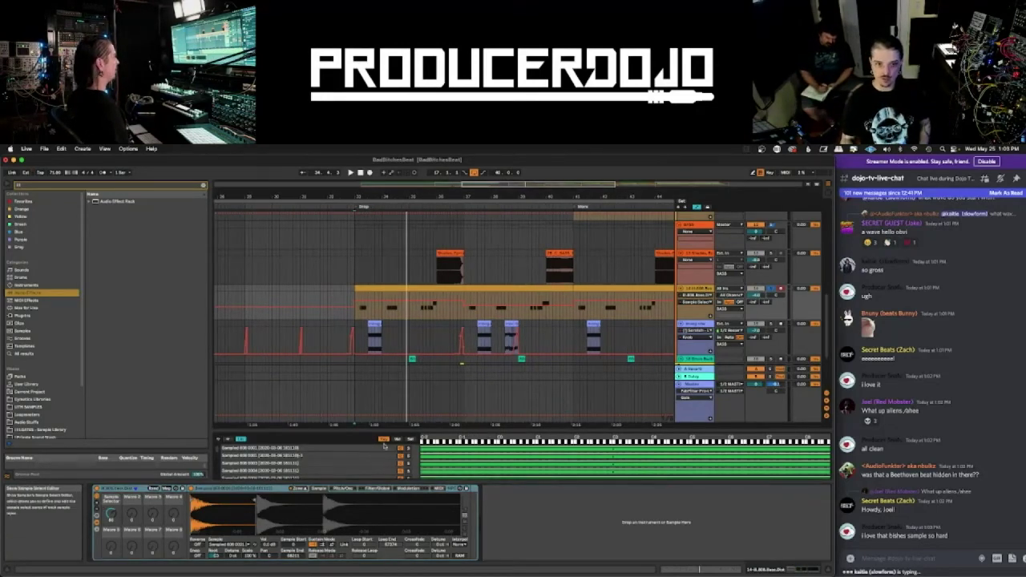
- Step through the sampled 808 layers to compare their waveforms and display their sample select zones
click(335, 449)
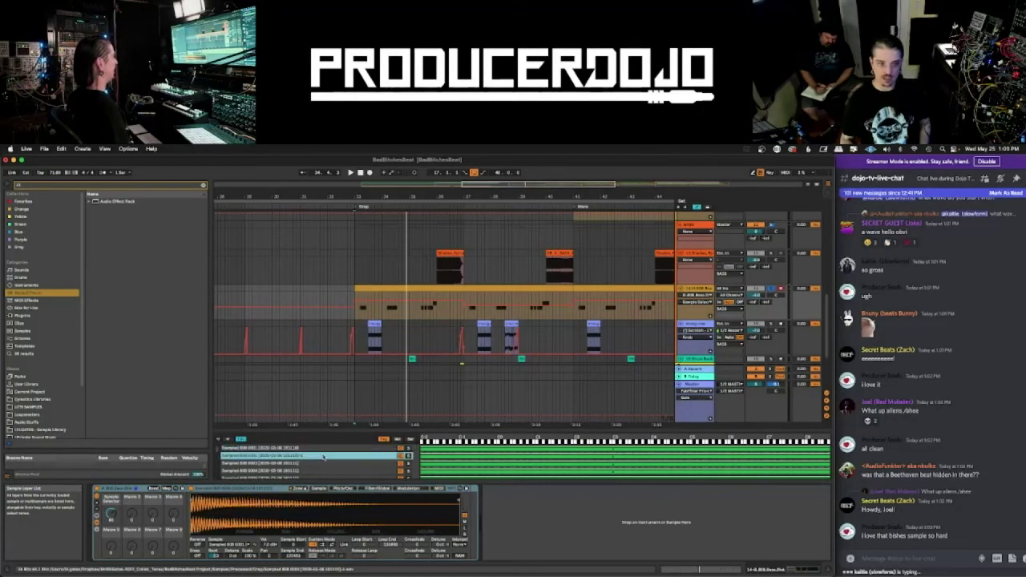
key(Down)
key(Down)
key(Down)
key(Down)
key(Down)
key(Down)
key(Down)
key(Down)
key(Down)
key(Down)
key(Down)
key(Down)
key(Down)
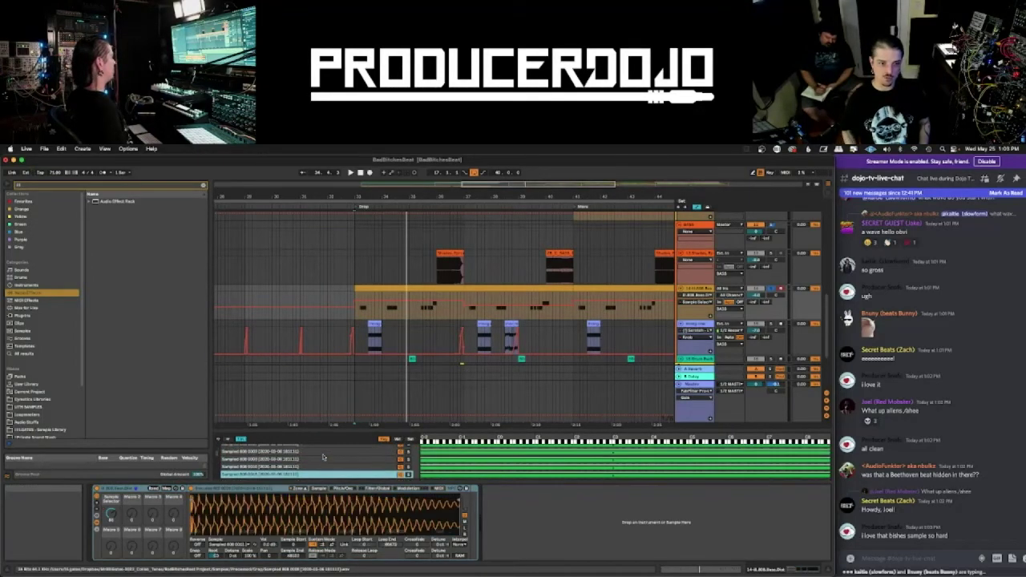
key(Down)
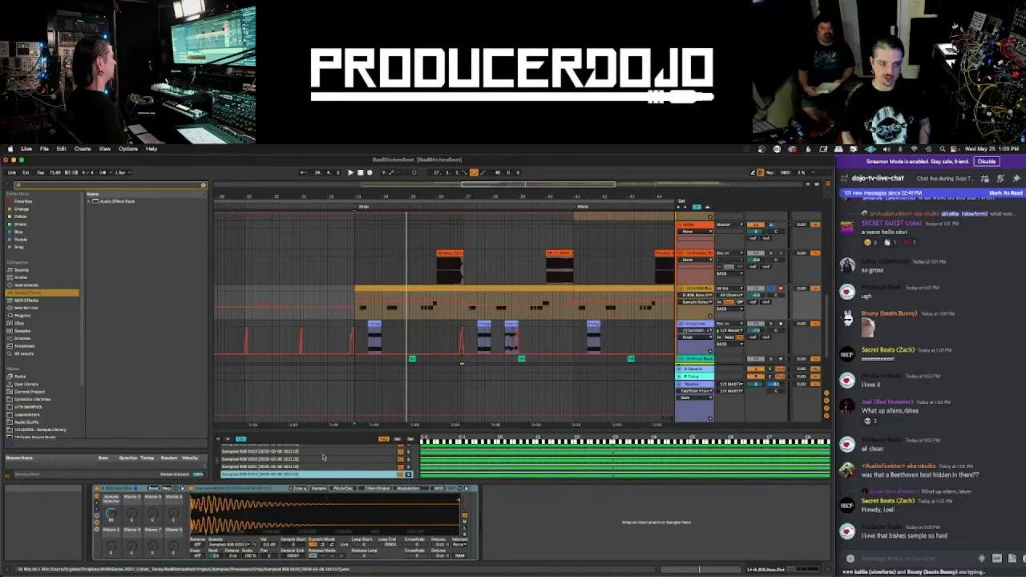
click(410, 439)
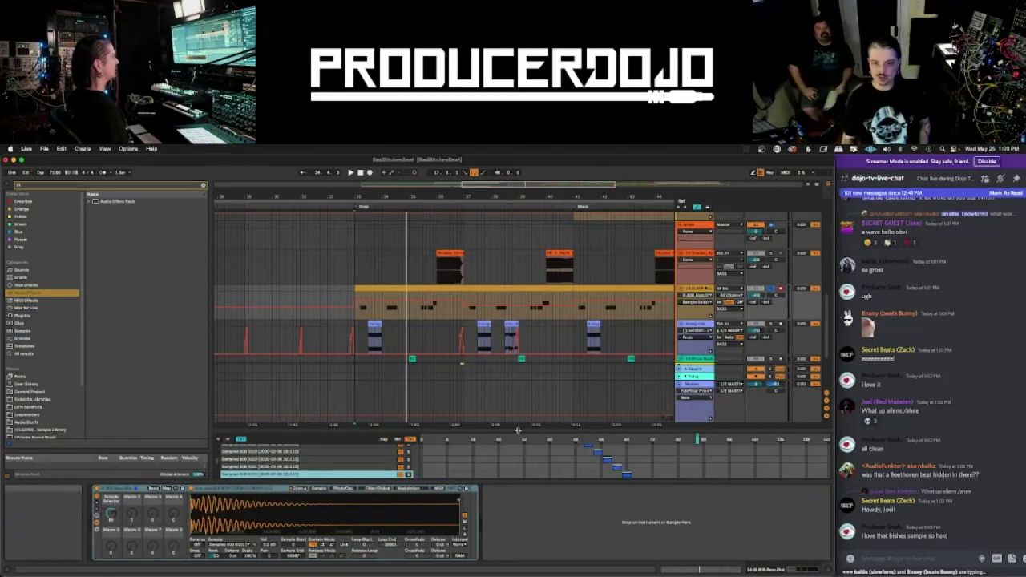
- Enlarge the 808 sampler's zone view, sweep the Sample Selector macro across the layers while playing notes, and restore its automation
drag(516, 434, 486, 336)
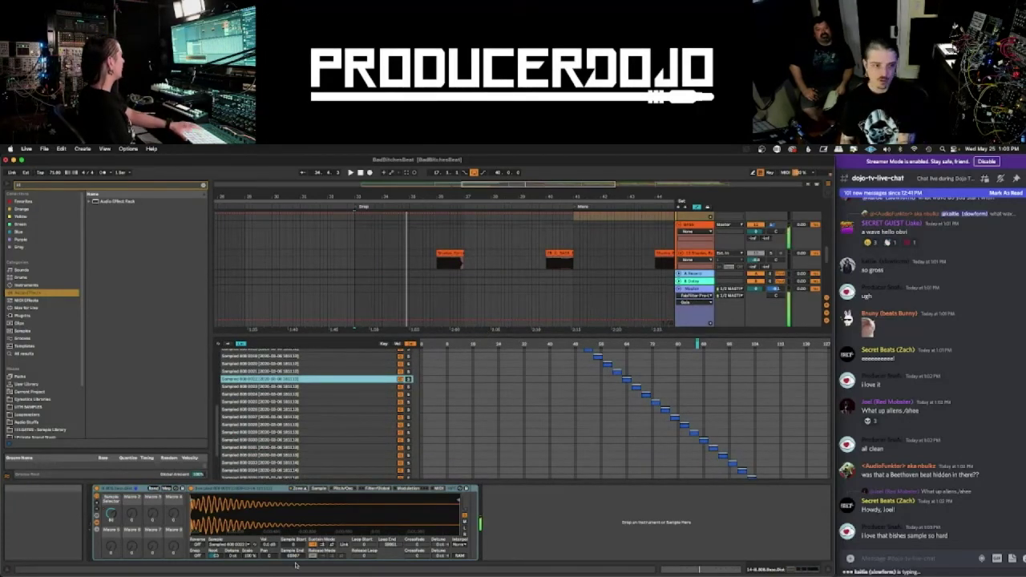
click(110, 514)
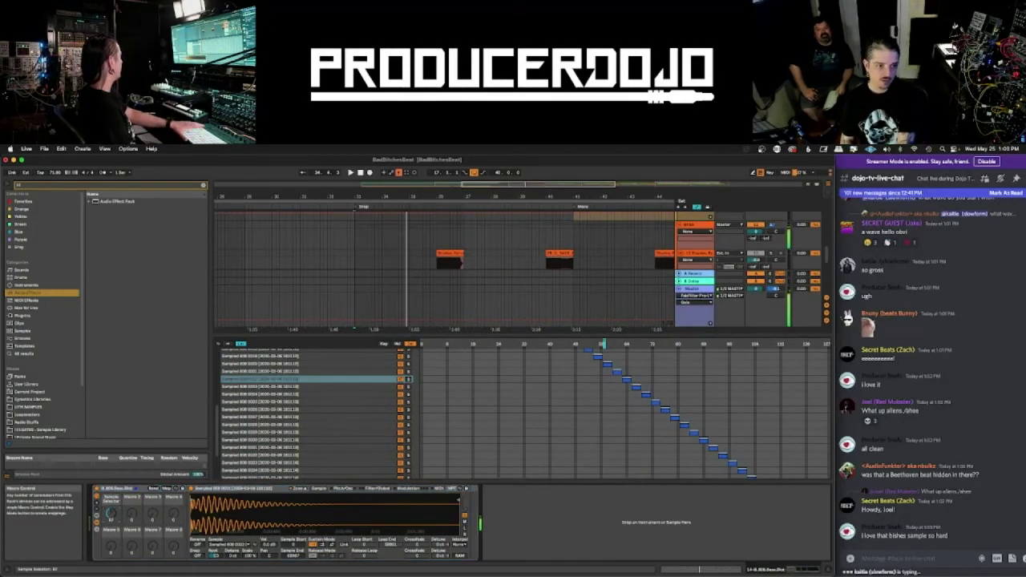
drag(111, 514, 110, 515)
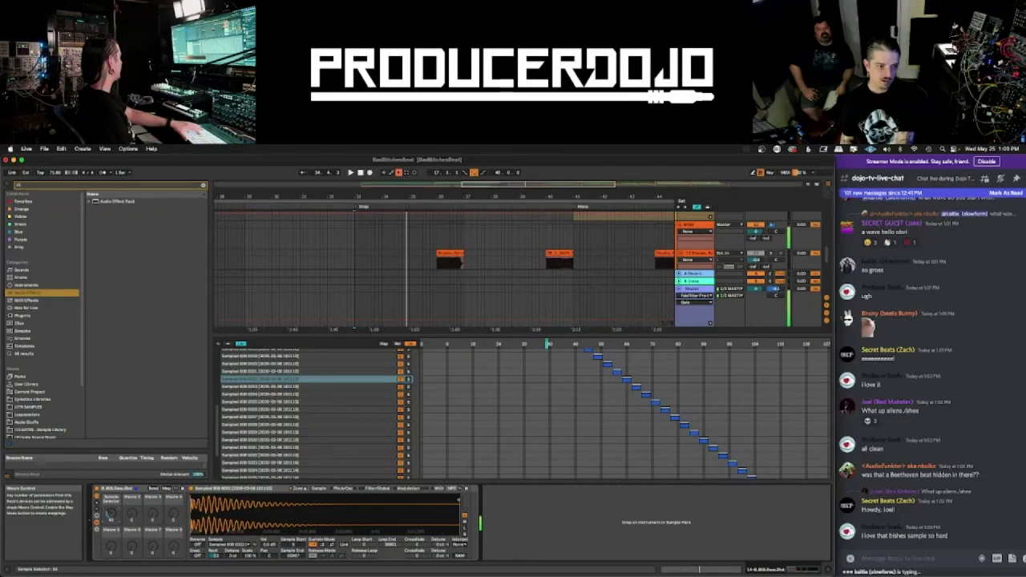
drag(111, 514, 111, 506)
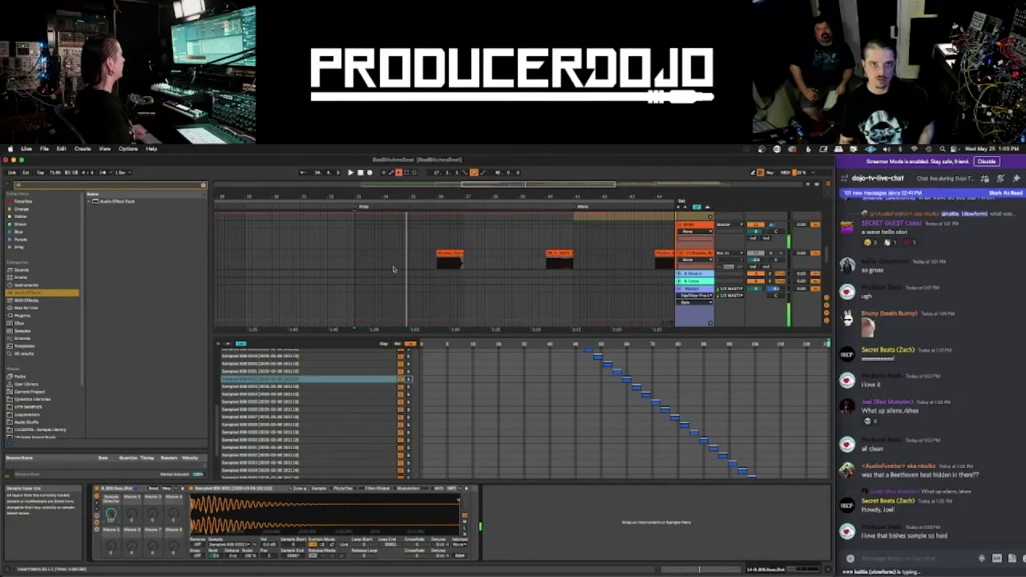
click(400, 173)
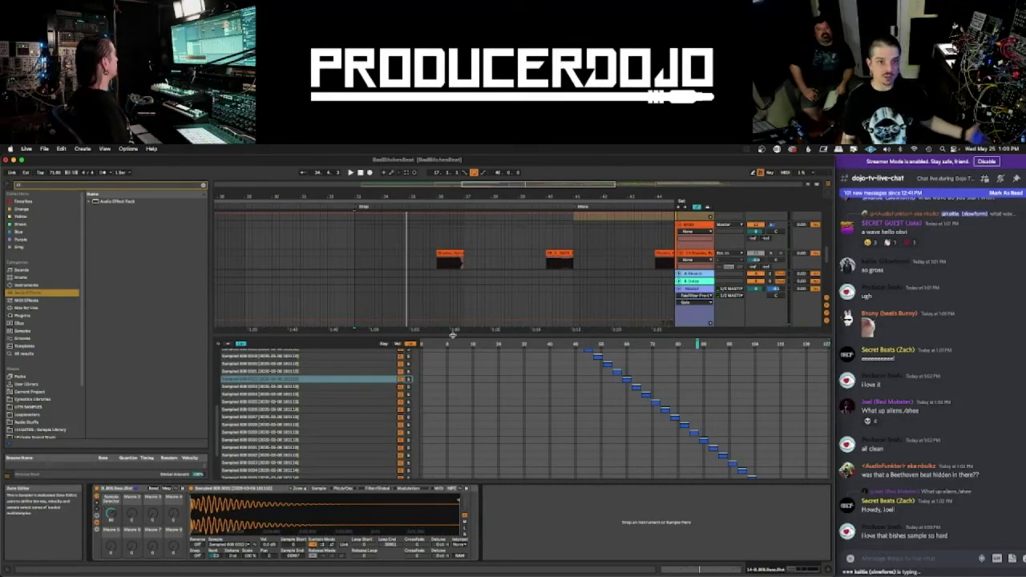
drag(451, 336, 461, 432)
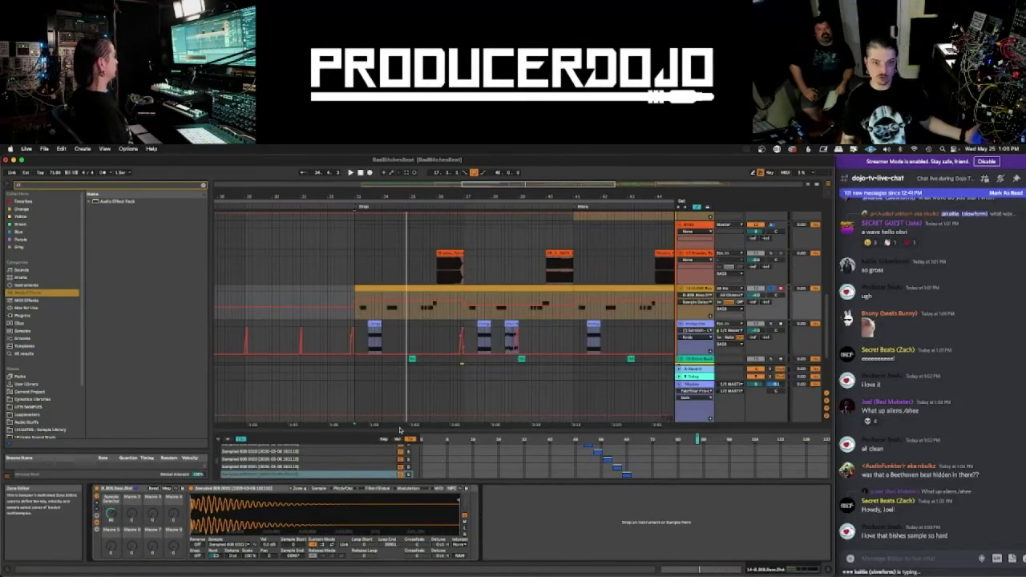
- Look through the 808 sampler's pitch and oscillator, filter, modulation and MIDI settings, and return to the sample waveform without the layer list
click(299, 489)
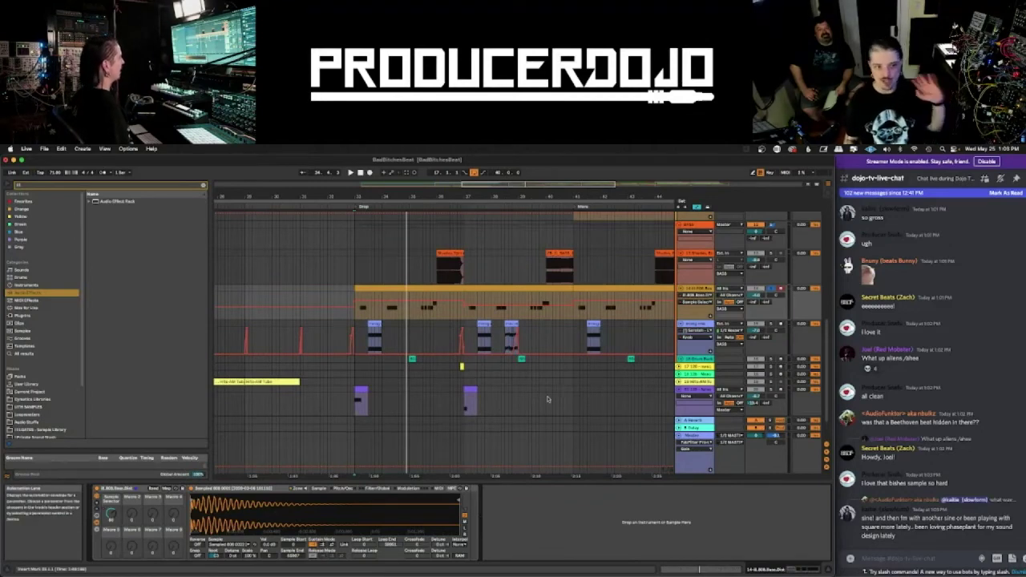
click(343, 488)
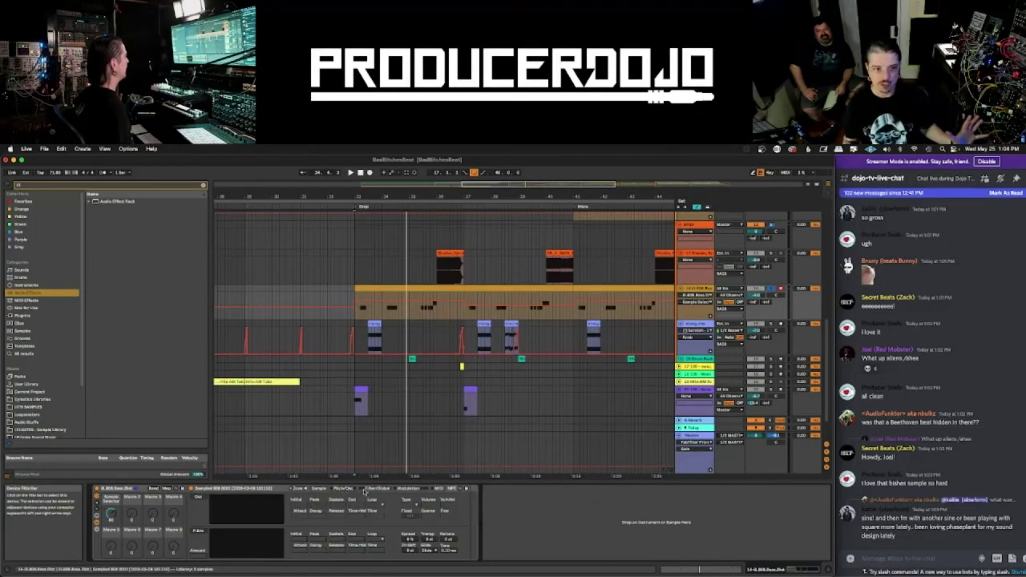
click(377, 489)
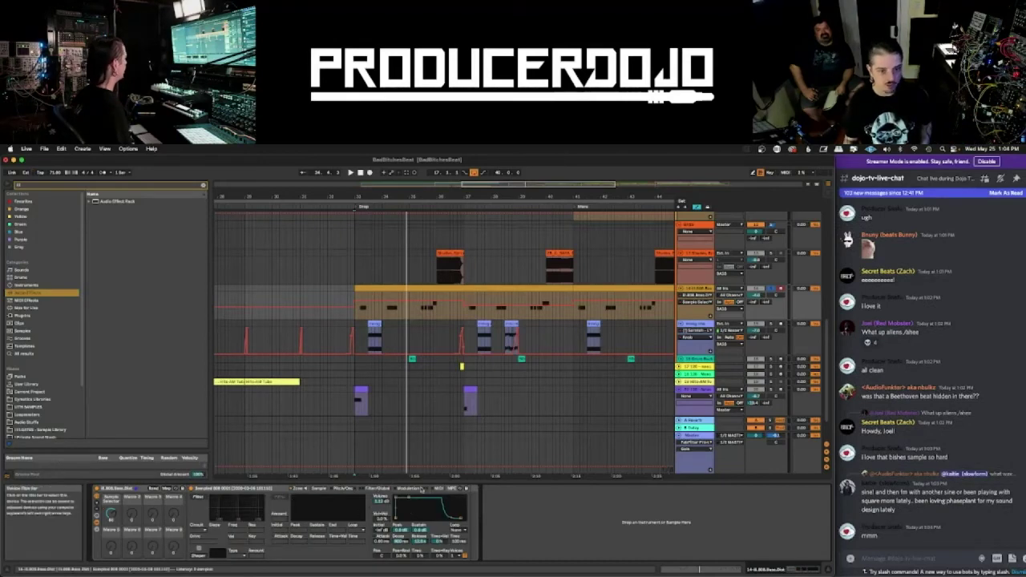
click(408, 488)
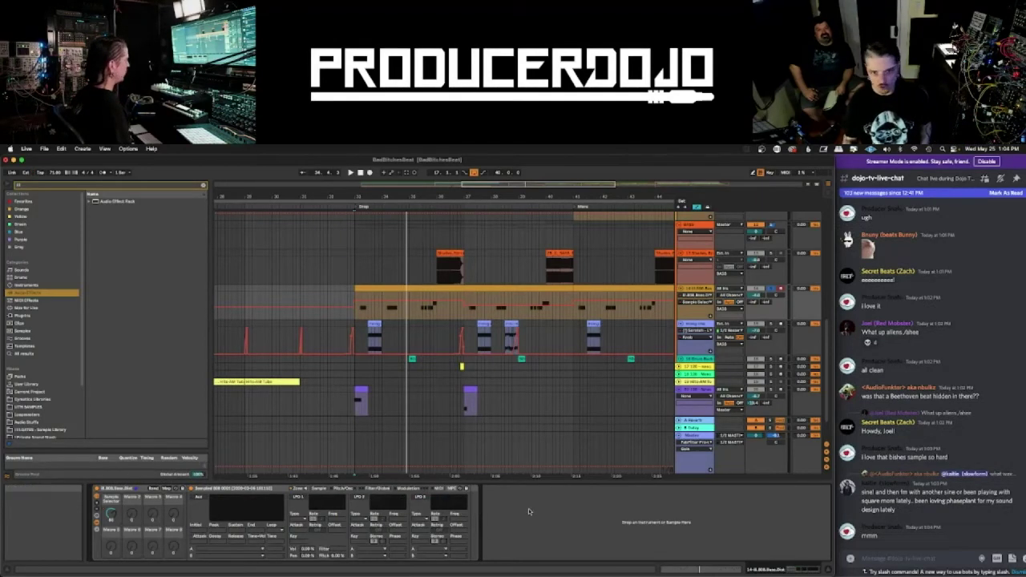
click(440, 489)
click(347, 489)
click(324, 489)
click(299, 489)
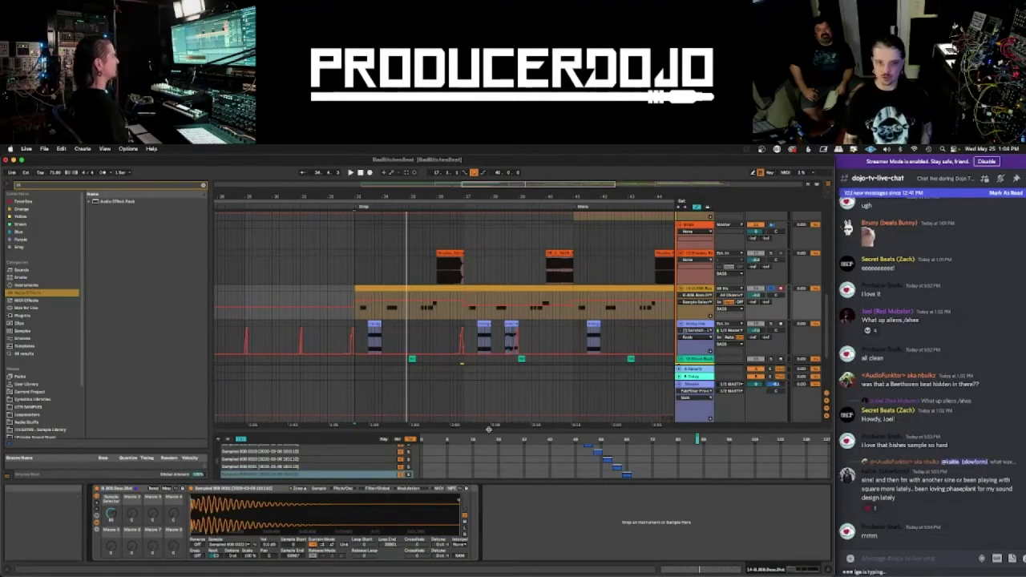
click(301, 489)
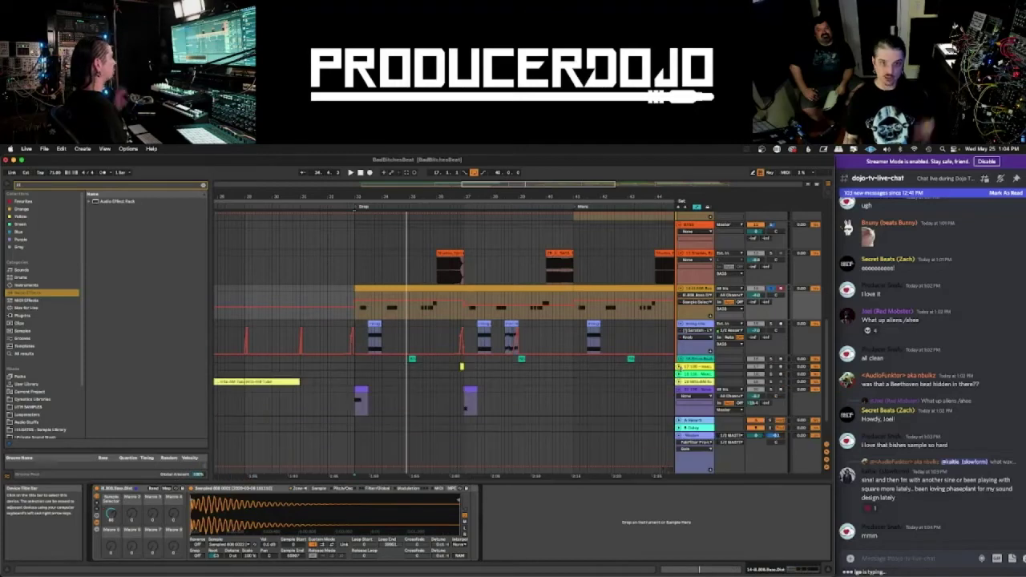
- Display the BASS group's device chain with its limiters and widen the arrangement to show the whole drop
scroll(733, 346, up, 5)
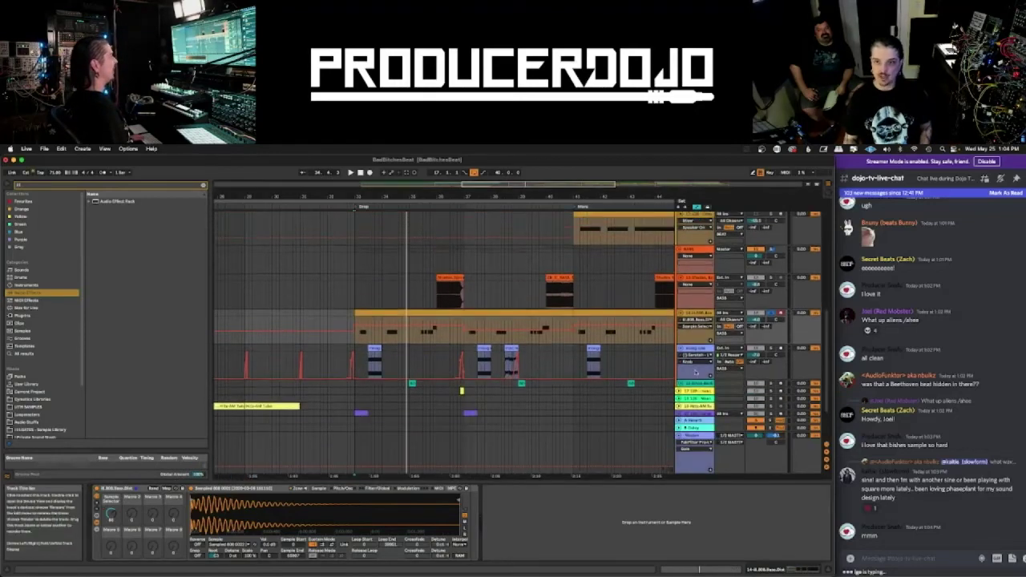
click(706, 286)
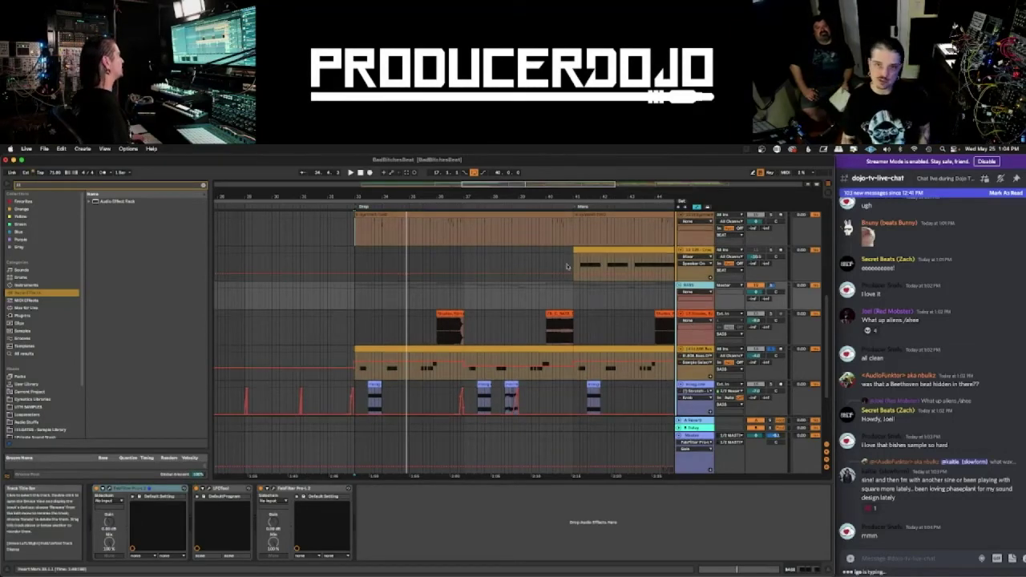
drag(498, 197, 495, 175)
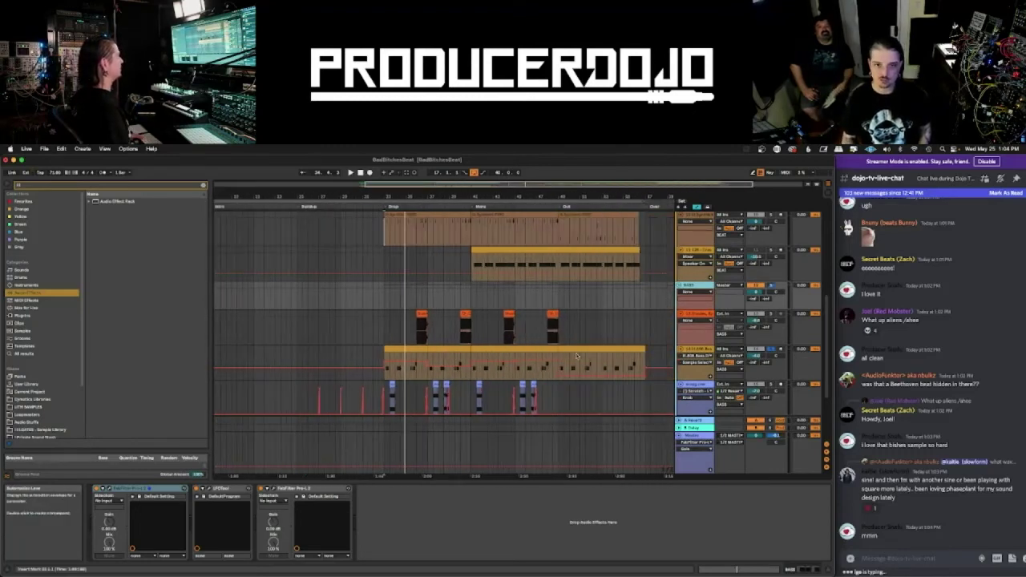
- Audition the audio bass track below the 808 from its first clip in the drop
scroll(467, 394, down, 3)
scroll(467, 394, down, 1)
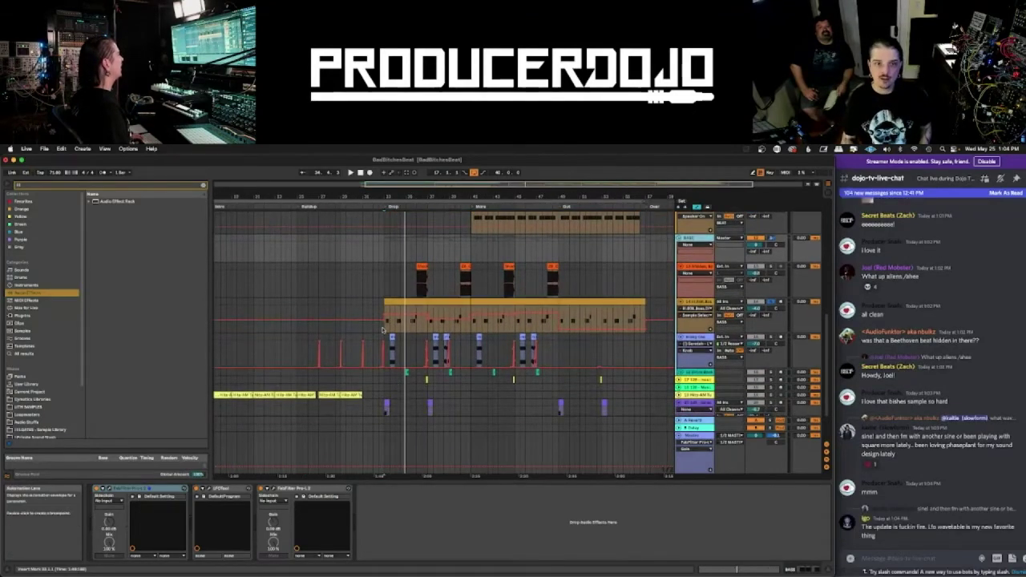
click(402, 337)
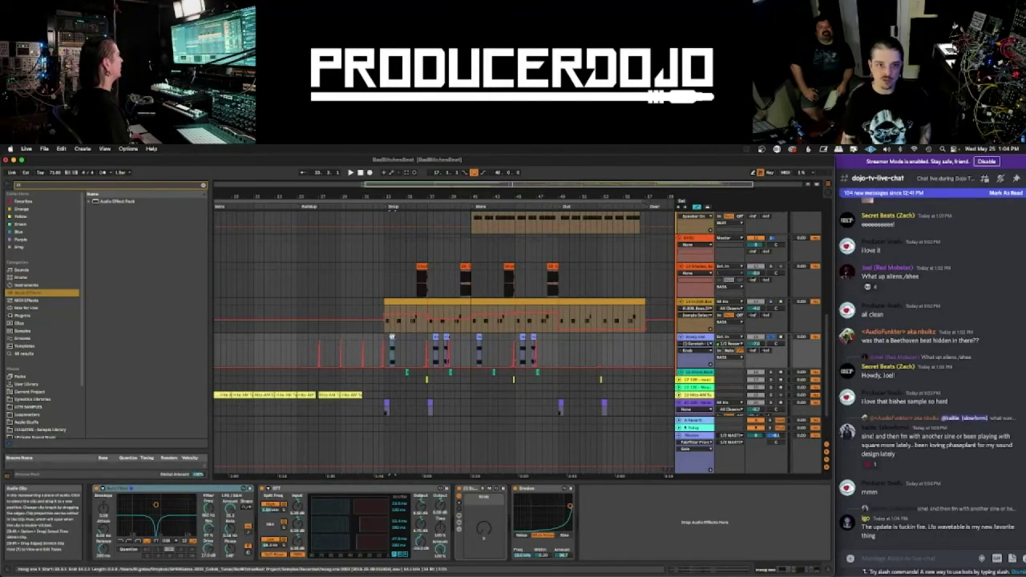
key(space)
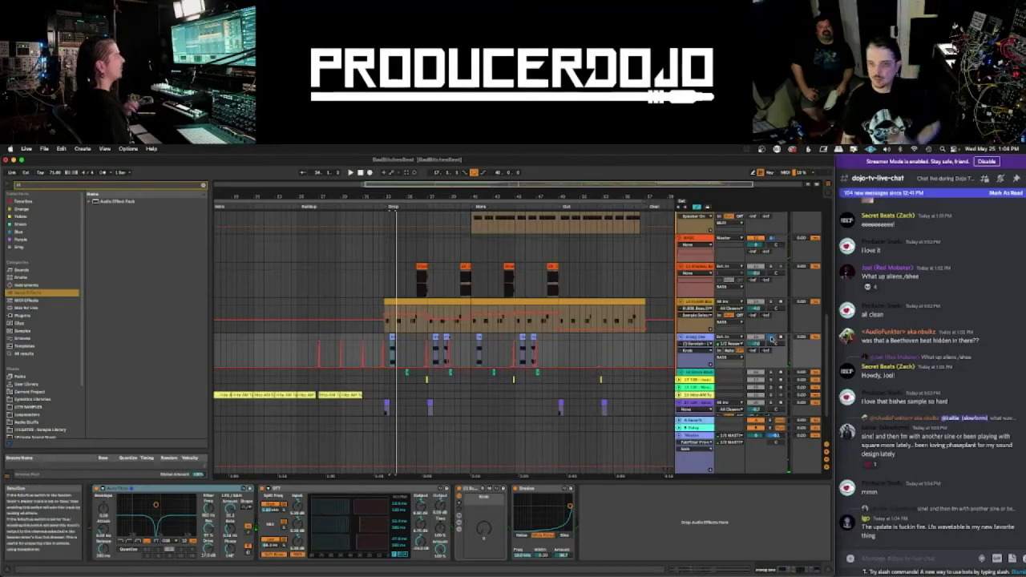
- Audition the purple sampler track's hit at the start of the drop
scroll(393, 286, down, 2)
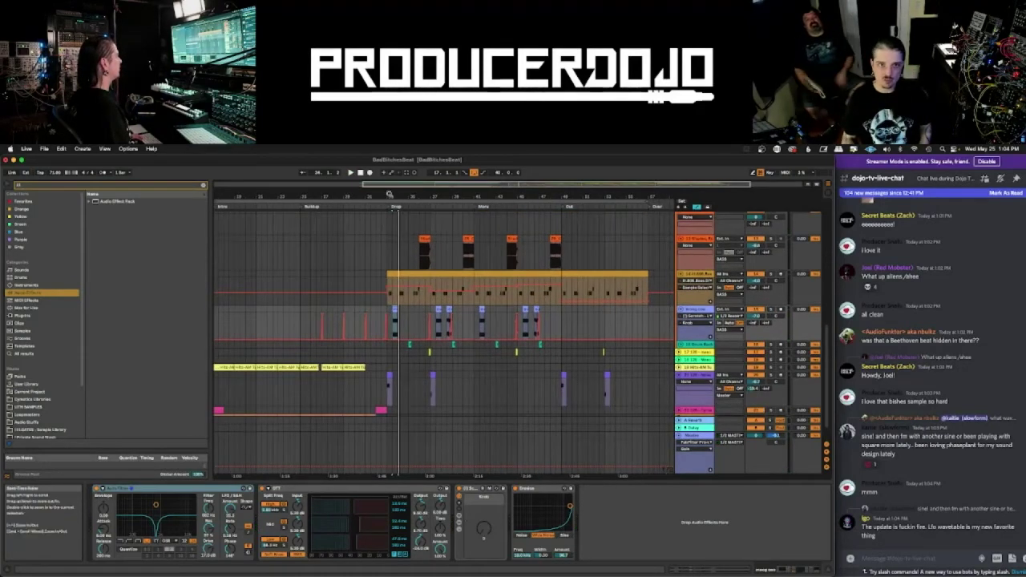
scroll(394, 361, up, 5)
click(383, 391)
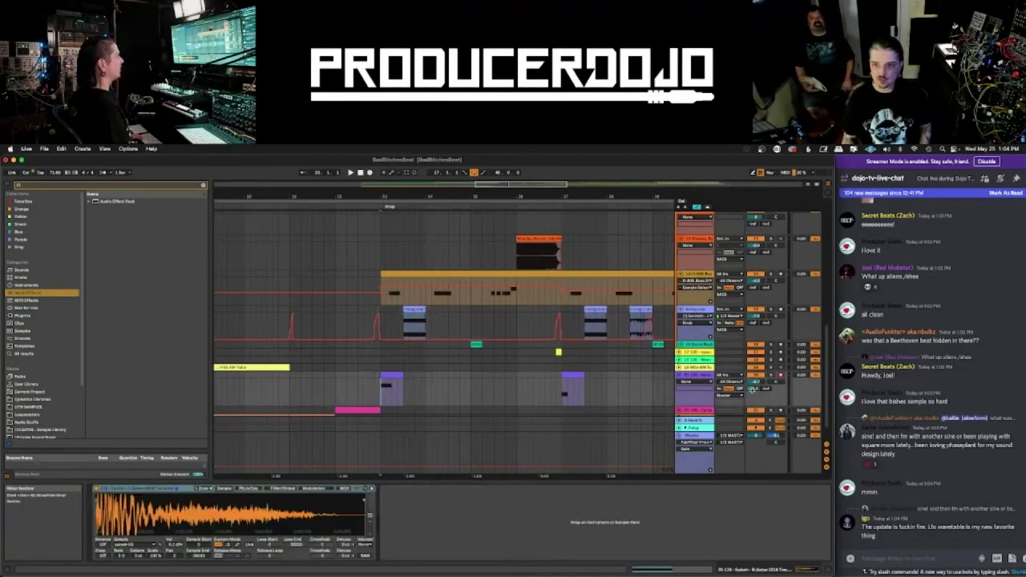
scroll(660, 368, down, 2)
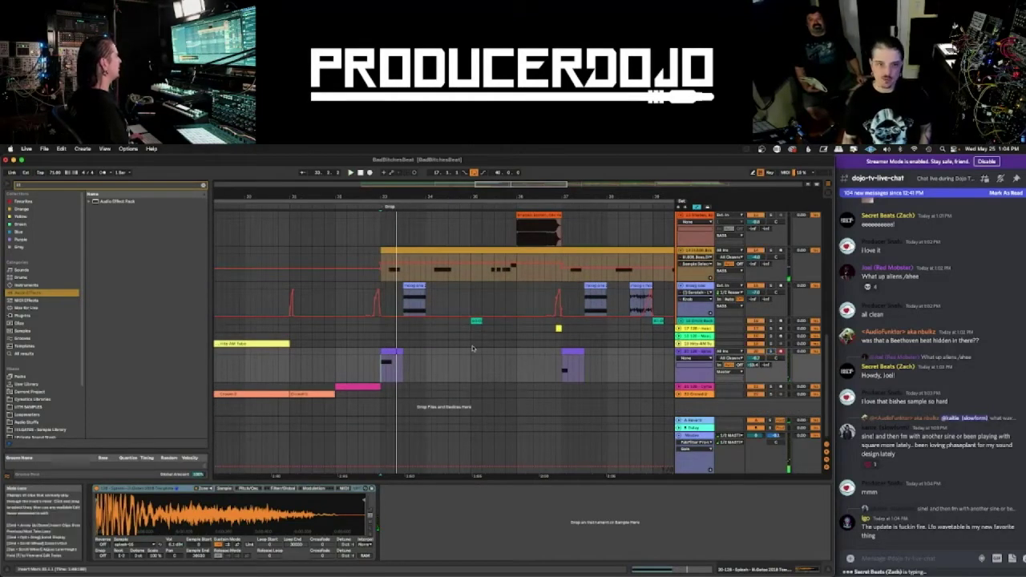
- Audition the drop's drum parts one at a time: the Synthetic TWO track, the percussion, the fill and the drum tops loop
scroll(366, 314, up, 6)
scroll(368, 318, up, 5)
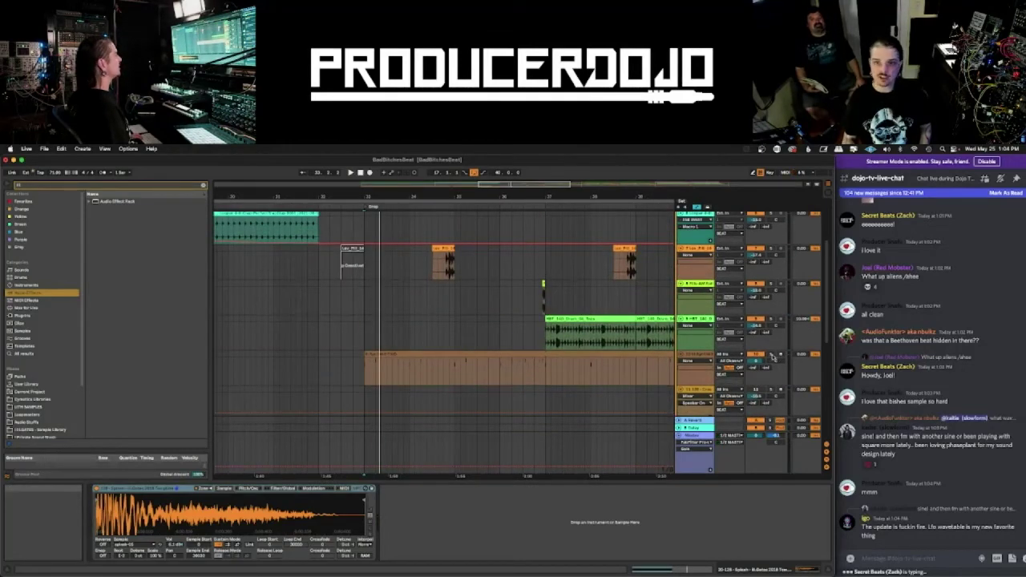
click(359, 369)
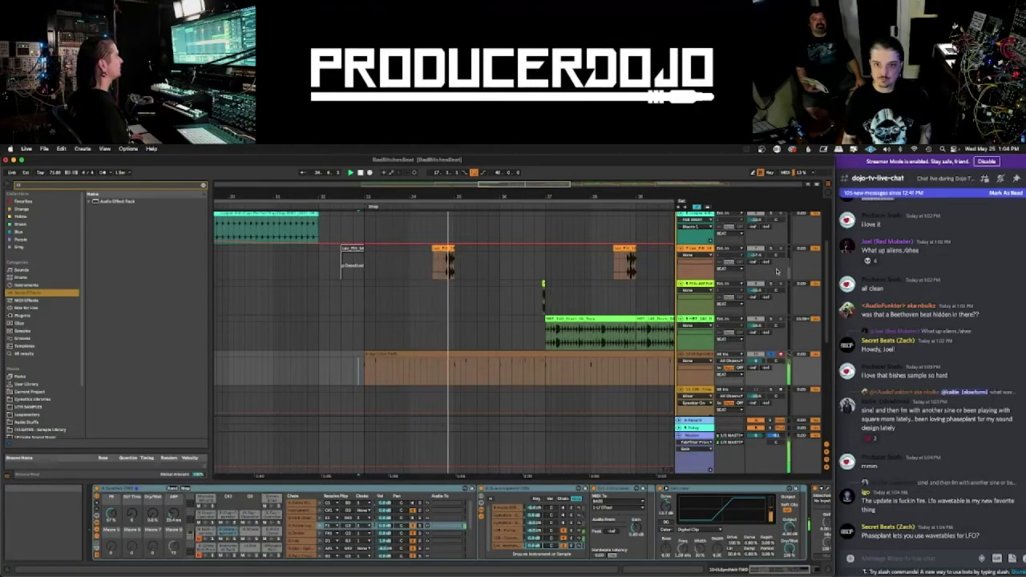
click(444, 269)
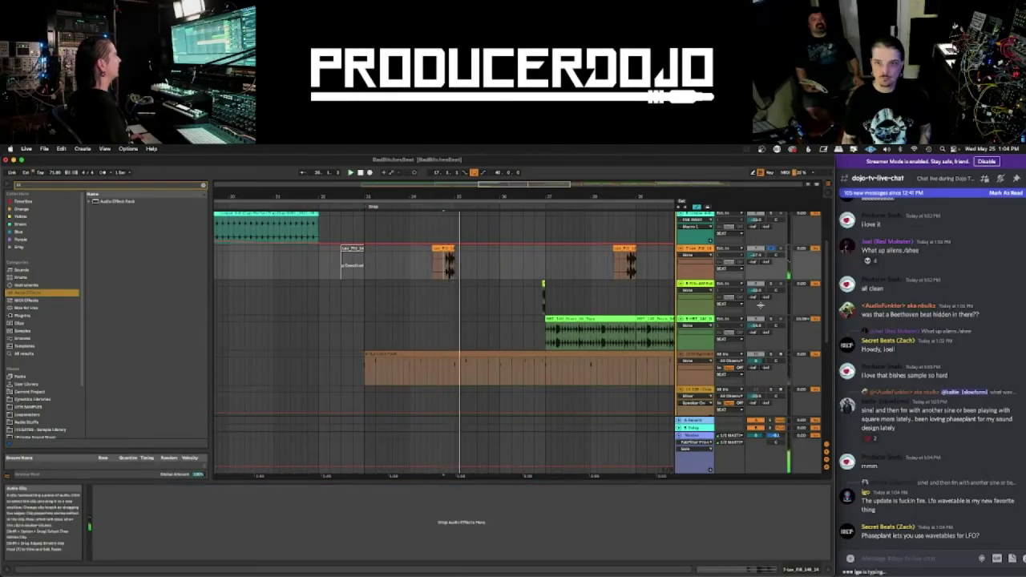
click(537, 304)
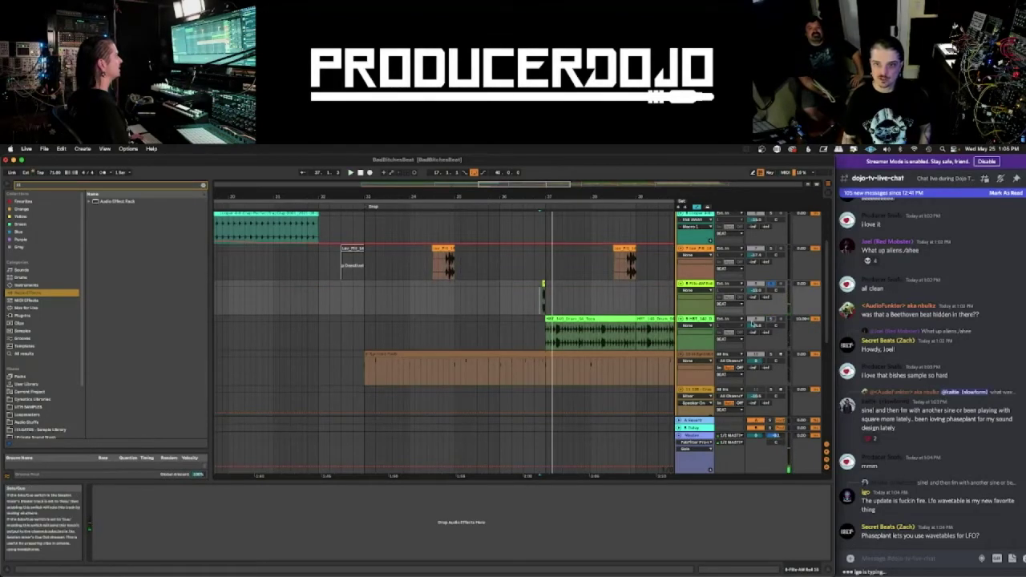
click(546, 341)
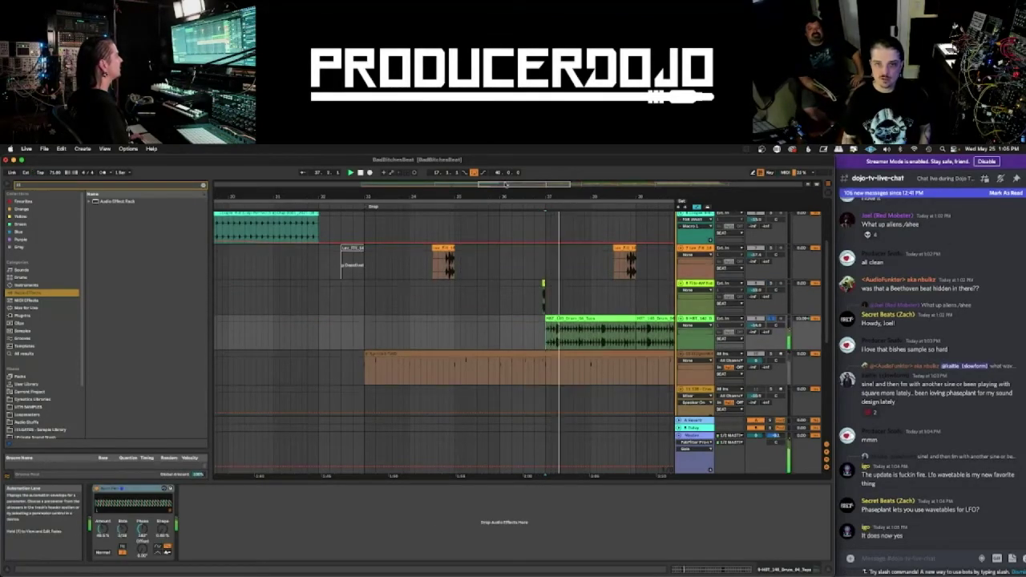
- Play the full mix from the end of the buildup into the drop with all tracks out of solo
drag(514, 195, 417, 154)
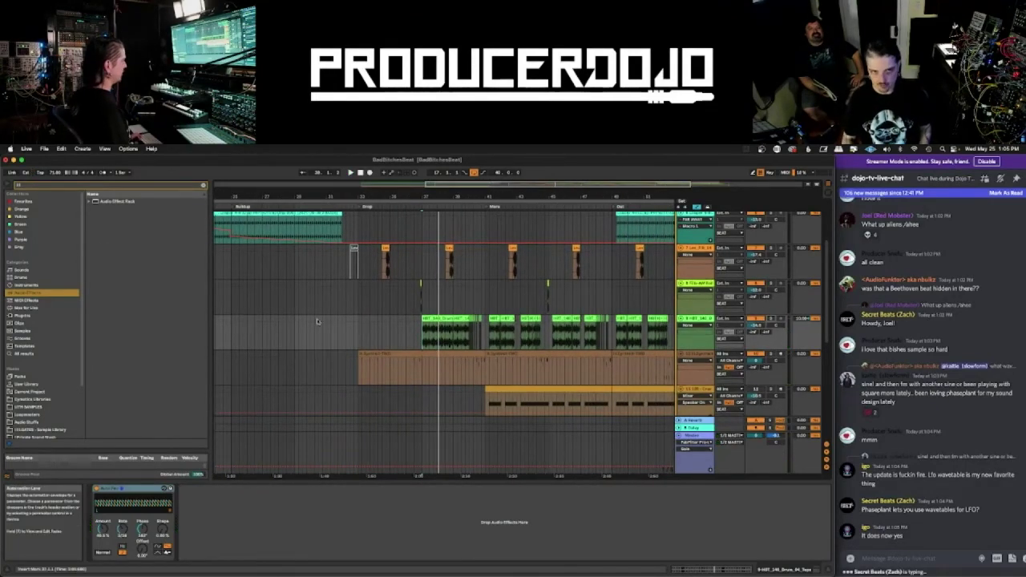
click(343, 322)
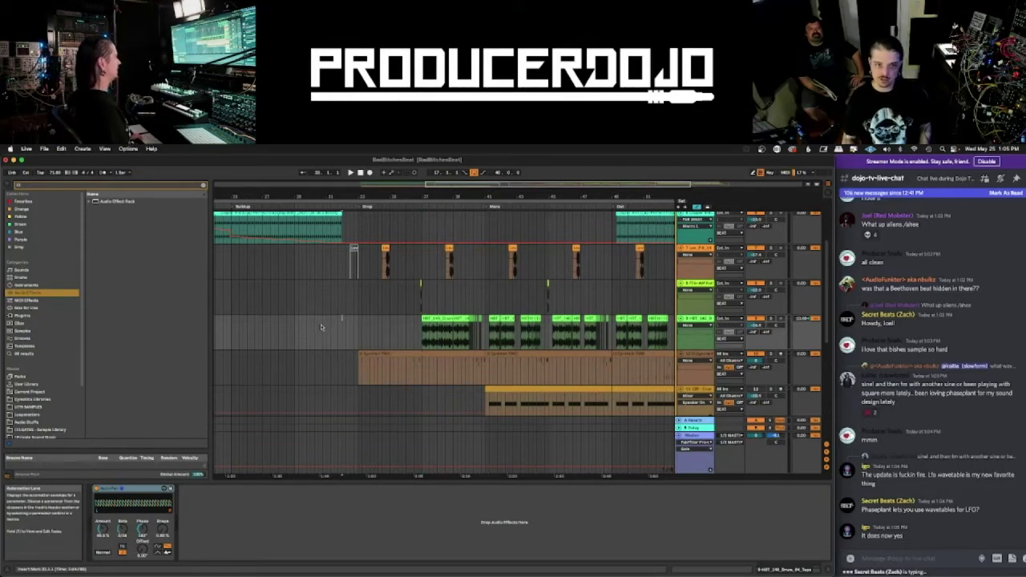
click(321, 325)
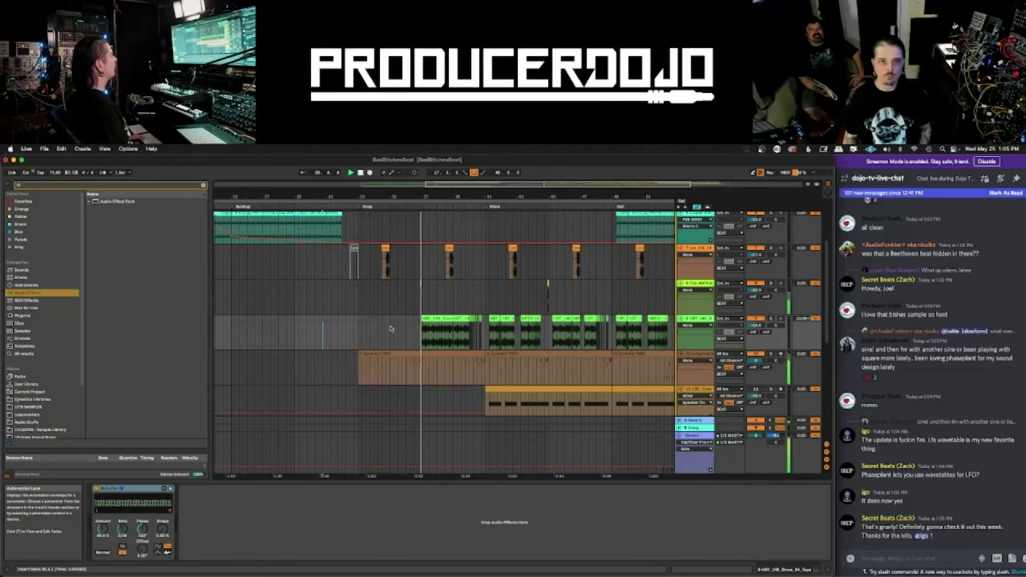
scroll(543, 337, down, 5)
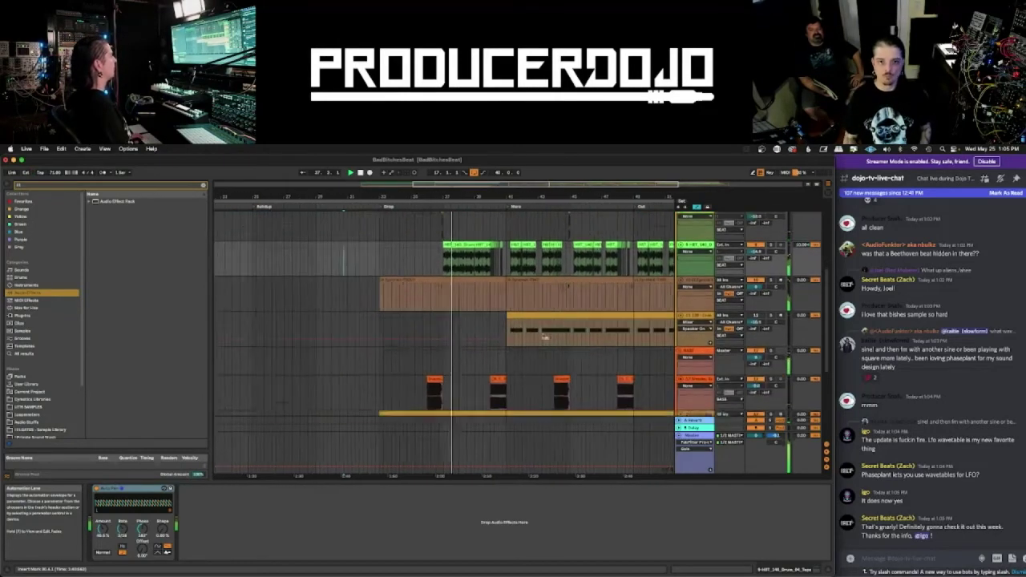
scroll(468, 276, up, 3)
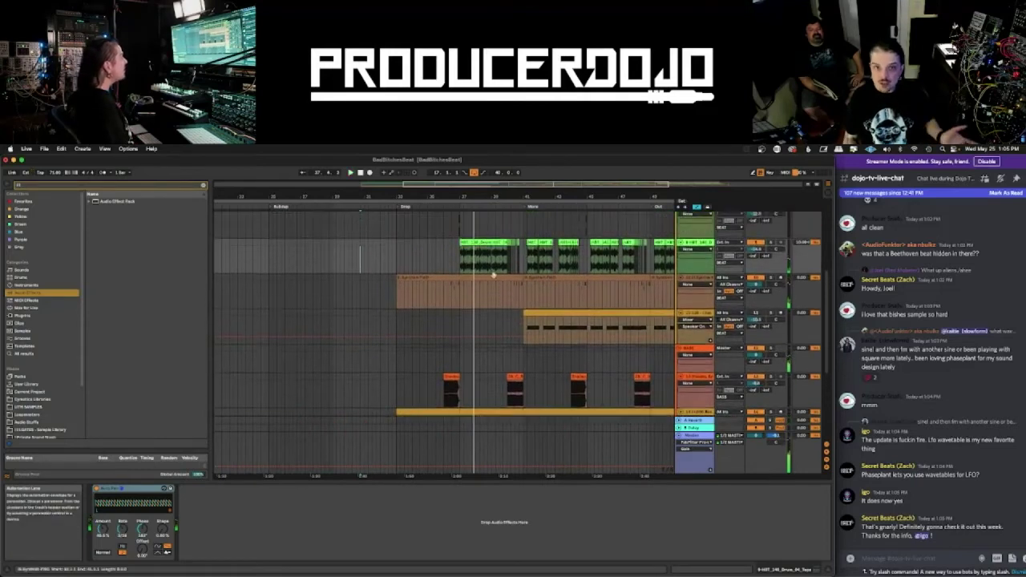
- Select the first drum tops clip, and bring the drop's bass and effects tracks back into view
click(475, 262)
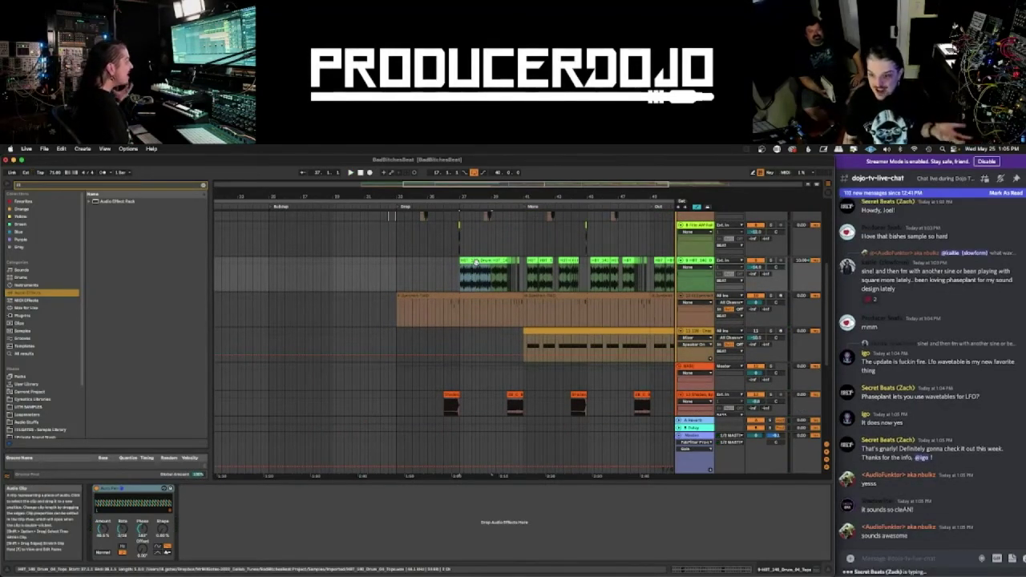
click(477, 271)
scroll(478, 271, down, 7)
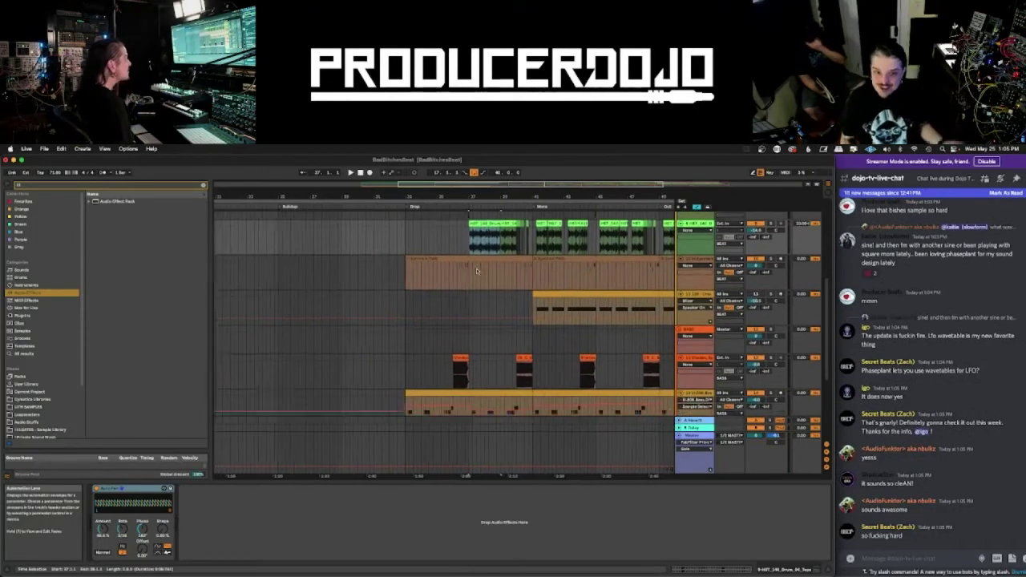
scroll(477, 271, down, 3)
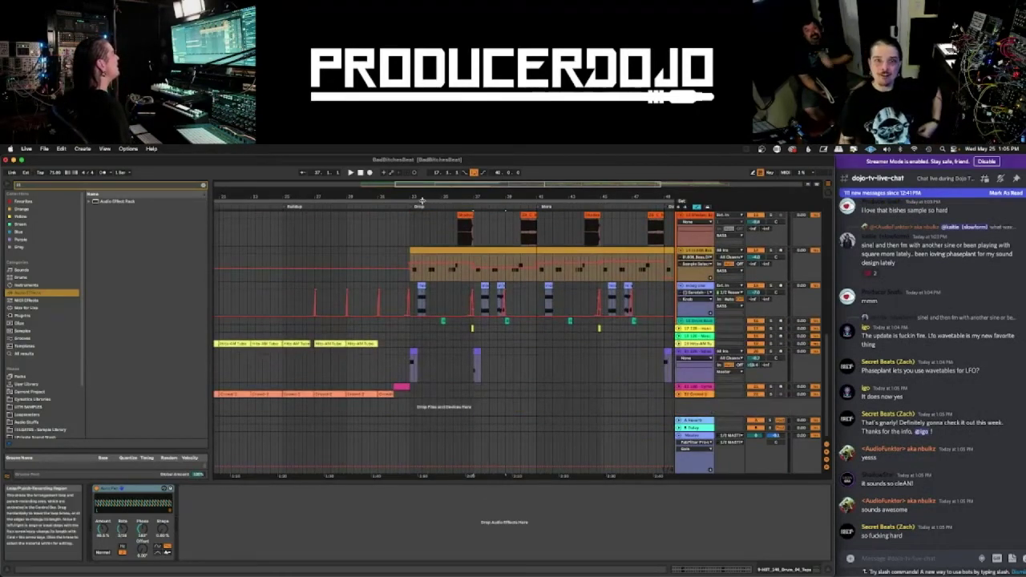
drag(426, 190, 427, 194)
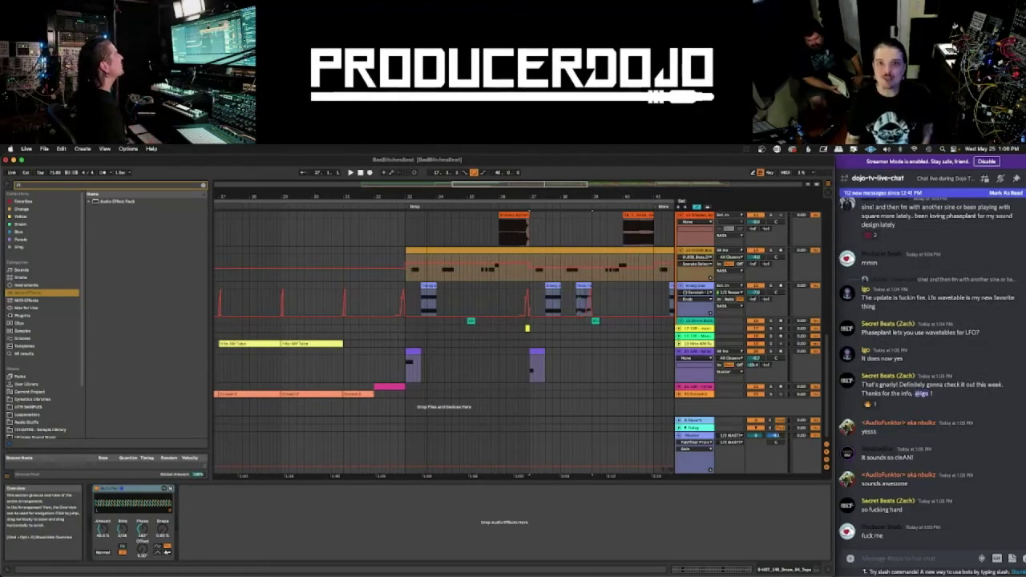
drag(426, 193, 426, 181)
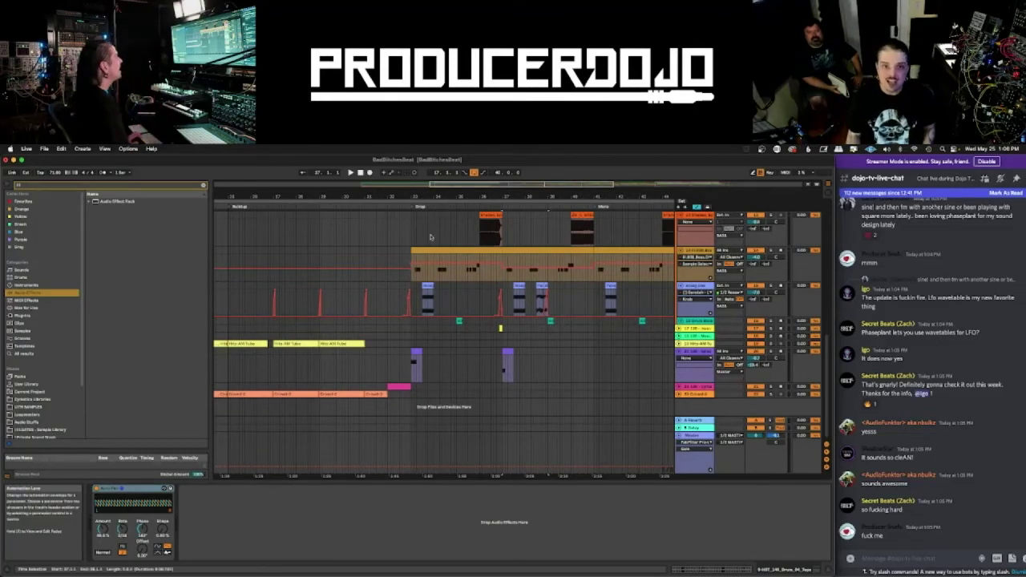
- Fold the bass group and collapse all tracks to view the whole arrangement from intro to outro
scroll(495, 257, right, 1)
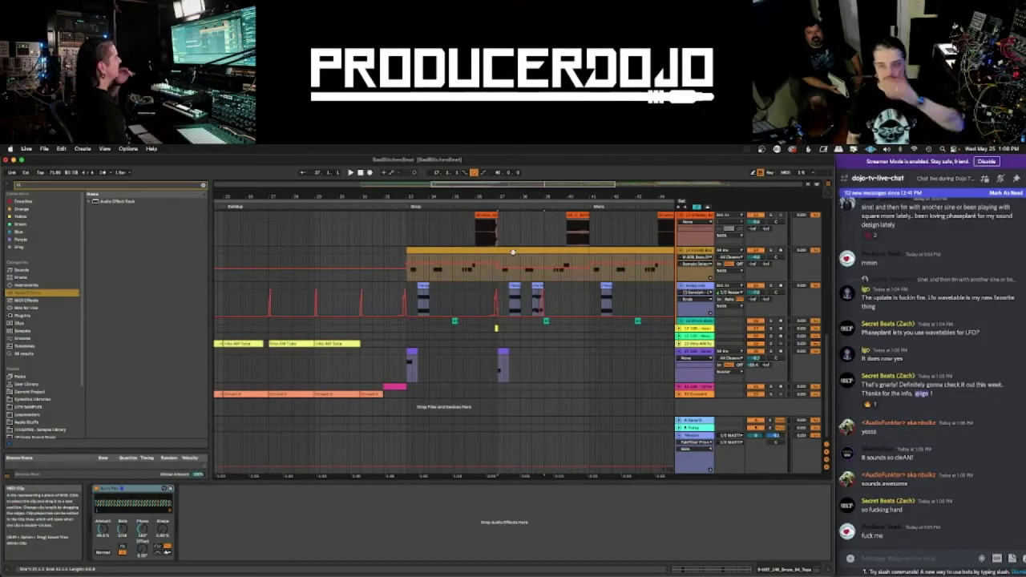
scroll(513, 252, right, 1)
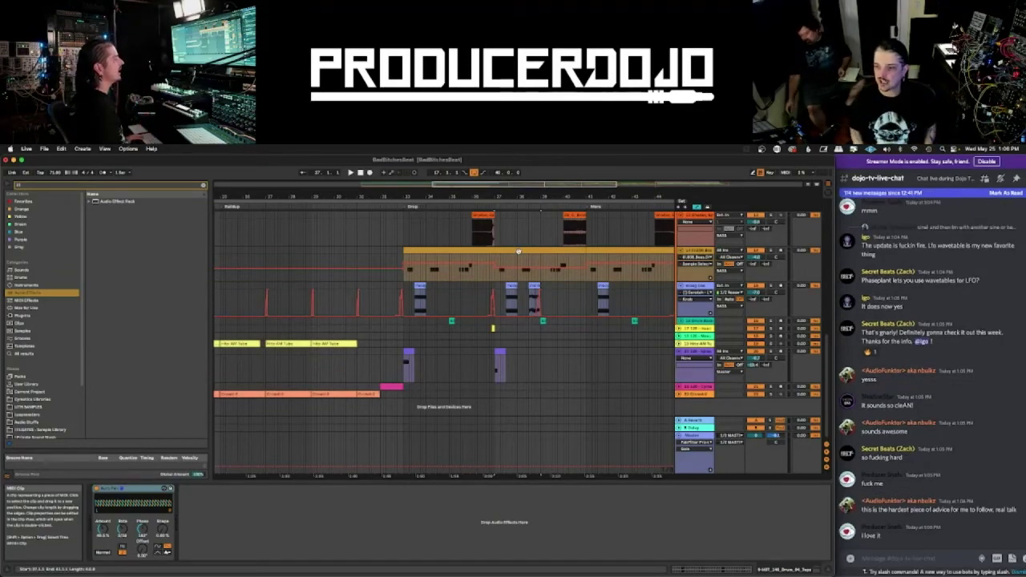
scroll(483, 313, right, 1)
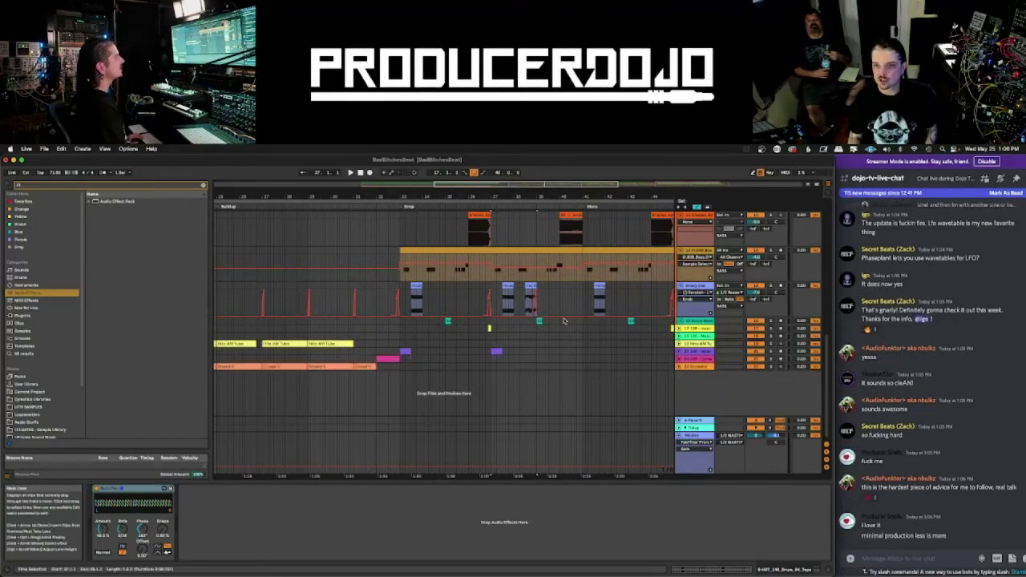
scroll(688, 324, up, 5)
click(679, 337)
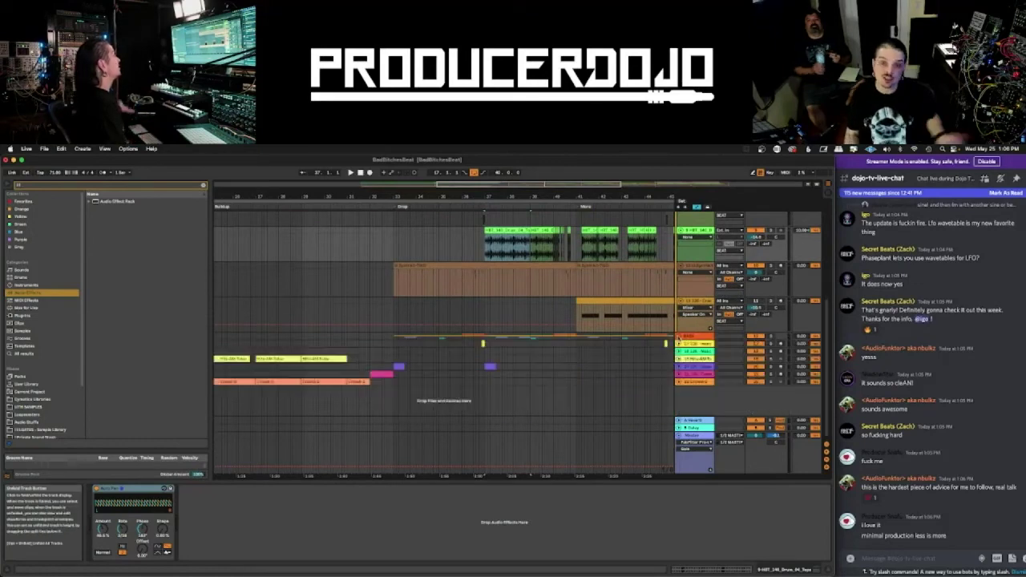
scroll(639, 333, up, 3)
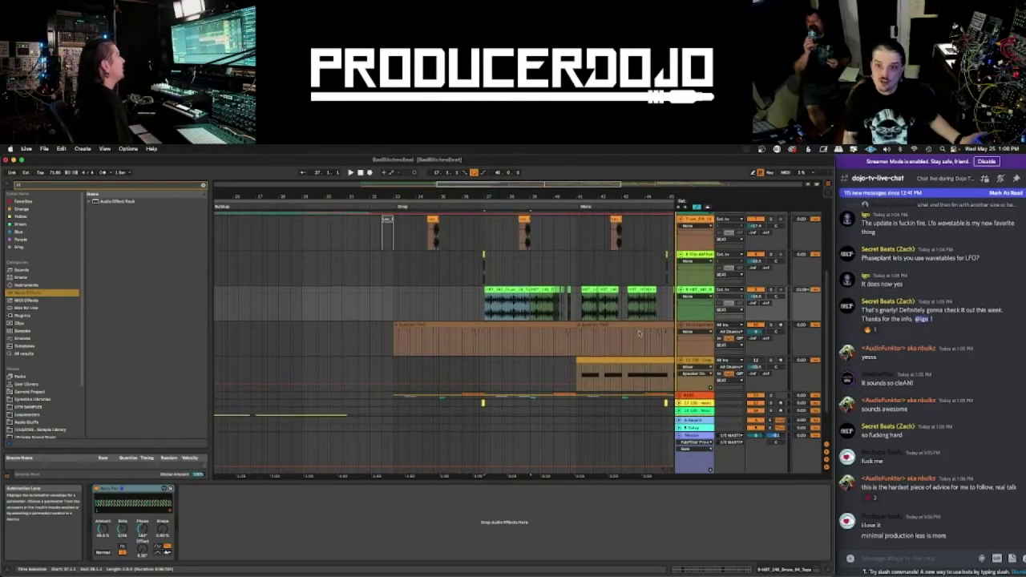
key(minus)
key(minus)
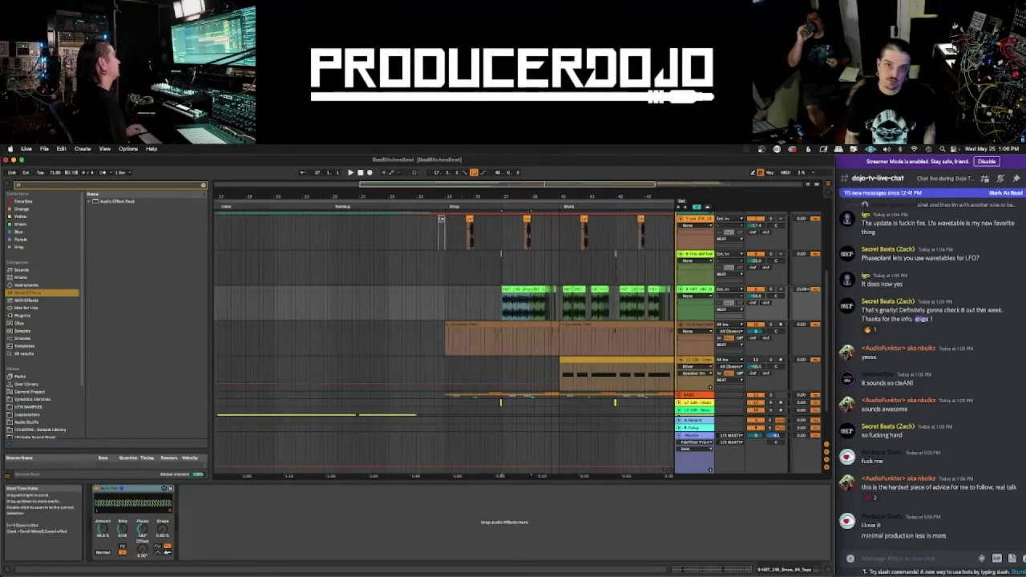
alt+click(681, 254)
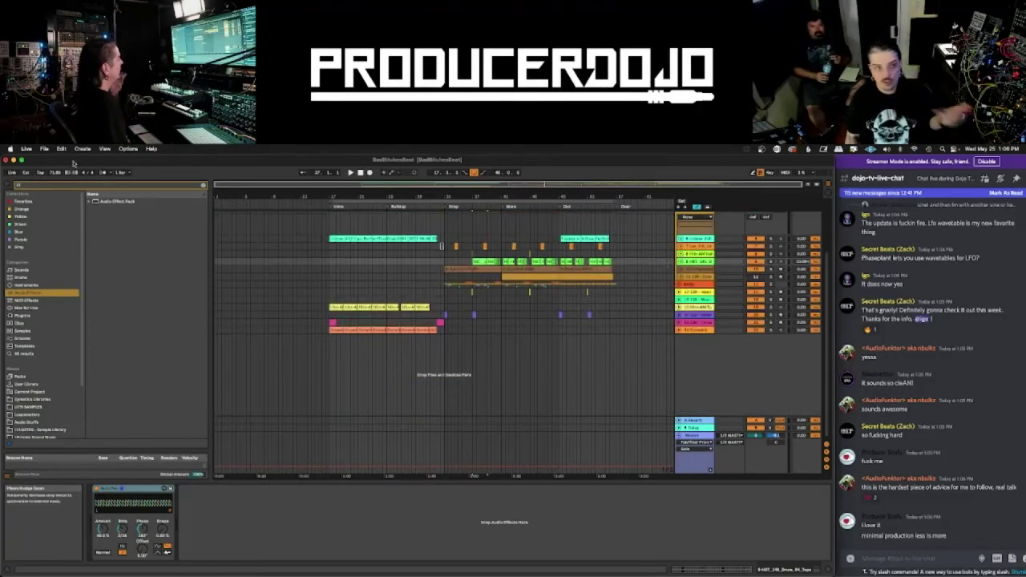
- Create a new Live Set and display it in Arrangement View
click(44, 148)
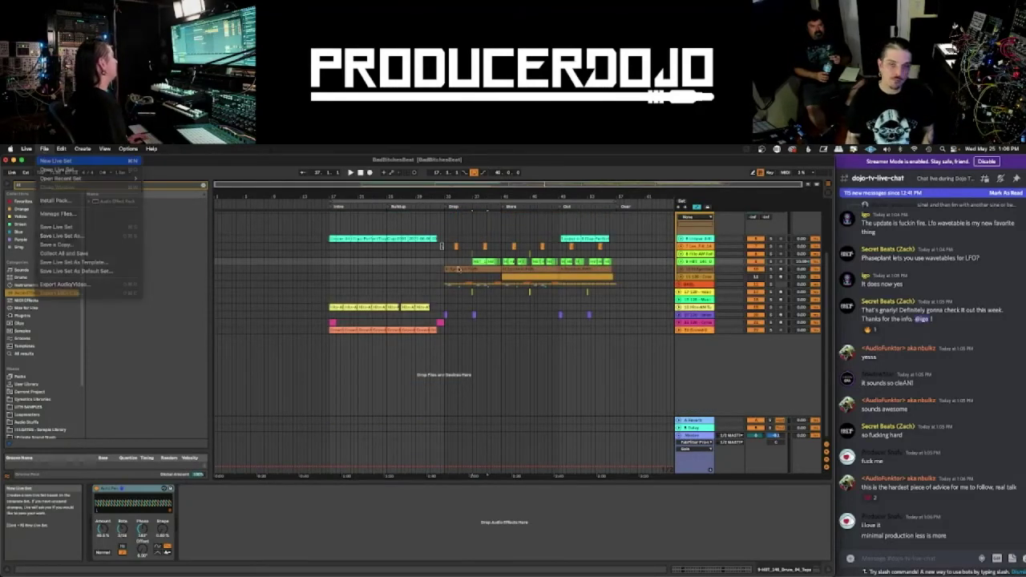
click(56, 161)
click(351, 384)
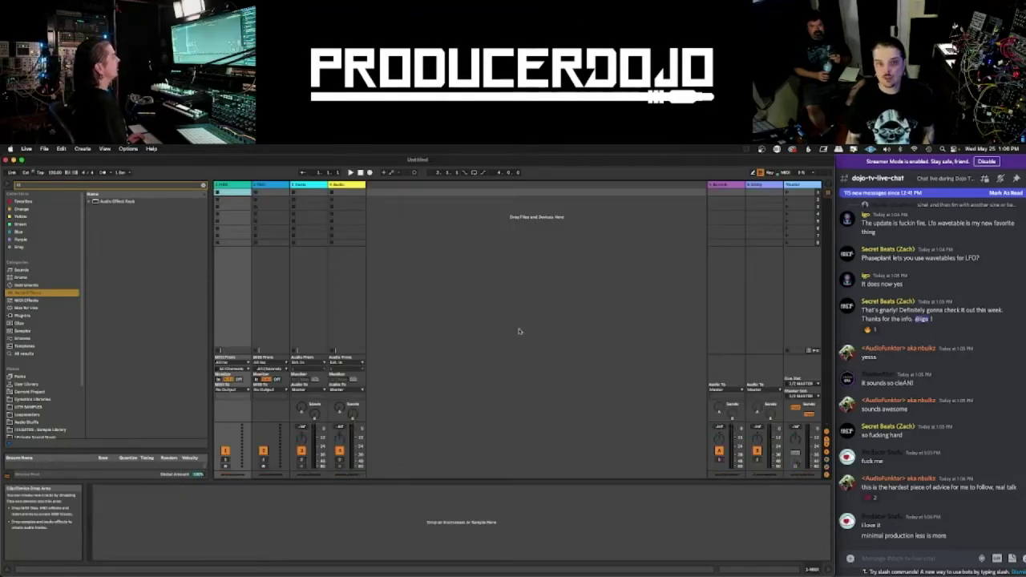
key(Tab)
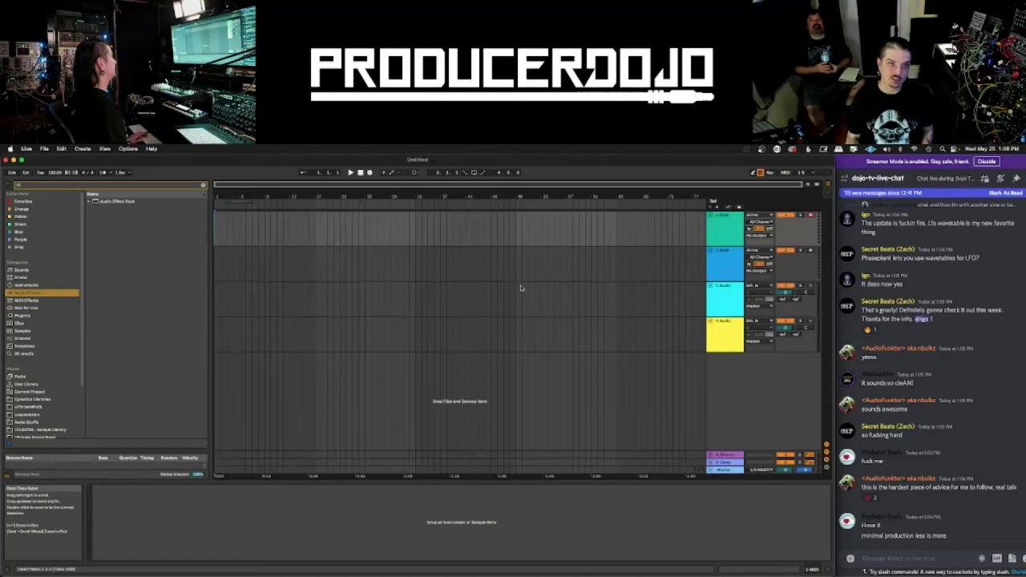
- Search all browser content for "piccolo snare"
double_click(27, 185)
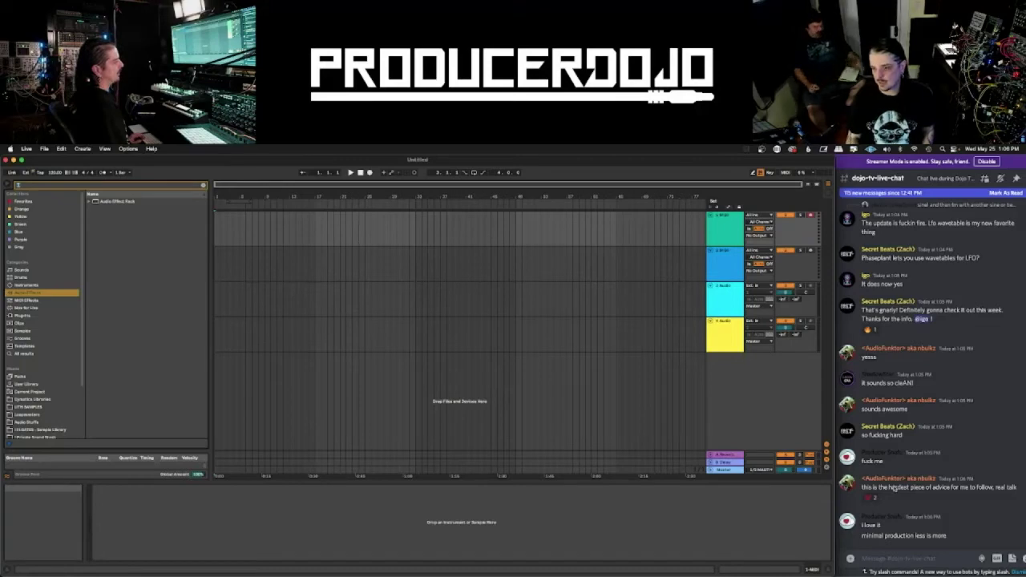
click(917, 557)
click(626, 529)
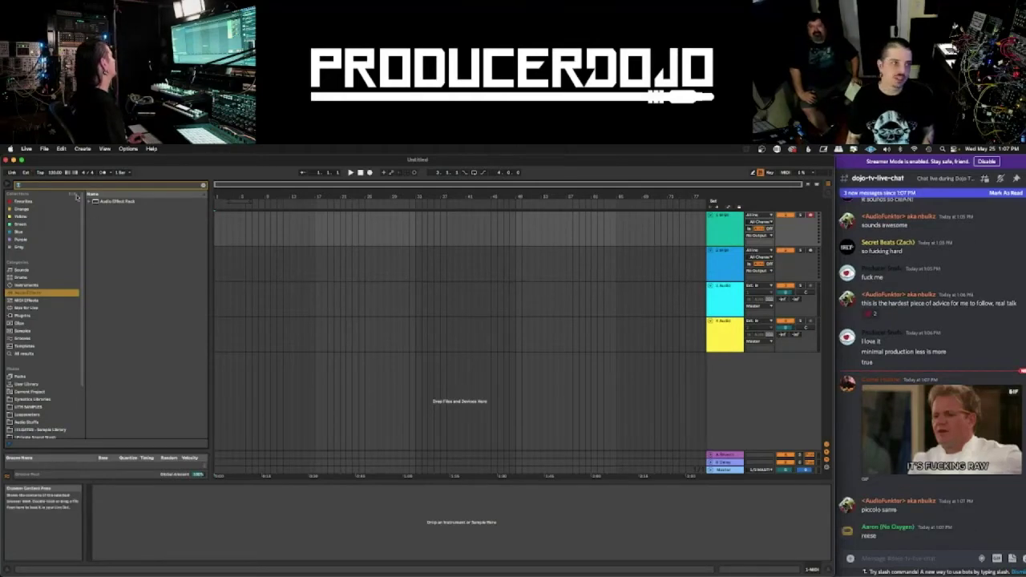
click(52, 187)
text(piccolo snare)
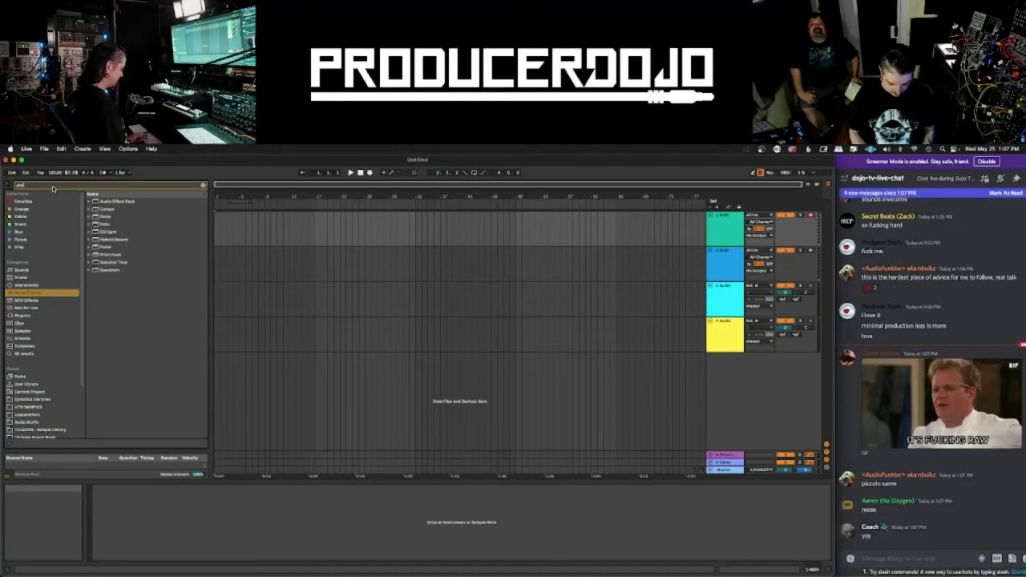
click(28, 354)
- Widen the browser and audition the Cymatics Piccolo Snare velocity samples
click(163, 209)
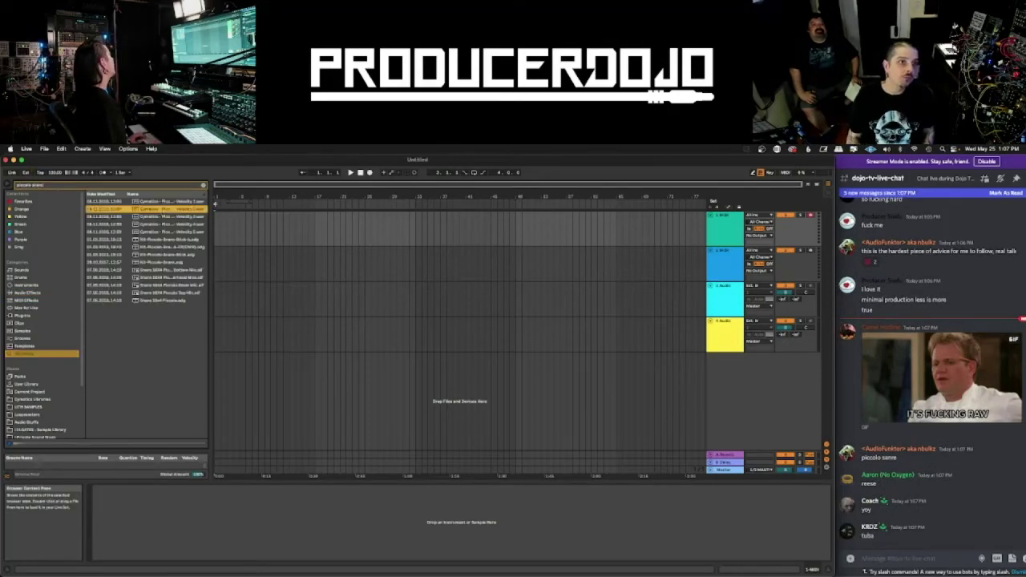
drag(210, 224, 314, 224)
click(201, 202)
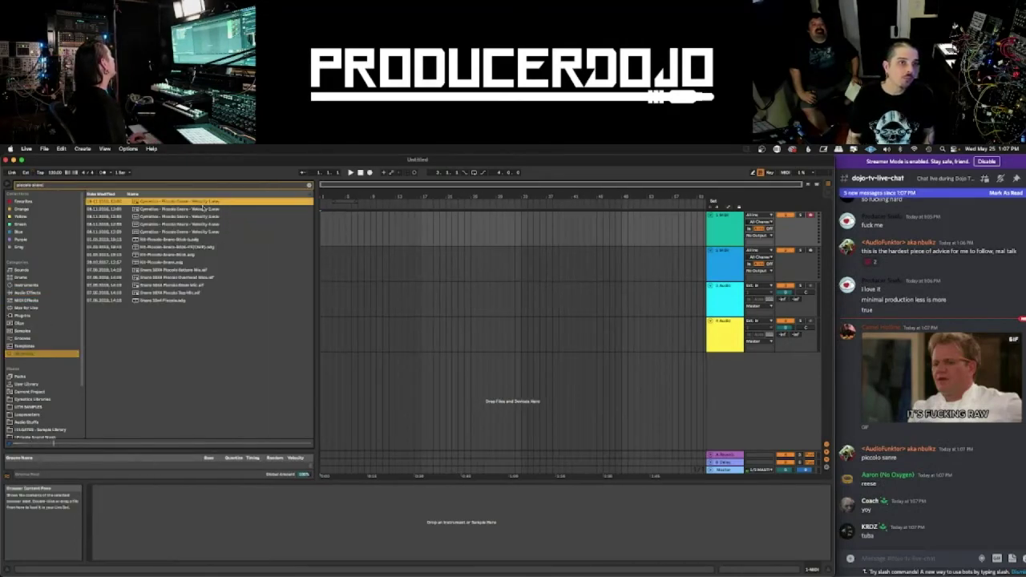
click(183, 233)
click(179, 225)
click(180, 233)
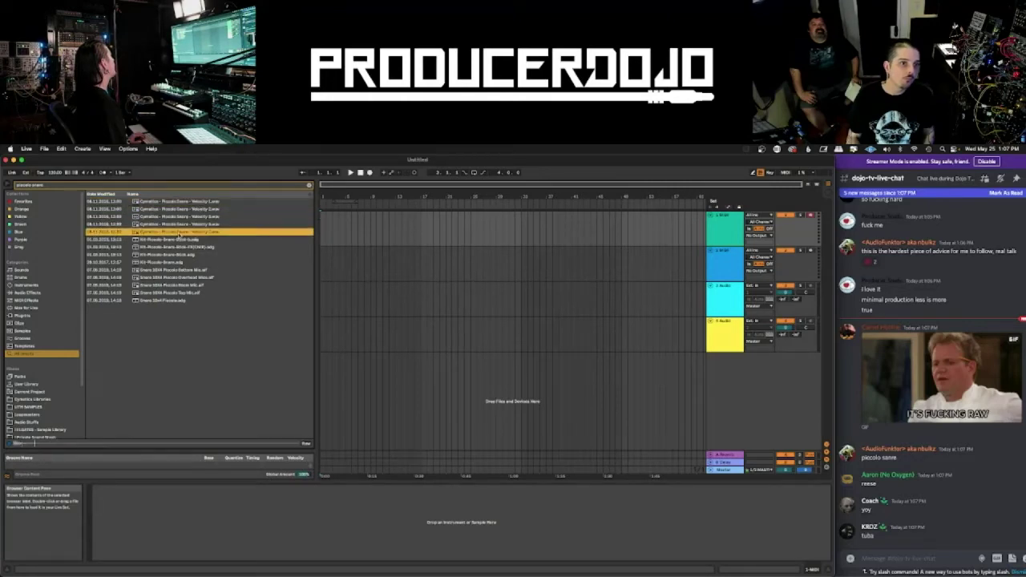
- Place the chosen piccolo snare sample on the first track at bar 17, trim it to half a bar and play it
drag(178, 239, 381, 224)
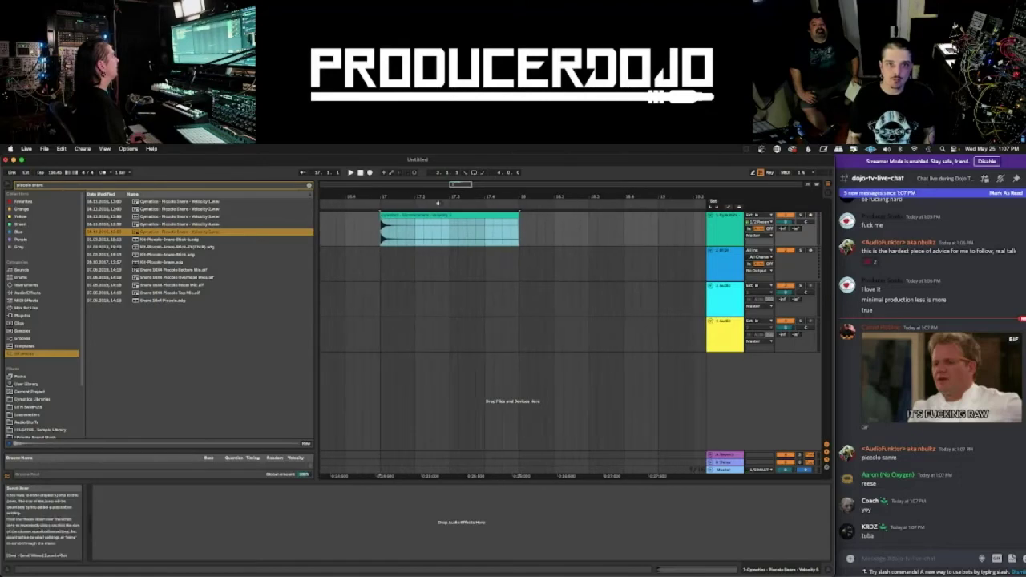
click(592, 229)
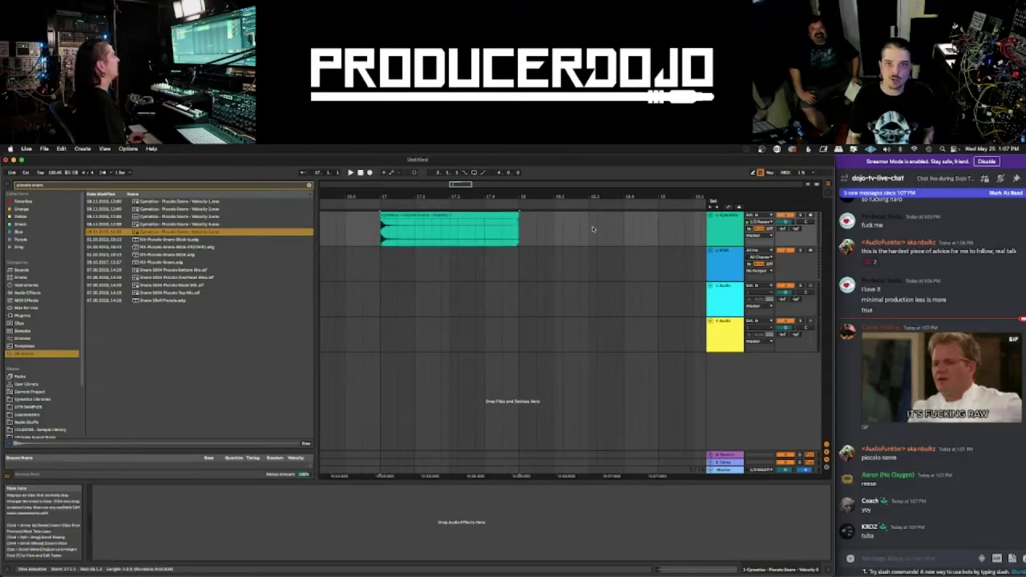
drag(519, 213, 449, 220)
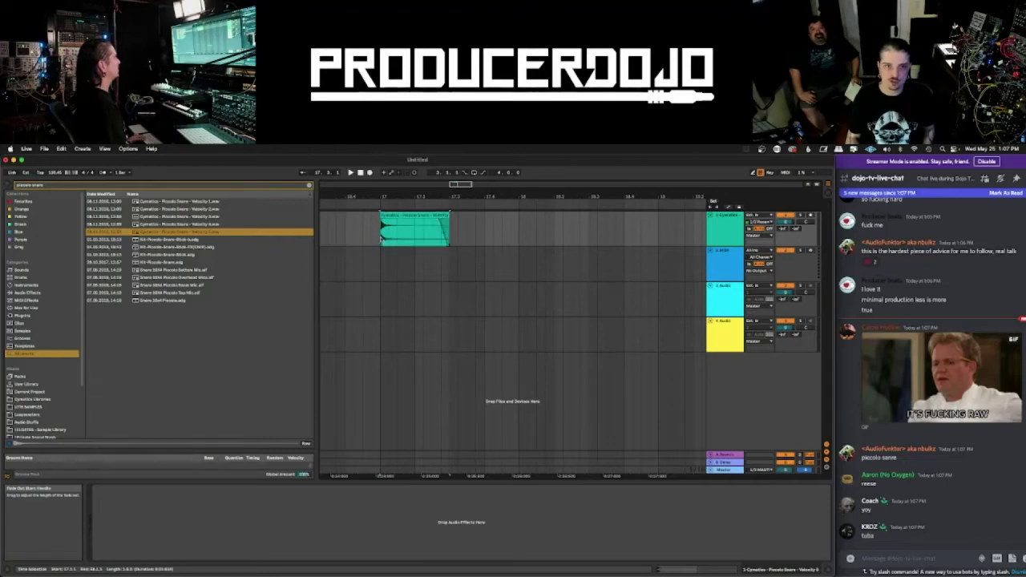
key(space)
key(space)
key(space)
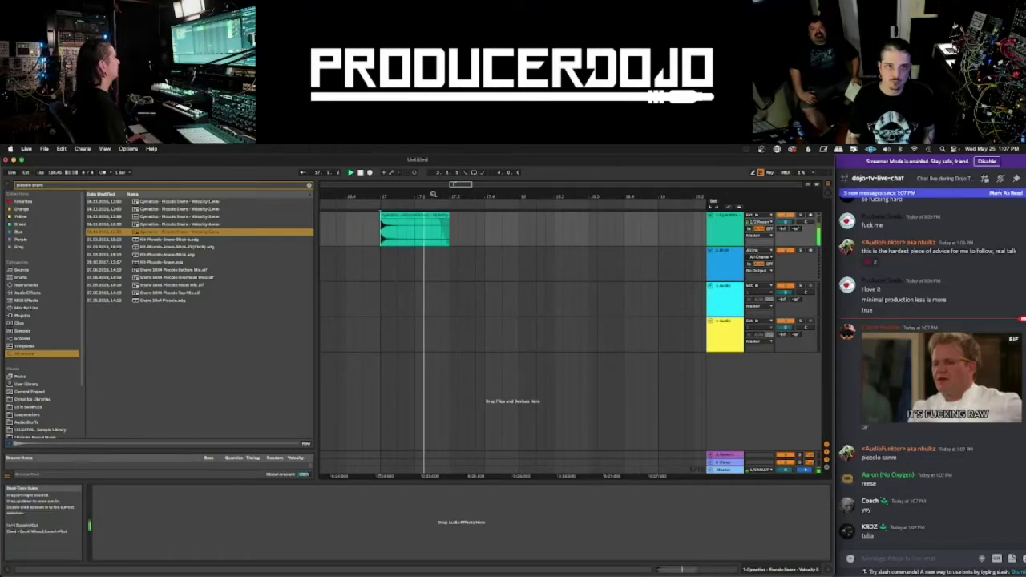
- Open the snare clip's sample settings and shorten its loop to half the current loop length
drag(430, 196, 408, 150)
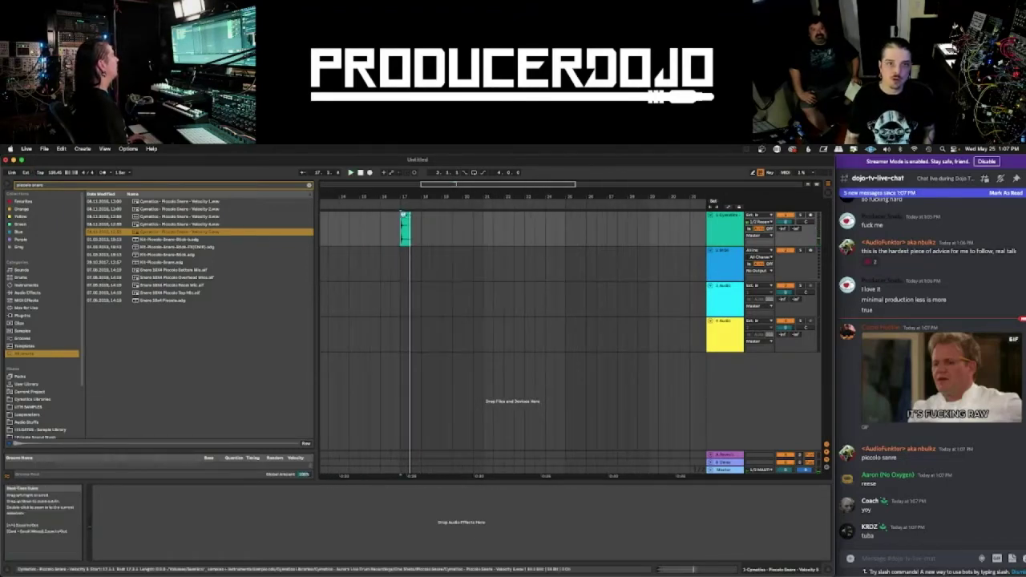
double_click(405, 228)
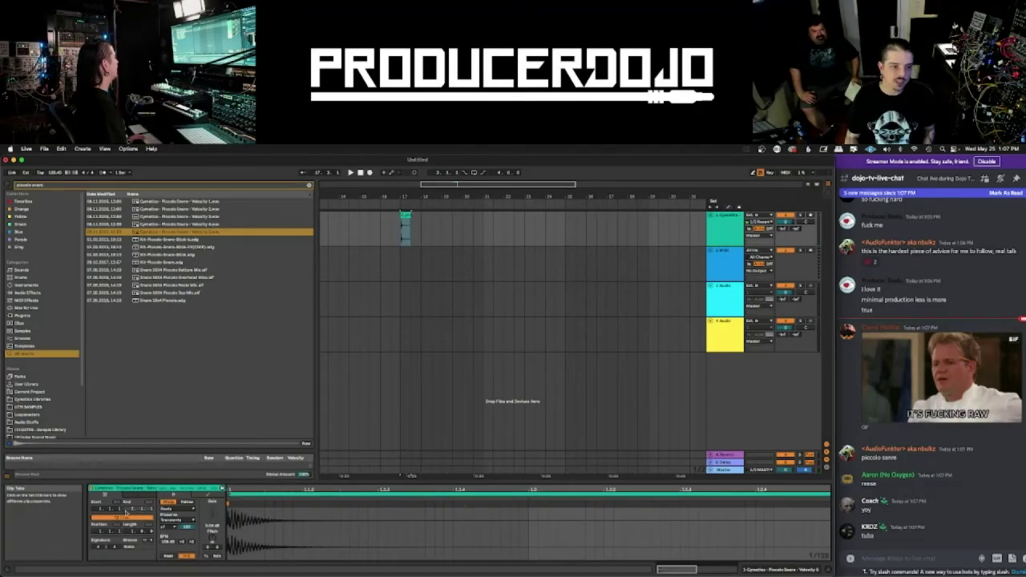
drag(759, 487, 759, 465)
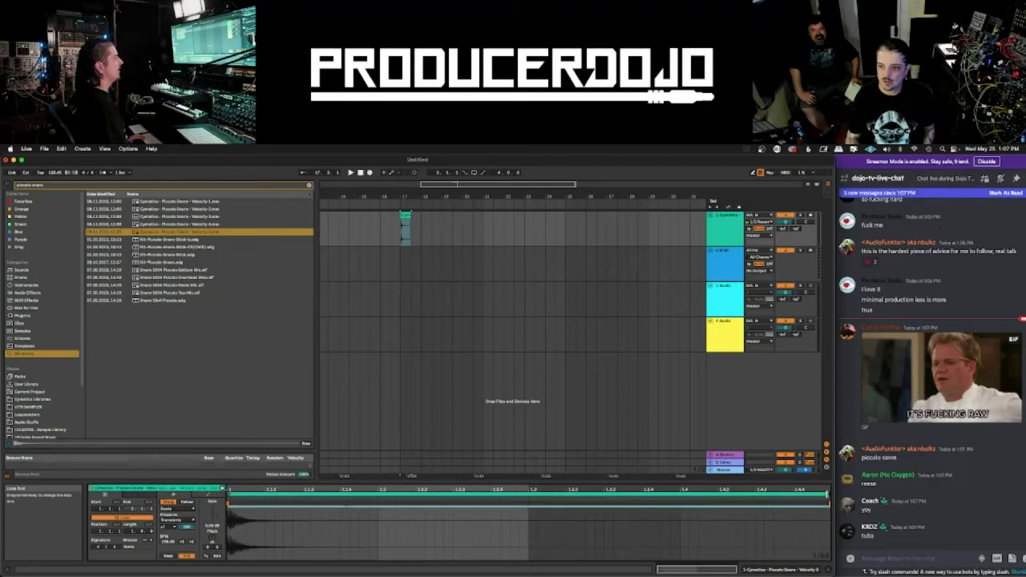
drag(829, 497, 528, 492)
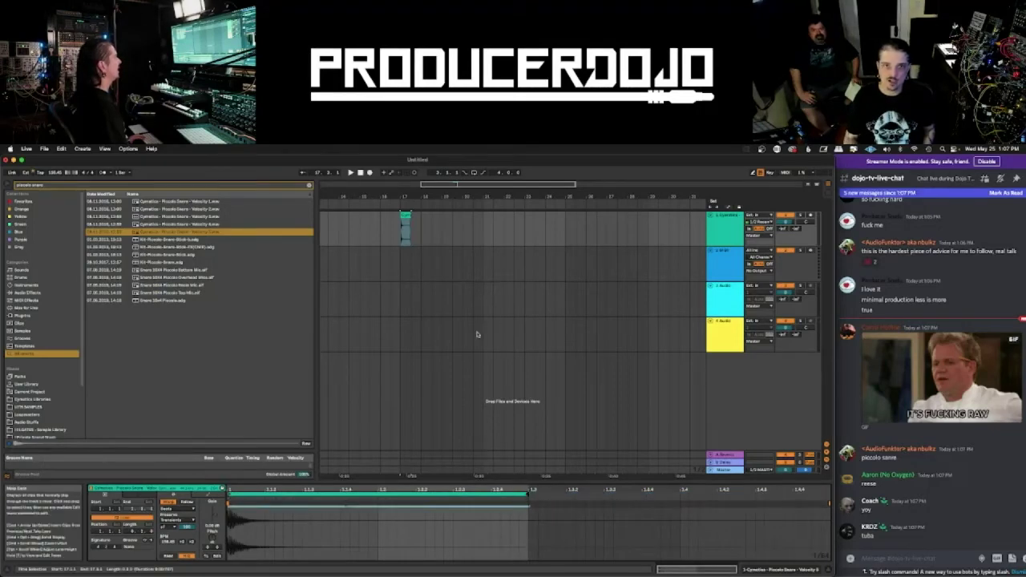
- Extend the looped snare clip back to bar 1 and forward to bar 65
drag(425, 196, 425, 161)
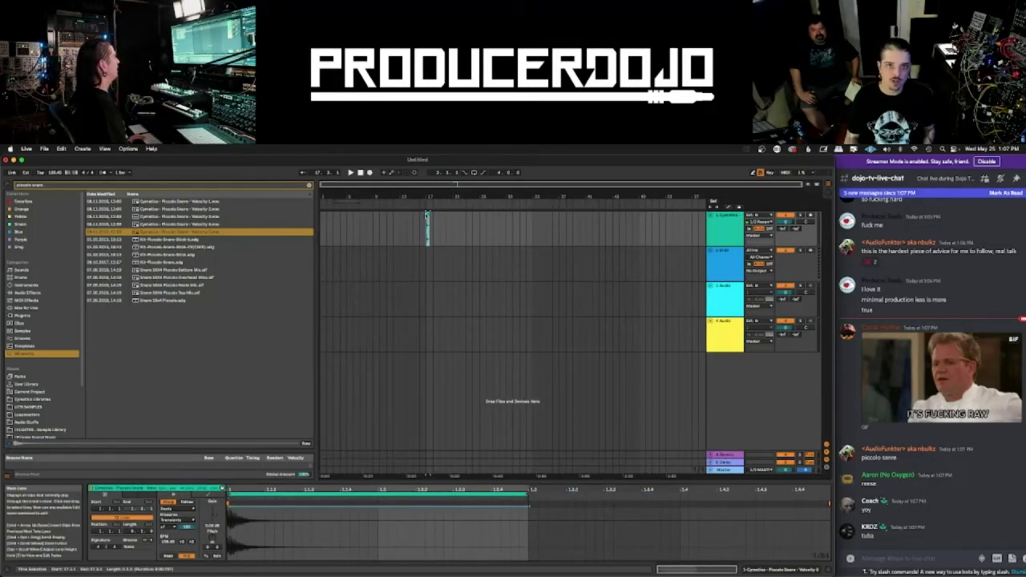
drag(426, 215, 320, 215)
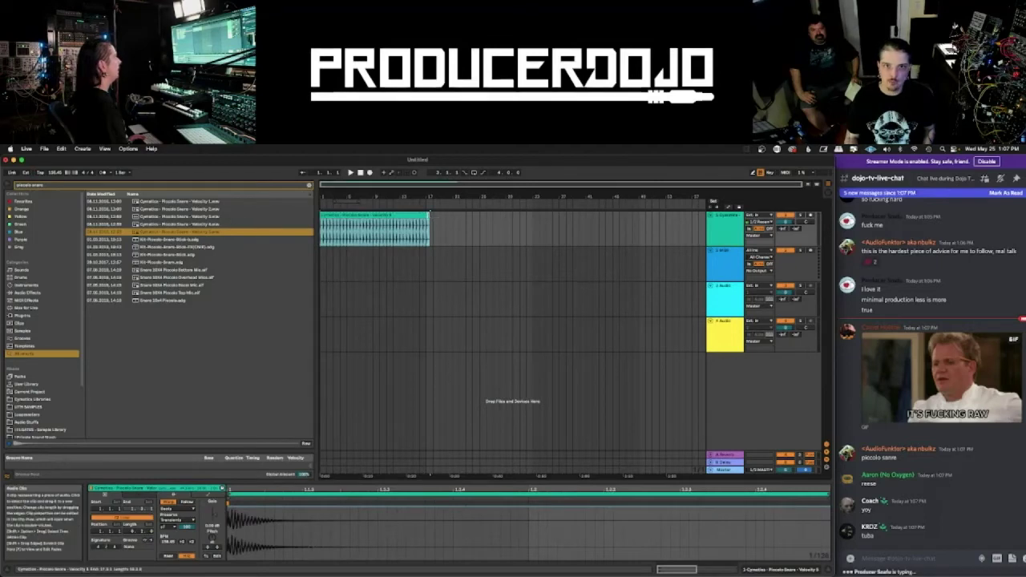
drag(429, 215, 705, 215)
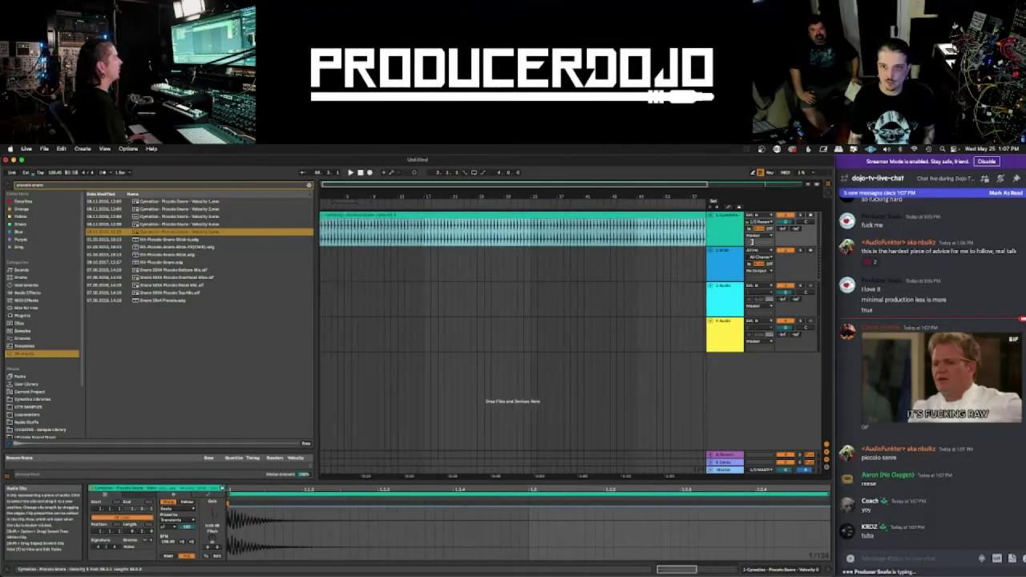
drag(752, 242, 622, 223)
drag(561, 195, 612, 196)
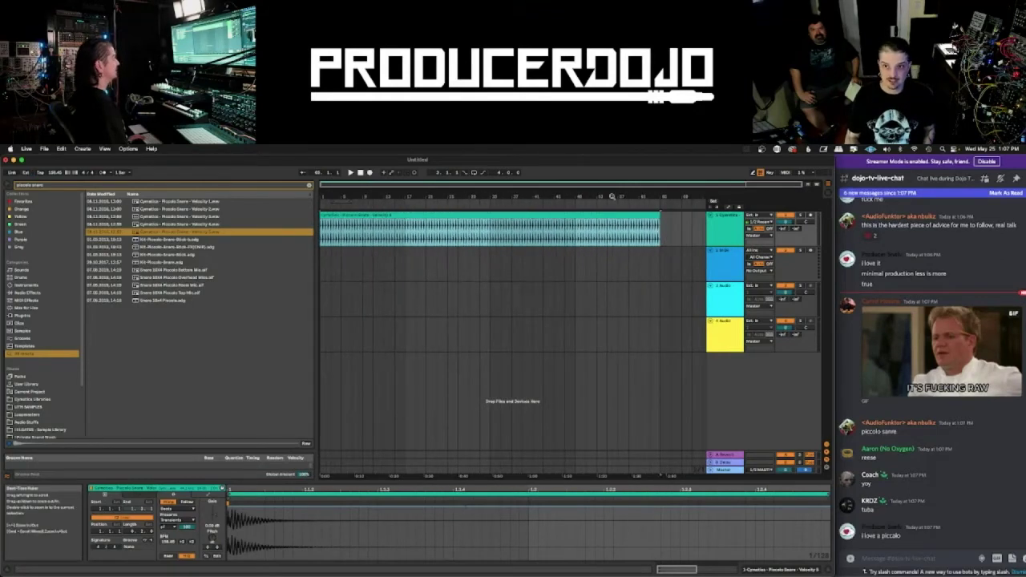
- Find the Phaser-Flanger by searching for "phaser", add it to the snare track and raise its feedback
double_click(725, 226)
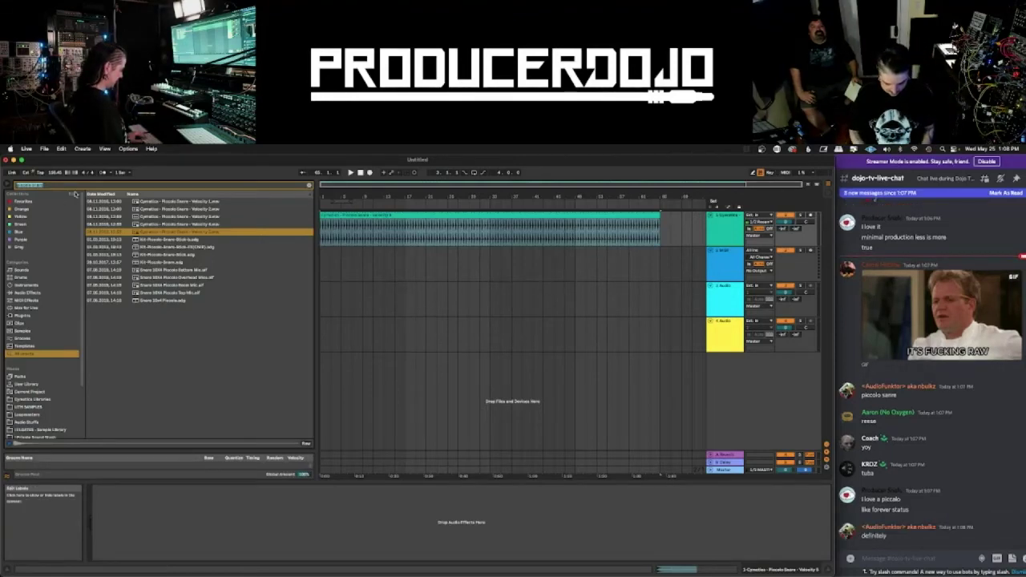
text(phaser)
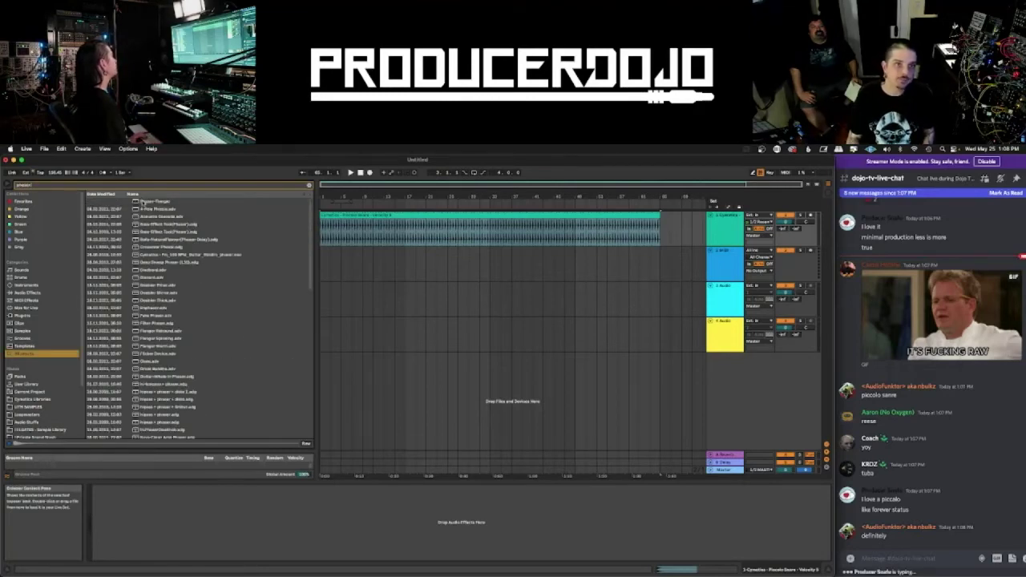
drag(143, 202, 425, 238)
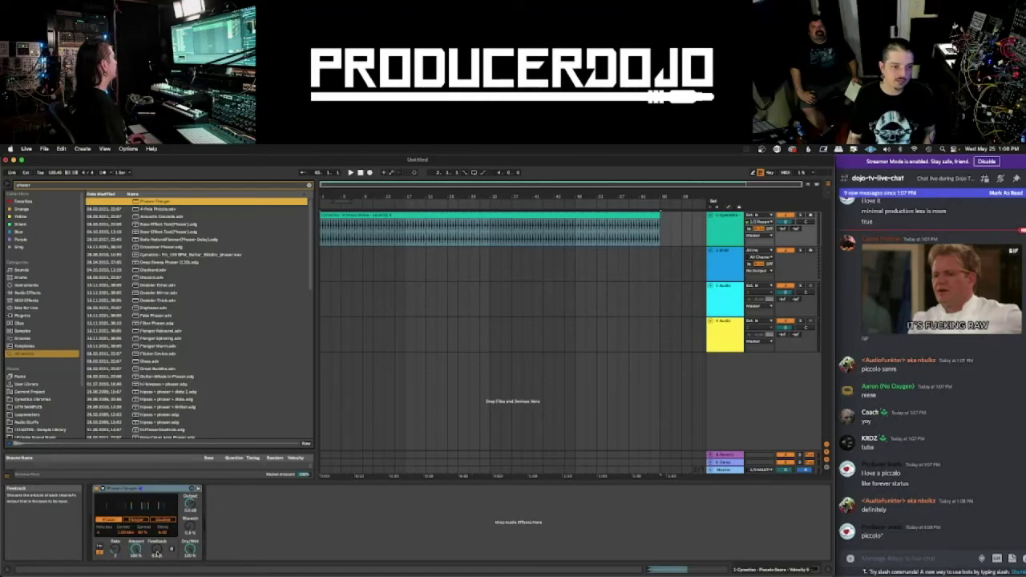
drag(157, 551, 158, 513)
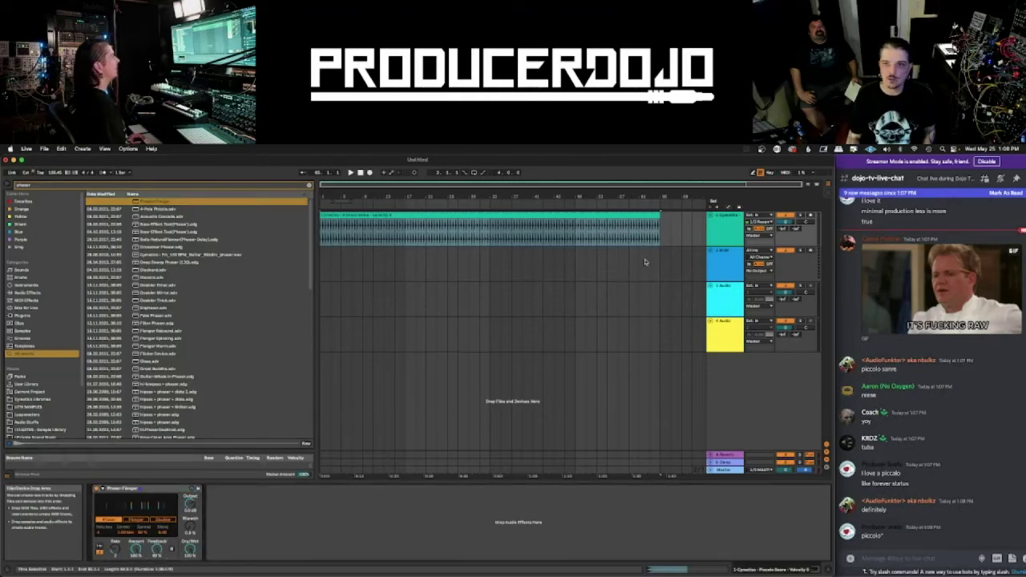
- Play the looped snare from bar 1 and adjust the Phaser-Flanger settings while listening
drag(322, 193, 322, 227)
key(space)
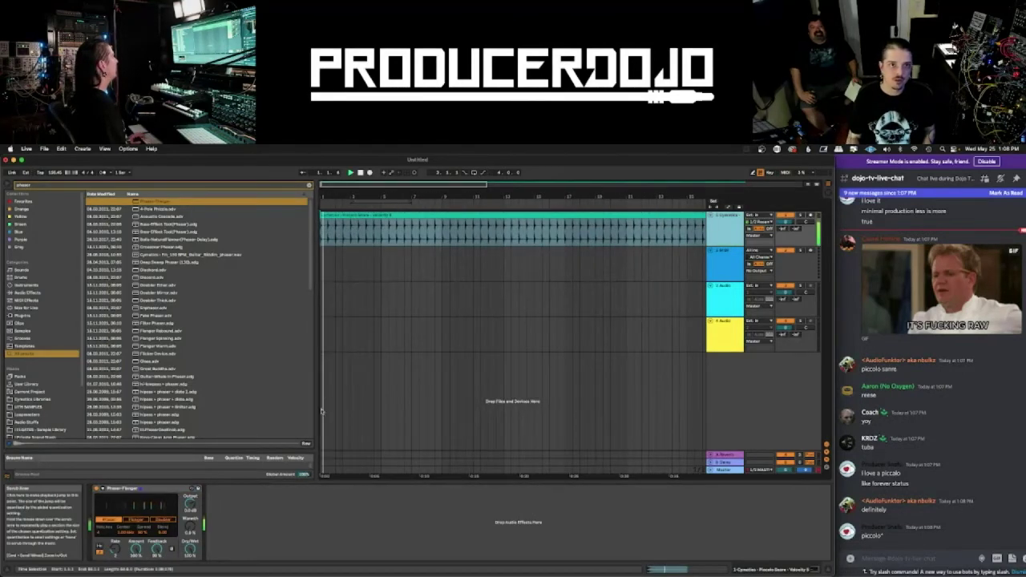
drag(159, 548, 159, 572)
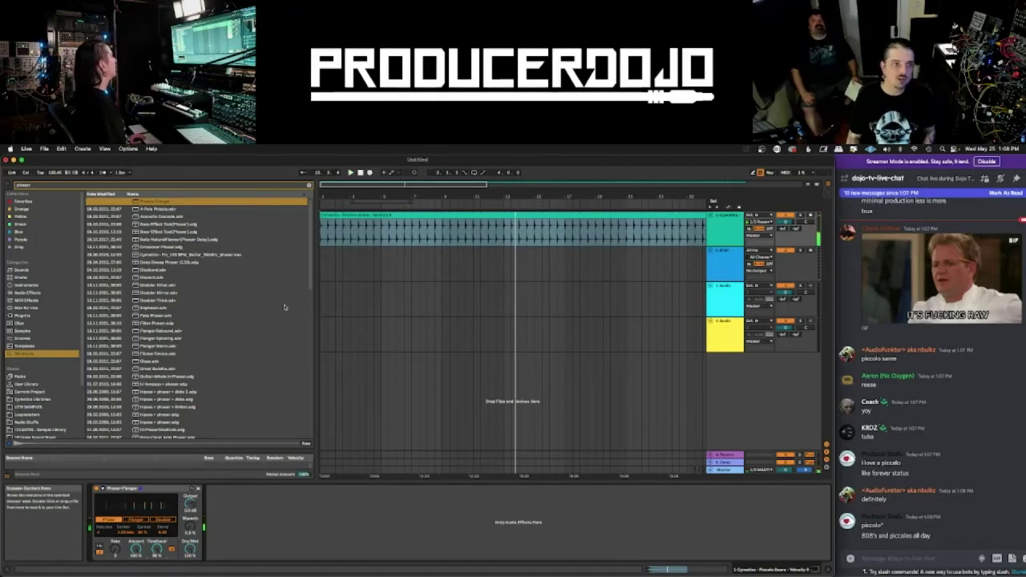
- Try MWaveShaper, found by searching for "mwave", after the Phaser-Flanger during playback and remove it from the snare track
click(57, 186)
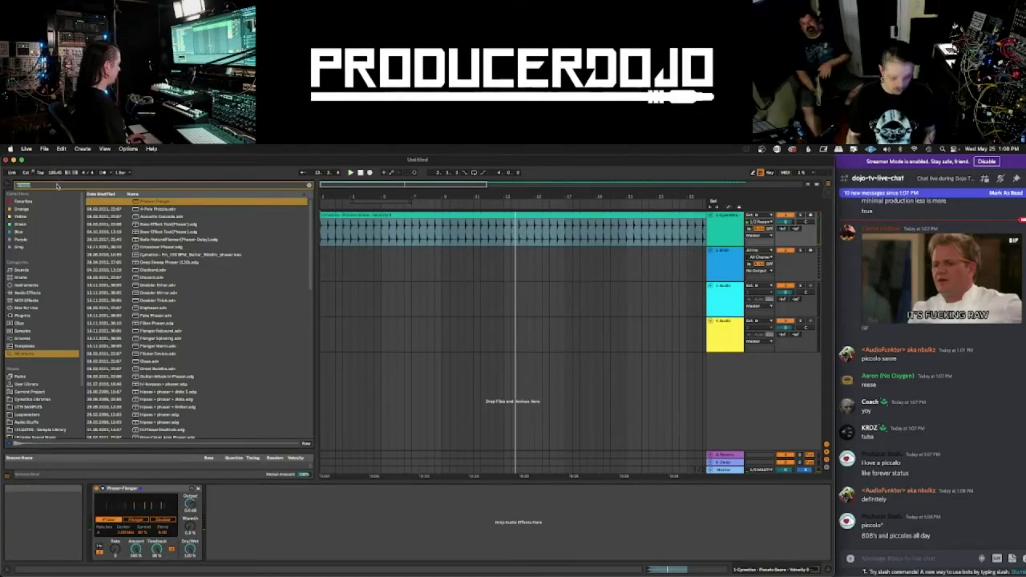
text(mwave)
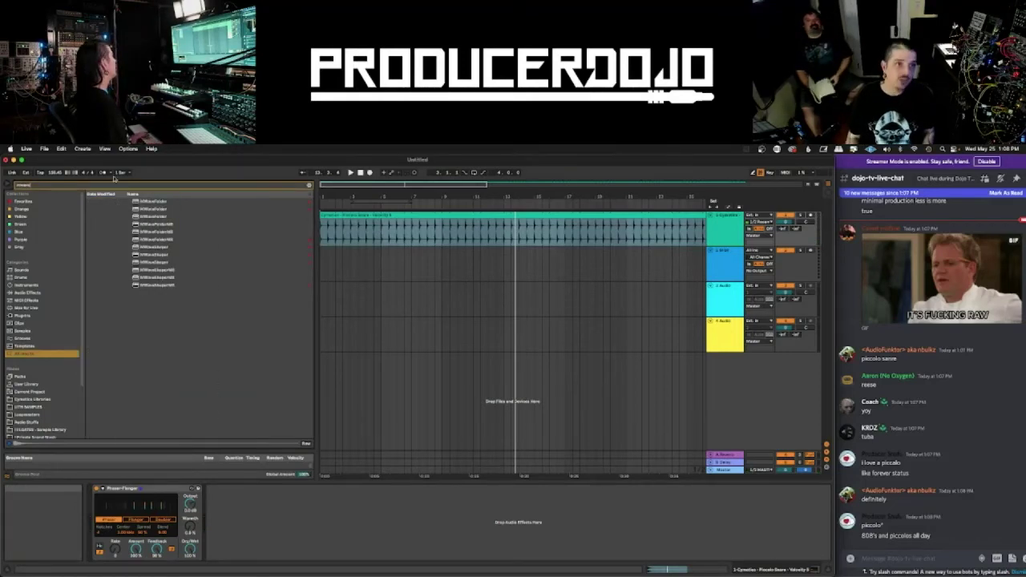
drag(164, 262, 300, 500)
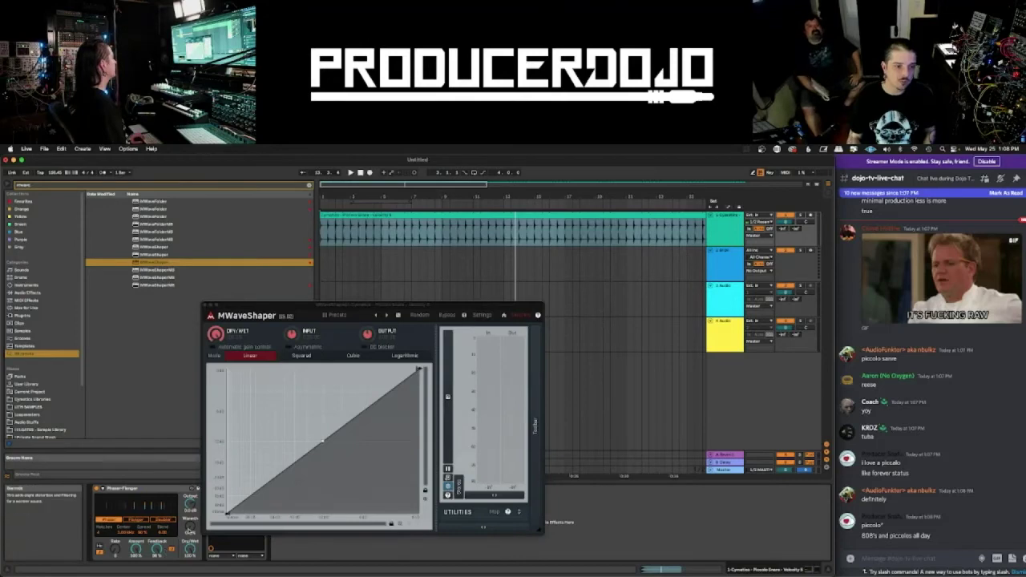
key(space)
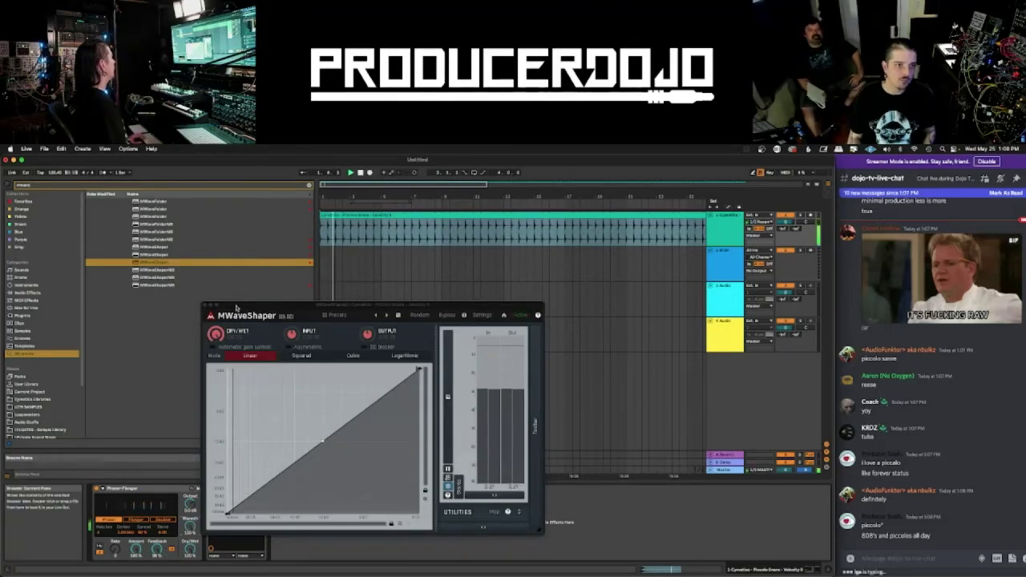
drag(237, 305, 445, 159)
click(211, 489)
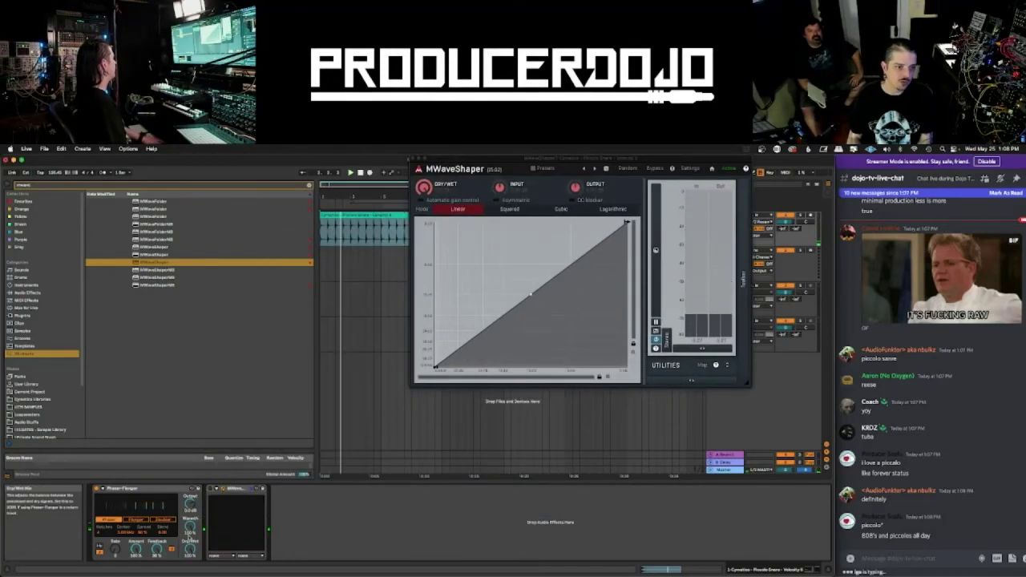
key(Delete)
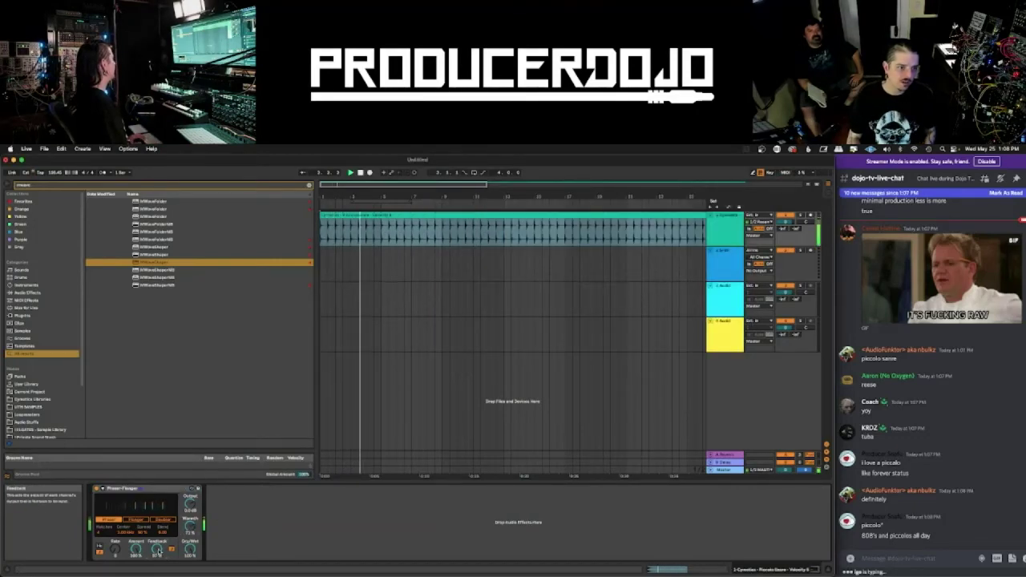
- Find Echo by searching for "echo", add it after the Phaser-Flanger, and give it very short unsynced delay times
double_click(47, 186)
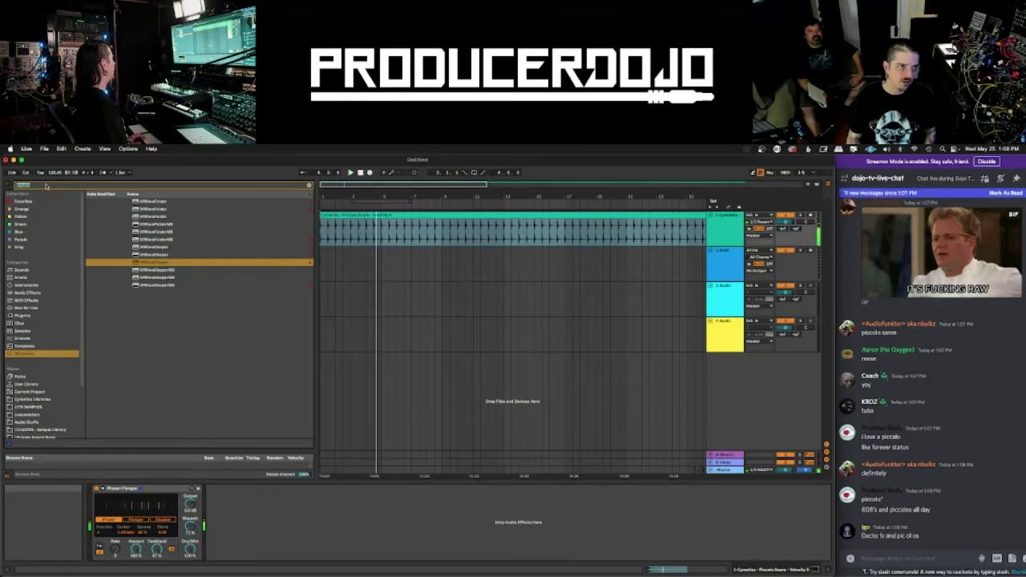
text(echo)
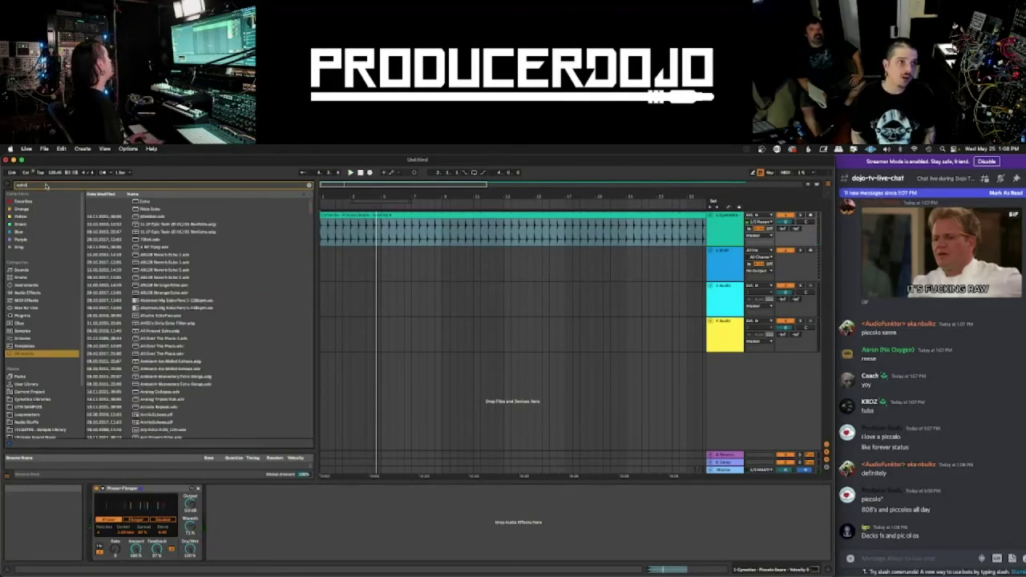
drag(150, 202, 241, 539)
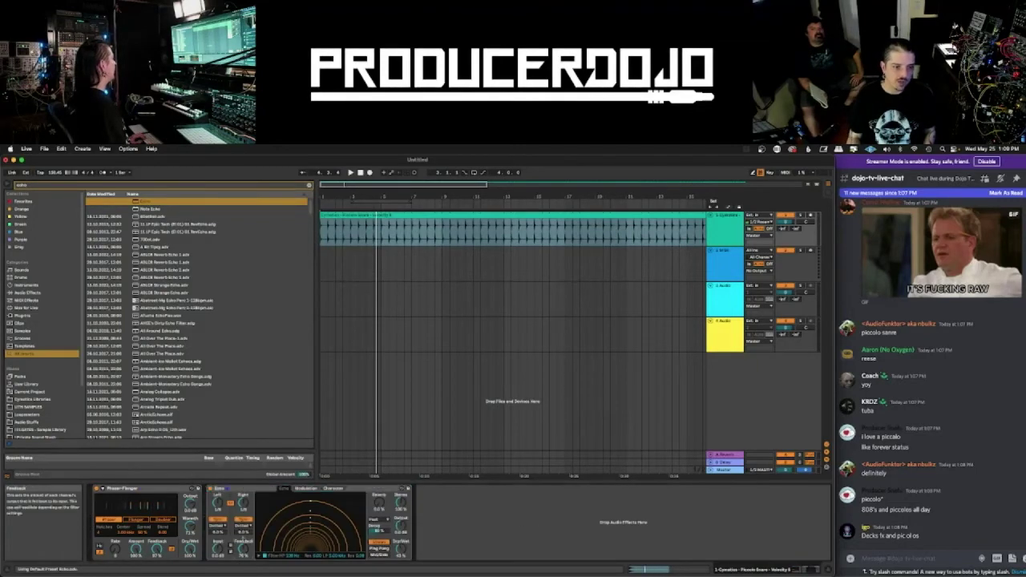
click(243, 520)
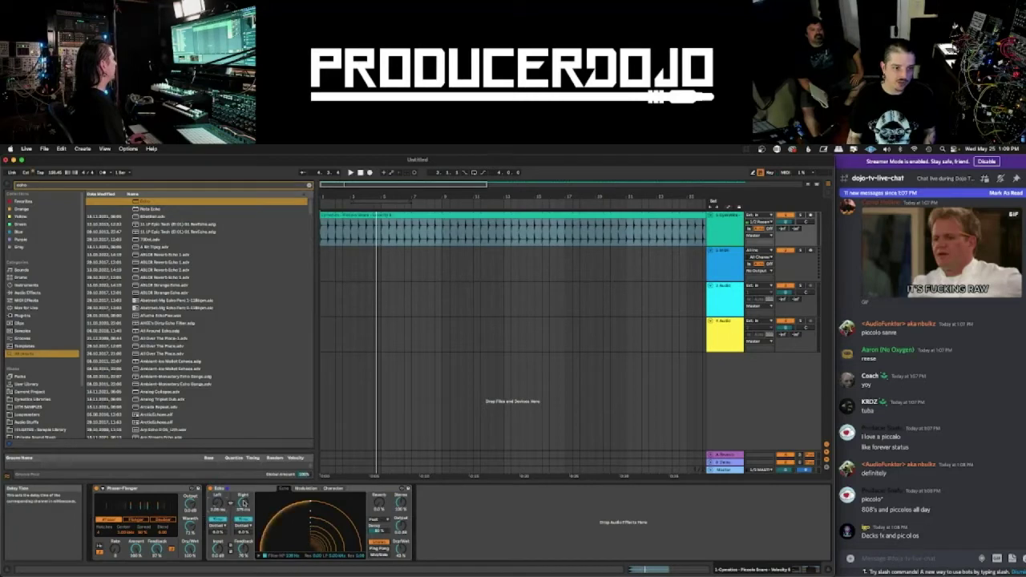
drag(243, 503, 244, 561)
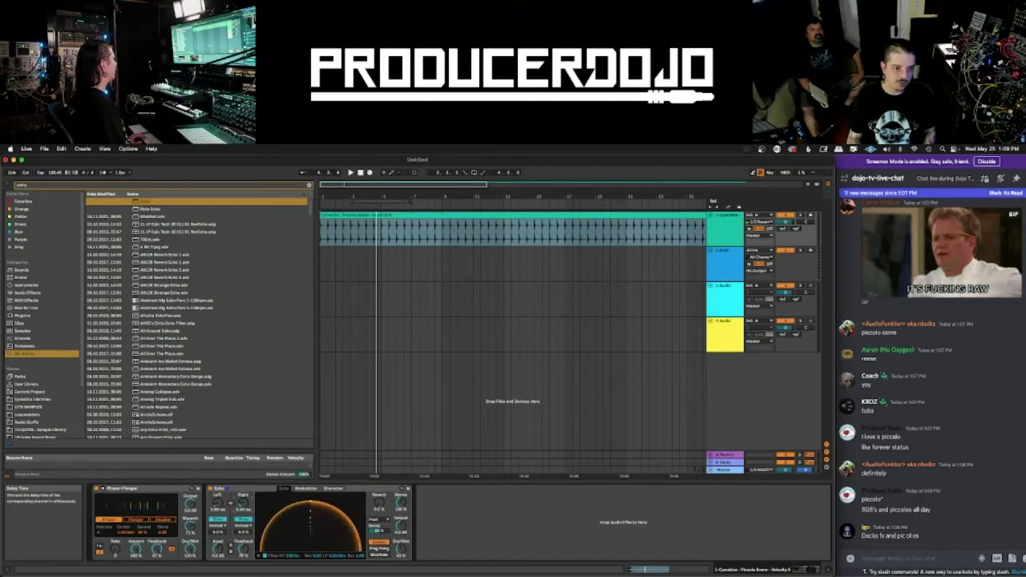
- Switch Echo to Ping Pong, fine-tune its dry/wet, right delay time and feedback, and start playback
click(380, 550)
drag(401, 550, 401, 546)
drag(243, 503, 243, 509)
drag(243, 549, 243, 545)
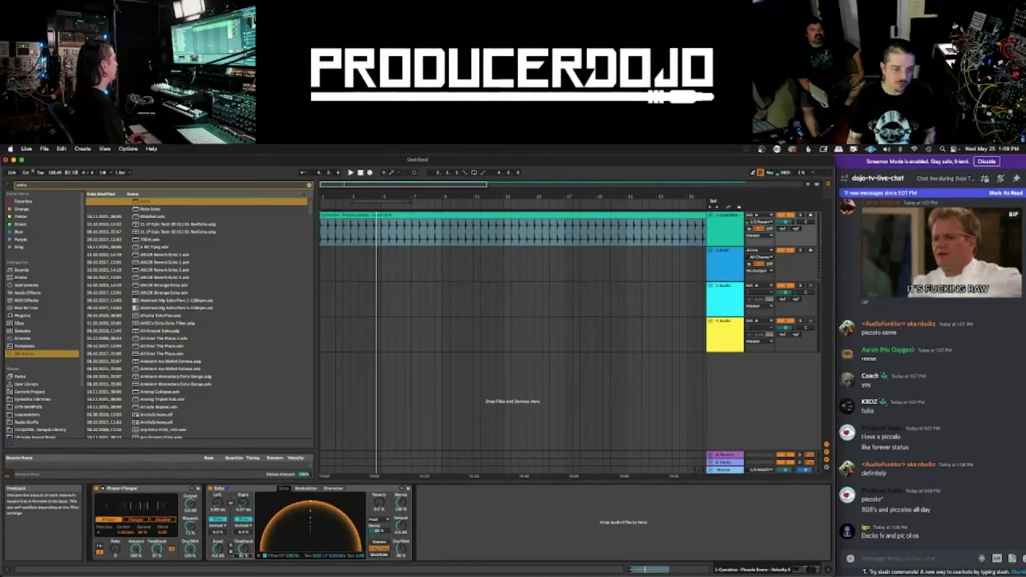
key(space)
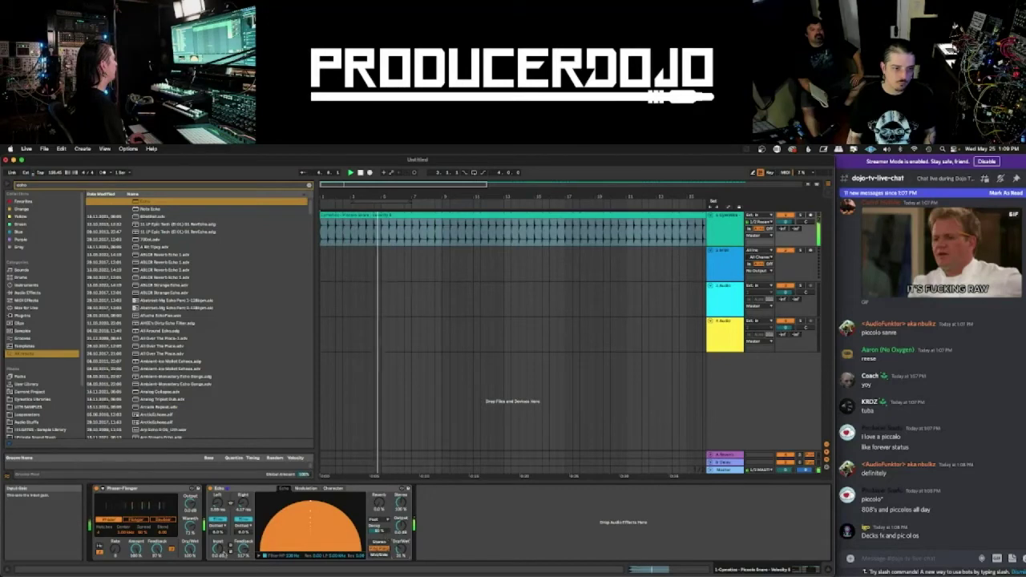
- Add a Drum Buss from the audio effects after Echo, duplicate it, and play the snare through both
click(30, 294)
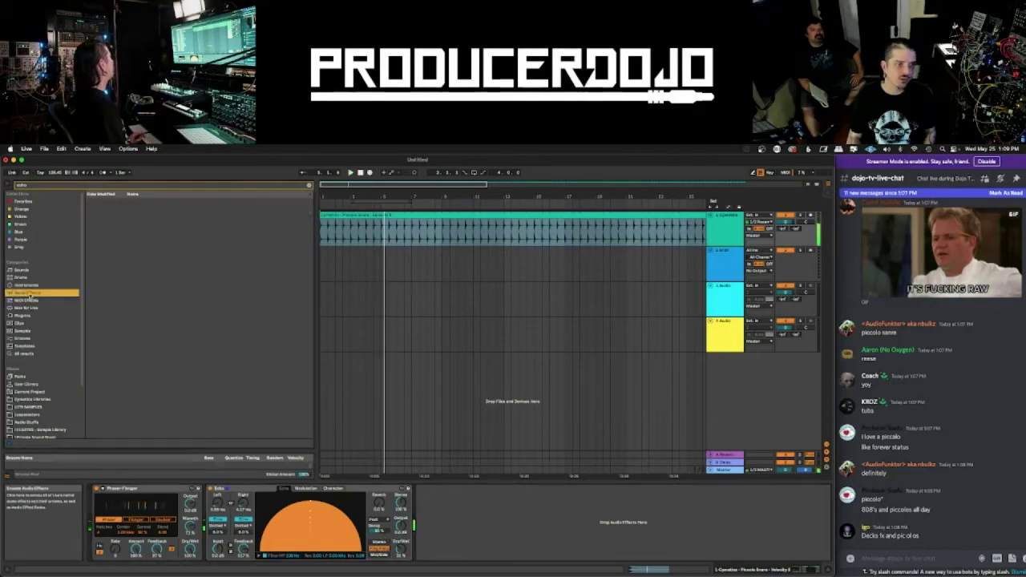
click(309, 185)
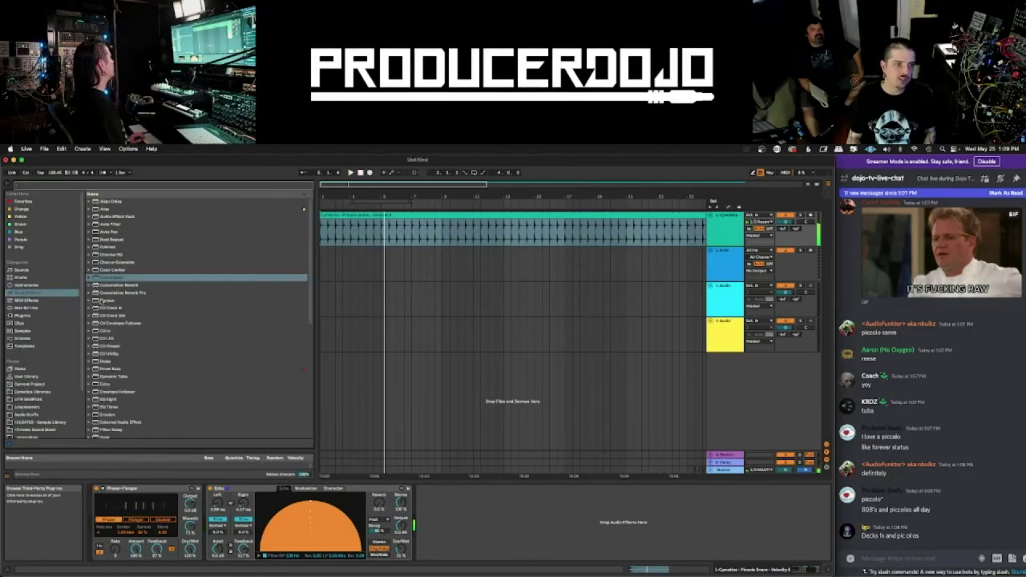
double_click(110, 370)
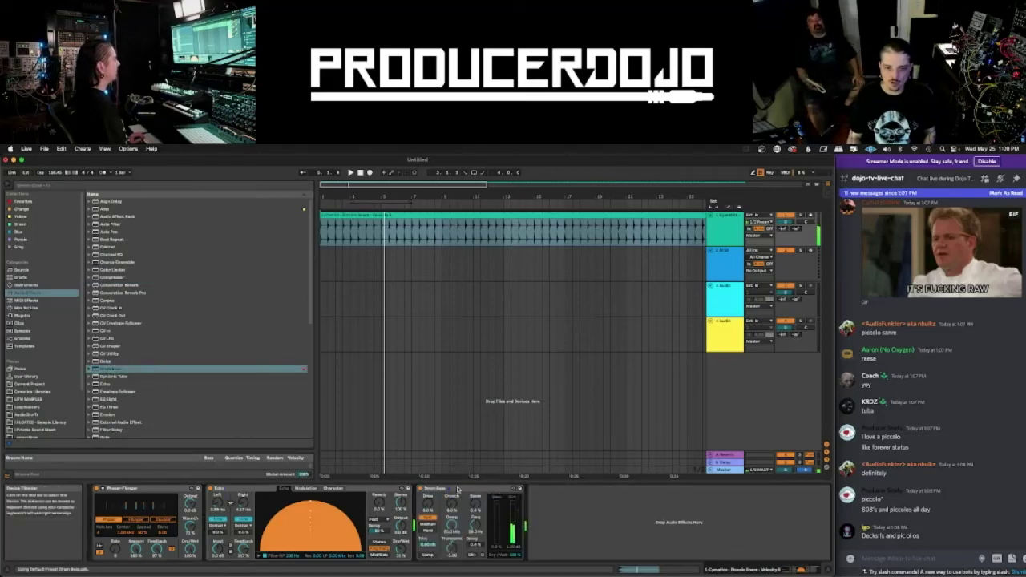
key(super+d)
key(space)
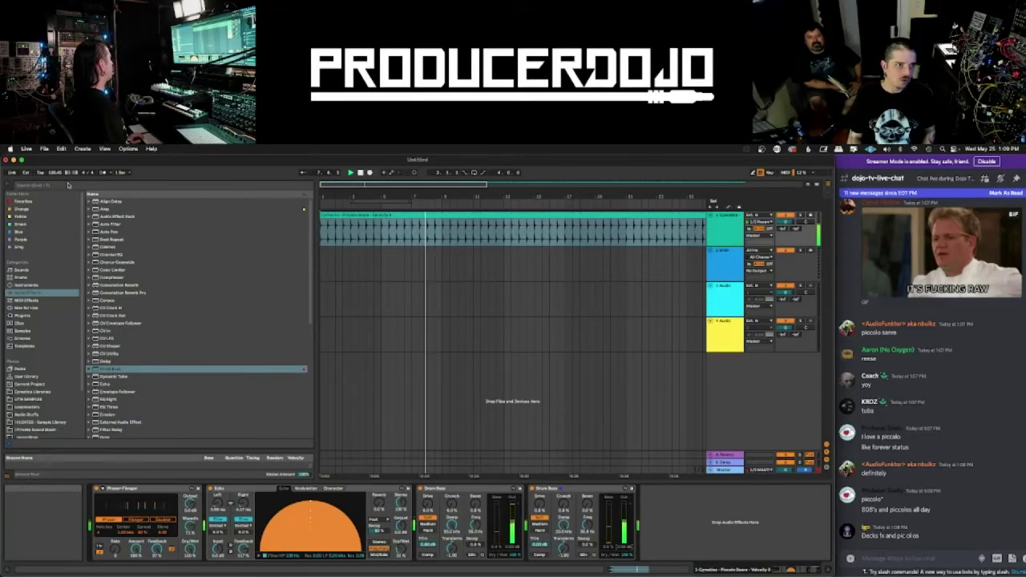
- Find the Transient Master plug-in and add it after the second Drum Buss on the snare track
click(68, 185)
text(buss)
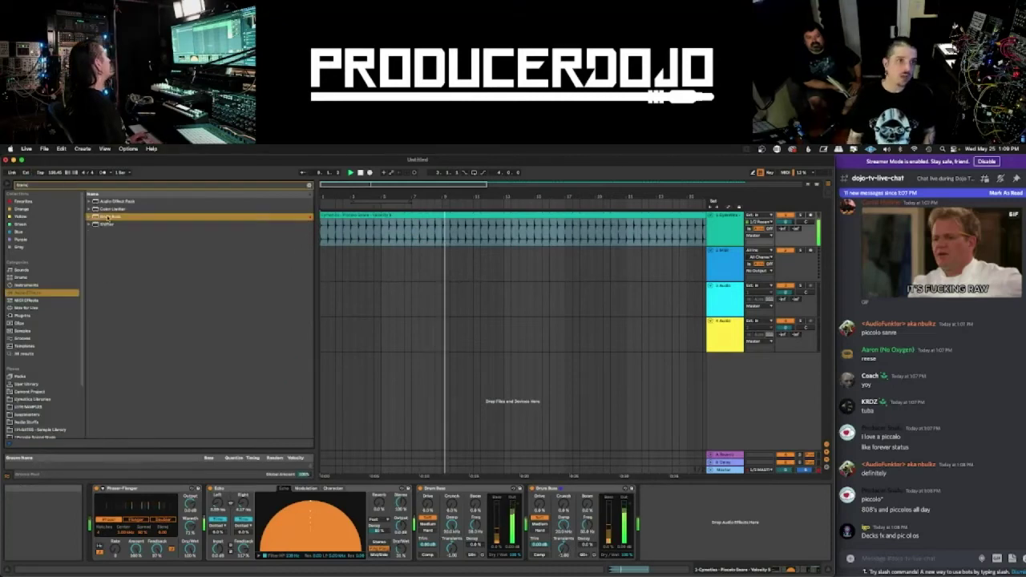
click(24, 317)
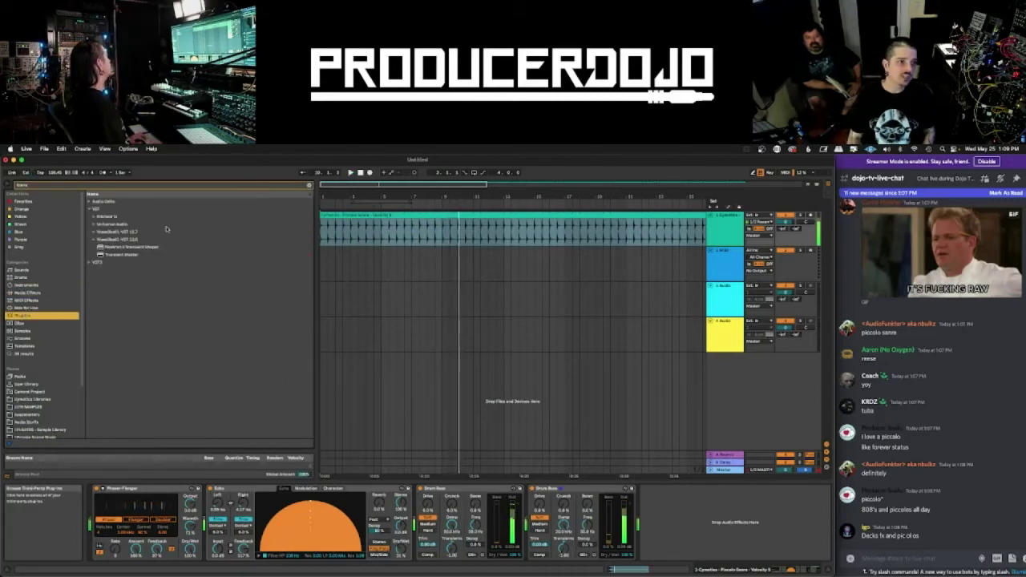
click(119, 255)
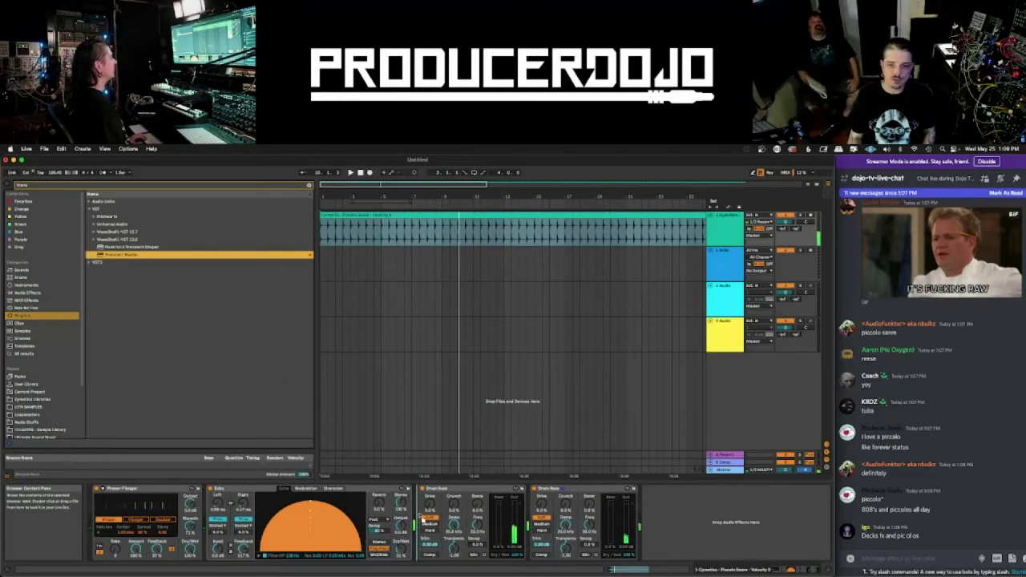
drag(627, 513, 629, 514)
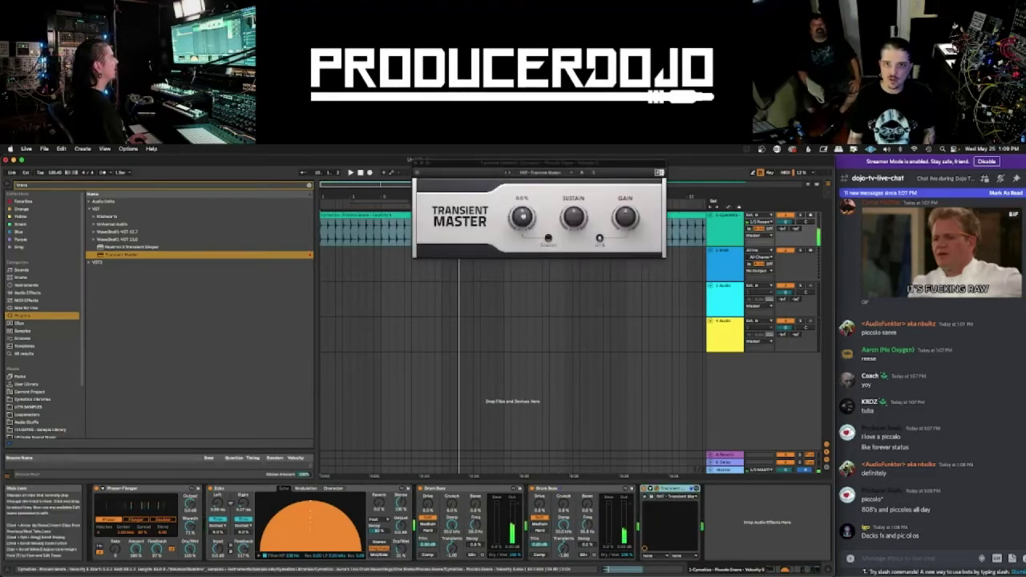
- Play the snare while adjusting Transient Master's attack and Echo's delay time and feedback, and close the plug-in window
key(space)
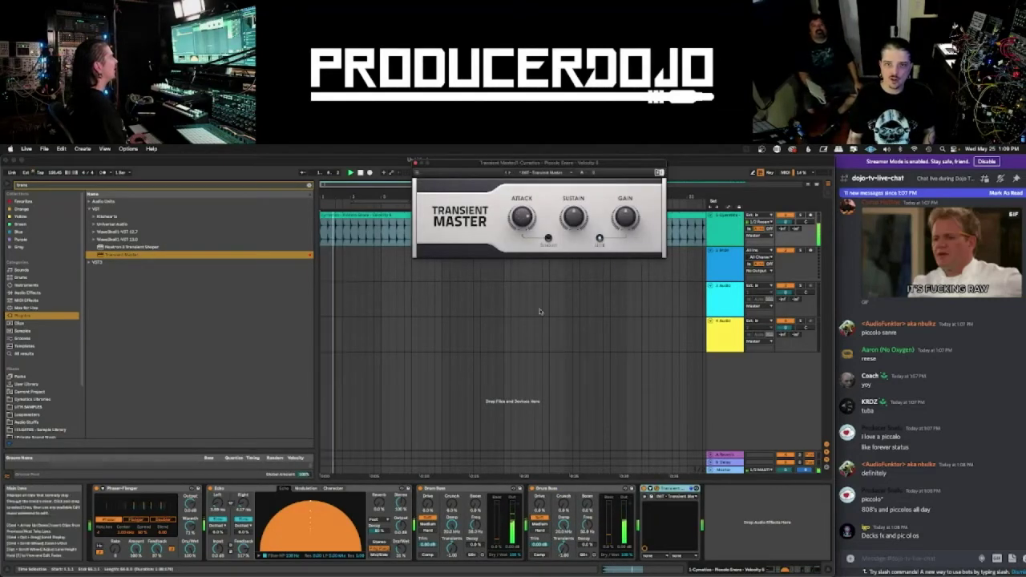
drag(522, 217, 522, 206)
mouse_move(244, 504)
mouse_down()
mouse_move(244, 487)
mouse_move(217, 505)
mouse_move(244, 502)
mouse_up()
drag(243, 548, 243, 553)
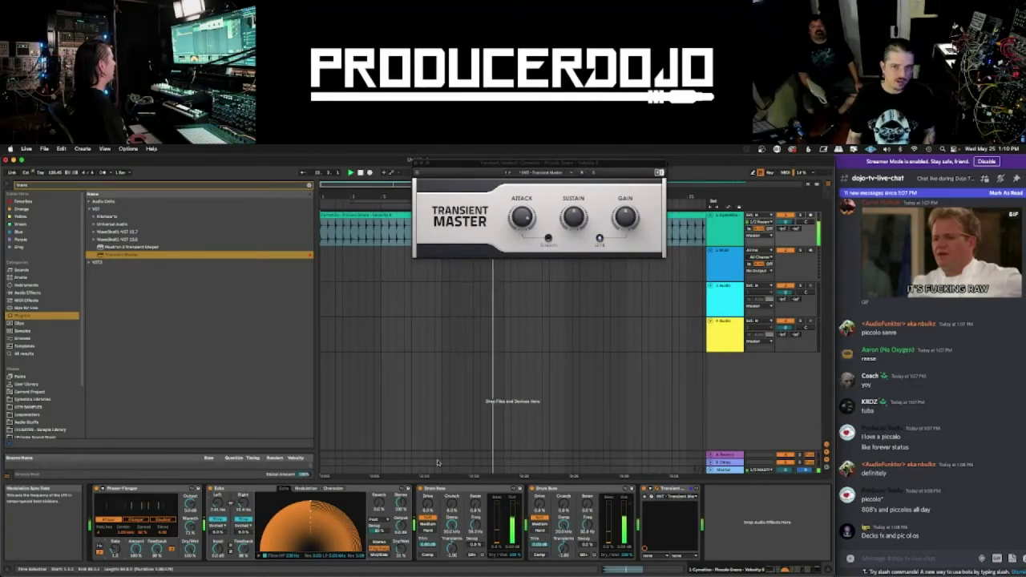
click(415, 163)
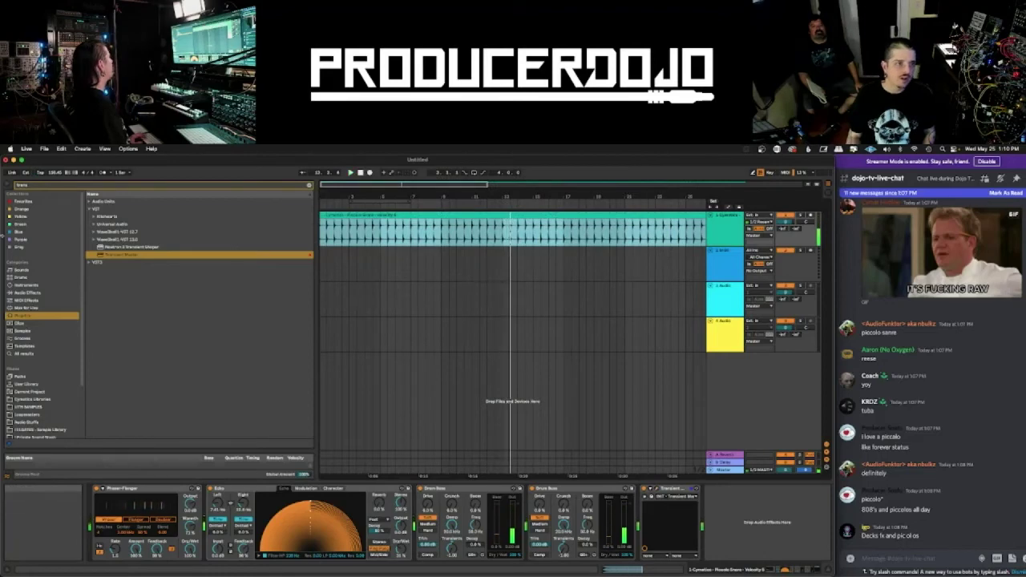
- Search the plug-ins for "1176", add the UAD UA 1176 Rev A compressor after Transient Master, and play the result
click(49, 186)
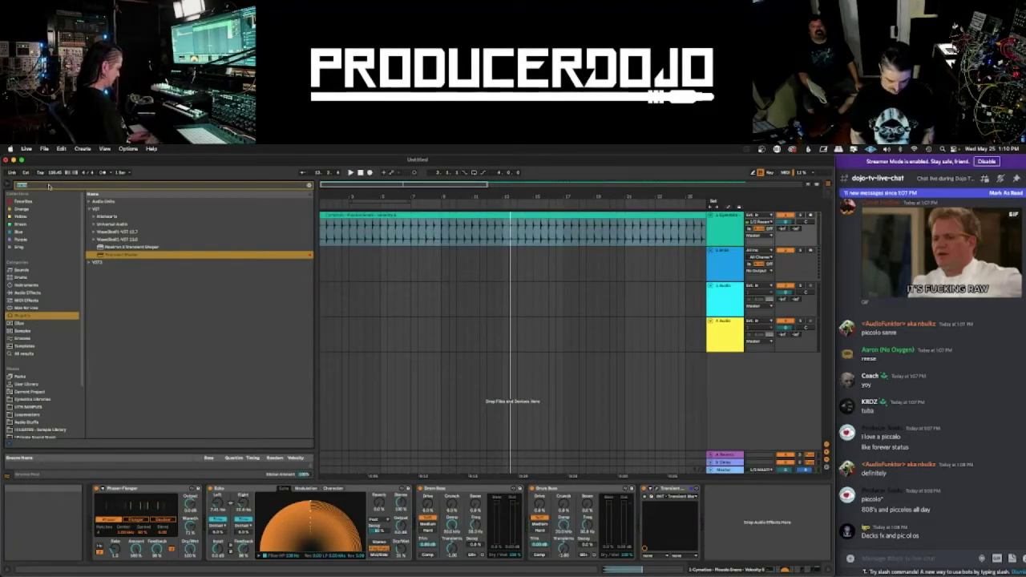
text(1176)
click(93, 217)
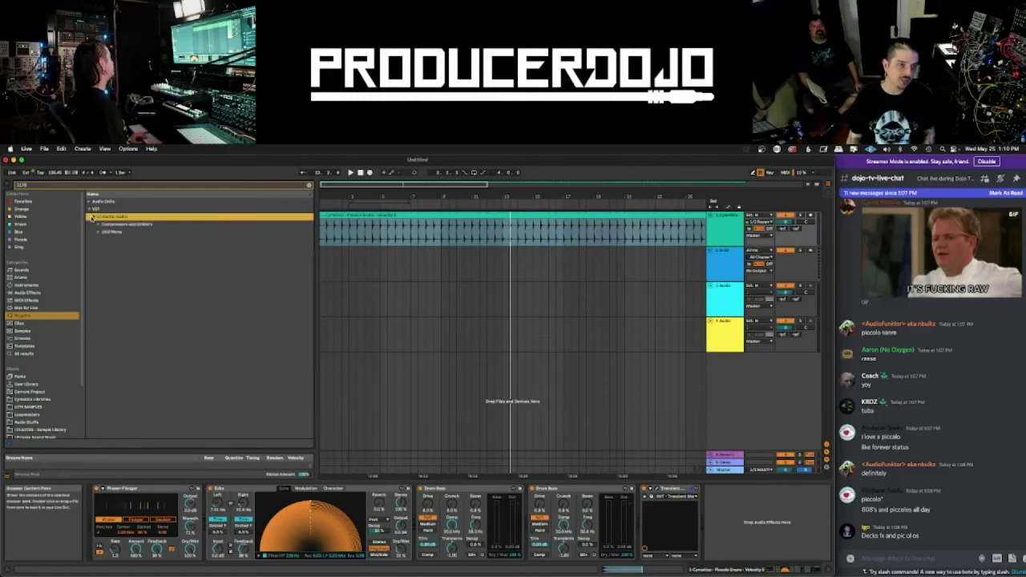
click(98, 225)
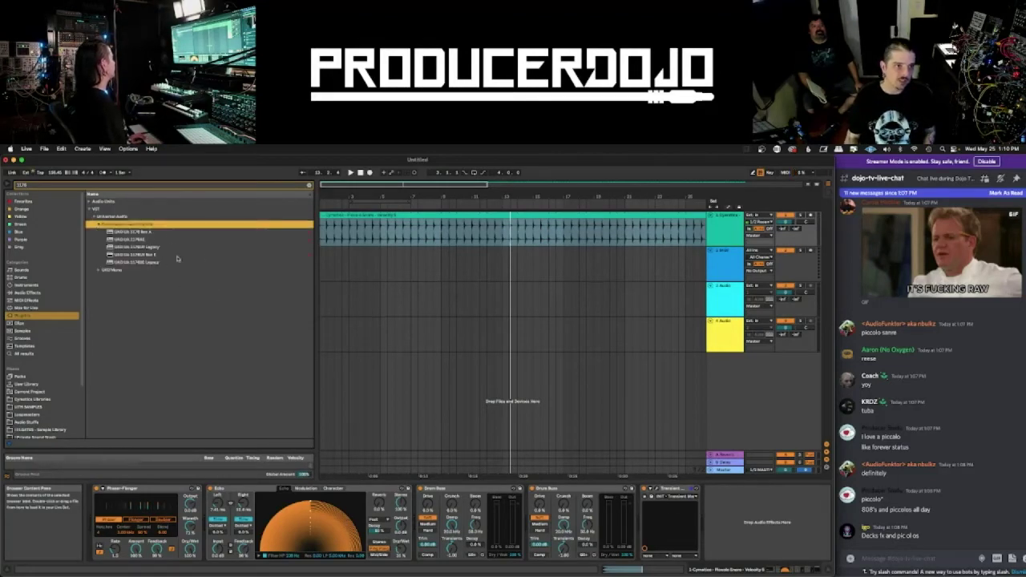
click(142, 232)
click(133, 239)
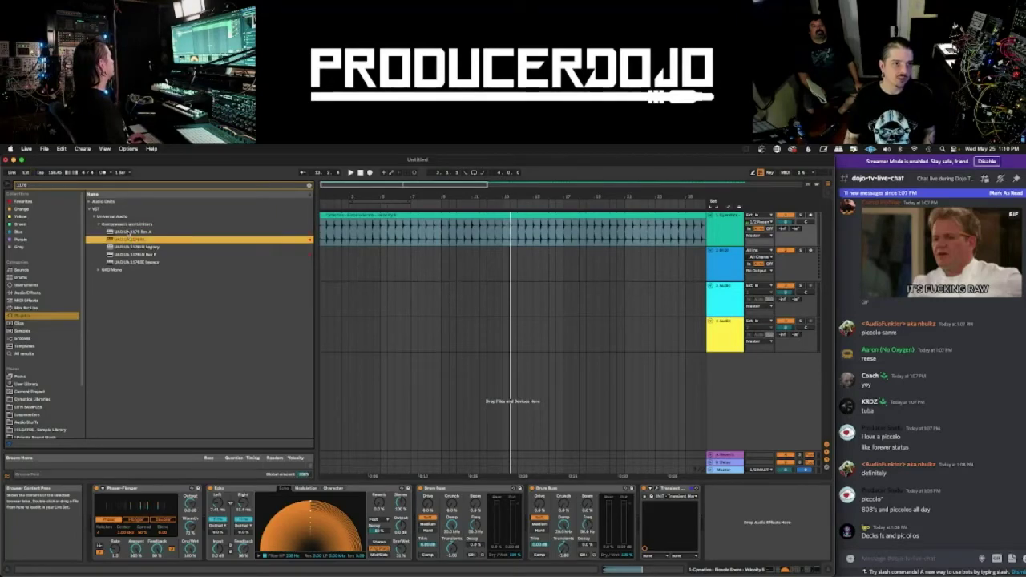
drag(128, 232, 639, 440)
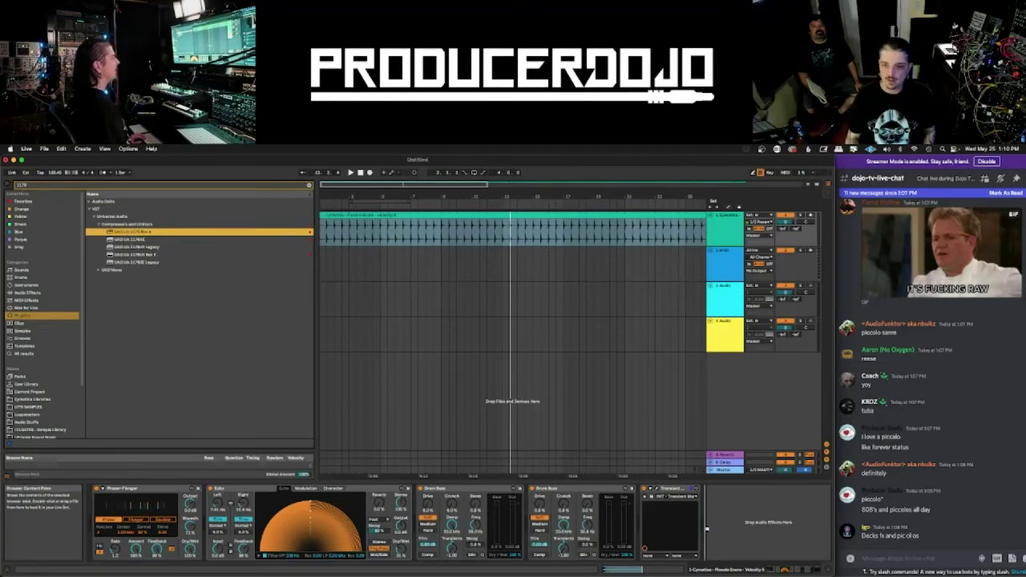
key(space)
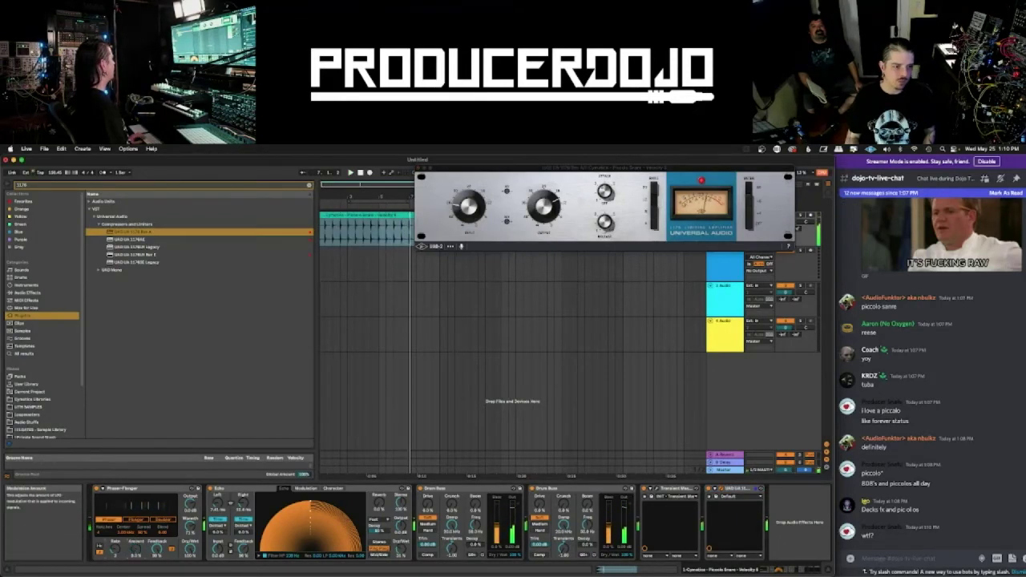
- Search the audio effects for "lfo" and insert the LFO device between the Phaser-Flanger and Echo
click(31, 186)
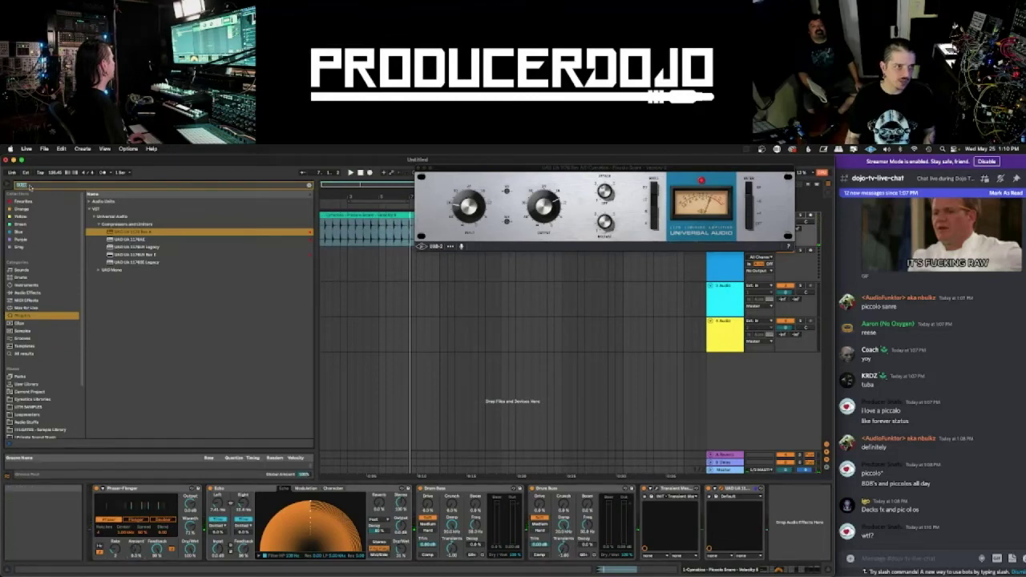
text(lfo)
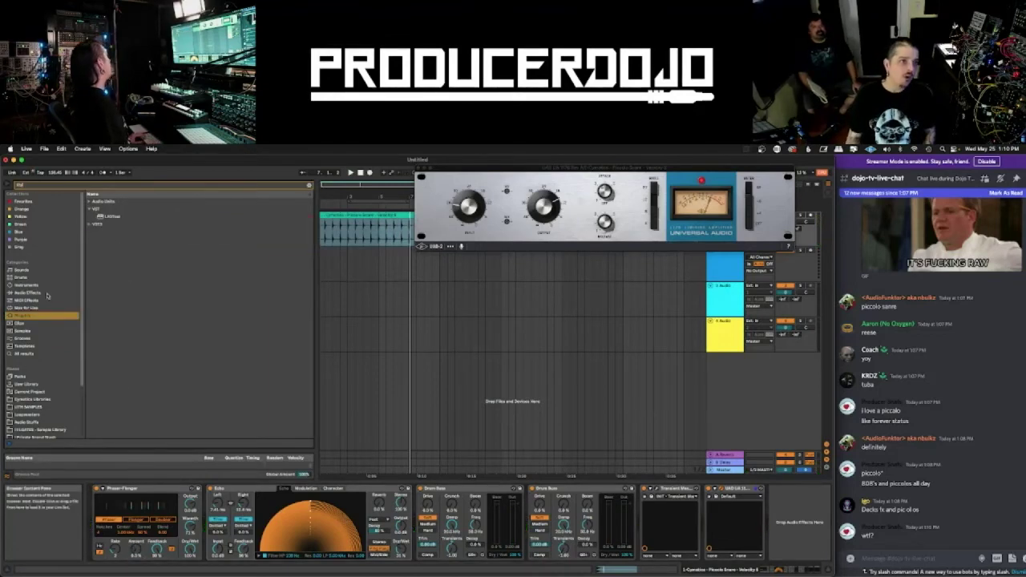
click(44, 300)
click(32, 292)
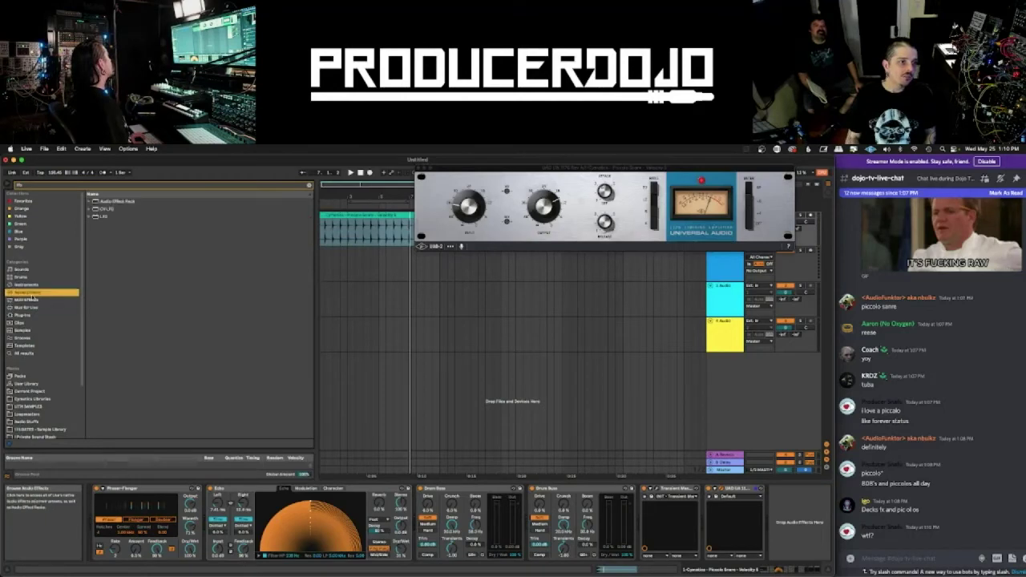
click(98, 217)
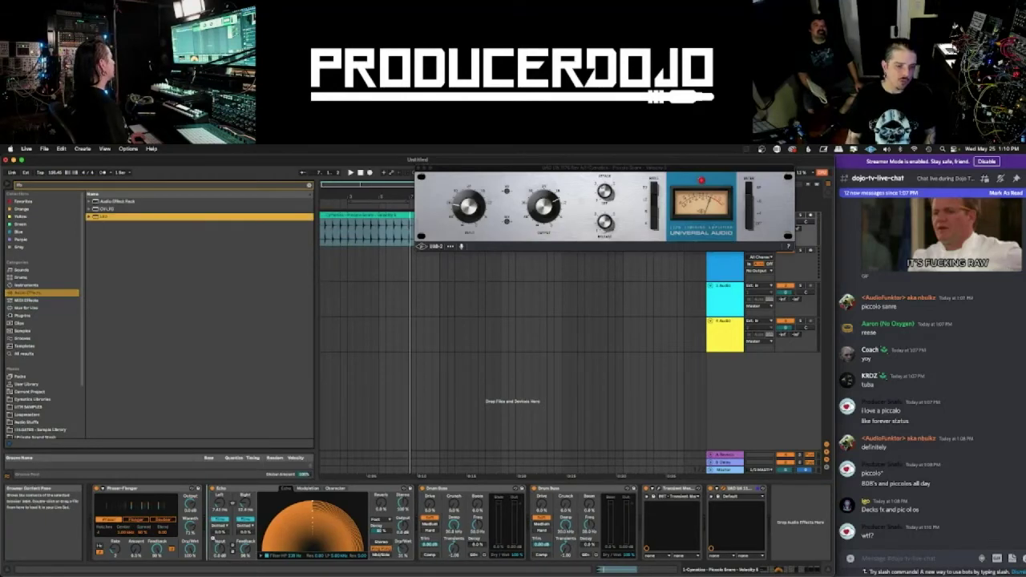
drag(213, 537, 213, 538)
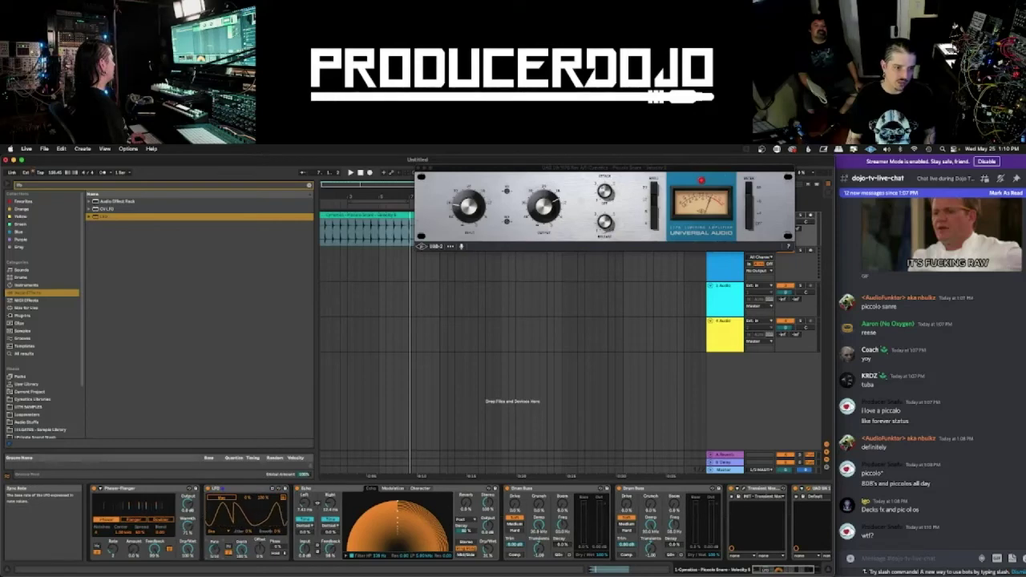
- Change the LFO waveform to Random, play the snare, and hide the open plug-in windows
click(220, 533)
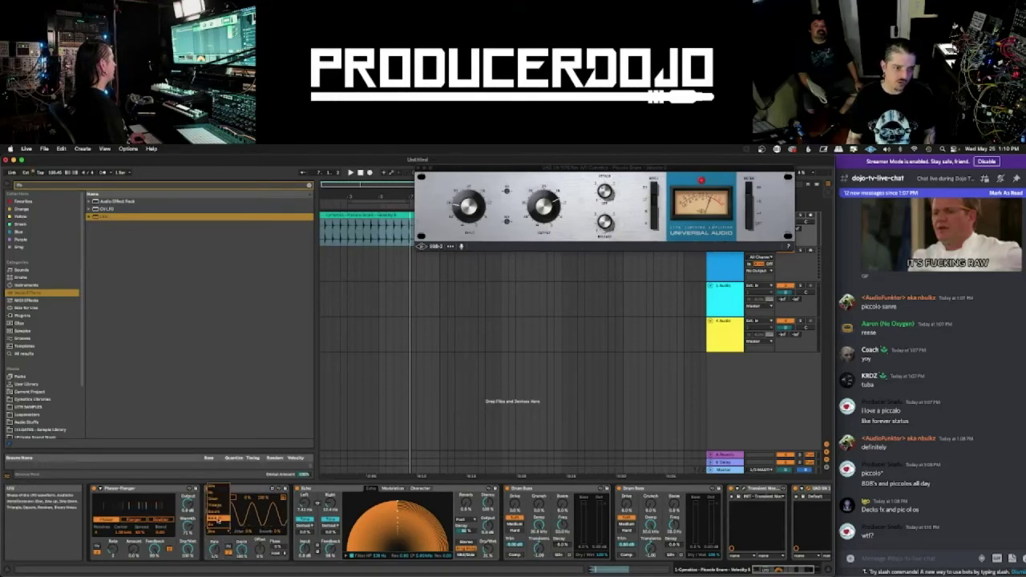
click(223, 498)
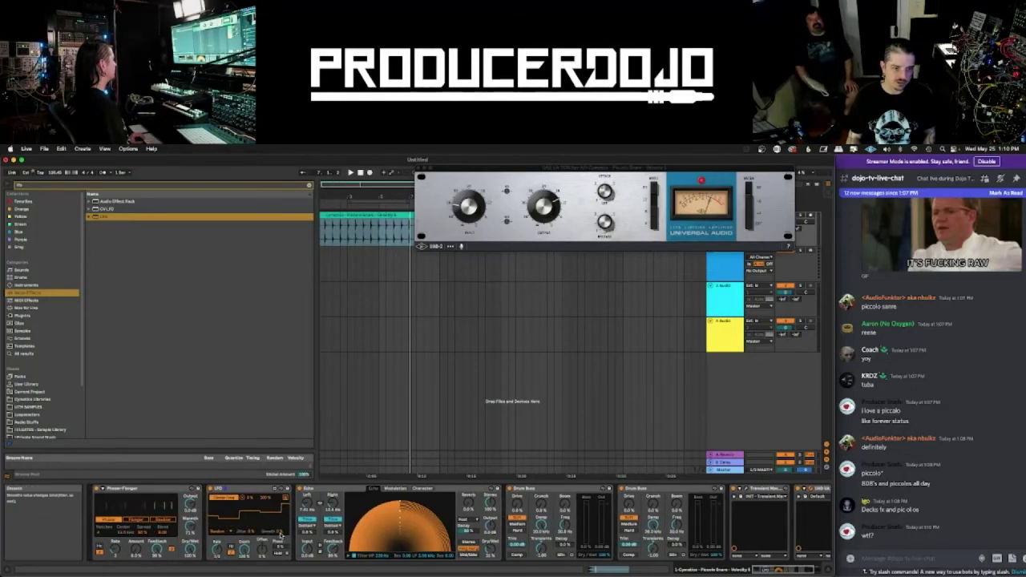
key(space)
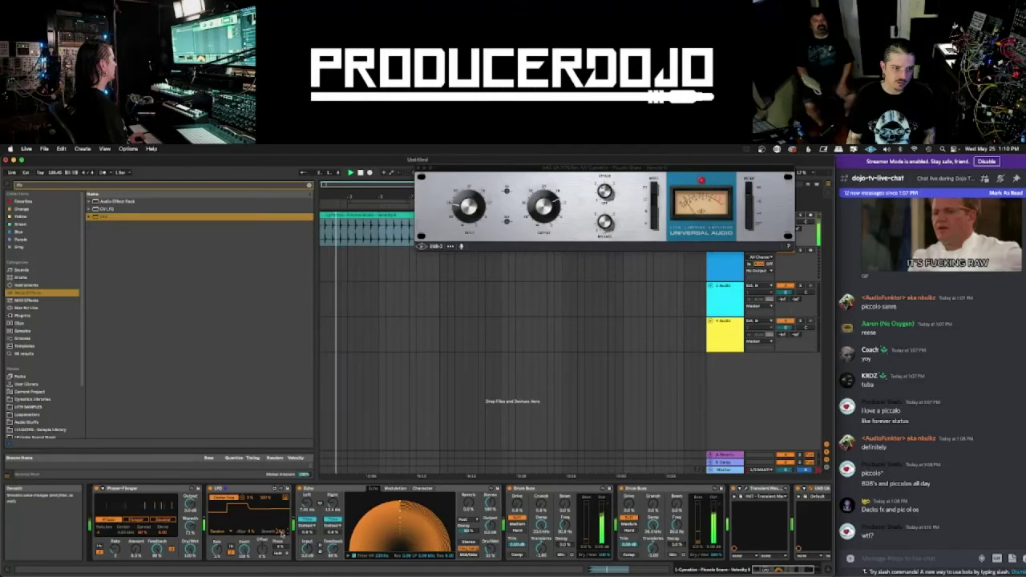
key(alt+super+p)
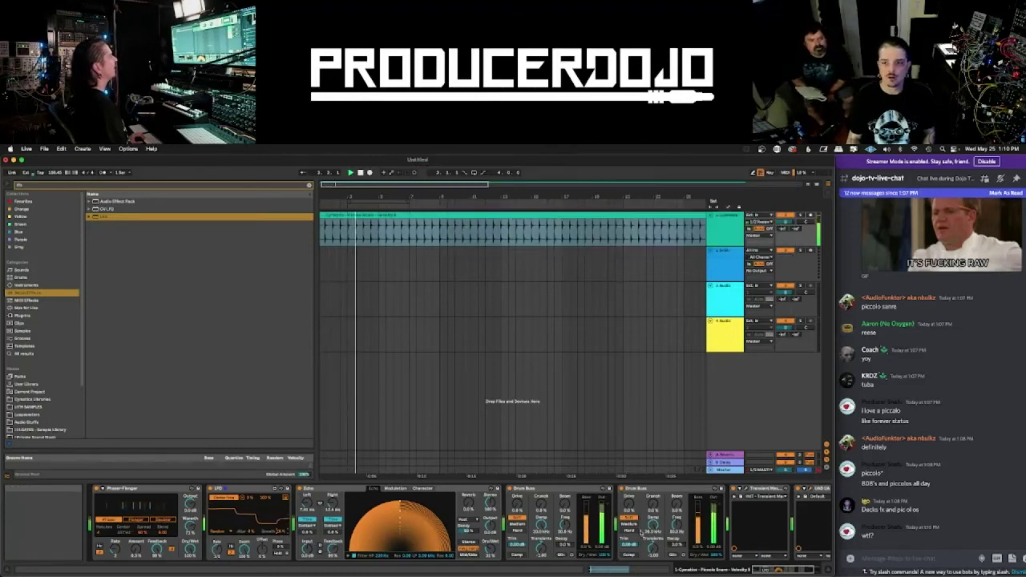
scroll(643, 534, right, 3)
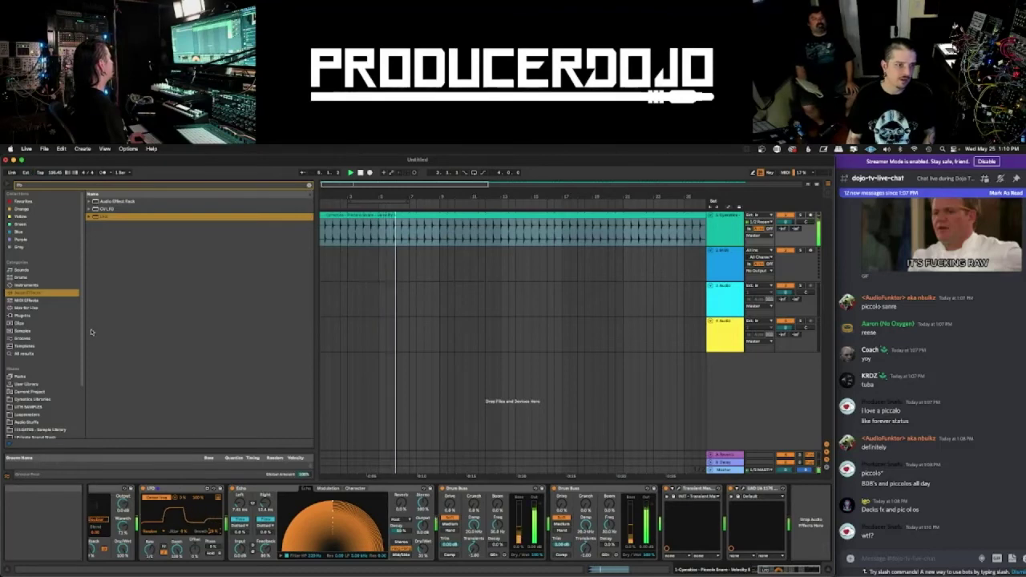
- Delete the empty MIDI track below the snare track and reselect the snare track
drag(451, 196, 381, 178)
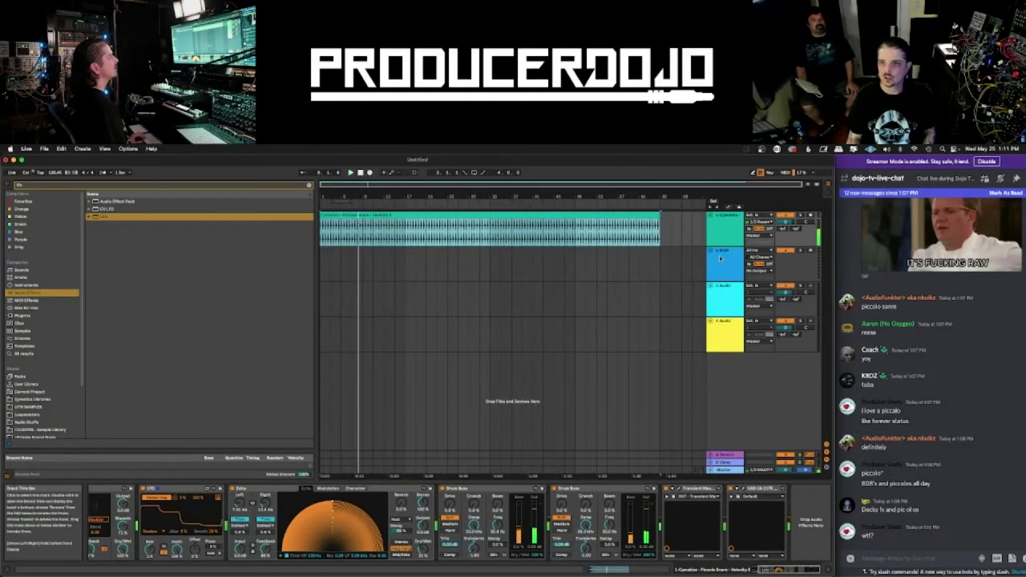
click(720, 259)
key(Delete)
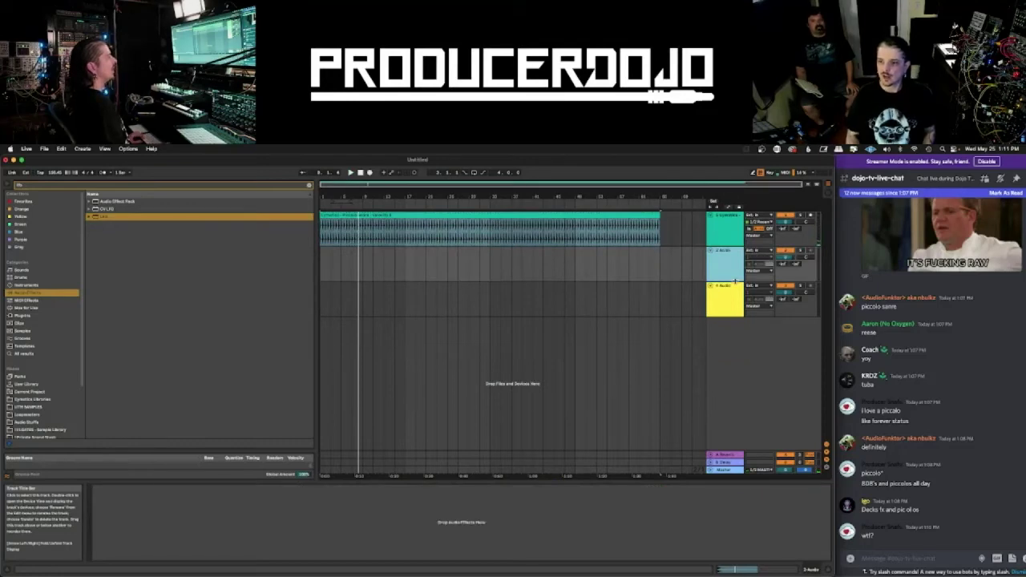
click(709, 231)
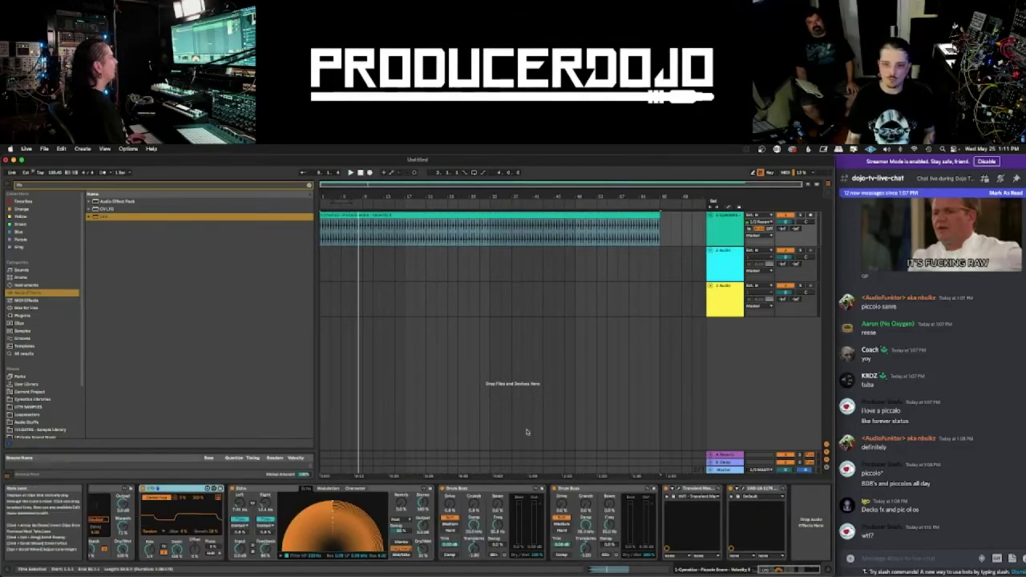
- Clear the browser search, find Hybrid Reverb among the audio effects, and insert it between the second Drum Buss and Transient Master
click(308, 185)
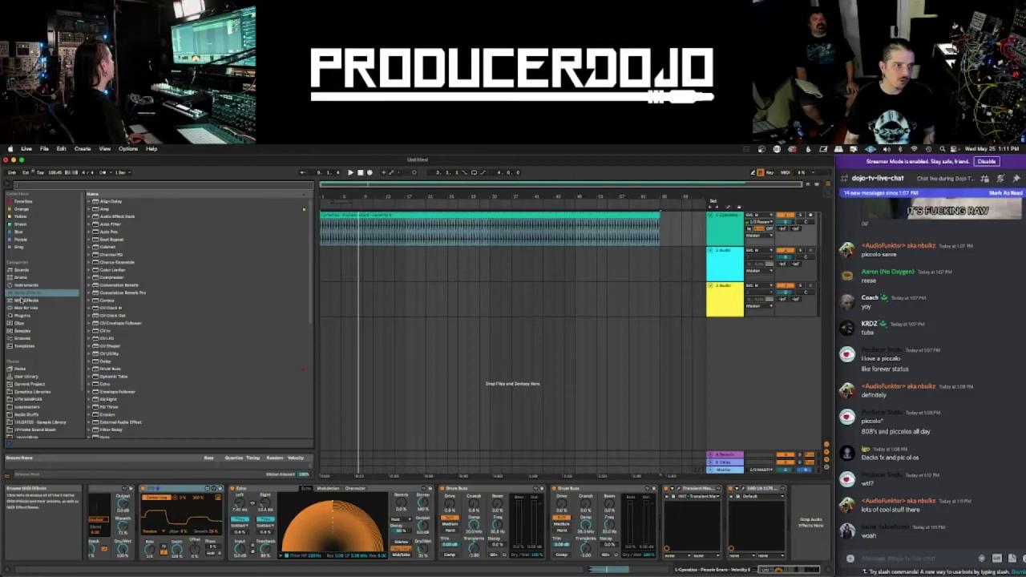
scroll(165, 374, down, 5)
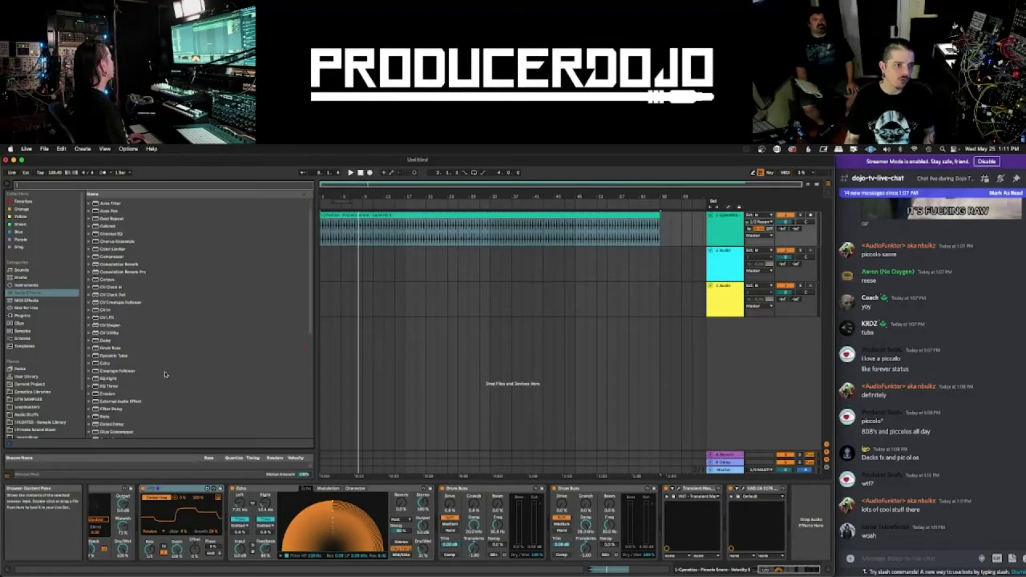
scroll(166, 375, up, 5)
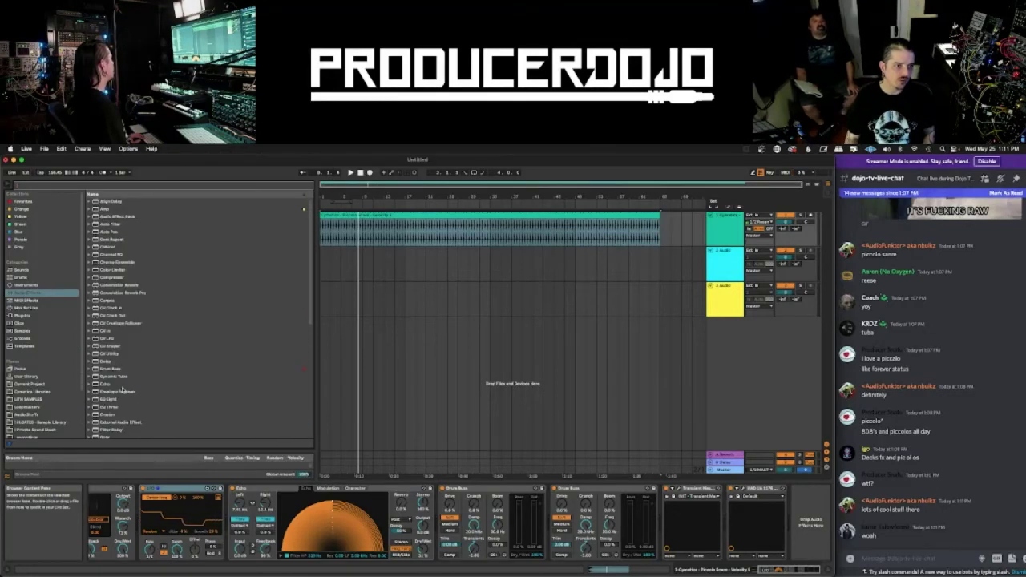
scroll(115, 343, down, 3)
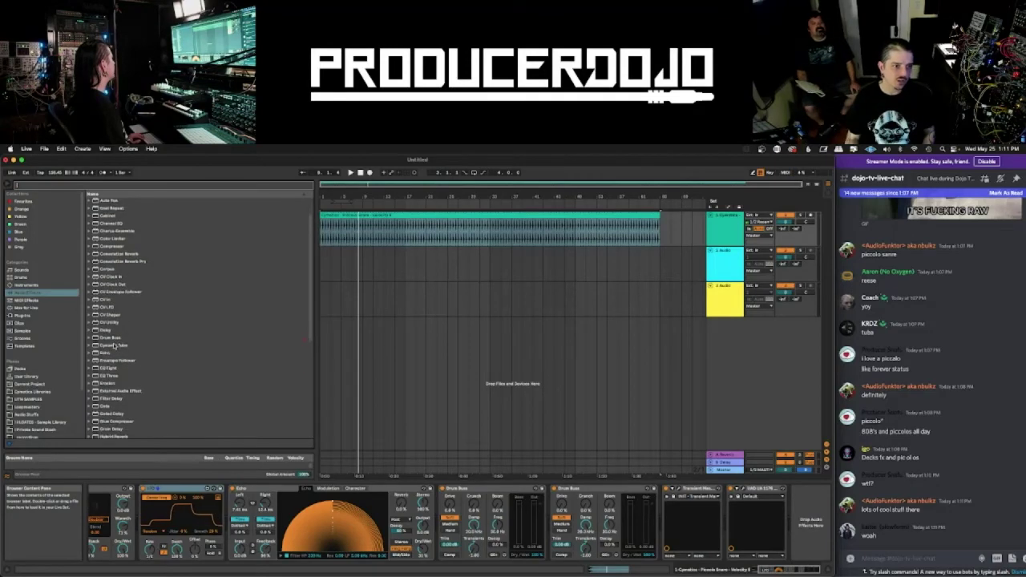
drag(122, 403, 677, 526)
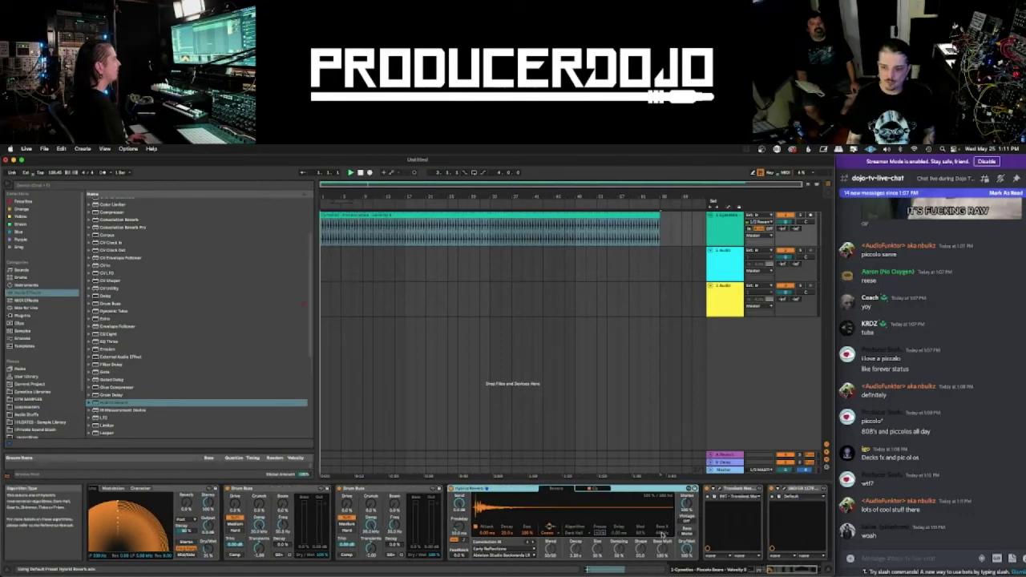
- Play the snare while lowering Hybrid Reverb's dry/wet mix
key(space)
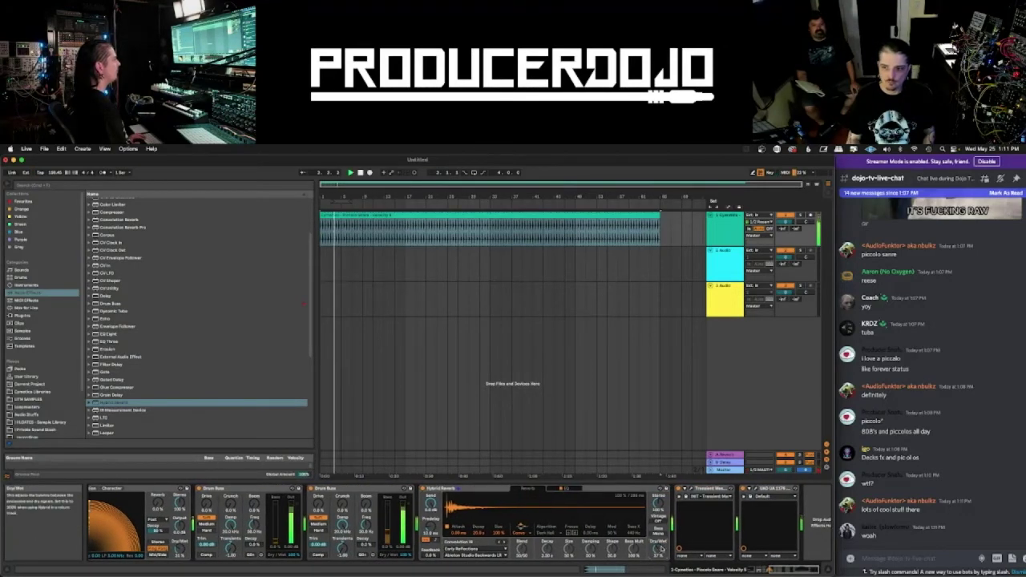
scroll(662, 549, left, 4)
scroll(664, 549, right, 4)
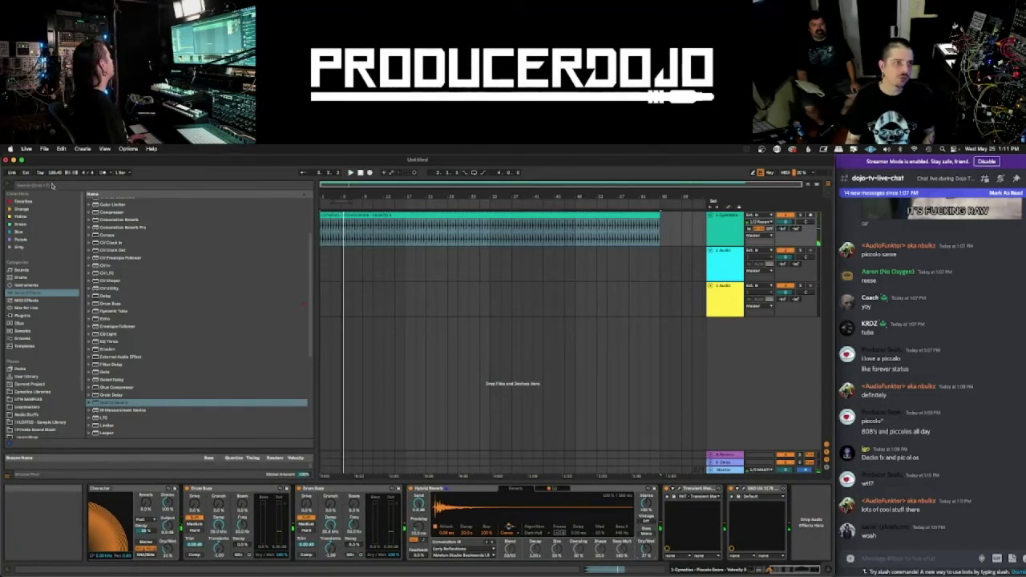
- Search the favourites for the StandardCLIP plug-in and add it after the 1176 compressor
click(51, 186)
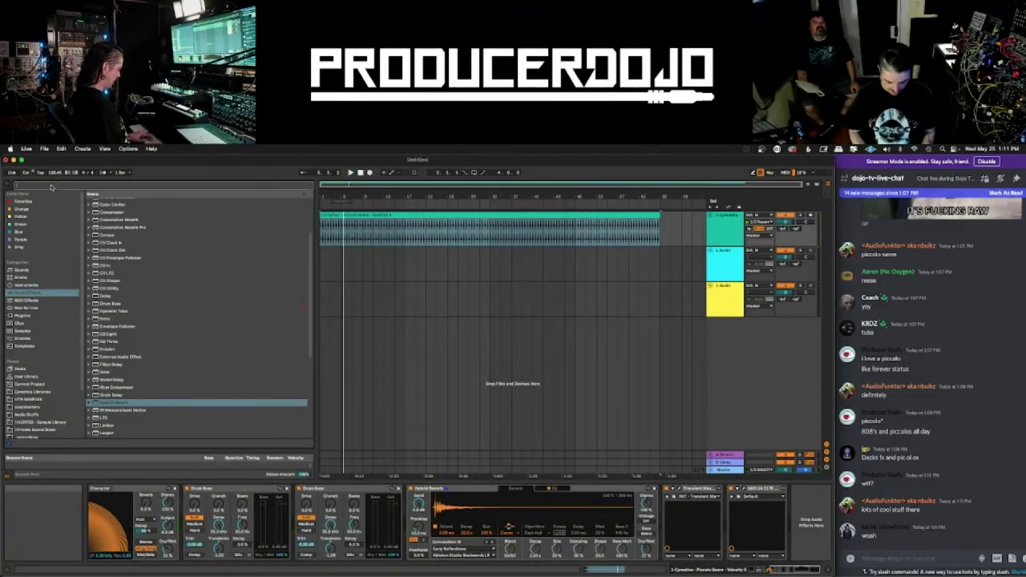
text(stereo)
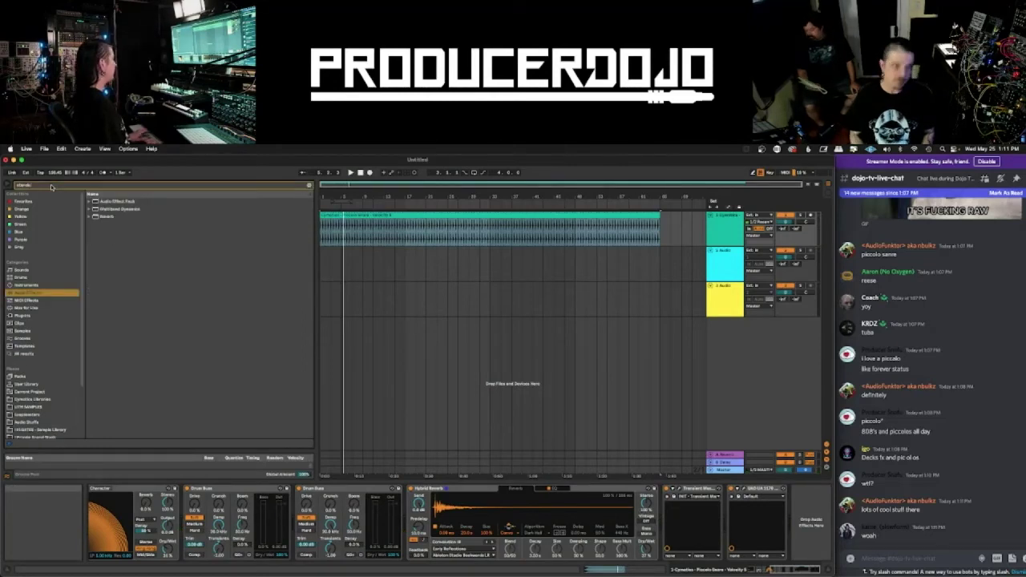
click(44, 204)
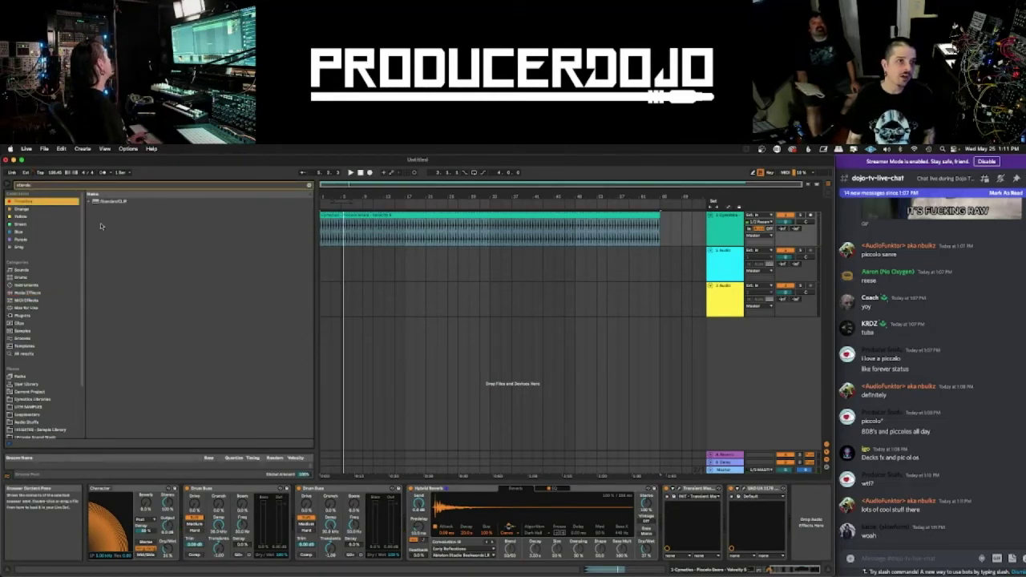
click(110, 202)
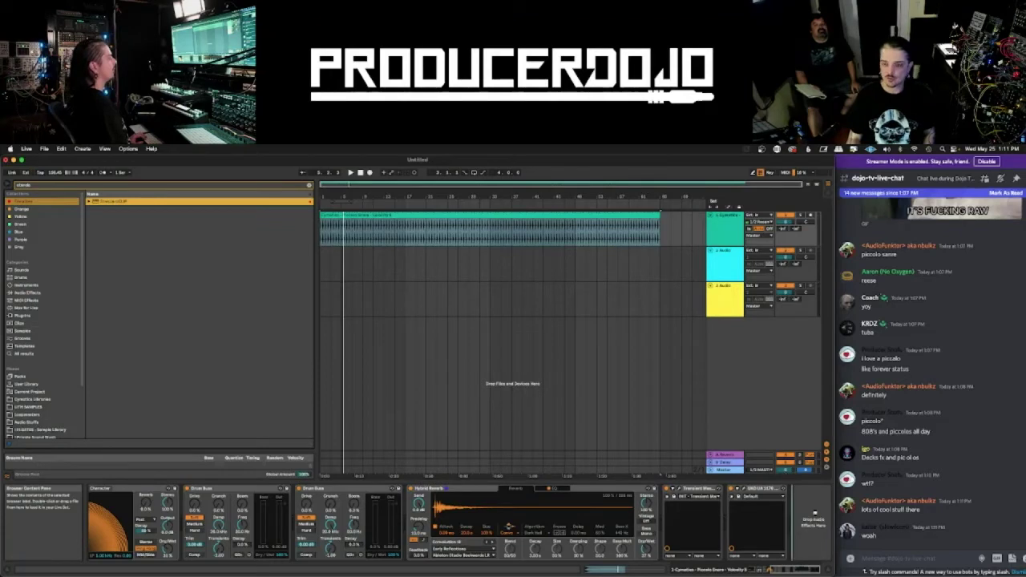
- Lower StandardCLIP's clip level to about -6 dB, set its mode to Hard Clip, and play the result before closing its window
click(488, 265)
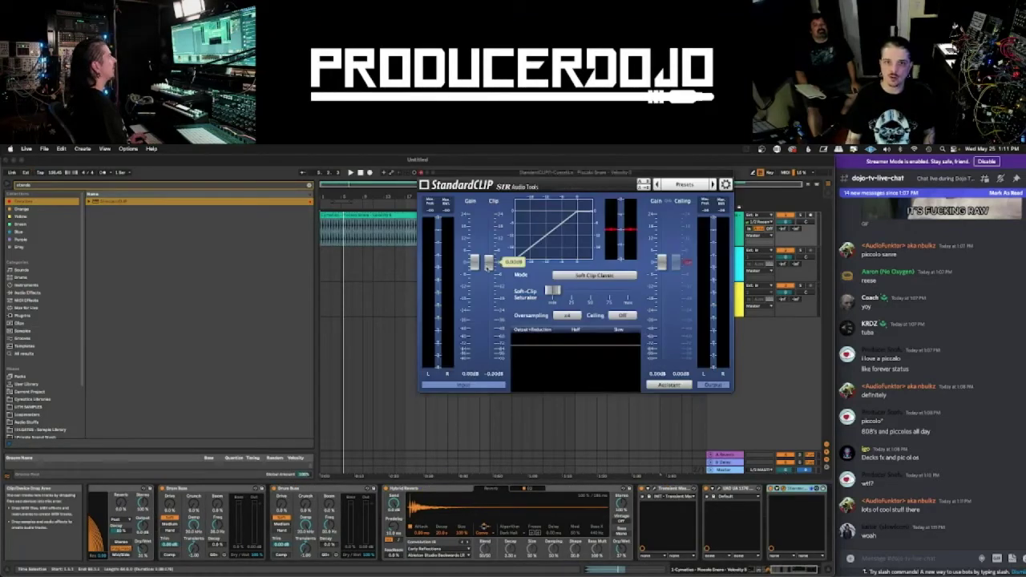
click(582, 278)
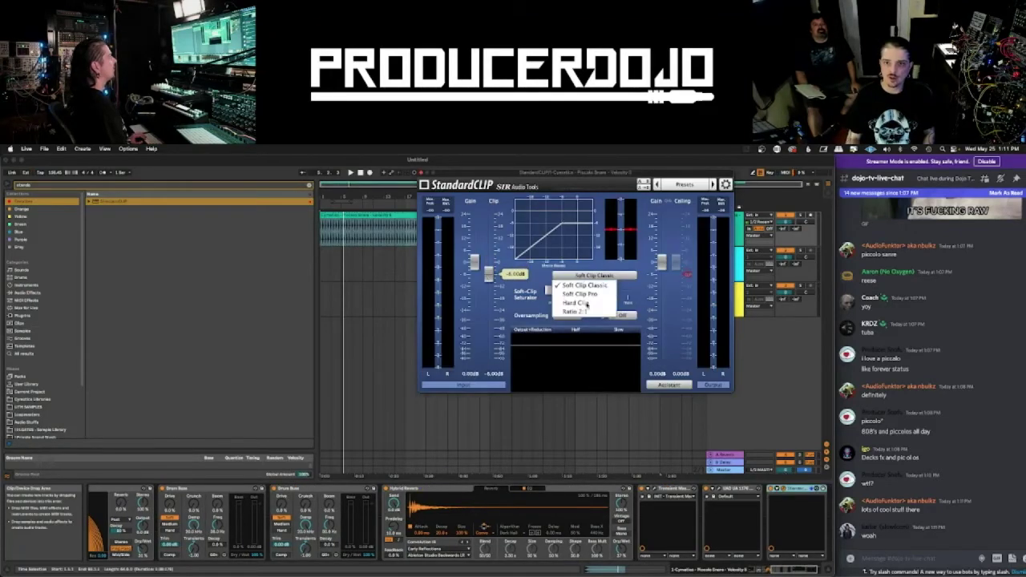
click(586, 304)
key(space)
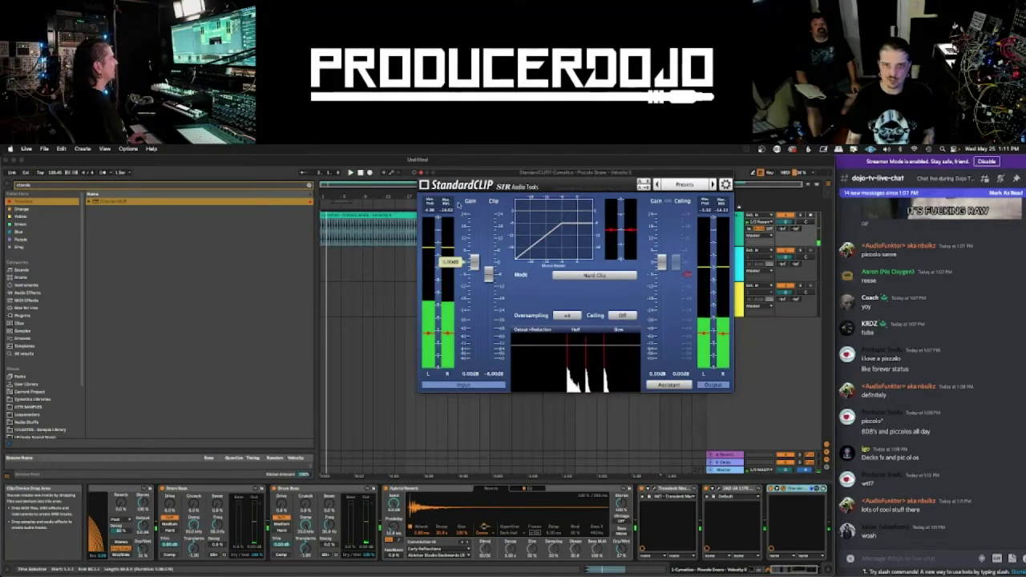
click(421, 172)
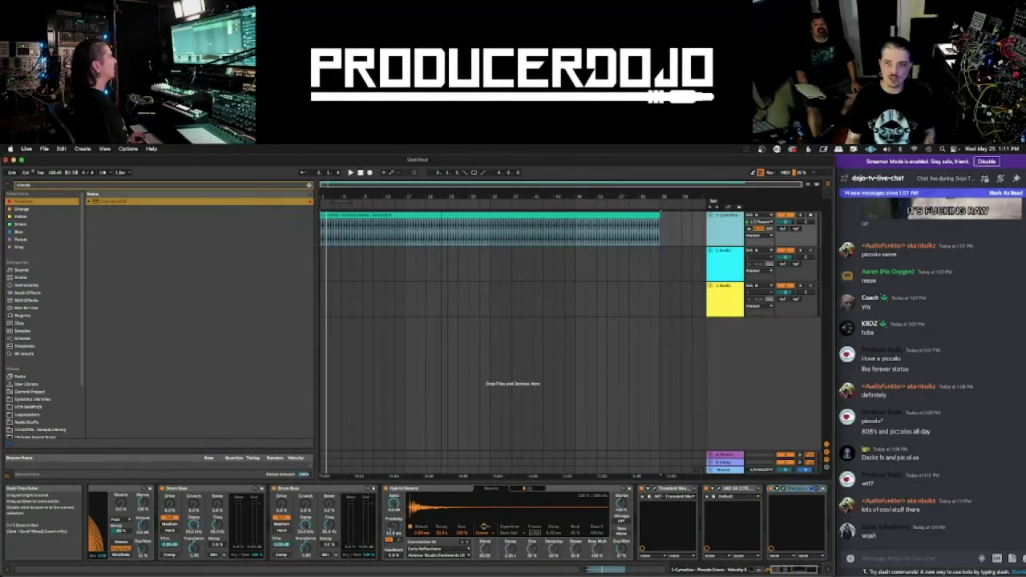
- Rename the audio track directly below the snare track with a title starting "Piccolo Snare"
click(730, 253)
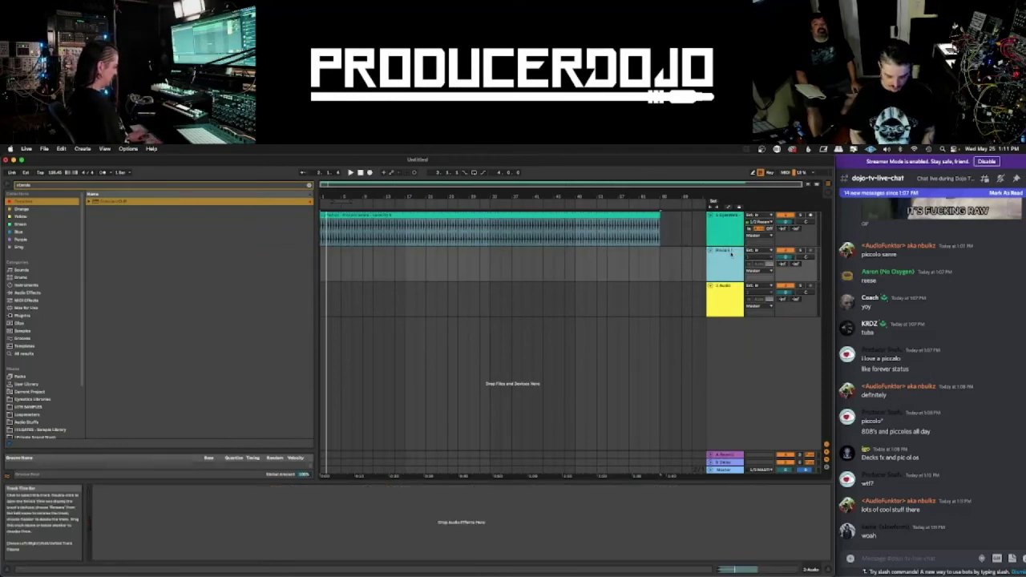
key(Return)
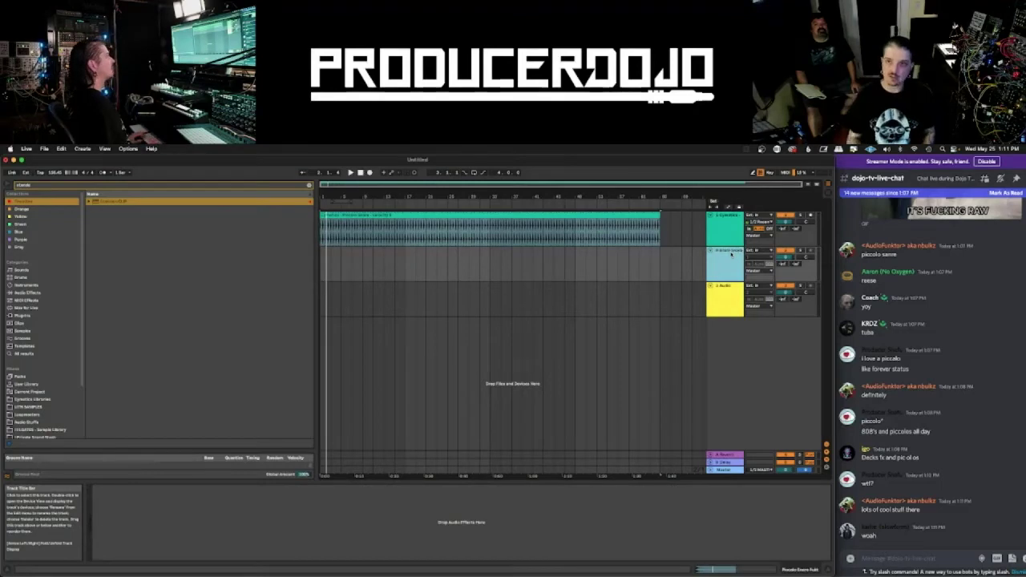
- Find Shifter among the audio effects and insert it between the second Drum Buss and Hybrid Reverb on the snare track
click(719, 223)
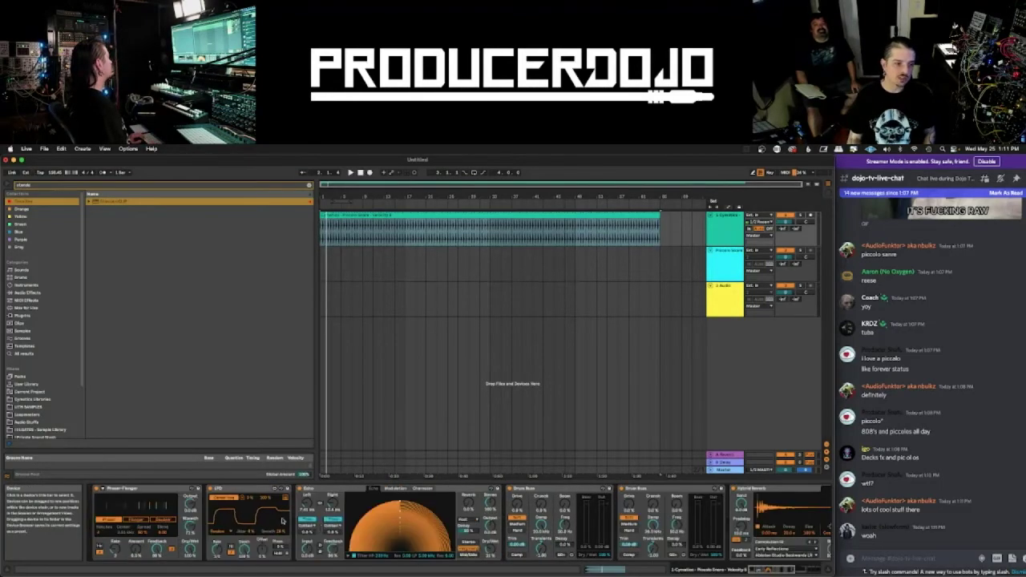
scroll(217, 491, right, 3)
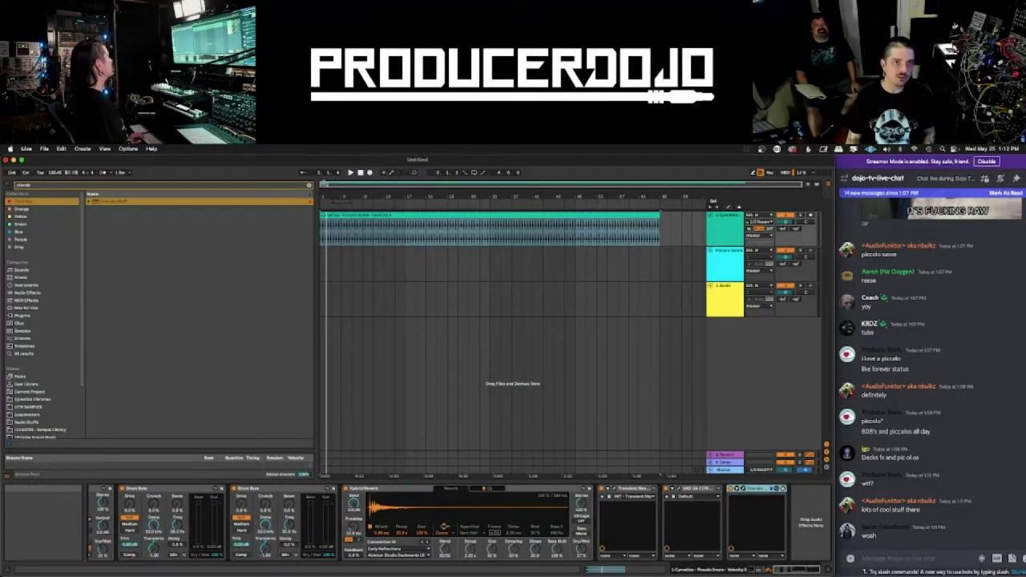
click(308, 186)
click(40, 294)
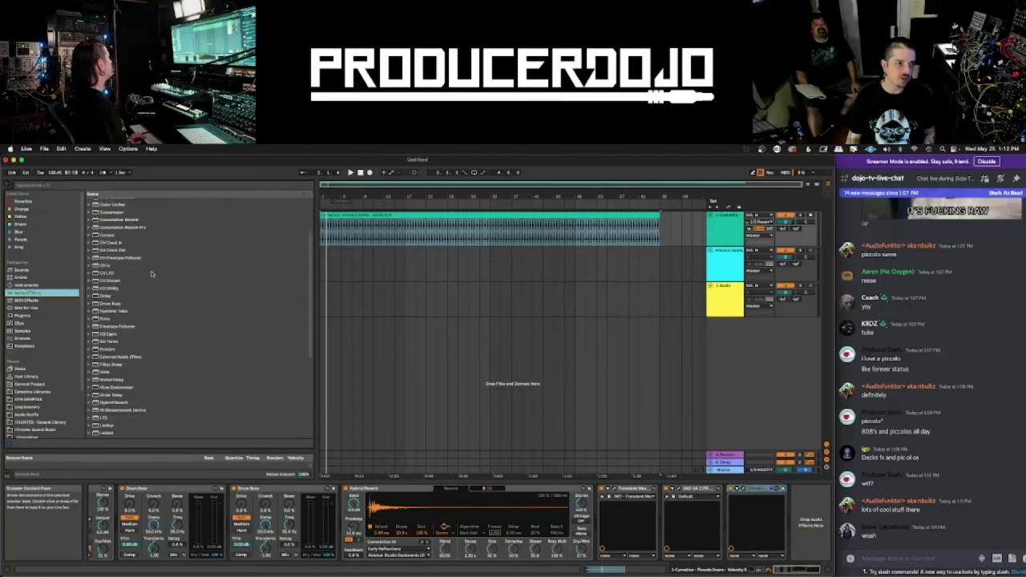
scroll(129, 357, down, 5)
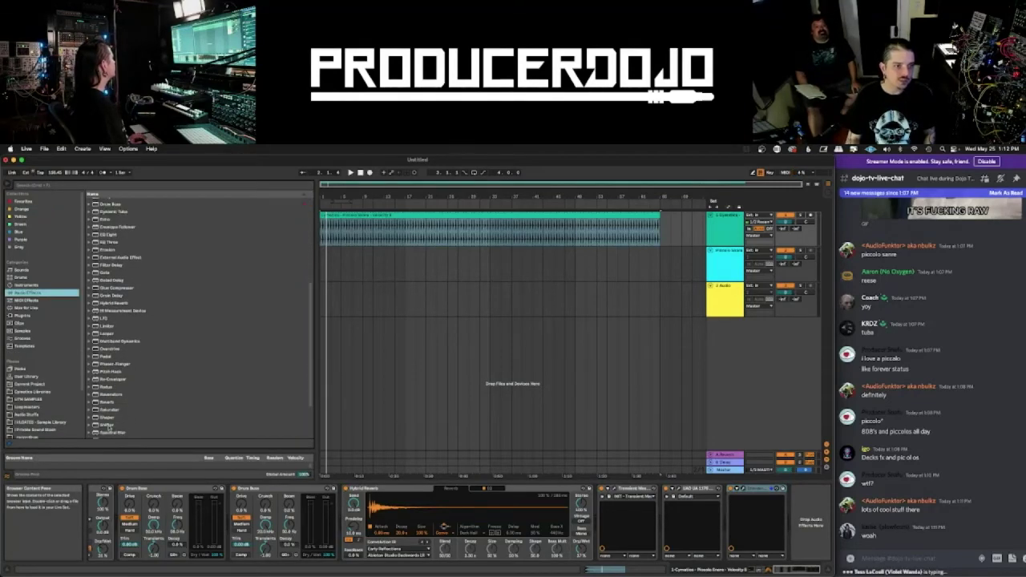
drag(109, 425, 360, 480)
drag(465, 501, 344, 502)
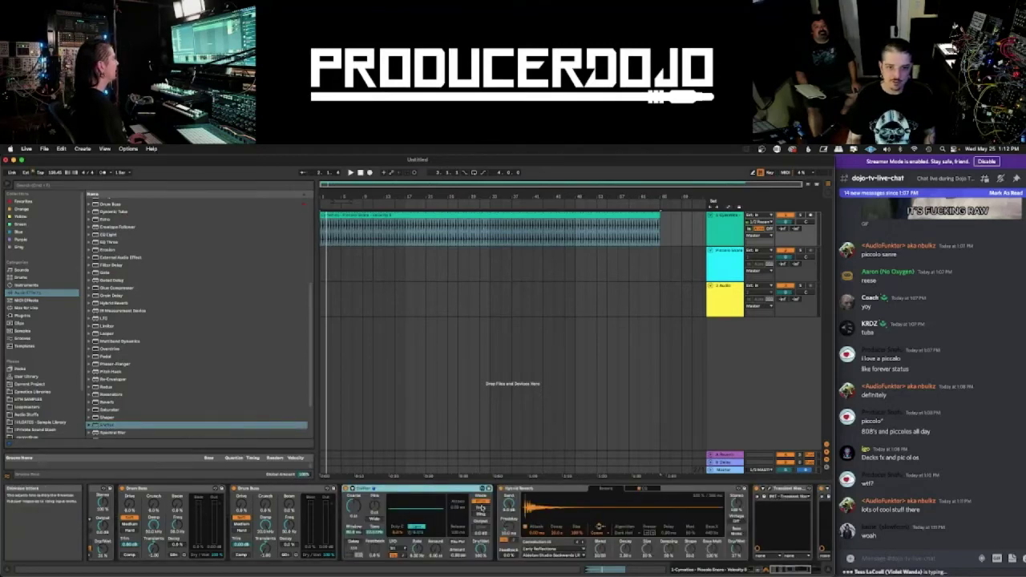
- Set Shifter to Freq mode and play the snare while adjusting its coarse frequency
click(482, 508)
key(space)
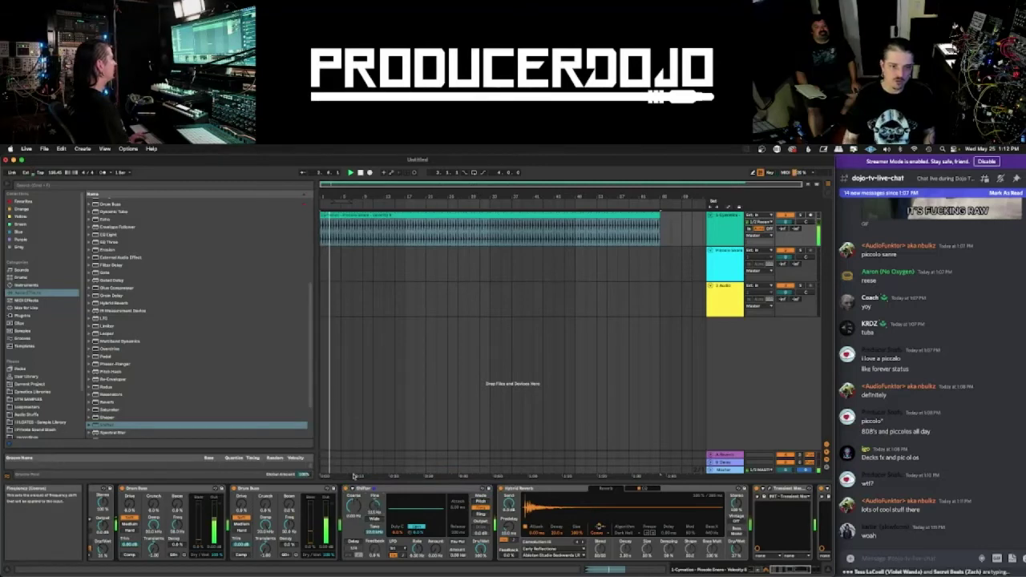
- Set the renamed audio track's input to the snare track and arm it for recording
click(757, 251)
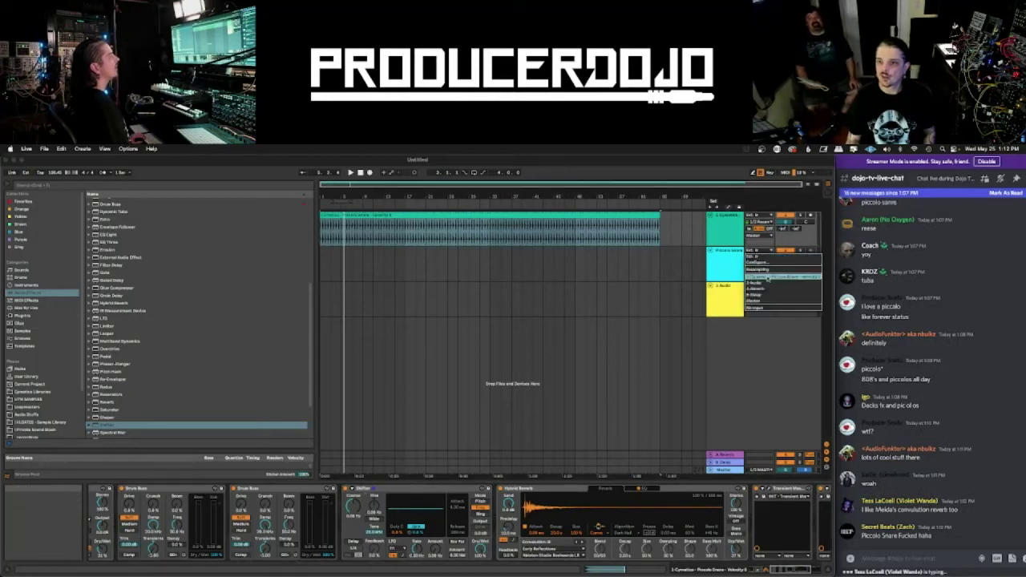
click(768, 277)
click(810, 250)
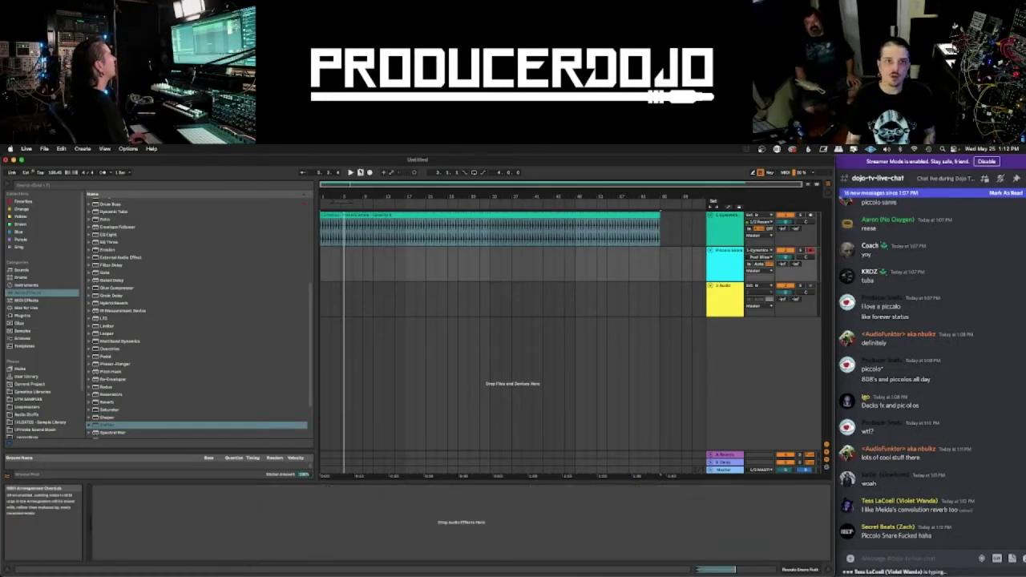
- Start recording the snare's output onto the armed track while adjusting Phaser-Flanger and Echo's delay time on the snare track
click(361, 172)
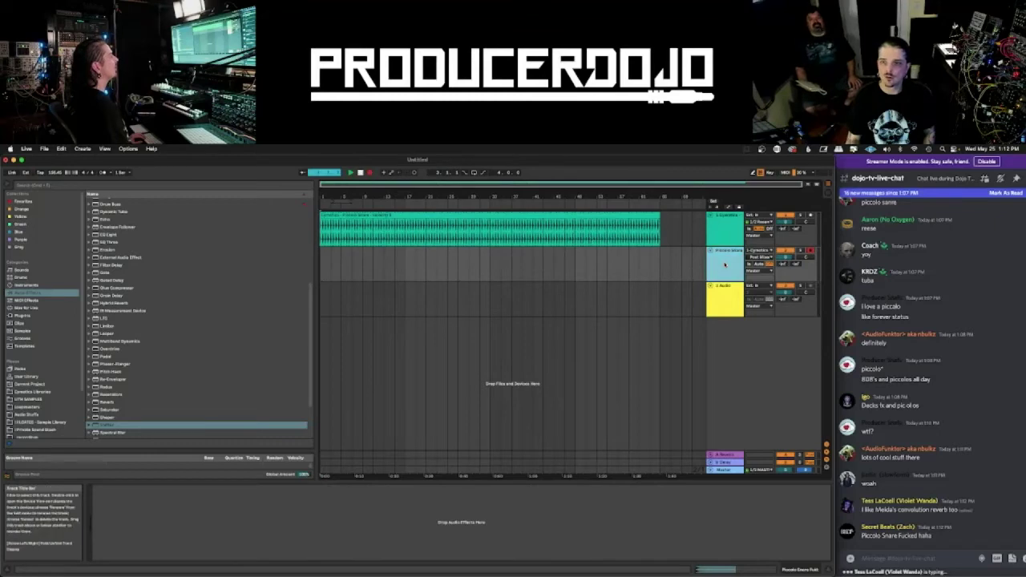
click(731, 218)
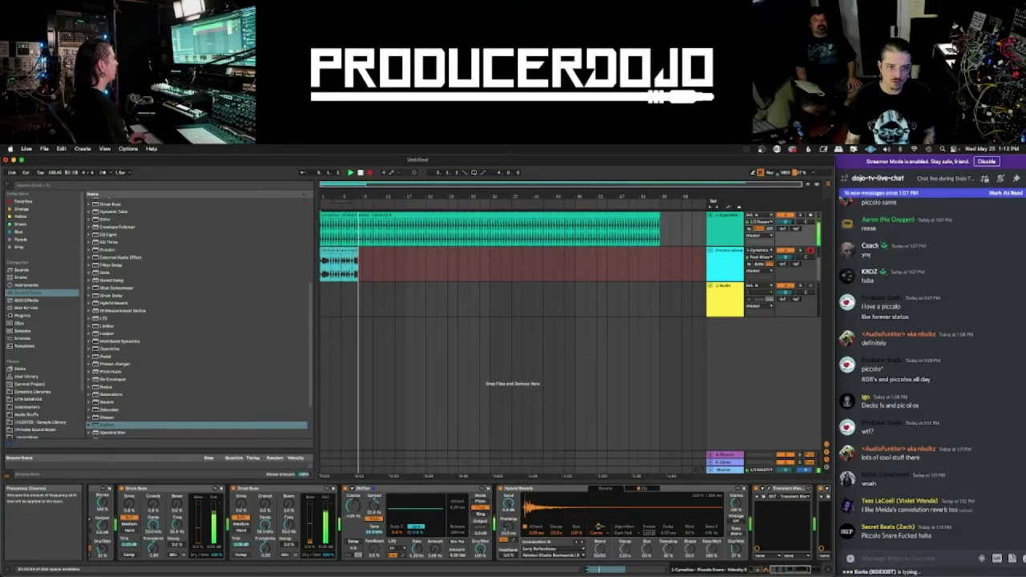
scroll(360, 511, left, 5)
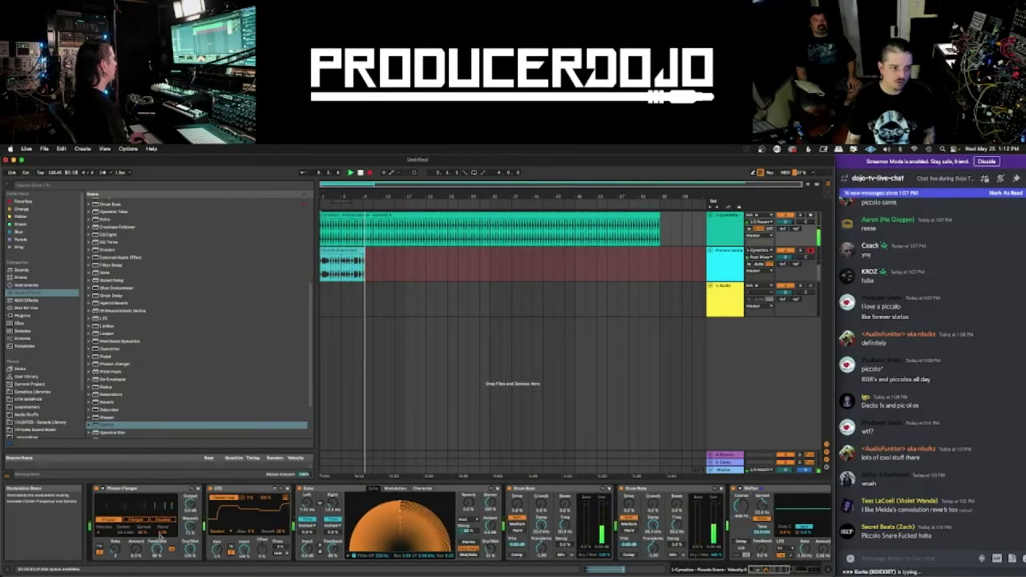
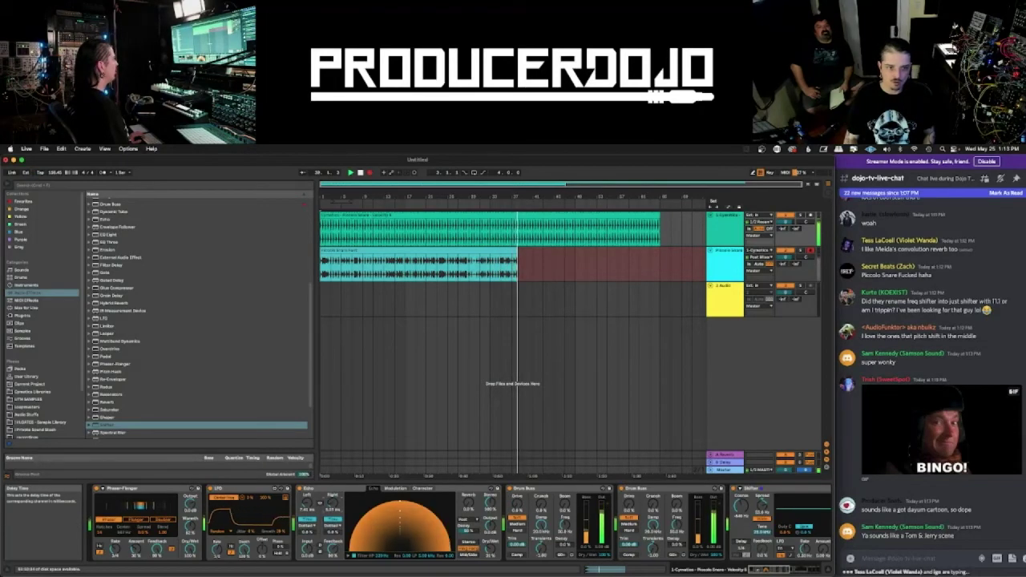
- Continue recording while adjusting Echo's modulation and delay times and switching Shifter off, and stop once the snare clip has ended
click(395, 488)
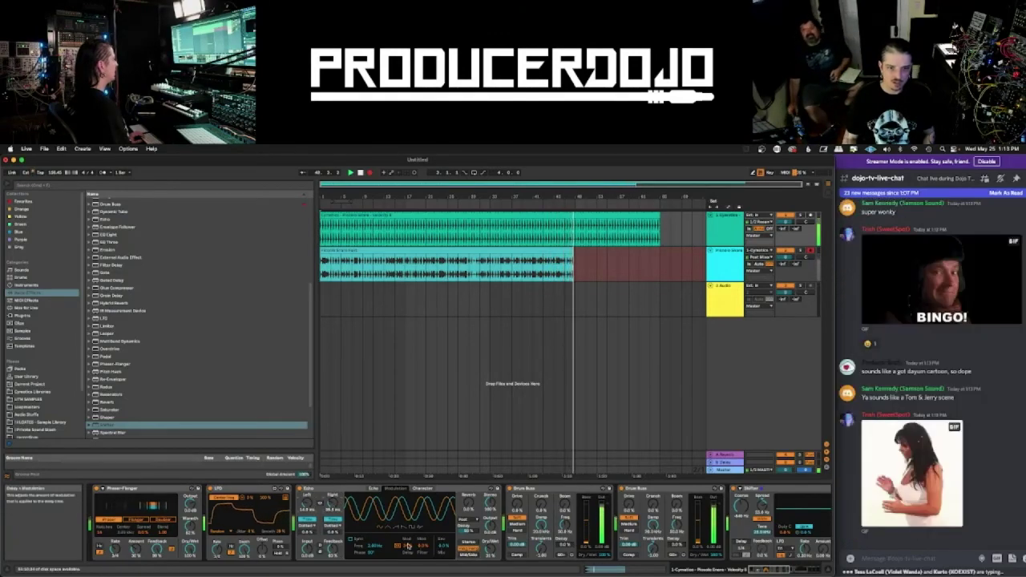
scroll(487, 548, right, 5)
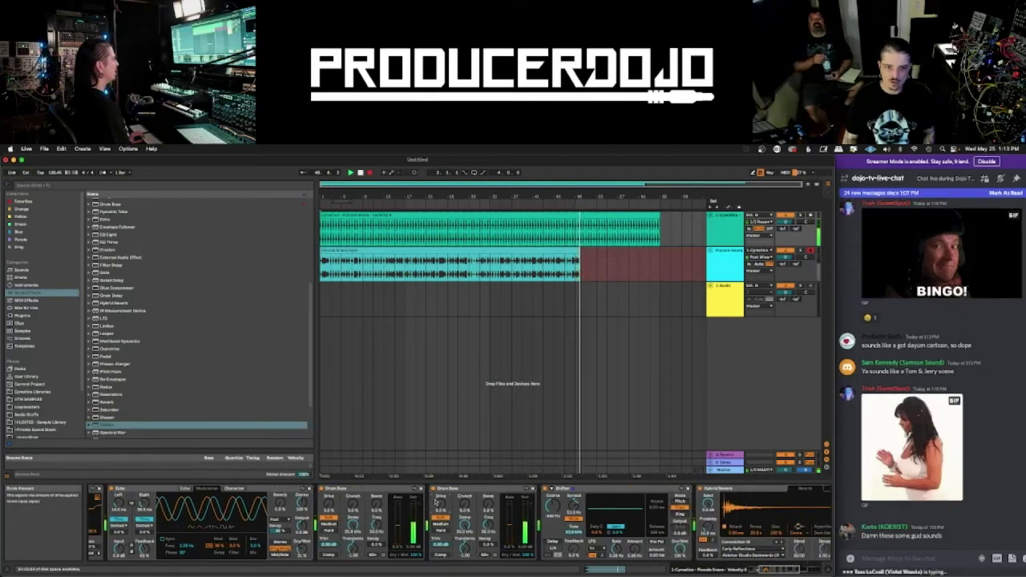
scroll(485, 529, right, 5)
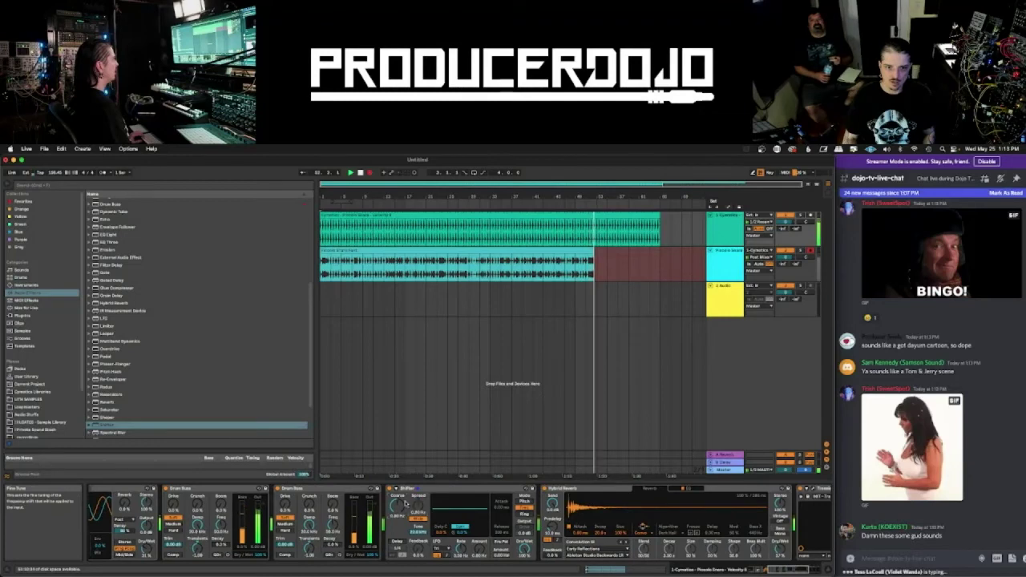
scroll(517, 544, right, 5)
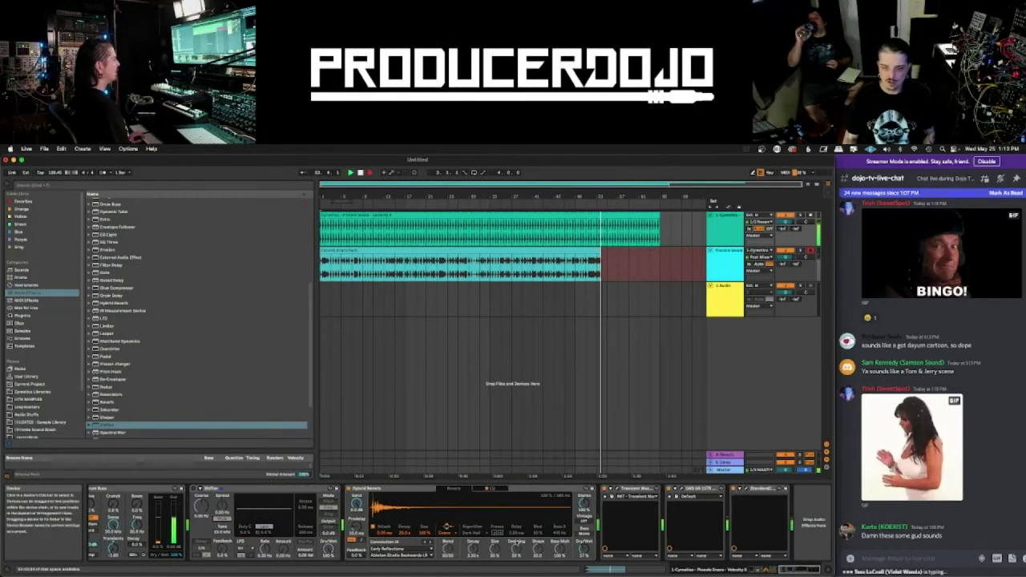
scroll(481, 539, left, 3)
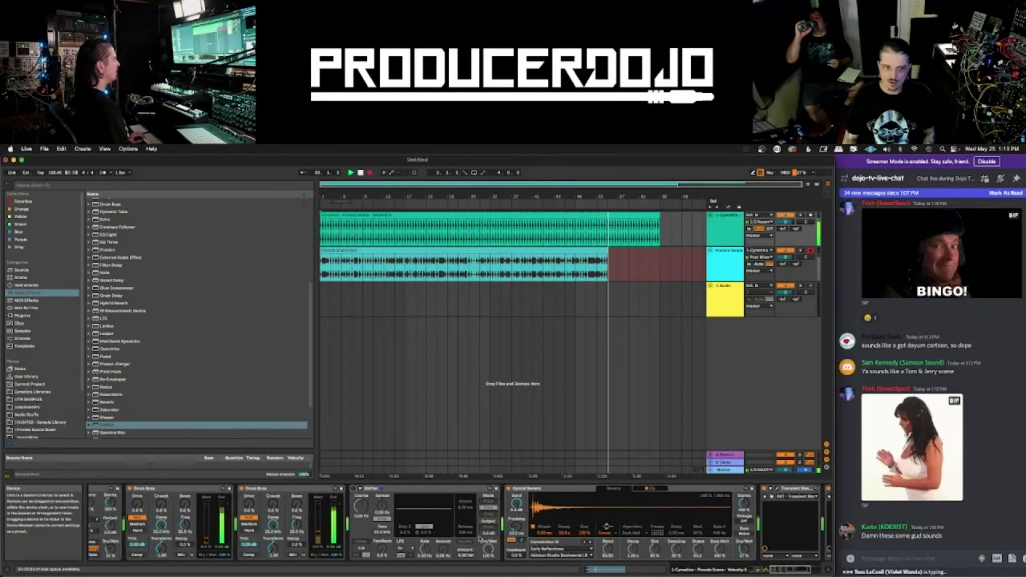
scroll(481, 539, left, 4)
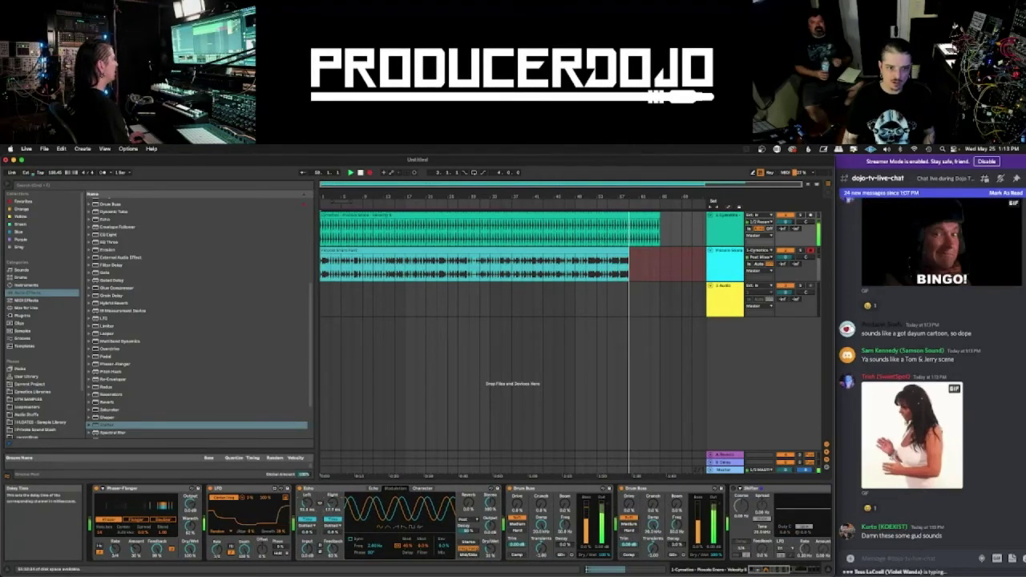
click(374, 489)
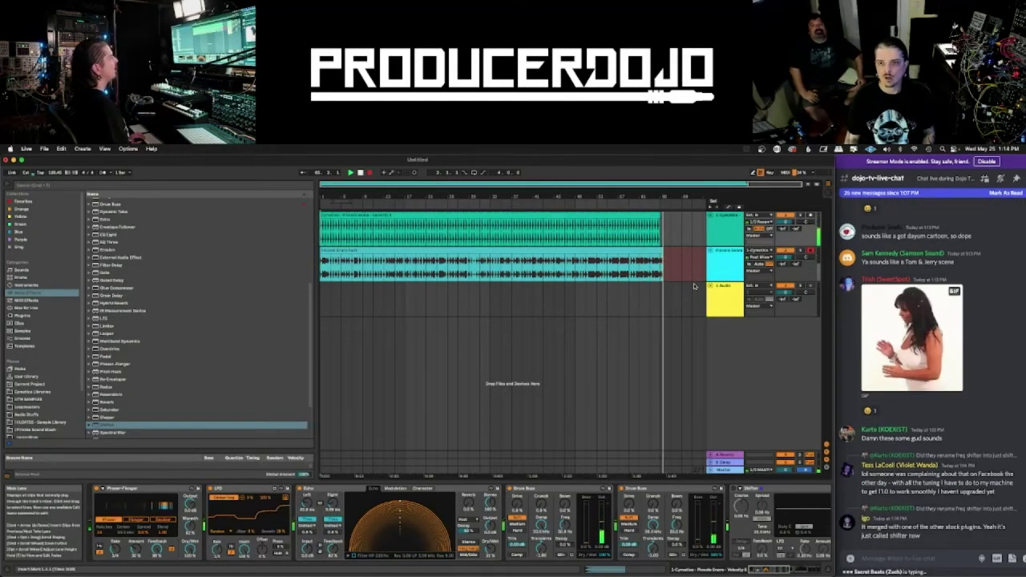
key(space)
click(609, 267)
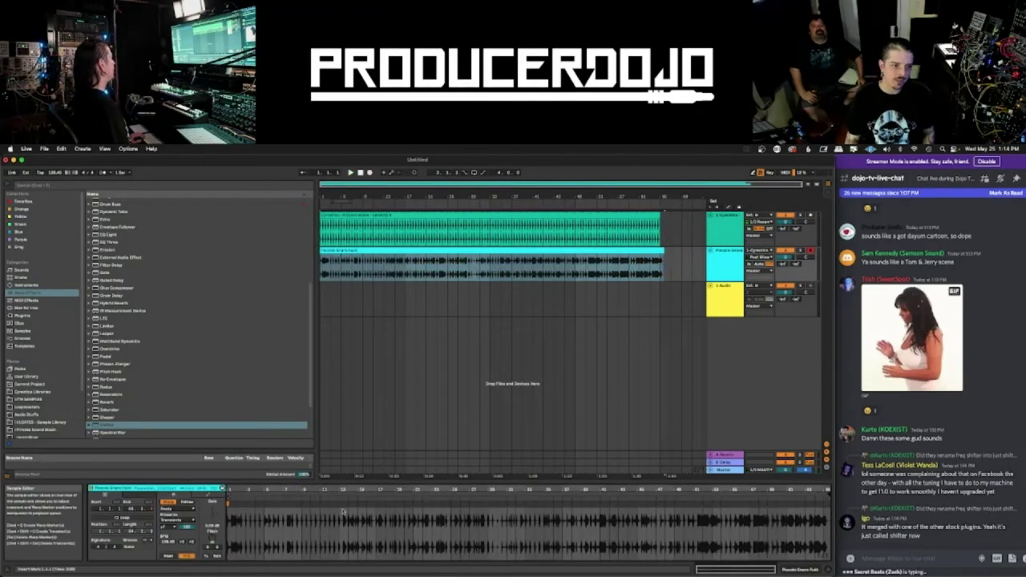
right_click(329, 527)
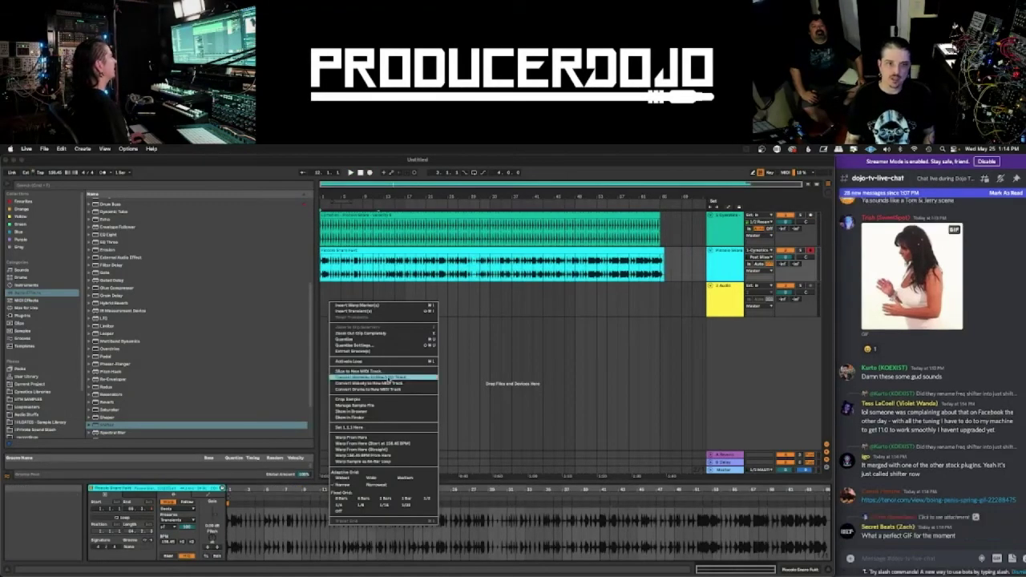
click(385, 372)
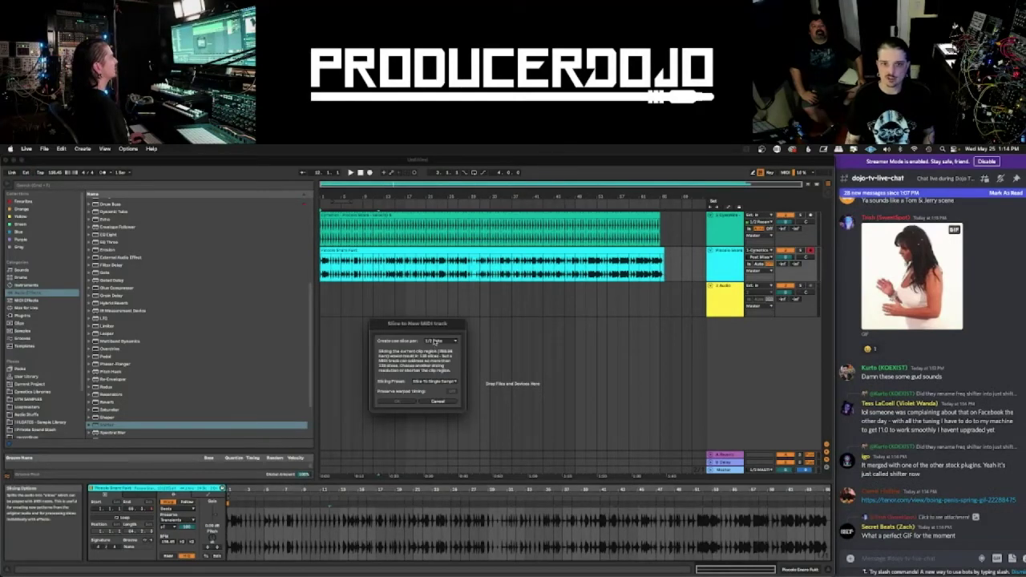
click(438, 381)
click(718, 438)
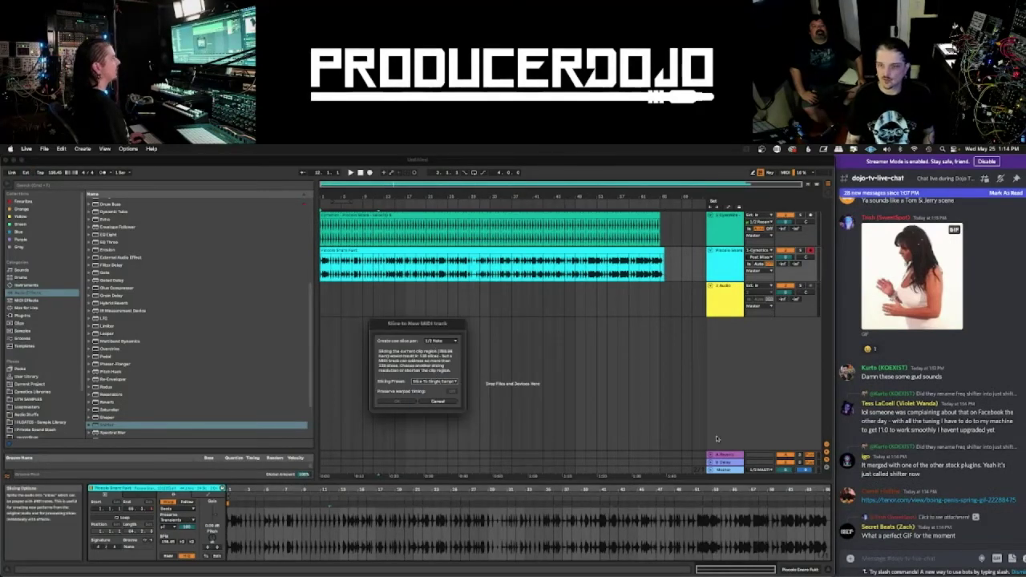
click(446, 402)
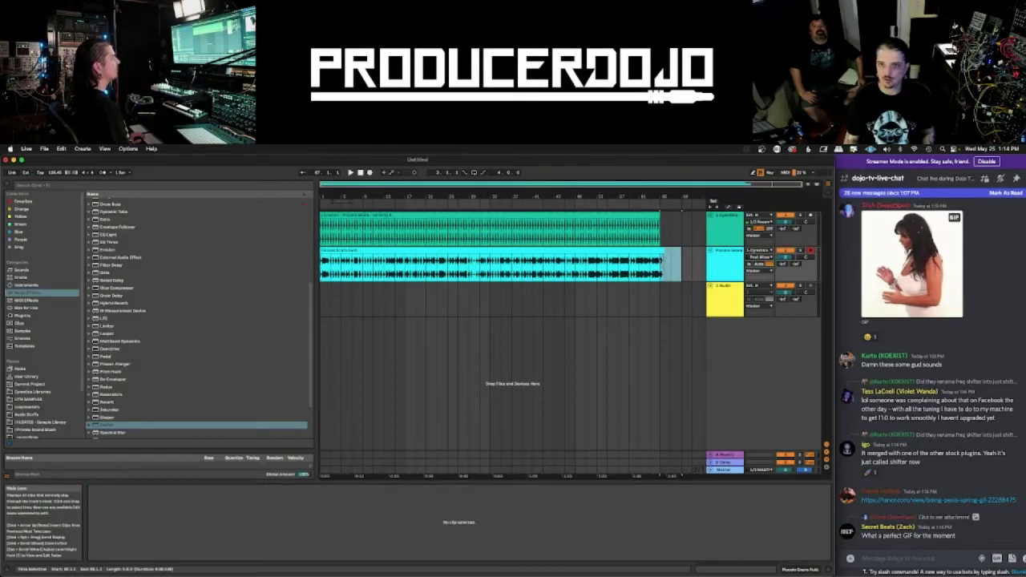
- Delete the tail of the recorded clip that extends past the end of the snare clip, and select the trimmed clip
click(676, 255)
drag(676, 255, 660, 257)
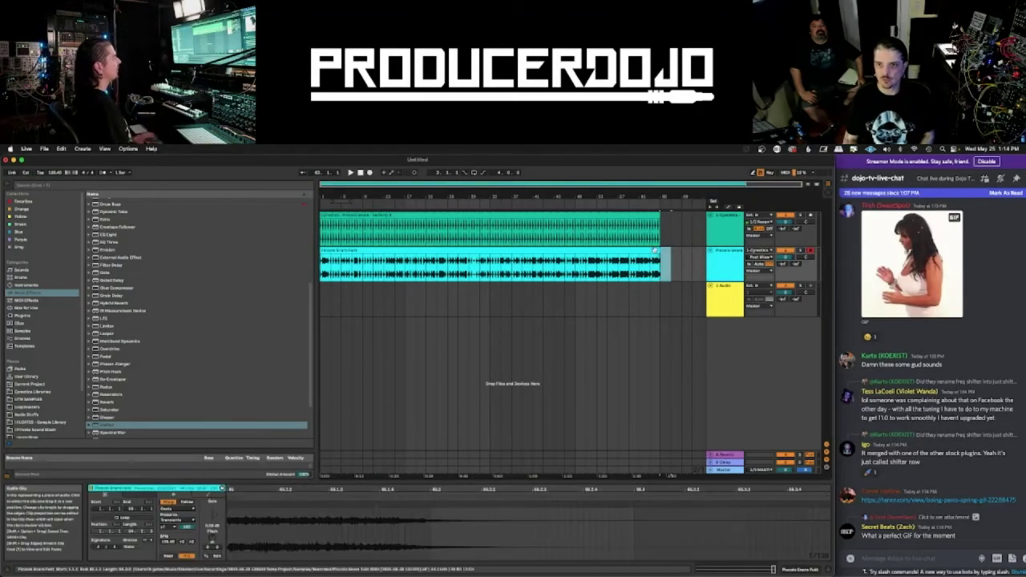
key(Delete)
click(641, 251)
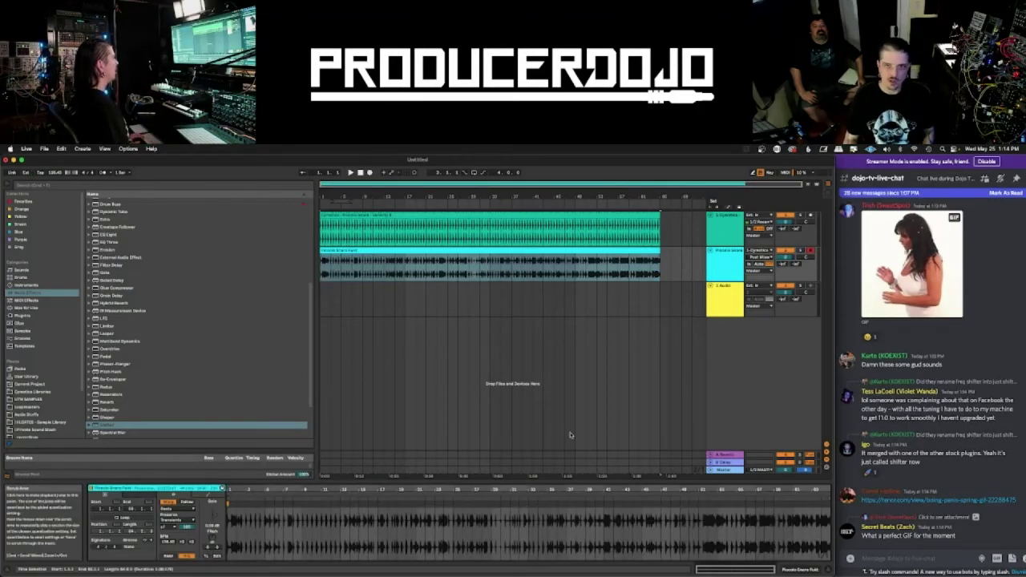
scroll(353, 533, right, 1)
click(168, 501)
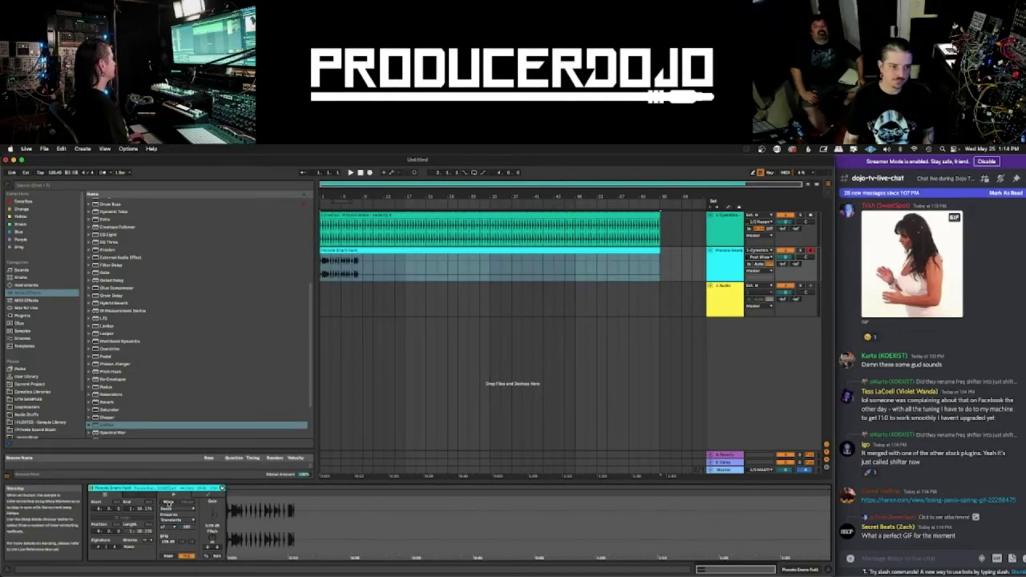
click(168, 502)
right_click(292, 517)
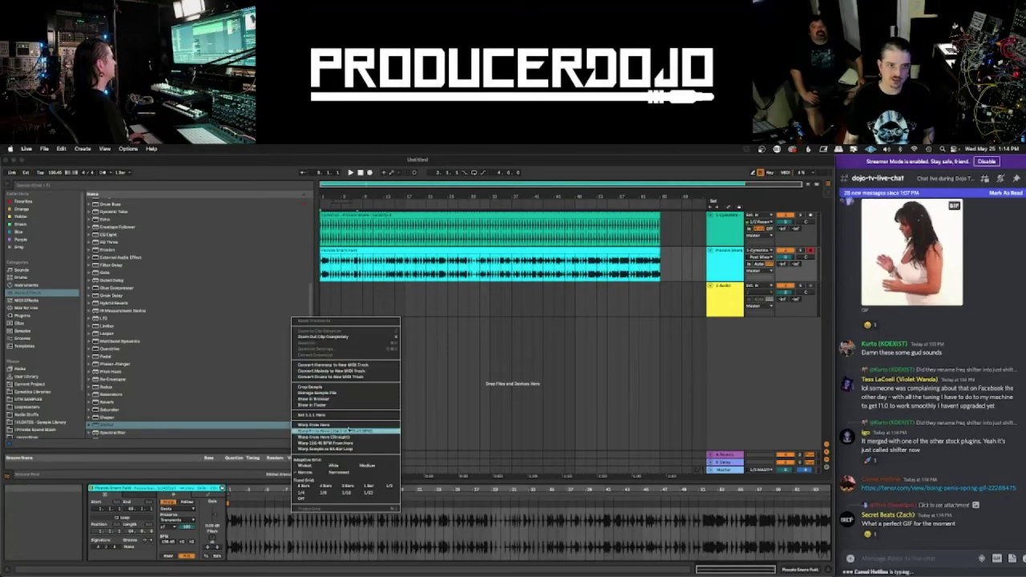
key(Escape)
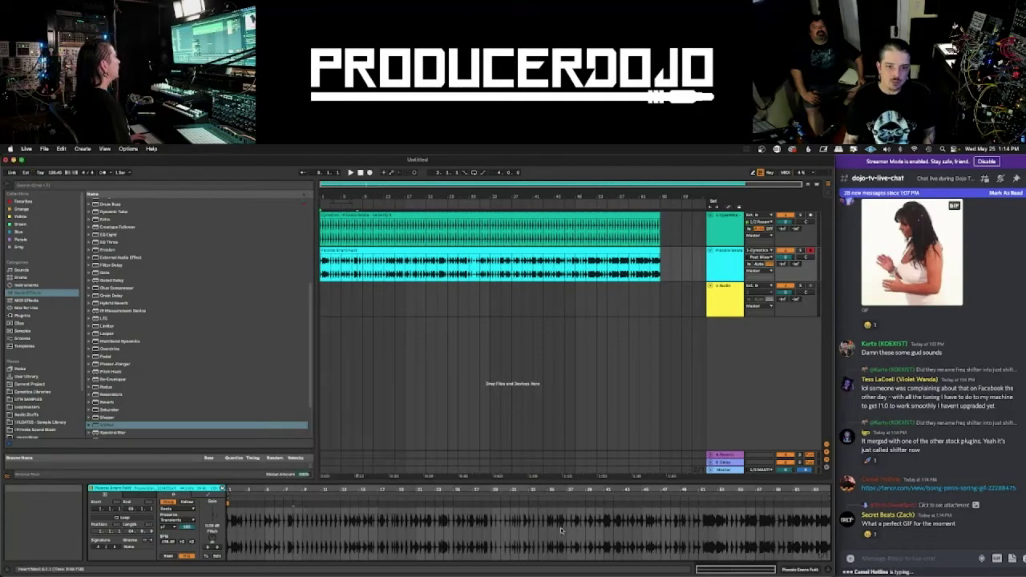
- Slice the trimmed recording to a new MIDI track per 1/2 Note with the "Slice To Single Sampler - One Shot" preset
right_click(548, 307)
click(578, 376)
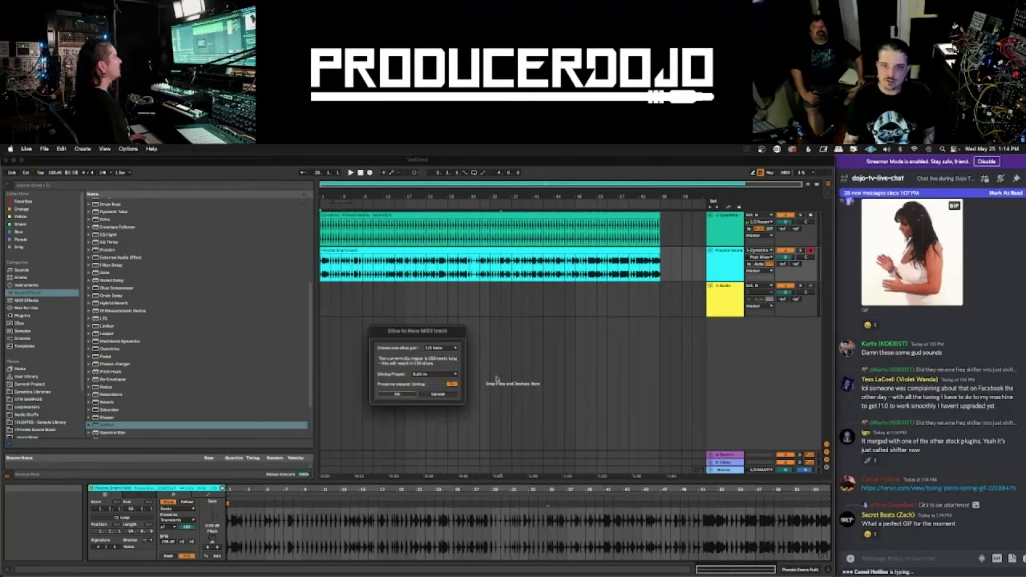
click(440, 375)
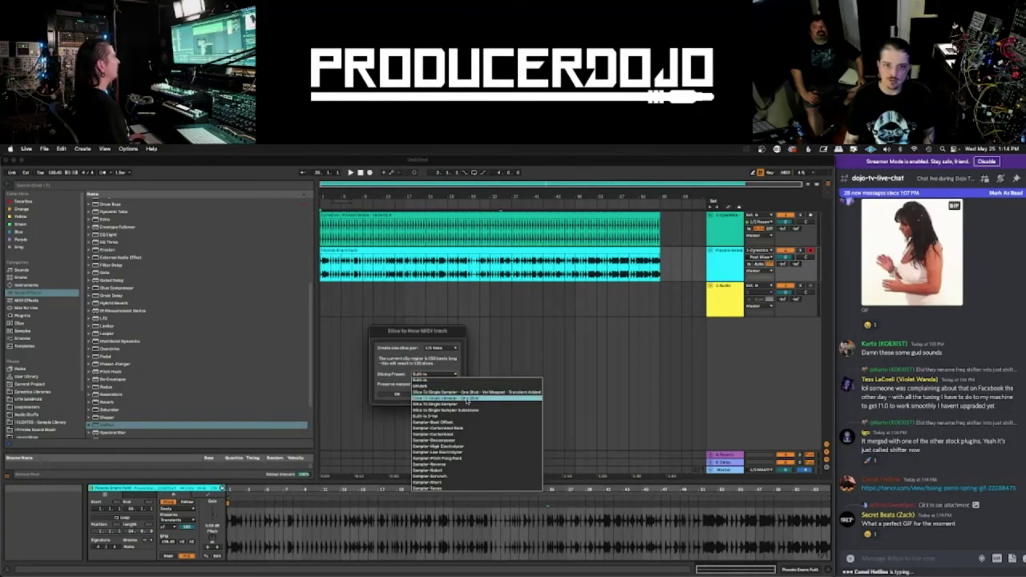
click(468, 399)
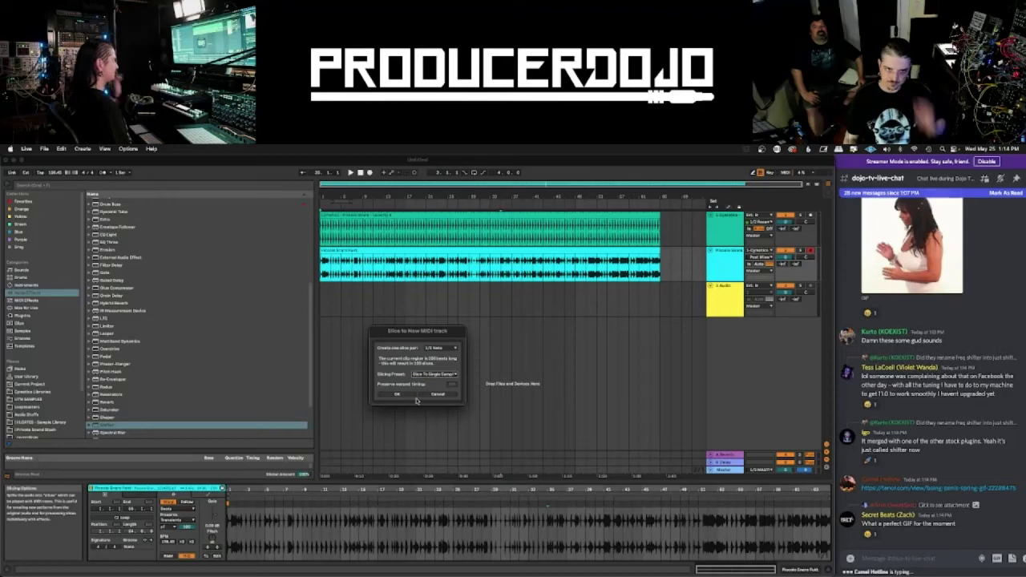
click(398, 394)
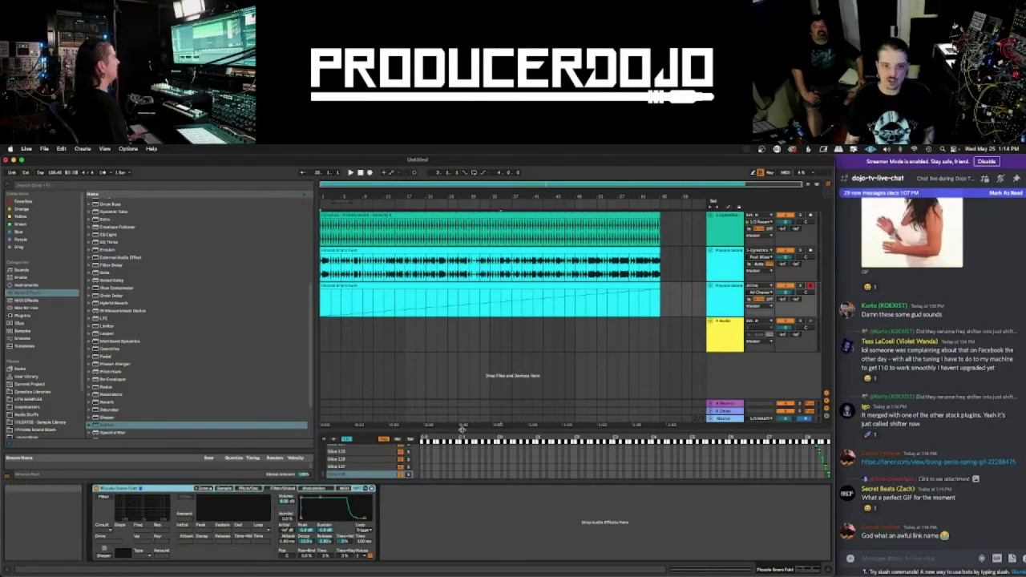
- Enlarge Sampler's zone editor, select all slices and extend their key zones across the full keyboard range
drag(464, 431, 446, 255)
scroll(359, 426, up, 20)
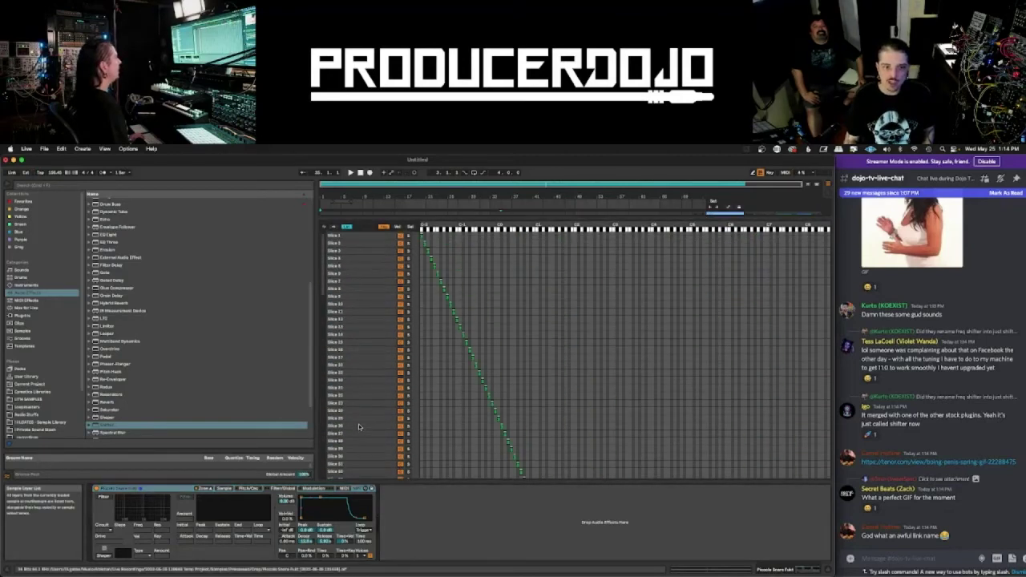
drag(433, 217, 433, 186)
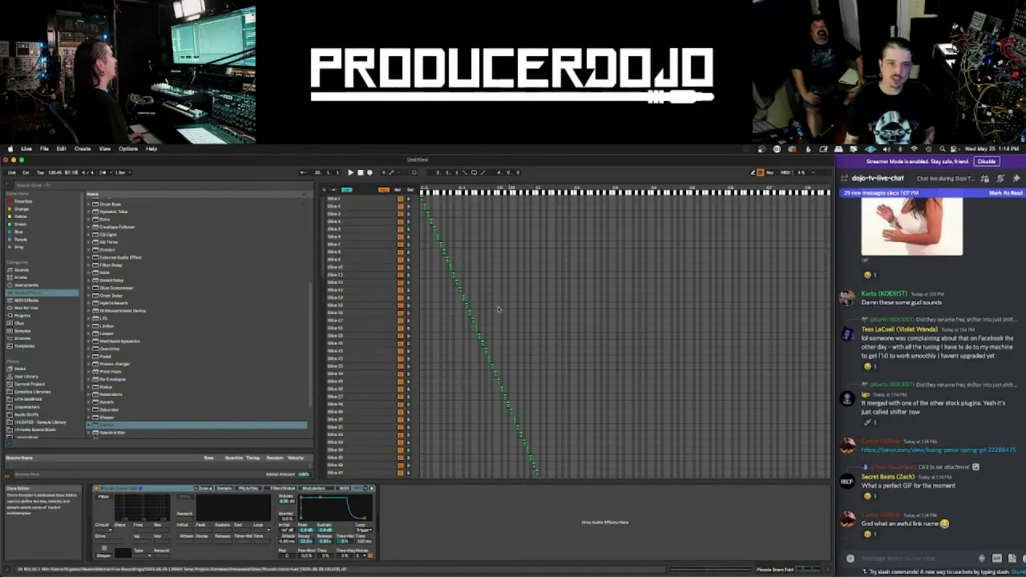
click(358, 343)
click(380, 261)
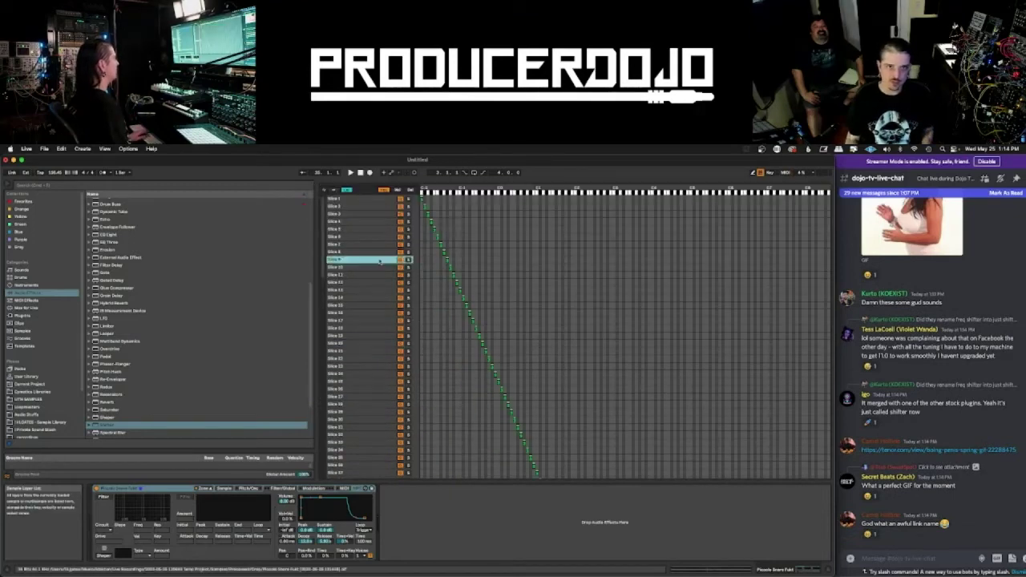
key(super+a)
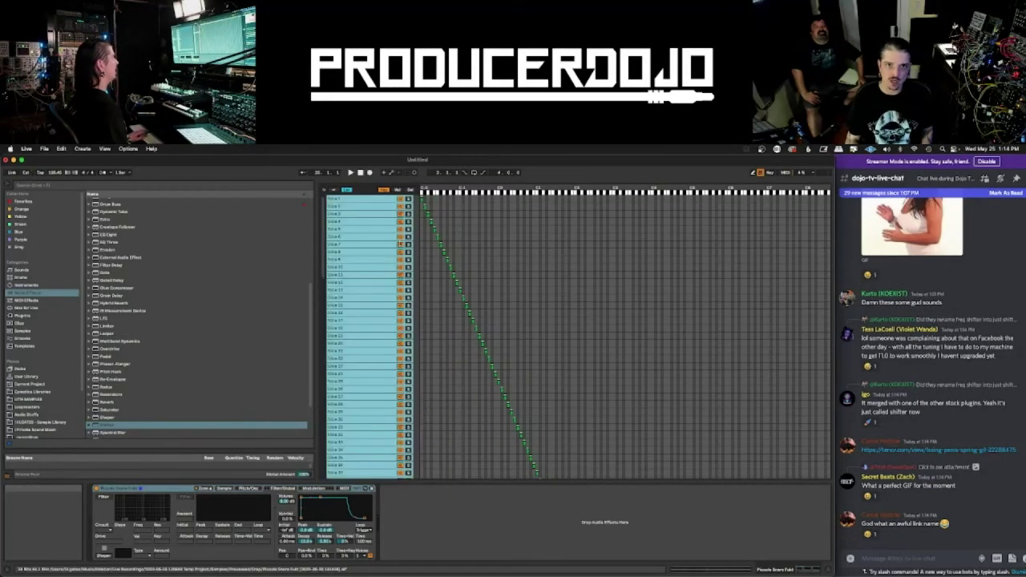
drag(424, 199, 828, 205)
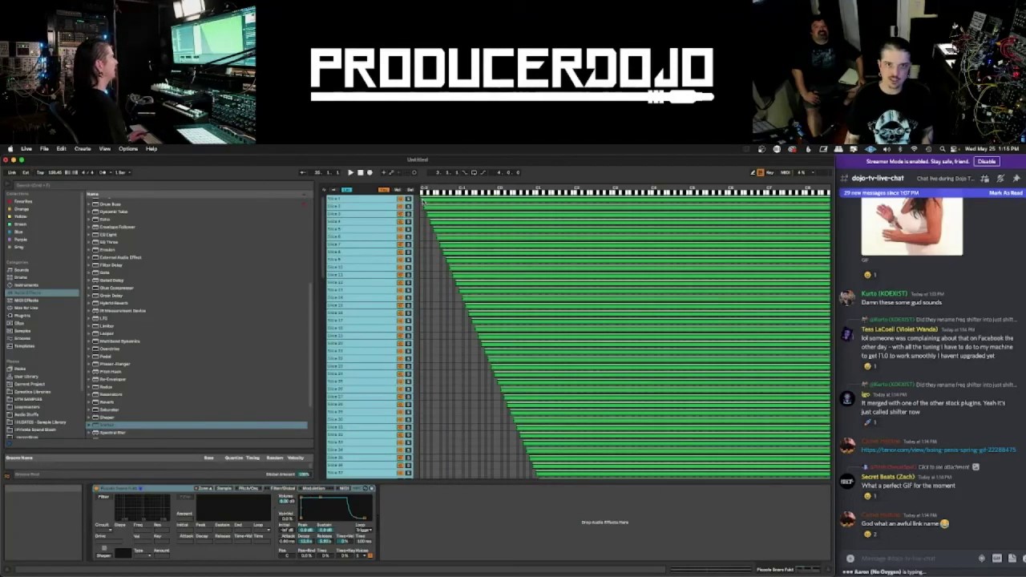
mouse_move(422, 202)
mouse_down()
mouse_move(828, 205)
mouse_move(423, 206)
mouse_up()
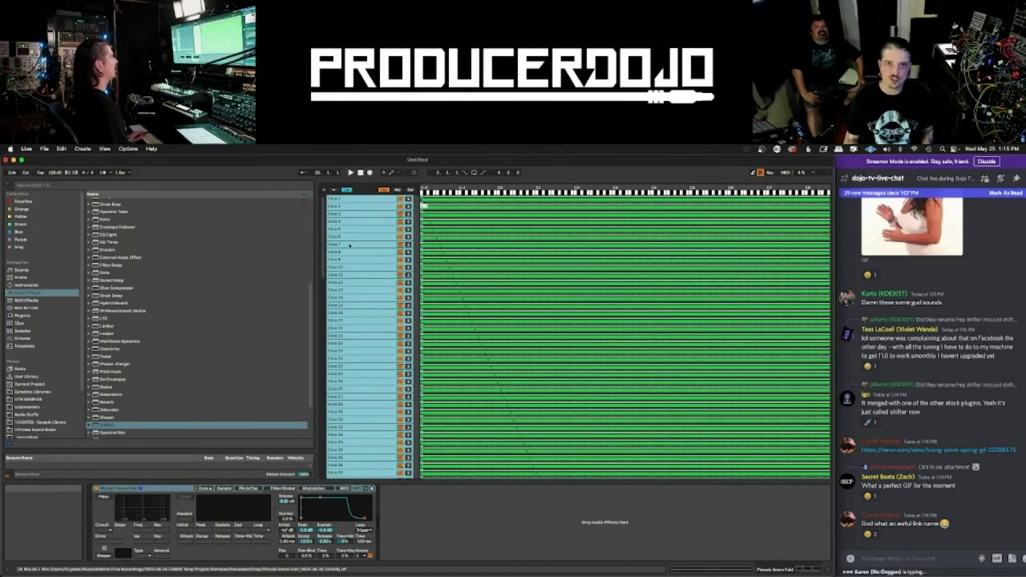
- Give all selected slices the same root key and distribute their velocity zones in sequence across the velocity range
click(225, 489)
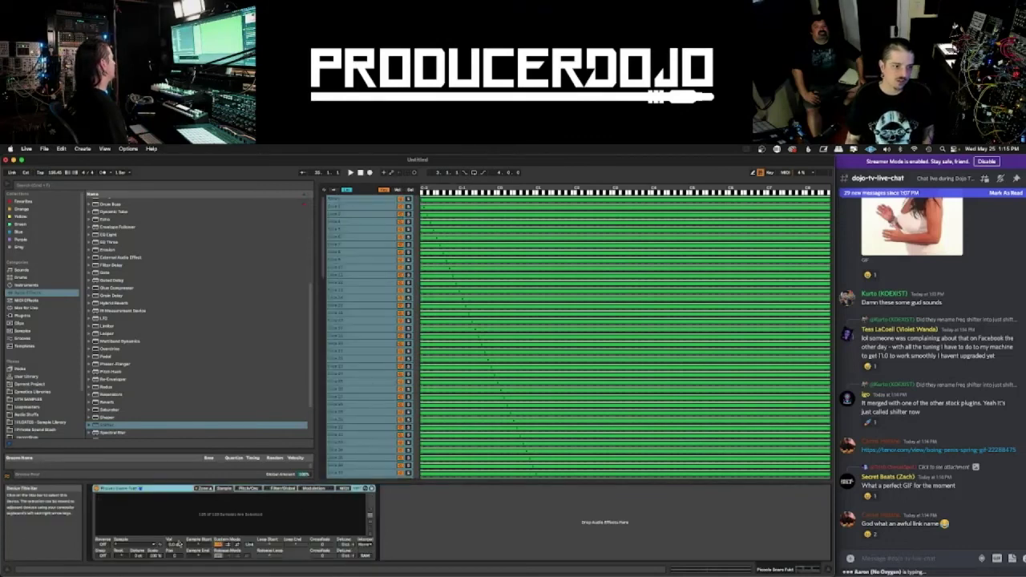
double_click(120, 556)
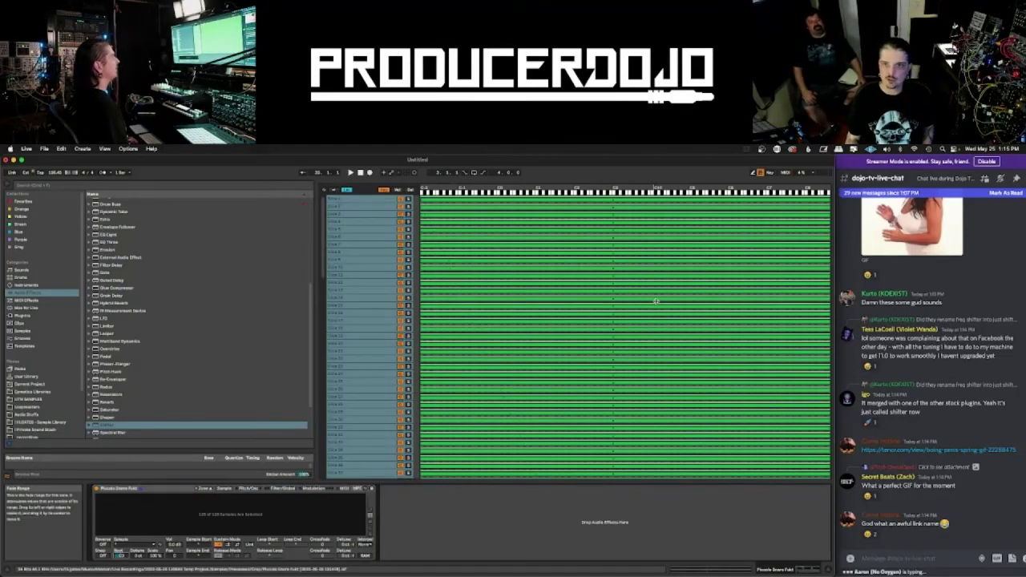
click(397, 189)
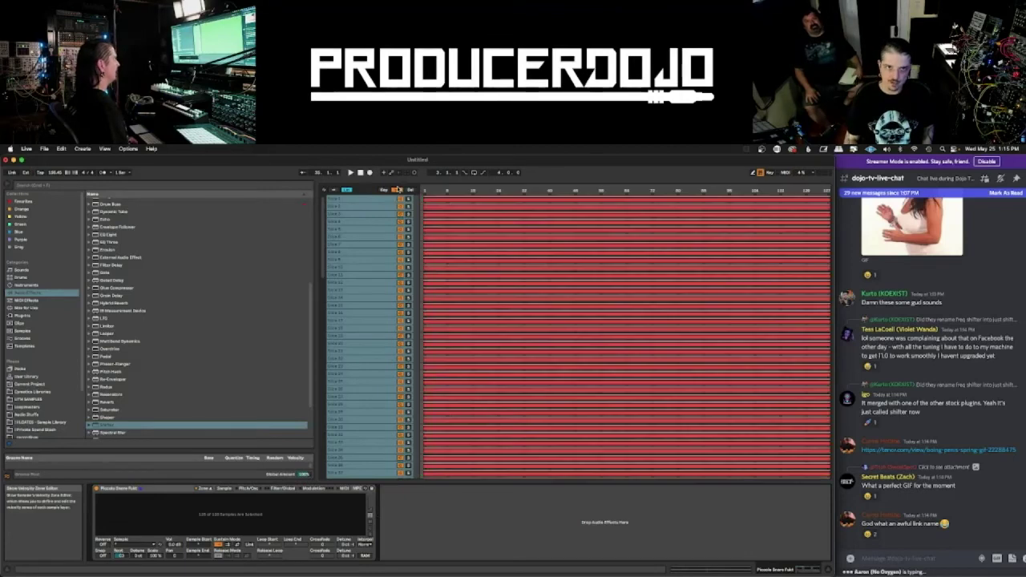
right_click(383, 227)
click(413, 243)
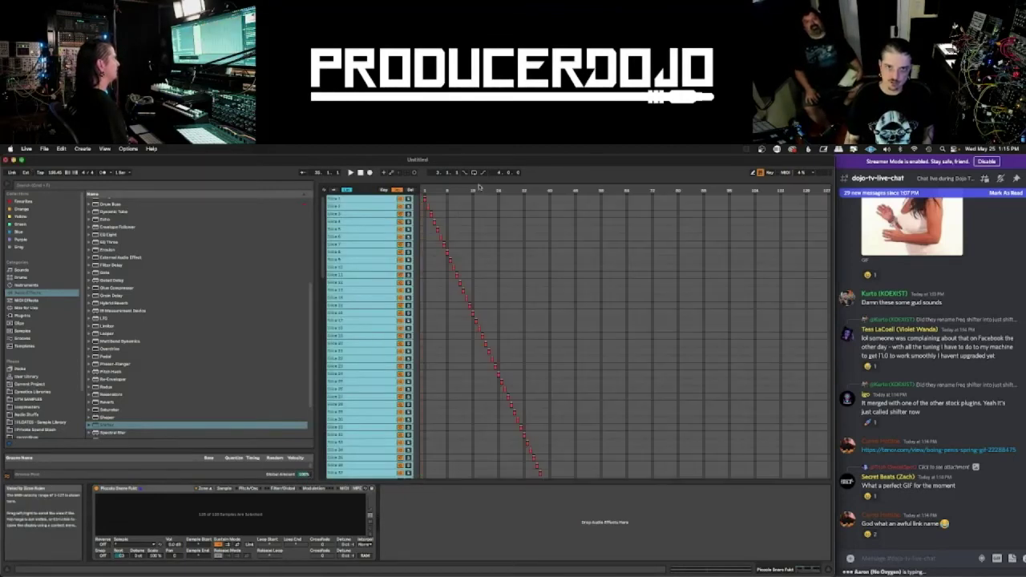
- Shrink Sampler's zone editor to reveal the arrangement and delete the MIDI clip produced by the slicing
drag(481, 181, 502, 533)
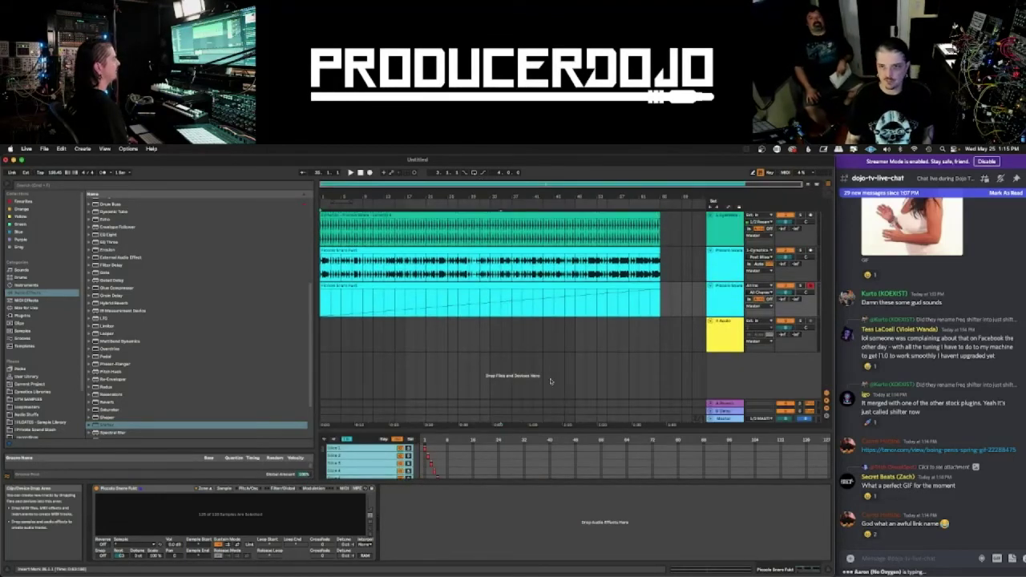
click(563, 287)
key(Delete)
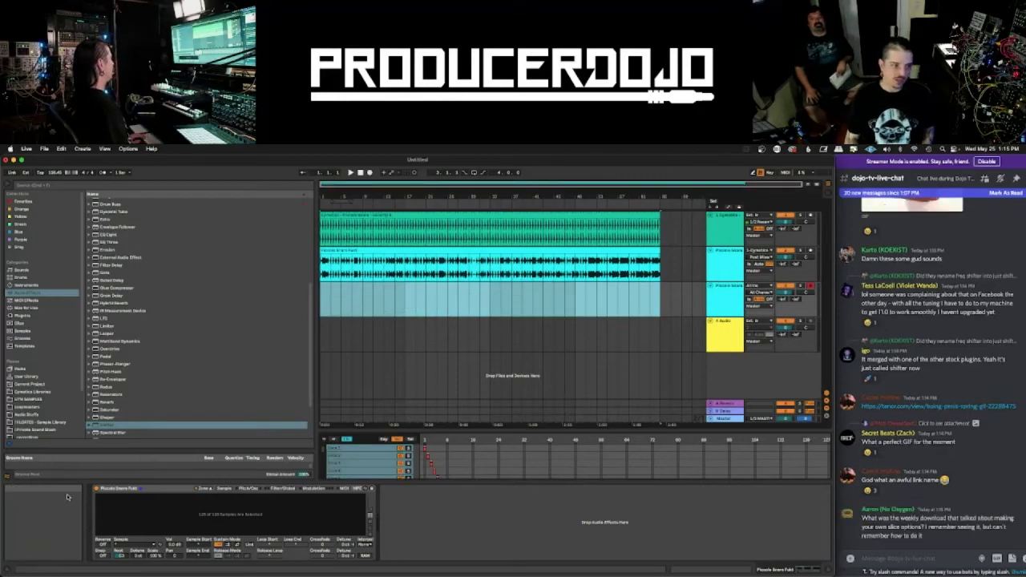
- Insert an empty four-bar MIDI clip on the Sampler track, starting where the recorded snare clip ends
click(129, 490)
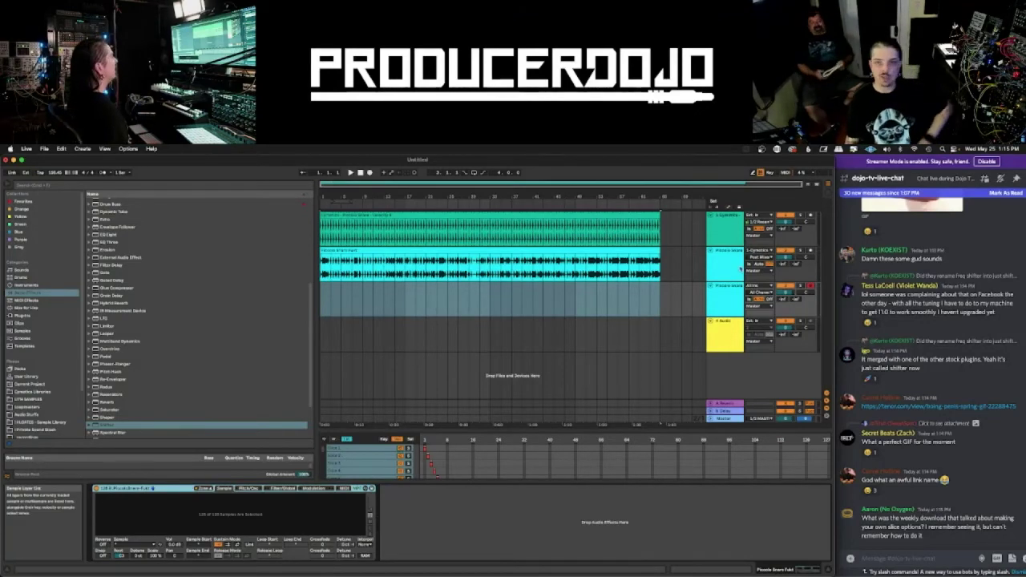
click(672, 193)
mouse_move(671, 193)
mouse_down()
mouse_move(671, 218)
mouse_move(672, 200)
mouse_up()
drag(656, 290, 674, 285)
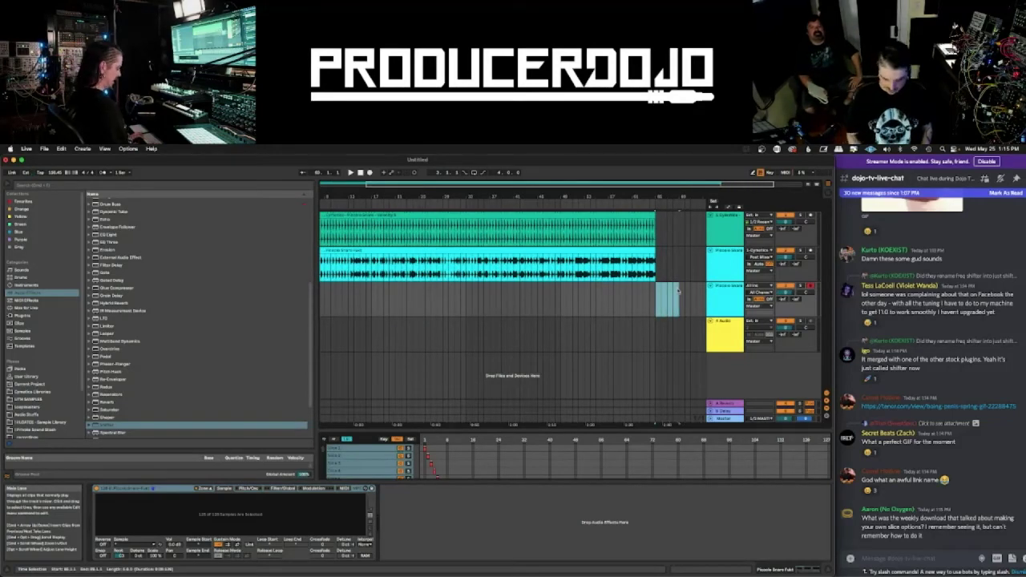
key(super+shift+m)
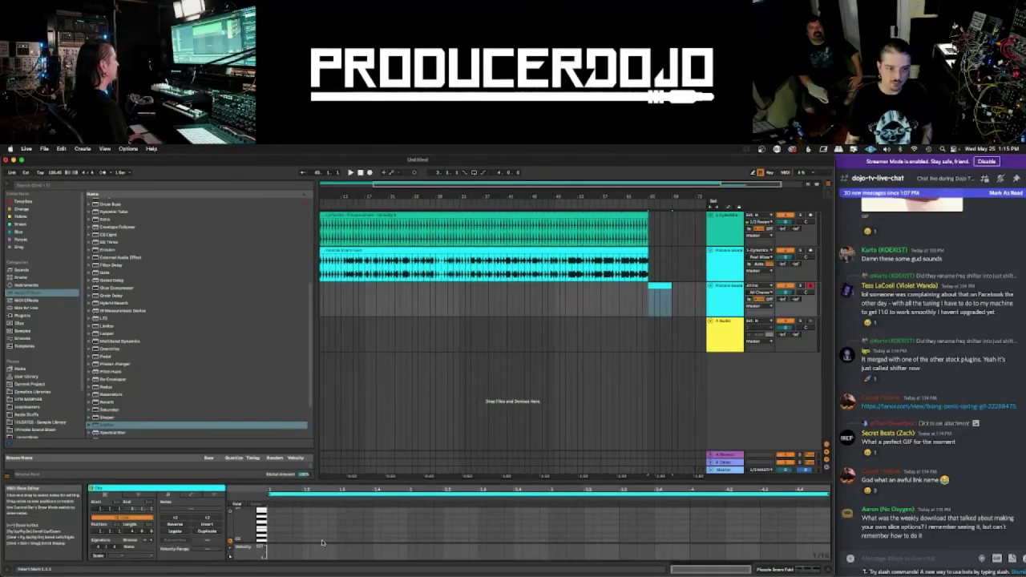
- Enlarge the note editor and fill bar 1 with short eighth-spaced notes on one pitch, ending with a note stretched to one beat
double_click(341, 542)
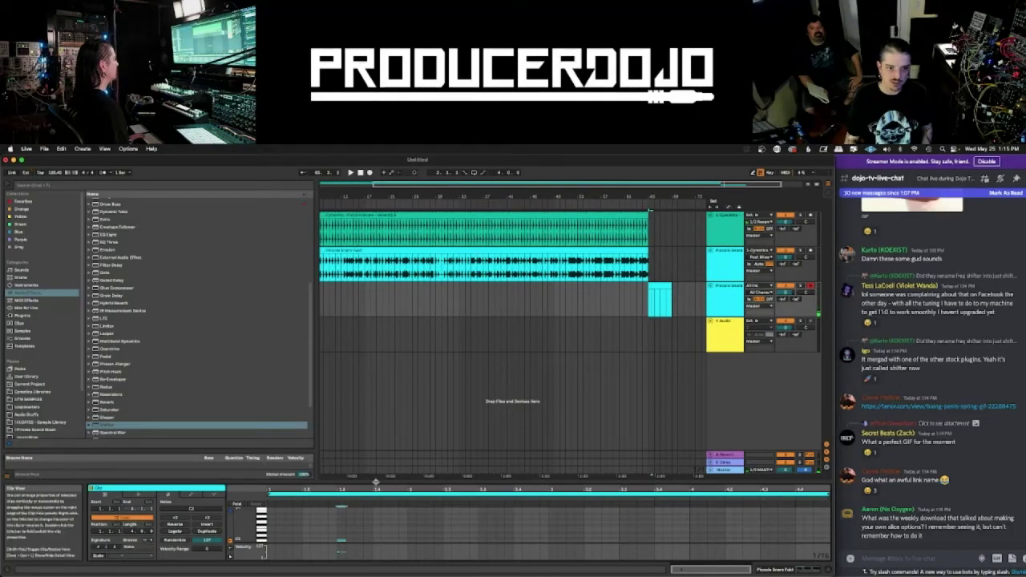
drag(376, 482, 372, 404)
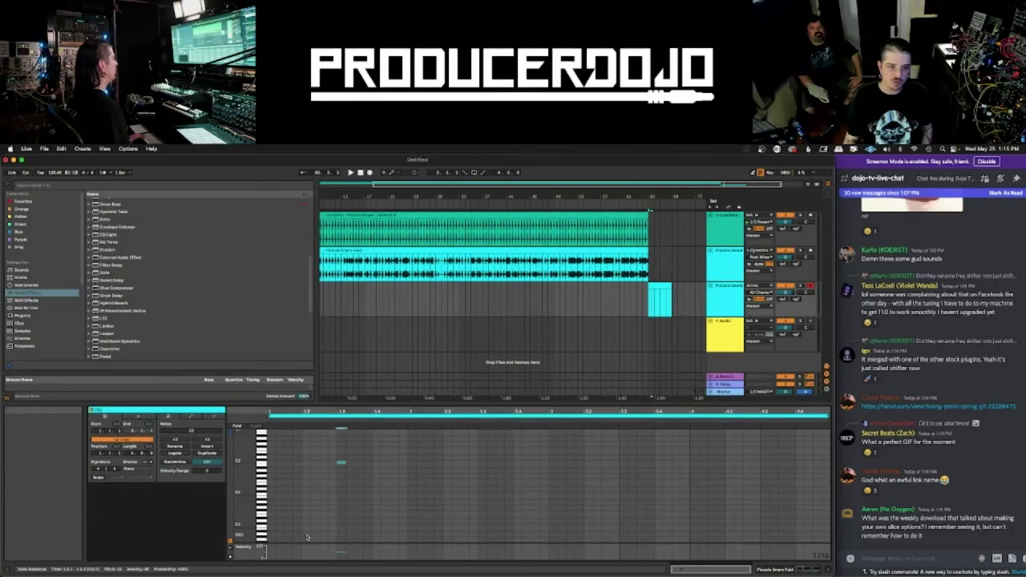
double_click(291, 463)
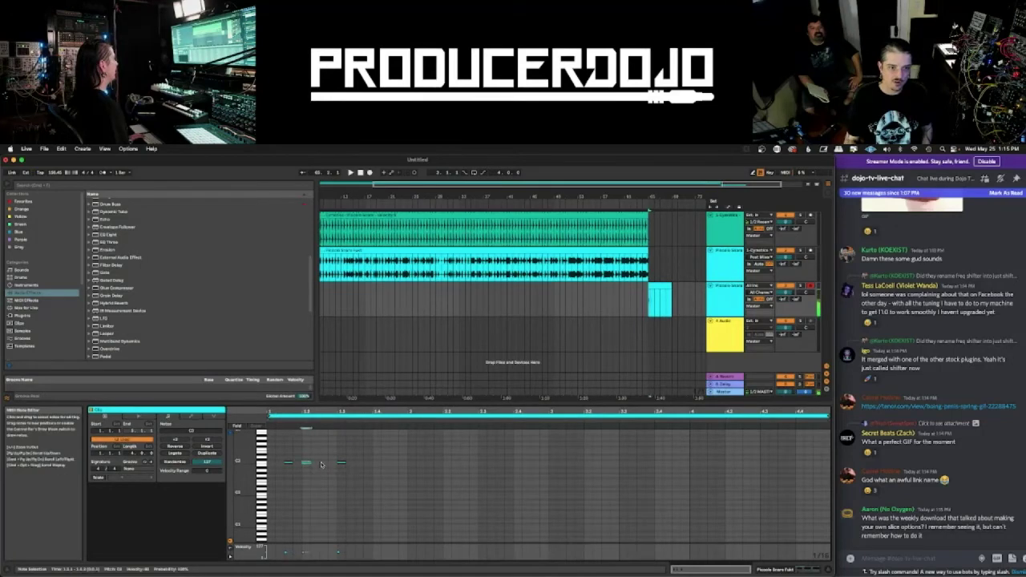
key(space)
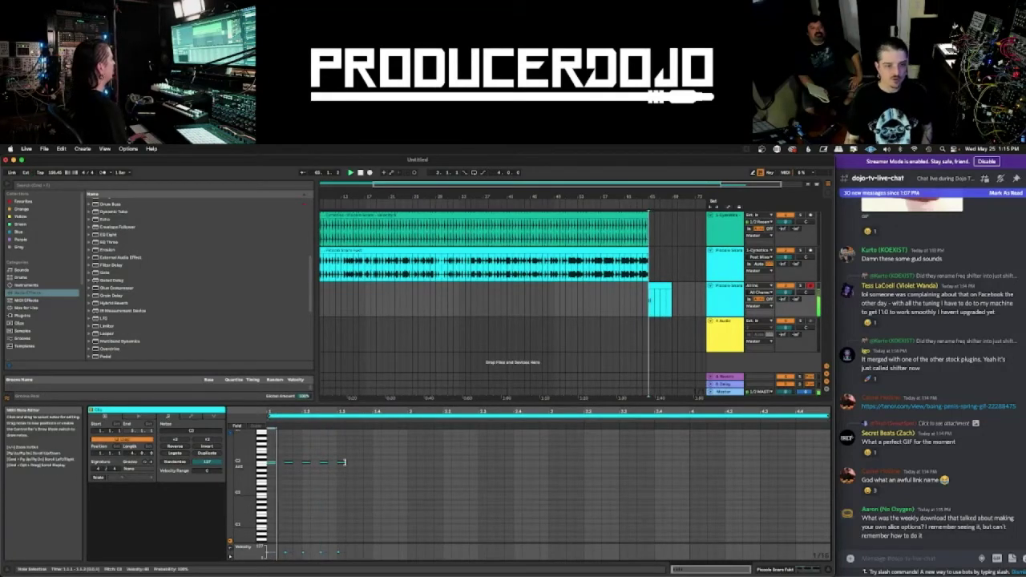
mouse_move(345, 463)
mouse_down()
mouse_move(363, 463)
mouse_move(356, 465)
mouse_up()
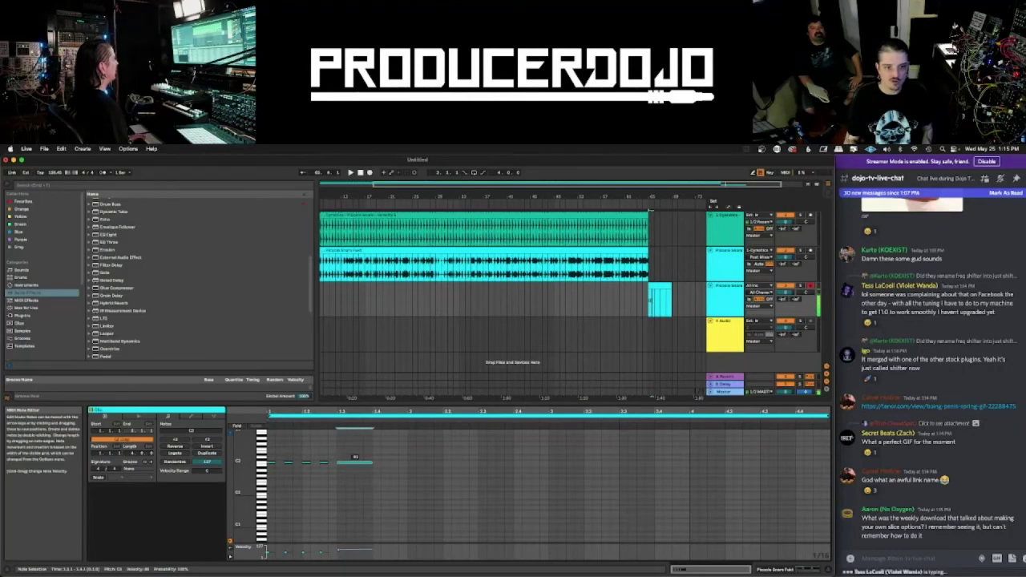
- Add four short notes at bar 2 on the same pitch, adjust their velocity, and follow them with a half-bar note
double_click(411, 463)
double_click(430, 463)
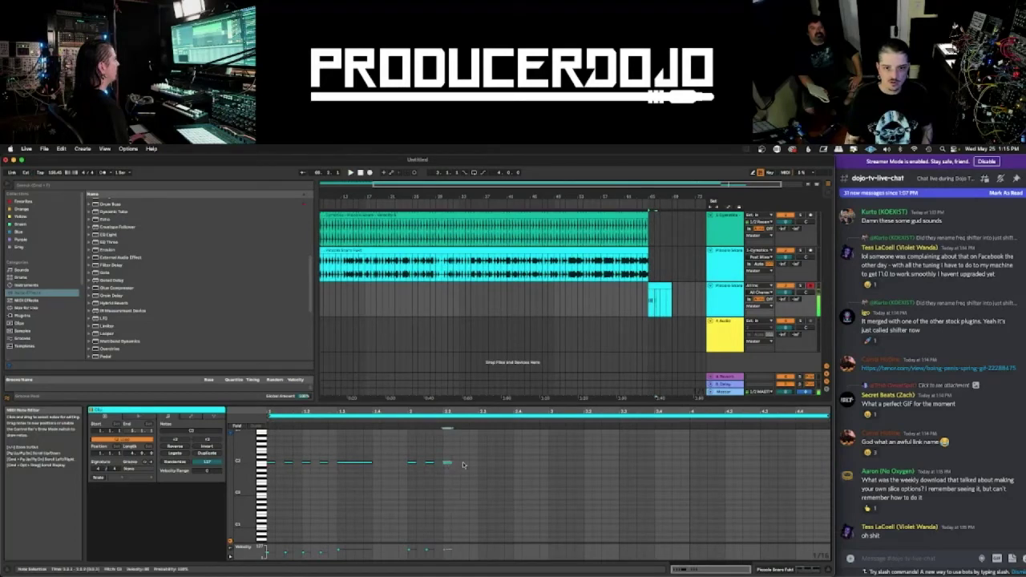
drag(407, 481, 407, 479)
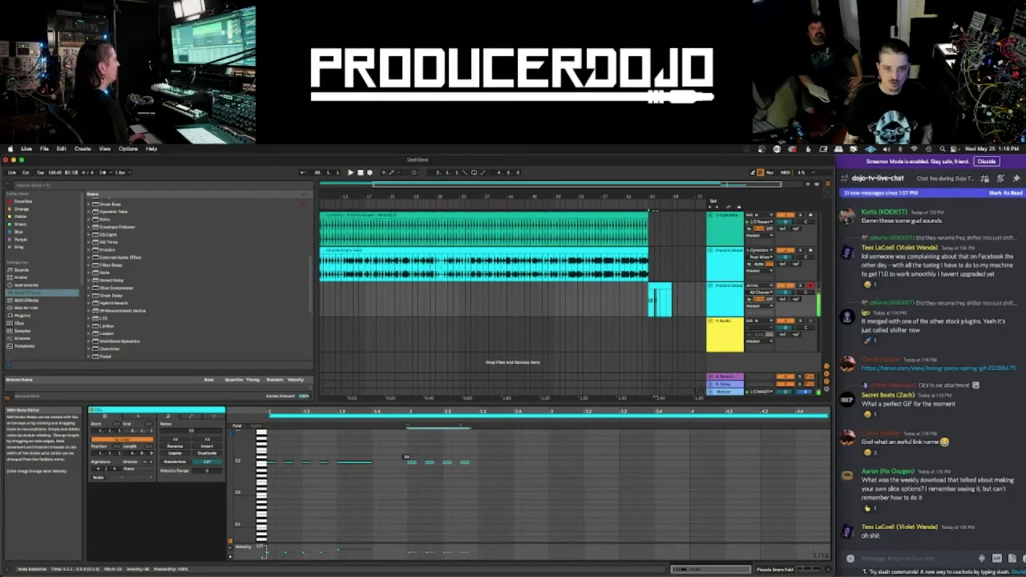
double_click(481, 465)
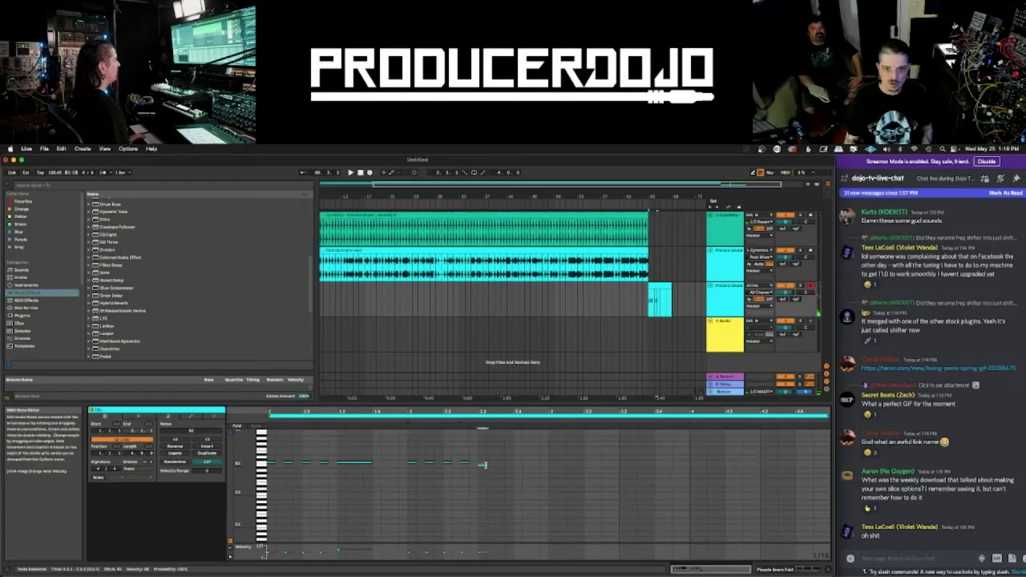
drag(487, 465, 517, 463)
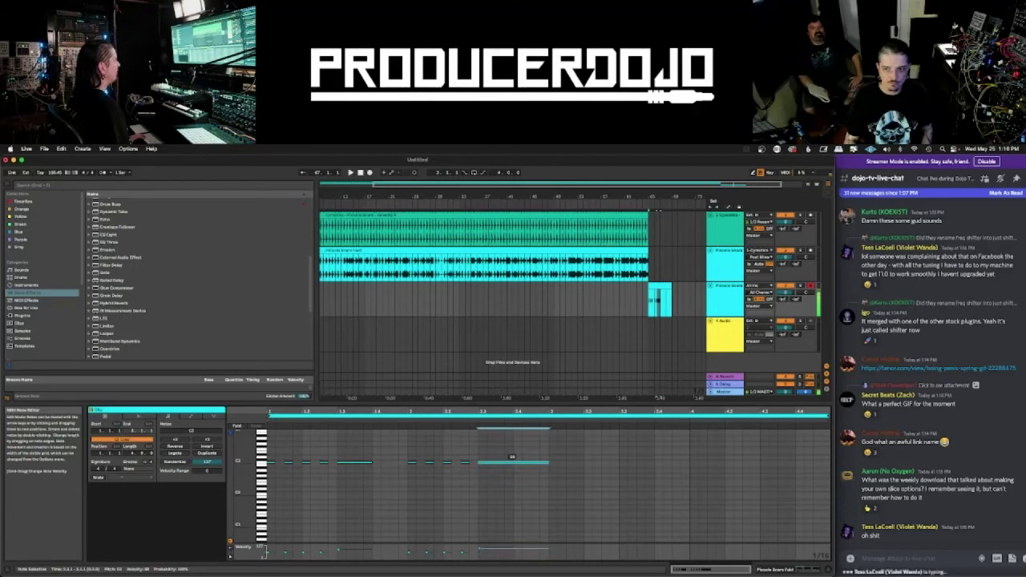
- Repeat the pattern in bar 3 with four short notes followed by a note lasting half a bar
double_click(556, 463)
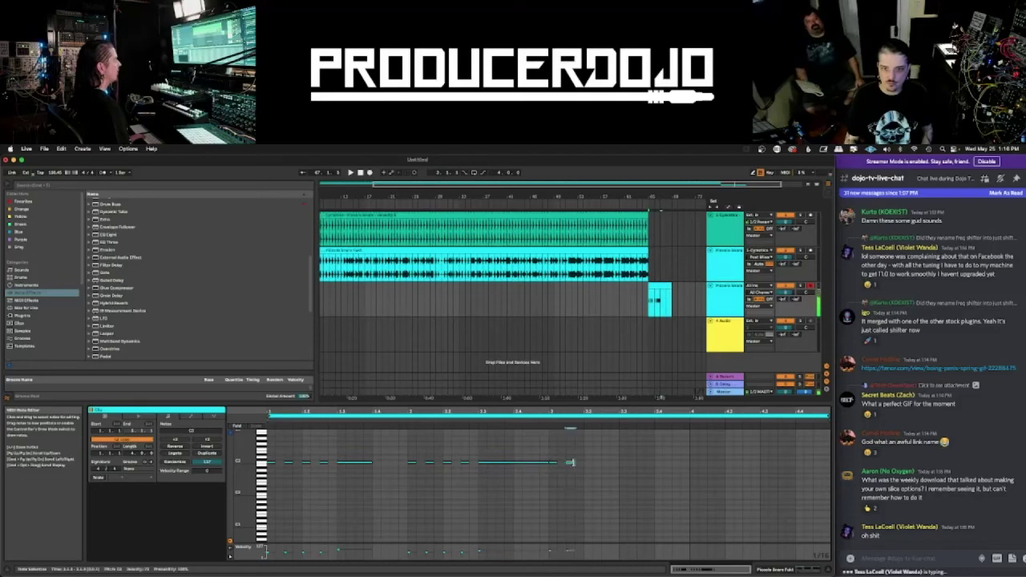
double_click(623, 464)
drag(627, 463, 688, 463)
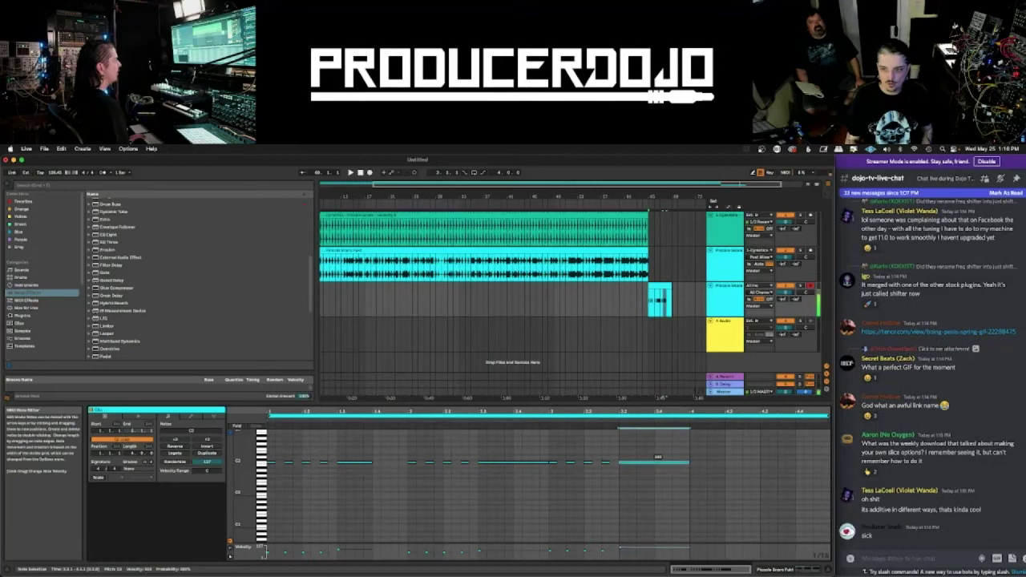
- Fill bar 4 with a long note at very low velocity, duplicating it to the clip's end with differing velocities
double_click(695, 463)
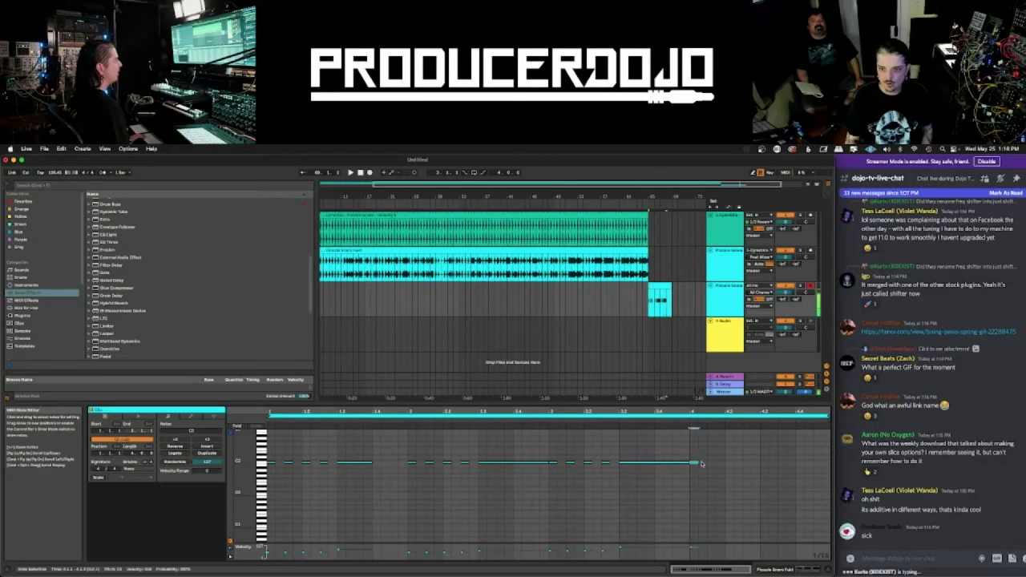
drag(697, 463, 723, 499)
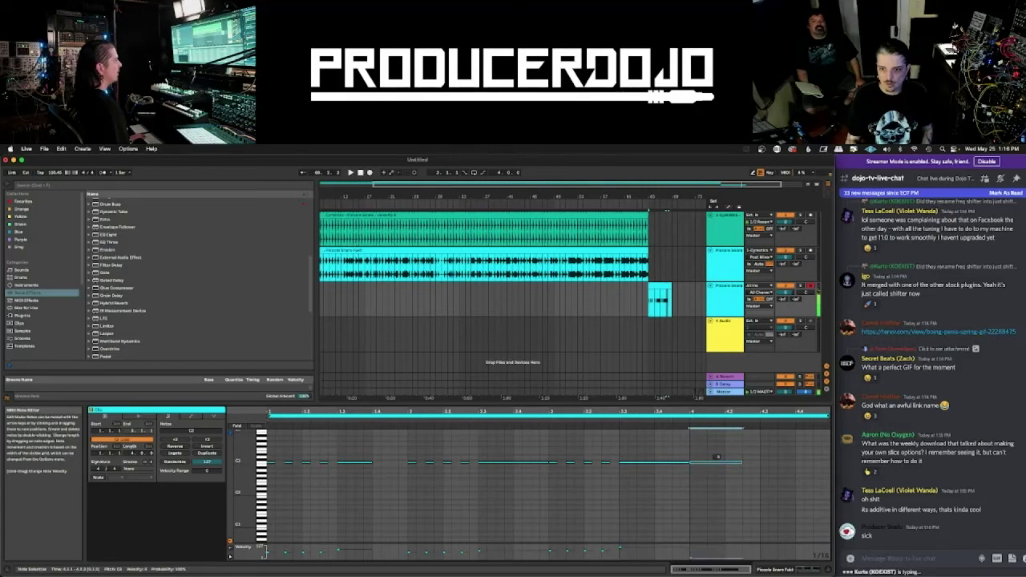
key(super+d)
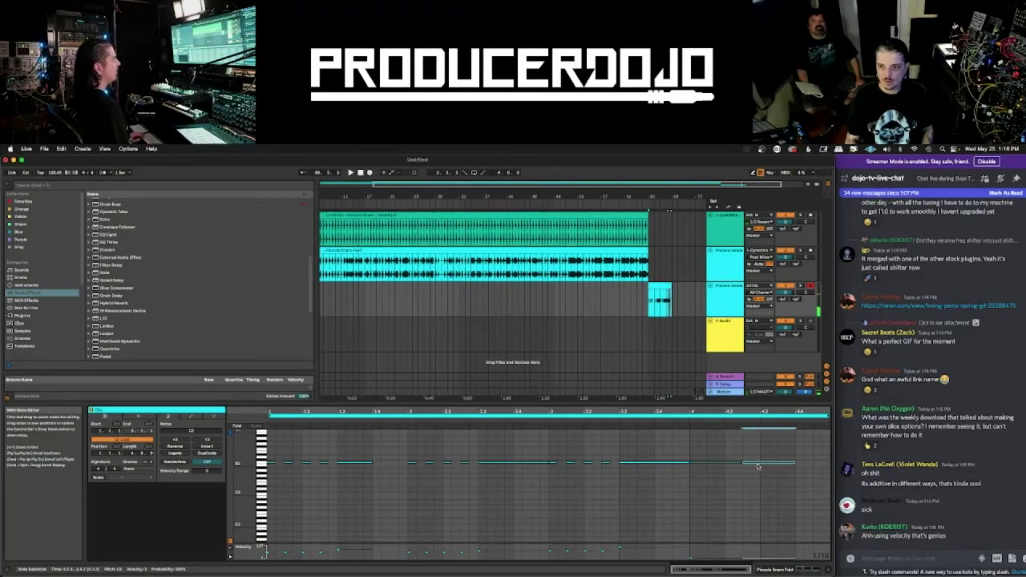
drag(760, 463, 760, 460)
key(super+d)
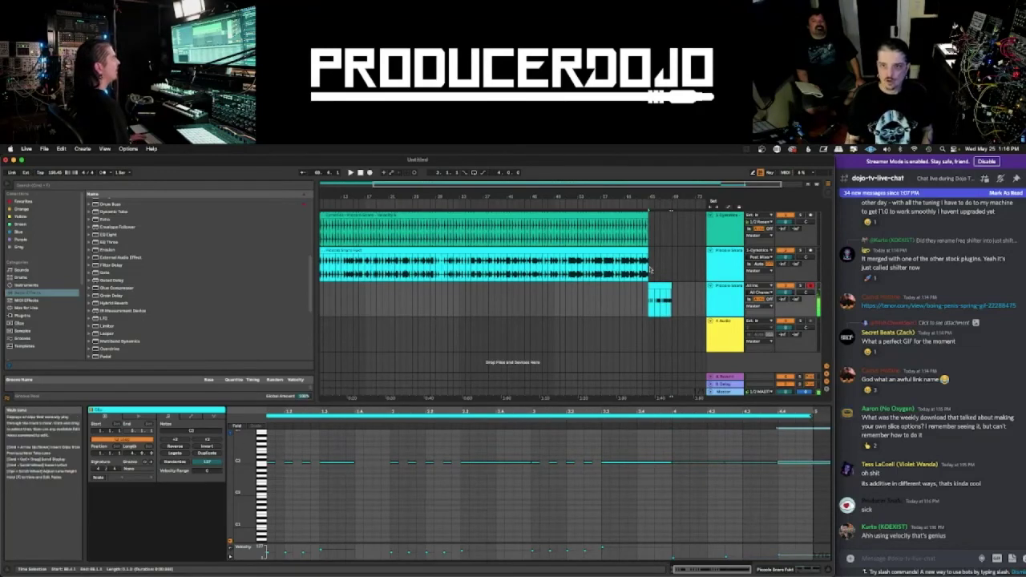
- Loop the new four-bar snare clip and play it back to audition the velocity-triggered slices
click(661, 284)
key(space)
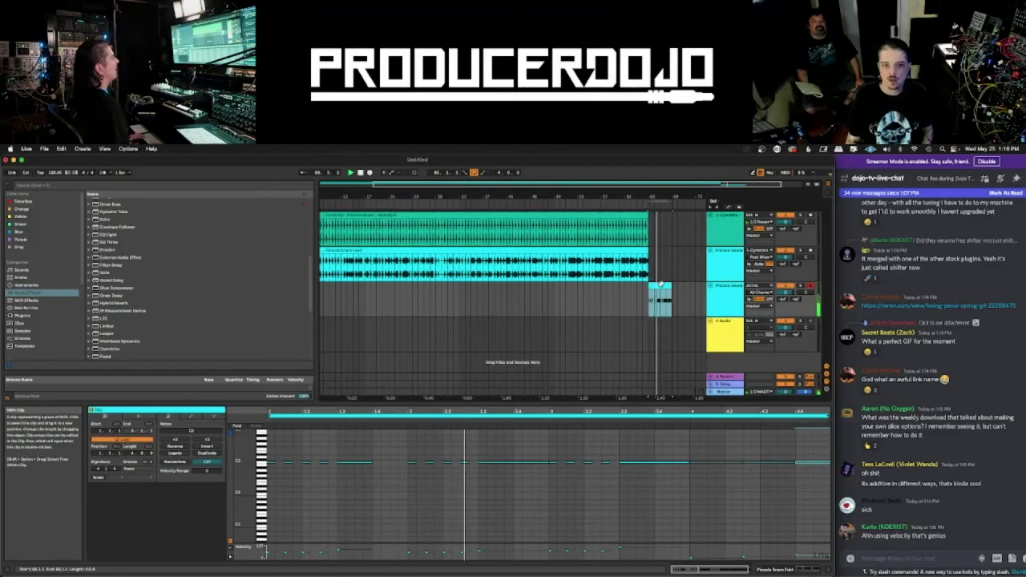
click(531, 485)
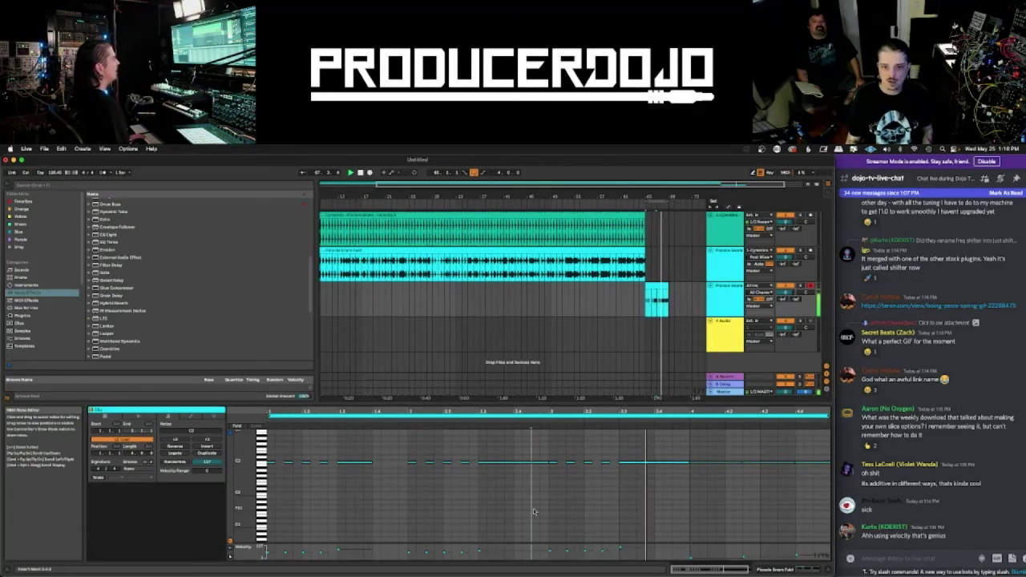
click(506, 463)
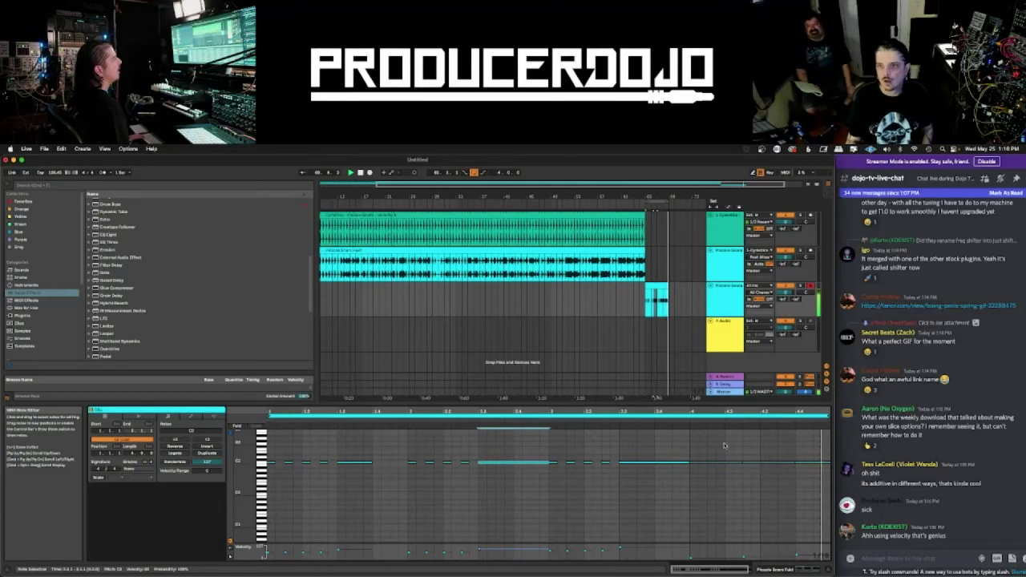
drag(671, 196, 574, 194)
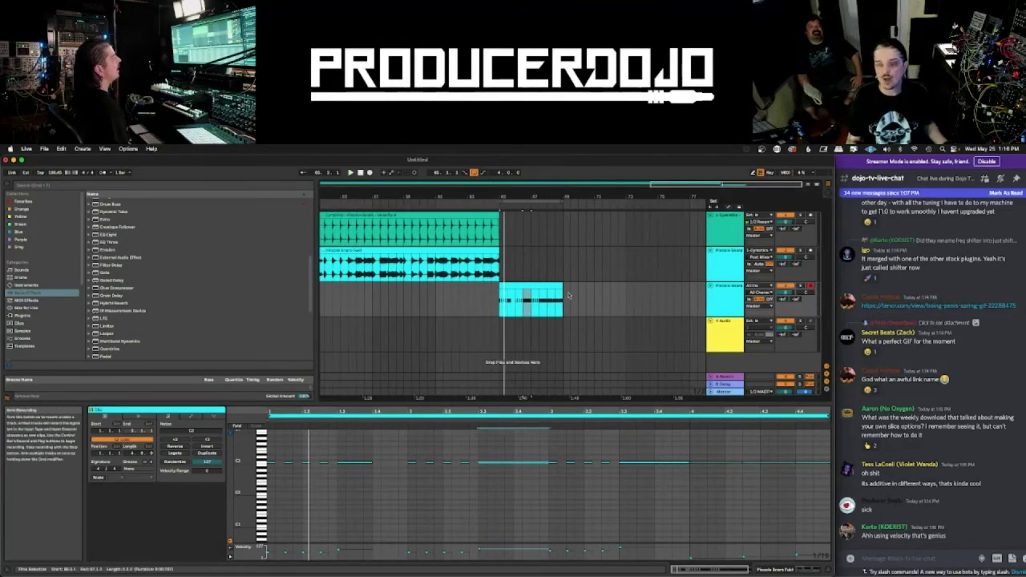
- Search the whole library for the 808 hardware kits and load the last listed HardwareKit drum rack on a new track
click(41, 187)
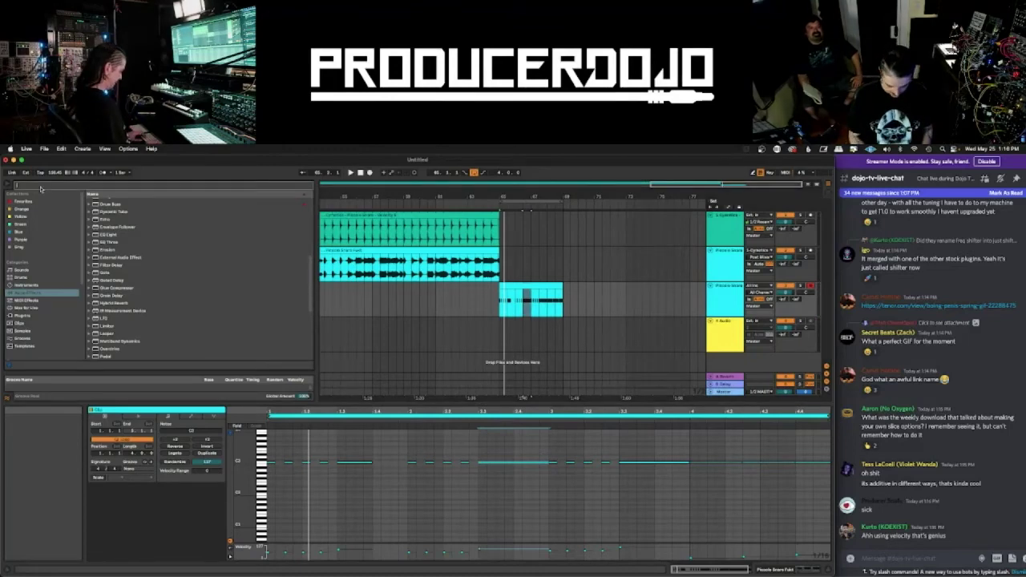
text(li)
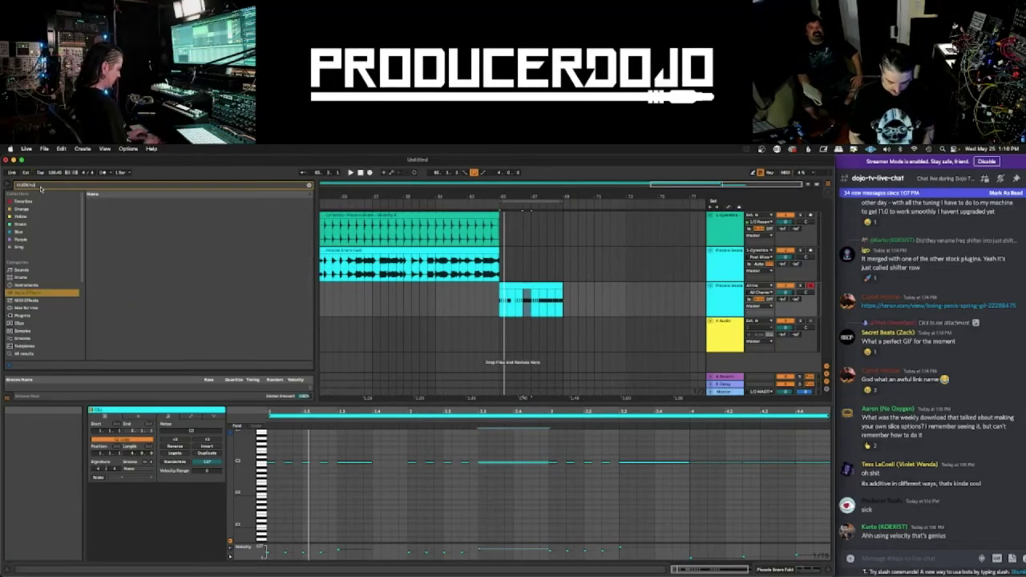
click(26, 353)
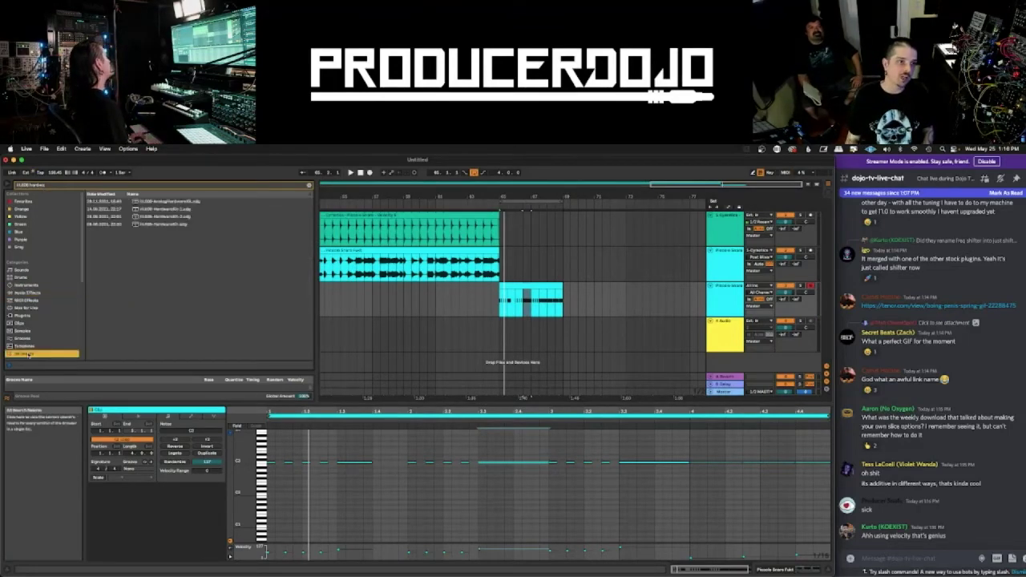
click(163, 226)
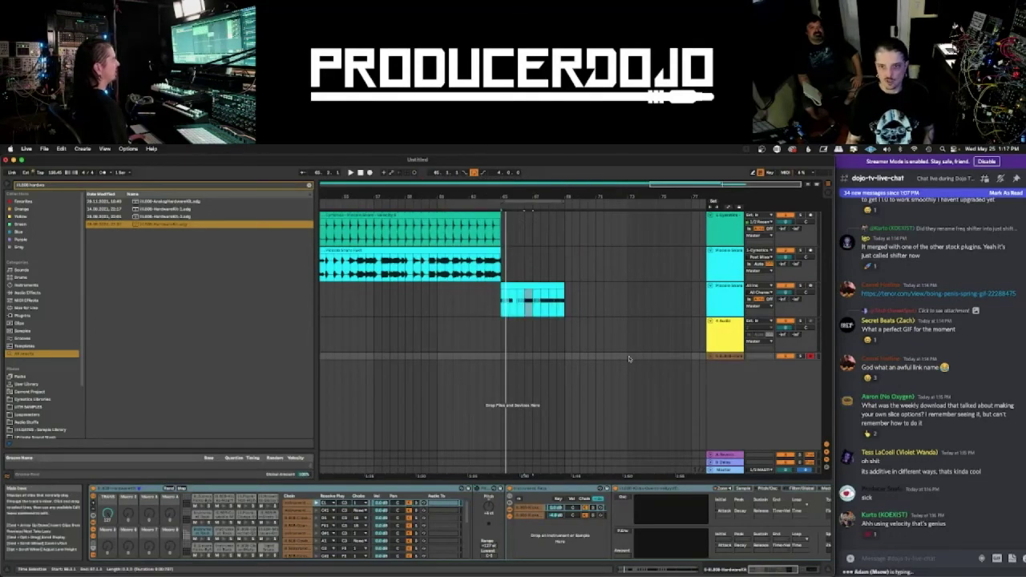
- Insert a four-bar MIDI clip on the drum rack track right after the snare slice clip, and audition a drum pad
drag(629, 357, 567, 355)
key(super+shift+m)
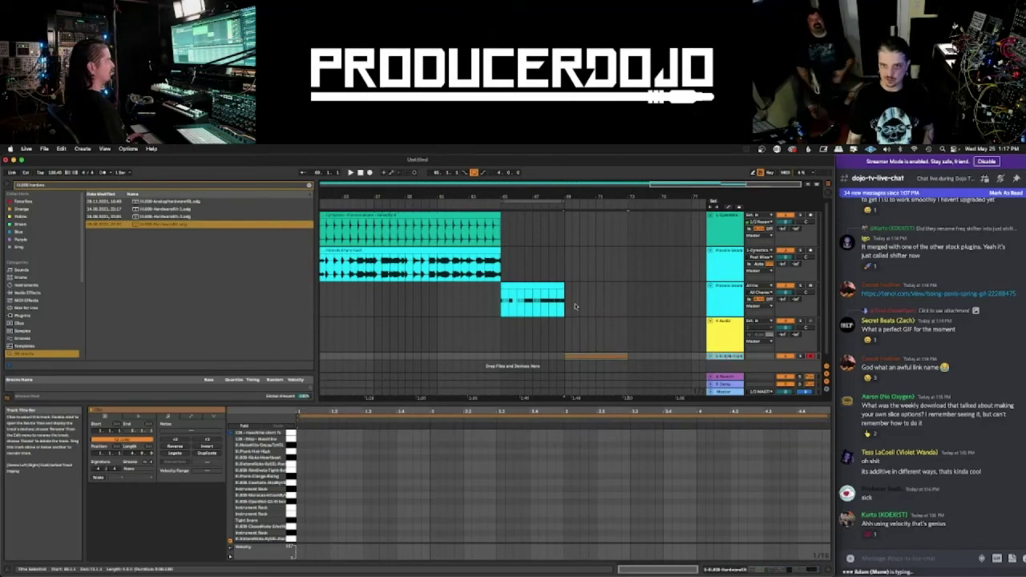
click(725, 357)
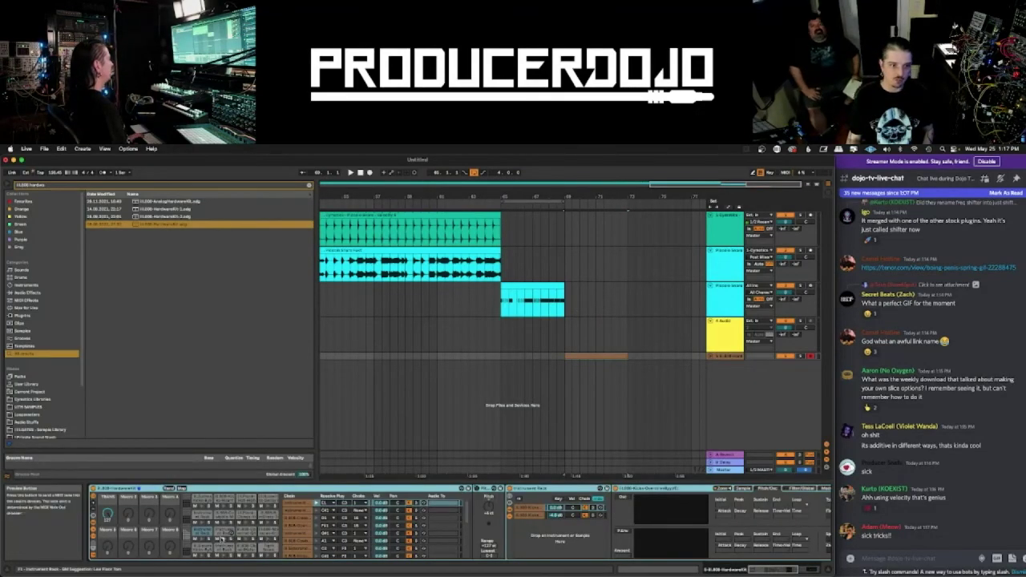
click(224, 540)
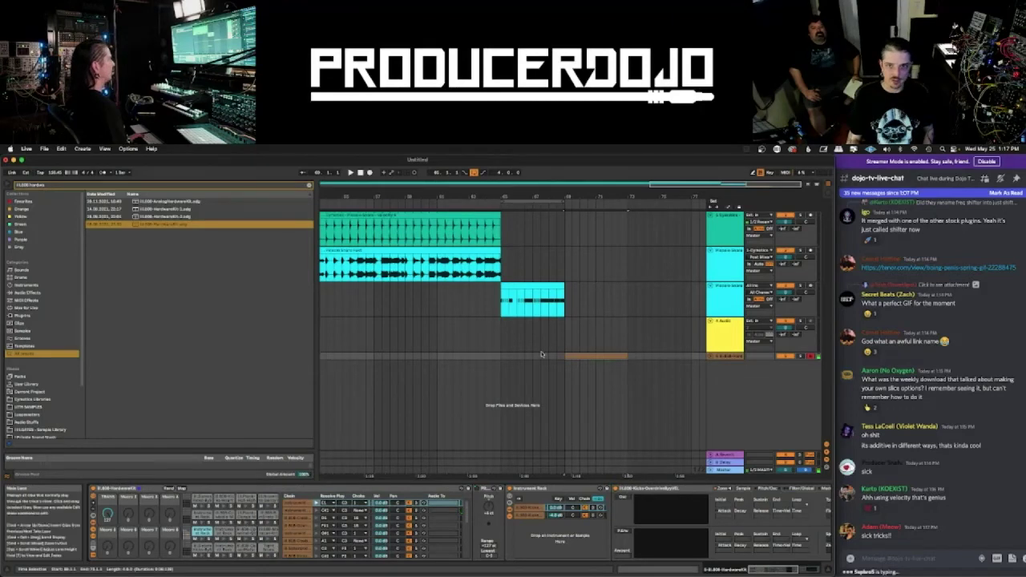
- View the Sampler on the snare slice track, return to the drum rack and audition another pad
click(725, 292)
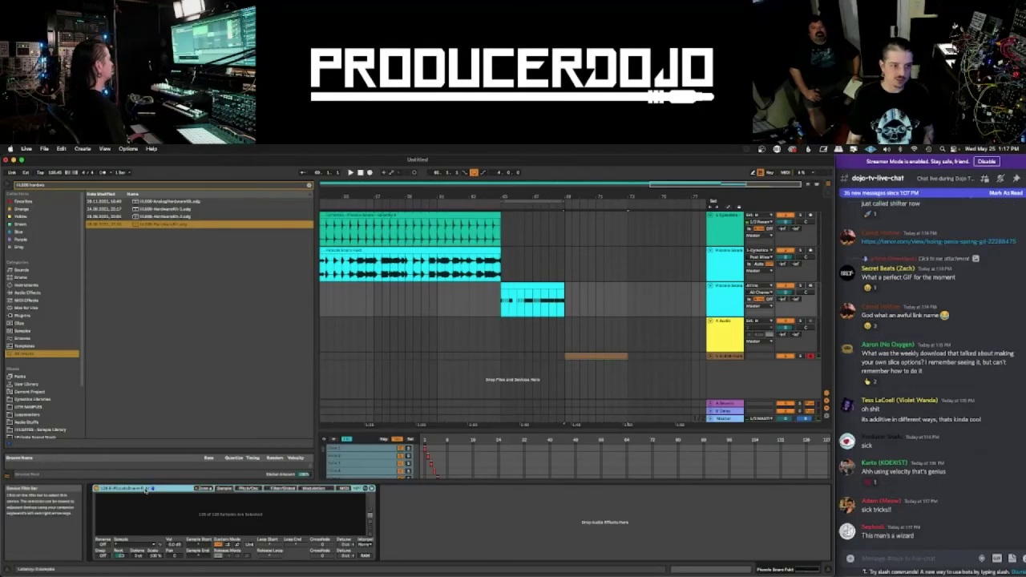
click(739, 358)
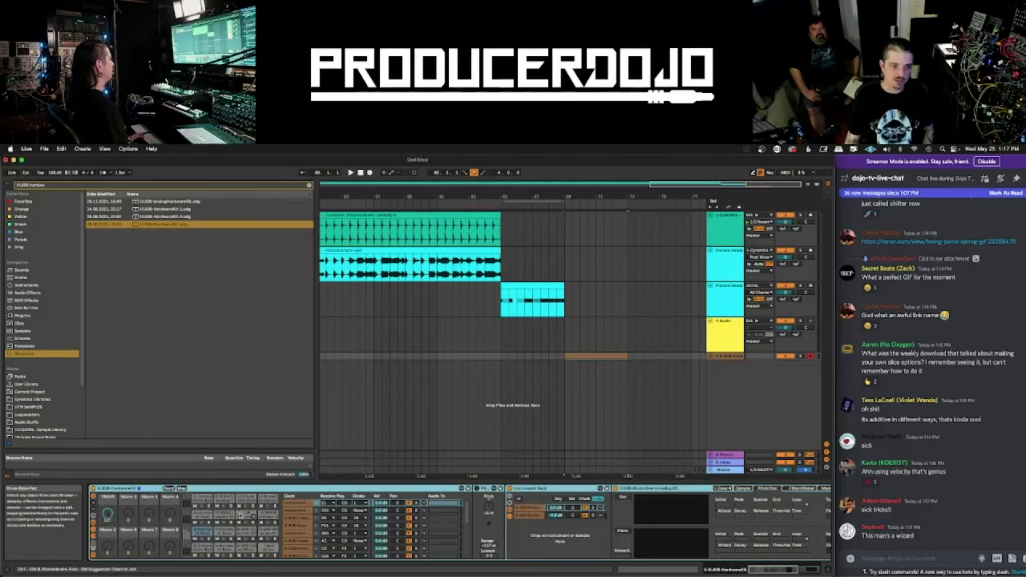
click(243, 516)
- Open the drum rack clip, add a long kick at its start, closed hats and an open hat before beat 3, and play it
double_click(596, 356)
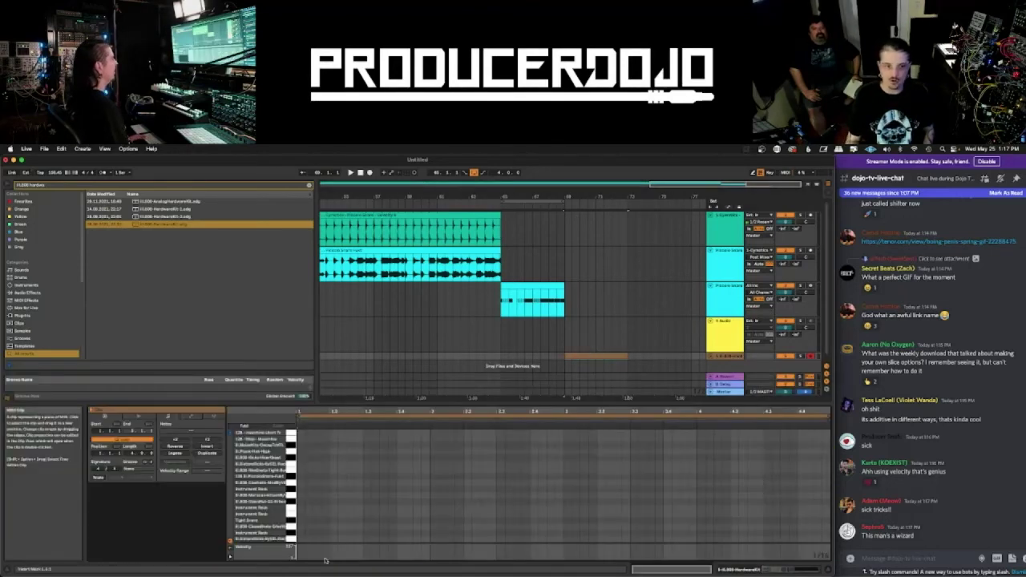
click(300, 537)
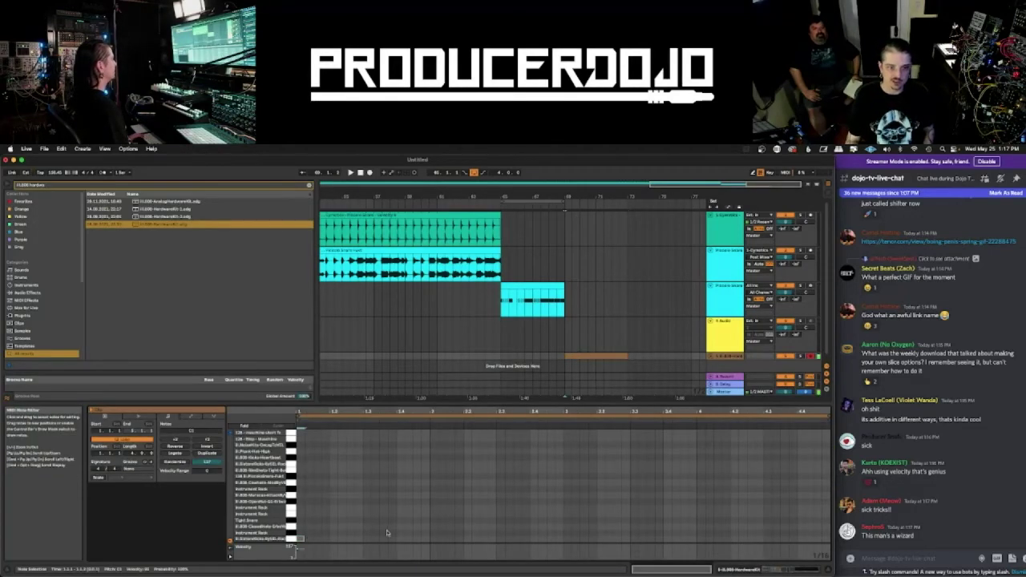
drag(302, 538, 355, 537)
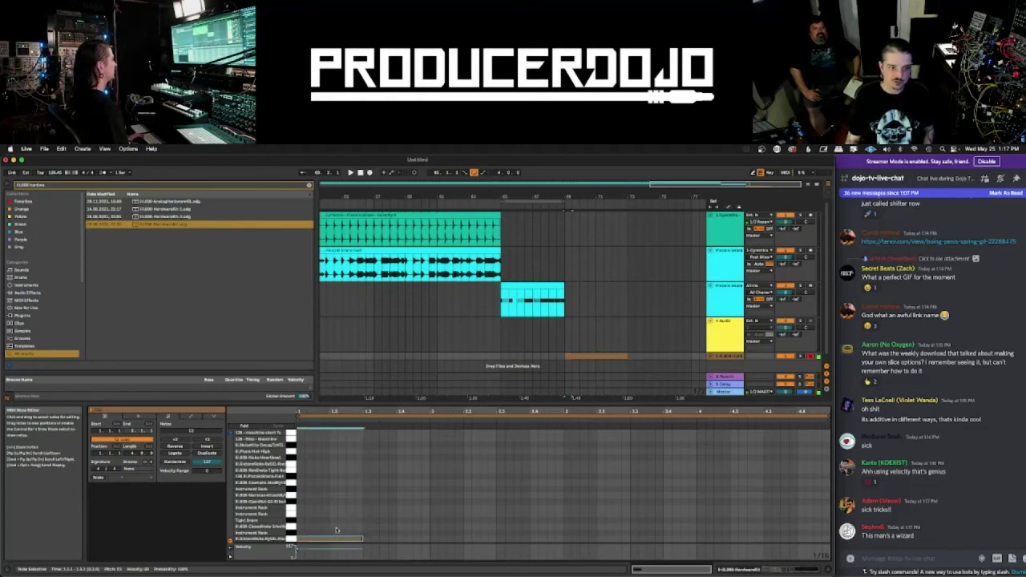
double_click(334, 526)
double_click(351, 528)
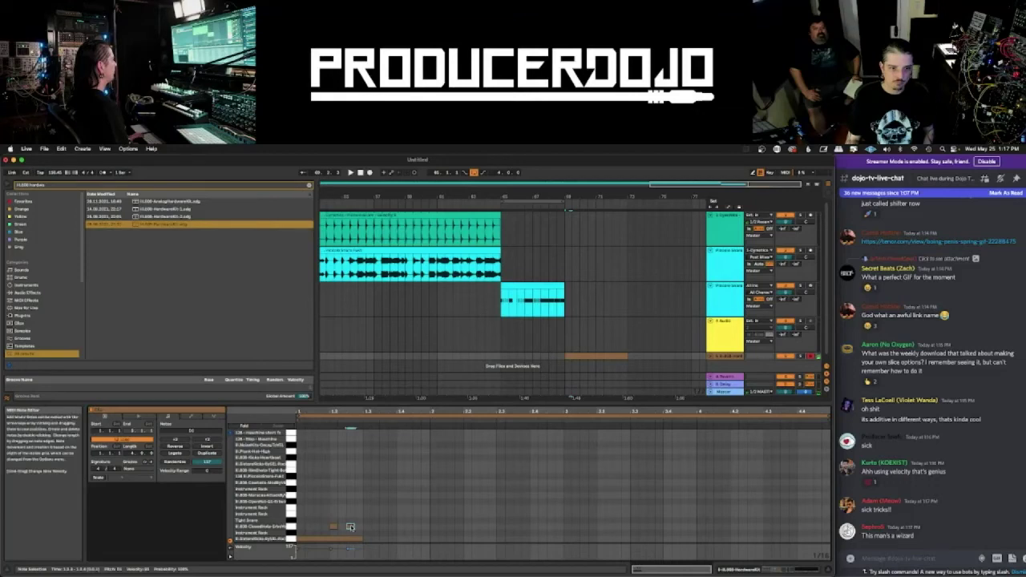
mouse_move(351, 527)
mouse_down()
mouse_move(325, 528)
mouse_move(363, 530)
mouse_move(352, 527)
mouse_up()
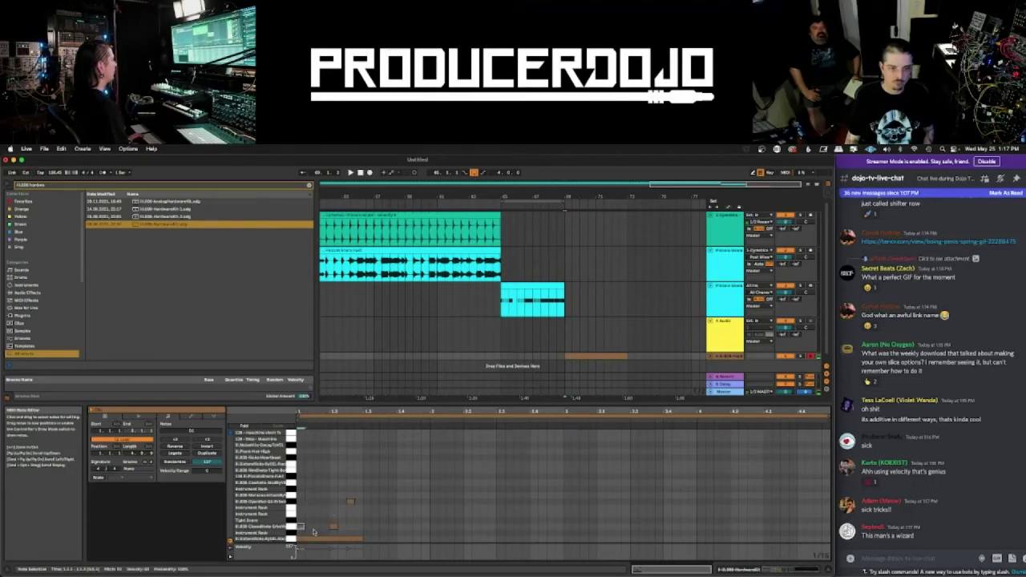
key(space)
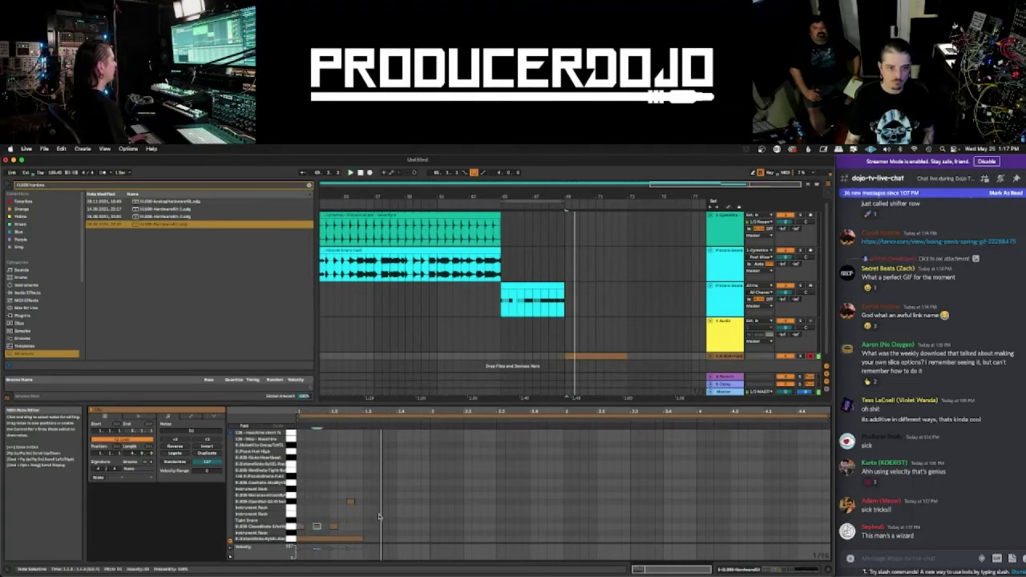
key(space)
- Add a long piccolo snare note with adjusted velocity on beat 3 of bar 1 and two kicks around the start of bar 2
double_click(367, 528)
mouse_move(370, 526)
mouse_down()
mouse_move(412, 523)
mouse_move(391, 521)
mouse_move(385, 463)
mouse_up()
click(392, 523)
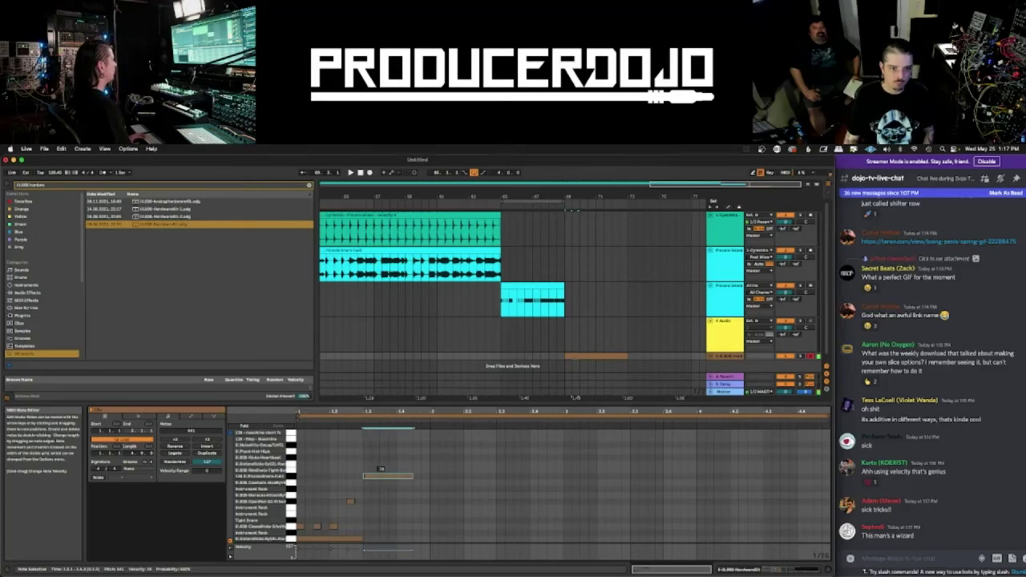
click(417, 539)
drag(418, 540, 488, 541)
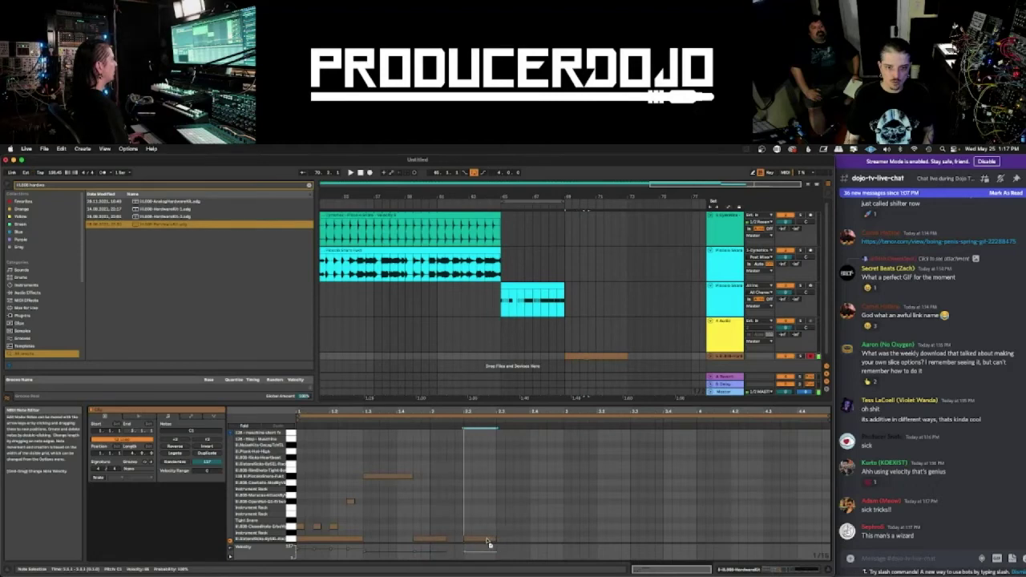
- Repeat the closed and open hat pattern in bar 2, add closed hats on both snare beats, and copy the bar 2 hats into bar 3
double_click(433, 528)
double_click(451, 527)
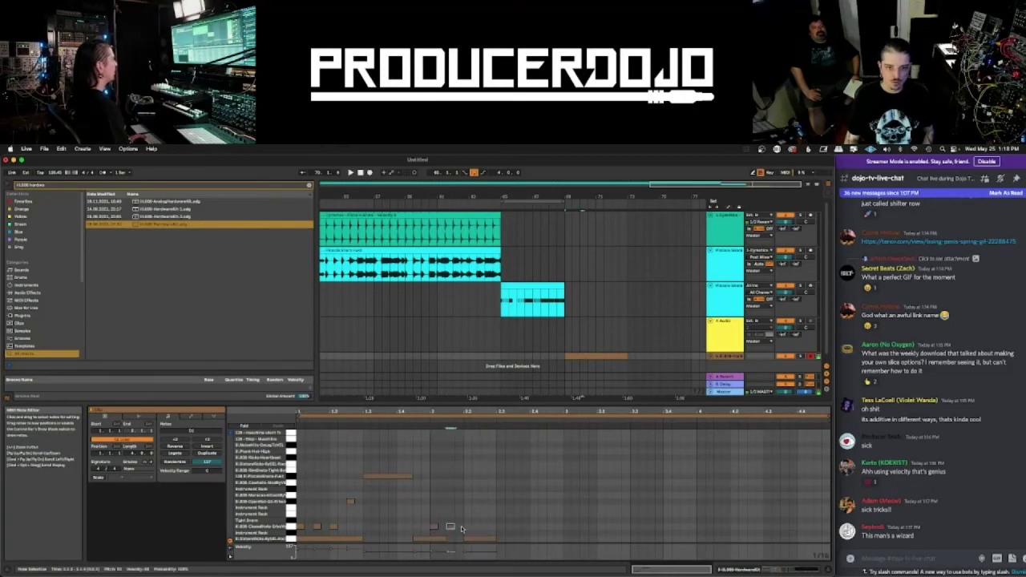
double_click(467, 527)
double_click(485, 520)
drag(485, 520, 487, 504)
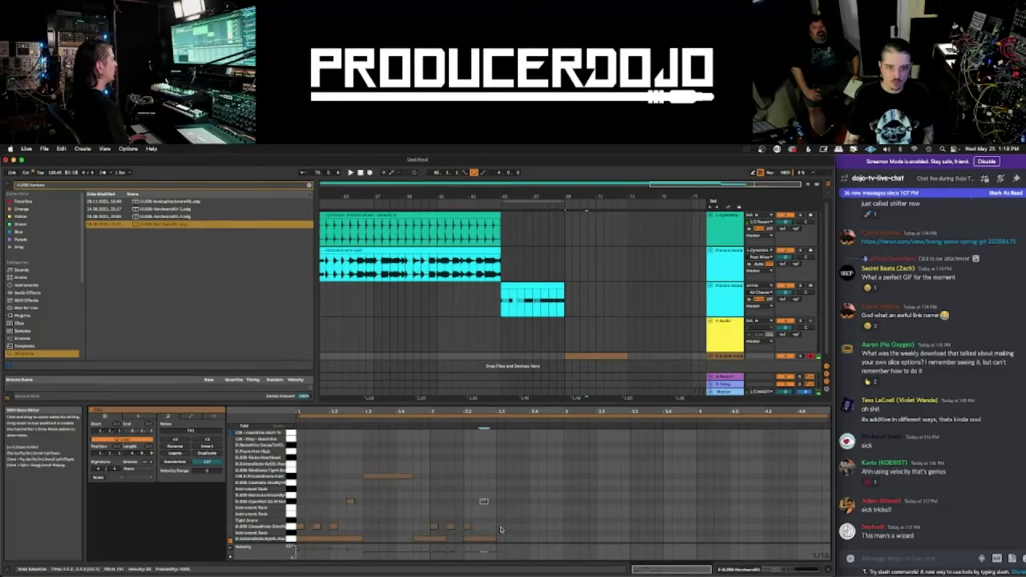
double_click(368, 527)
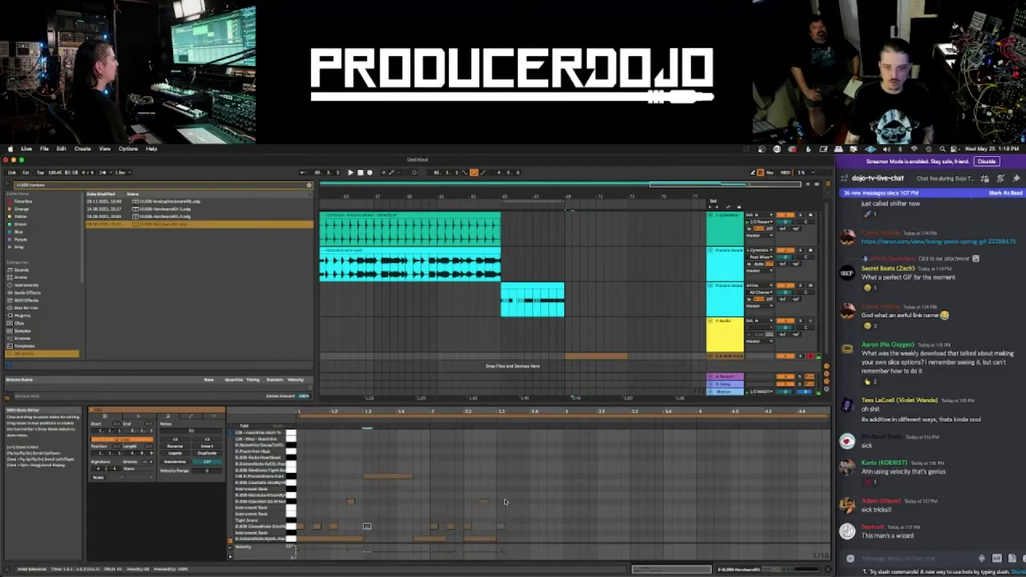
mouse_move(504, 490)
mouse_down()
mouse_move(463, 533)
mouse_move(430, 529)
mouse_move(607, 530)
mouse_move(568, 530)
mouse_up()
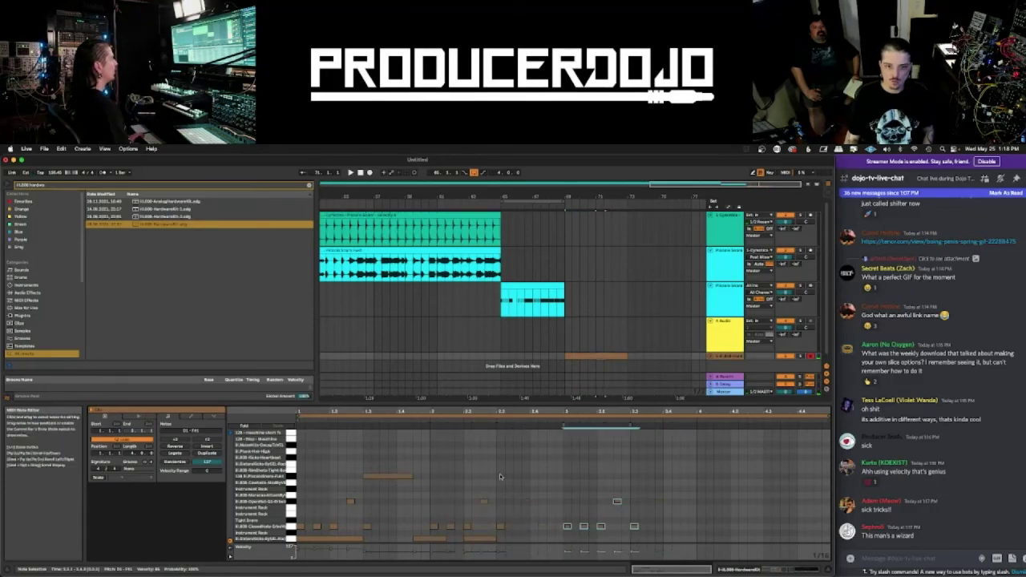
- Add piccolo snare notes on beats 3 and 4 of bar 2, the last one running to the bar's end with its own velocity
click(502, 479)
double_click(501, 478)
drag(505, 476, 553, 475)
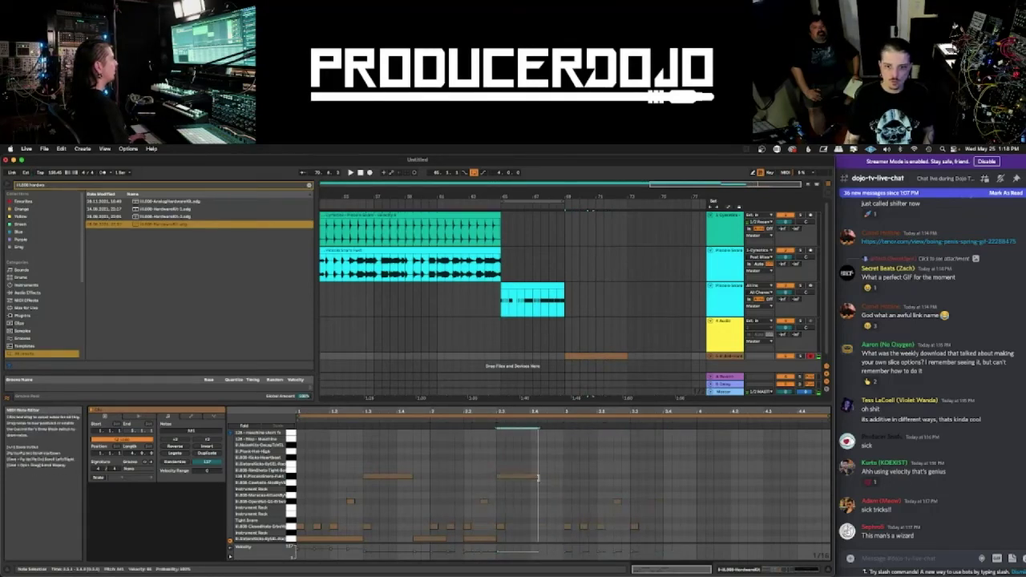
click(536, 482)
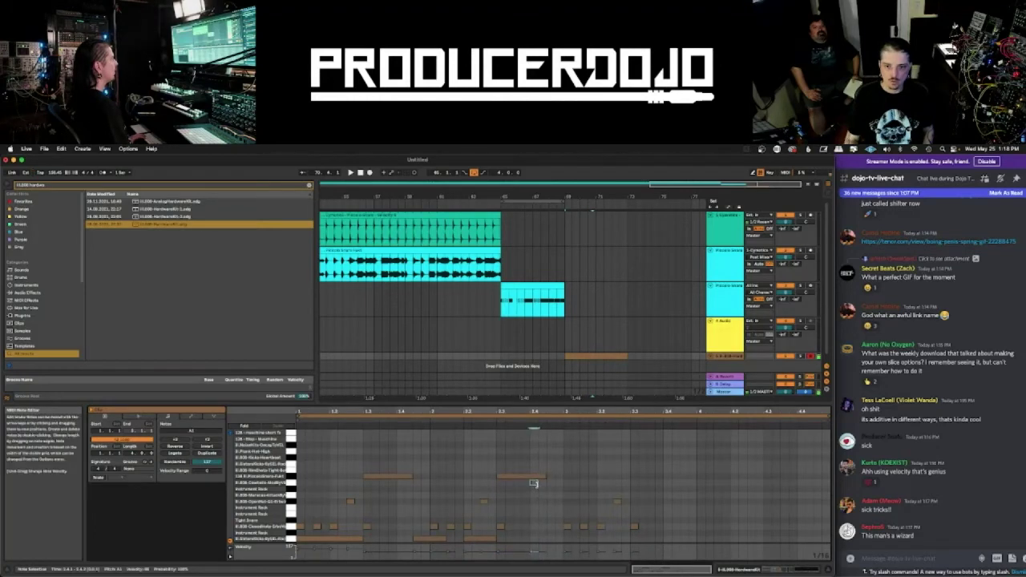
drag(548, 485, 550, 482)
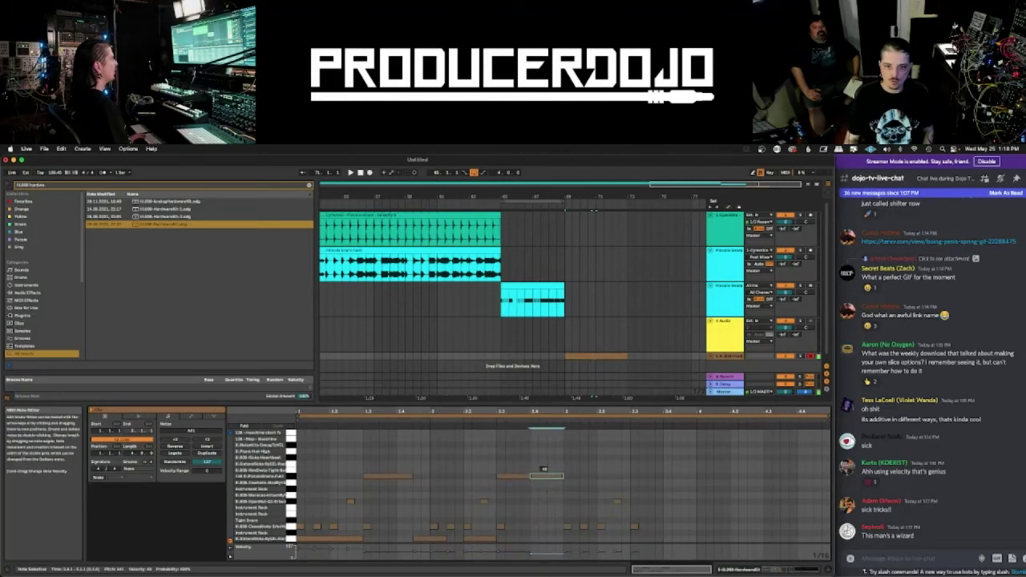
- Draw a long kick at the start of bar 3, shorten the clip loop to two bars, and adjust the bar 2 snare velocity during playback
click(567, 539)
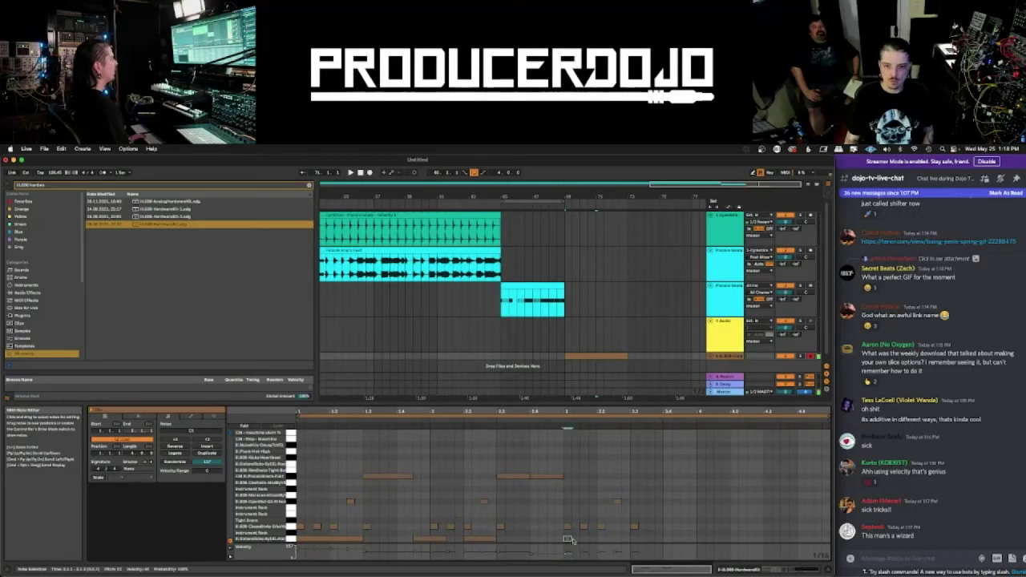
drag(566, 539, 621, 542)
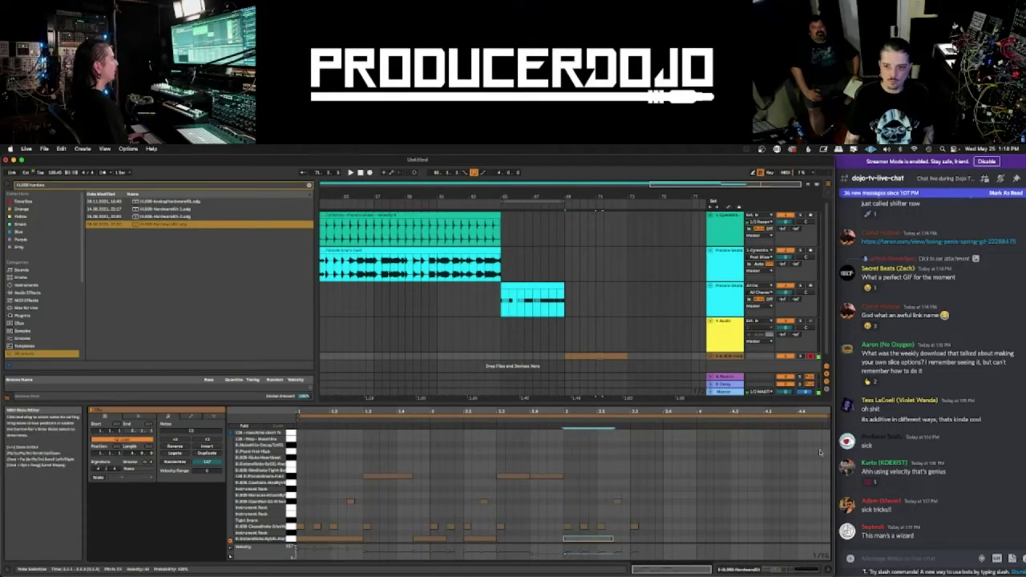
drag(830, 416, 562, 433)
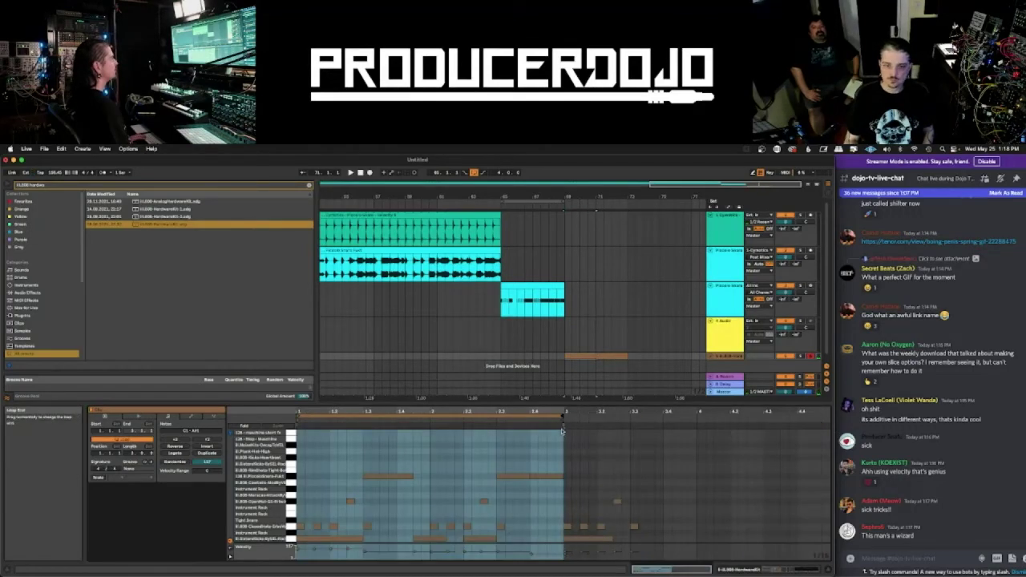
key(space)
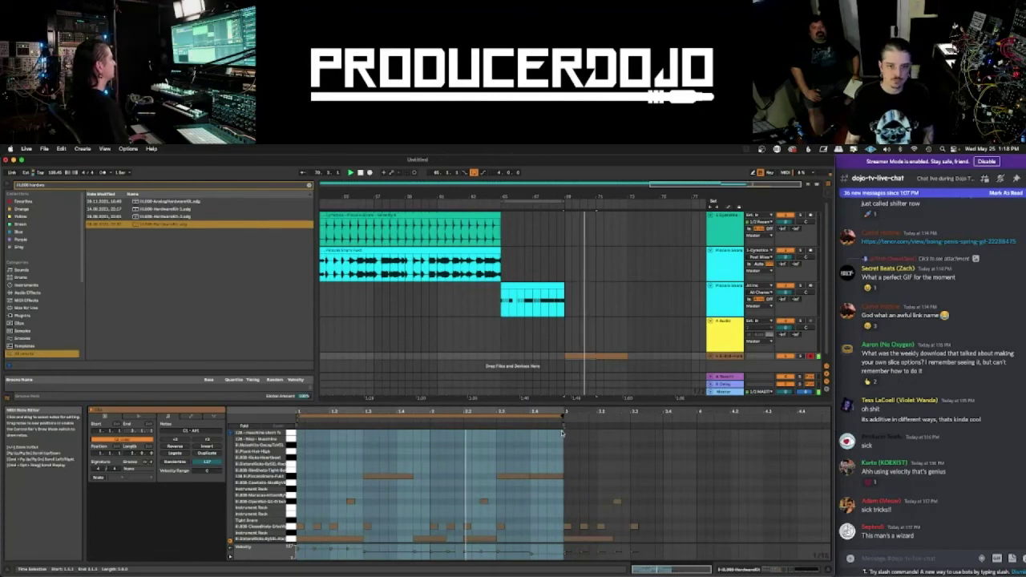
click(537, 456)
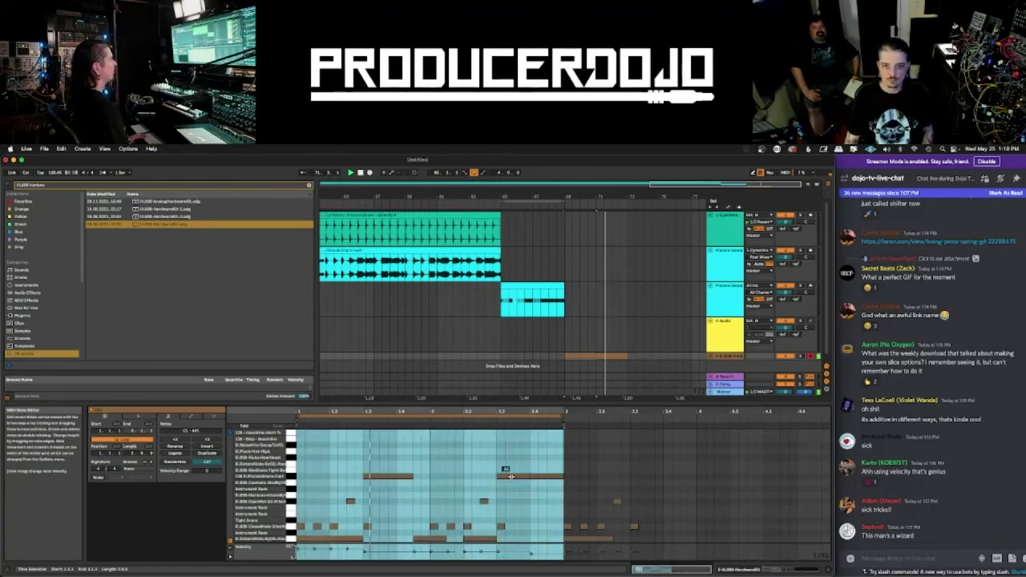
click(513, 476)
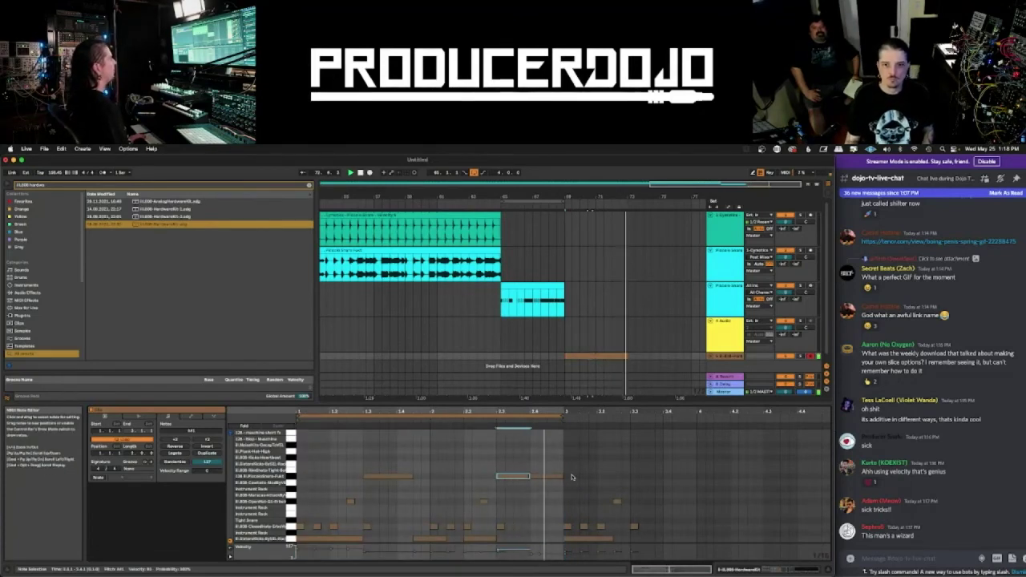
- Duplicate the two-bar loop to fill four bars, adjust the velocity of the snare on beat 3 of bar 4, and play the beat
click(533, 415)
key(super+d)
key(space)
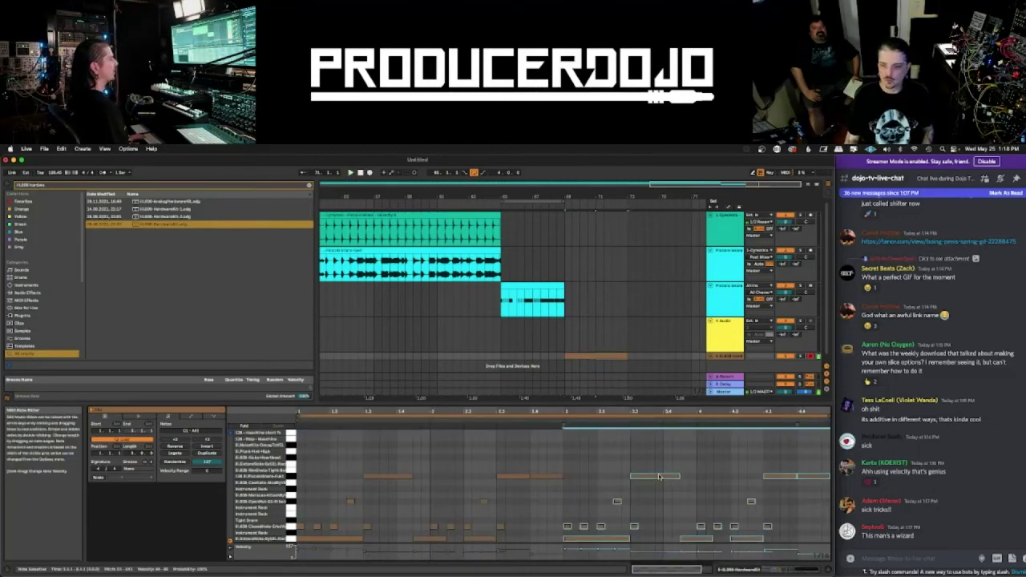
click(699, 459)
click(794, 478)
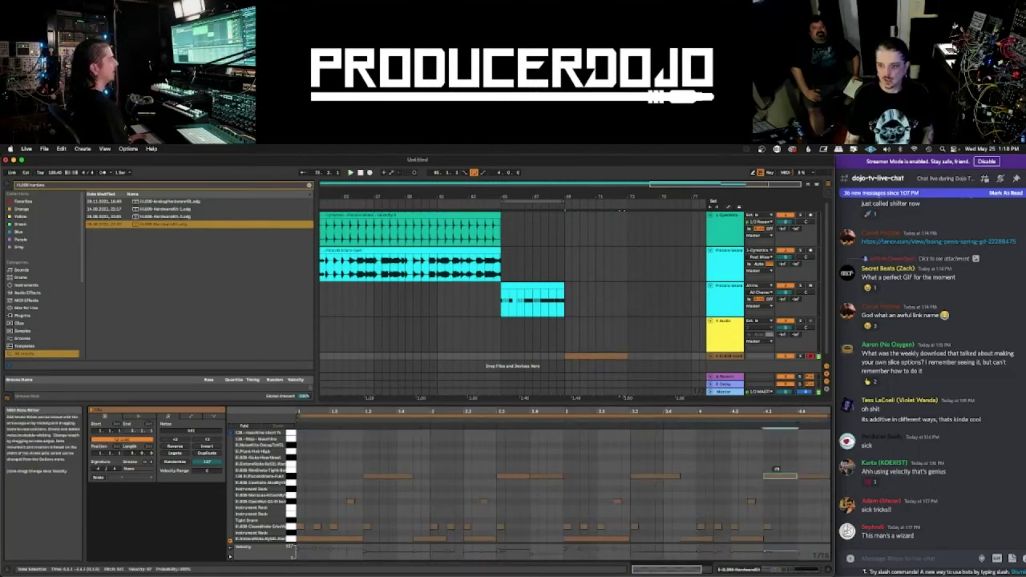
key(space)
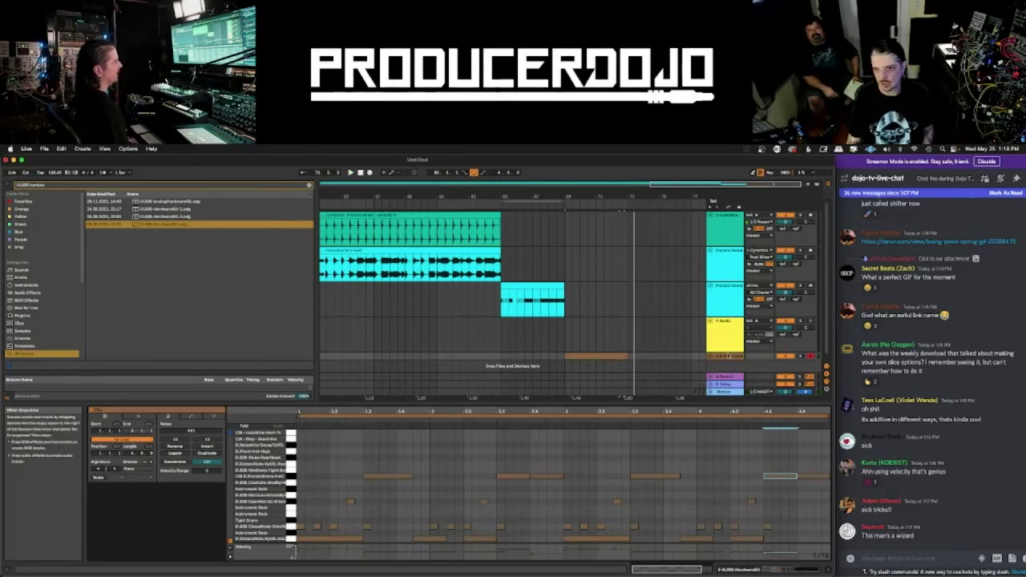
- Collapse the Cymatics source, piccolo snare audio, snare slice and empty audio tracks in the arrangement
drag(672, 198, 674, 197)
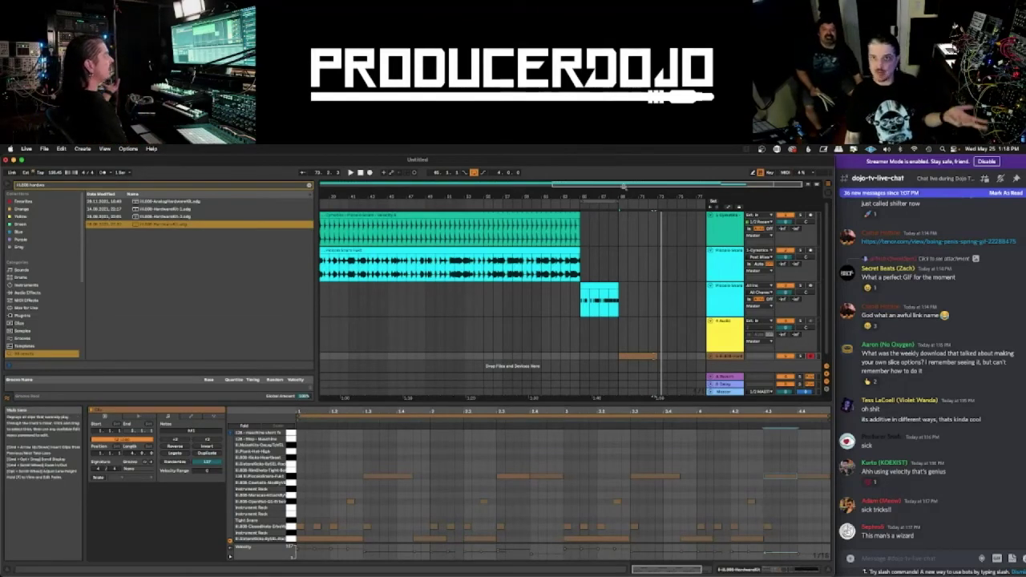
mouse_move(673, 197)
mouse_down()
mouse_move(673, 210)
mouse_move(674, 183)
mouse_up()
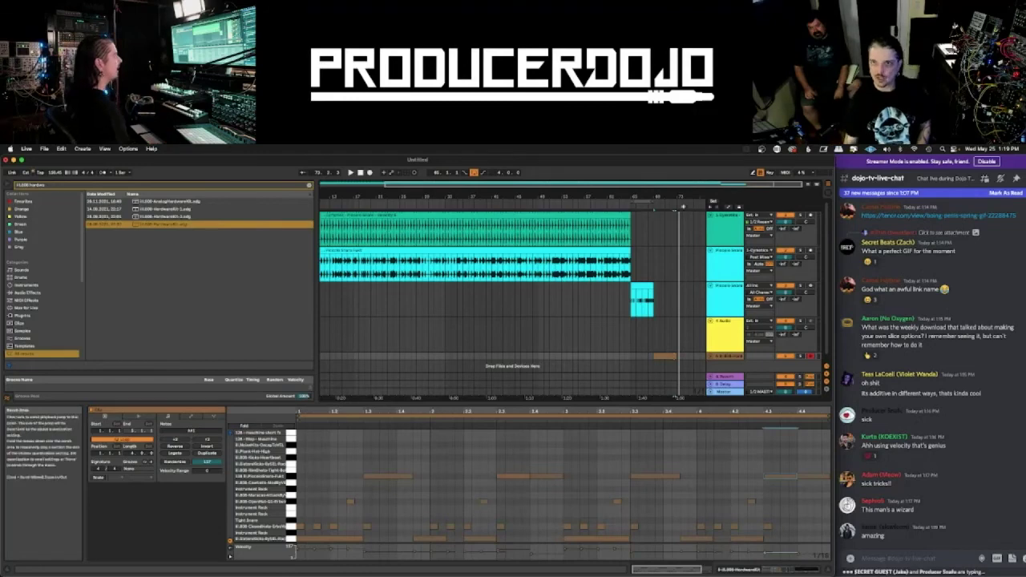
drag(687, 197, 637, 300)
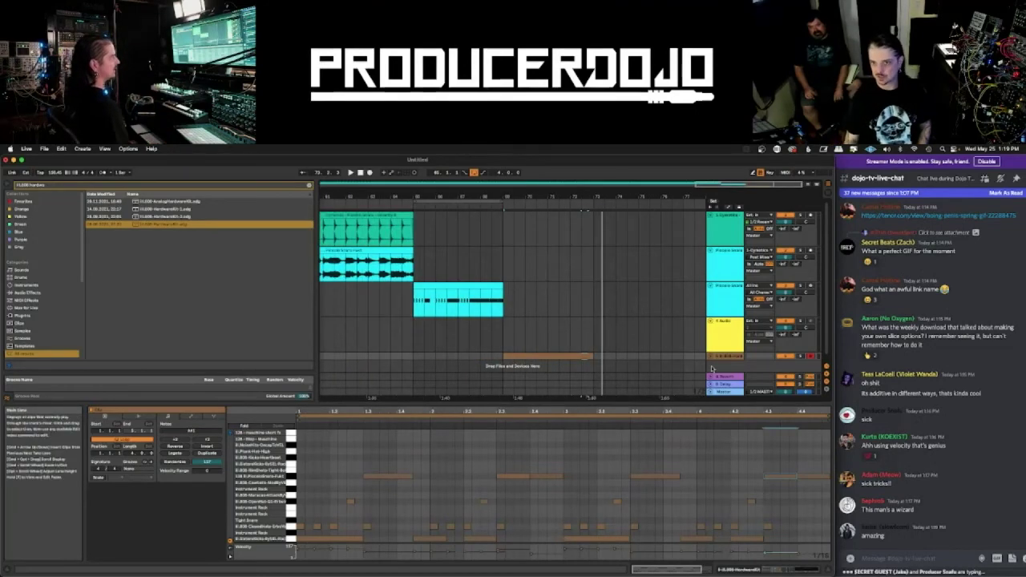
click(711, 321)
click(712, 286)
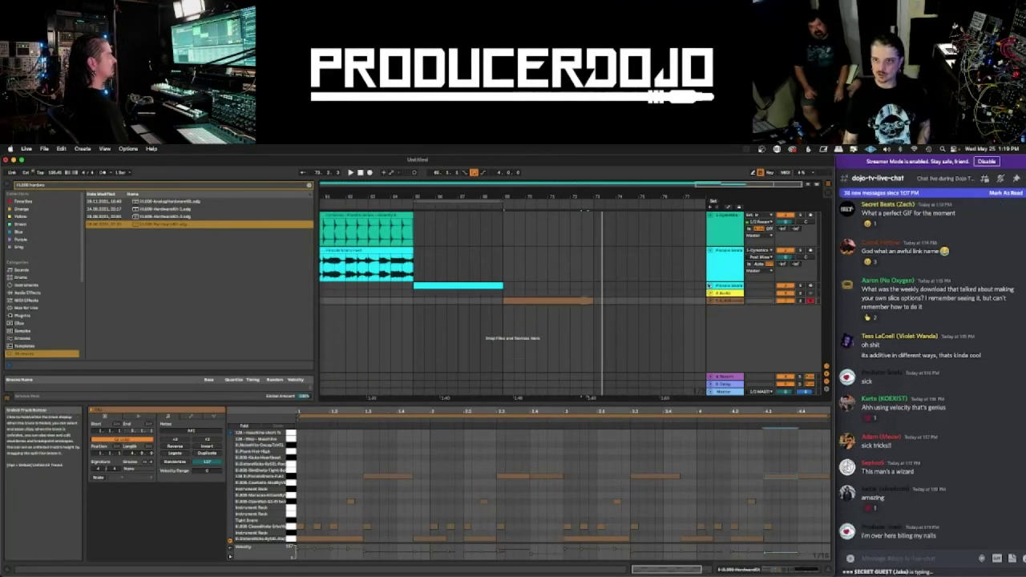
click(711, 251)
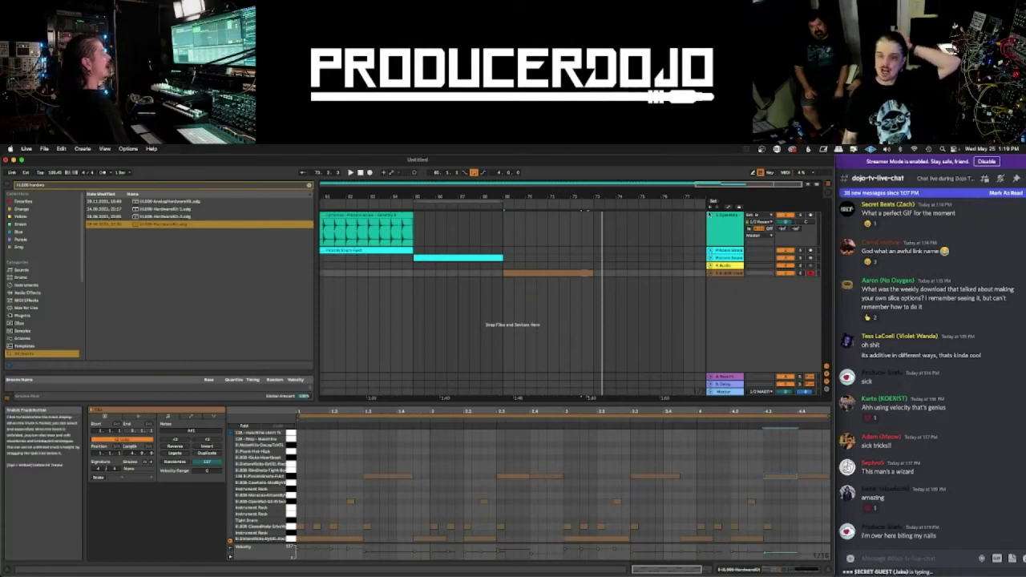
click(710, 216)
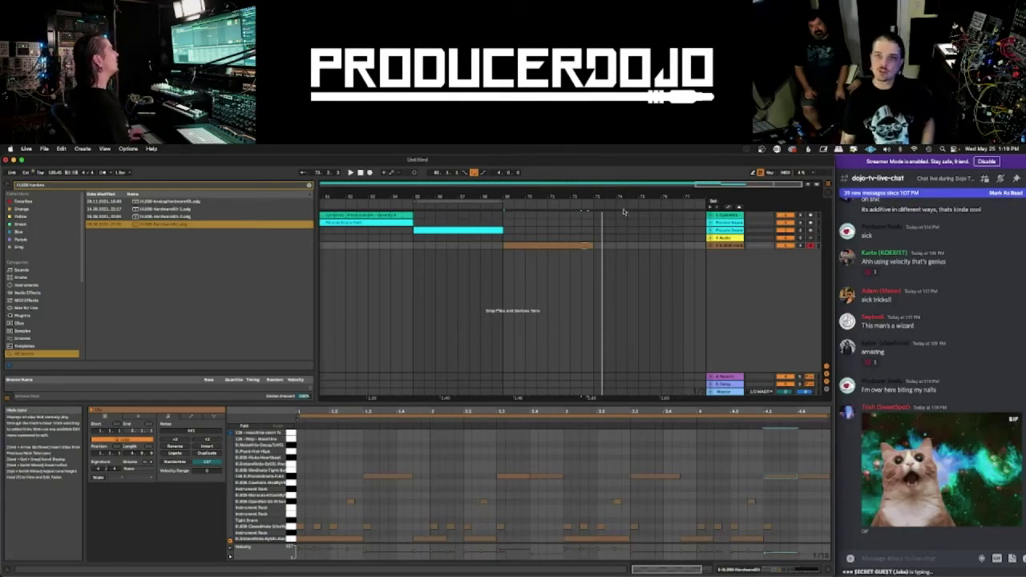
mouse_move(622, 196)
mouse_down()
mouse_move(595, 233)
mouse_move(611, 196)
mouse_up()
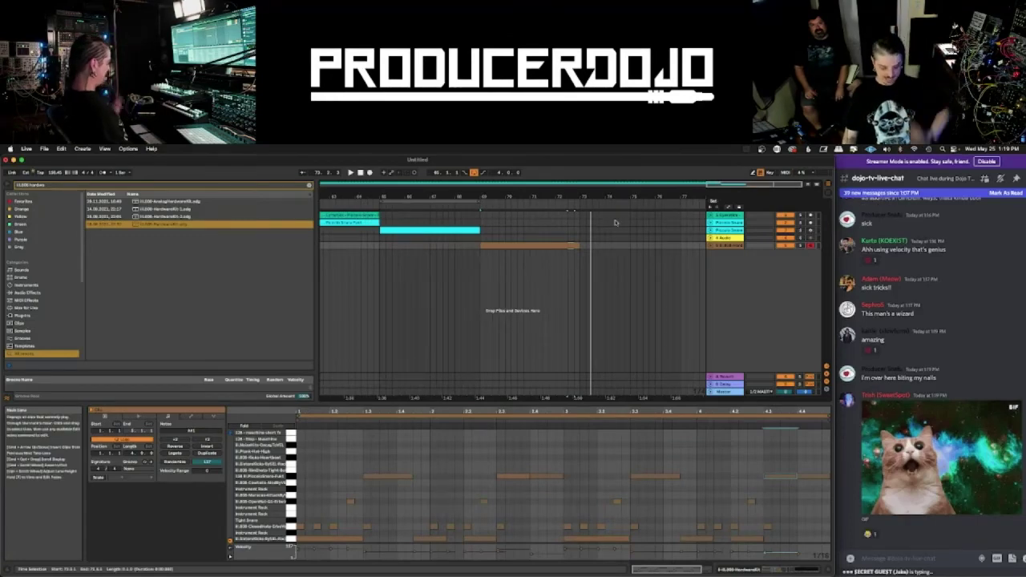
- Switch to TextEdit to check the list of sound design topics, and return to Live
key(super+Tab)
key(super+Tab)
key(super+Tab)
key(super+Tab)
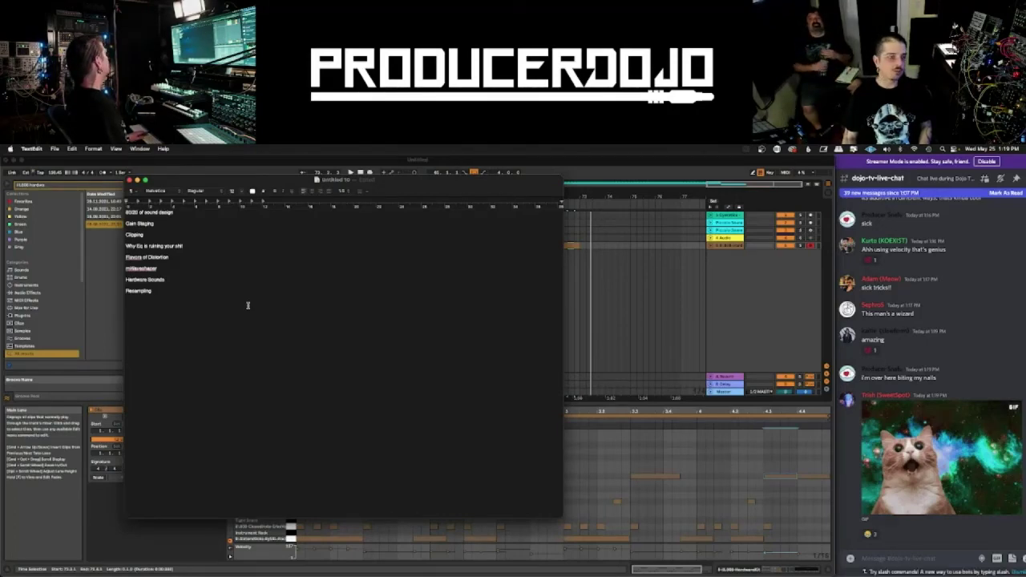
key(super+Tab)
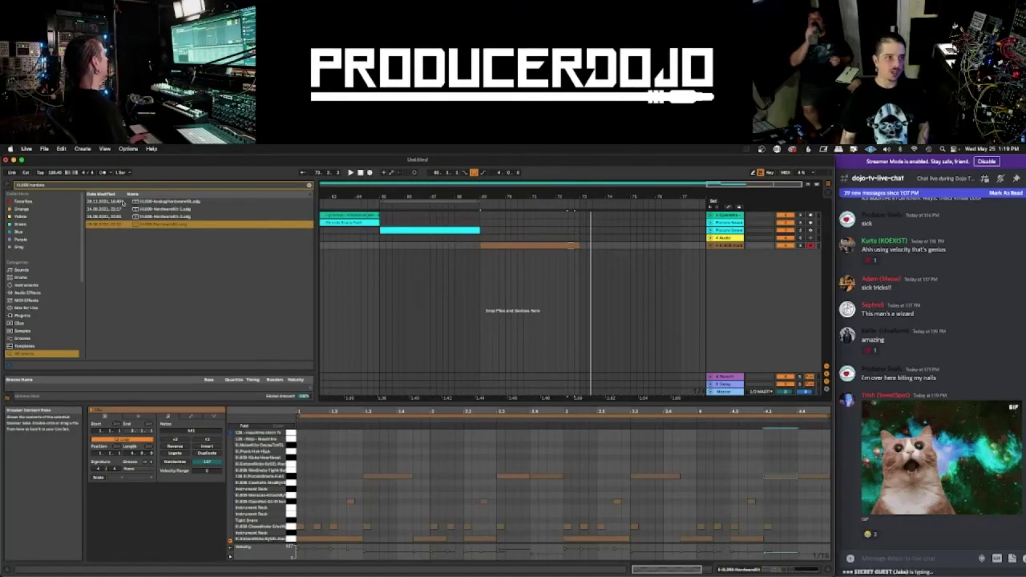
- Show the drum rack track's devices and select a neighbouring drum pad to view its device chain
double_click(727, 245)
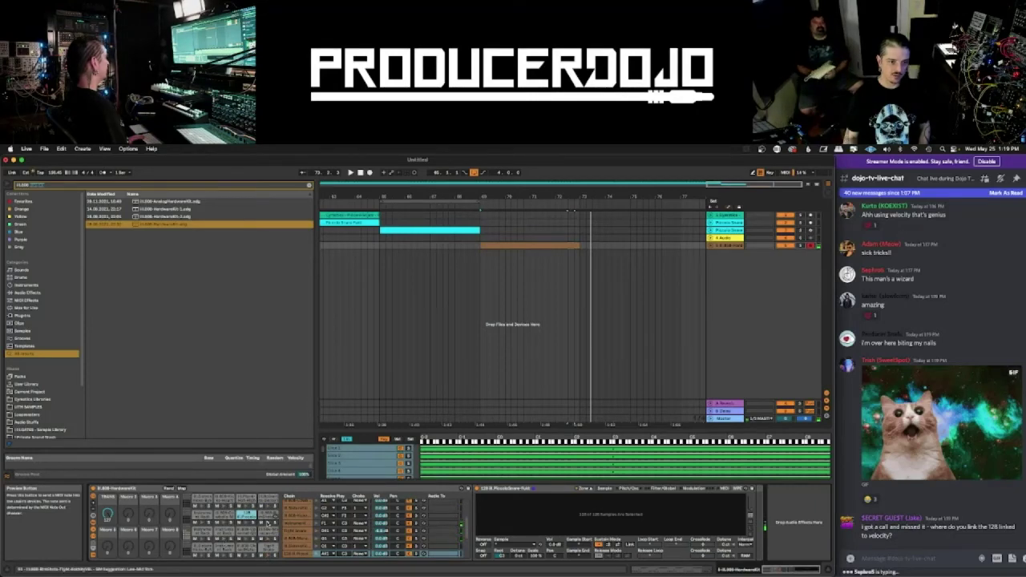
click(268, 516)
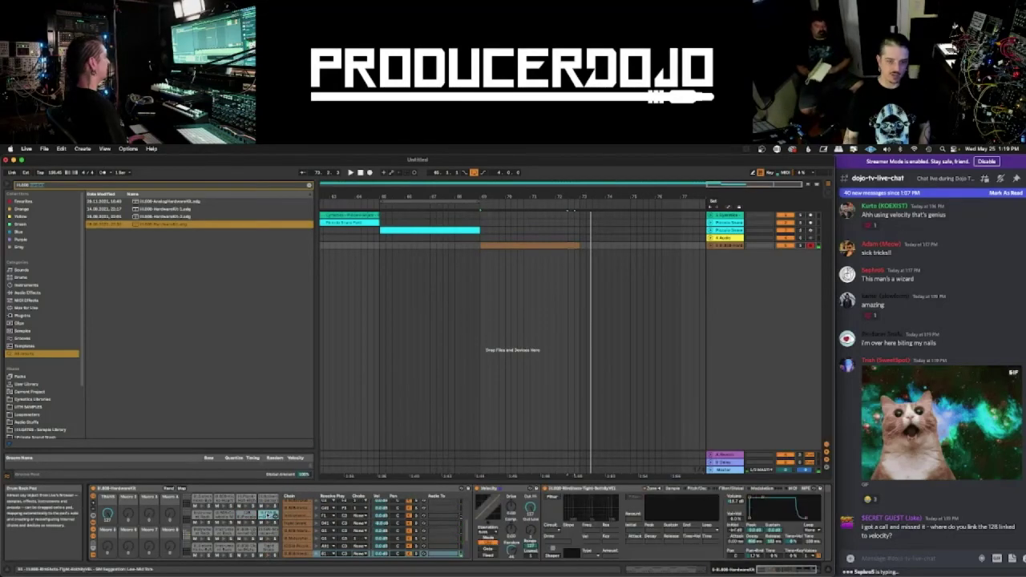
- Insert an empty two-bar MIDI clip directly after the existing 808 beat on the drum rack track
click(644, 245)
drag(631, 245, 587, 245)
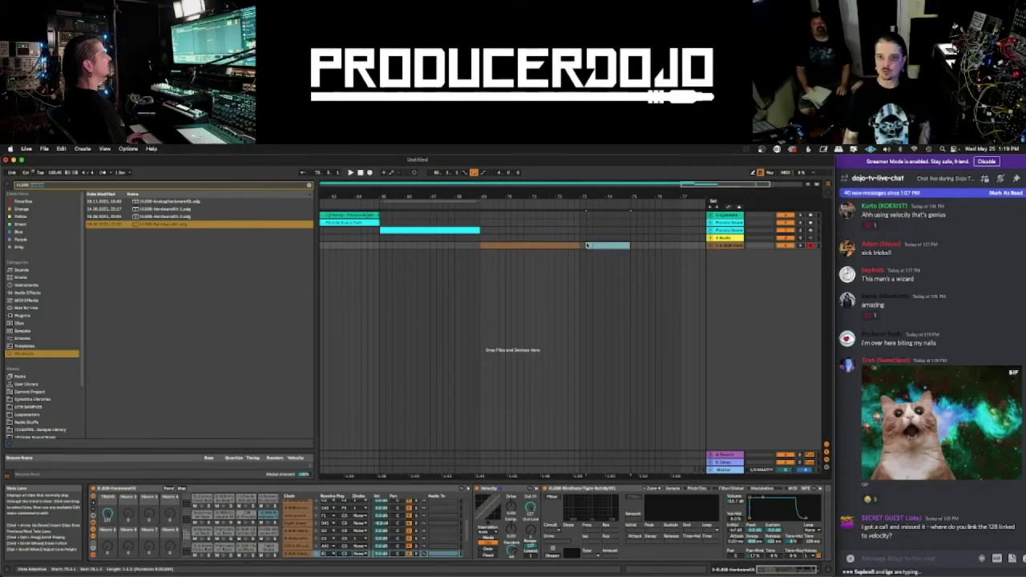
key(super+shift+m)
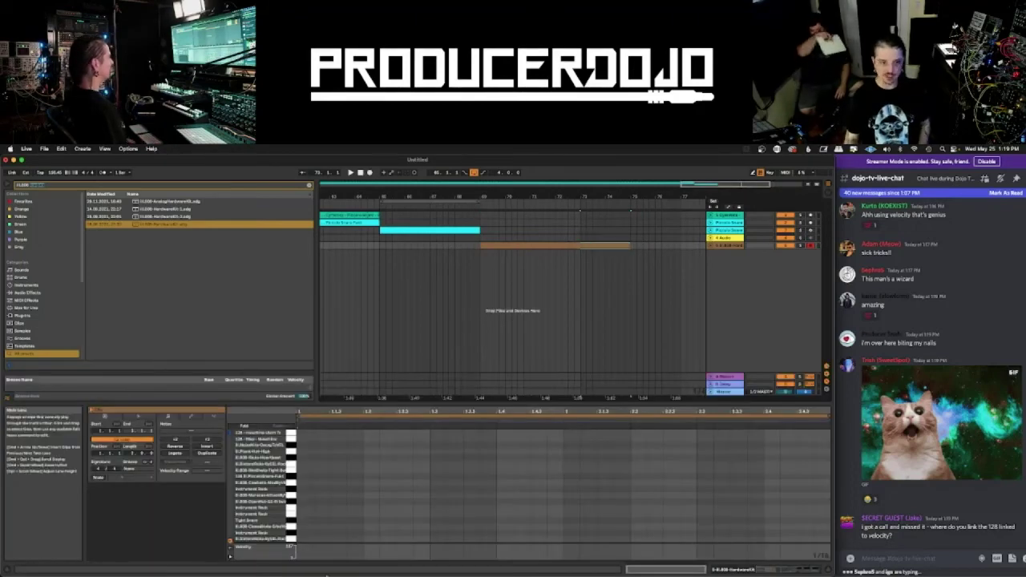
- Program sustained kick notes at the start of bar 1 and just before bar 2, add a hit on beat 3 of each bar, and play the loop
click(298, 539)
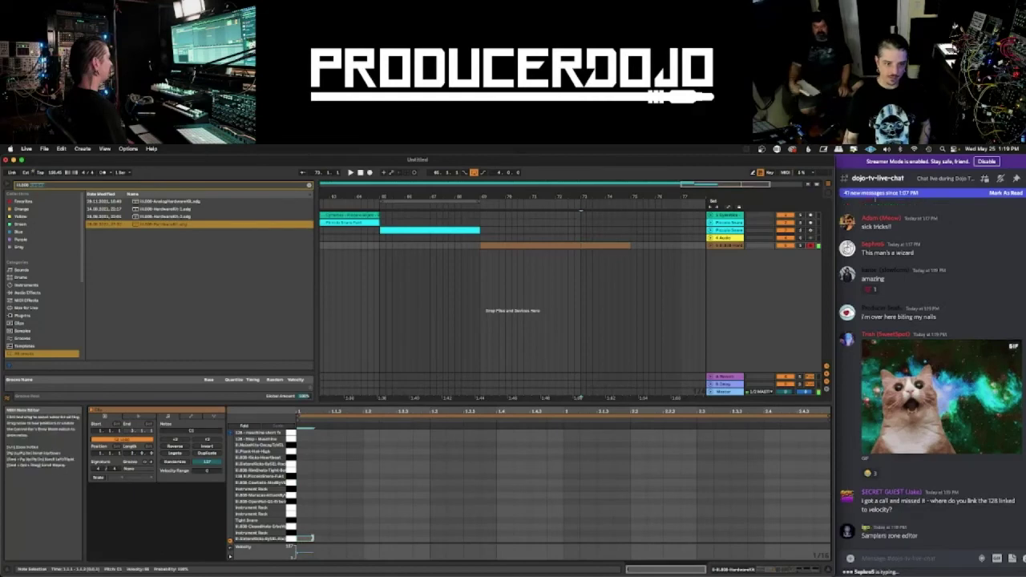
drag(298, 540, 414, 539)
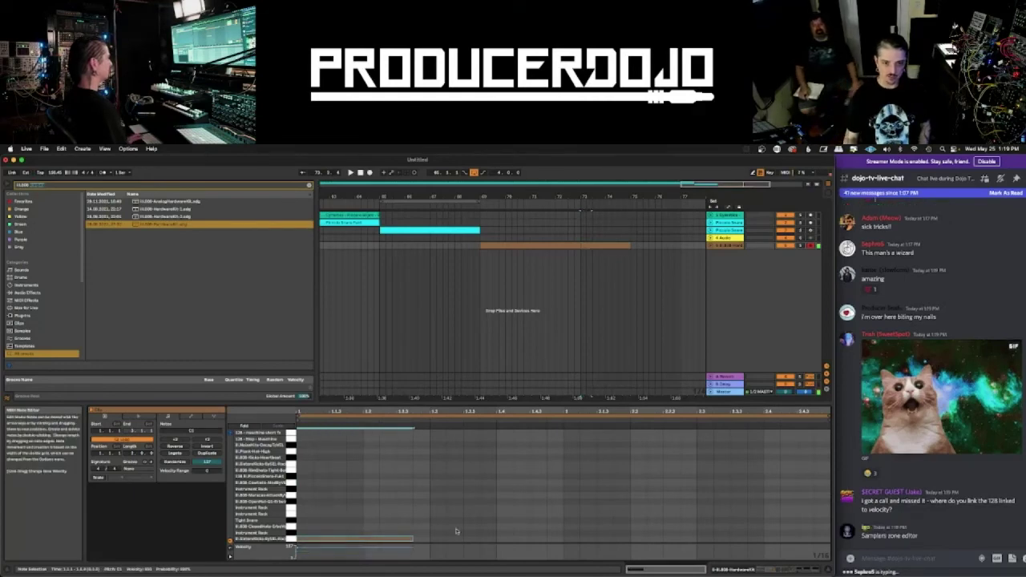
click(438, 534)
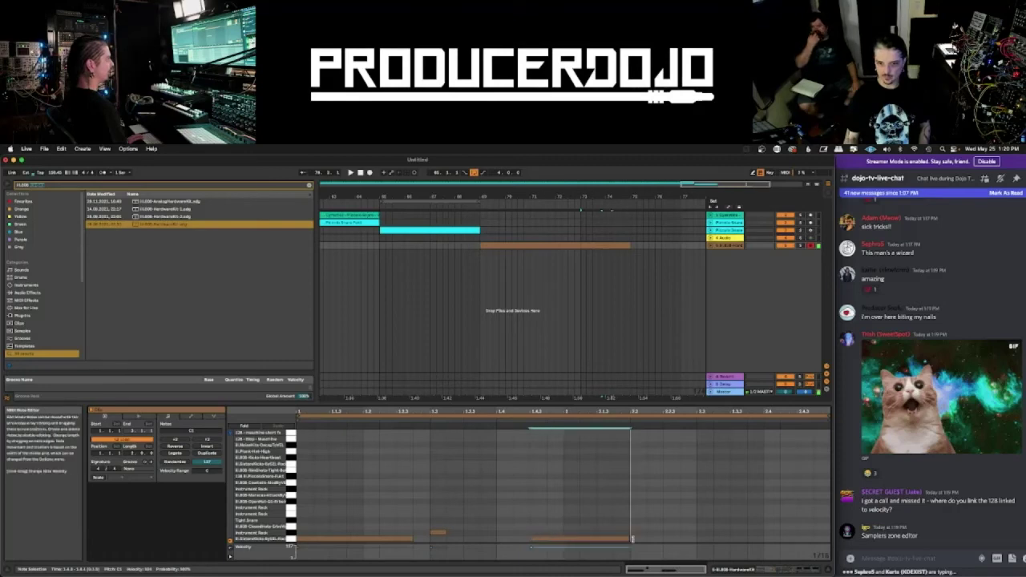
click(702, 534)
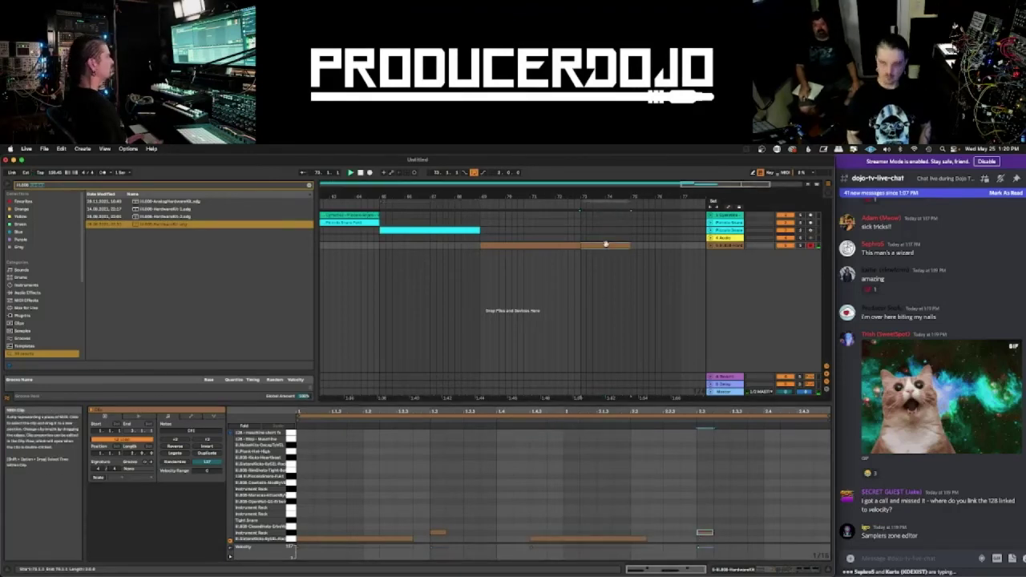
key(space)
scroll(634, 252, right, 1)
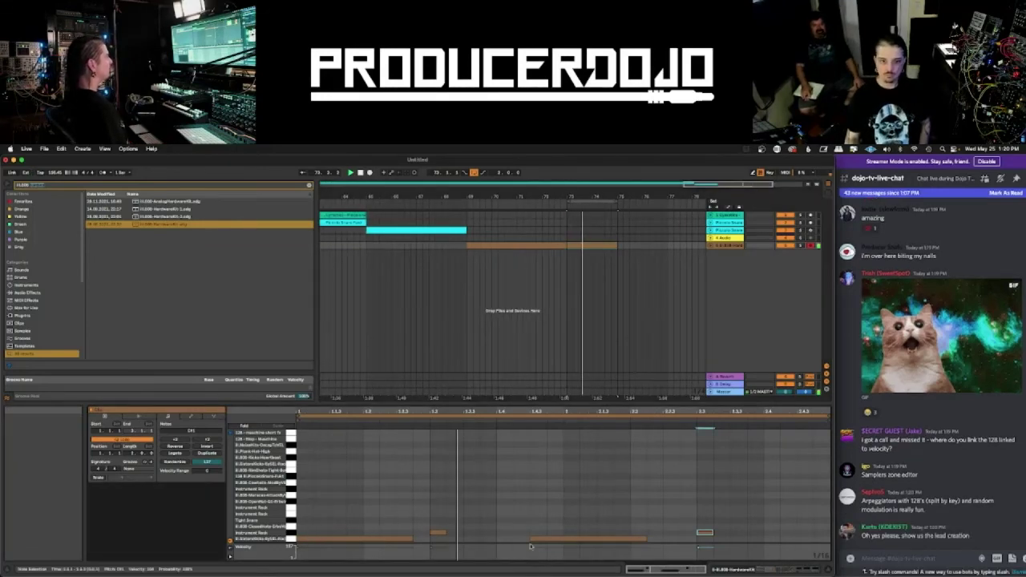
- Program eighth-note hits on the tight rimshot row and duplicate them across the two-bar clip
click(309, 490)
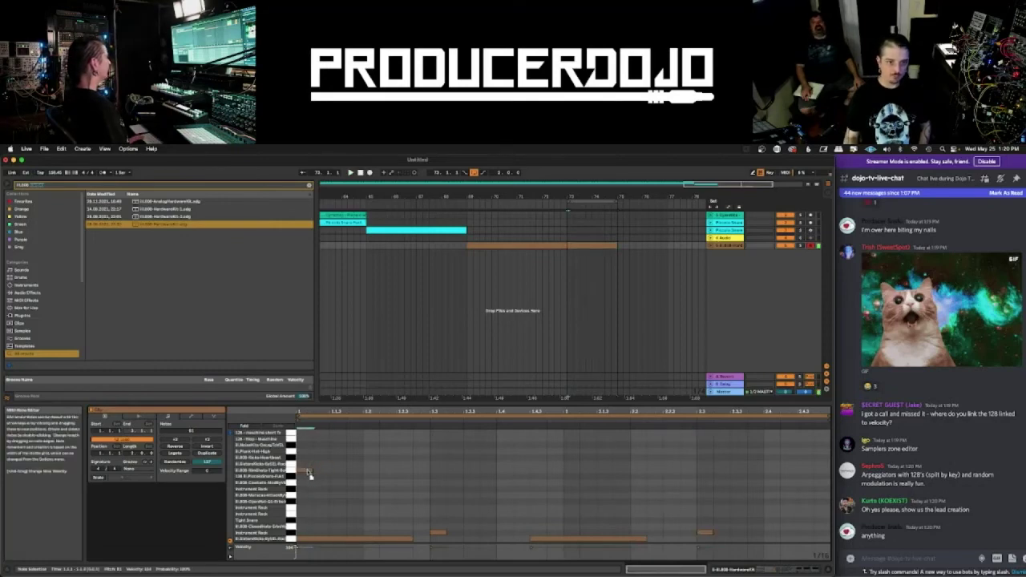
click(307, 470)
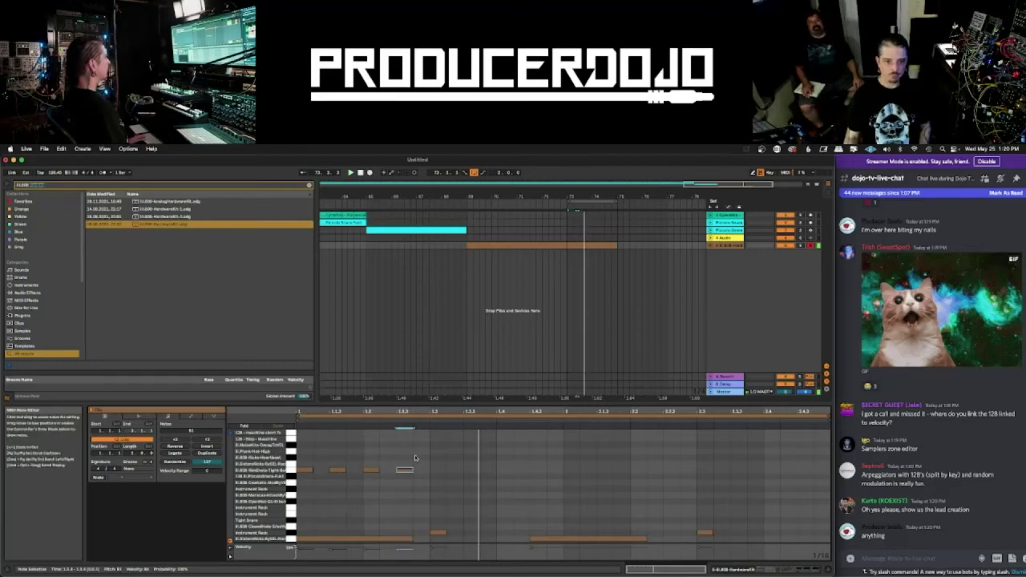
drag(415, 458, 472, 468)
key(ctrl+d)
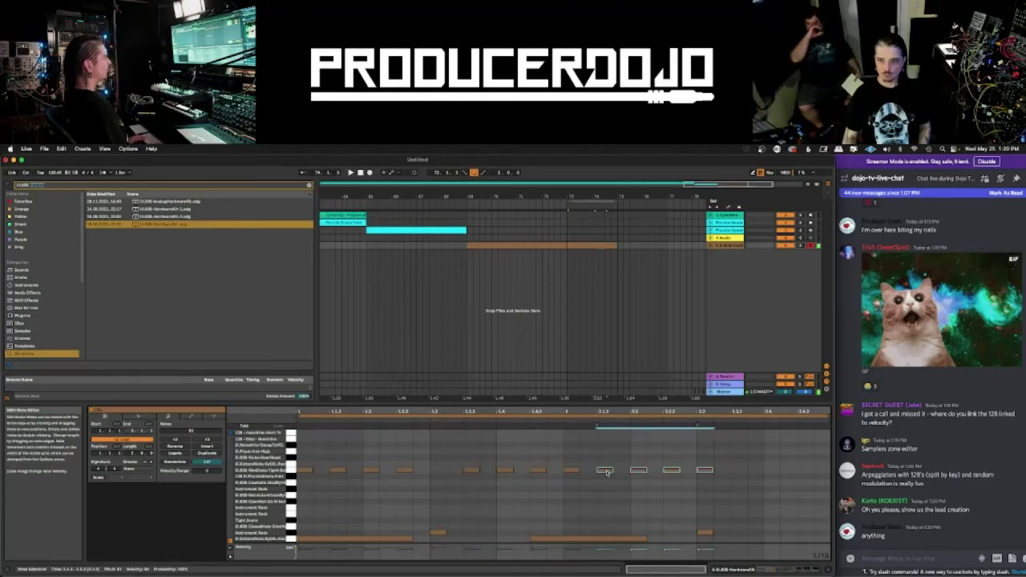
click(705, 470)
drag(707, 471, 816, 477)
- Show the drum rack's devices and solo the tight rimshot pad during playback
double_click(731, 246)
scroll(639, 330, right, 1)
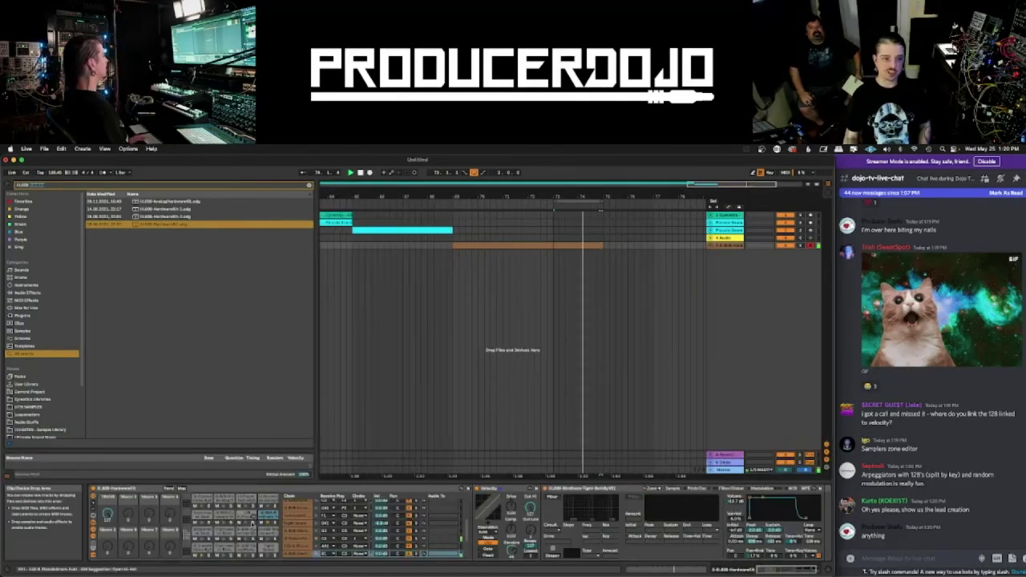
click(275, 523)
scroll(771, 515, left, 1)
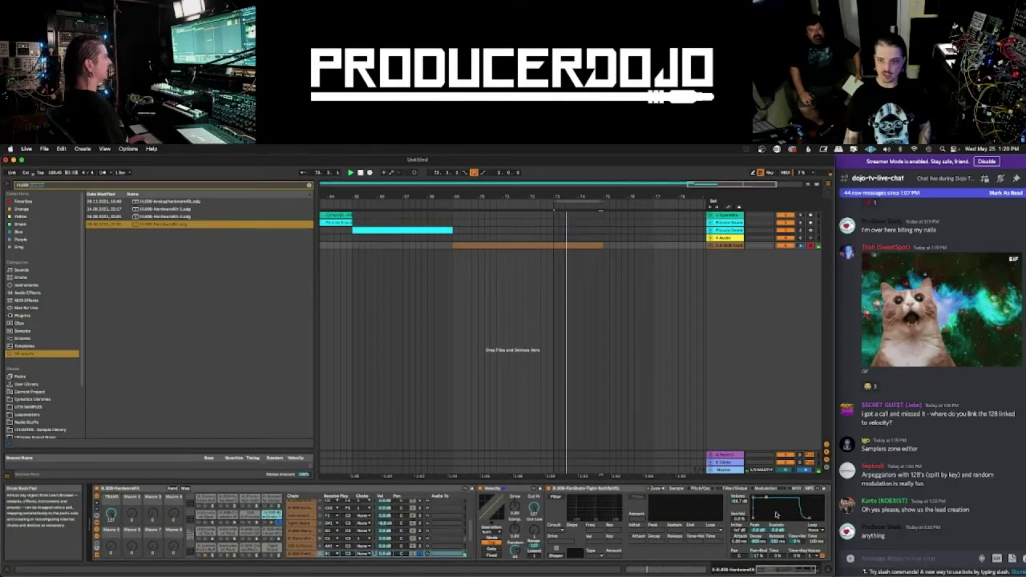
scroll(776, 513, right, 1)
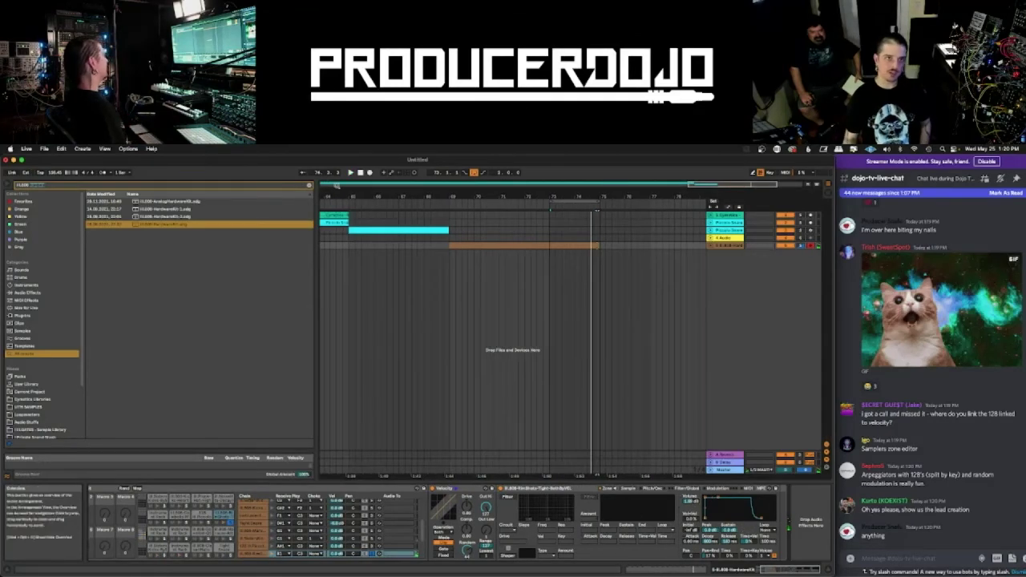
- Clear the browser search, browse the audio effects and add Delay after the tight rimshot's Simpler
click(310, 186)
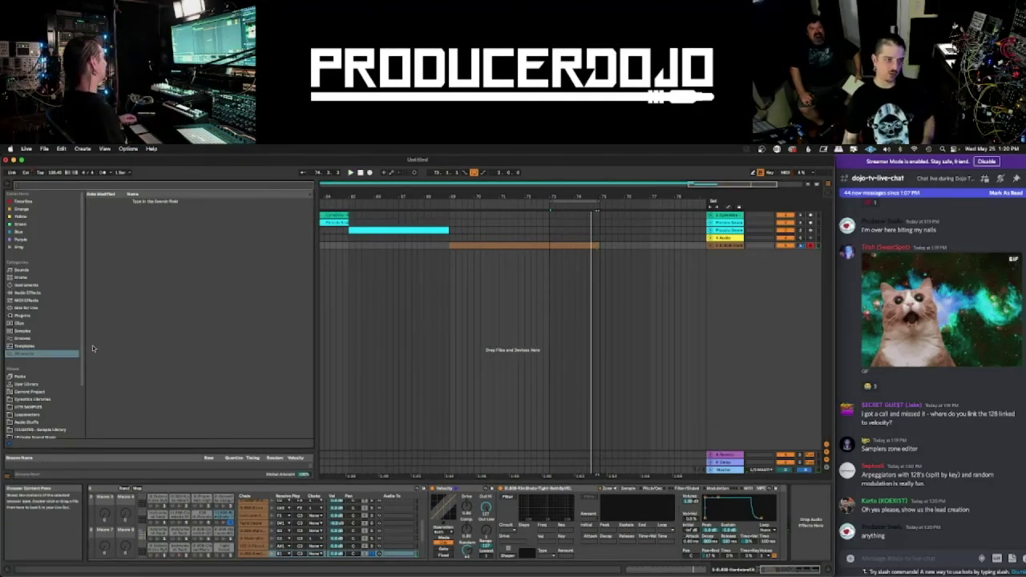
click(27, 293)
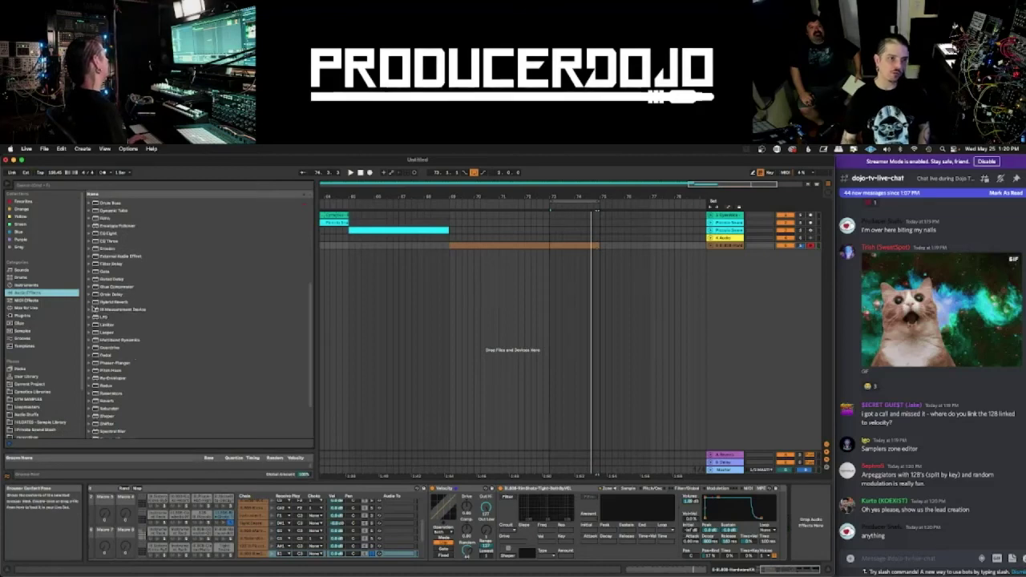
scroll(159, 319, up, 1)
scroll(155, 323, down, 1)
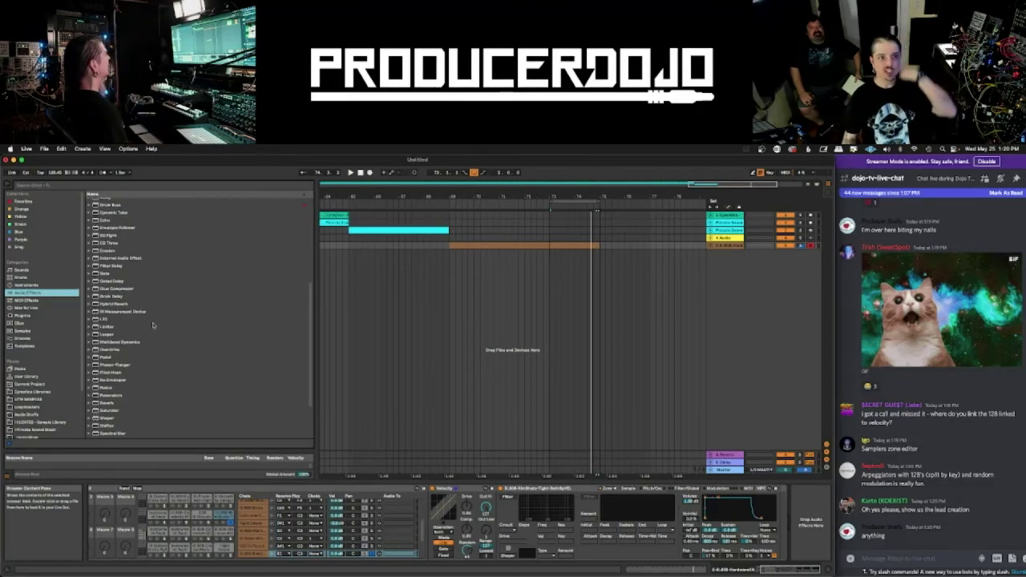
scroll(151, 360, up, 1)
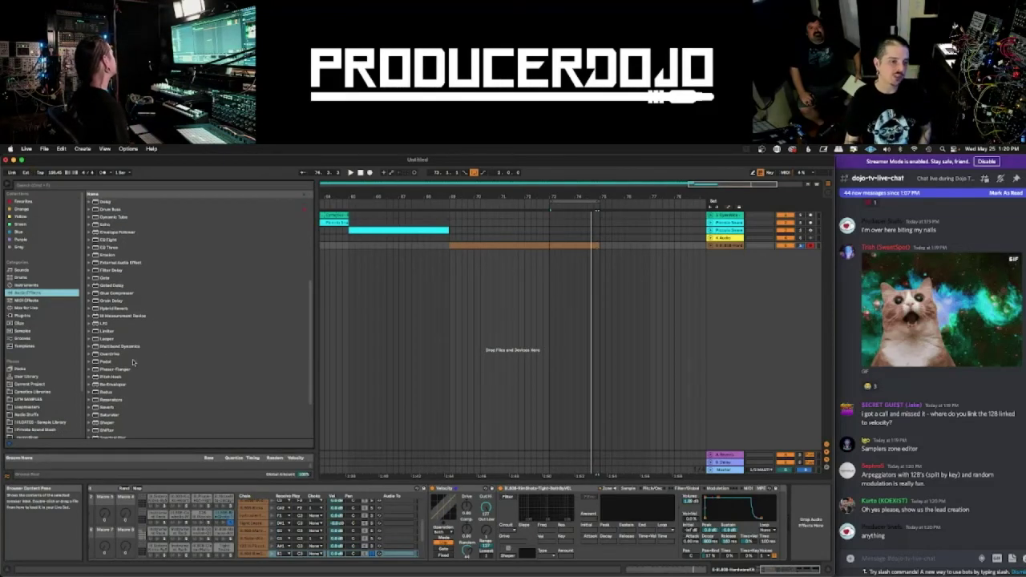
scroll(133, 363, up, 5)
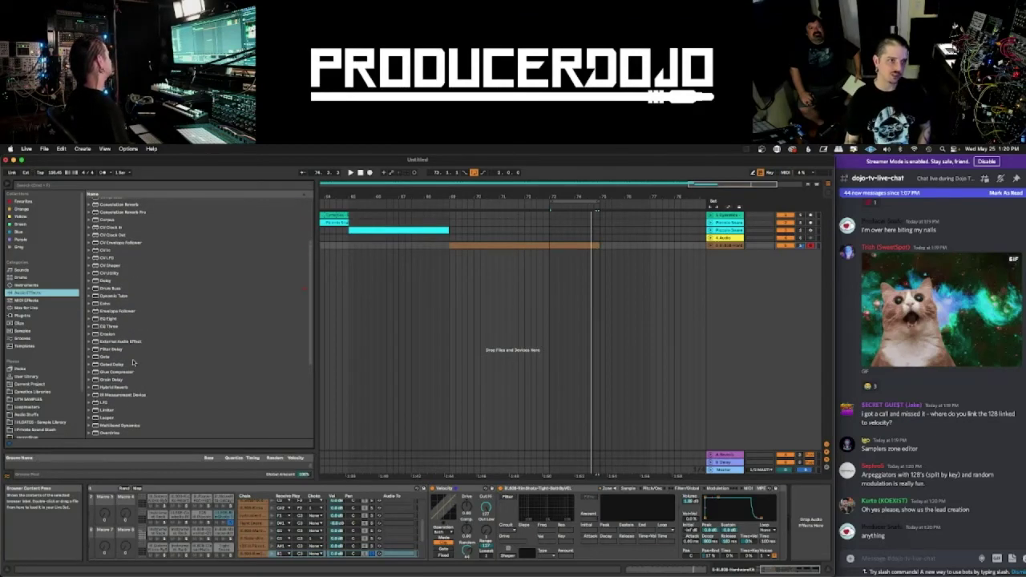
scroll(133, 363, down, 10)
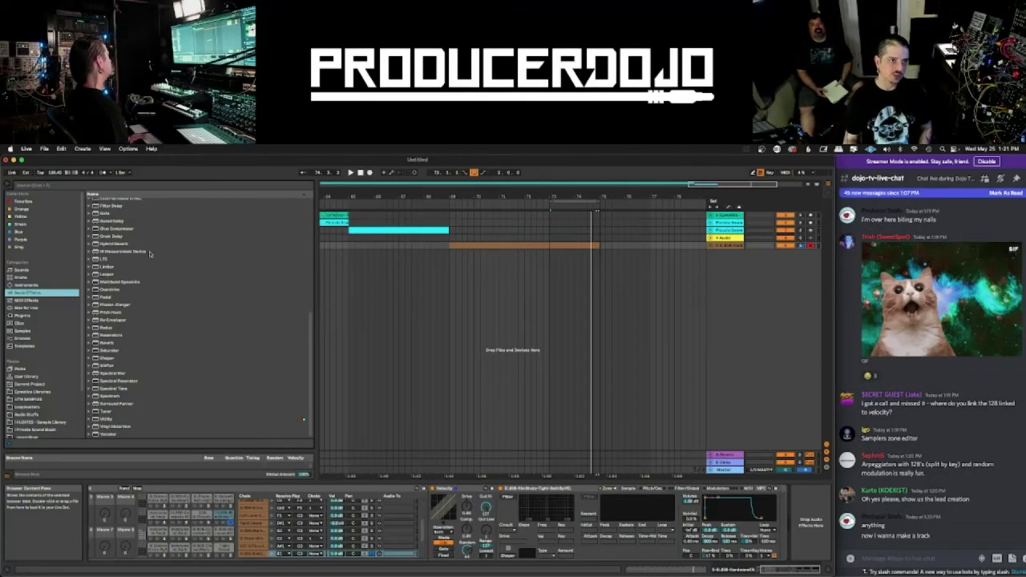
scroll(133, 253, up, 3)
scroll(133, 253, up, 4)
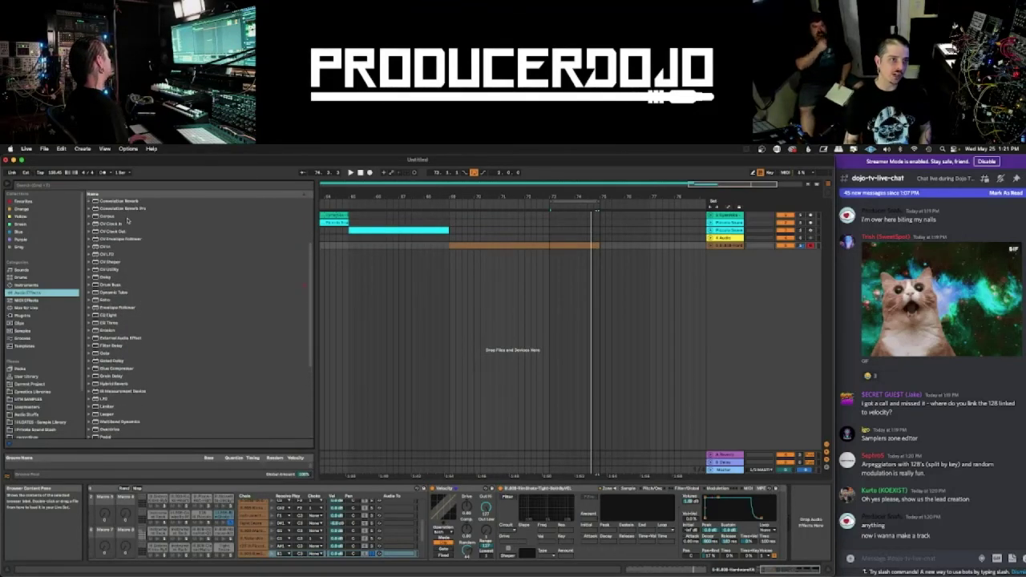
click(105, 277)
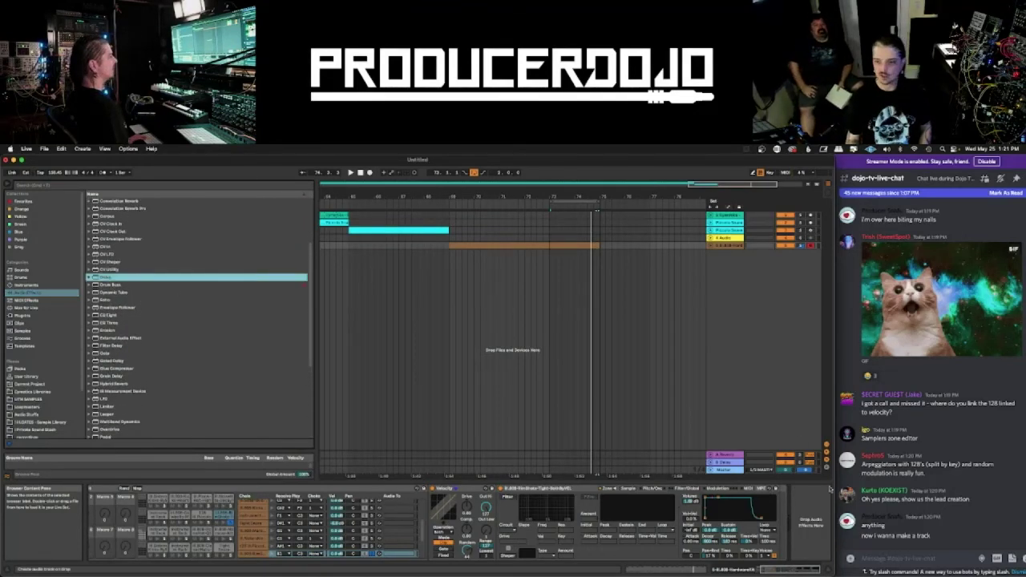
drag(774, 525, 778, 527)
- Enable Ping Pong on the Delay, turn on its filter and shift the filter to a higher frequency
click(766, 526)
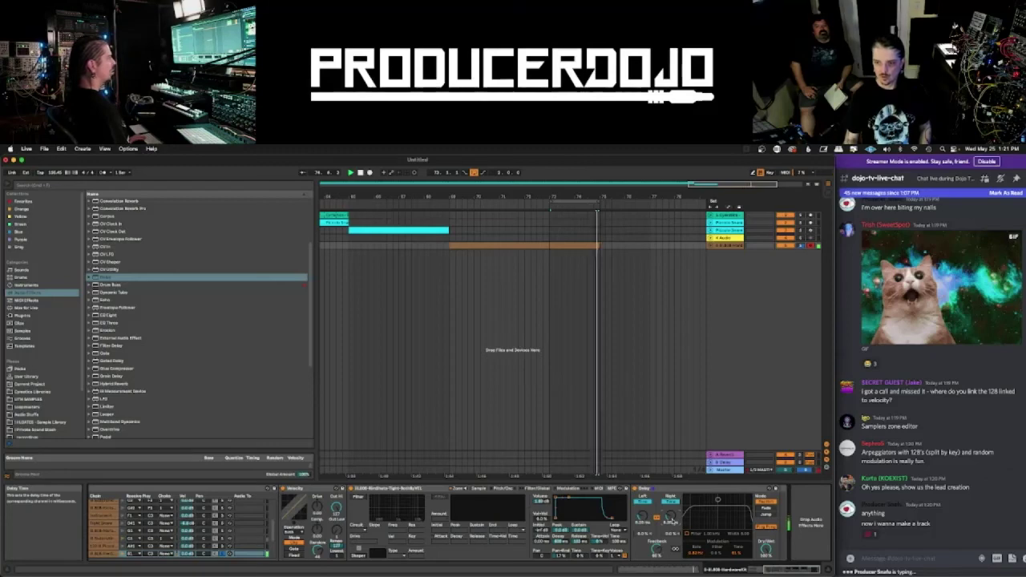
click(687, 534)
drag(717, 500, 736, 501)
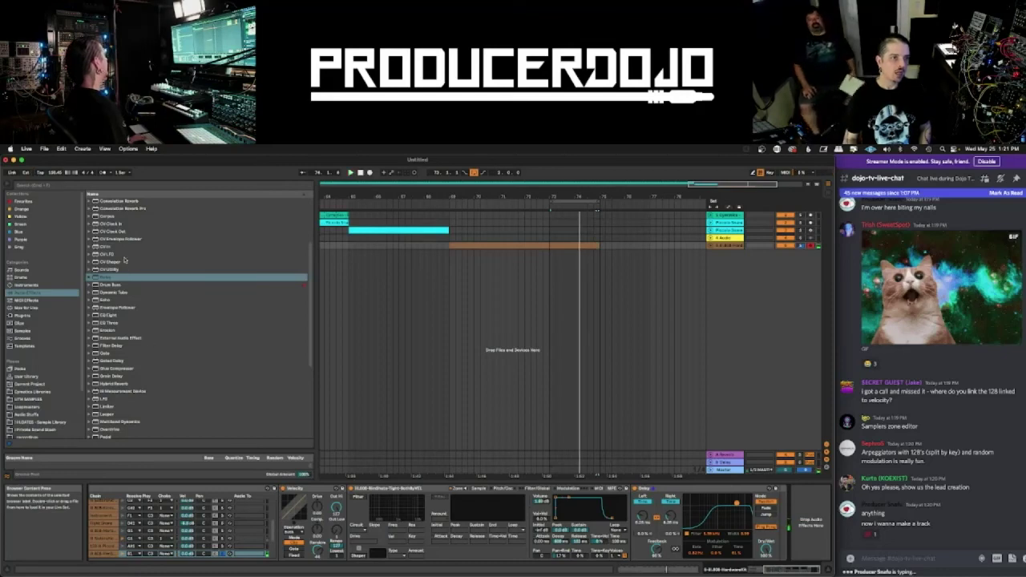
scroll(129, 264, up, 5)
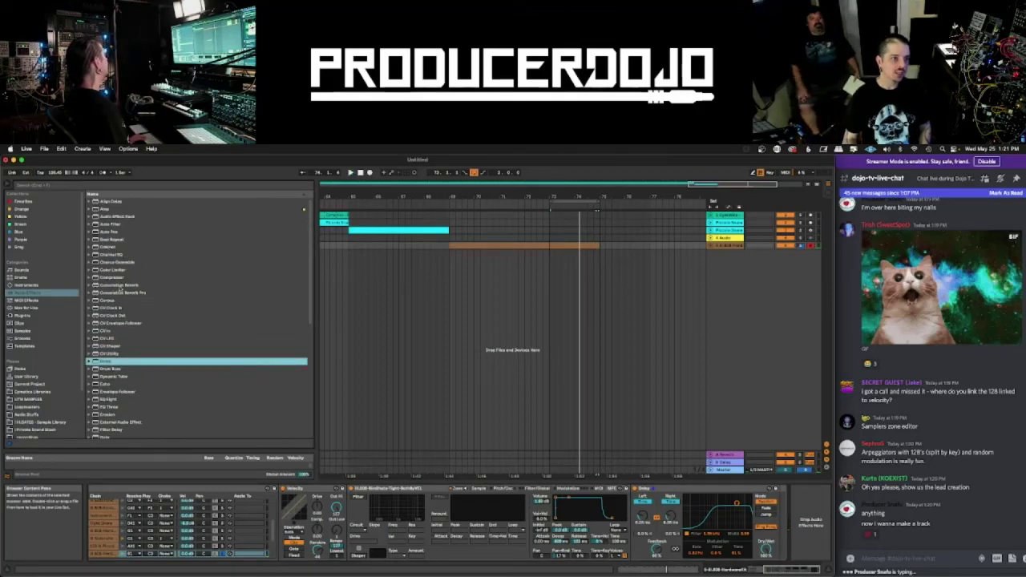
click(108, 301)
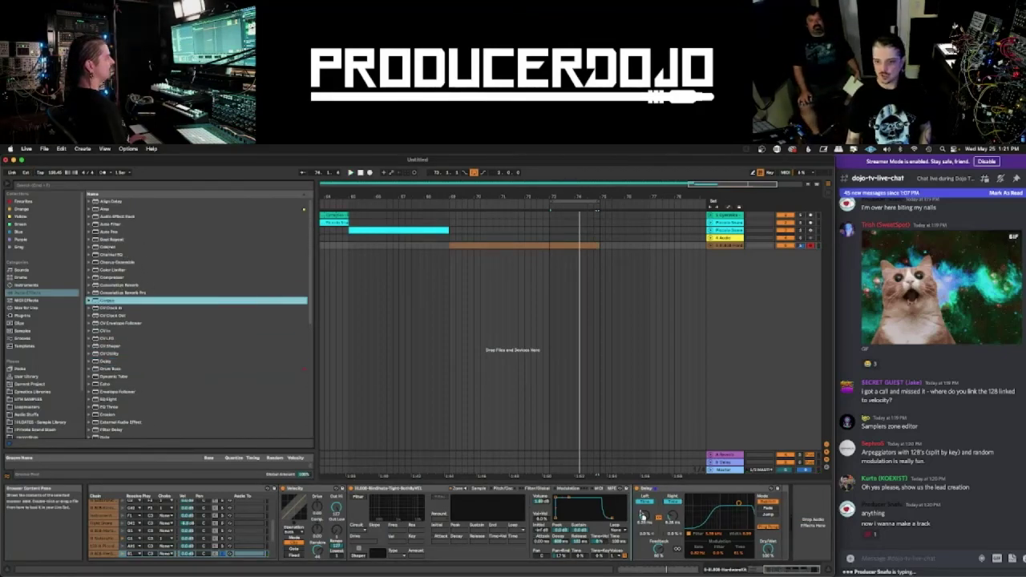
drag(108, 300, 634, 513)
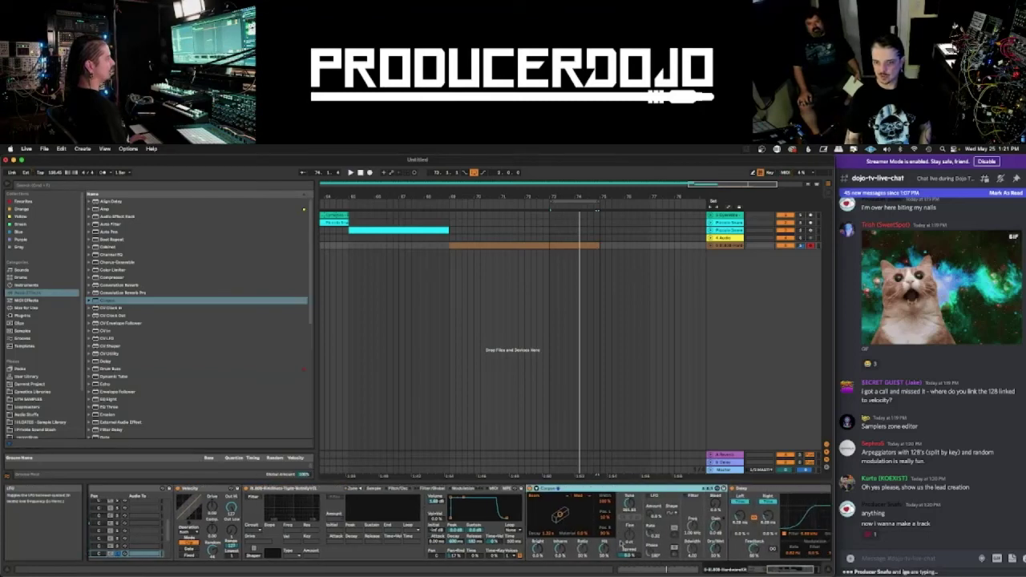
key(Delete)
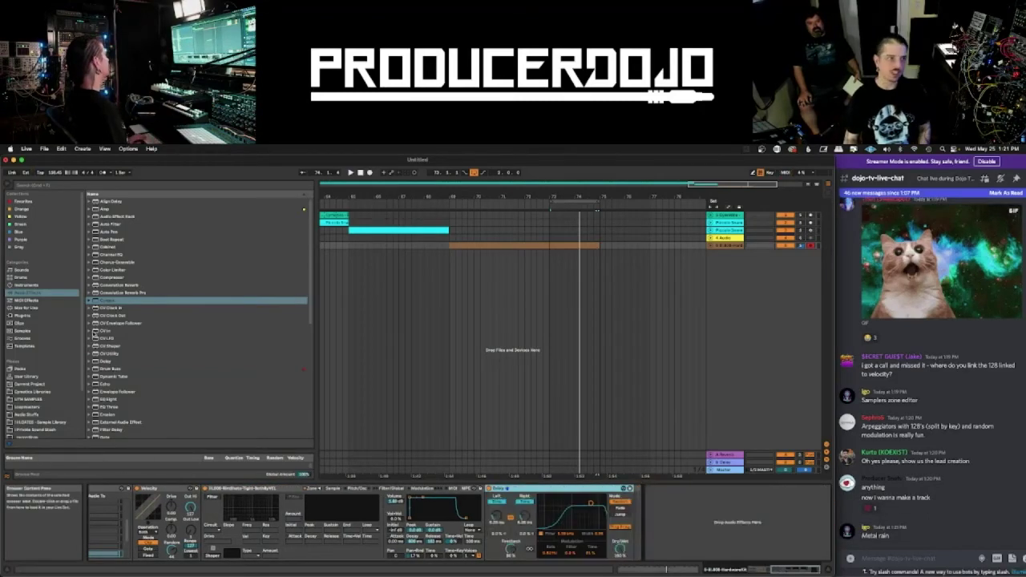
- Add Chorus-Ensemble before the Delay in the rimshot chain and group it into an Audio Effect Rack
click(112, 262)
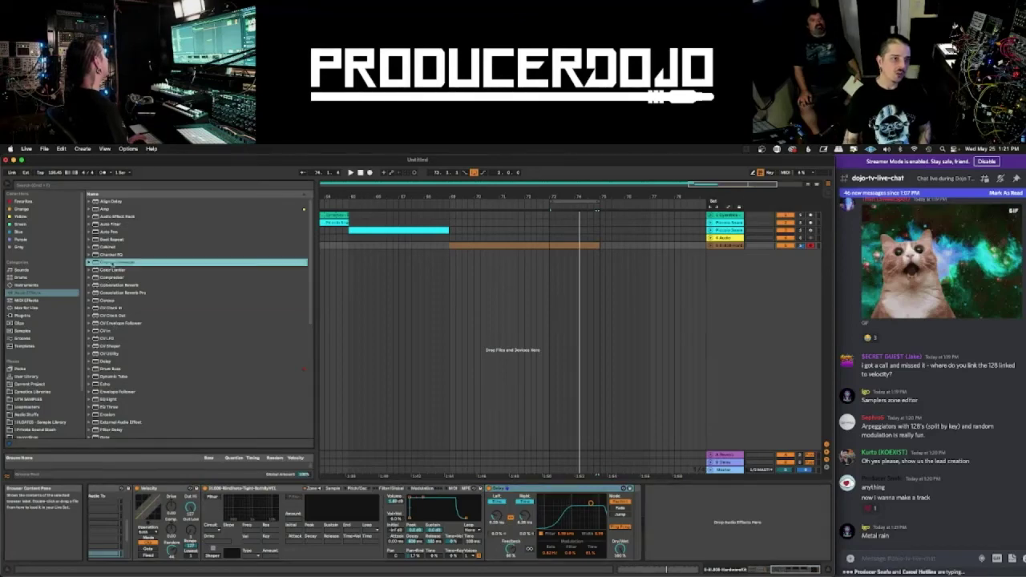
key(Return)
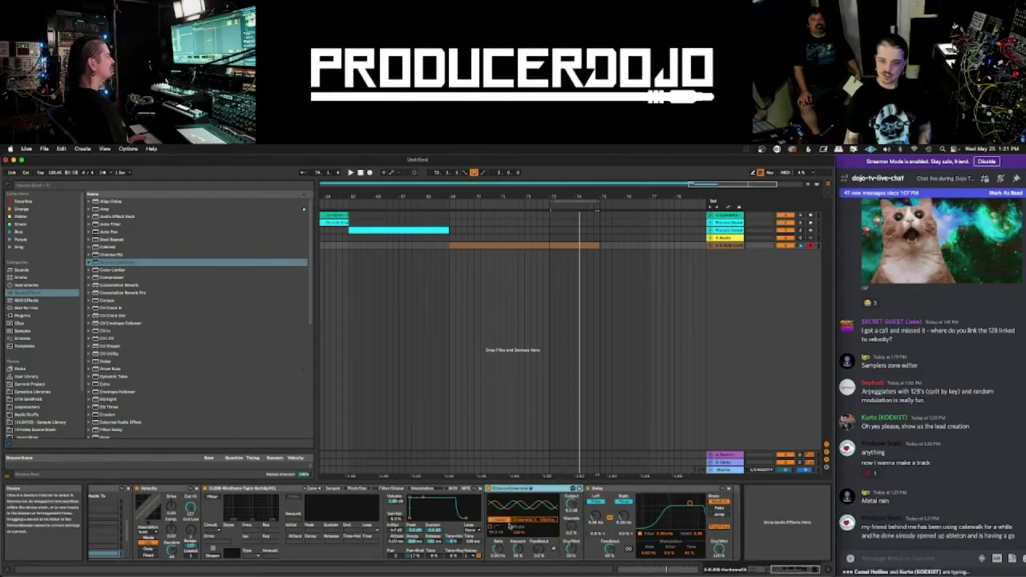
click(536, 490)
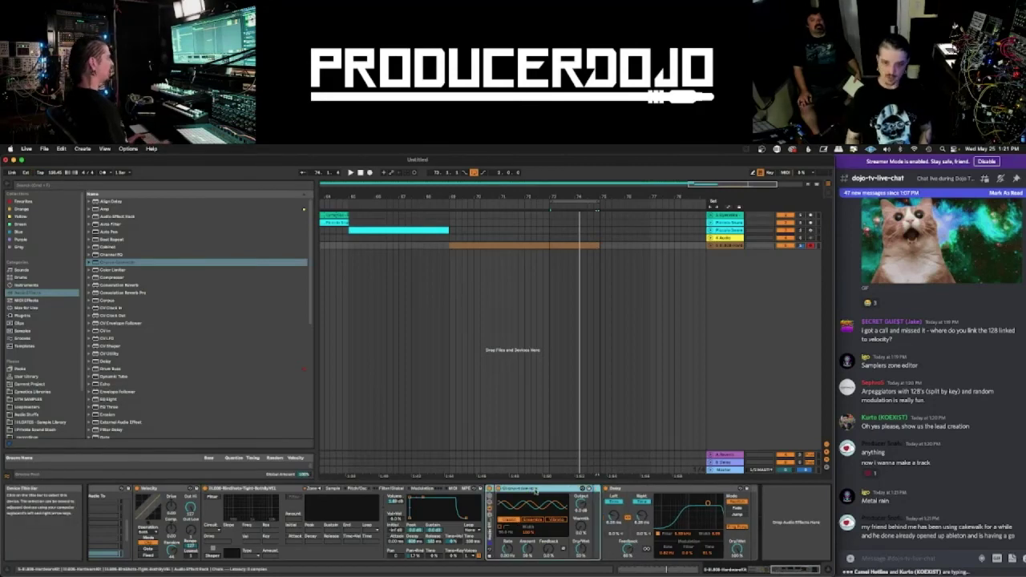
- Map the Chorus-Ensemble's Dry/Wet, Rate, Amount and Feedback to the effect rack's first four macros
right_click(581, 550)
click(611, 458)
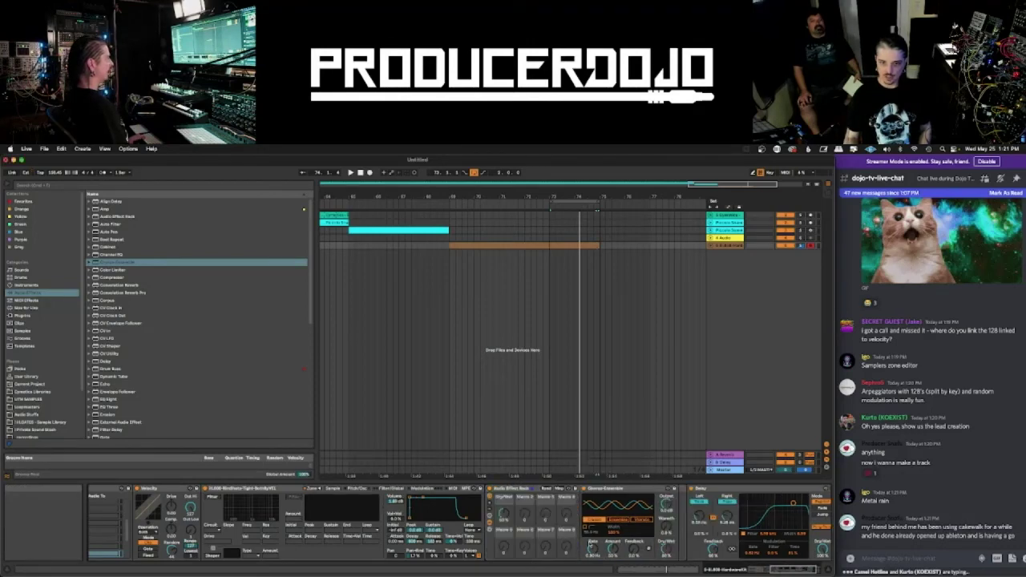
right_click(593, 554)
click(616, 464)
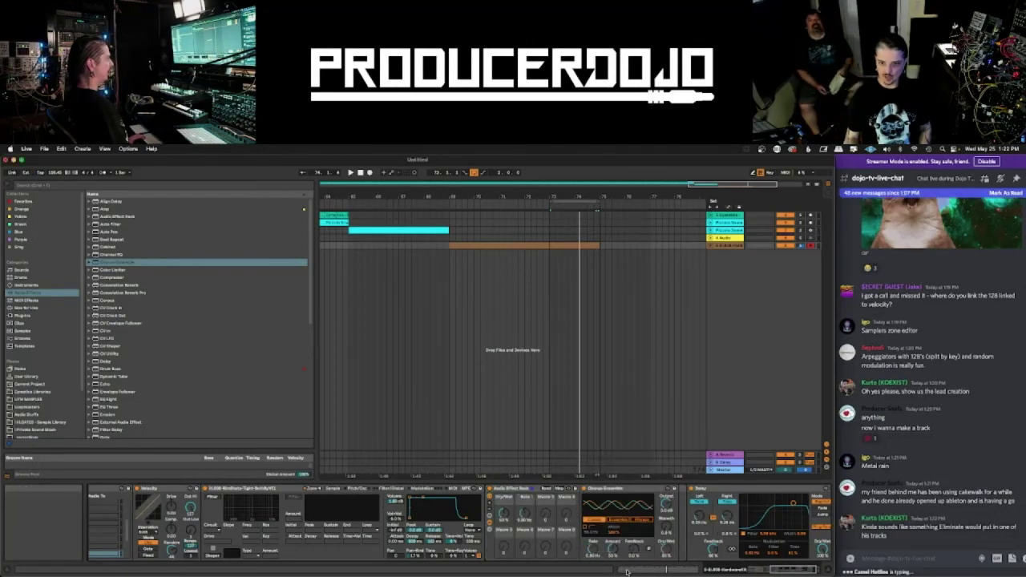
right_click(616, 552)
click(656, 474)
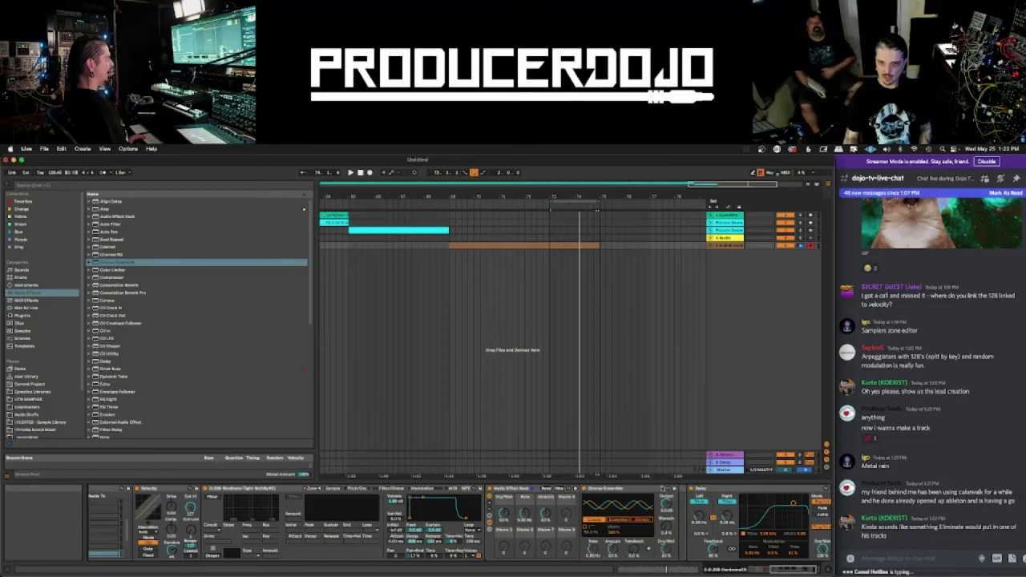
right_click(635, 552)
click(668, 474)
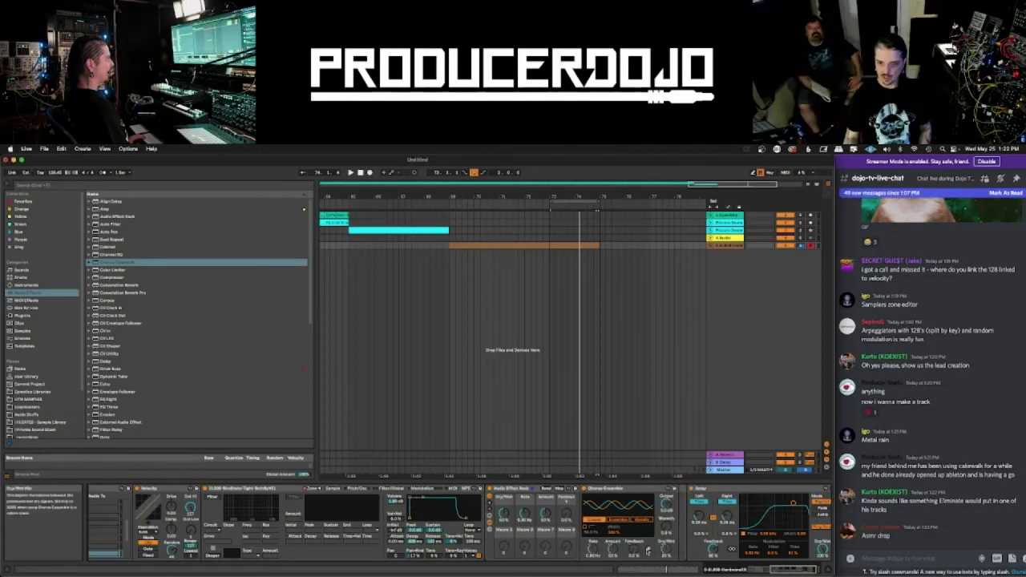
right_click(647, 552)
click(670, 478)
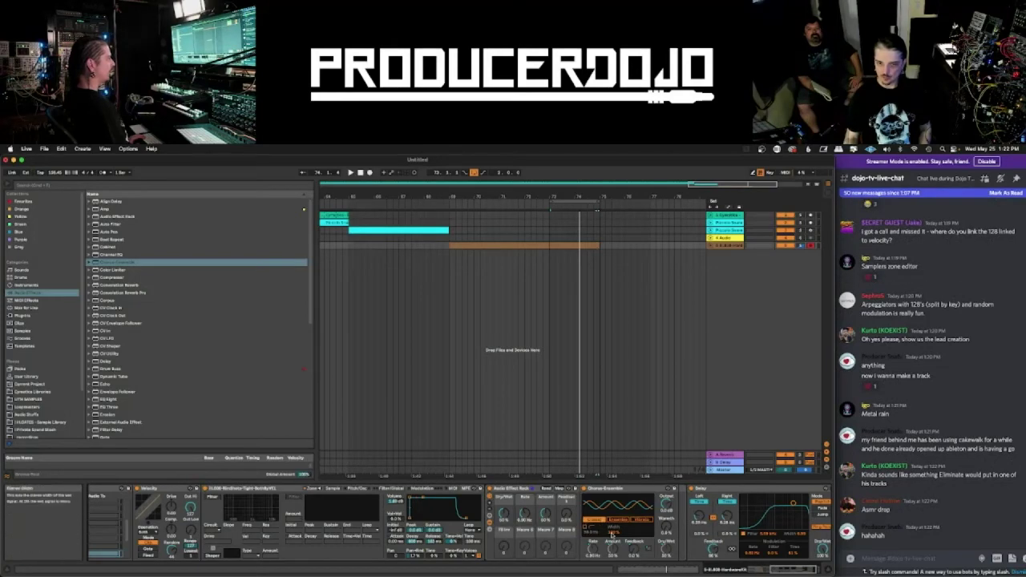
- Map the Chorus-Ensemble's Warmth to the effect rack's sixth macro
right_click(669, 531)
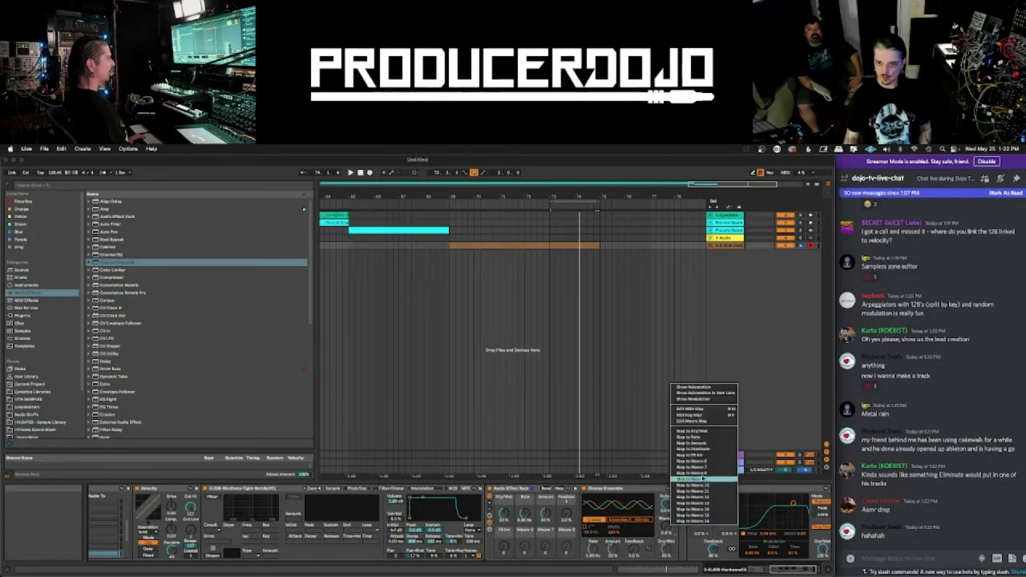
click(697, 461)
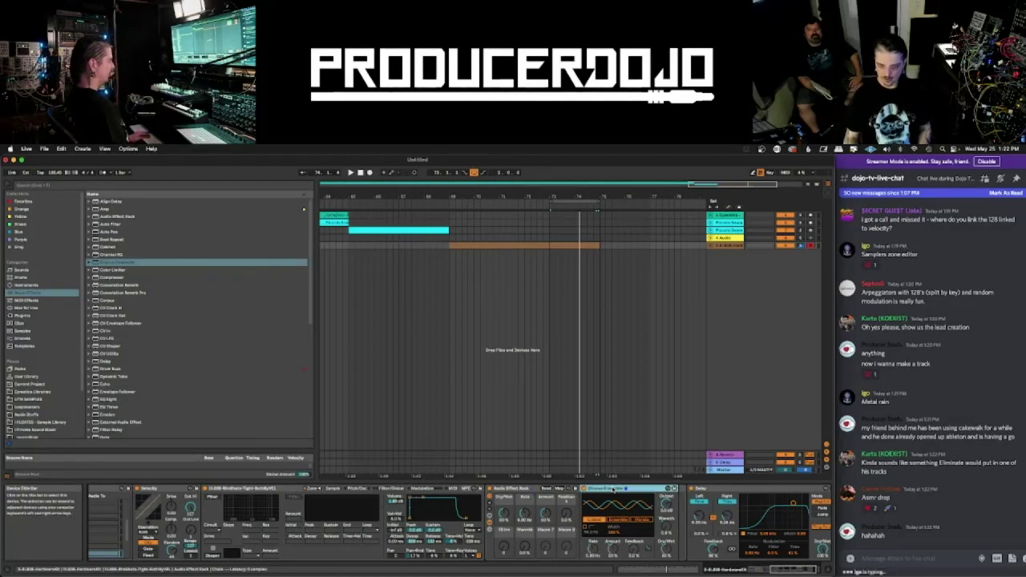
- Duplicate the Chorus-Ensemble eight times inside the effect rack and play the rimshot pattern
key(super+d)
key(super+d)
key(super+d)
key(super+d)
key(super+d)
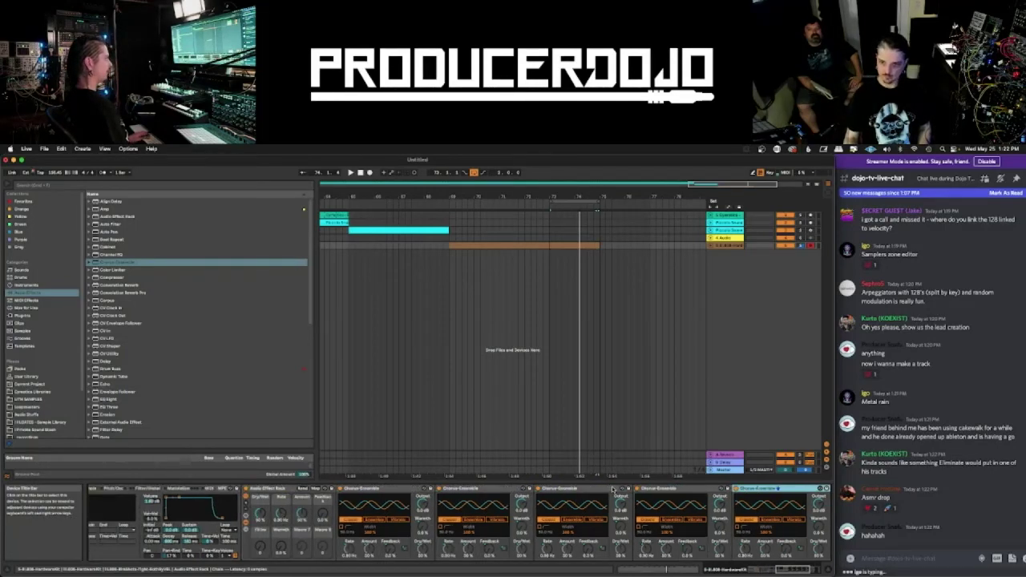
key(super+d)
key(super+d)
key(super+d)
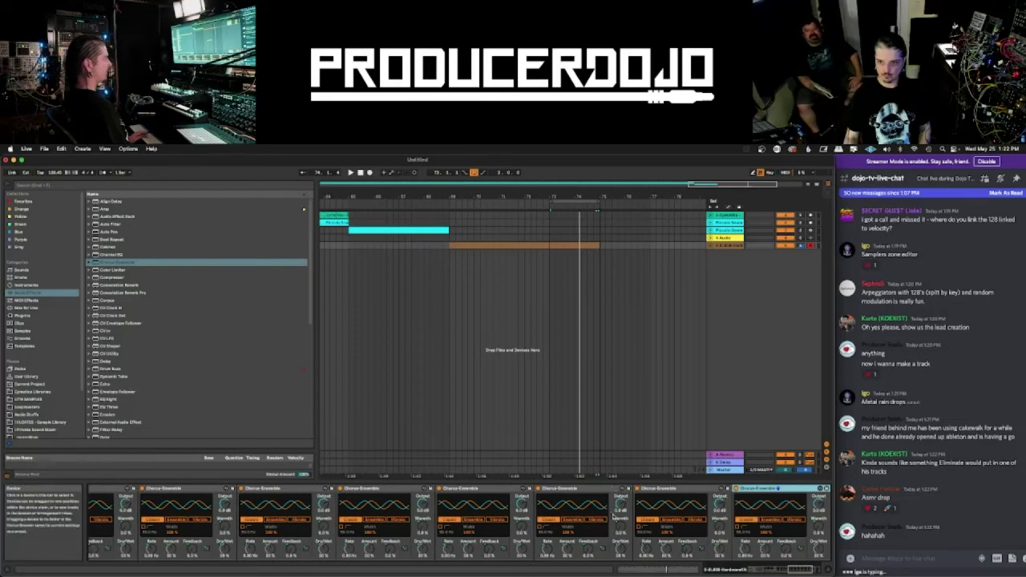
scroll(613, 516, left, 3)
scroll(613, 516, left, 10)
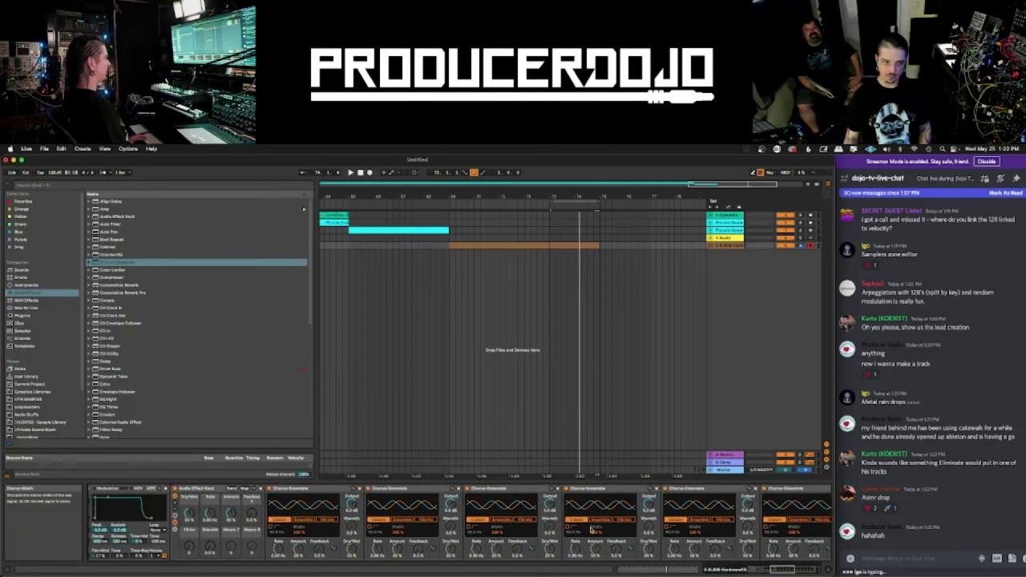
scroll(283, 547, right, 2)
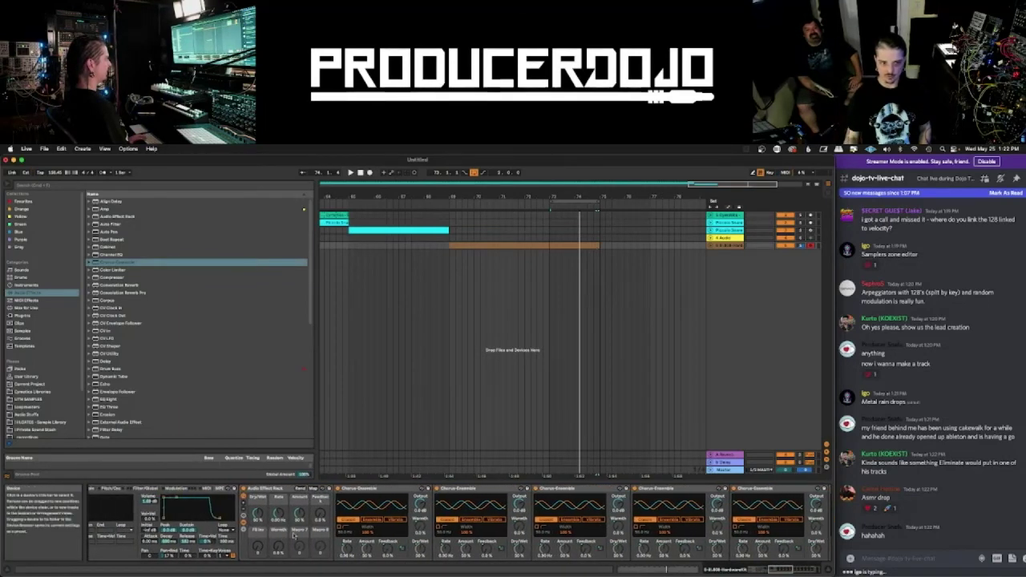
key(space)
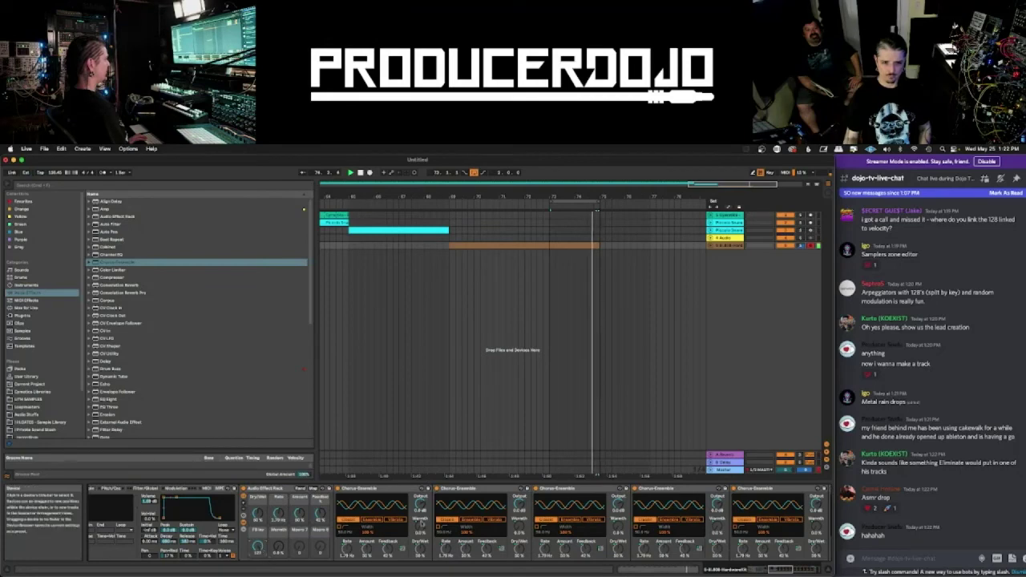
- Map the first Chorus-Ensemble's Output gain to the effect rack's seventh macro
right_click(419, 509)
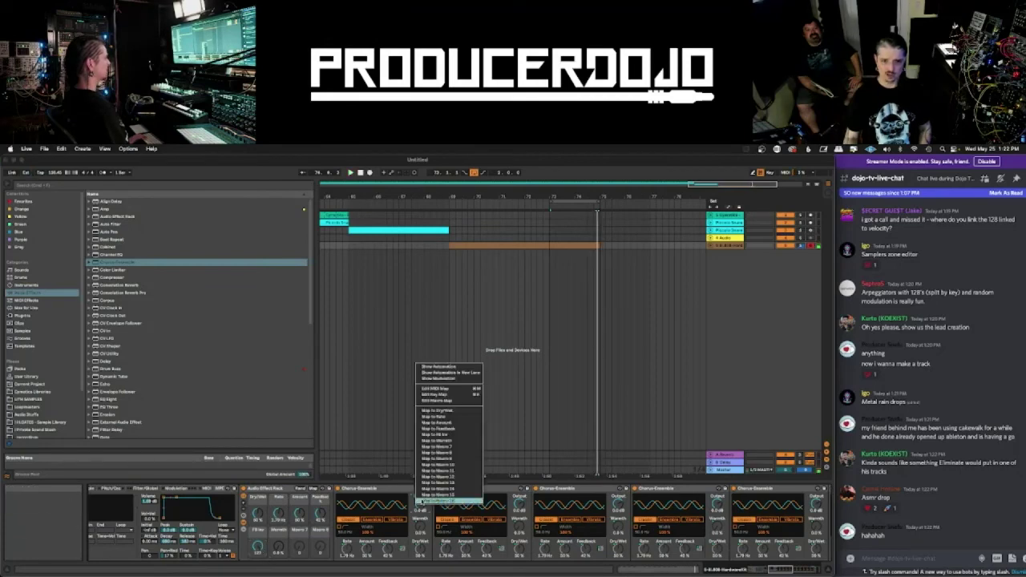
click(454, 446)
- Delete the duplicated Chorus-Ensembles from the effect rack, keeping only one
scroll(700, 497, right, 5)
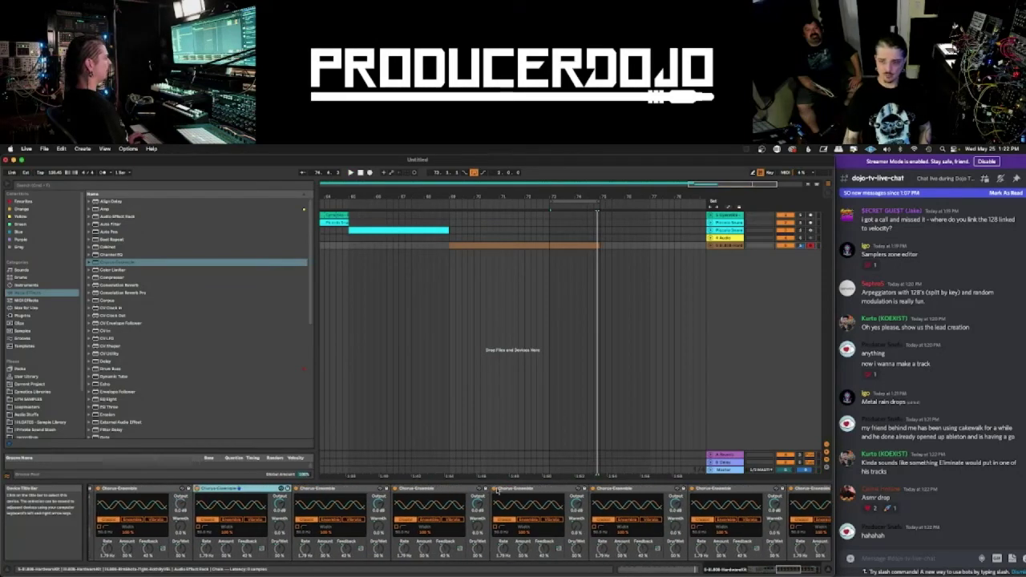
scroll(700, 498, right, 10)
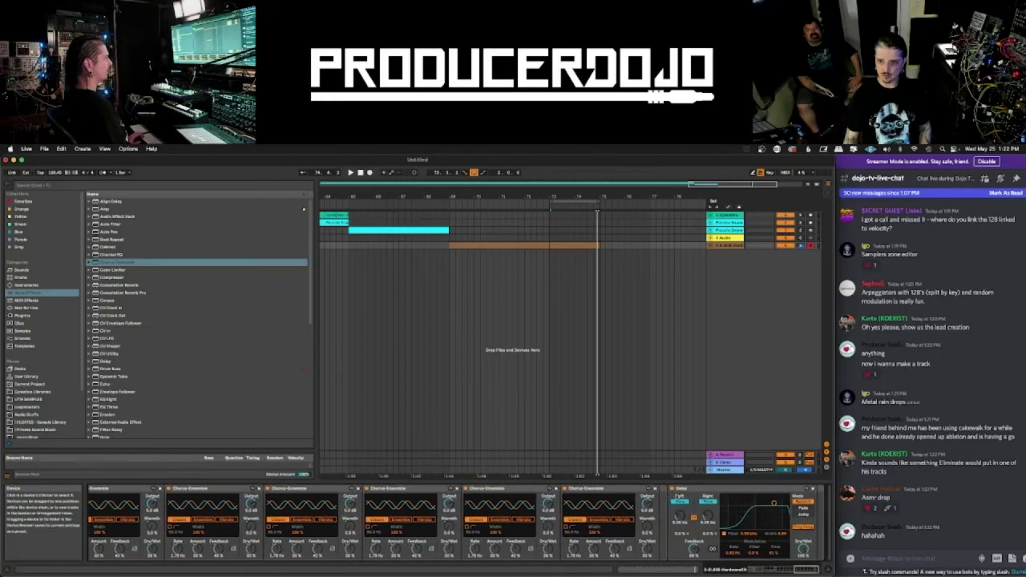
click(592, 490)
key(Delete)
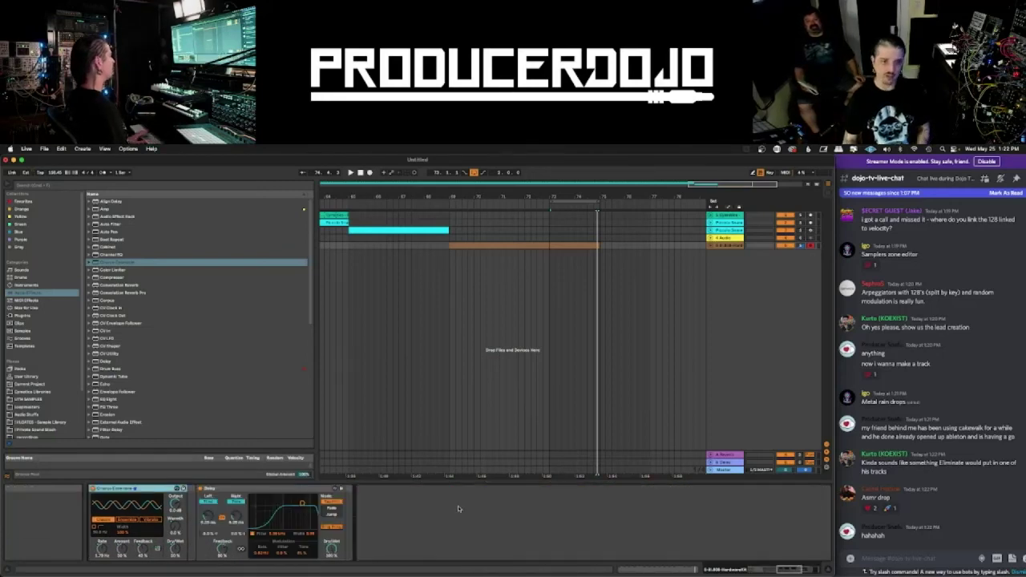
- Add Glue Compressor to the effect rack after the Chorus-Ensemble
scroll(458, 509, left, 4)
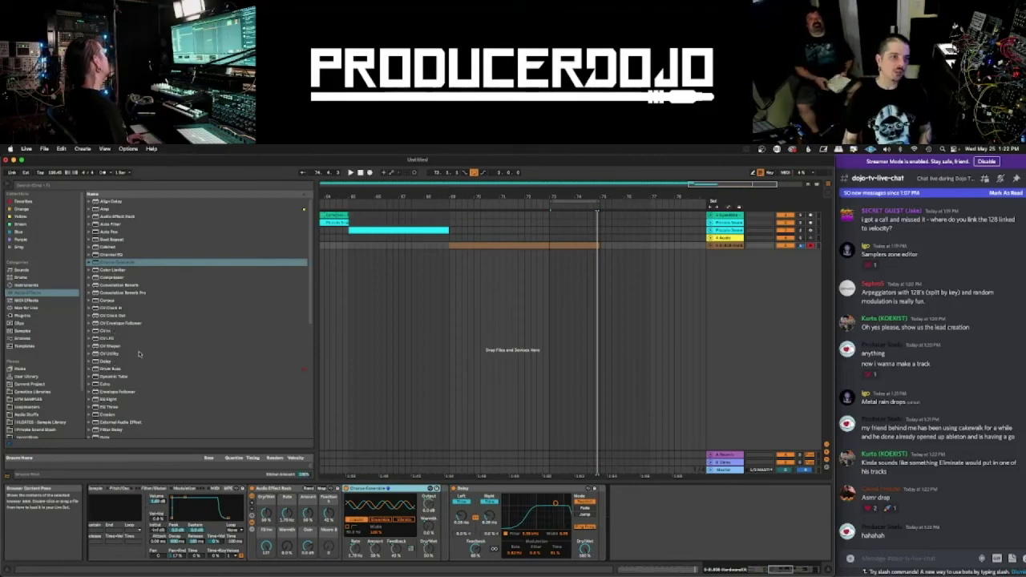
scroll(139, 366, down, 5)
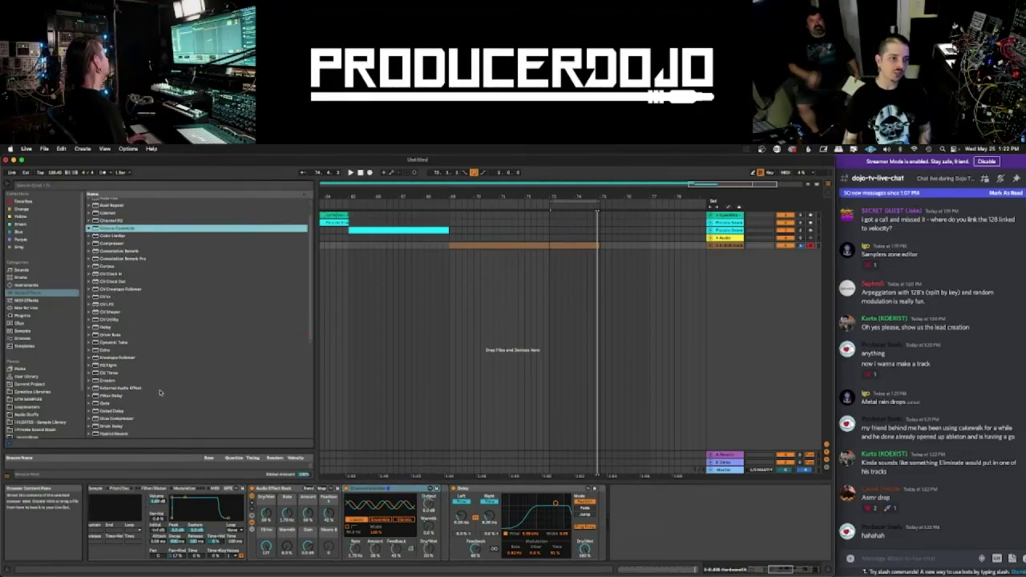
drag(119, 415, 447, 509)
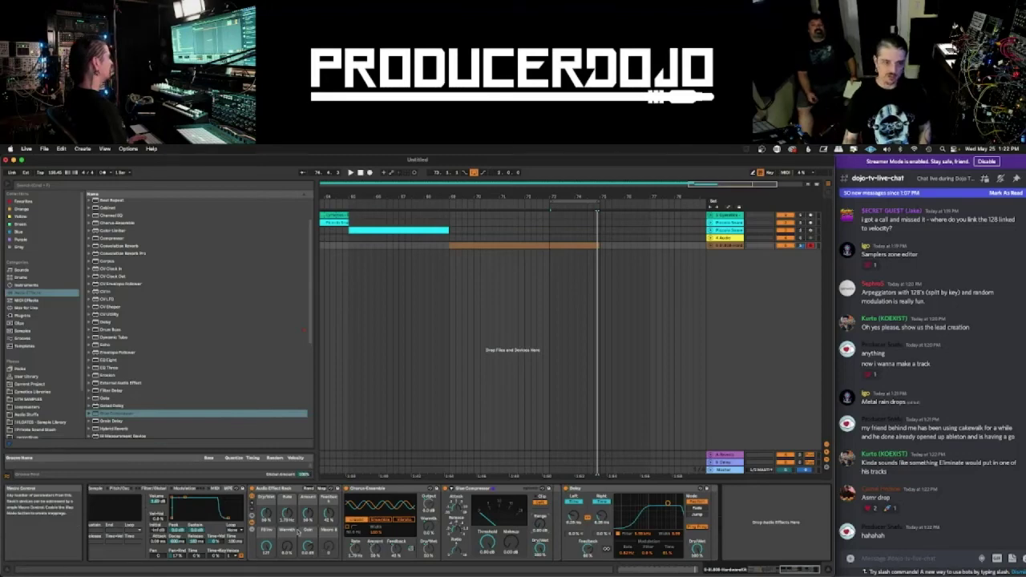
- Play the pattern while readjusting the effect rack's chorus macros, and reshape the Delay's filter band
key(space)
drag(287, 514, 329, 513)
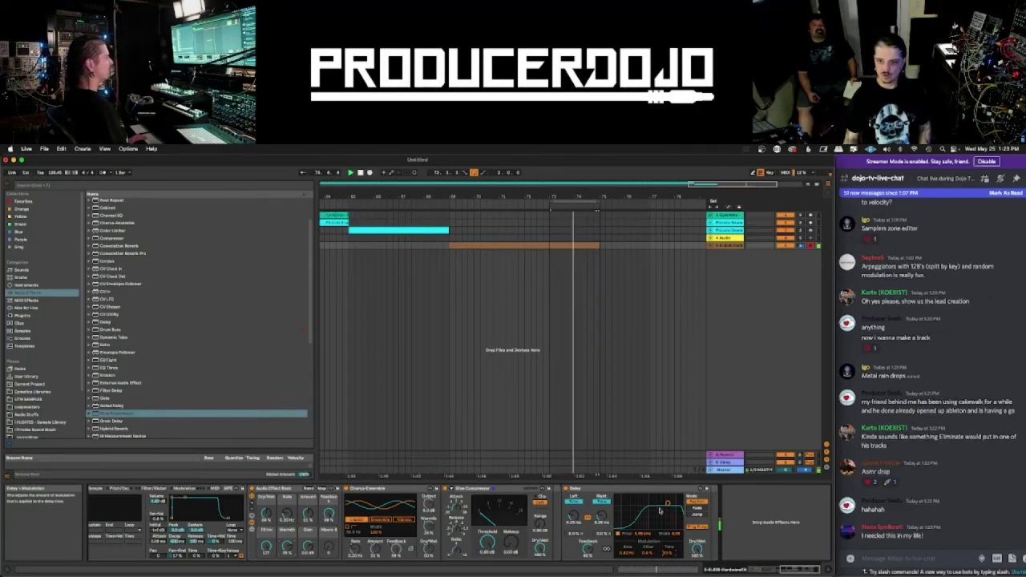
drag(668, 504, 668, 503)
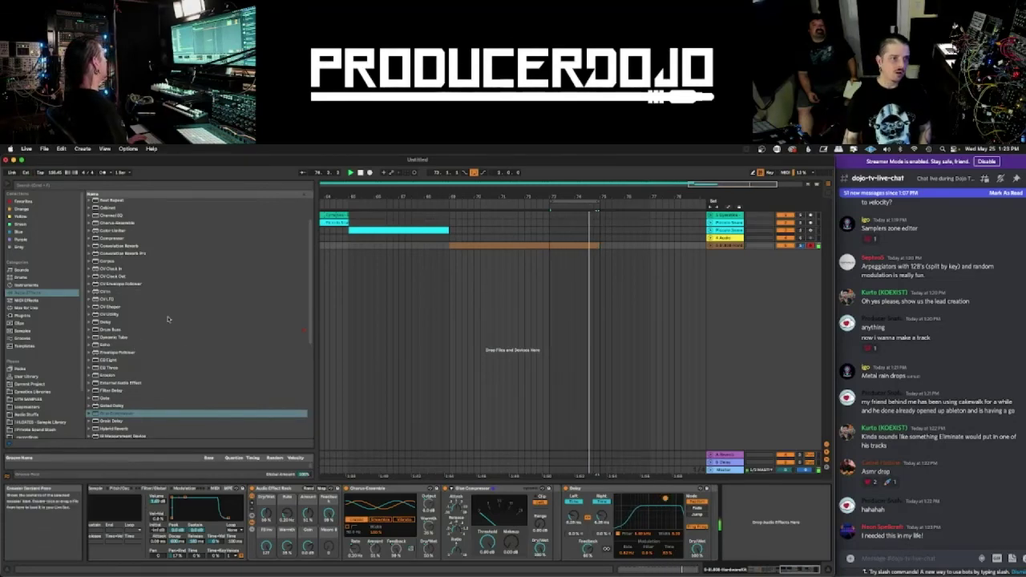
- Add Drum Buss after the Delay and duplicate it to stack two in the rimshot chain
double_click(105, 329)
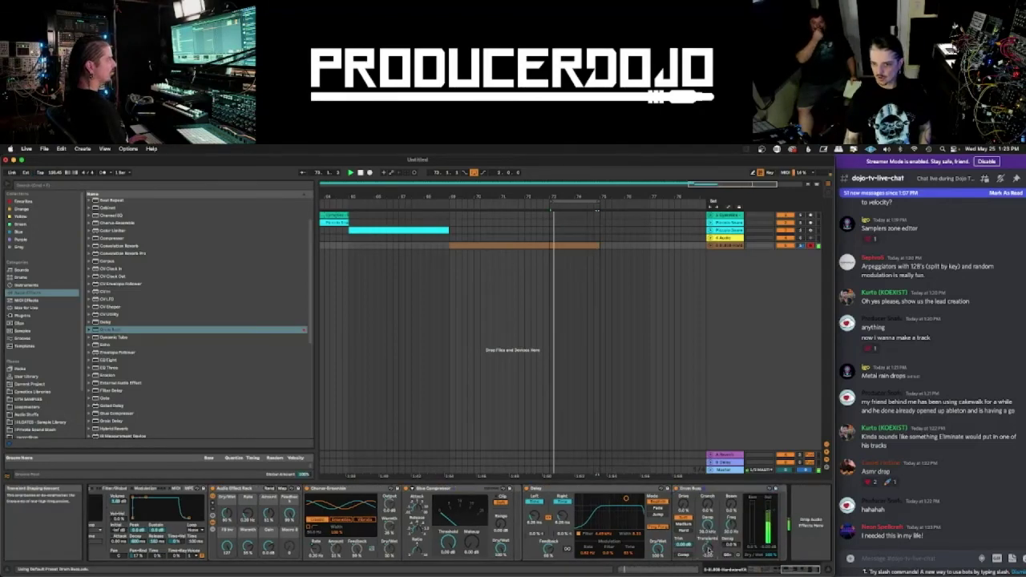
key(super+d)
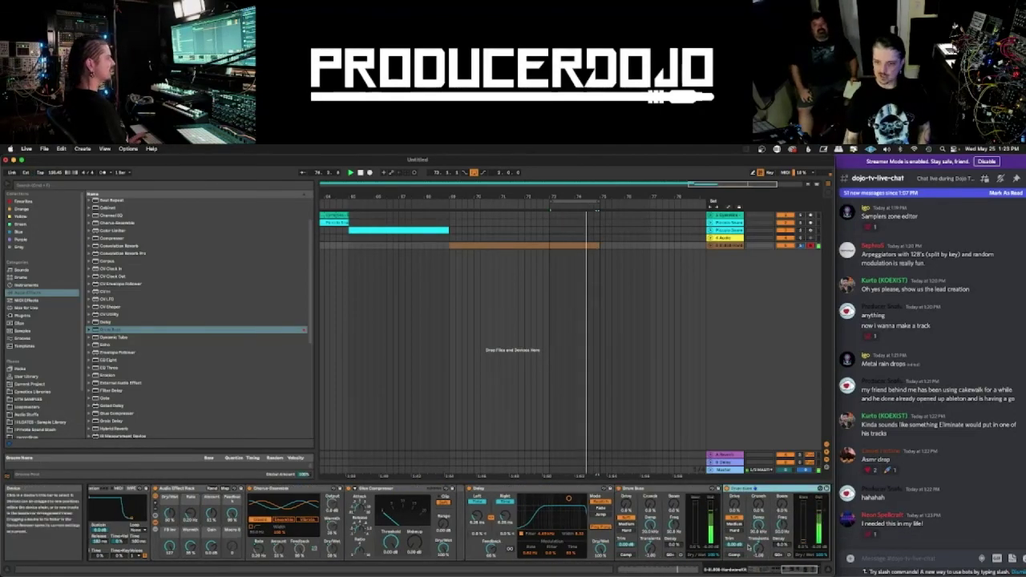
scroll(775, 554, right, 3)
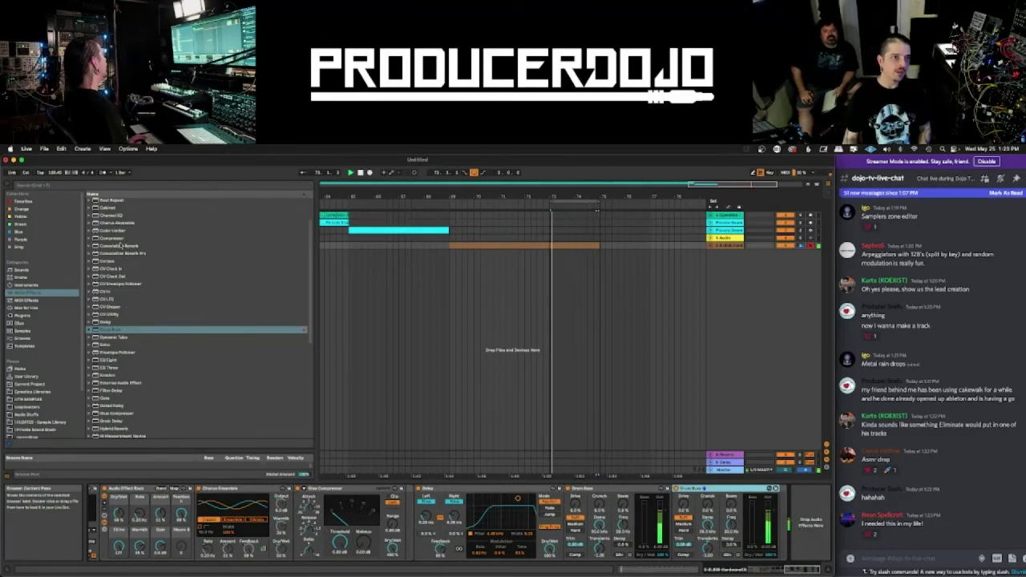
- Place a second Glue Compressor at the end of the chain, adjust its Range and lower its Threshold
drag(343, 488, 746, 514)
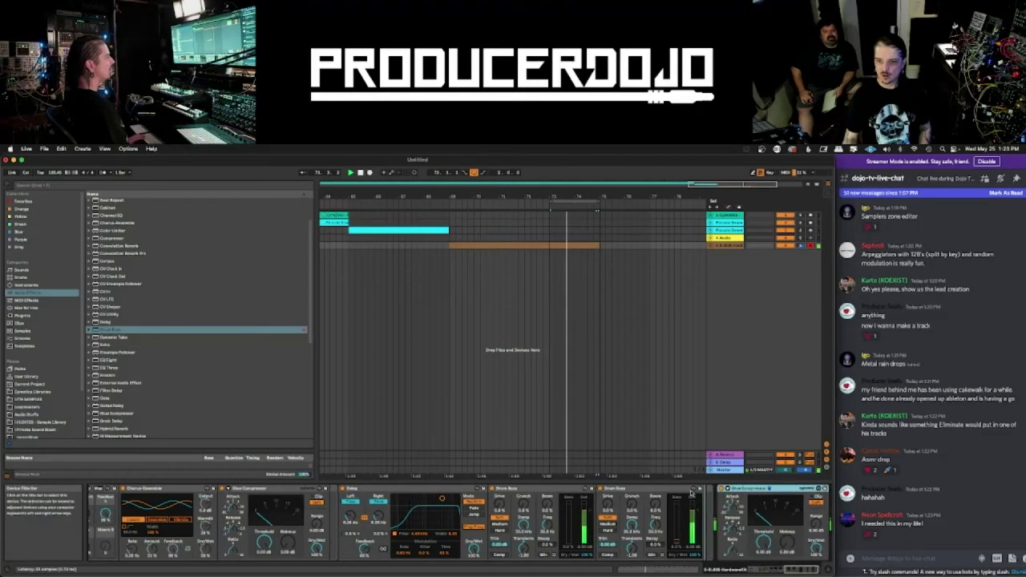
click(804, 522)
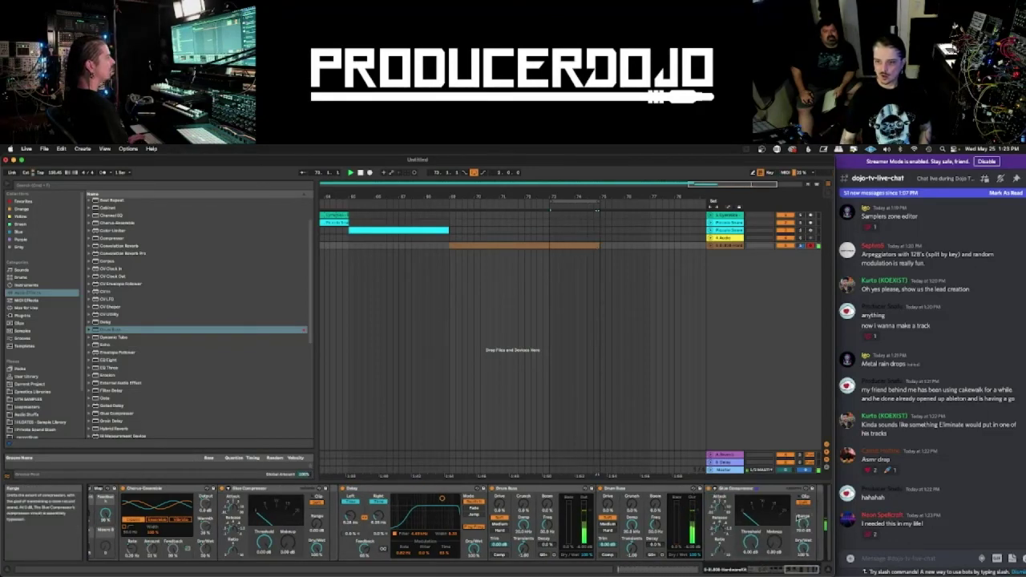
drag(750, 543, 750, 567)
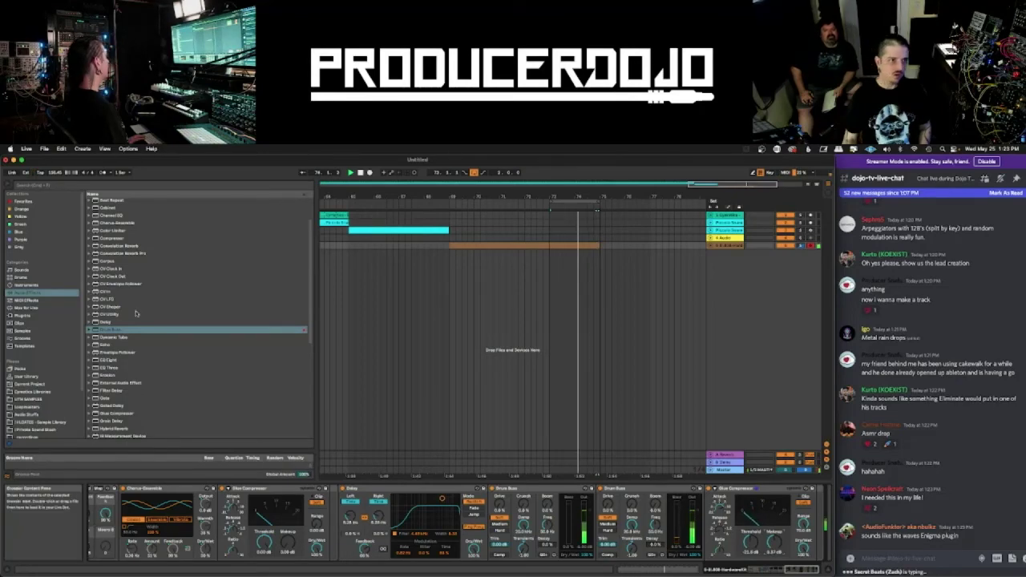
- Readjust the Audio Effect Rack's chorus macros while the pattern plays
scroll(372, 540, left, 3)
scroll(372, 540, left, 3)
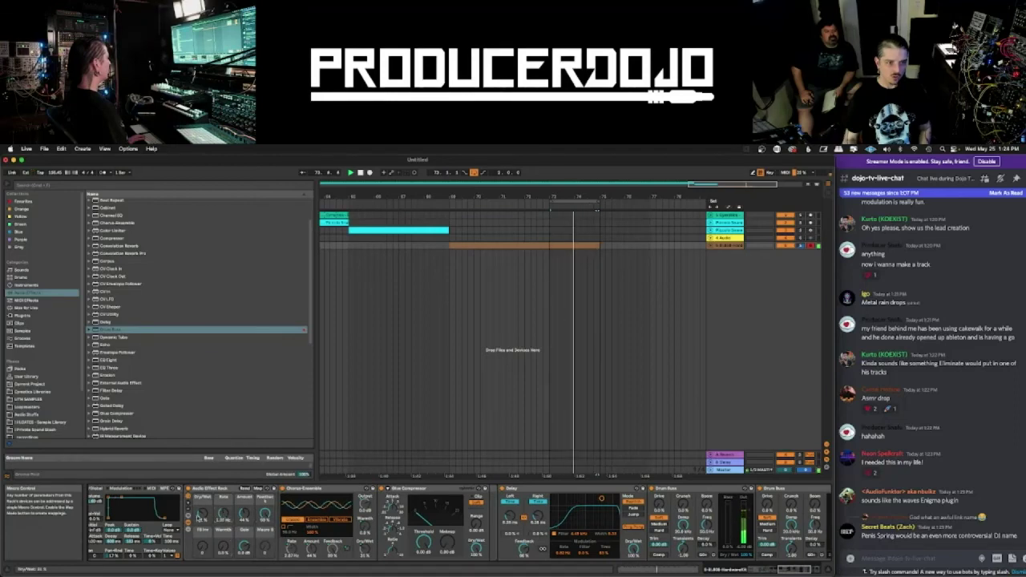
scroll(337, 526, right, 1)
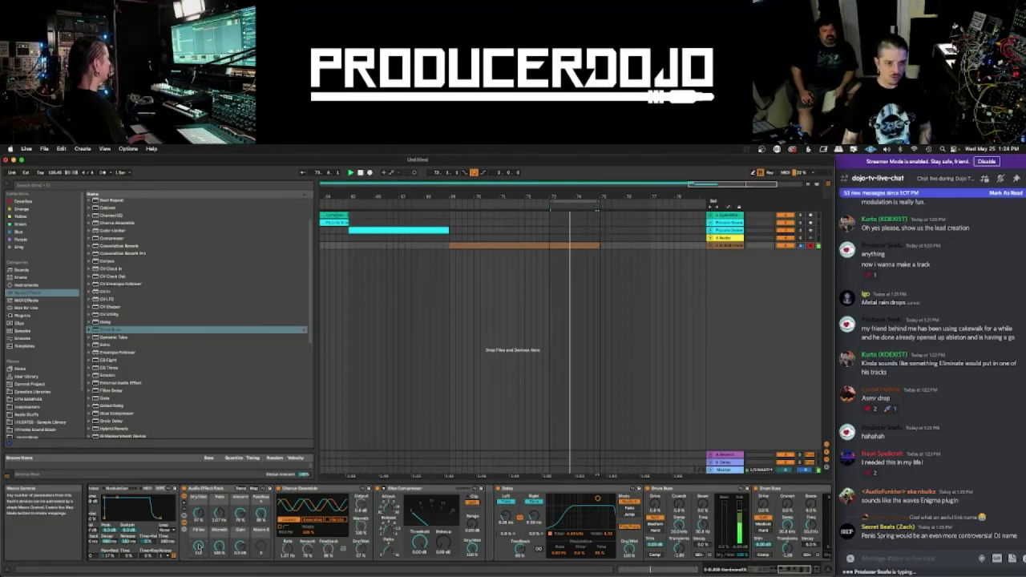
- Duplicate the second Drum Buss and adjust the output gain of the last one
scroll(598, 531, right, 5)
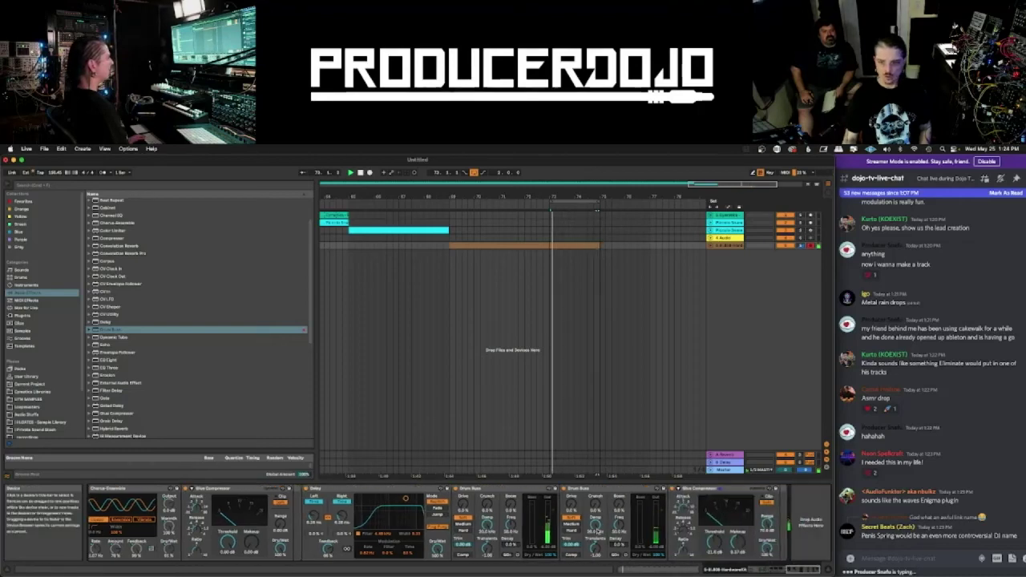
scroll(597, 531, right, 2)
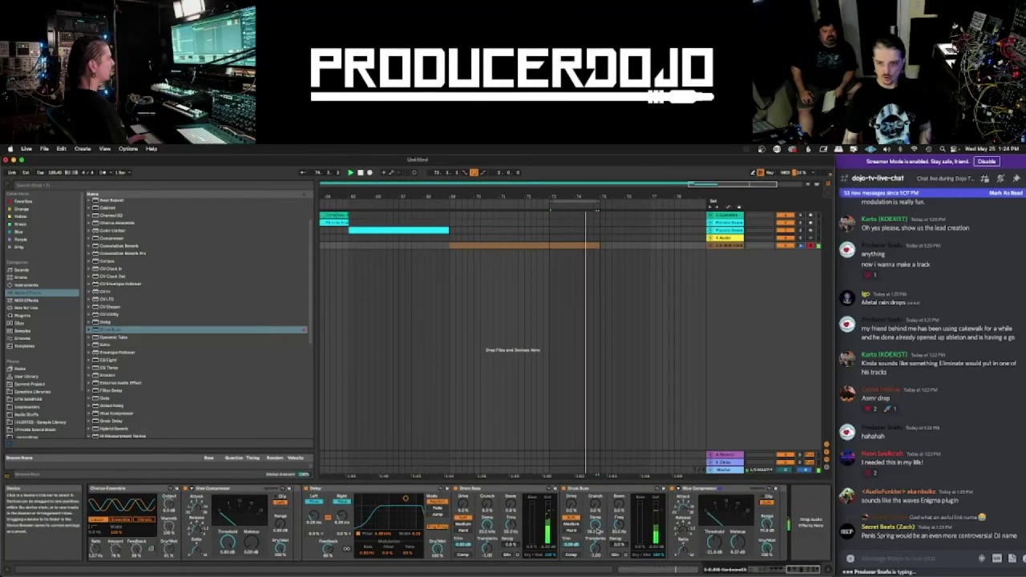
click(595, 490)
key(super+d)
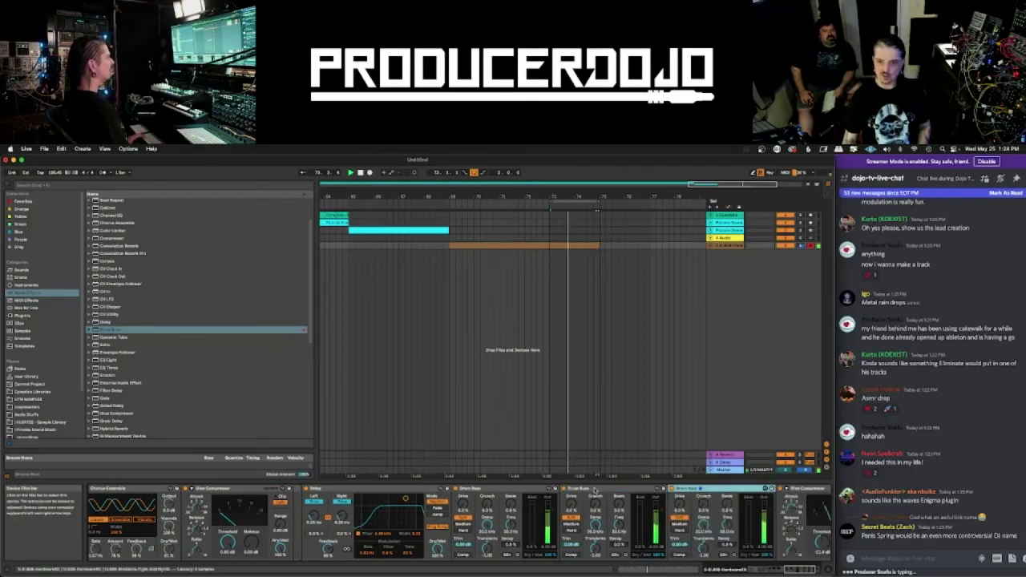
scroll(595, 513, right, 2)
scroll(621, 527, left, 3)
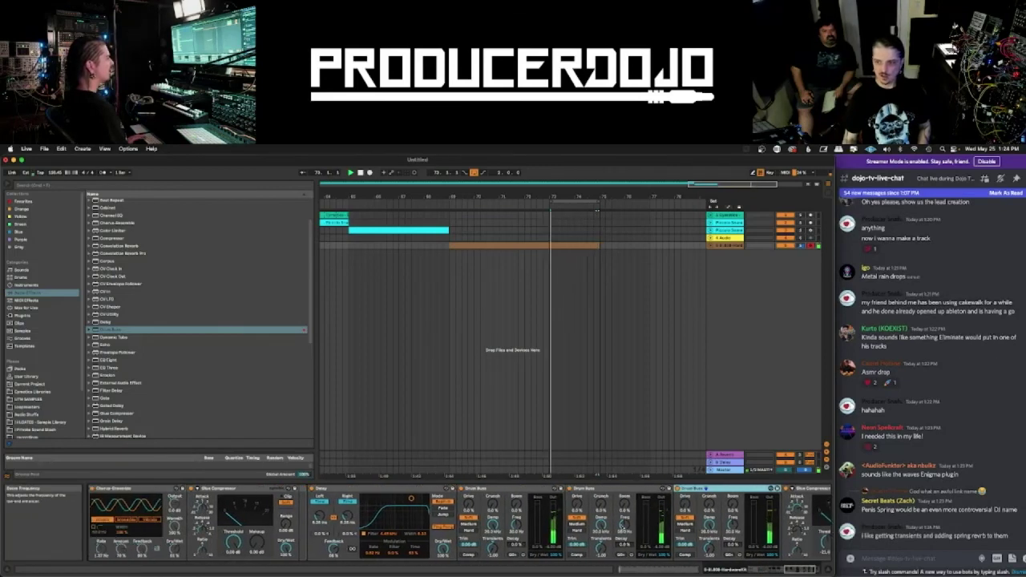
scroll(619, 537, right, 3)
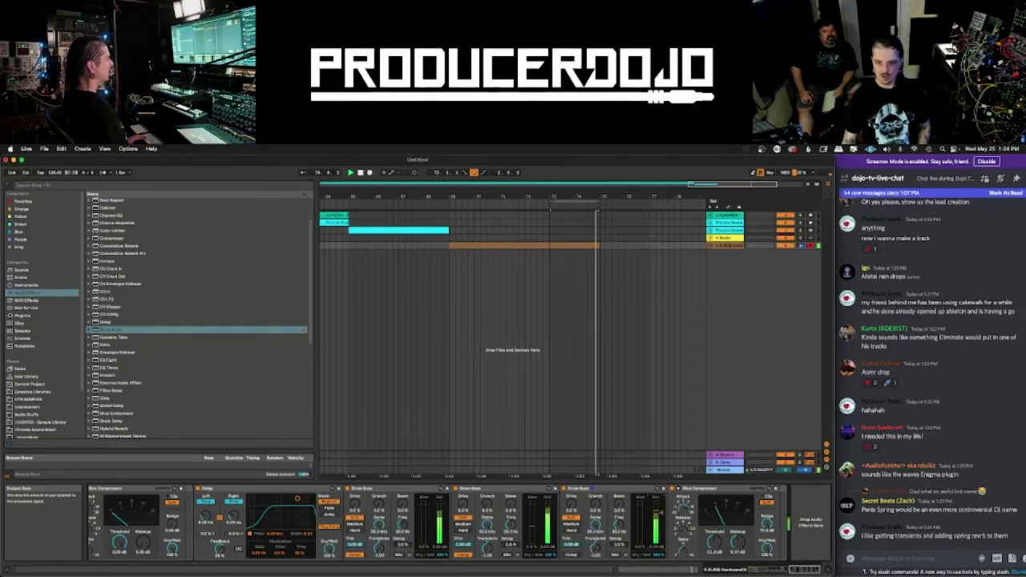
- Shorten the Delay's time to a few milliseconds and map the right delay time to a rack macro
scroll(297, 545, left, 3)
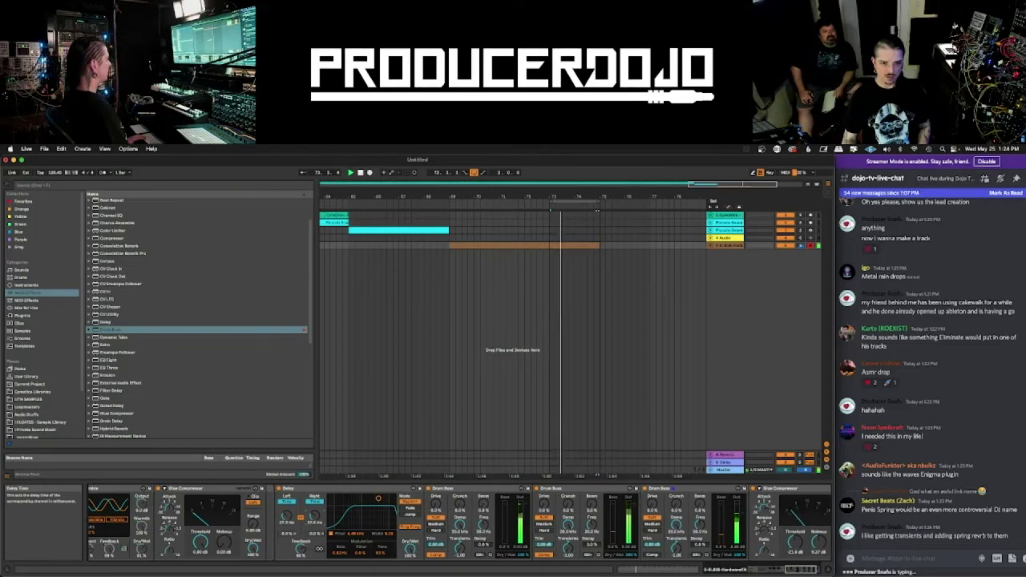
right_click(313, 516)
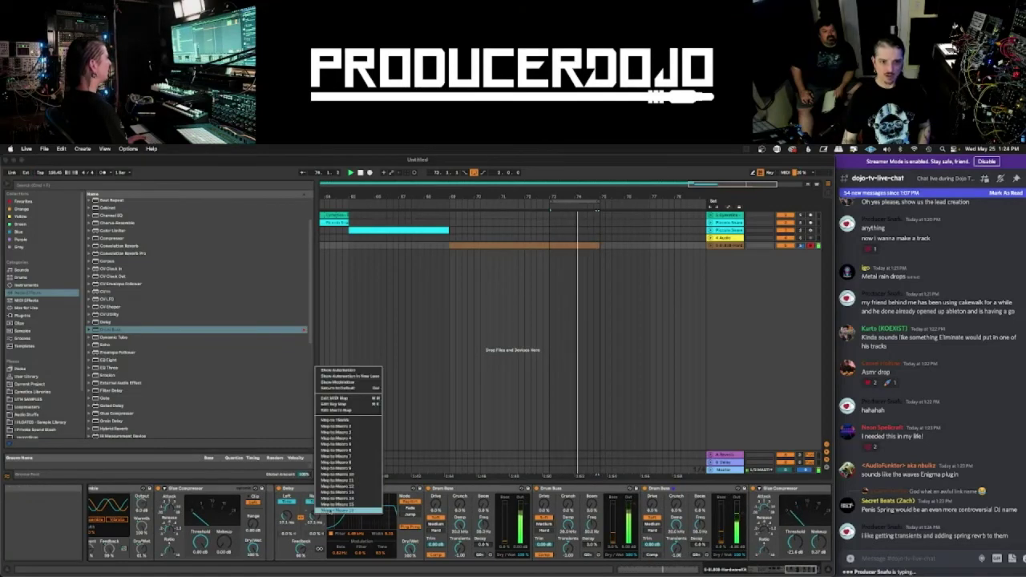
click(339, 429)
scroll(321, 526, left, 15)
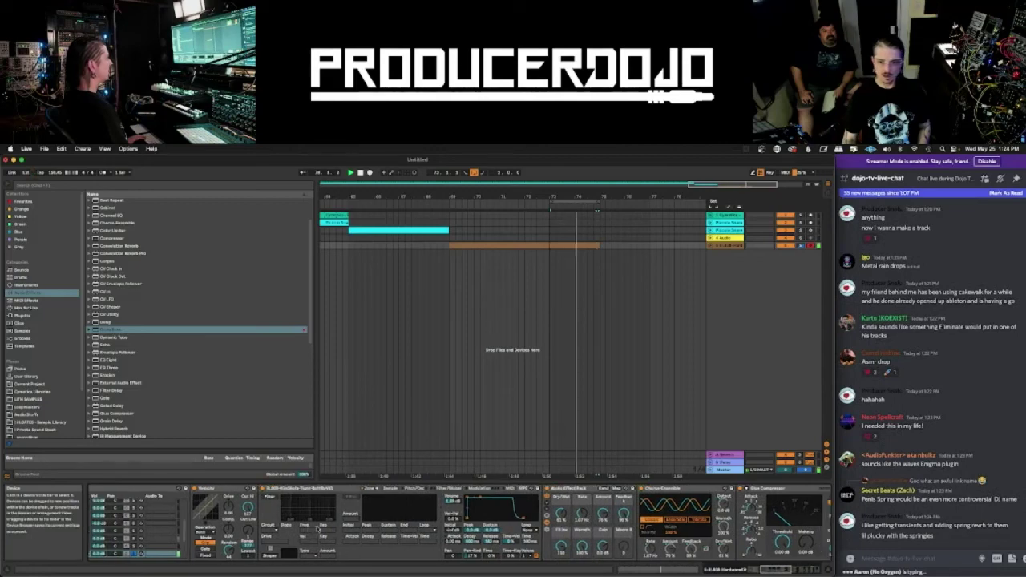
scroll(318, 529, right, 10)
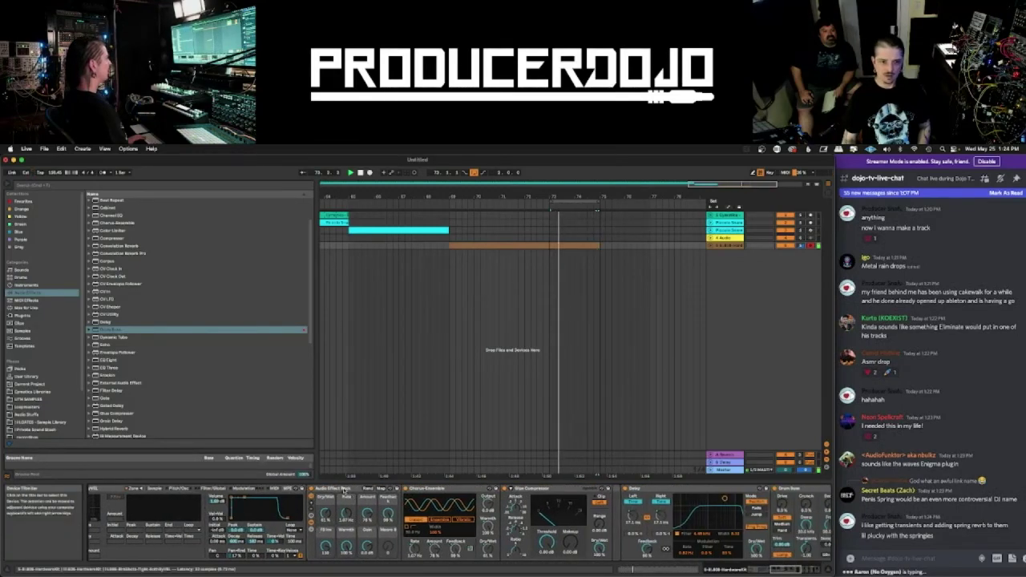
scroll(655, 532, right, 5)
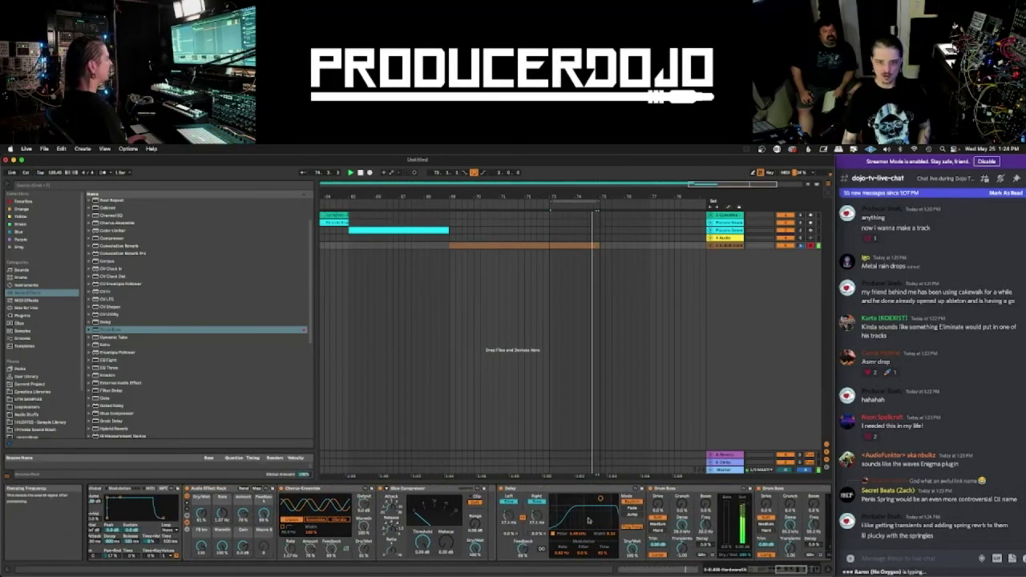
- Move the Delay into the Audio Effect Rack after the Glue Compressor
click(486, 493)
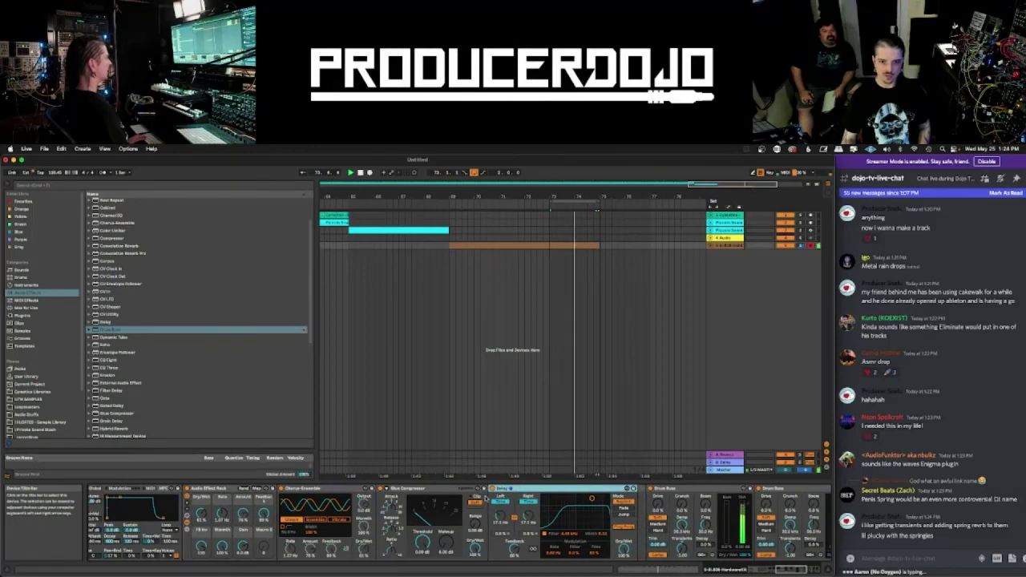
- Map the Delay's left time to Macro 8 and move the Drum Busses and final Glue Compressor into the Audio Effect Rack
right_click(502, 520)
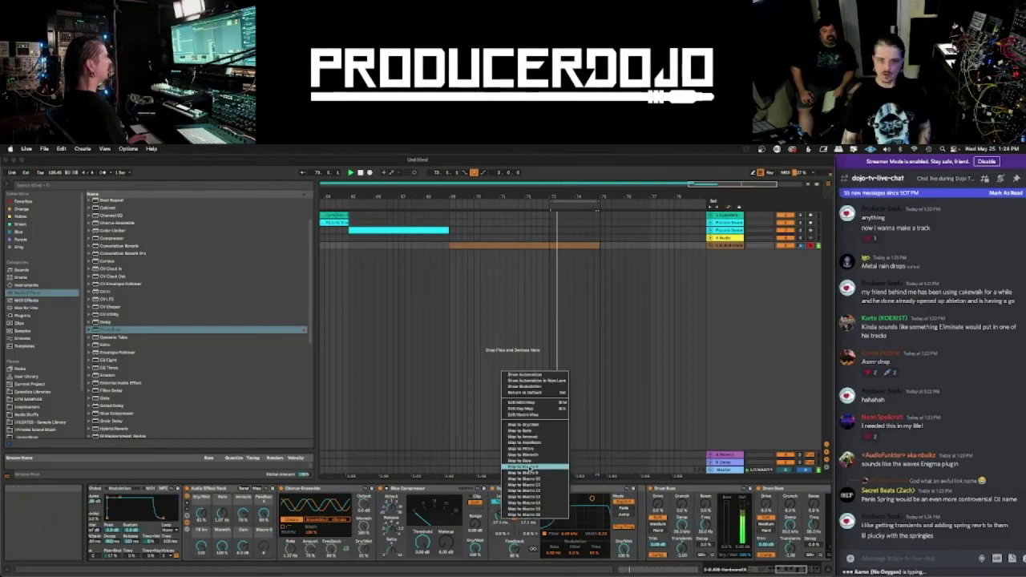
click(523, 466)
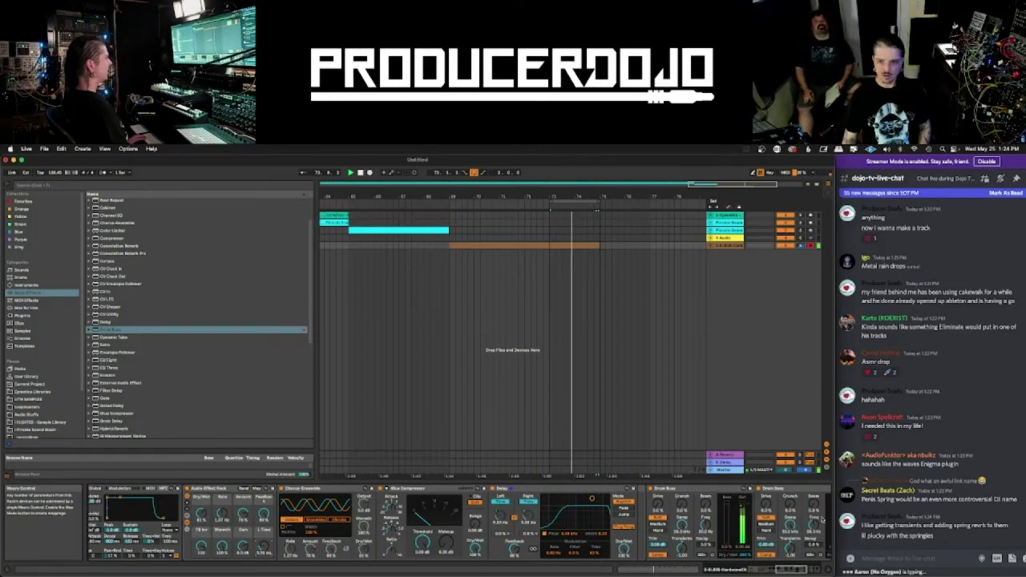
scroll(820, 518, right, 10)
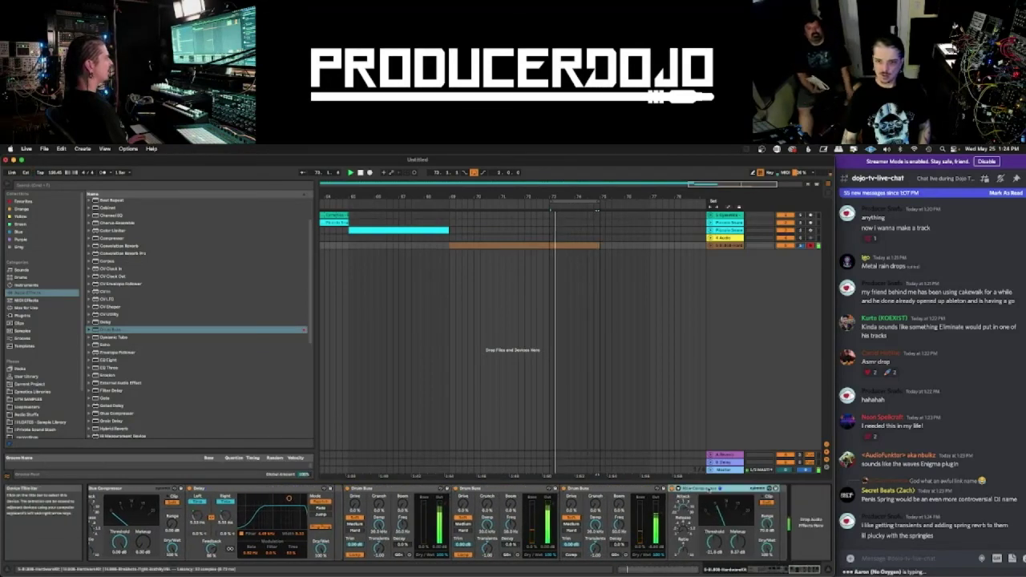
shift+click(364, 489)
drag(365, 488, 332, 507)
- Turn on the shaper in the distorted kick pad's Sampler and raise its amount while checking the beat in playback
scroll(388, 520, left, 10)
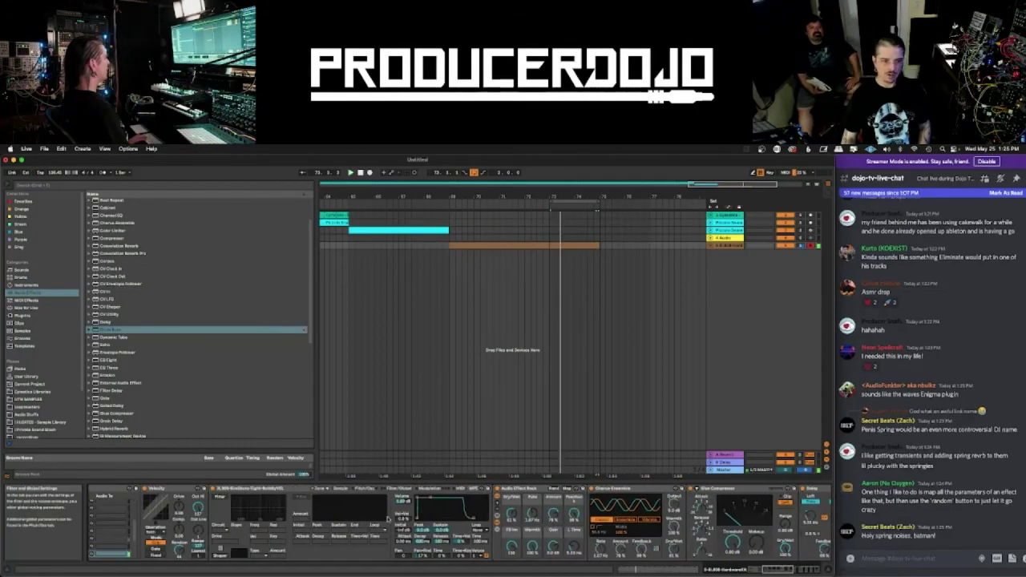
scroll(248, 522, left, 4)
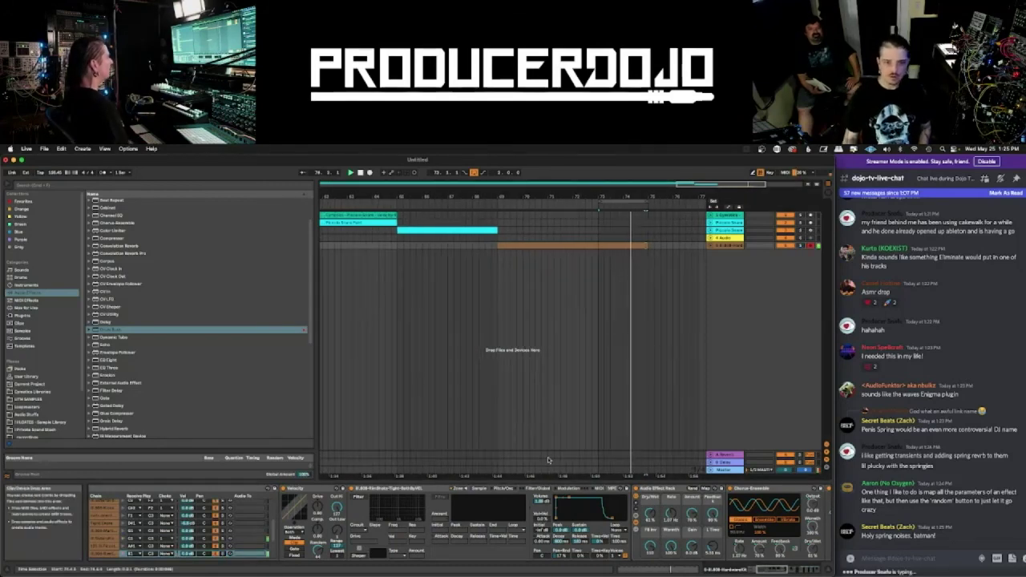
scroll(212, 549, left, 4)
click(212, 548)
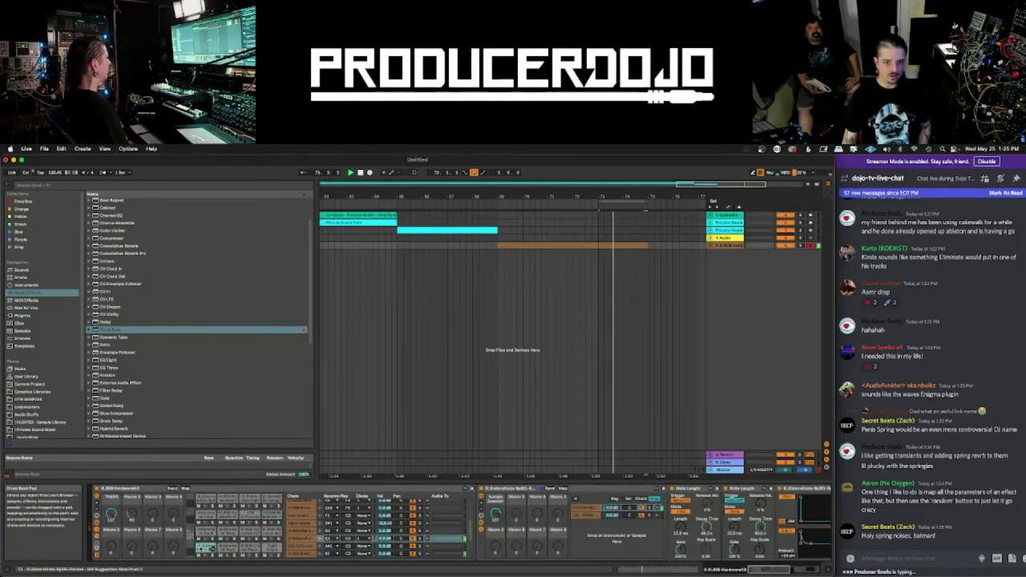
scroll(595, 515, right, 4)
scroll(596, 514, right, 5)
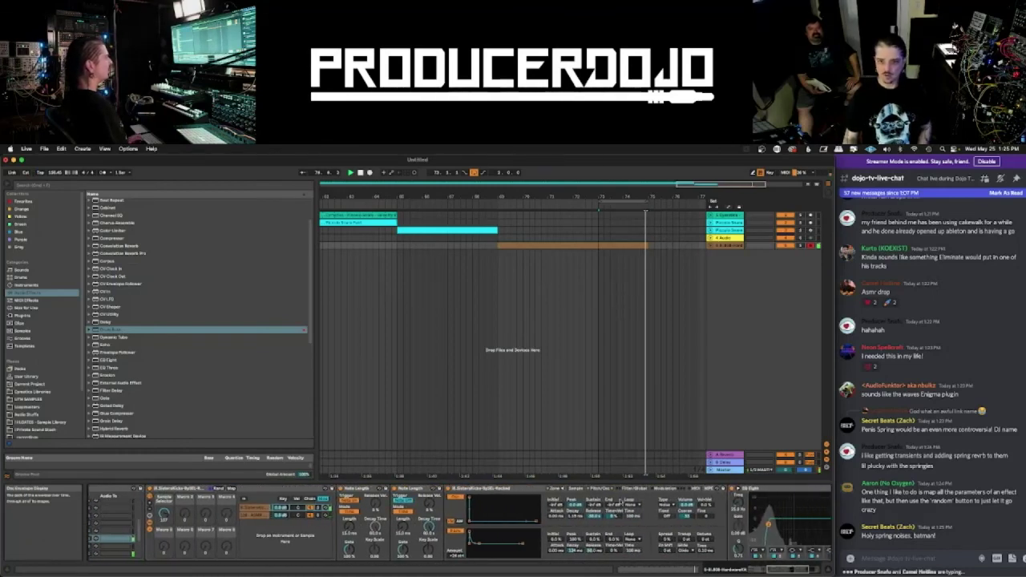
click(457, 555)
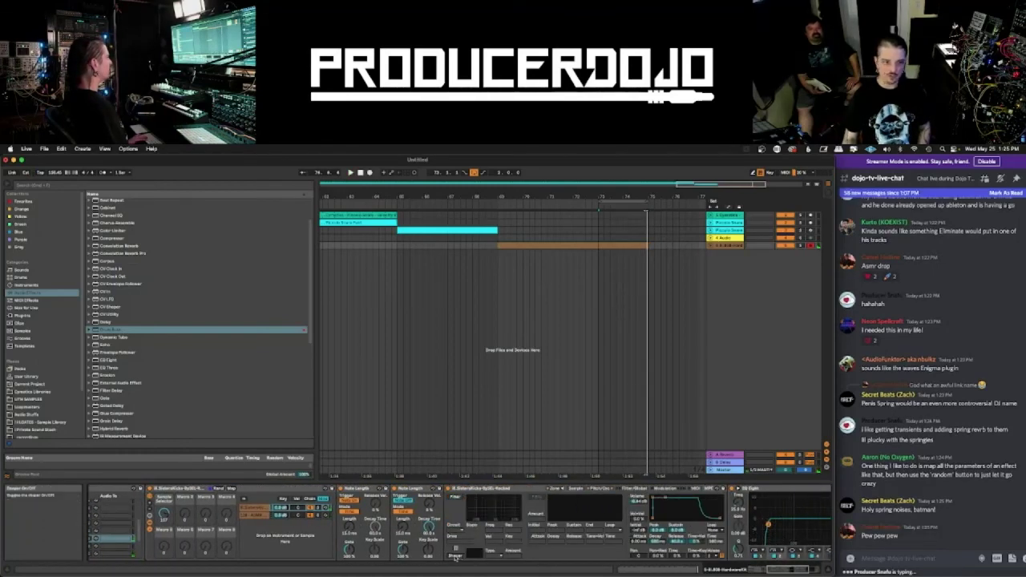
key(space)
key(space)
drag(513, 555, 514, 534)
key(space)
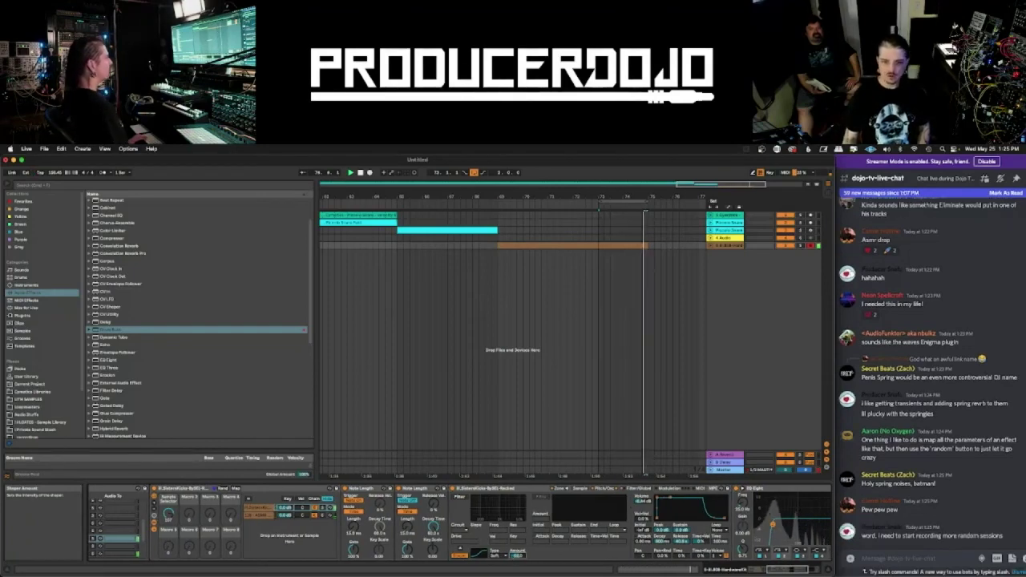
- Examine the kick's EQ Eight and the rimshot chain's effects through to the final Glue Compressor
scroll(417, 549, right, 3)
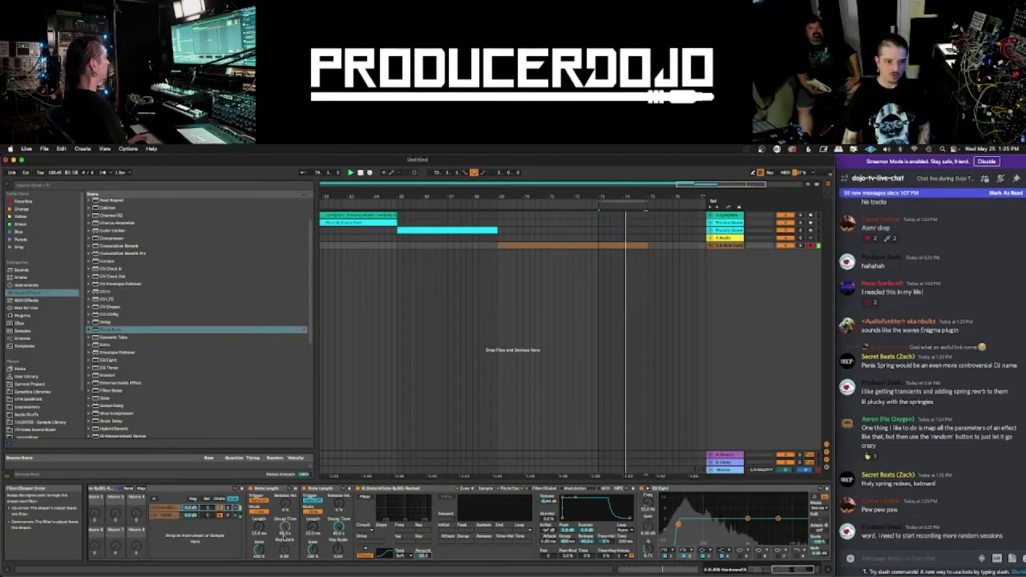
scroll(320, 552, left, 4)
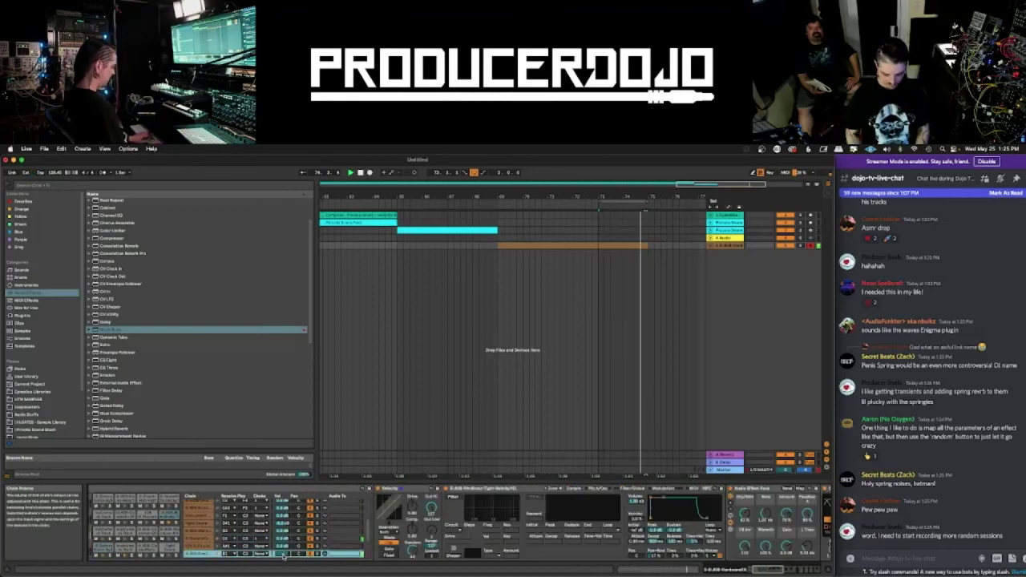
scroll(283, 556, left, 1)
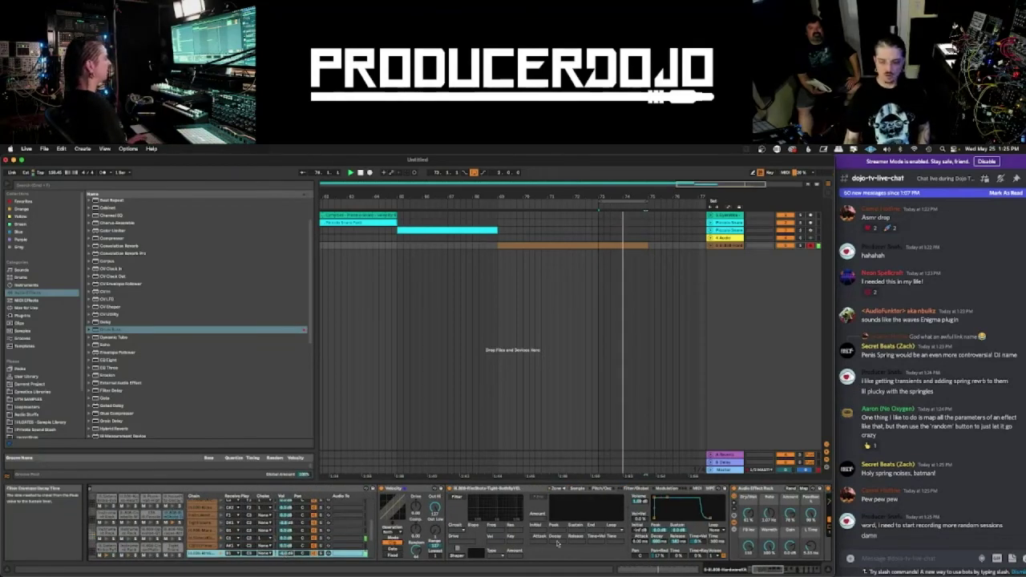
scroll(284, 555, right, 15)
scroll(581, 519, right, 10)
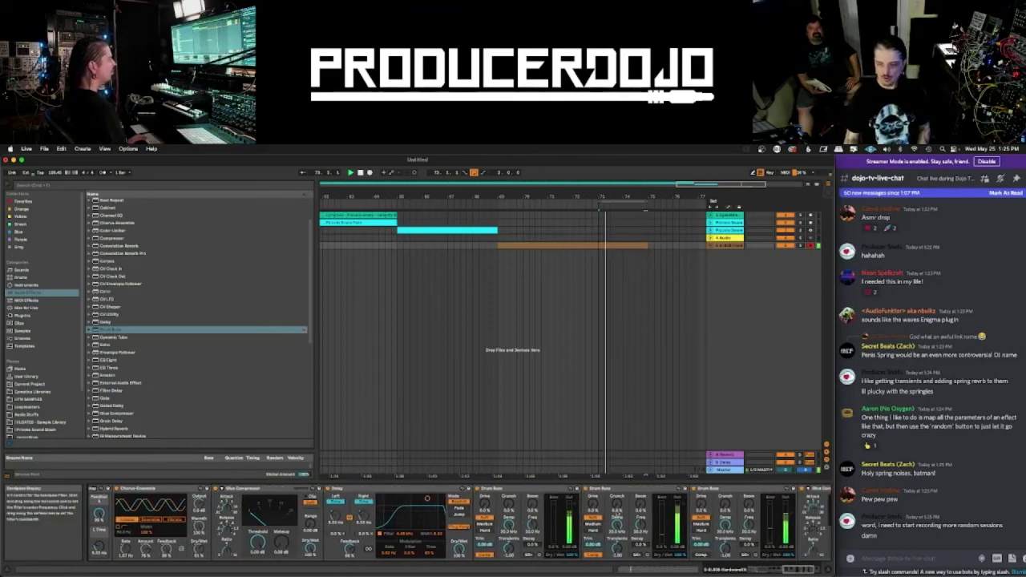
scroll(593, 520, right, 6)
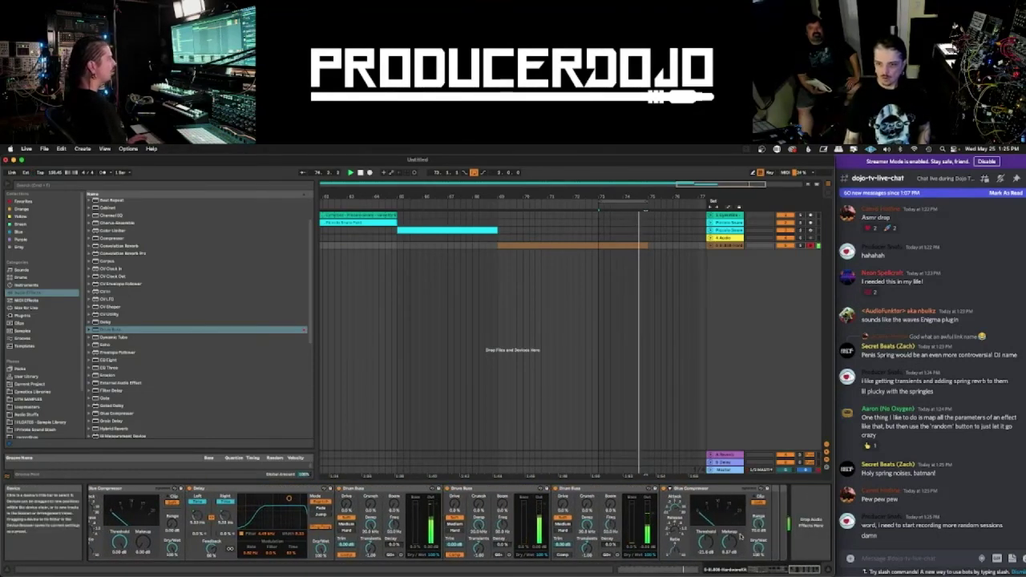
scroll(370, 530, left, 8)
scroll(543, 303, left, 3)
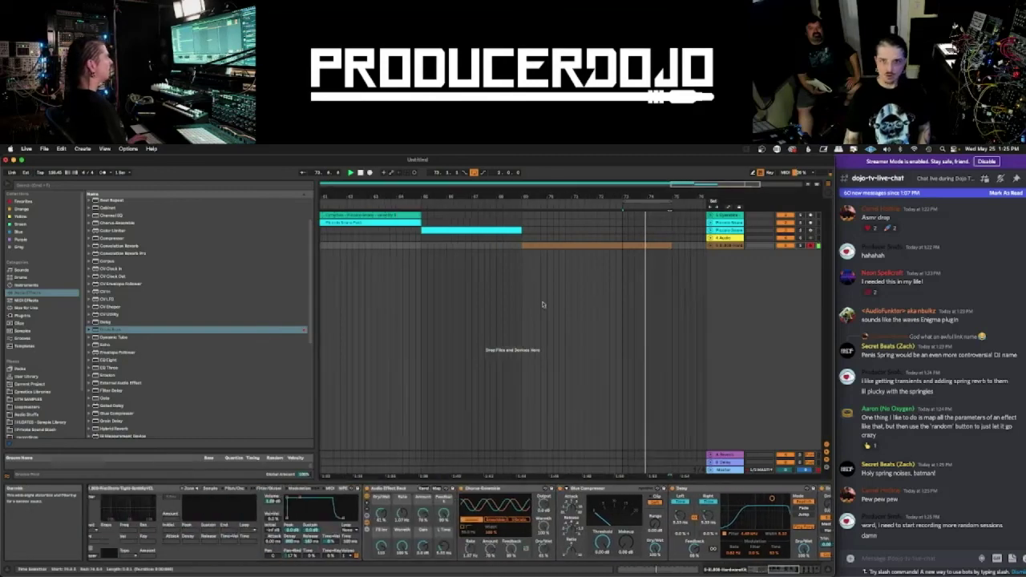
- Open the 808 drum rack clip and add two in-between sixteenth rimshot notes in the second bar, adjusting their velocities
double_click(688, 246)
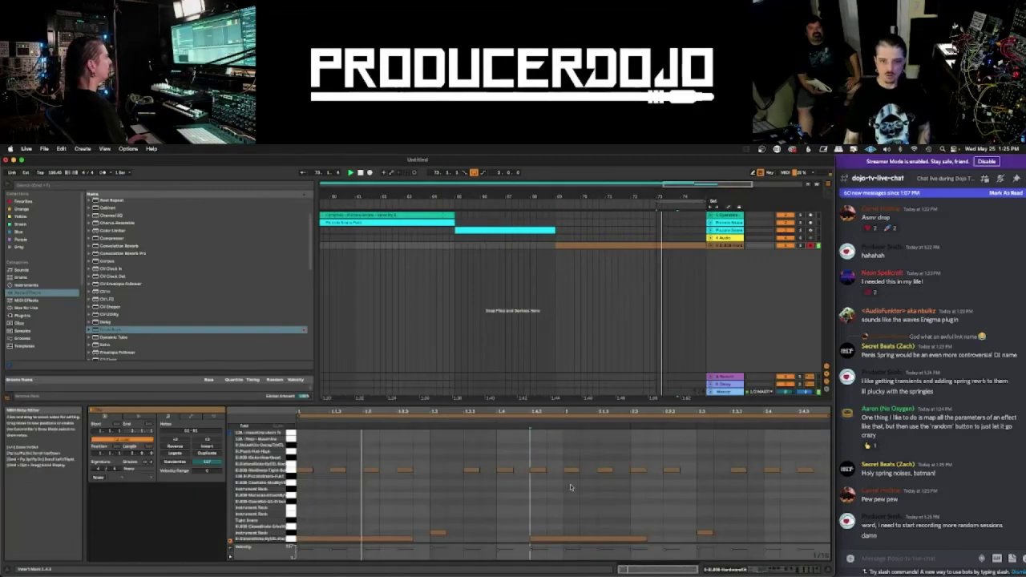
click(535, 470)
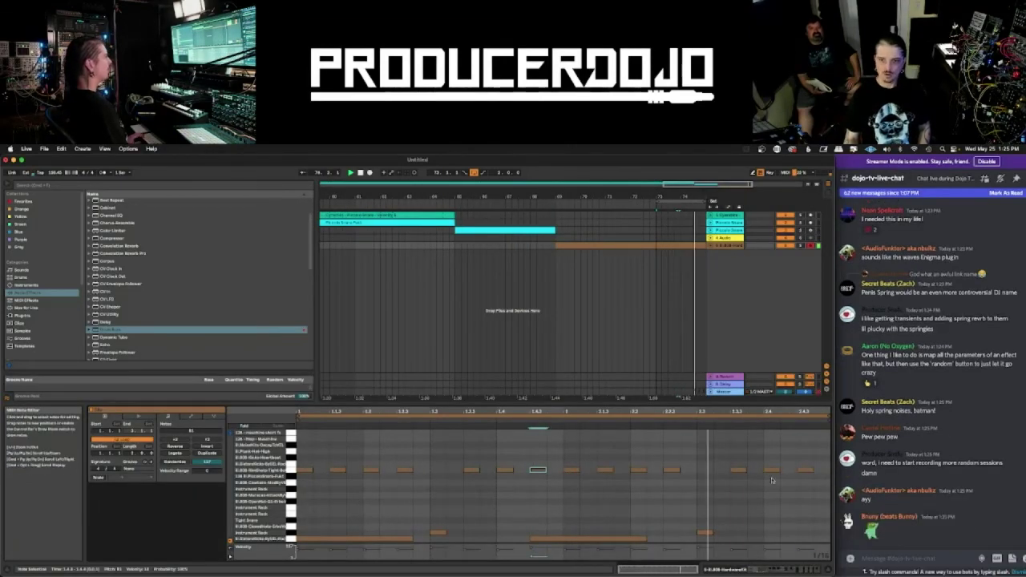
click(446, 478)
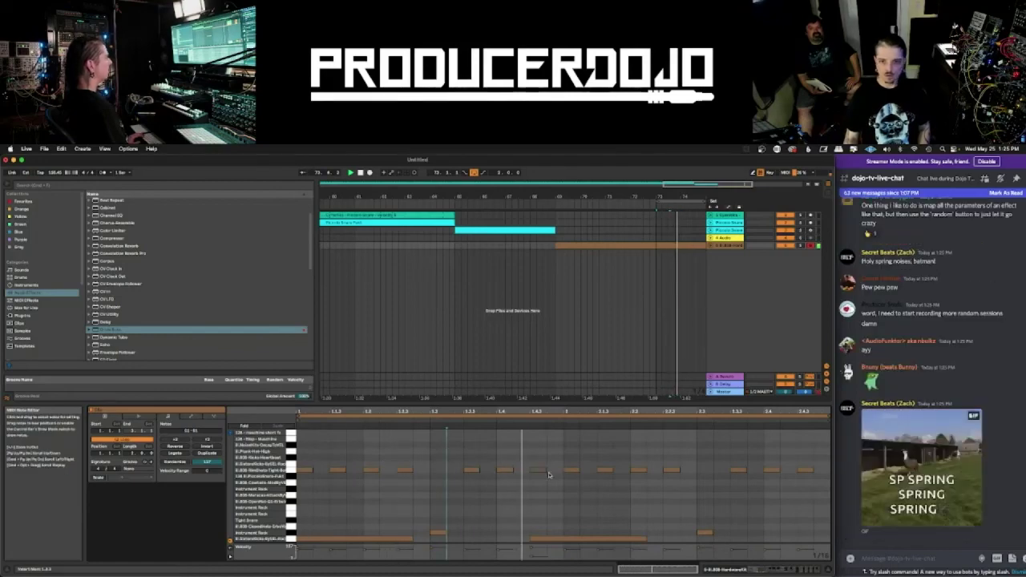
click(592, 470)
double_click(626, 472)
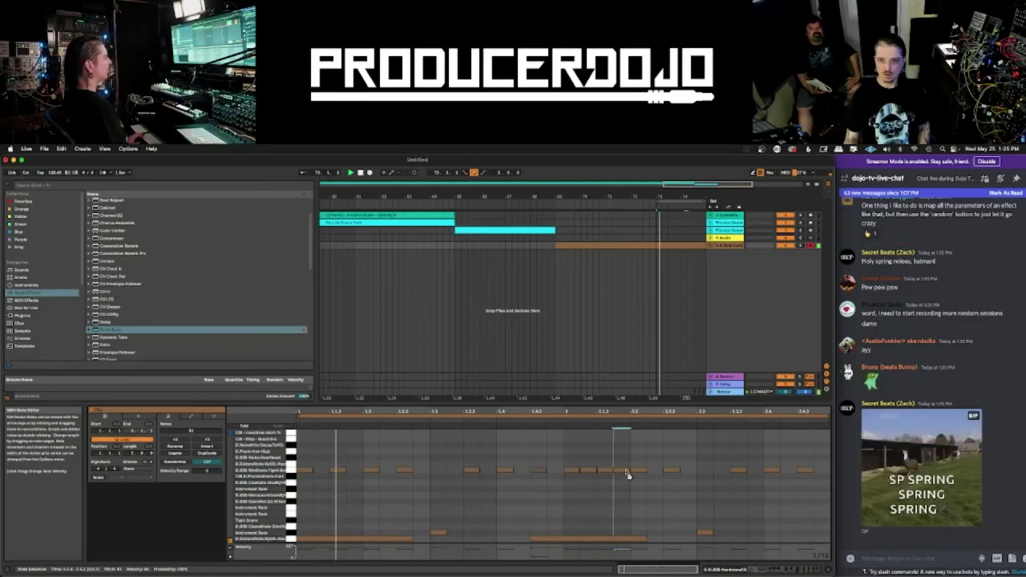
drag(621, 471, 618, 481)
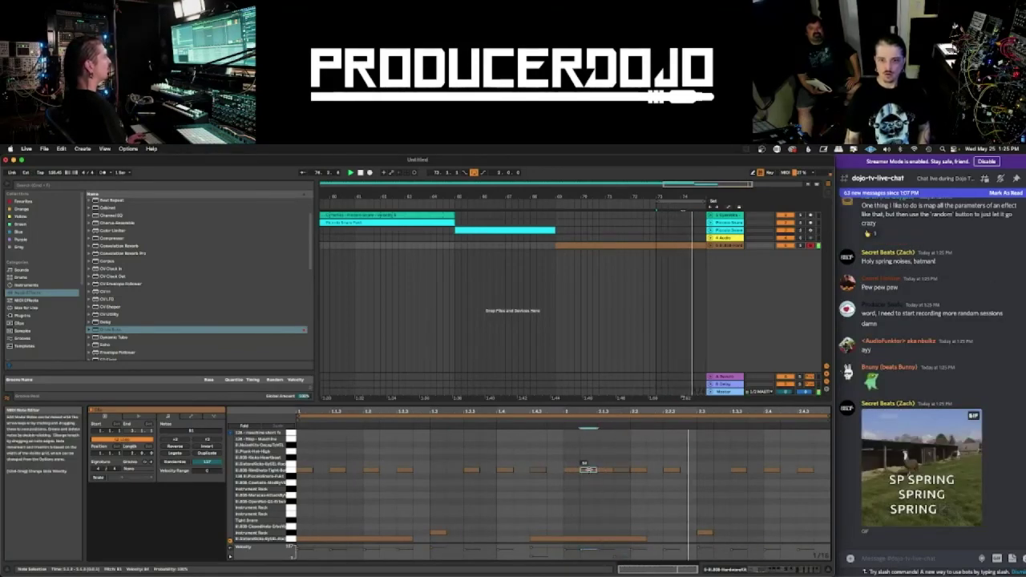
- Select all the rimshot notes in the clip and shorten them to about half their length
click(411, 475)
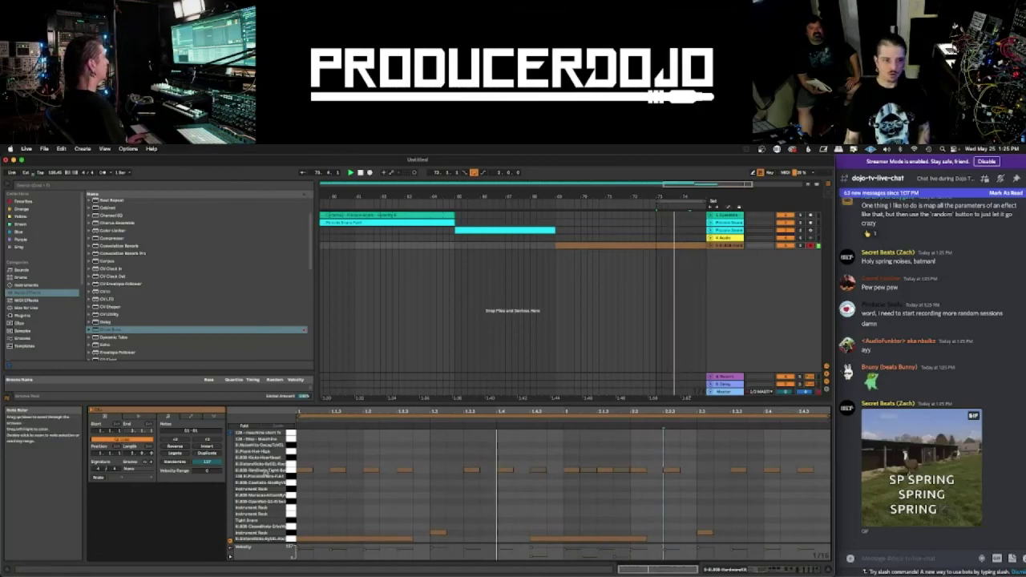
key(super+a)
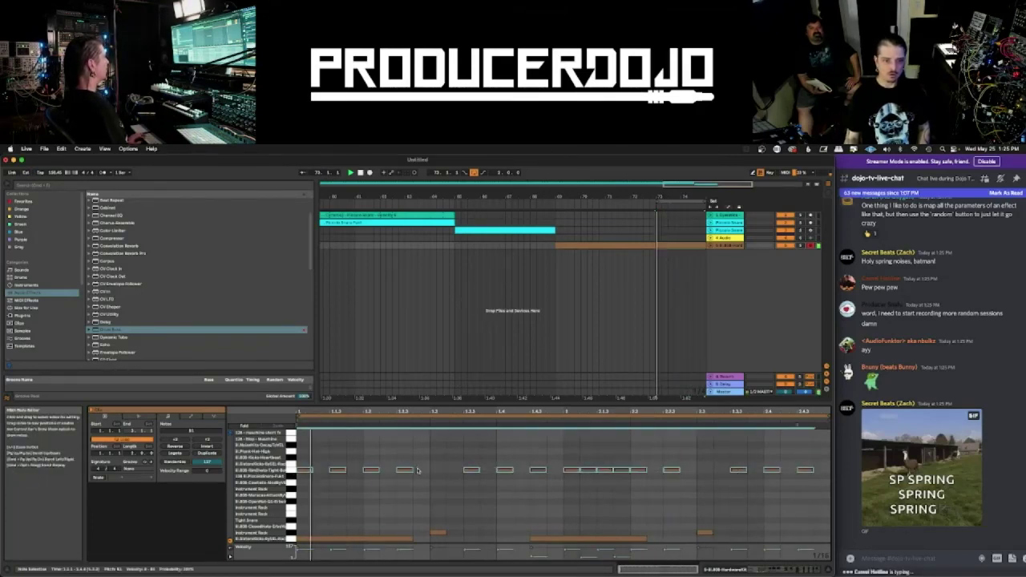
drag(412, 471, 404, 474)
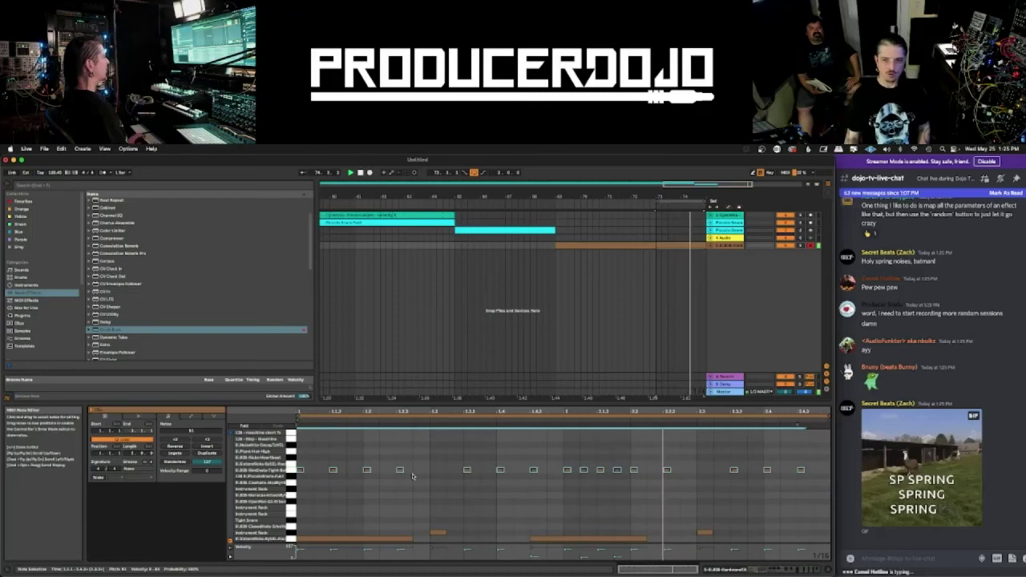
click(630, 462)
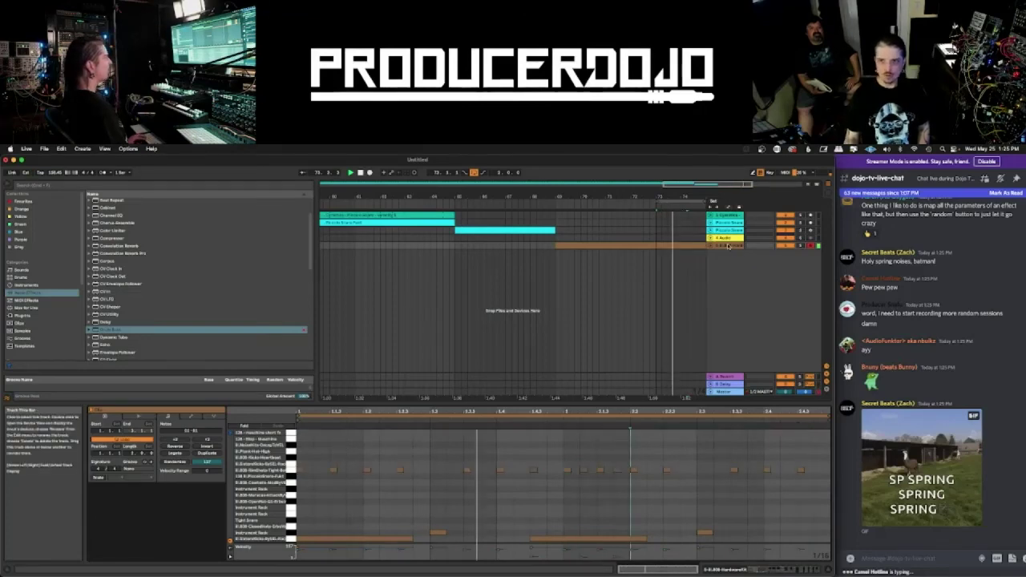
- Show the rimshot Sampler's Pitch/Osc settings and review the distorted kick's chain through its EQ Eight and Limiter
click(782, 569)
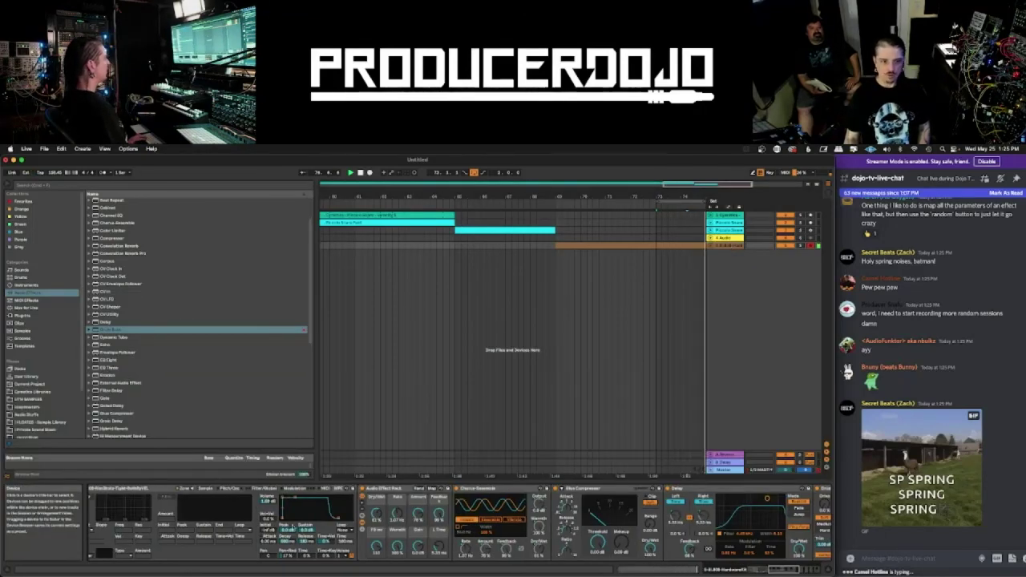
click(230, 488)
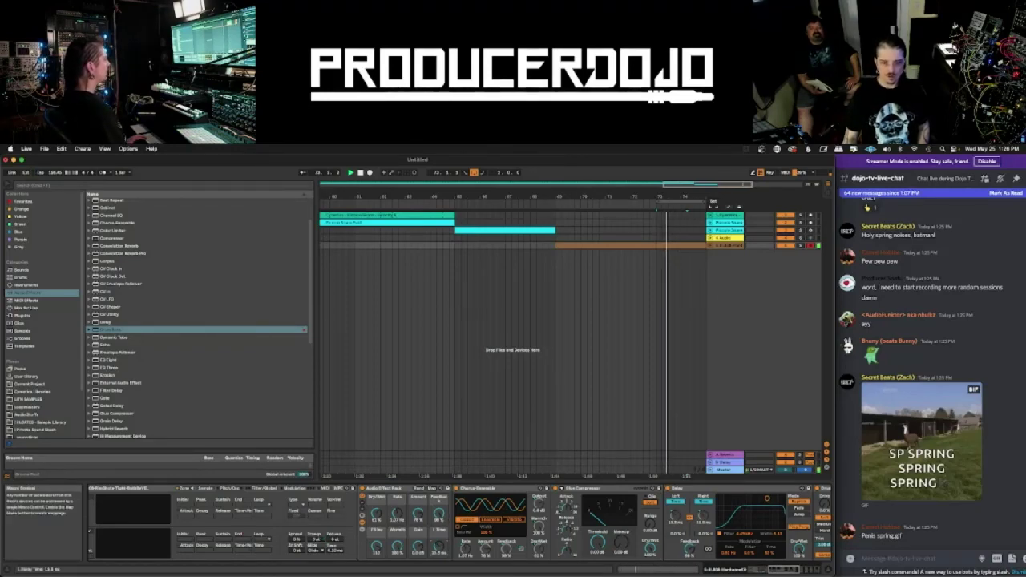
scroll(352, 533, left, 10)
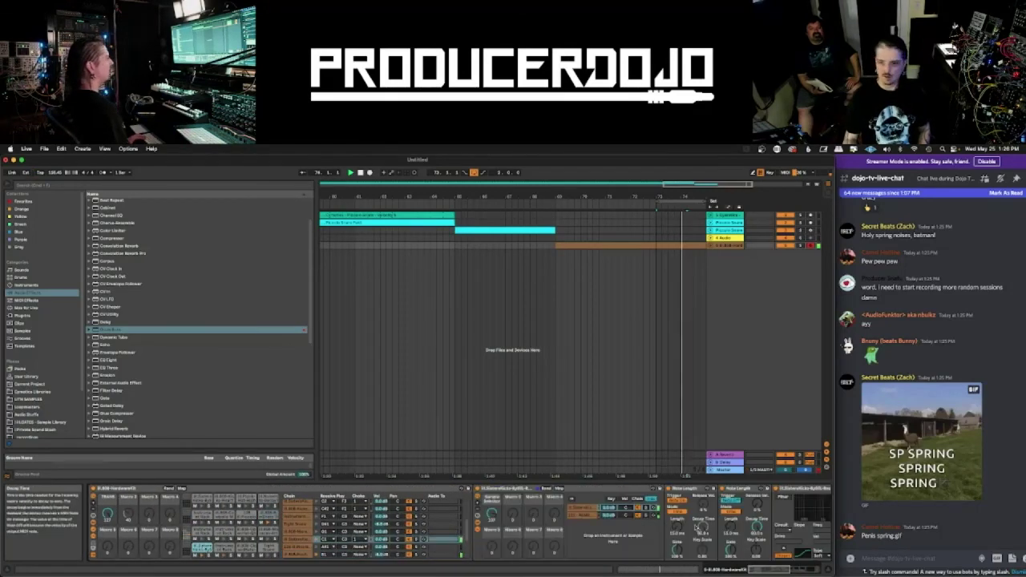
scroll(696, 526, right, 10)
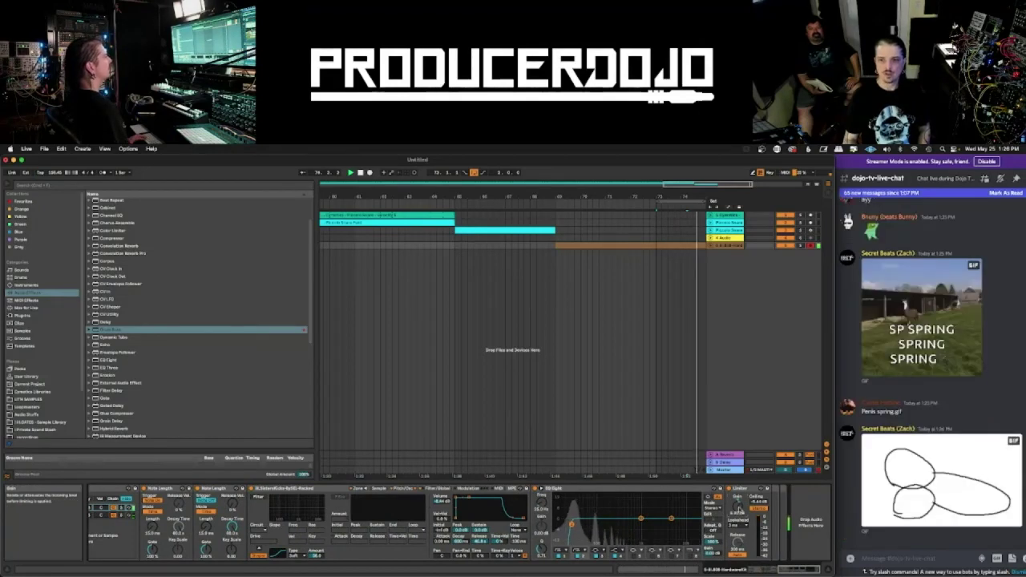
scroll(265, 553, left, 10)
scroll(264, 553, left, 3)
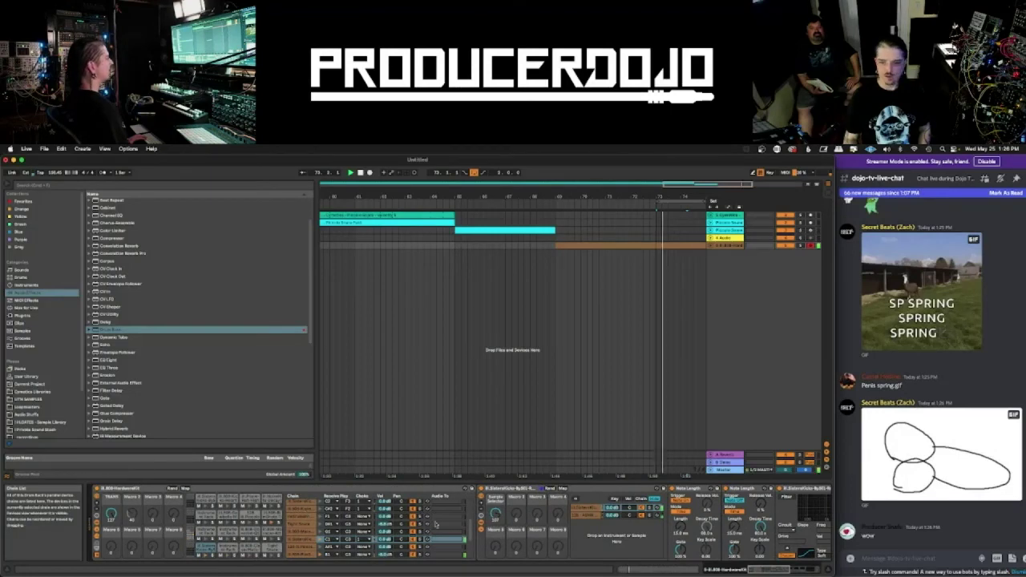
scroll(305, 517, right, 15)
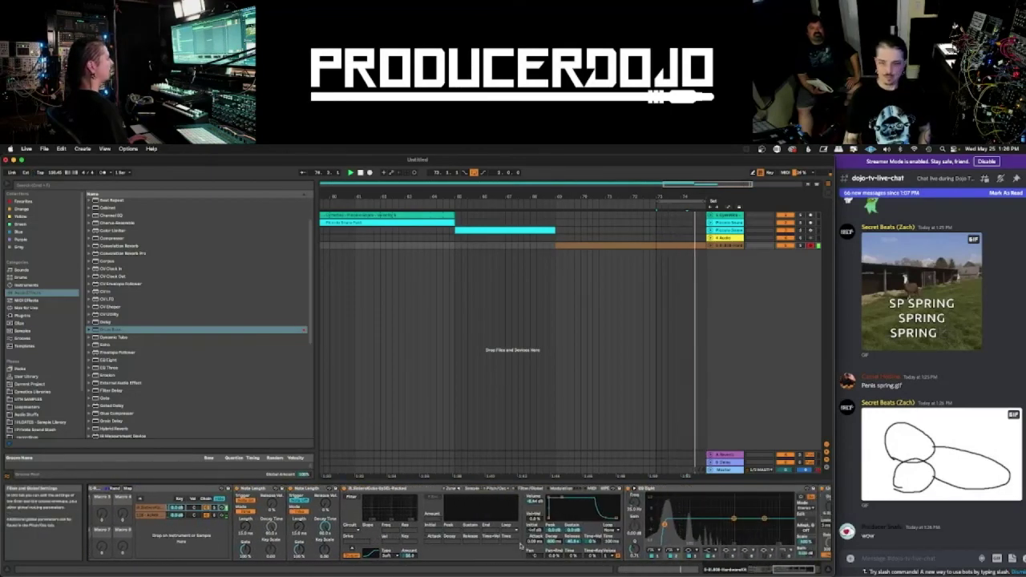
scroll(203, 543, right, 5)
scroll(483, 542, left, 15)
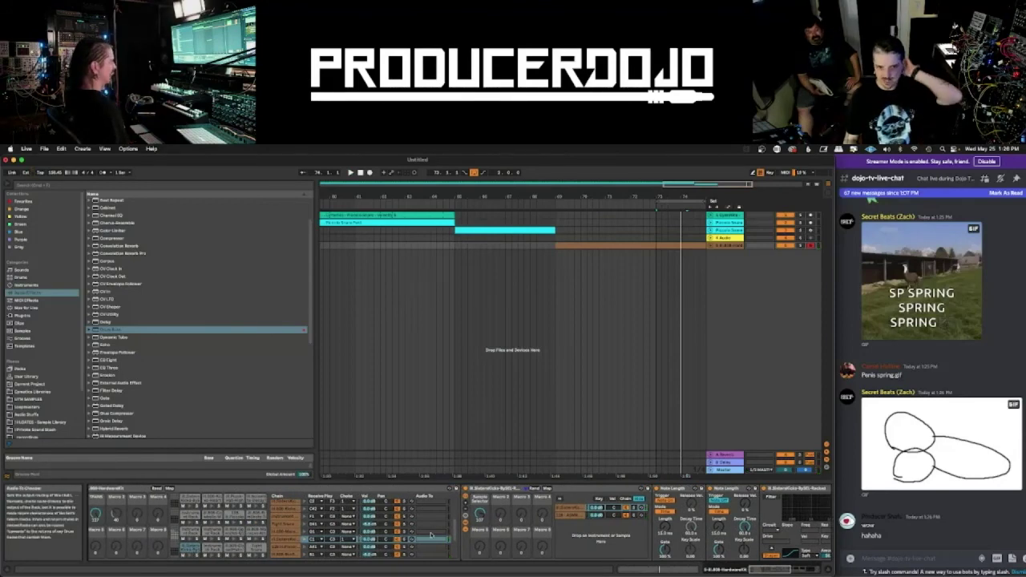
- Check individual drum rack pads, audition the rimshot pad and review its effect chain up to the Drum Busses
click(255, 531)
click(211, 531)
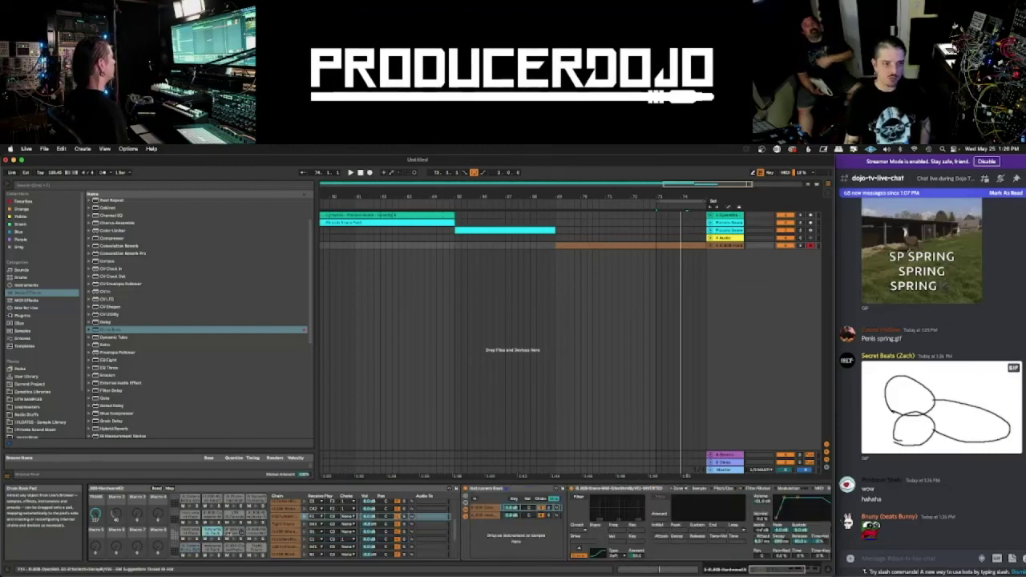
click(255, 521)
click(255, 523)
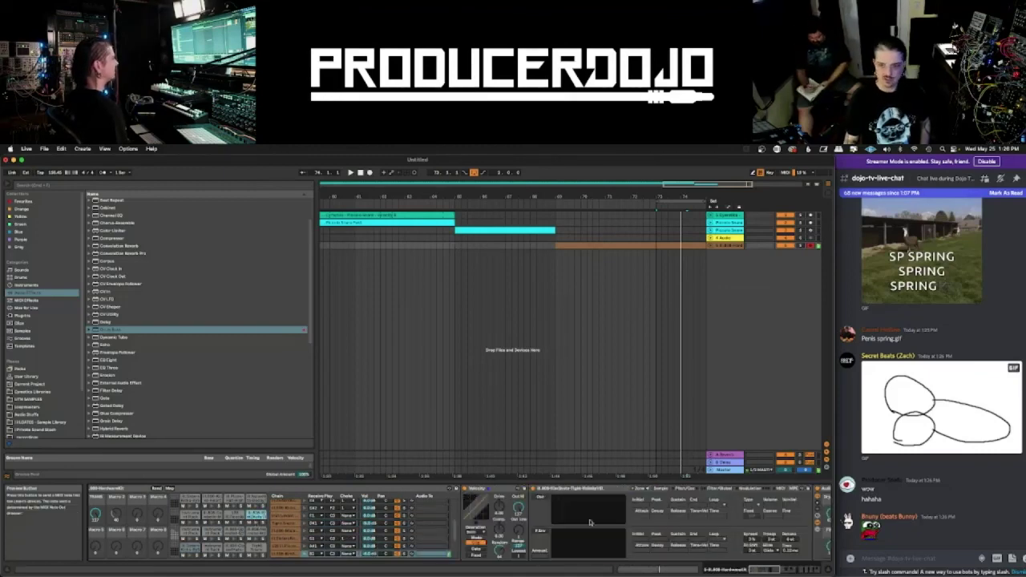
scroll(590, 522, right, 10)
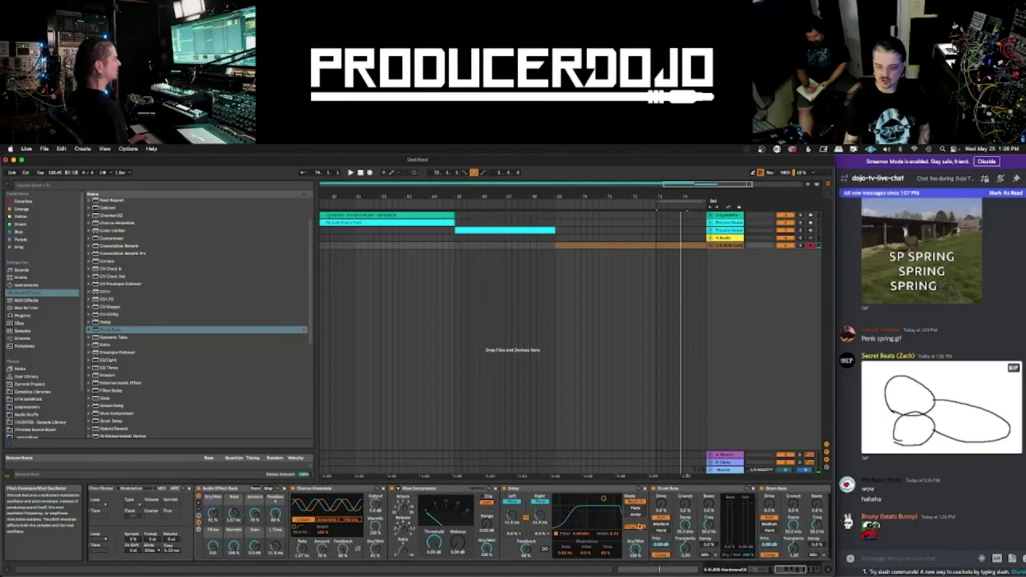
scroll(449, 526, right, 5)
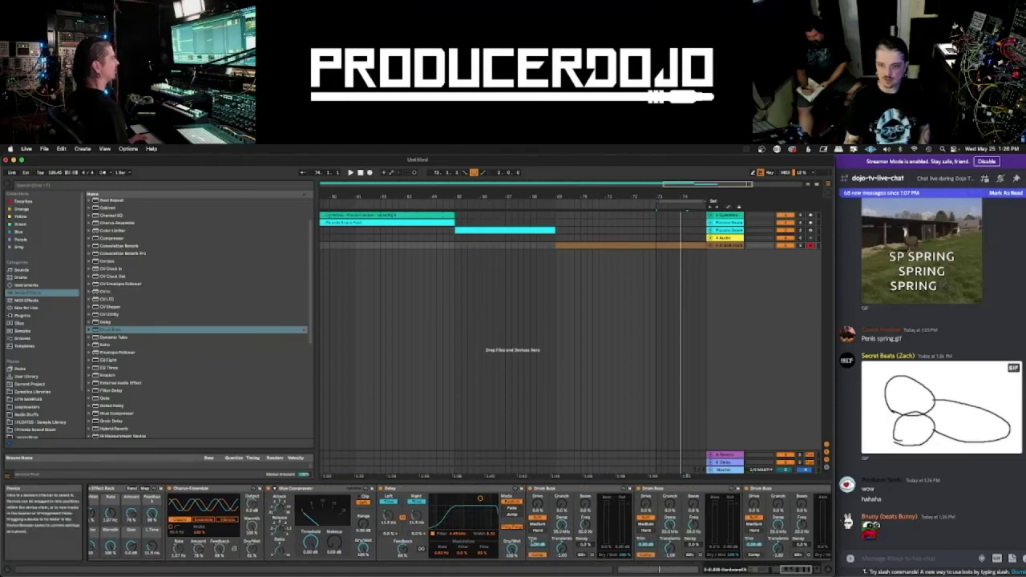
- Insert an Overdrive between the last Drum Buss and the Glue Compressor in the rimshot chain and play the beat
scroll(537, 539, right, 8)
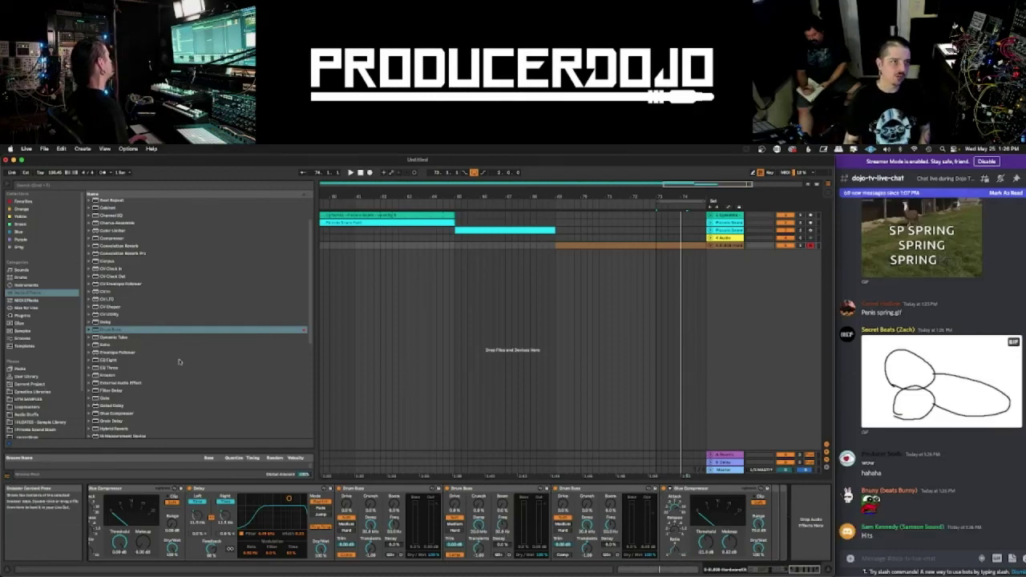
scroll(180, 362, down, 3)
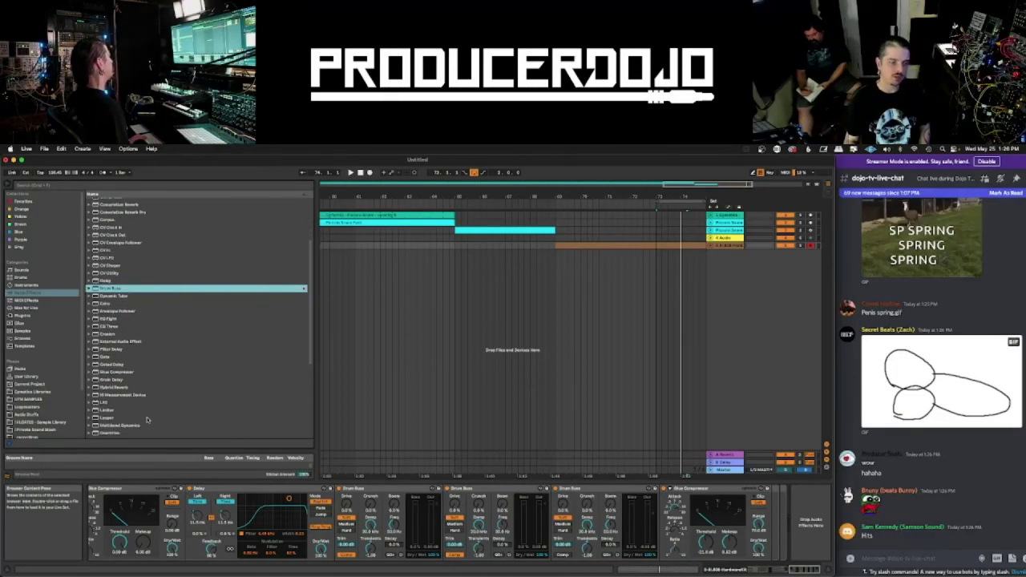
drag(118, 430, 691, 515)
key(space)
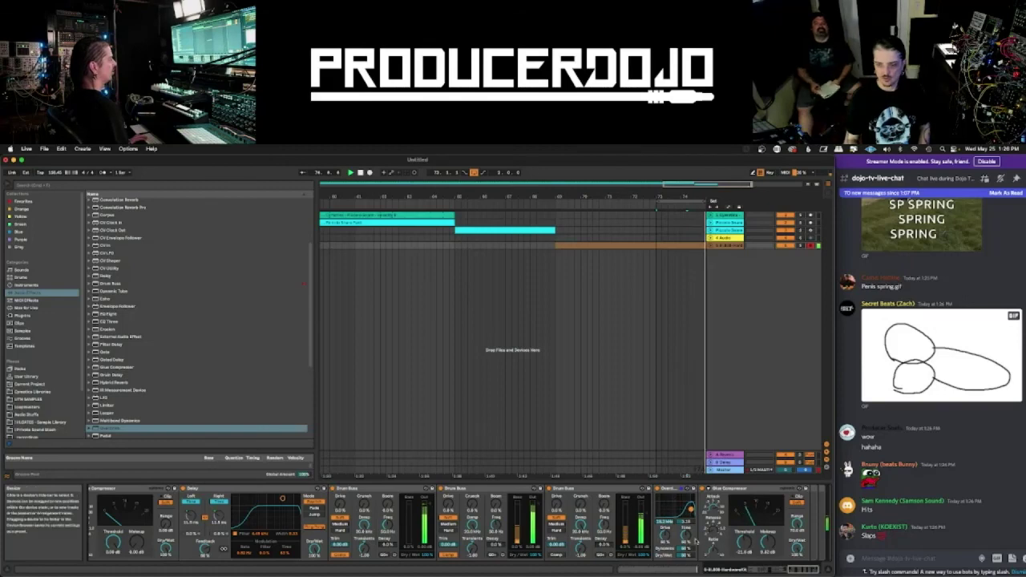
- Reopen the 808 clip and add one long note per bar, starting on the snare, below the rimshot row, removing the rimshots above them
scroll(696, 542, left, 10)
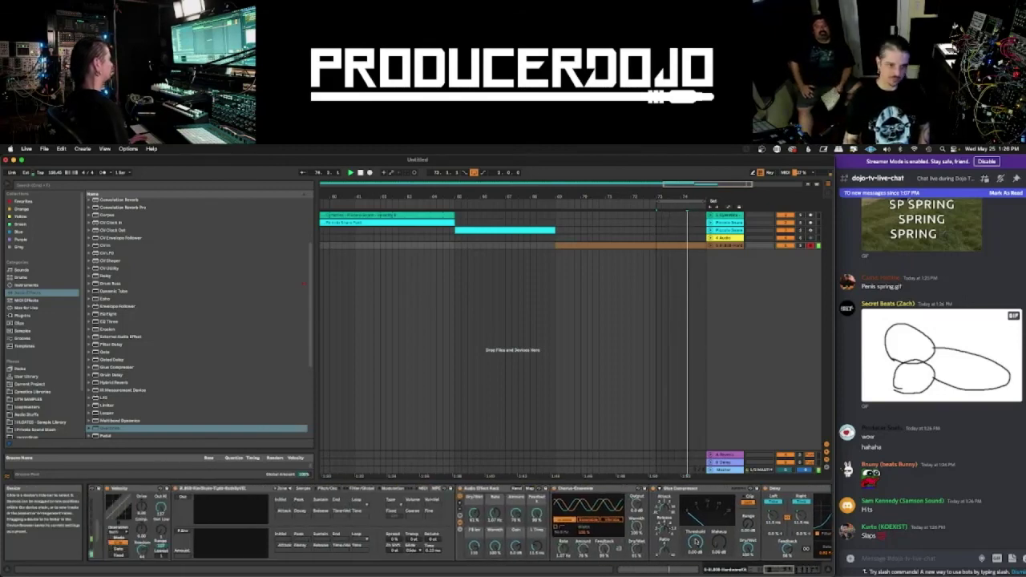
scroll(696, 542, left, 10)
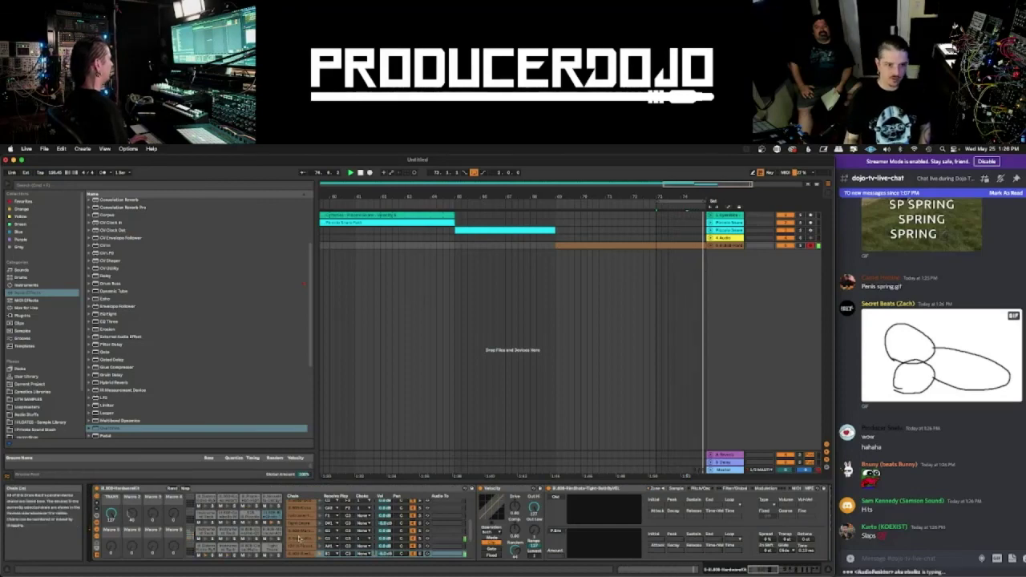
double_click(679, 242)
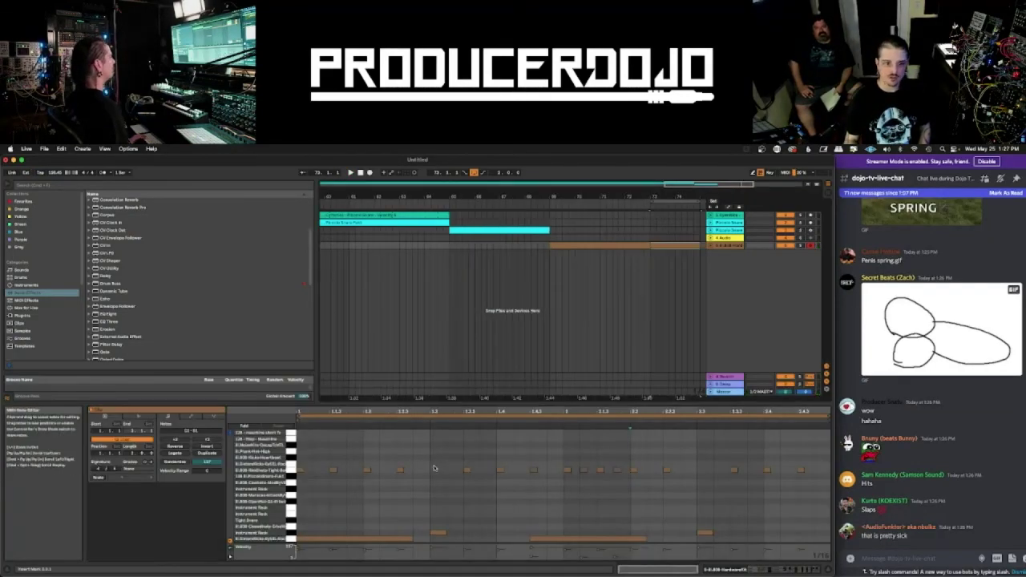
click(433, 468)
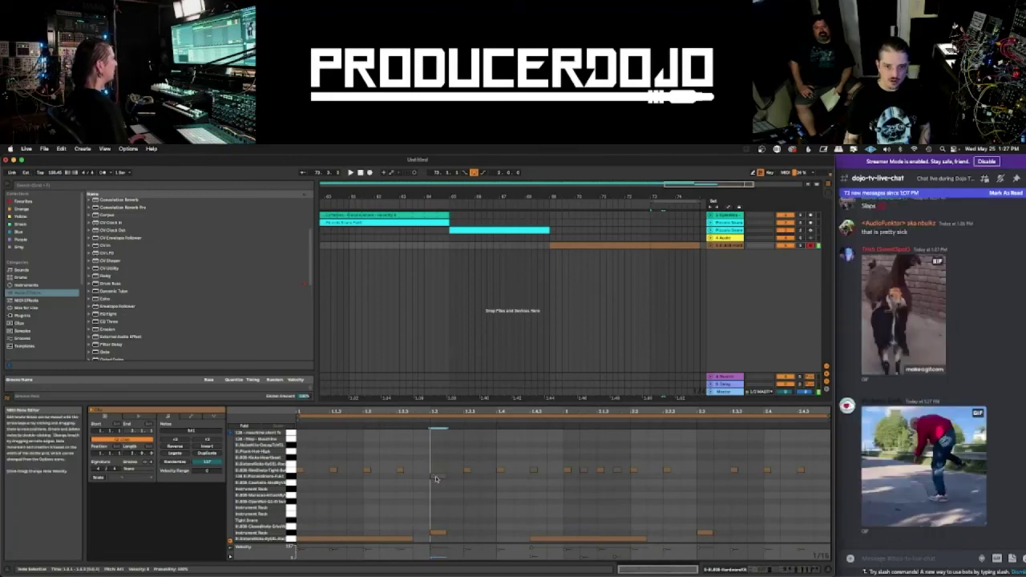
drag(514, 476, 497, 479)
double_click(468, 471)
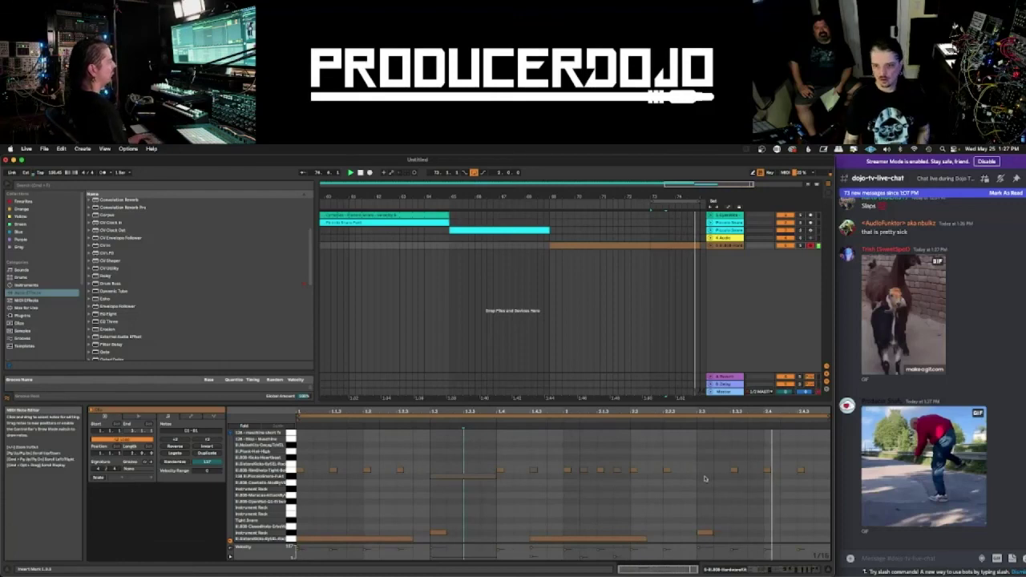
drag(699, 474, 759, 477)
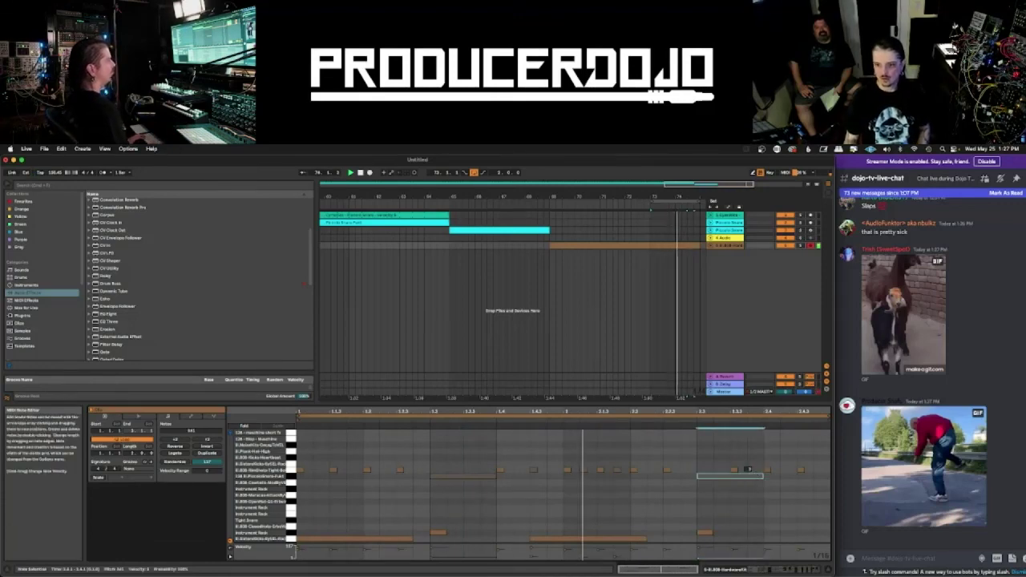
double_click(735, 471)
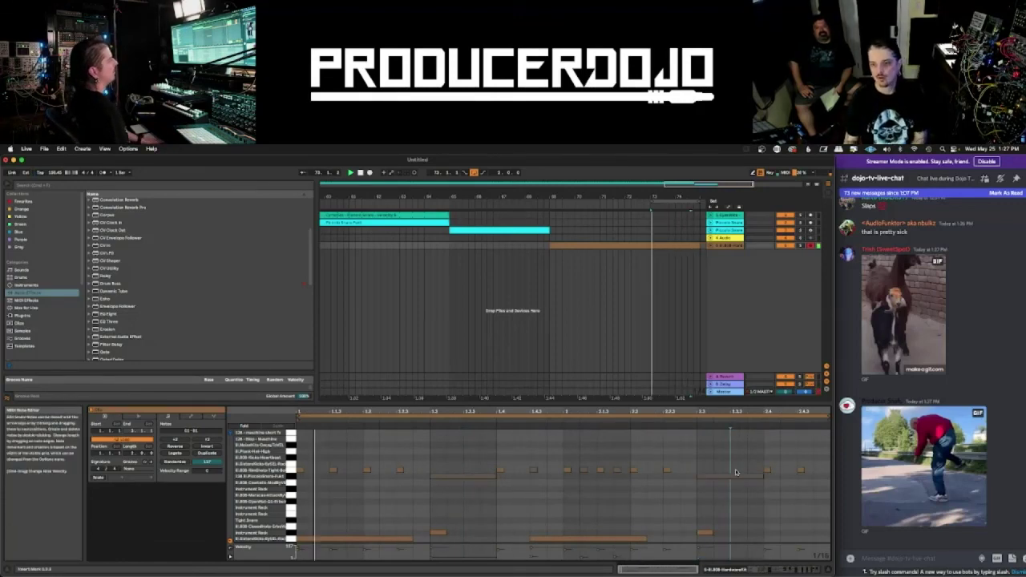
- Duplicate the two-bar clip content to four bars and extend the arrangement clip and playback loop to four bars
click(723, 415)
key(super+d)
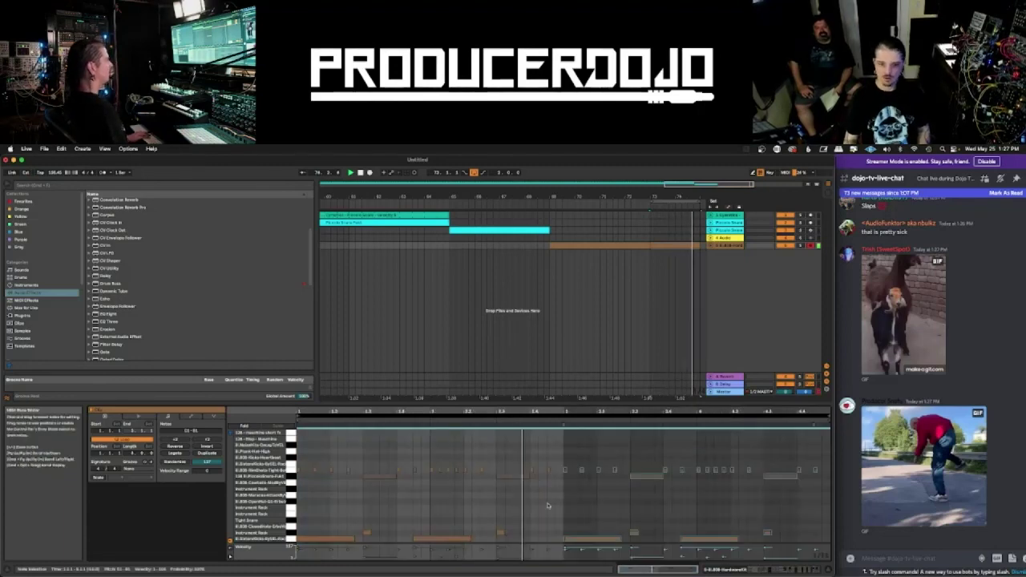
click(550, 505)
click(405, 485)
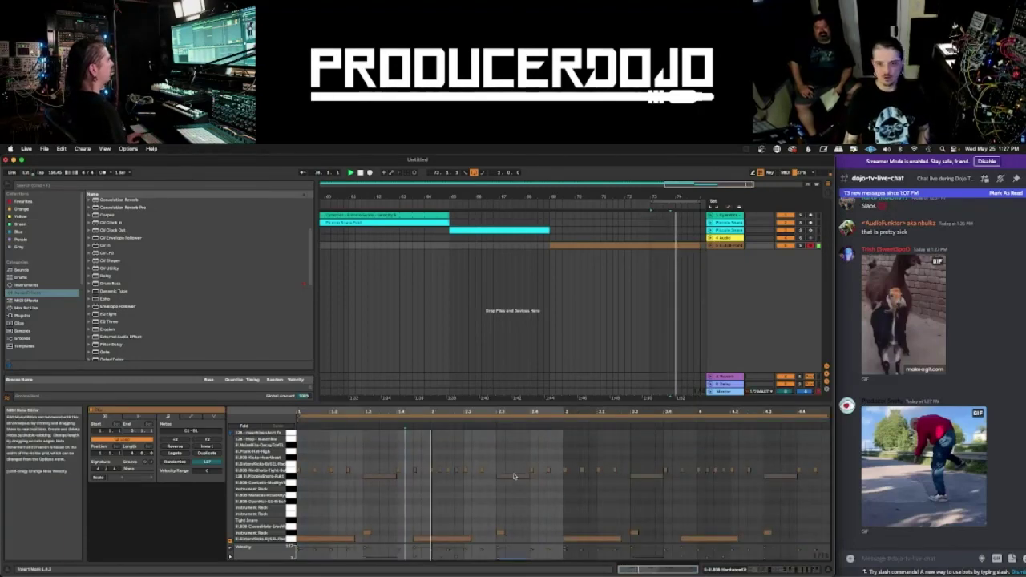
drag(696, 194, 578, 176)
drag(579, 243, 610, 242)
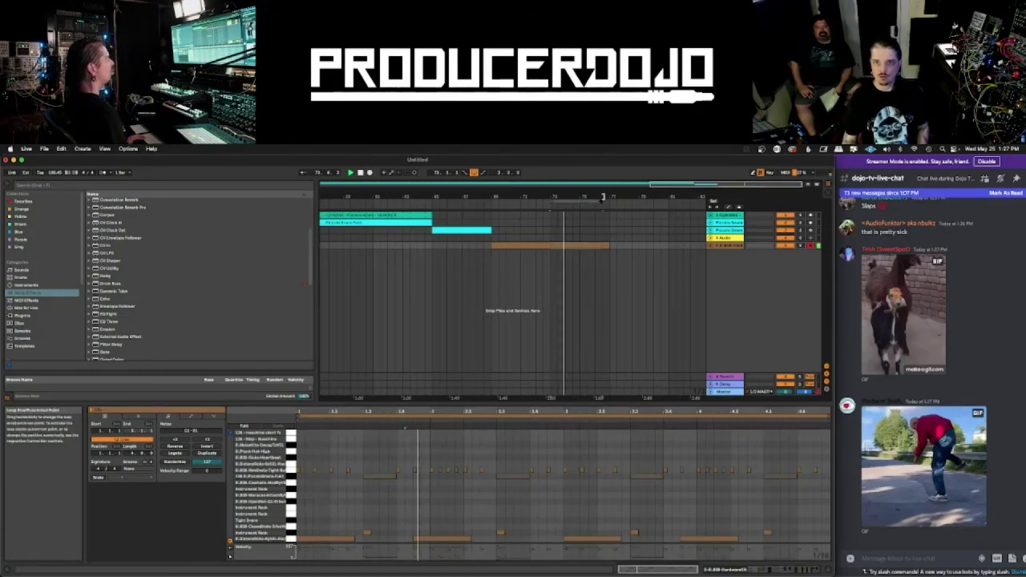
- Add a short note at the very end of bar four on the row below the rimshots
click(621, 506)
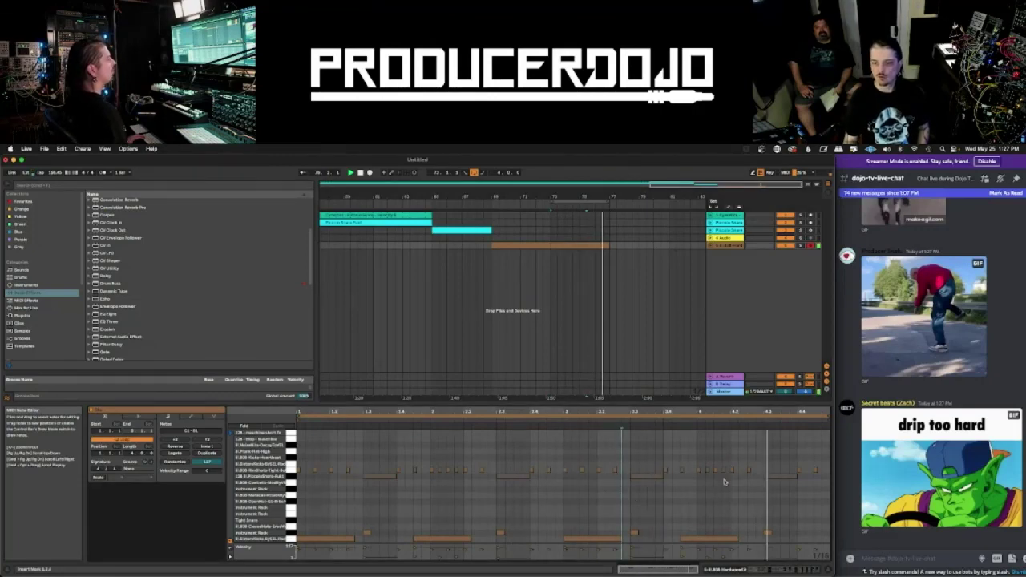
click(504, 477)
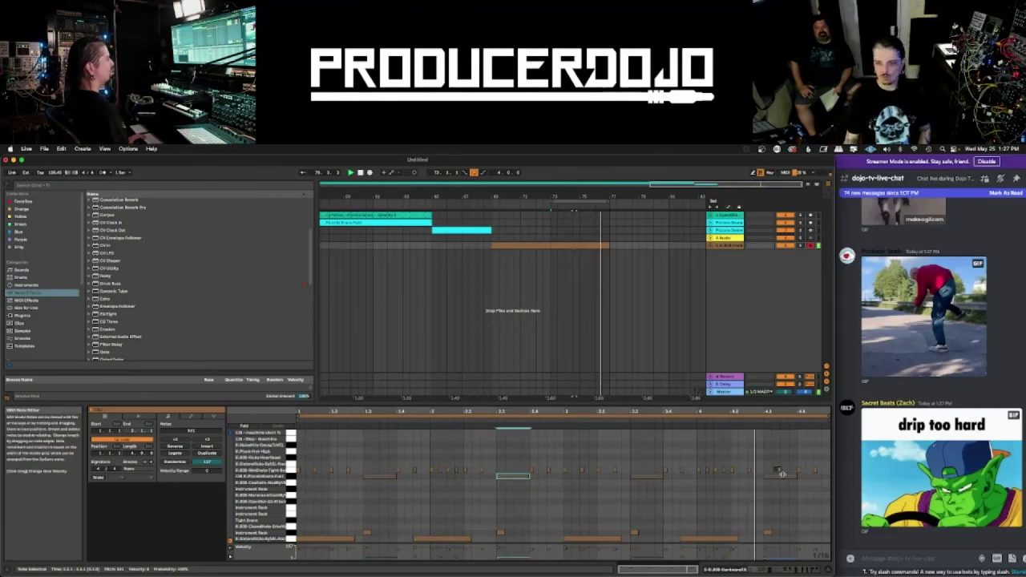
click(777, 472)
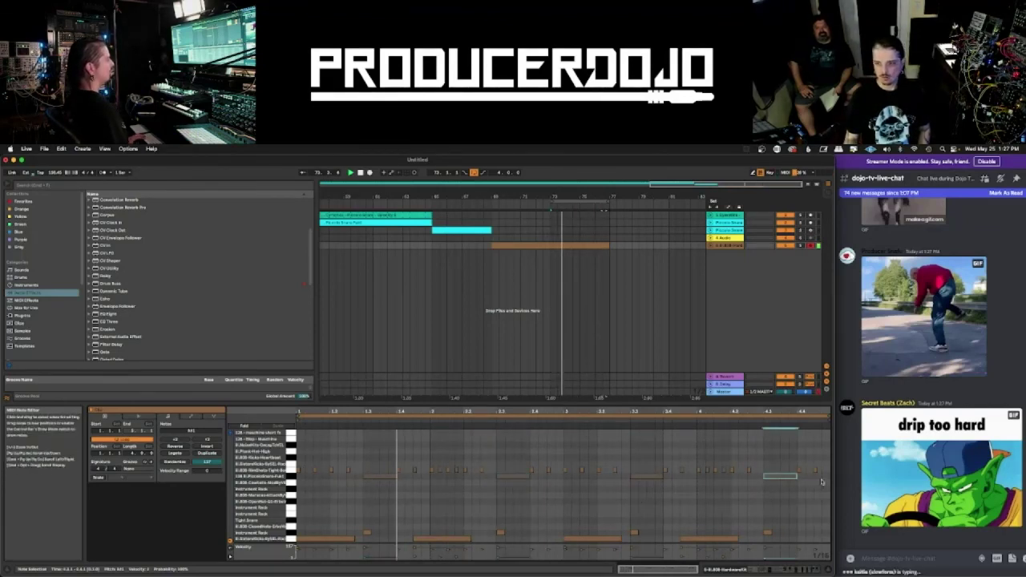
click(817, 474)
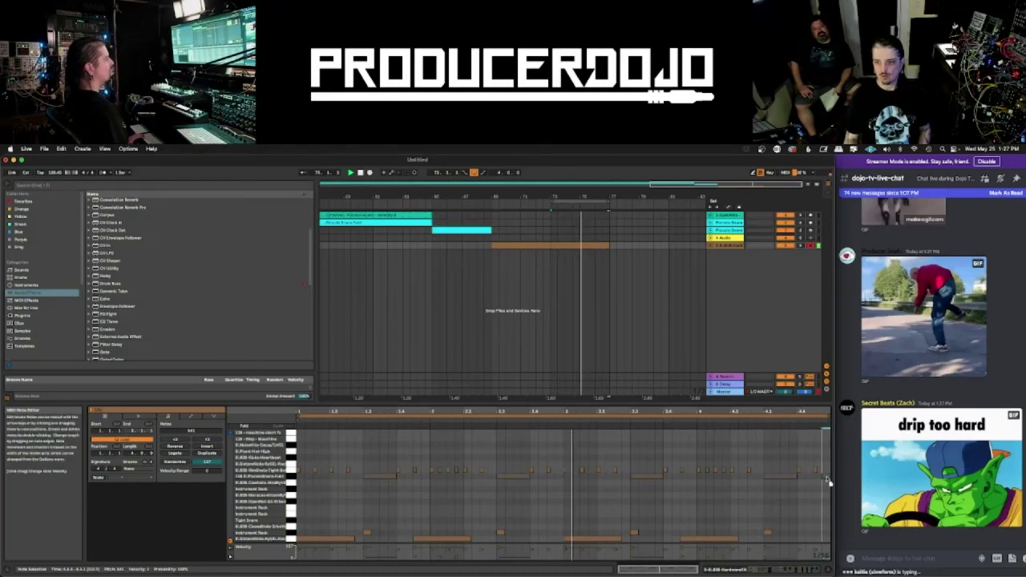
- Duplicate the four-bar clip content to eight bars and extend the arrangement clip and playback loop to eight bars
click(727, 416)
key(super+d)
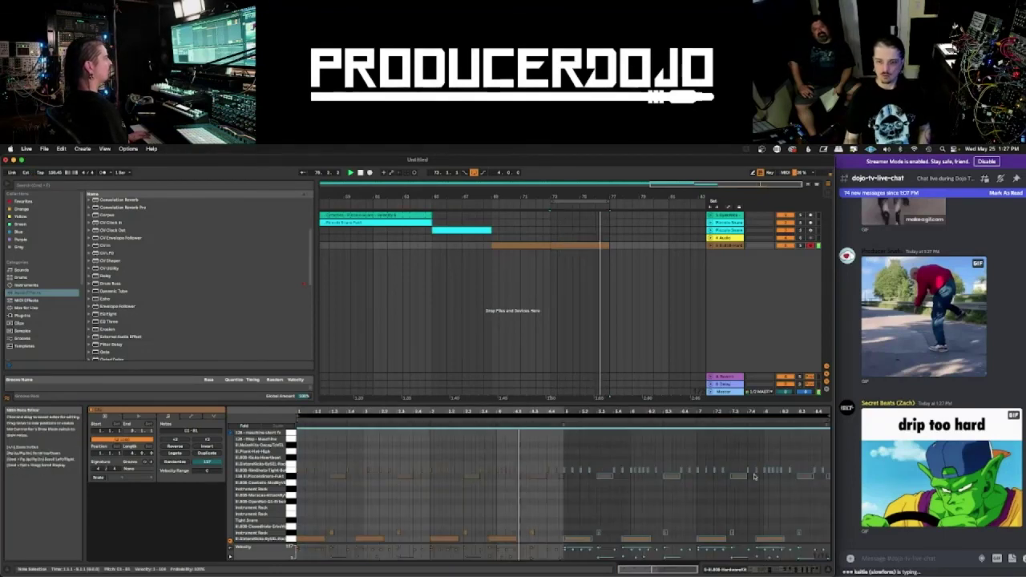
click(584, 245)
key(space)
drag(612, 244, 671, 246)
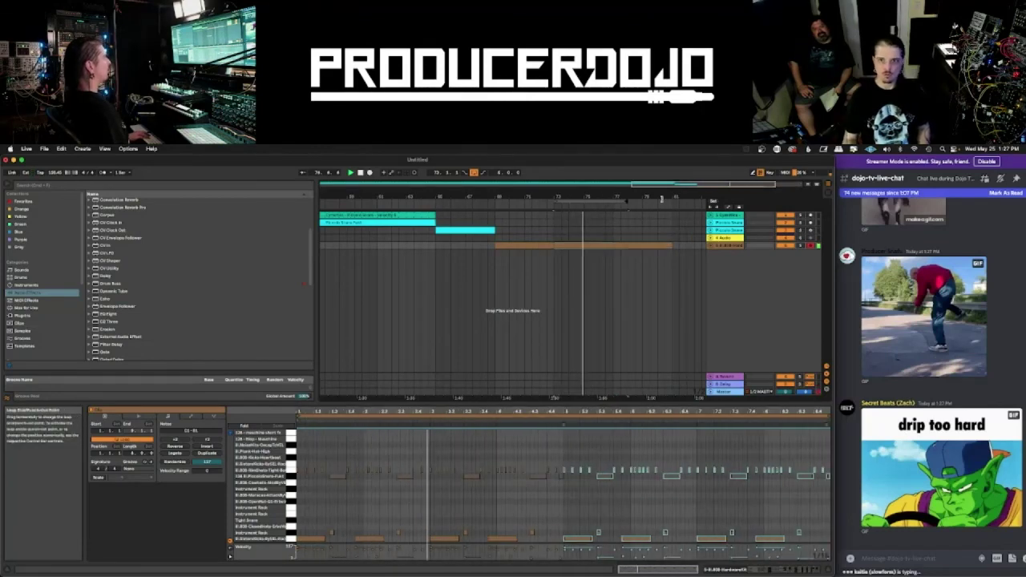
- On the row below the rimshots, select bar four's short note, the long notes in bars five to eight and the final short note
click(609, 506)
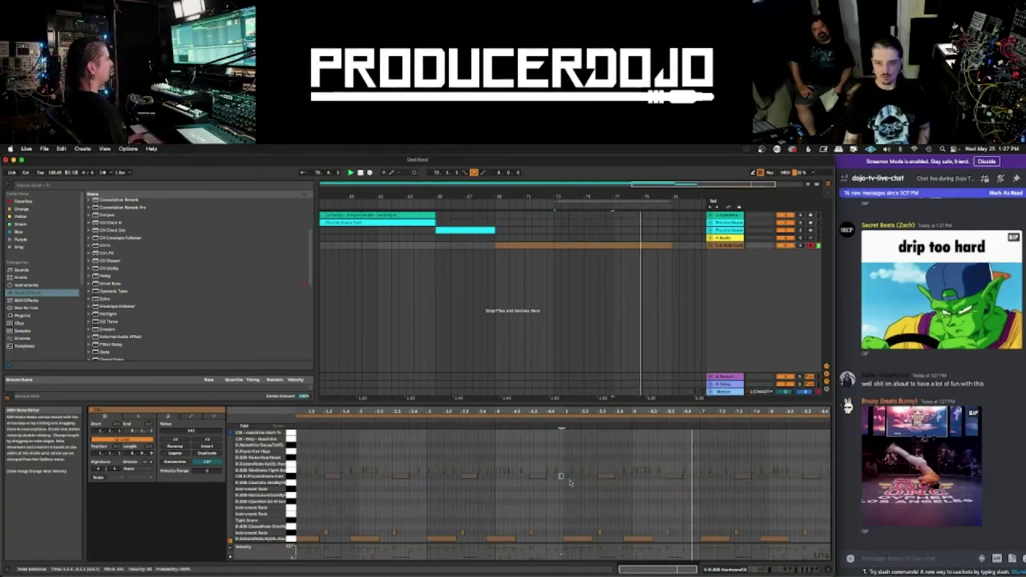
drag(820, 484, 594, 475)
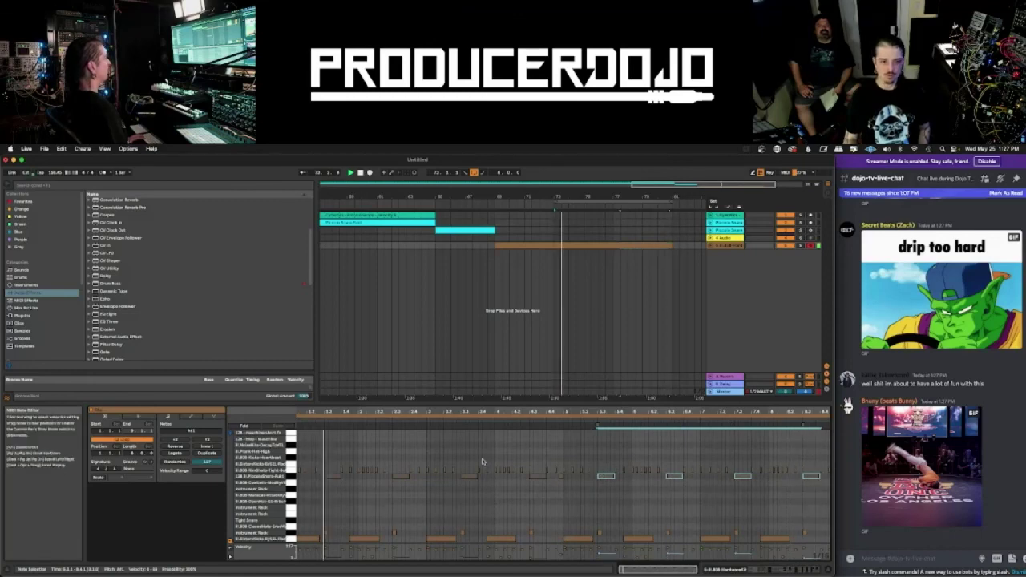
click(439, 478)
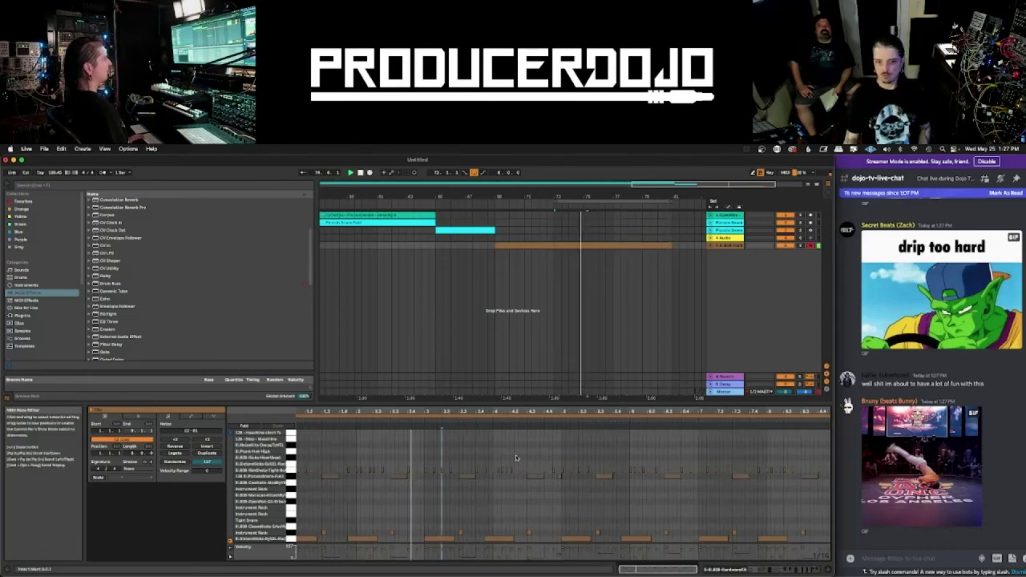
key(shift+Tab)
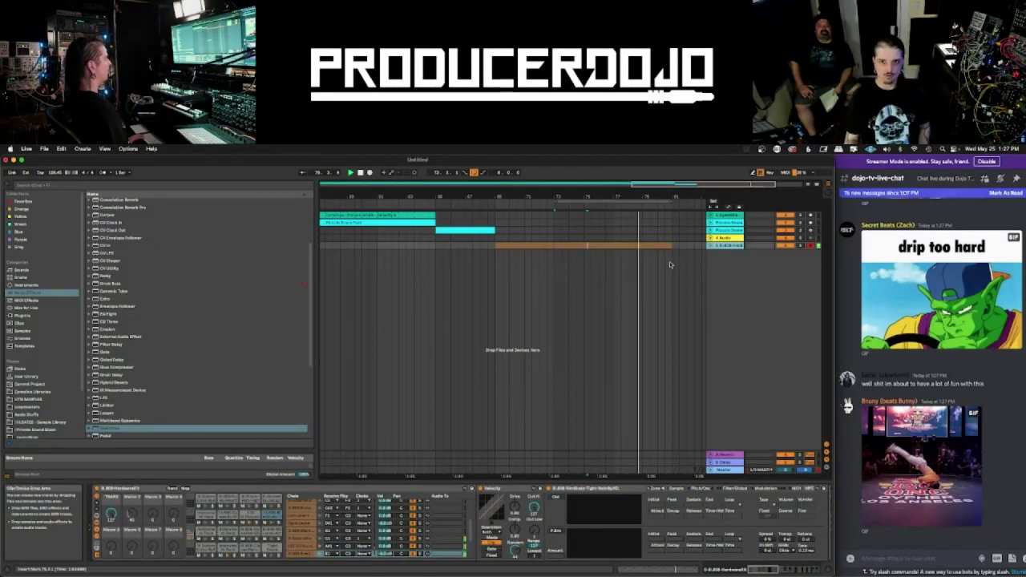
key(shift+Tab)
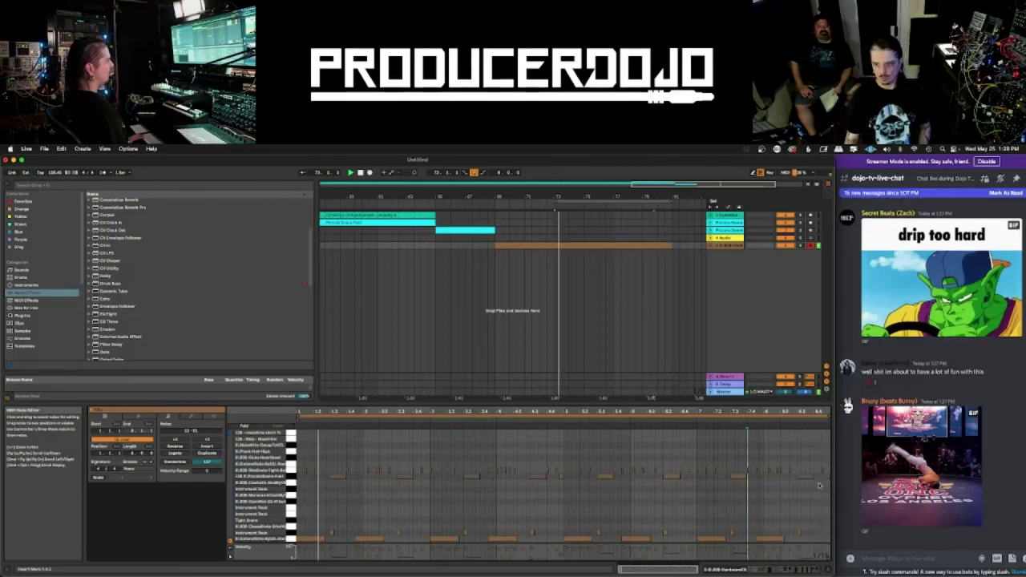
click(803, 475)
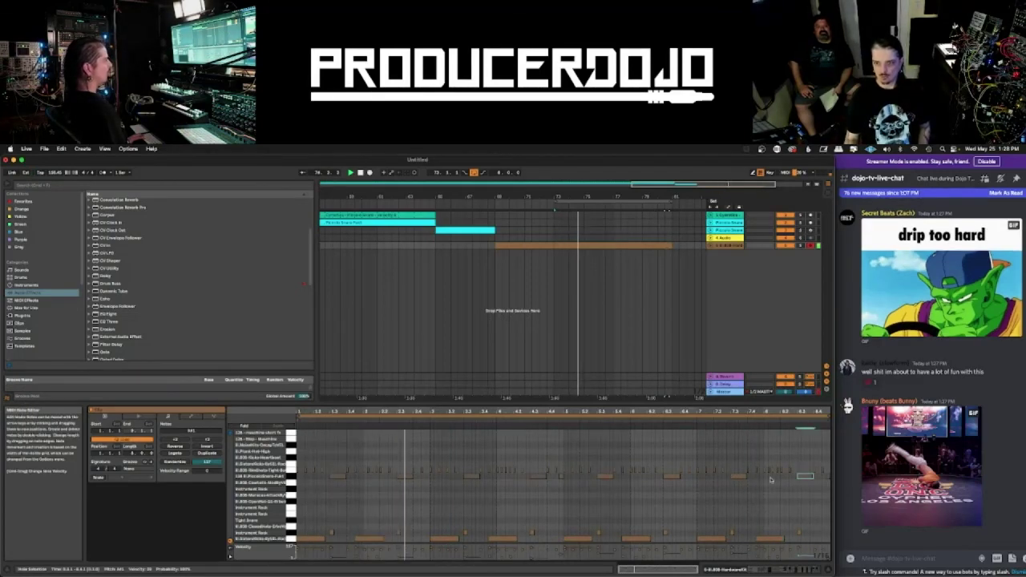
drag(753, 485, 596, 470)
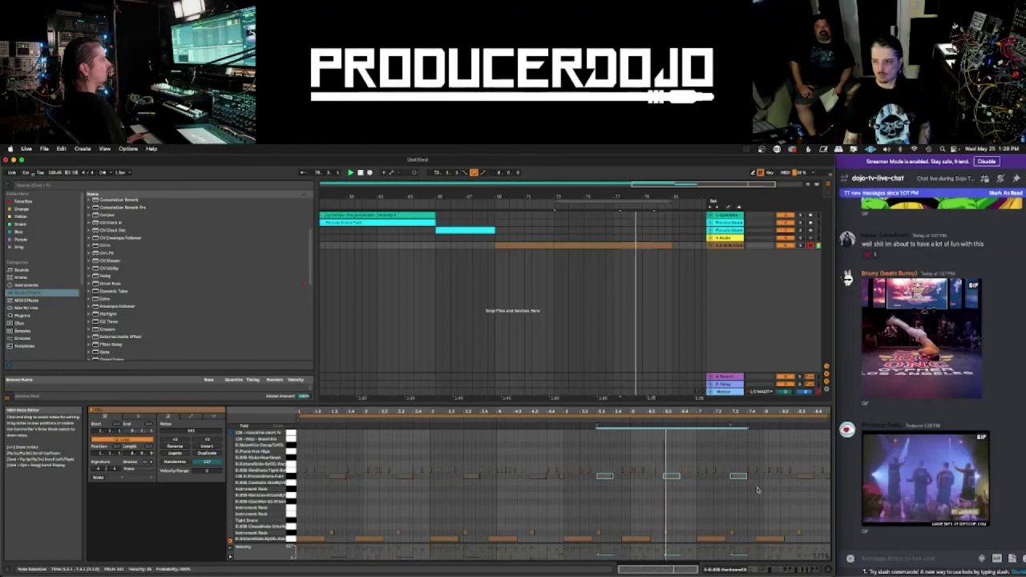
click(818, 477)
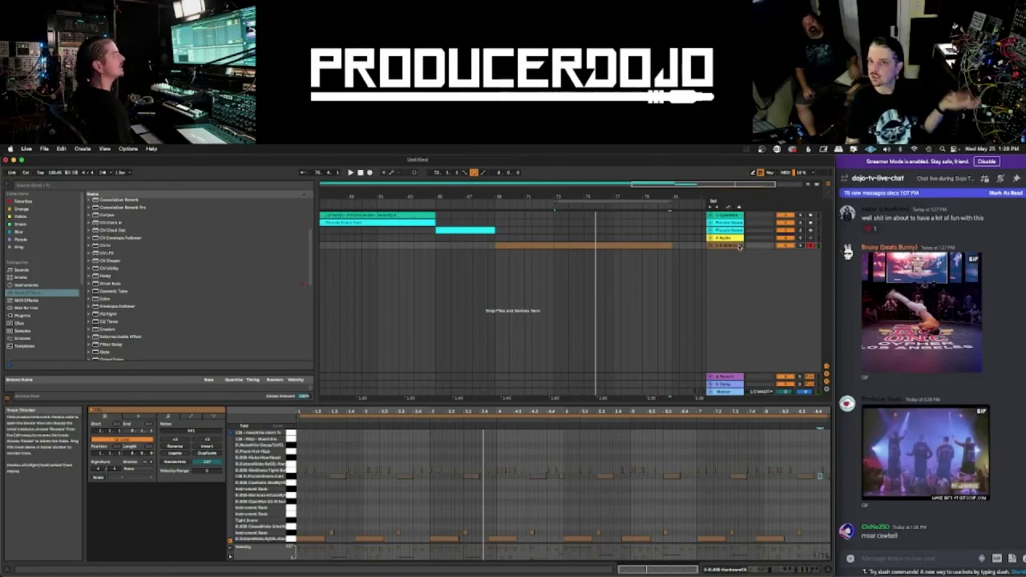
- Review the rimshot pad's device chain from Velocity and Sampler through the chorus, delay, Drum Busses and Overdrive to the Glue Compressor
key(shift+Tab)
scroll(406, 523, right, 10)
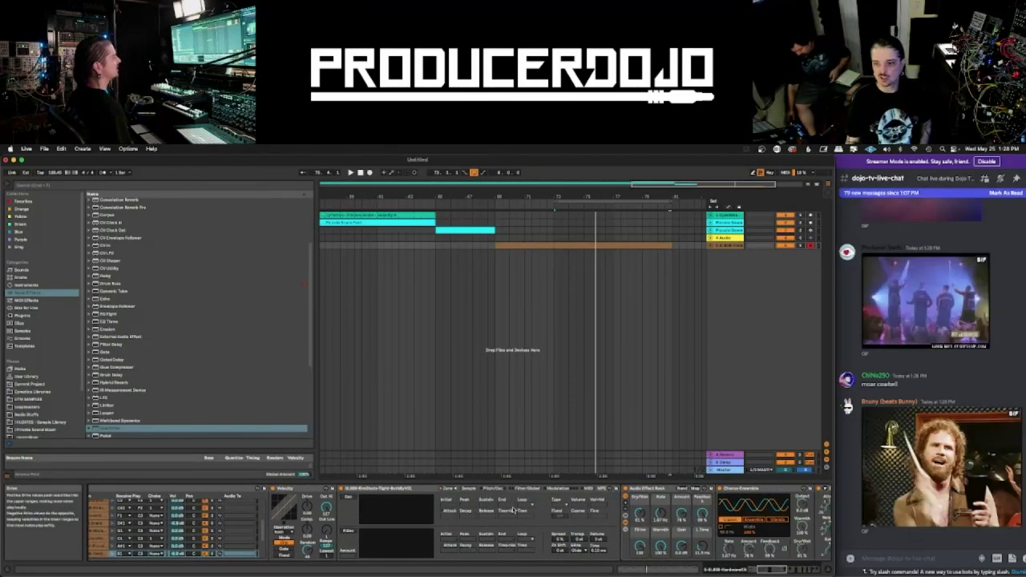
scroll(390, 503, right, 3)
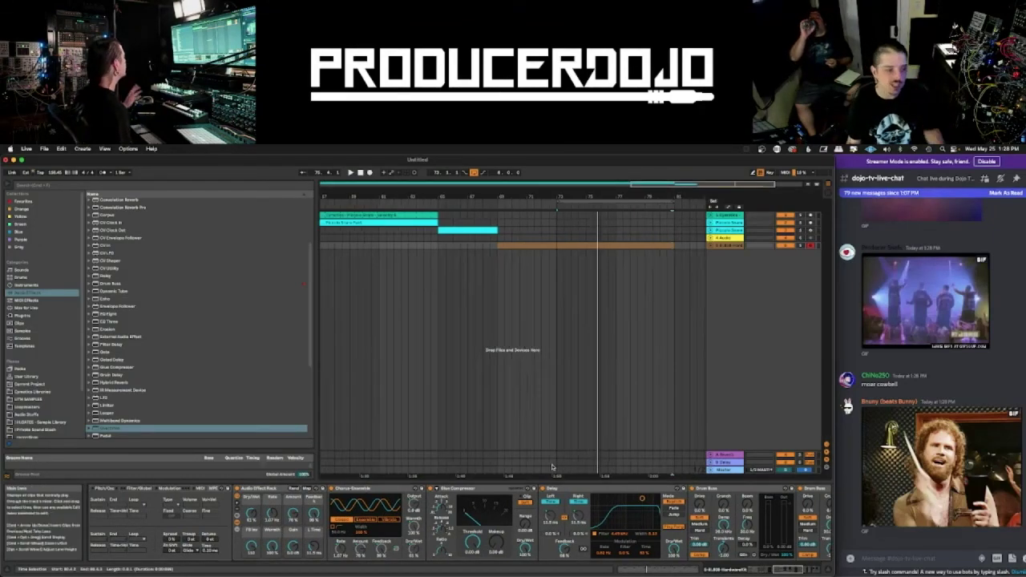
scroll(552, 466, left, 3)
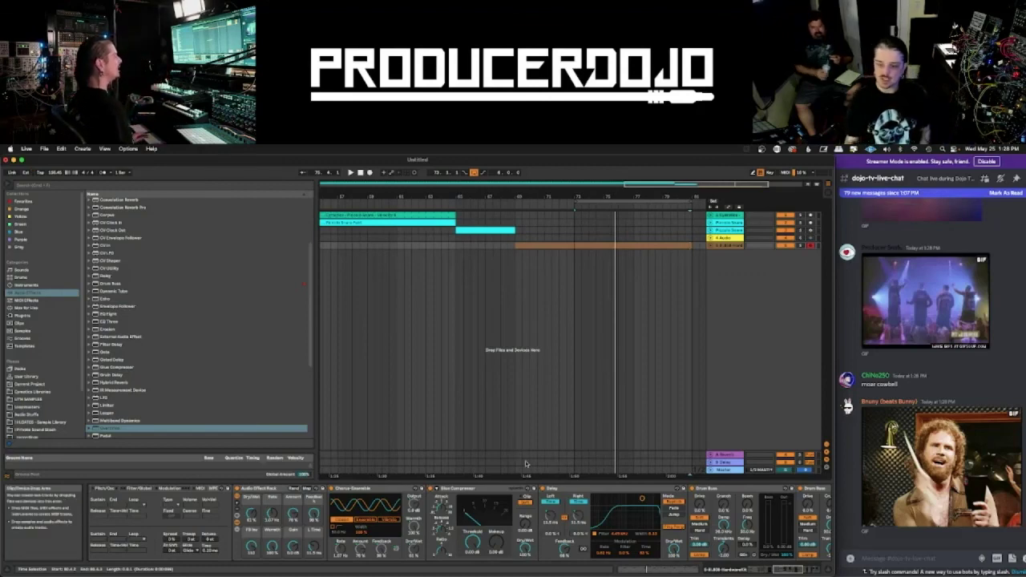
scroll(679, 504, right, 5)
scroll(680, 505, left, 6)
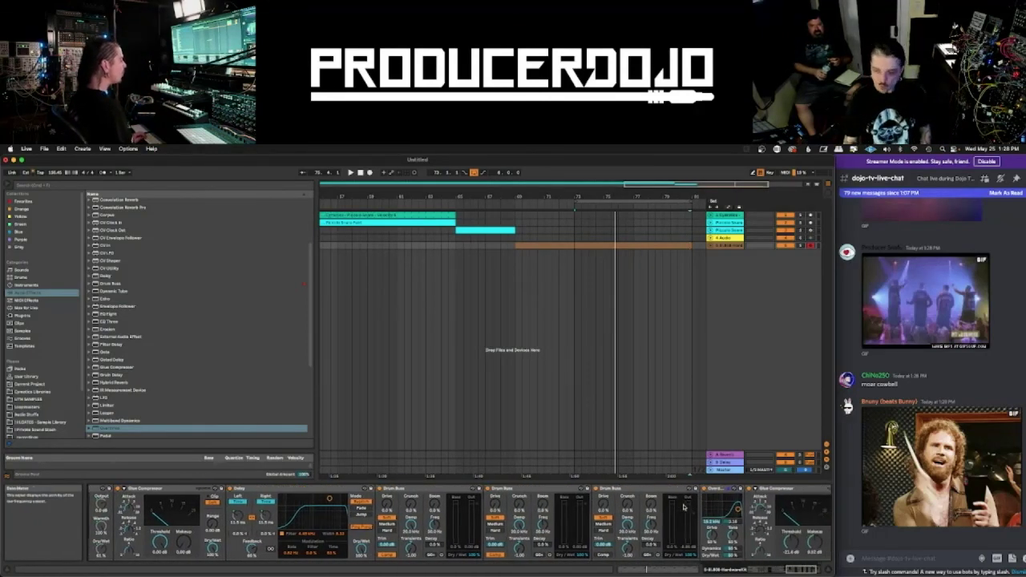
scroll(683, 505, left, 8)
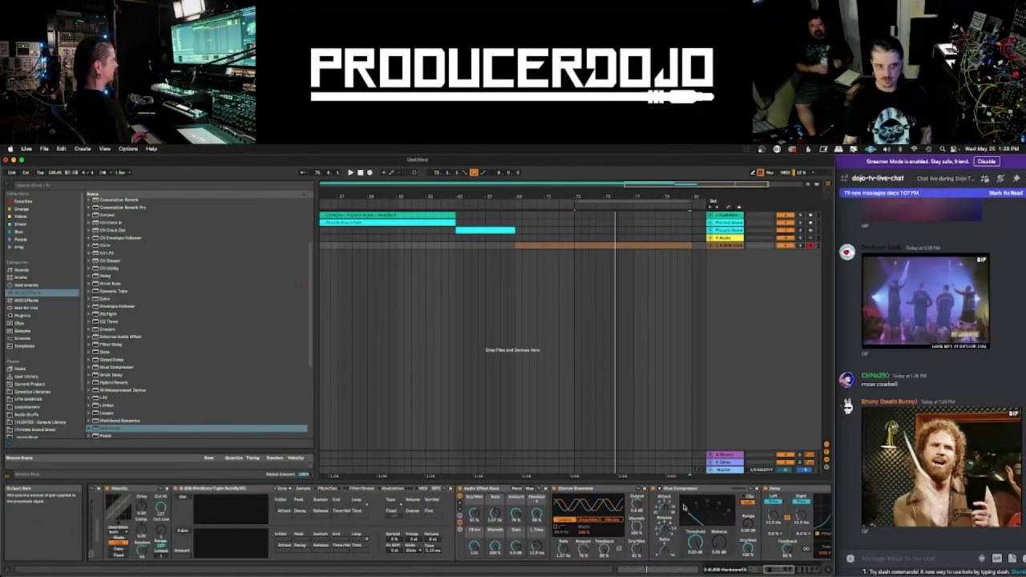
scroll(683, 506, left, 3)
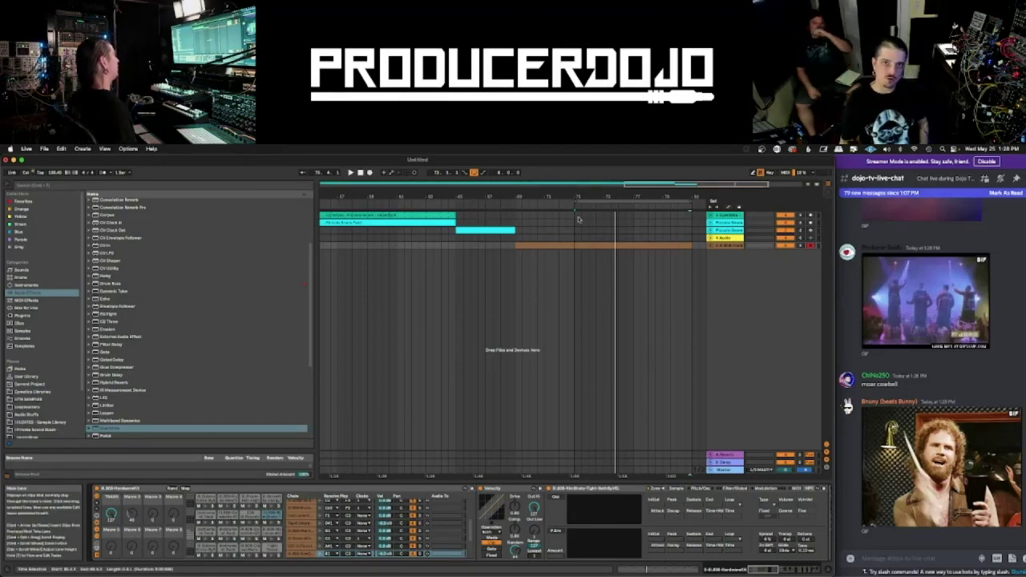
- Switch to Keynote and open the presentation Complete Collection Stack 2022 from the iCloud Documents folder
drag(589, 197, 642, 196)
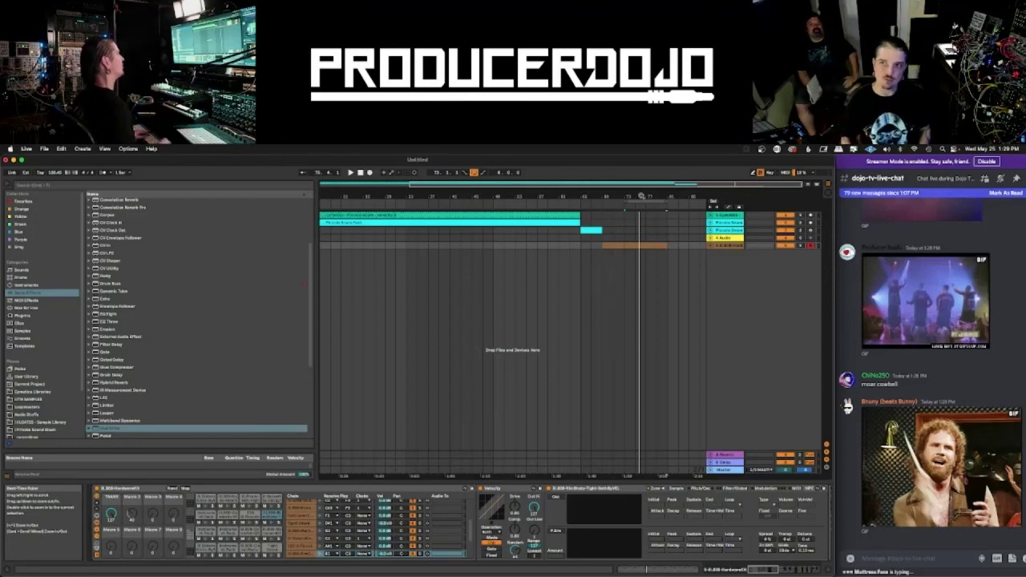
mouse_move(264, 575)
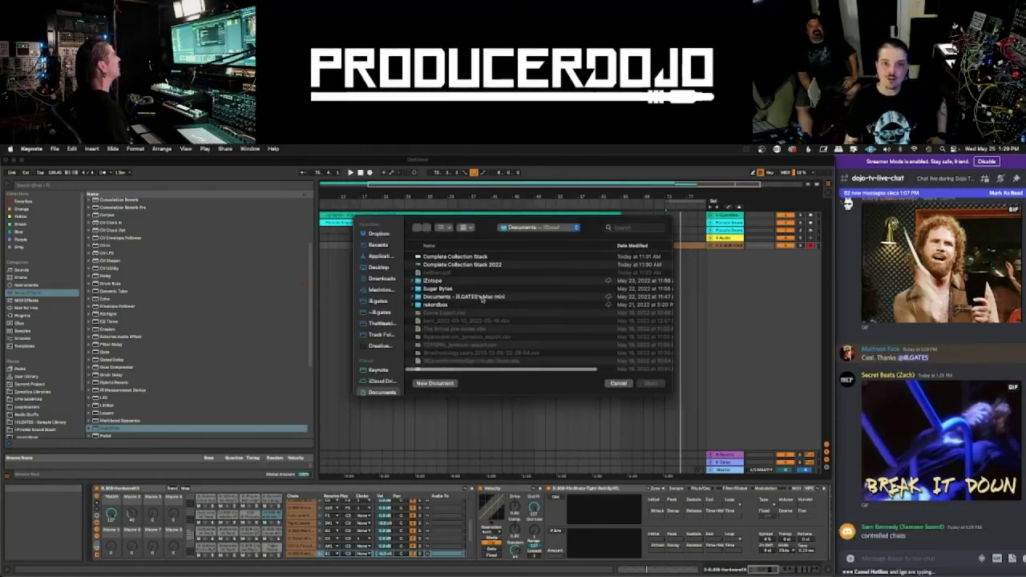
click(487, 265)
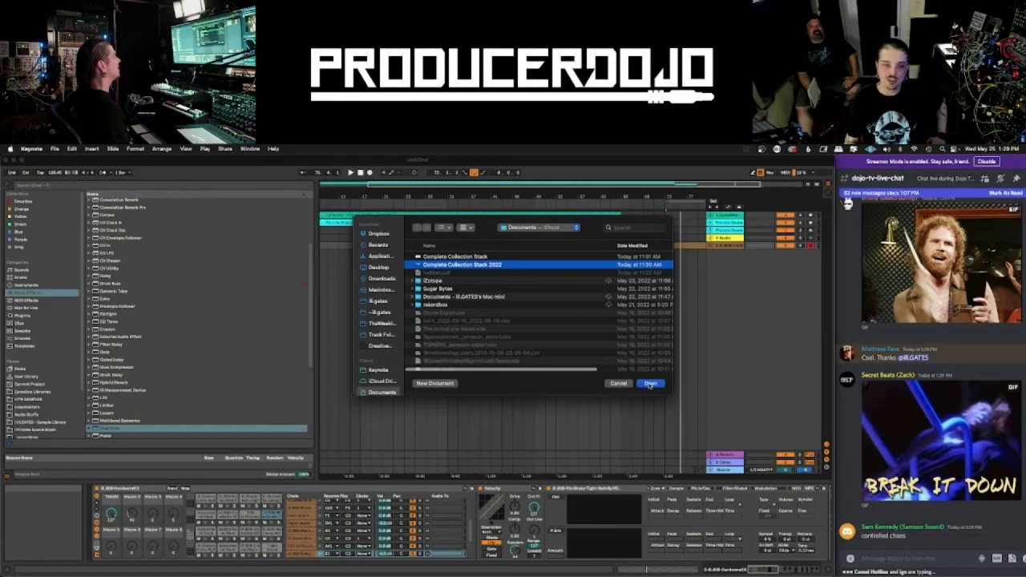
click(650, 384)
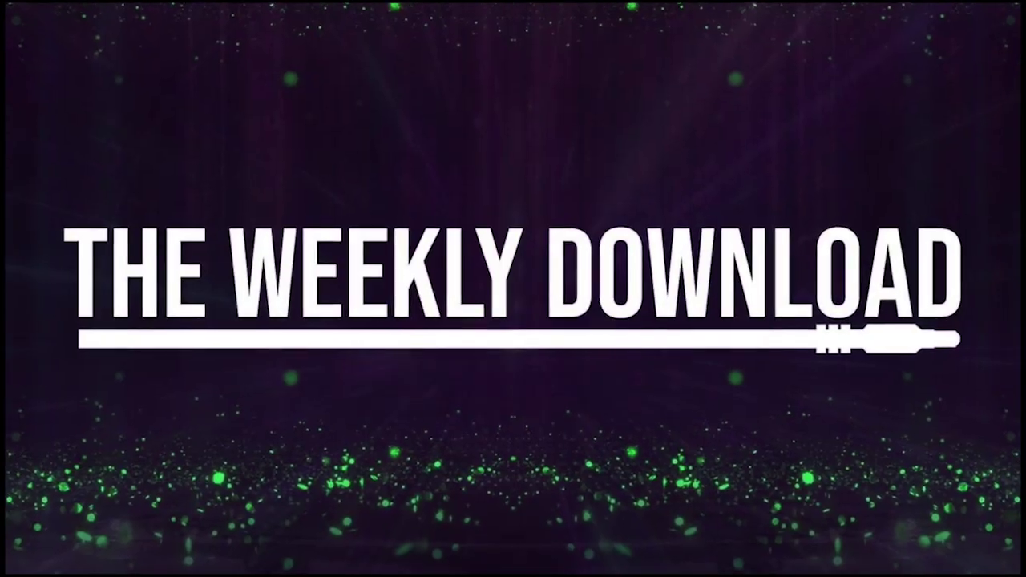